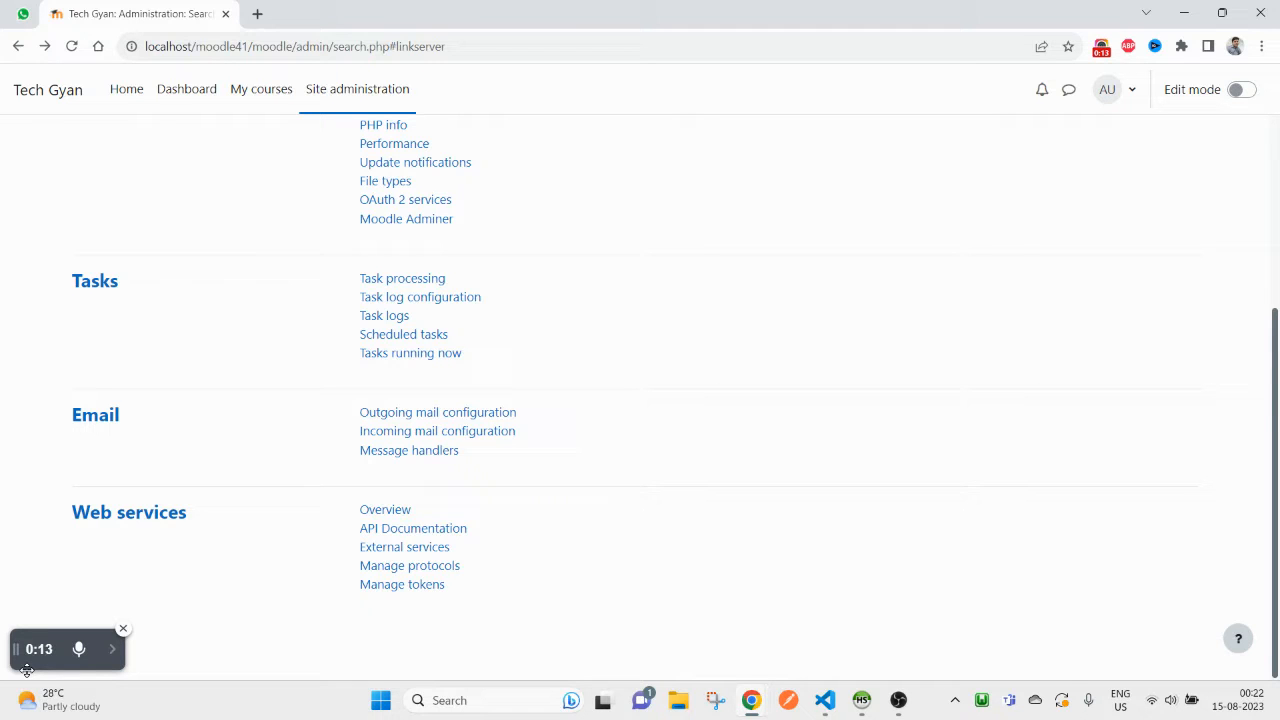
# - Open the Web services Overview page from the Server section of Site administration
pyautogui.scroll(3, 337, 414)
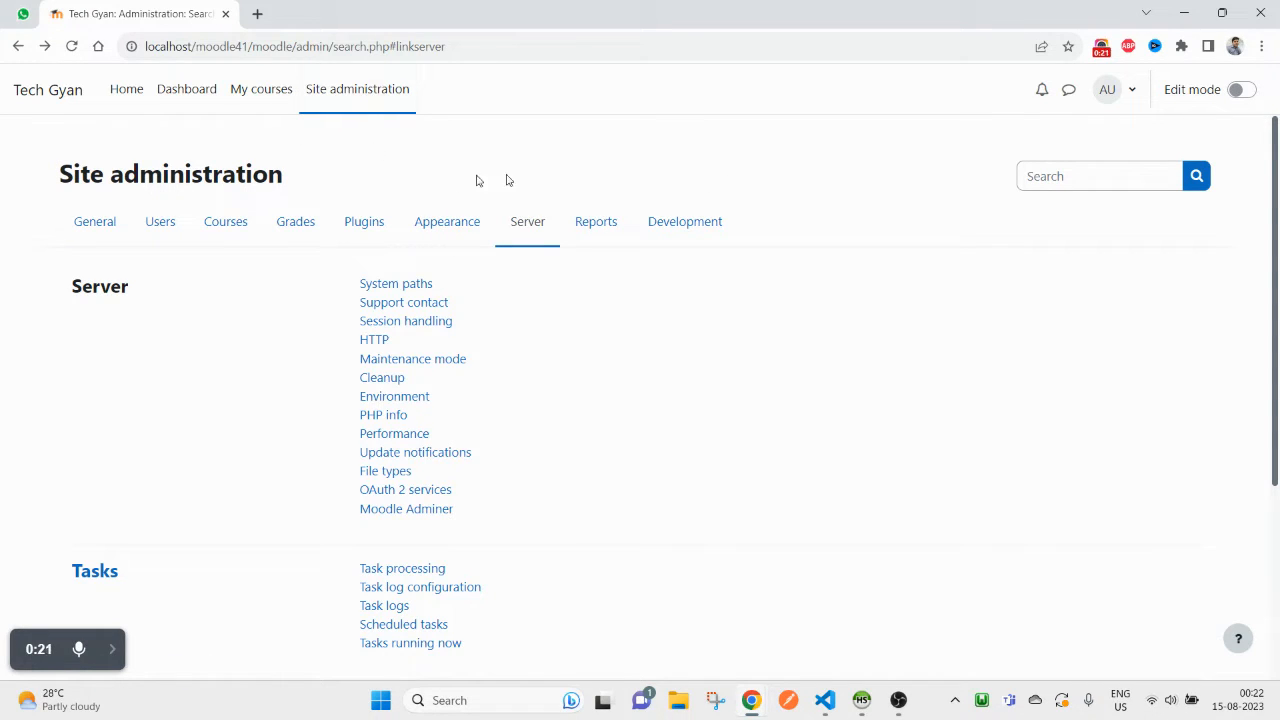
pyautogui.click(366, 98)
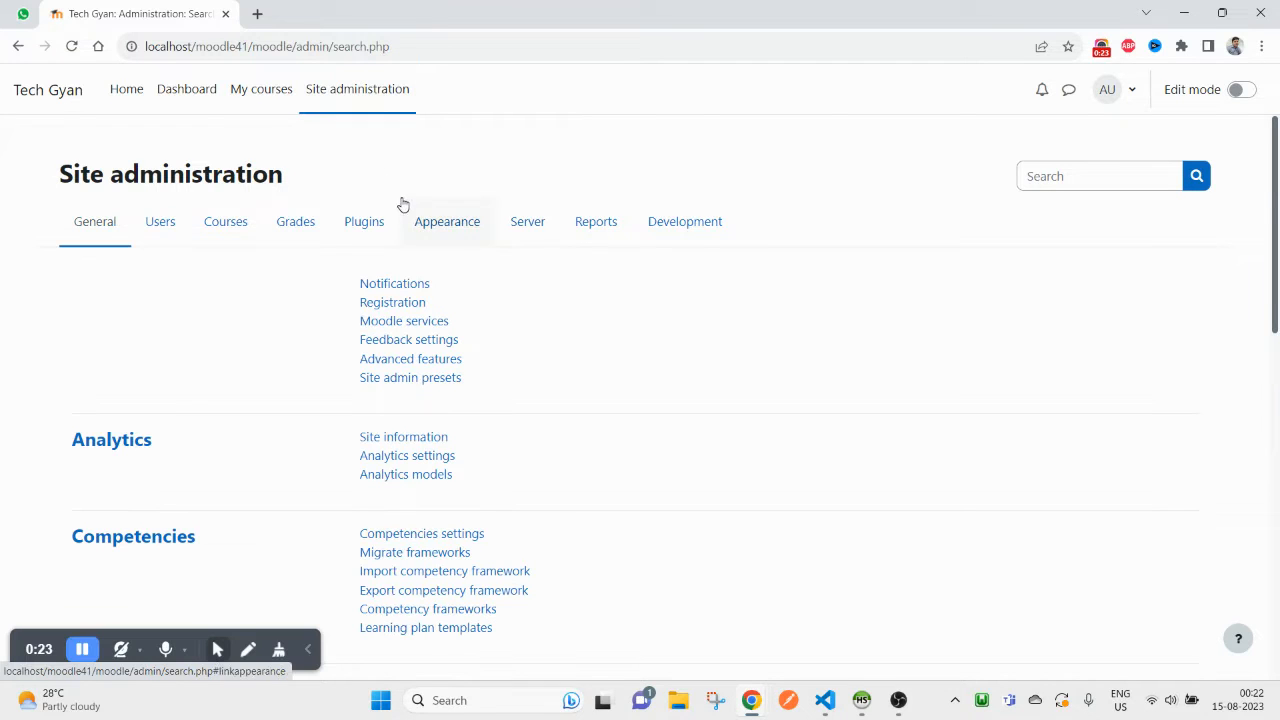
pyautogui.click(538, 226)
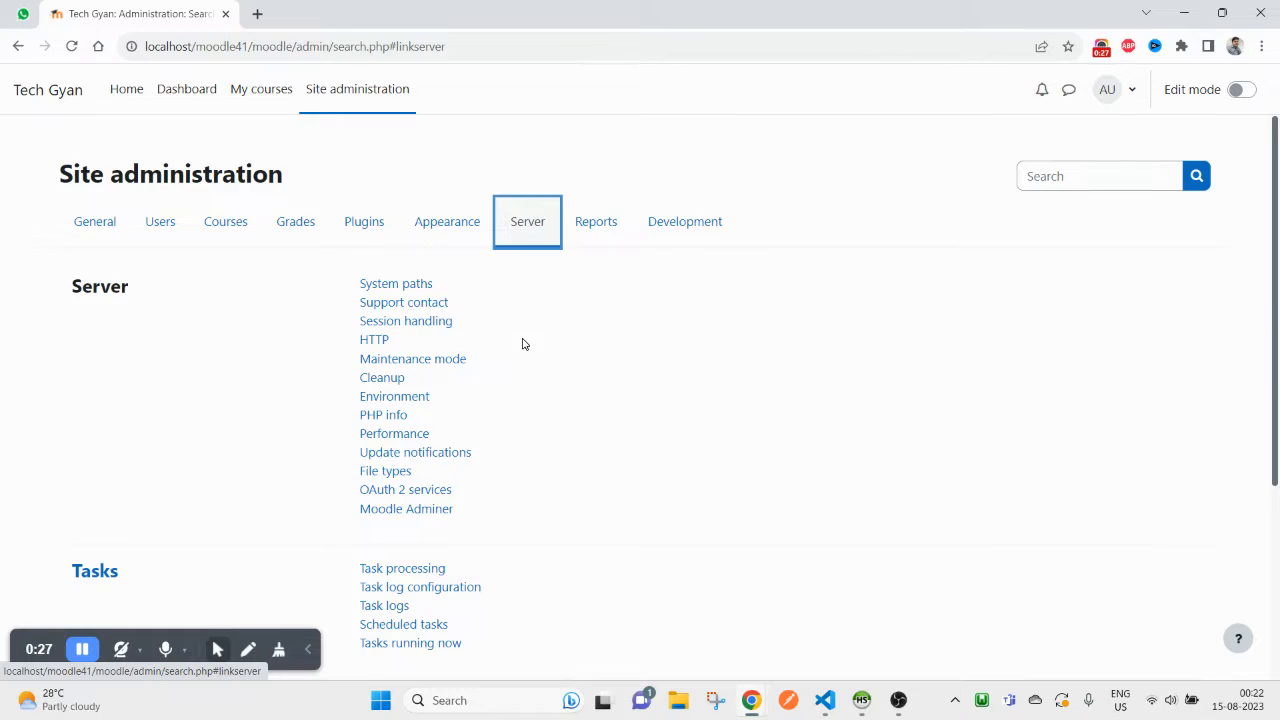
pyautogui.scroll(-3, 522, 344)
pyautogui.moveTo(48, 518); pyautogui.dragTo(194, 517)
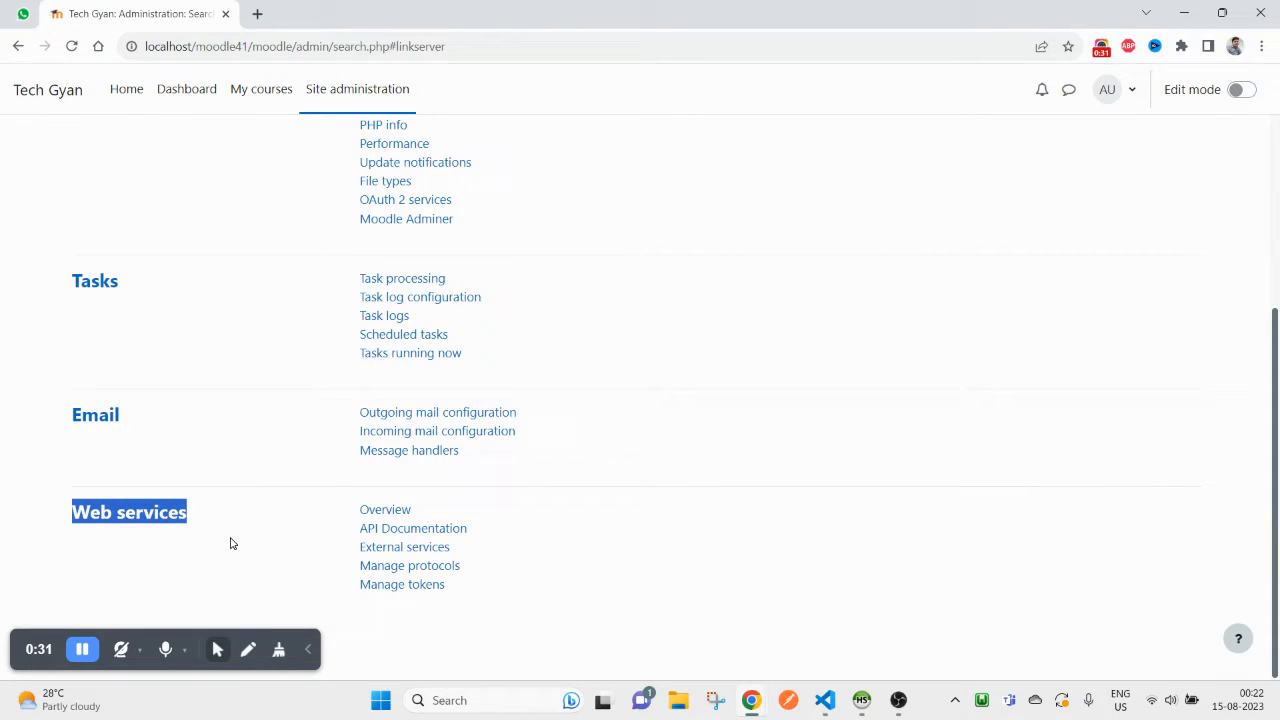
pyautogui.click(468, 498)
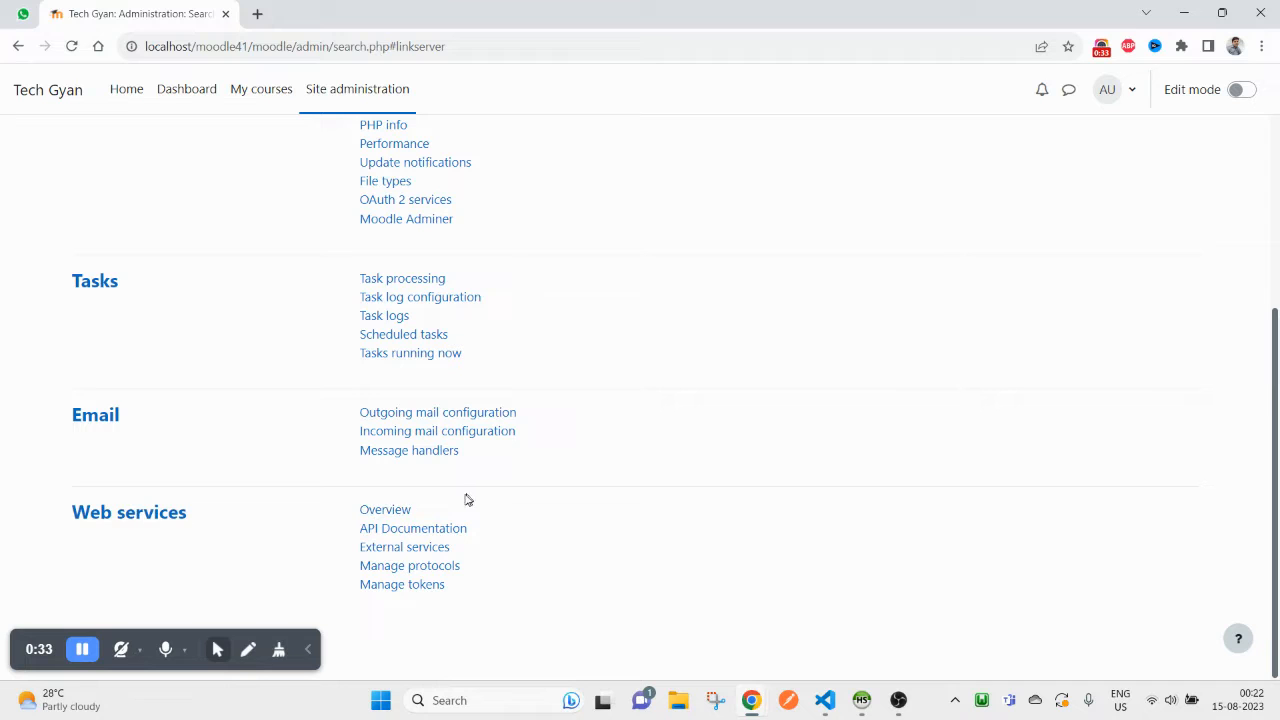
pyautogui.click(387, 511)
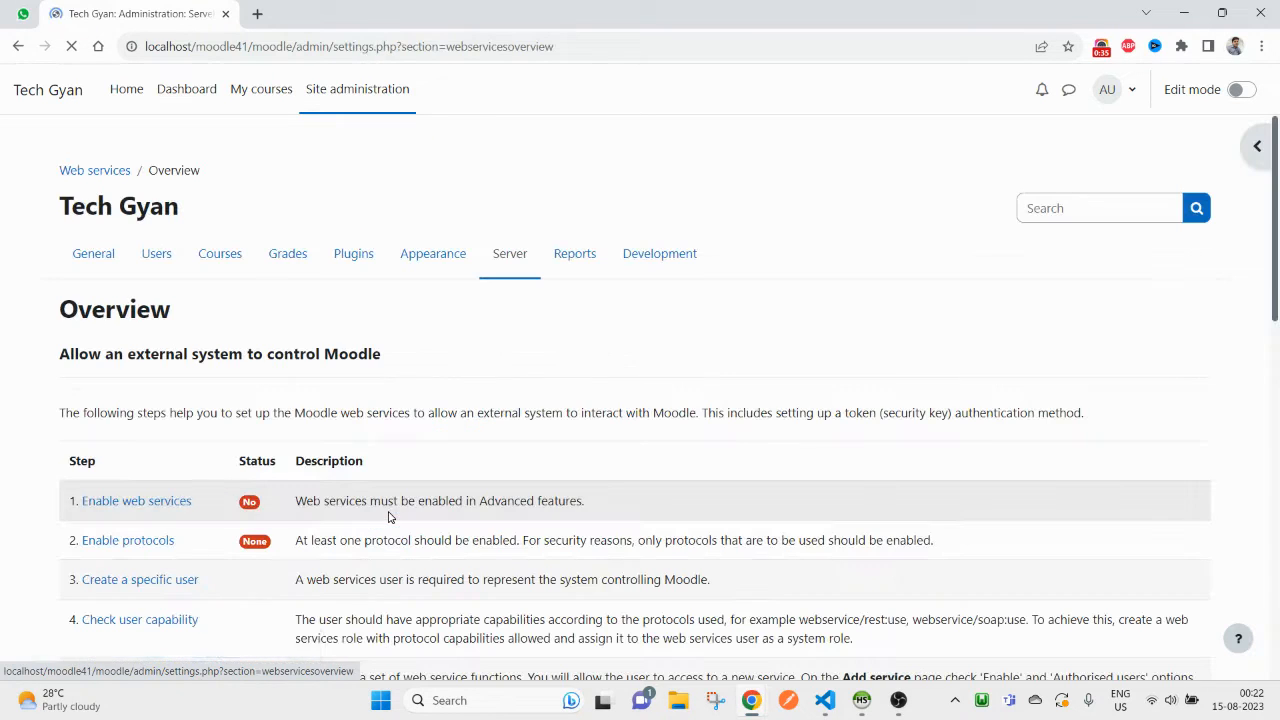
# - Open the Enable web services setting in a separate browser tab, enable it and save the change
pyautogui.scroll(-3, 515, 463)
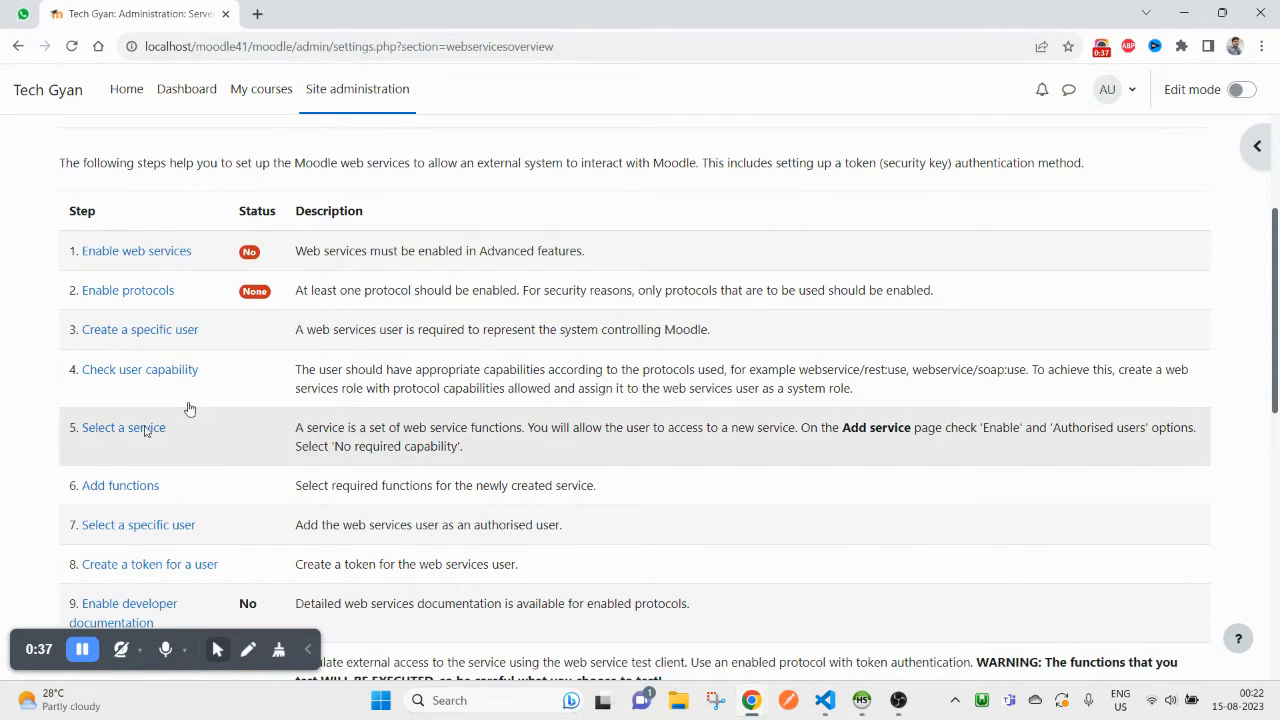
pyautogui.scroll(3, 360, 289)
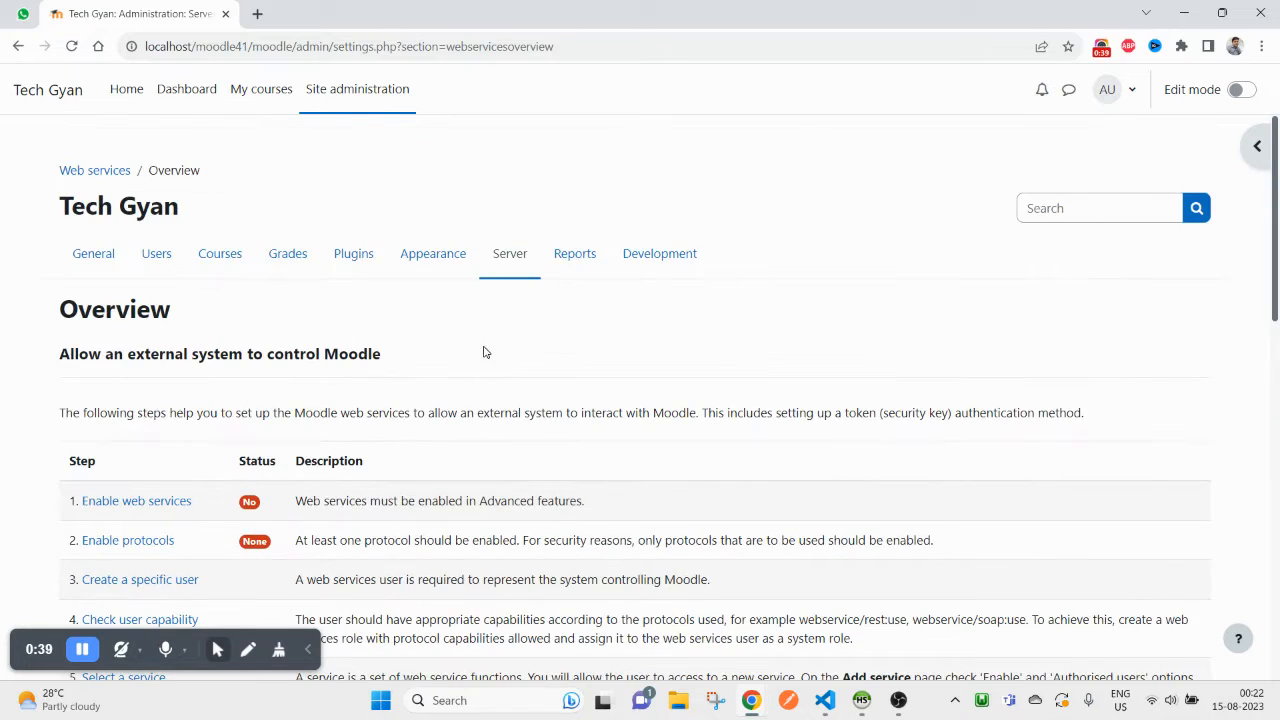
pyautogui.scroll(-3, 487, 352)
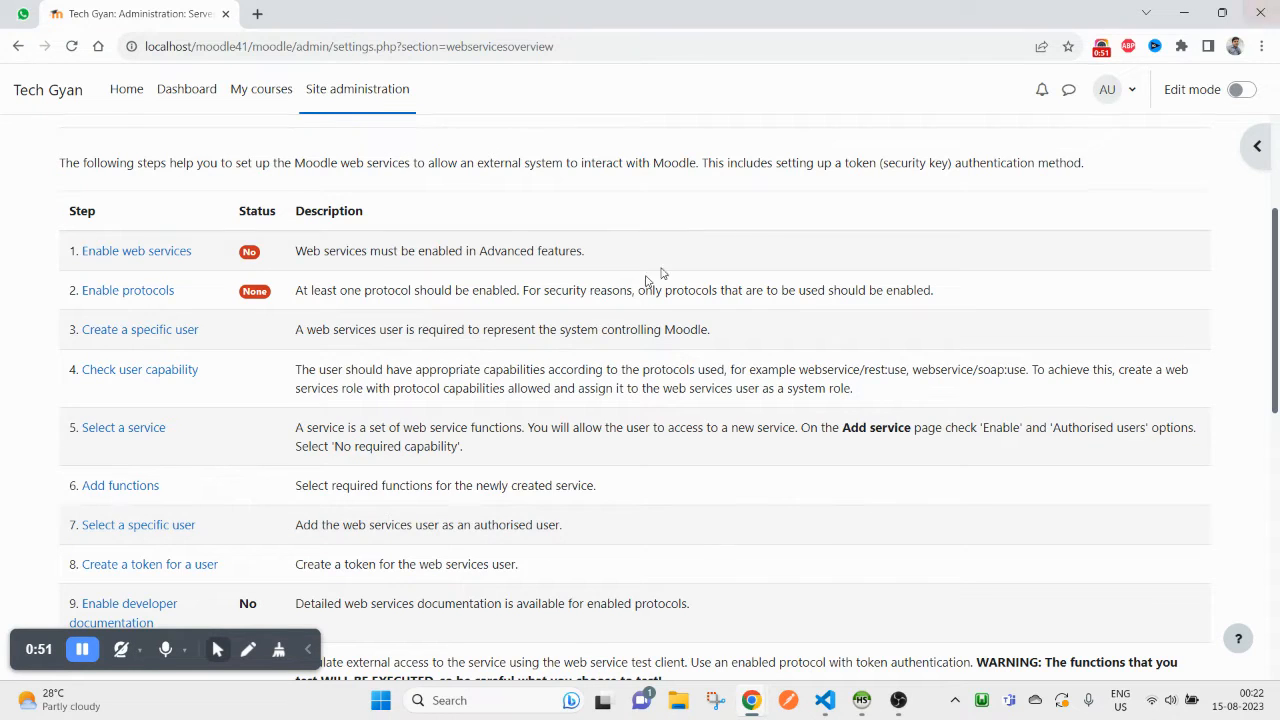
pyautogui.click(147, 260)
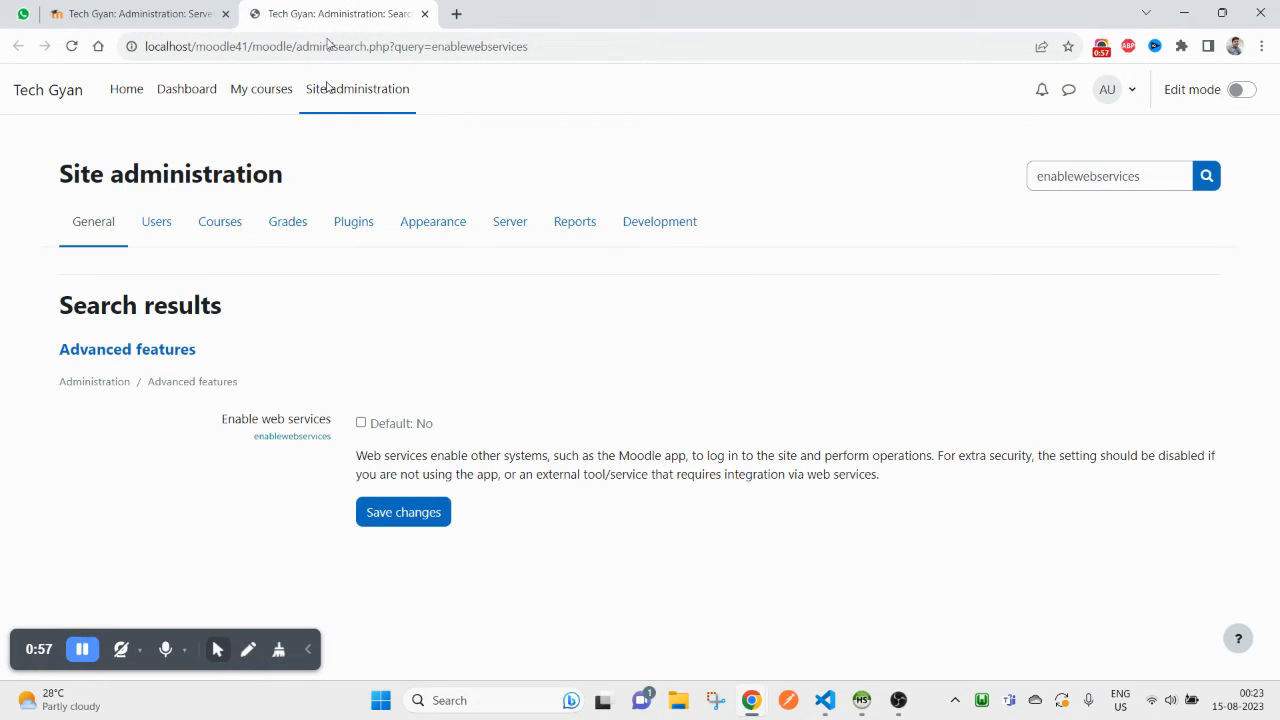
pyautogui.click(361, 423)
pyautogui.click(409, 518)
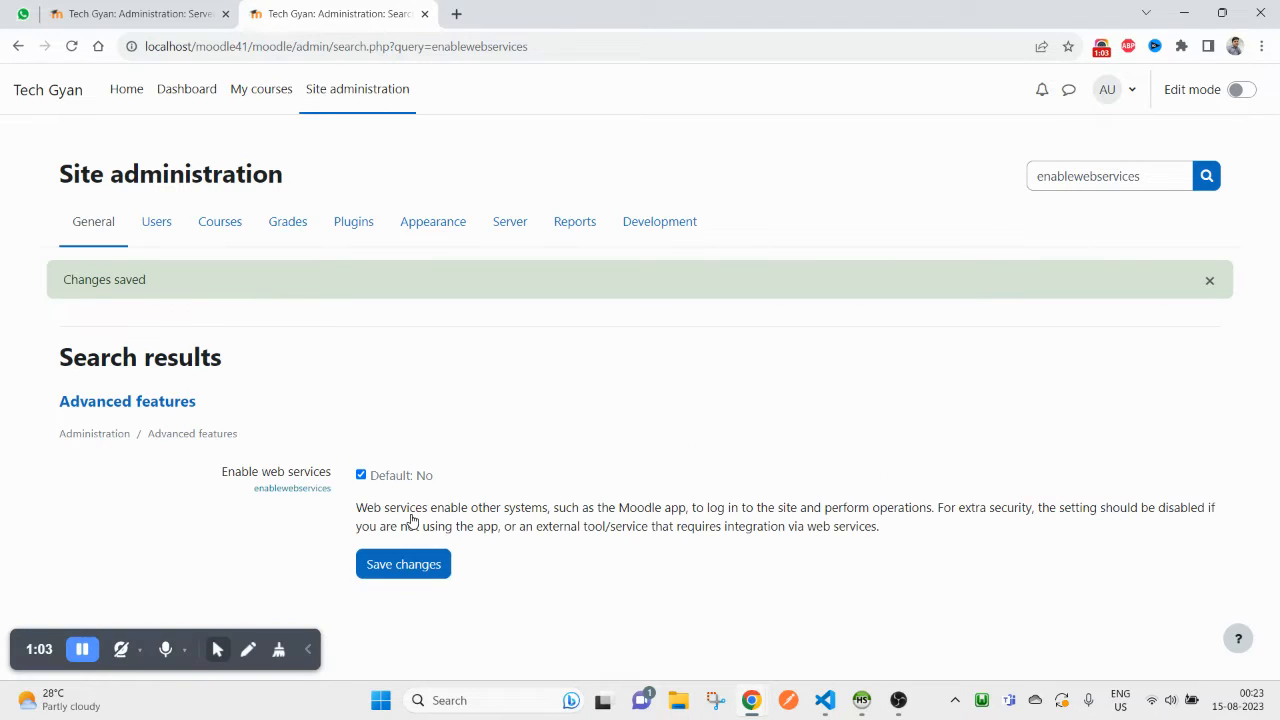
# - Close the settings page, reload the Web services overview and check the status of Enable web services
pyautogui.click(425, 14)
pyautogui.rightClick(557, 174)
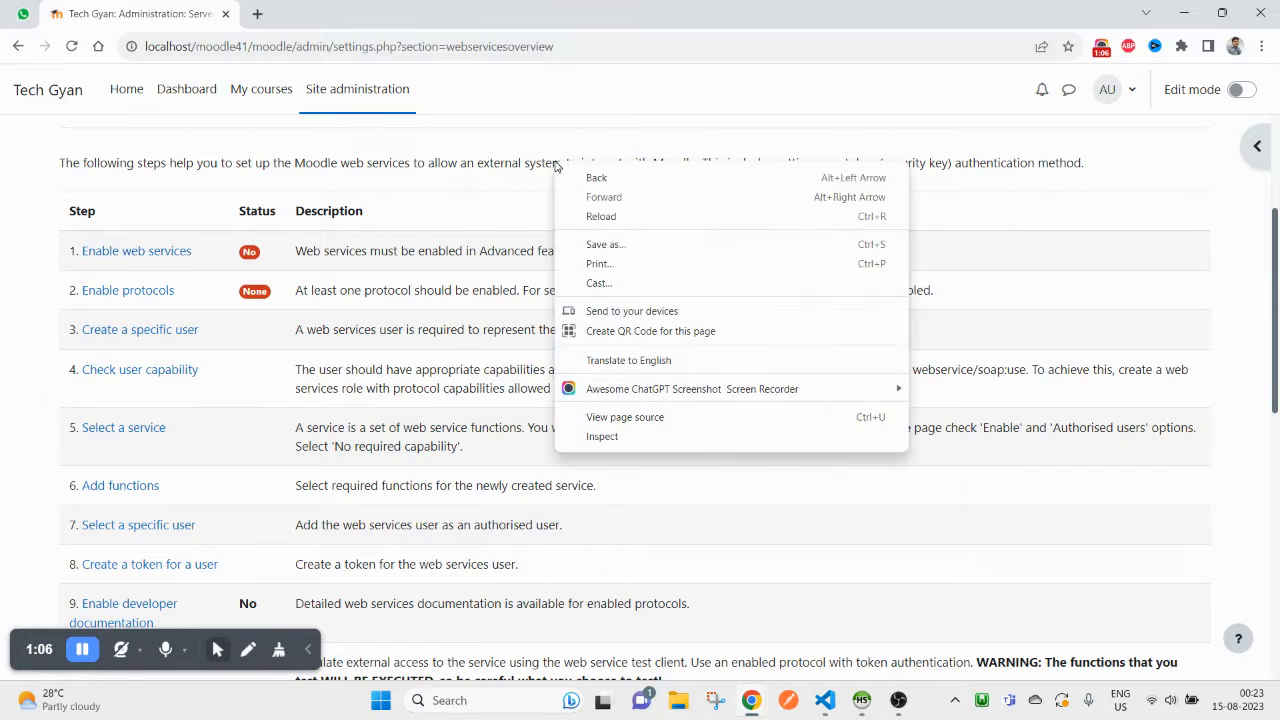
pyautogui.click(601, 217)
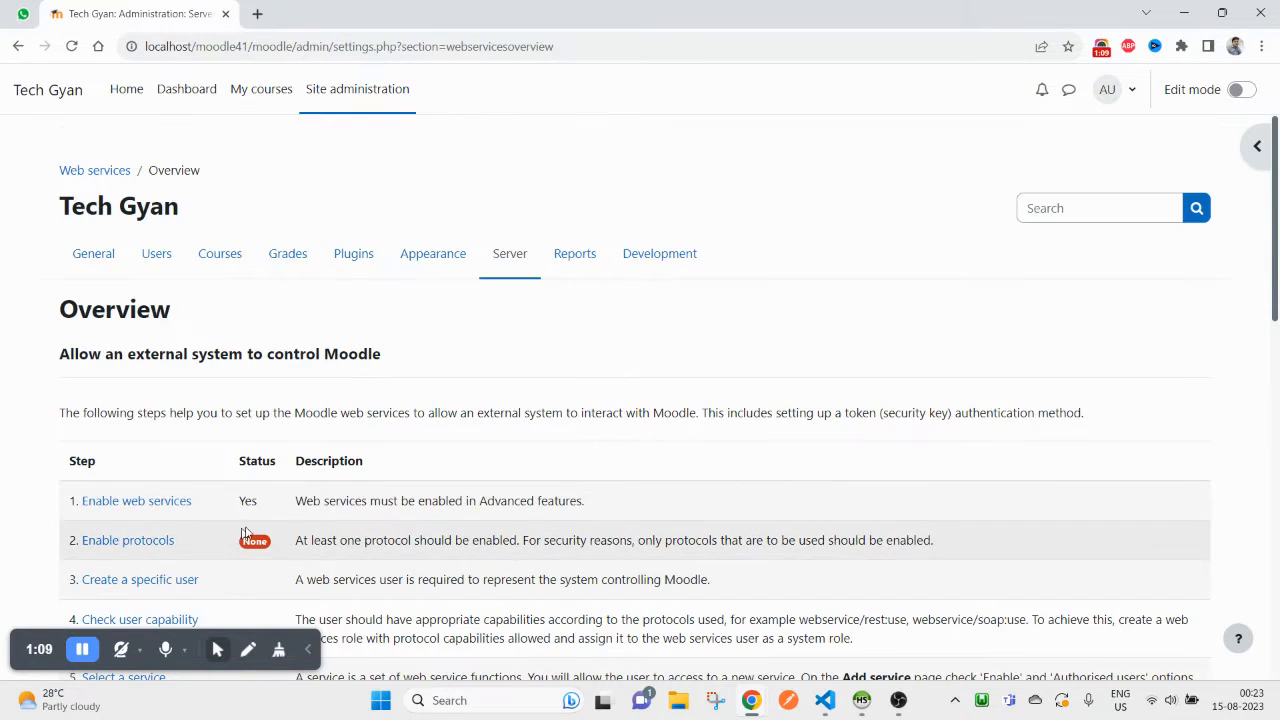
pyautogui.doubleClick(247, 500)
pyautogui.scroll(-2, 141, 507)
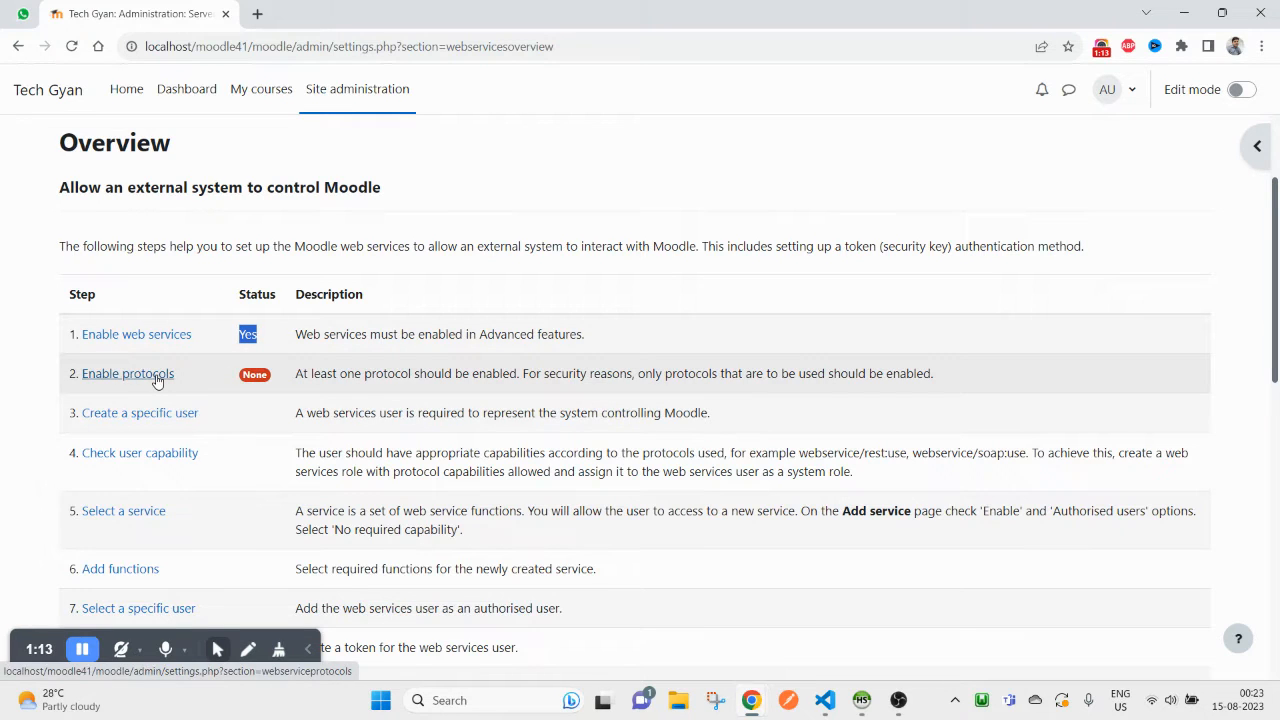
# - Open the Enable protocols page from the overview and enable the REST protocol
pyautogui.click(157, 378)
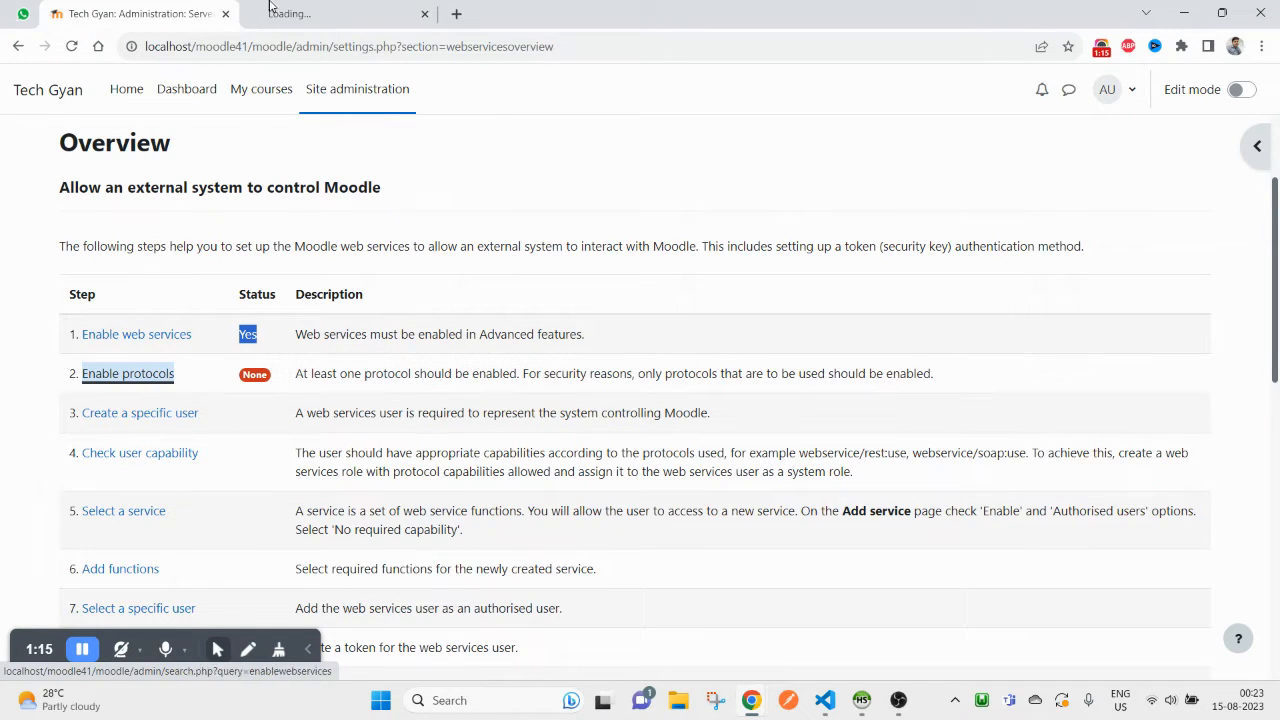
pyautogui.scroll(-1, 339, 451)
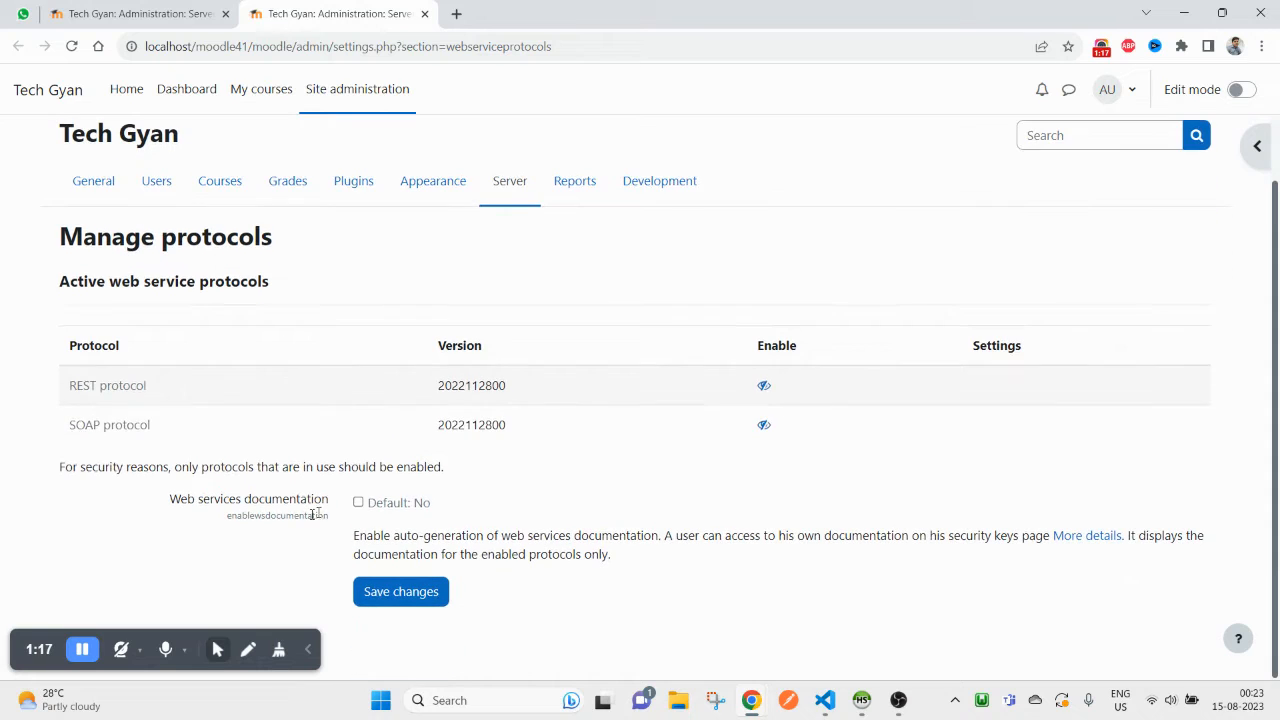
pyautogui.doubleClick(84, 387)
pyautogui.moveTo(84, 390); pyautogui.dragTo(139, 388)
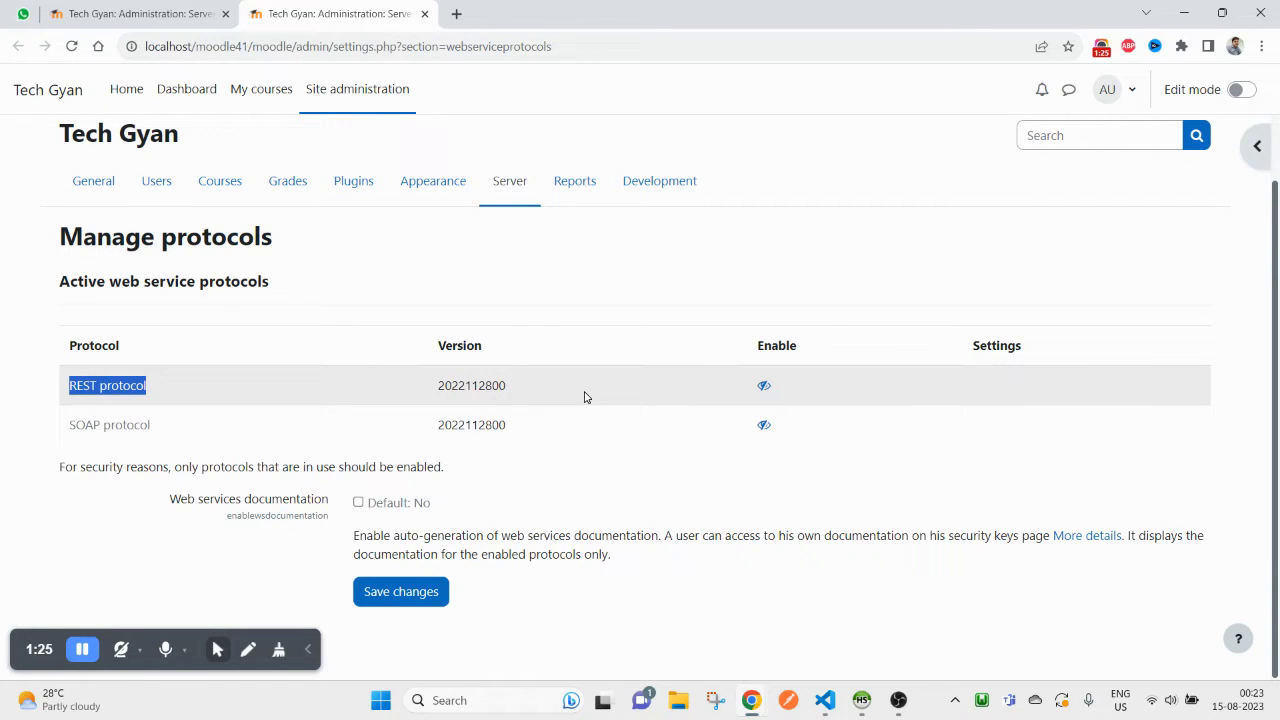
pyautogui.click(138, 386)
pyautogui.doubleClick(89, 386)
pyautogui.moveTo(89, 386); pyautogui.dragTo(105, 386)
pyautogui.click(763, 387)
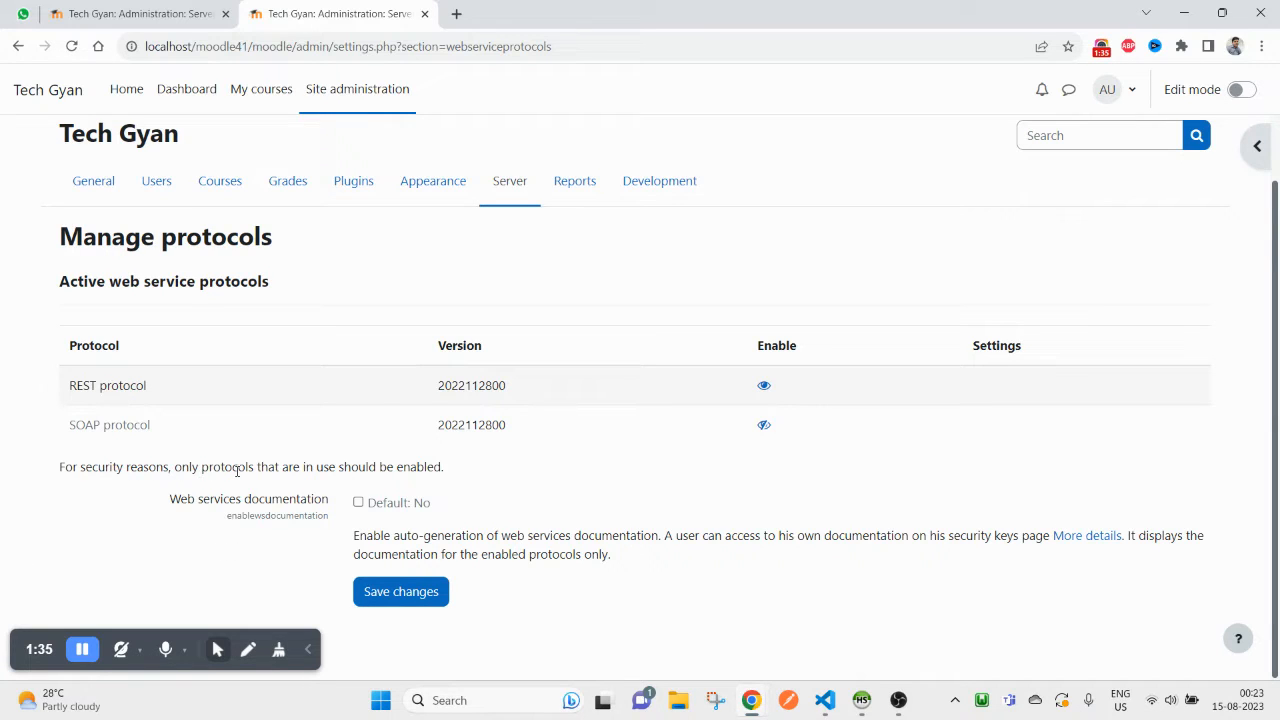
pyautogui.tripleClick(404, 468)
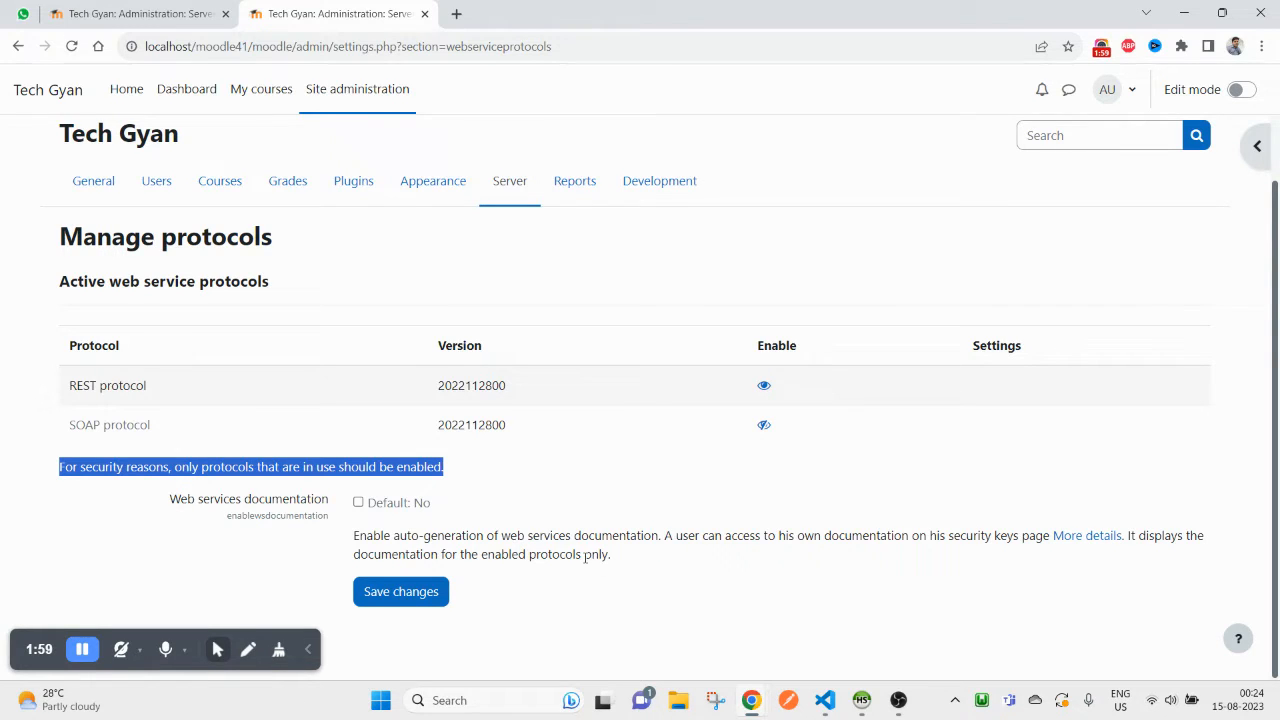
pyautogui.click(507, 557)
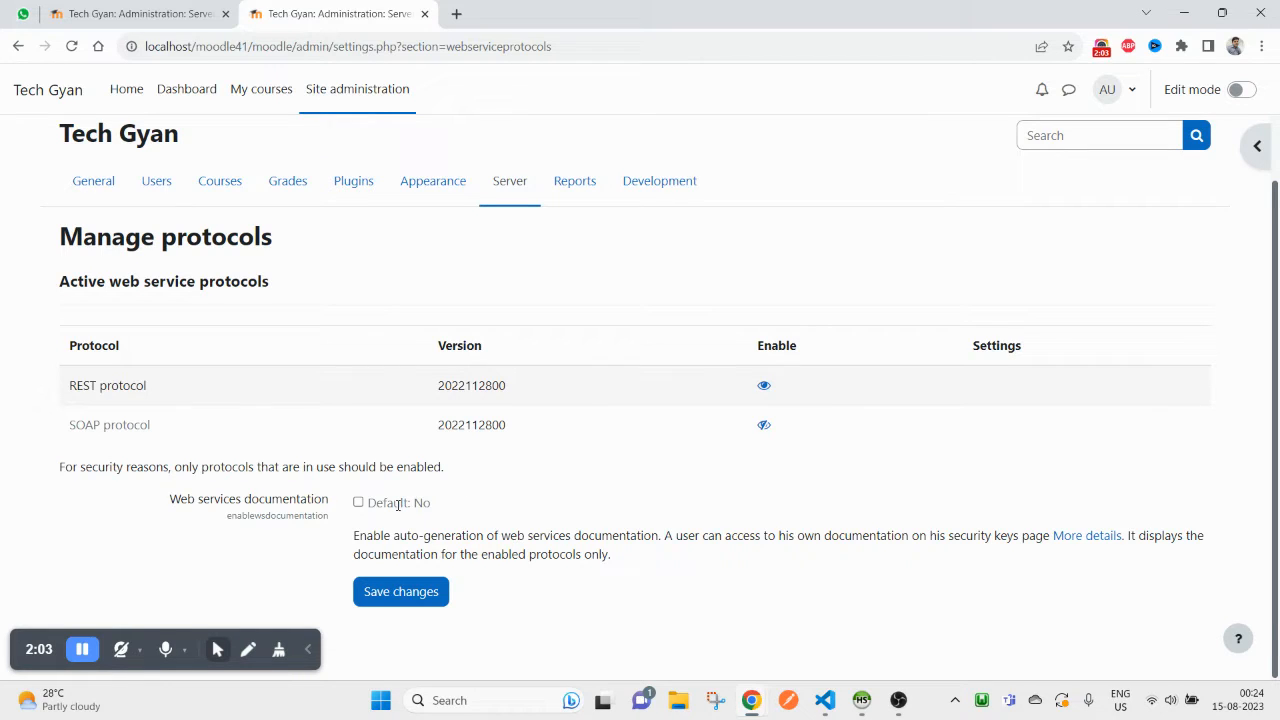
# - Close the protocols page, reload the Web services overview and check the status of Enable protocols
pyautogui.click(425, 14)
pyautogui.rightClick(526, 177)
pyautogui.click(569, 222)
pyautogui.doubleClick(244, 540)
pyautogui.scroll(-2, 298, 470)
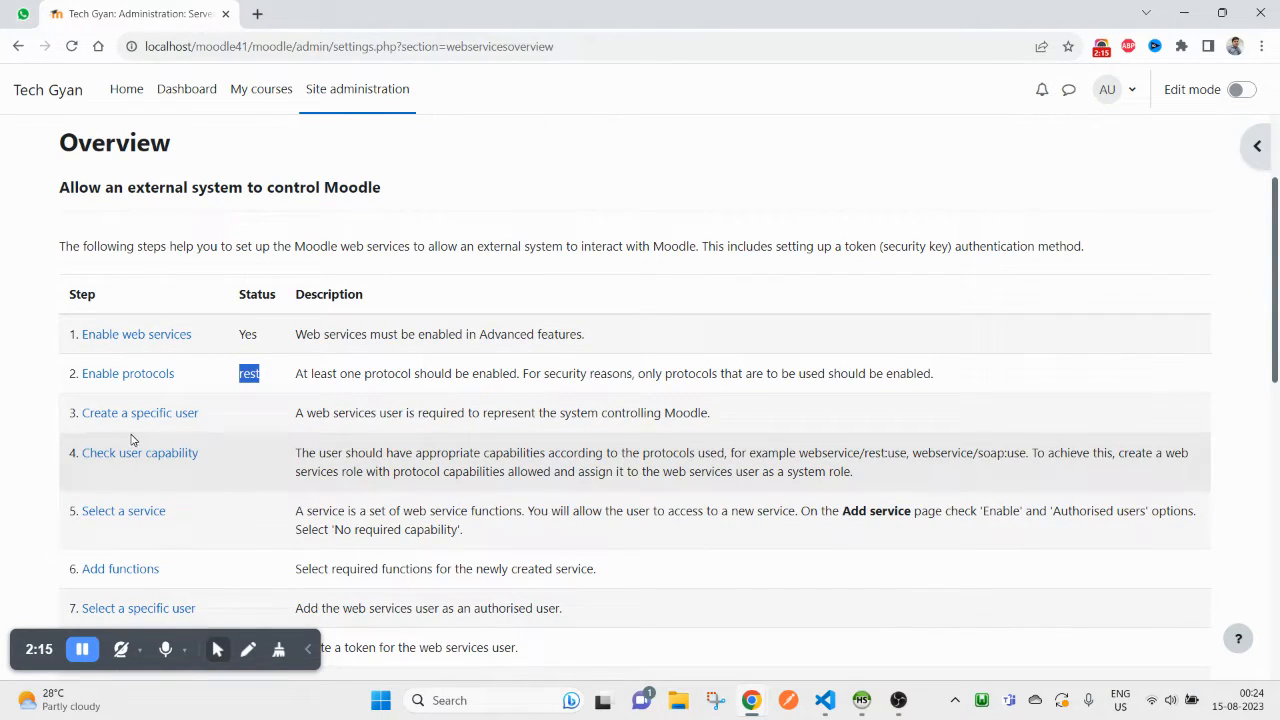
# - Read the Create a specific user requirement, open the site's list of users and locate the API user's account
pyautogui.scroll(-1, 131, 440)
pyautogui.moveTo(297, 329); pyautogui.dragTo(712, 330)
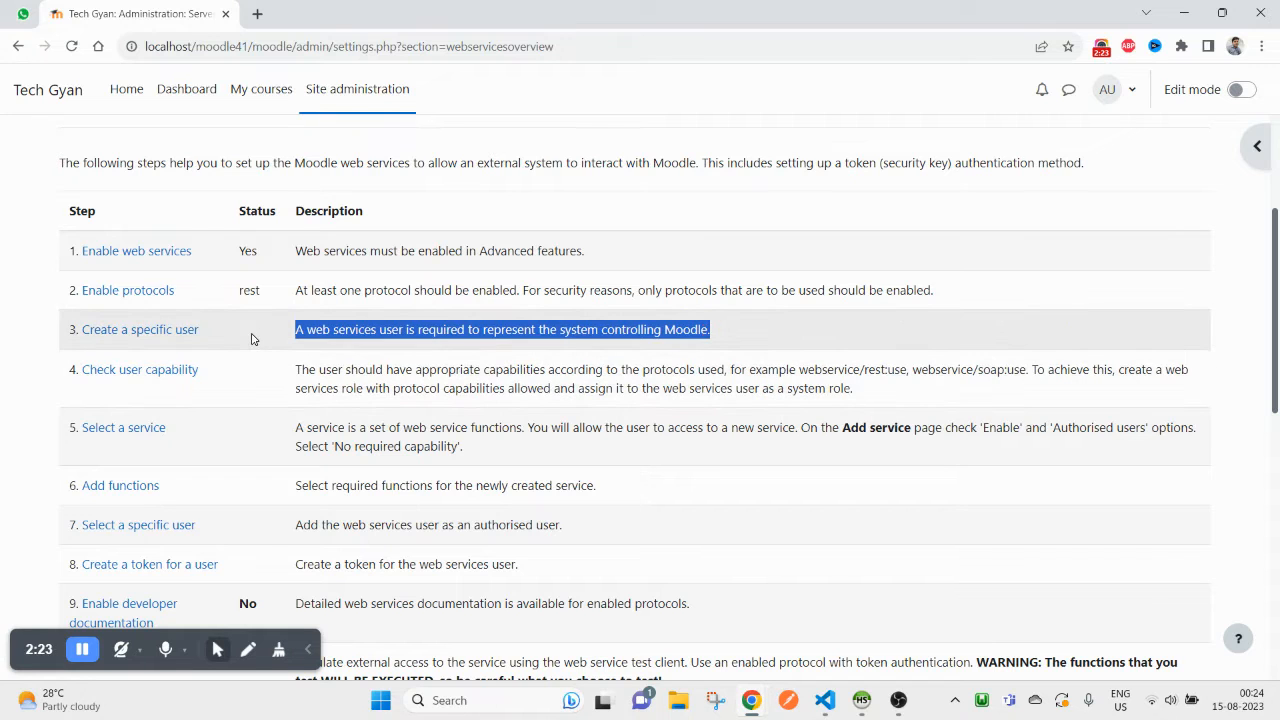
pyautogui.scroll(2, 348, 145)
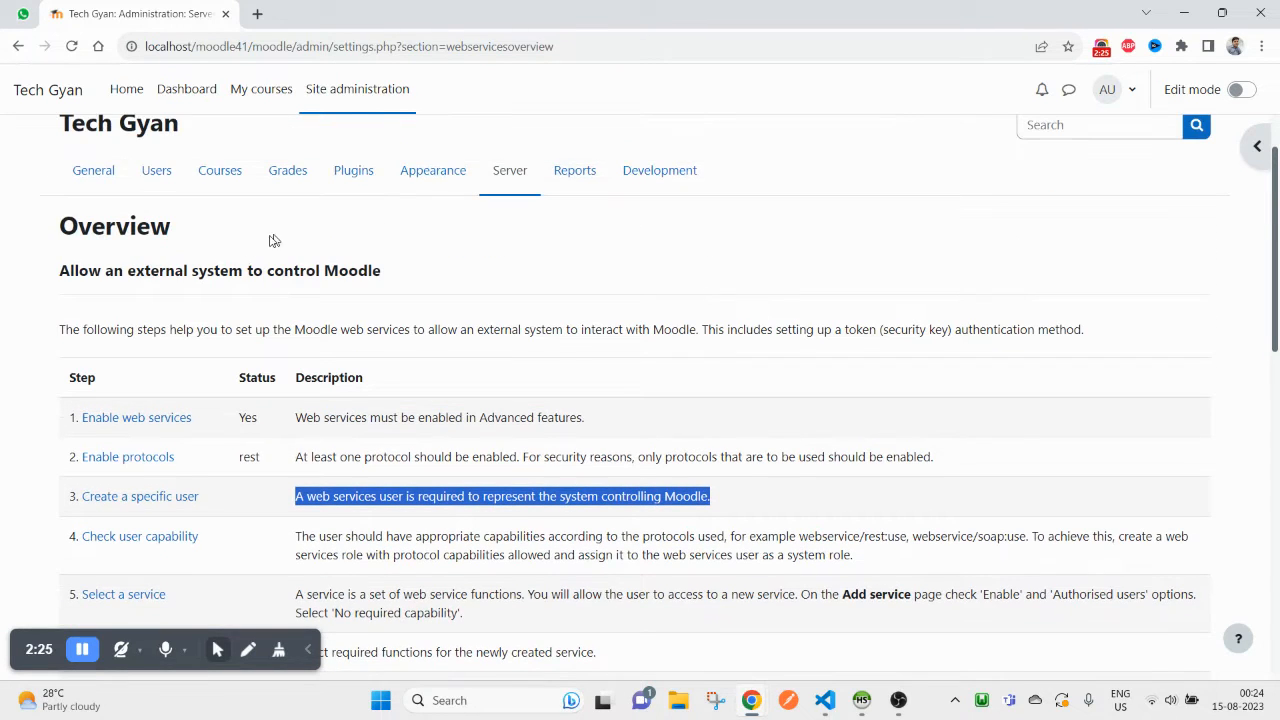
pyautogui.middleClick(158, 176)
pyautogui.click(304, 10)
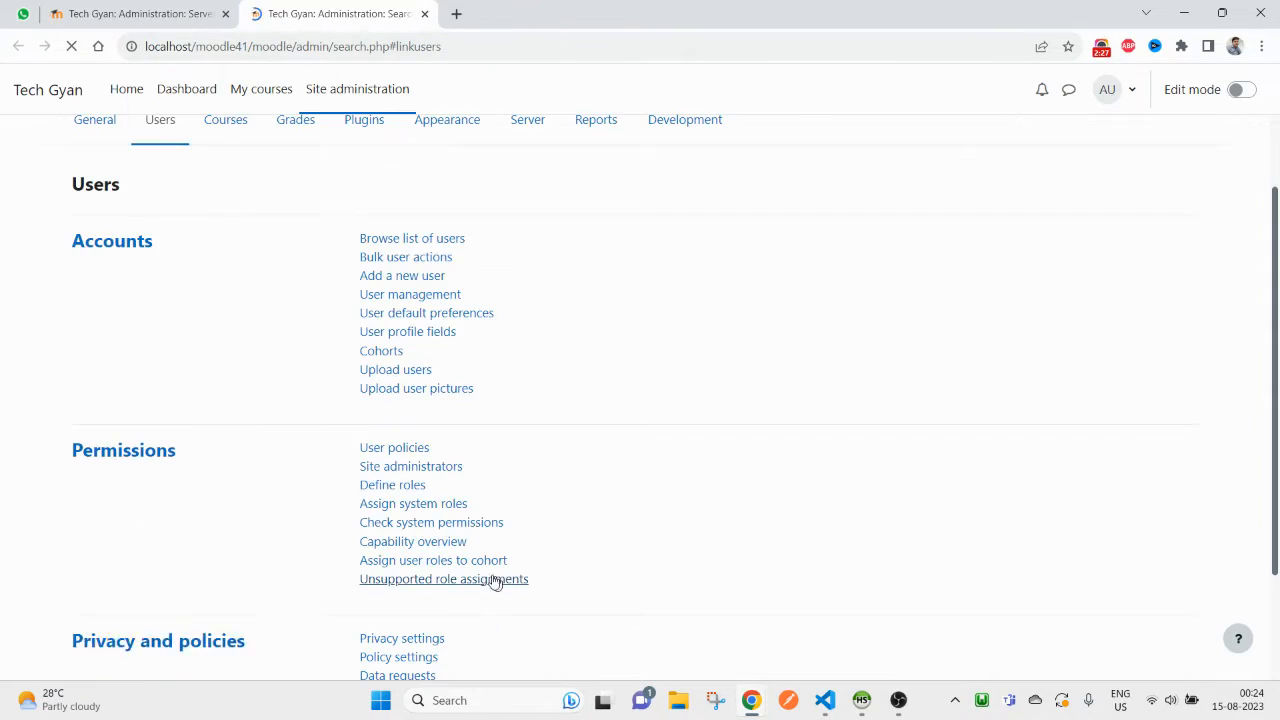
pyautogui.scroll(1, 265, 243)
pyautogui.click(418, 345)
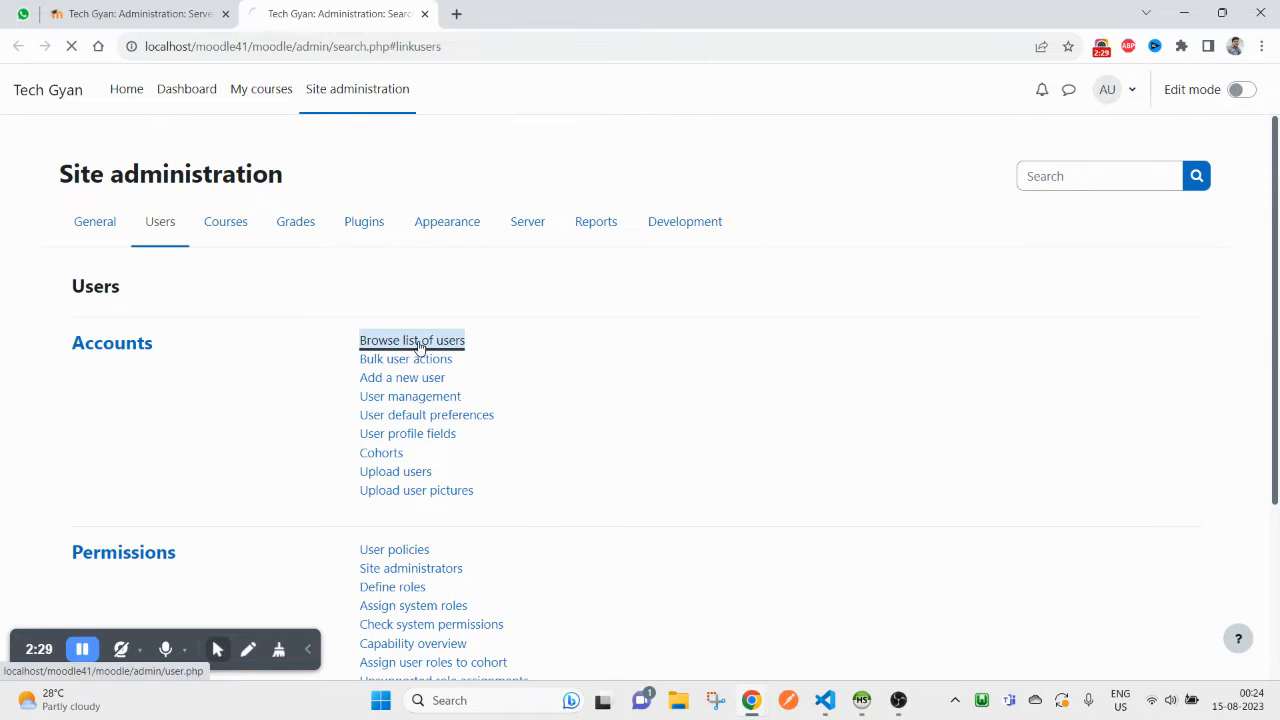
pyautogui.moveTo(329, 555)
pyautogui.mouseDown()
pyautogui.moveTo(499, 561)
pyautogui.moveTo(322, 560)
pyautogui.mouseUp()
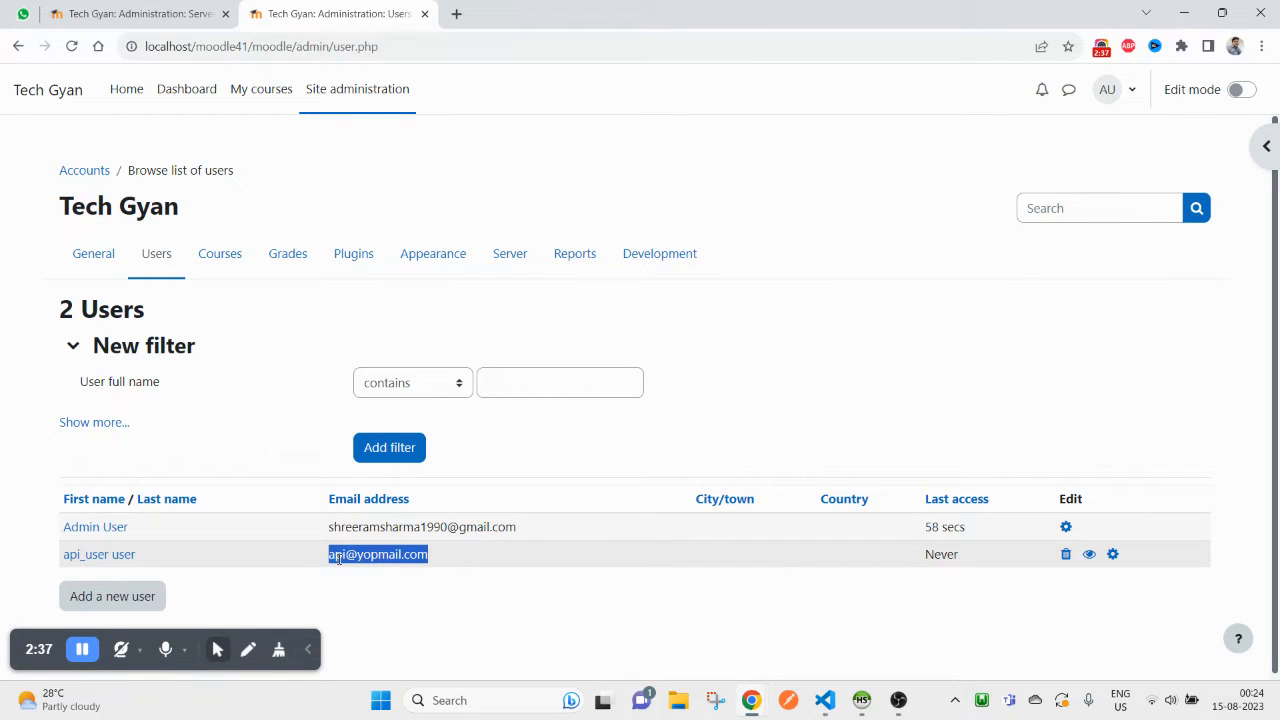
# - Return to the Web services overview and review the Check user capability requirement against the user list
pyautogui.click(155, 8)
pyautogui.click(232, 501)
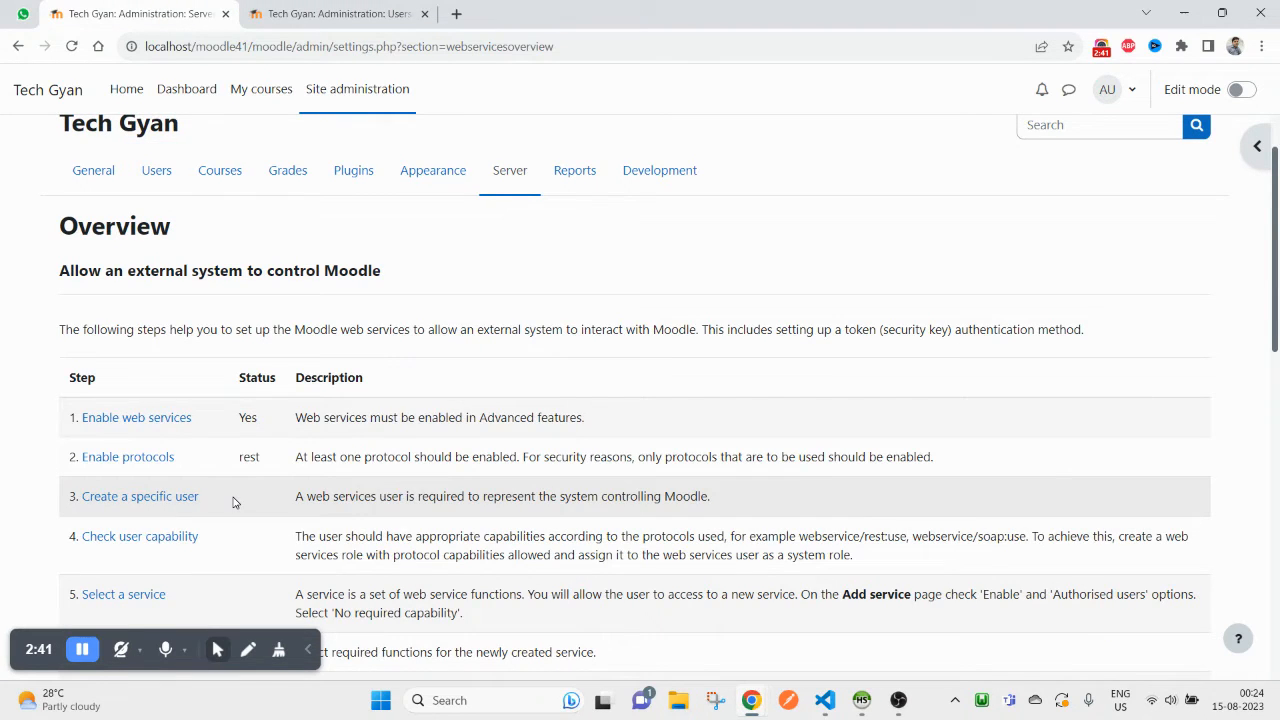
pyautogui.scroll(-3, 200, 495)
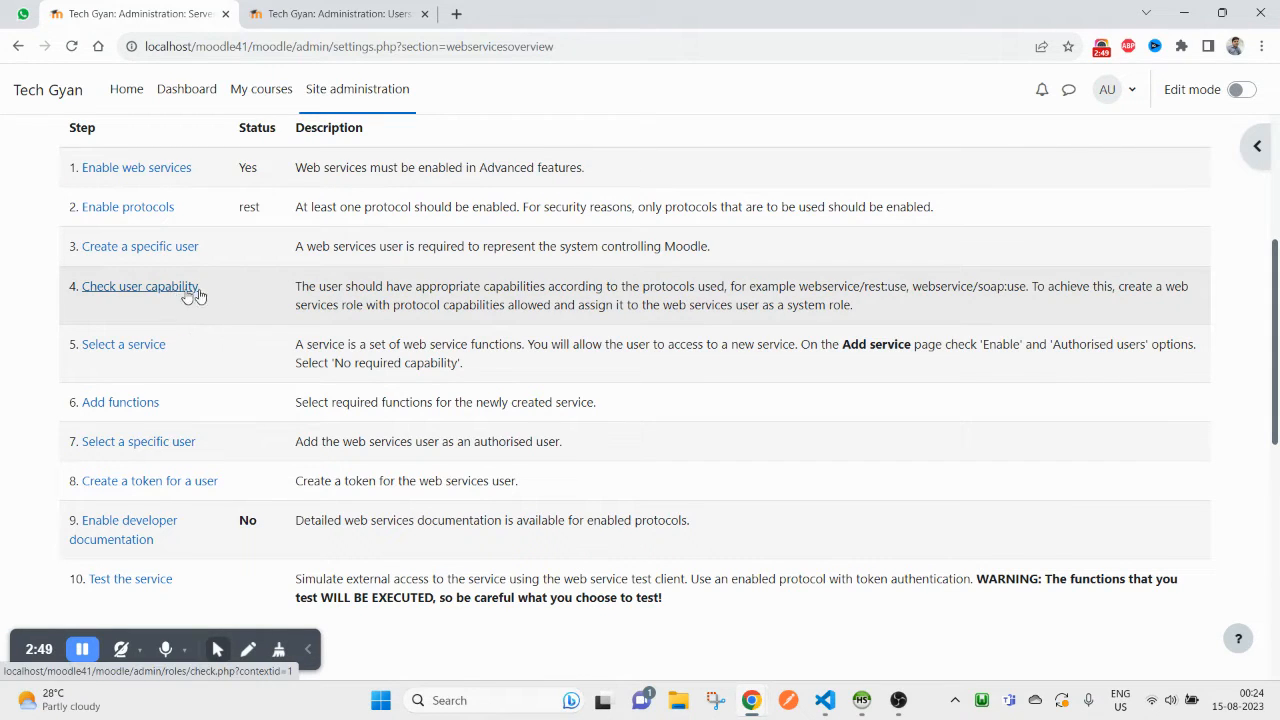
pyautogui.doubleClick(305, 287)
pyautogui.click(340, 13)
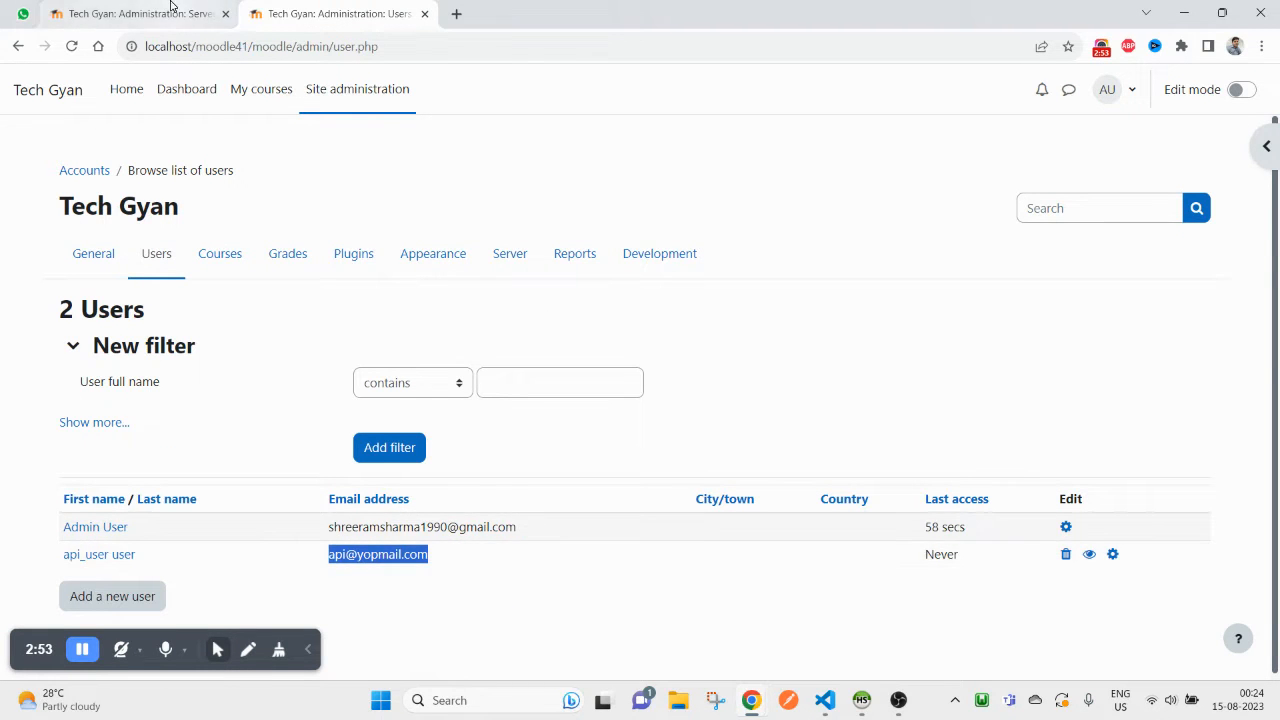
pyautogui.hotkey('ctrl', 'shift', 'Tab')
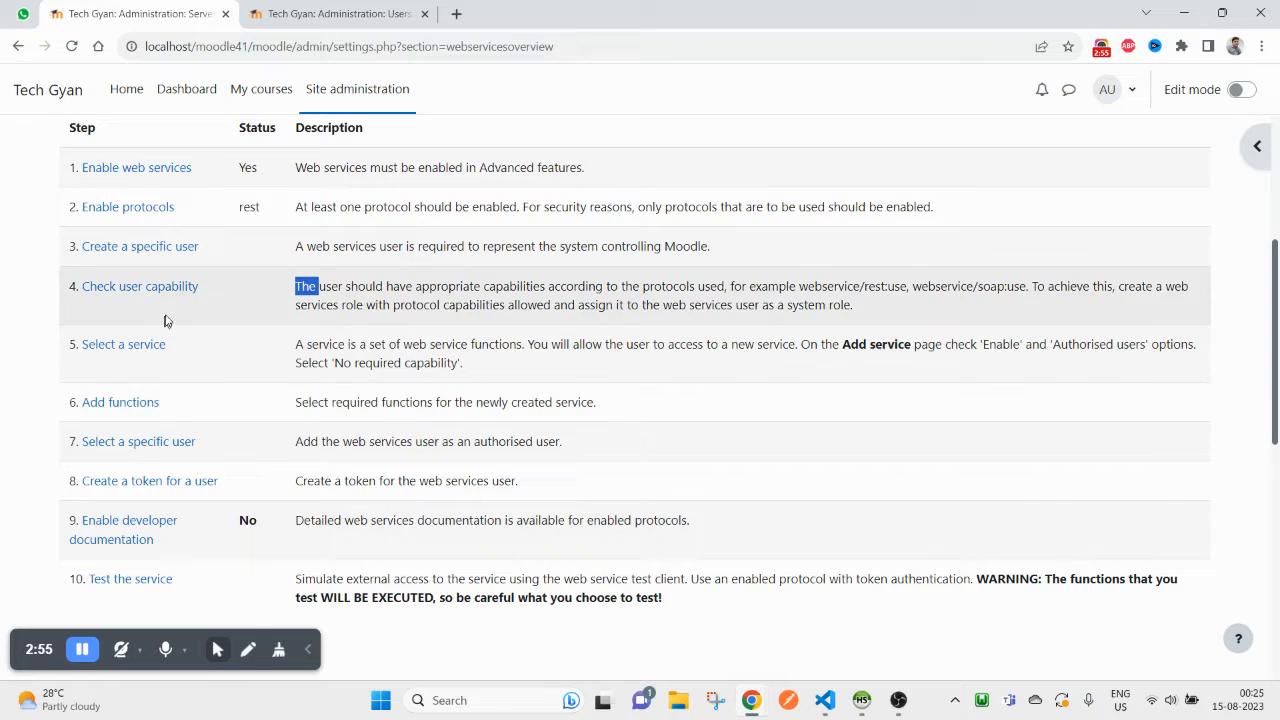
# - Open the Select a service page from the Web services overview and close the list of users
pyautogui.keyDown('ctrl'); pyautogui.click(126, 350); pyautogui.keyUp('ctrl')
pyautogui.click(424, 14)
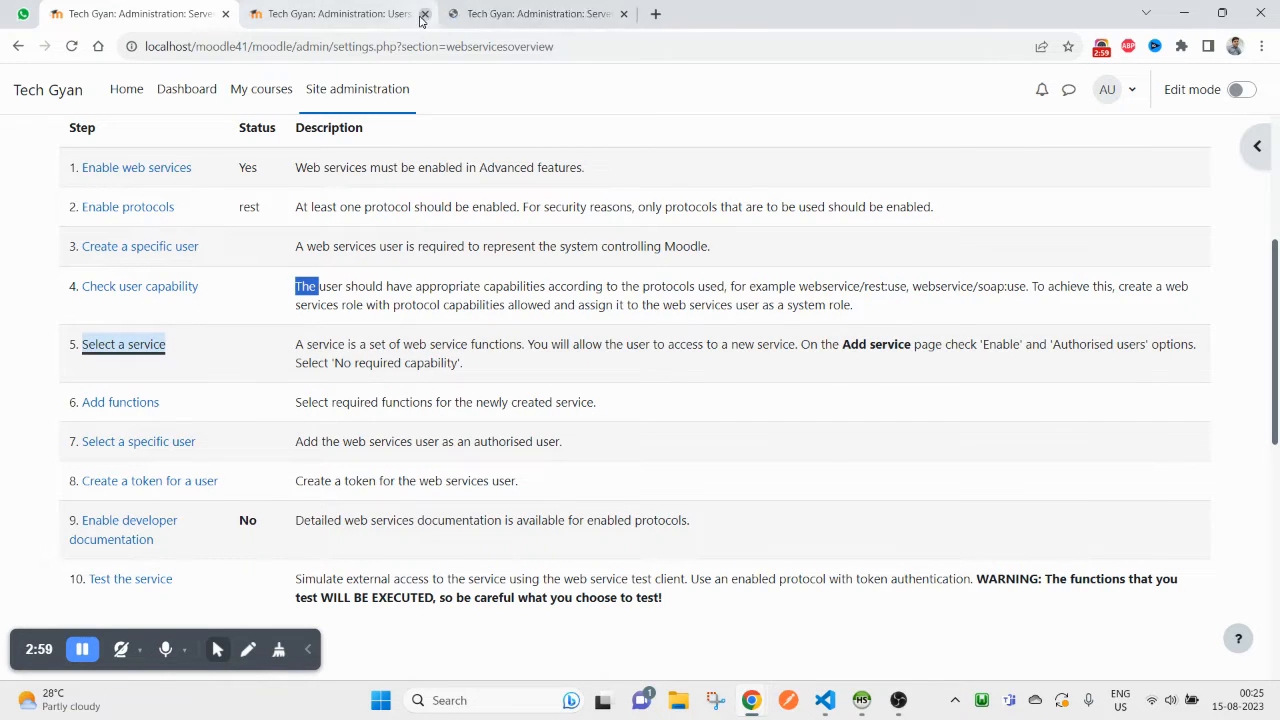
pyautogui.click(410, 15)
pyautogui.scroll(-1, 300, 350)
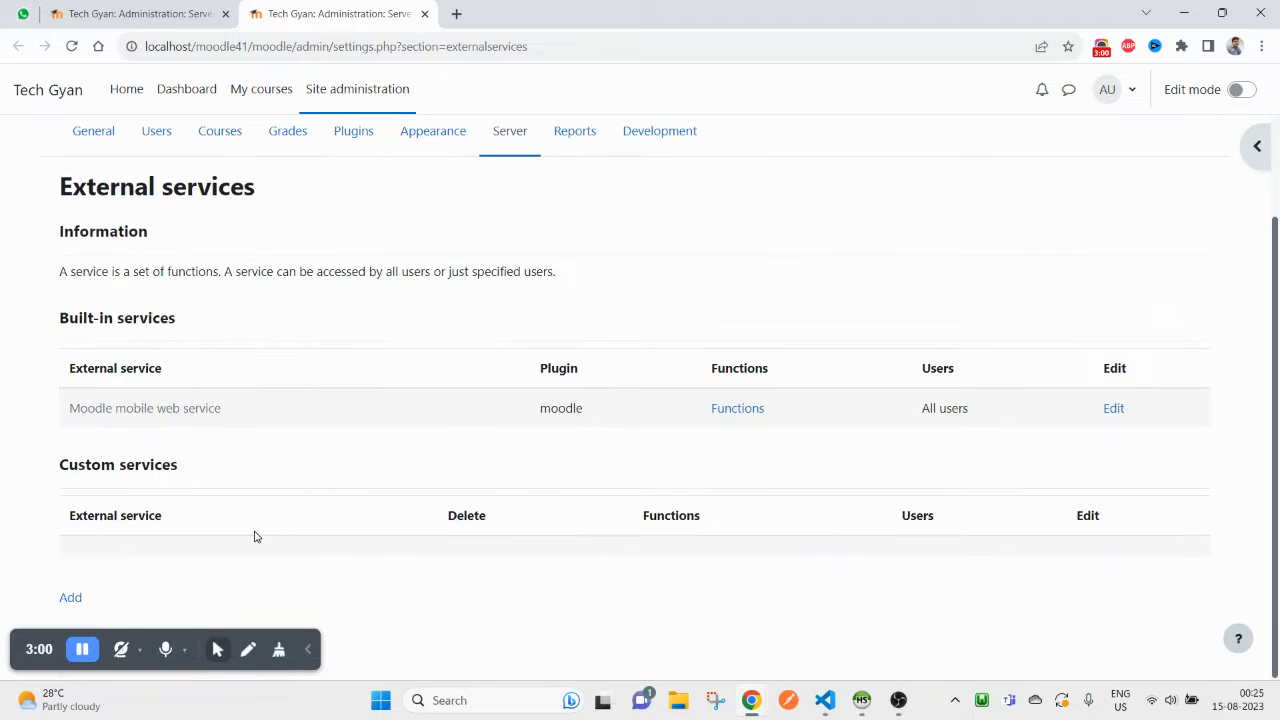
# - Start a new custom external service named My API with the short name my_API
pyautogui.click(70, 599)
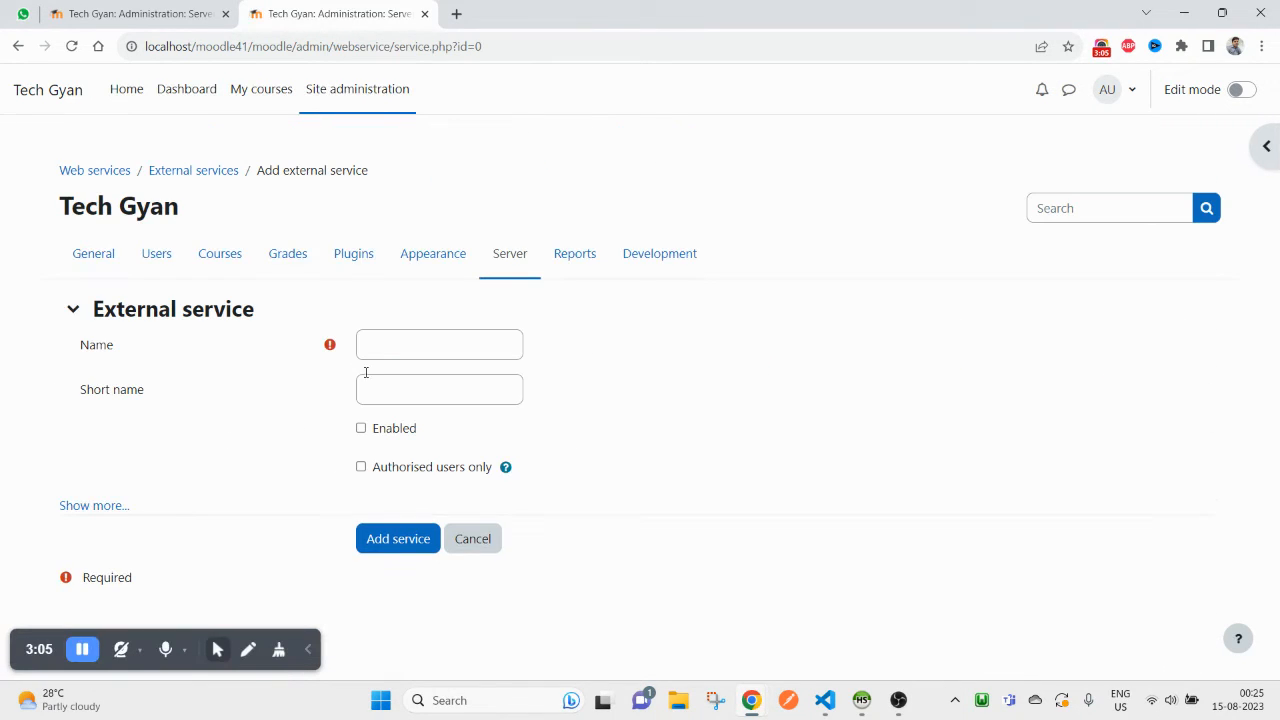
pyautogui.click(381, 344)
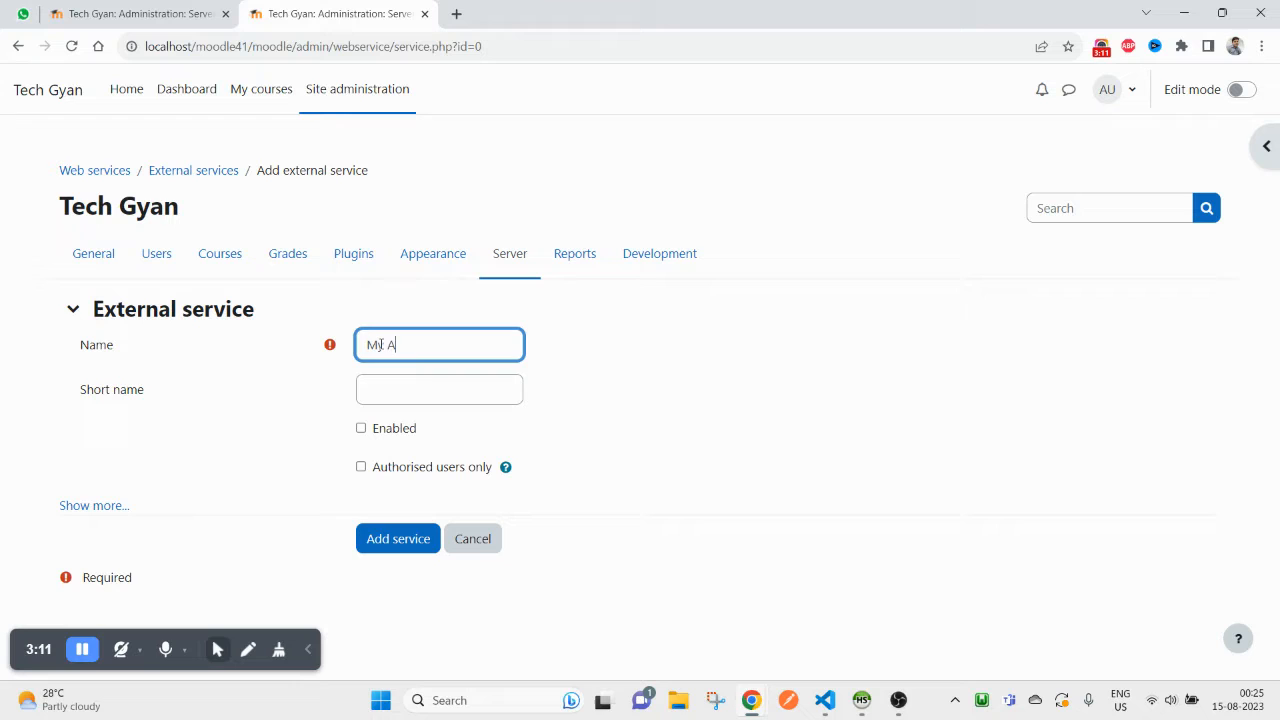
pyautogui.tripleClick(380, 346)
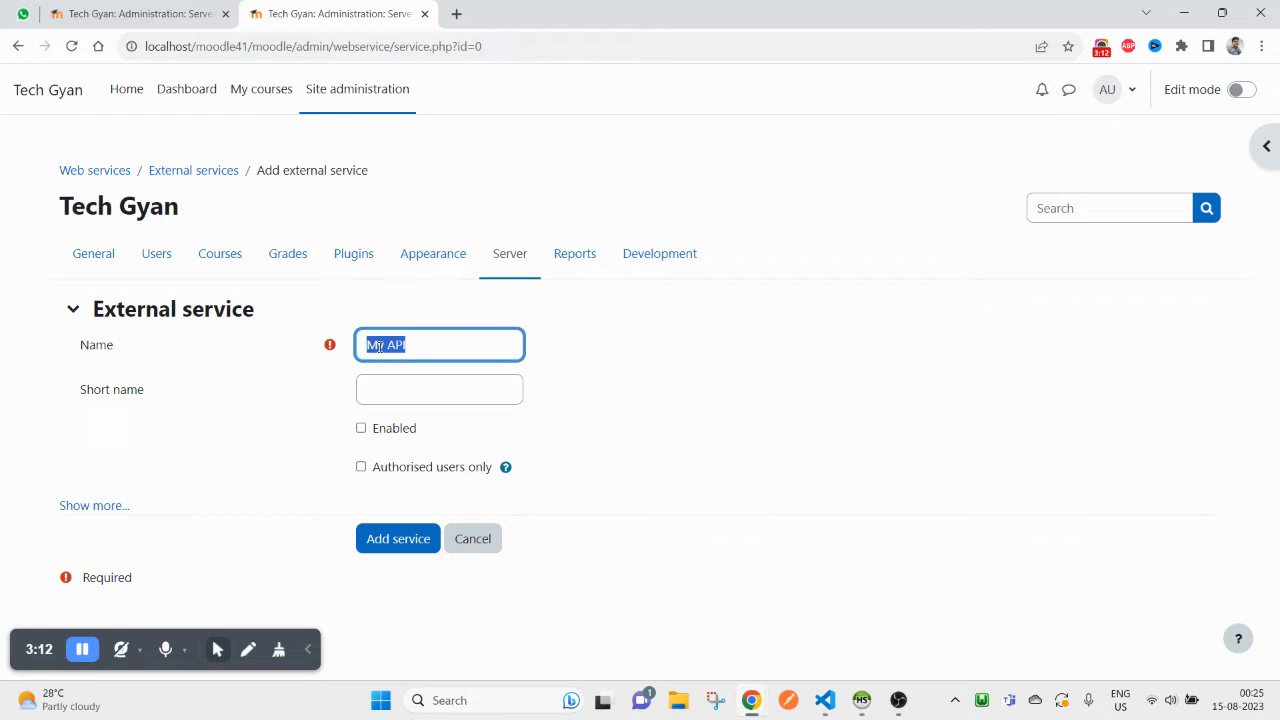
pyautogui.hotkey('ctrl', 'c')
pyautogui.click(458, 398)
pyautogui.hotkey('ctrl', 'v')
pyautogui.moveTo(366, 389); pyautogui.dragTo(380, 390)
pyautogui.write('my')
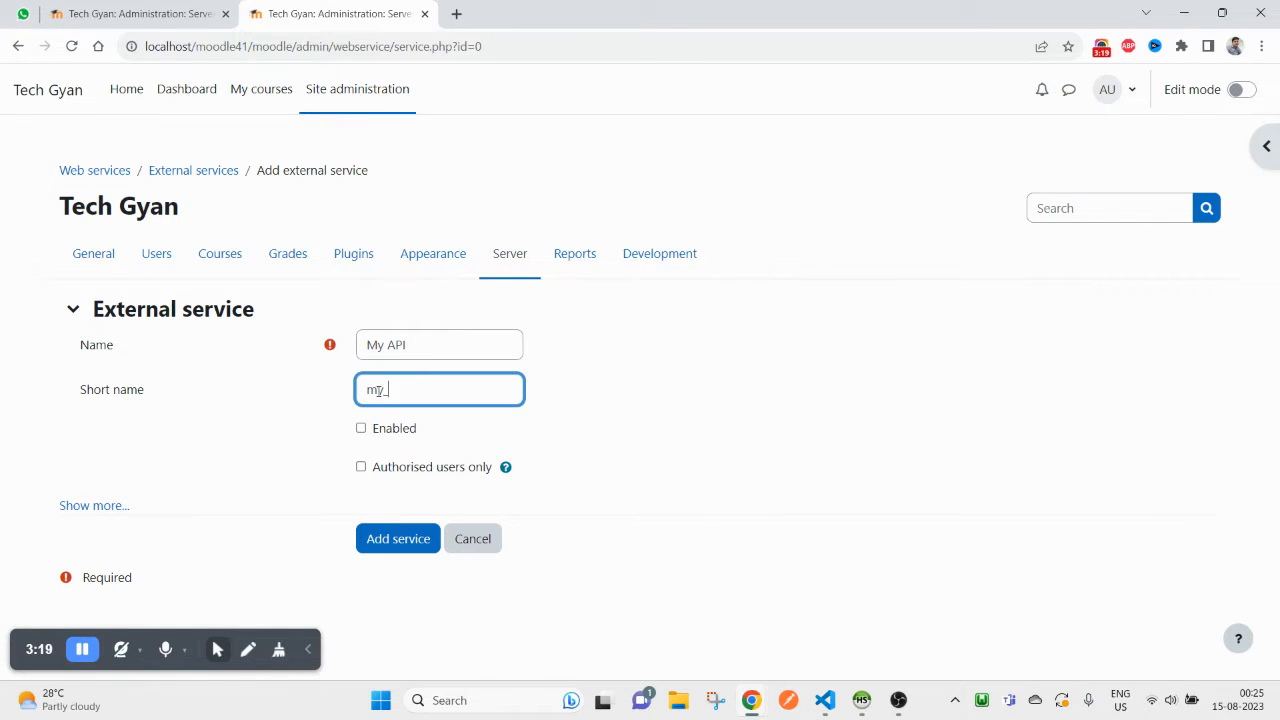
pyautogui.doubleClick(398, 344)
pyautogui.doubleClick(408, 392)
pyautogui.moveTo(421, 390); pyautogui.dragTo(393, 390)
pyautogui.hotkey('ctrl', 'v')
# - Enable the My API service, expand its additional settings and add it with No required capability
pyautogui.click(393, 430)
pyautogui.click(117, 508)
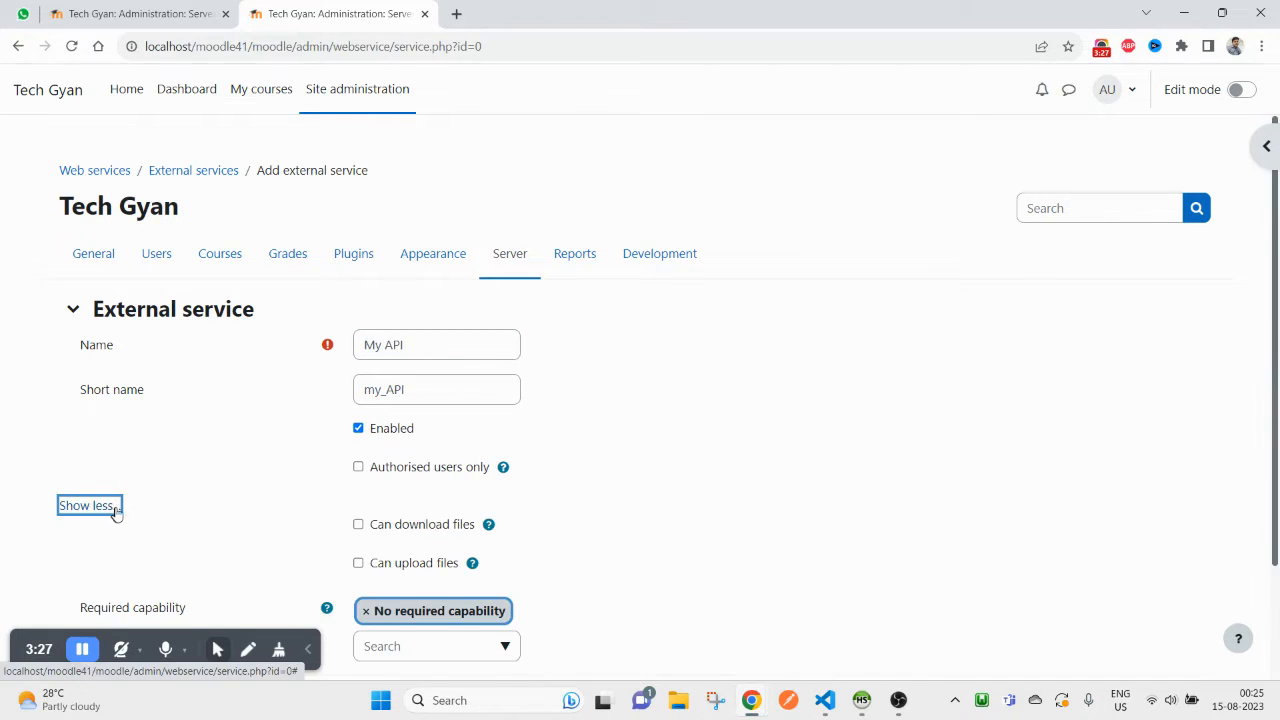
pyautogui.scroll(-2, 294, 502)
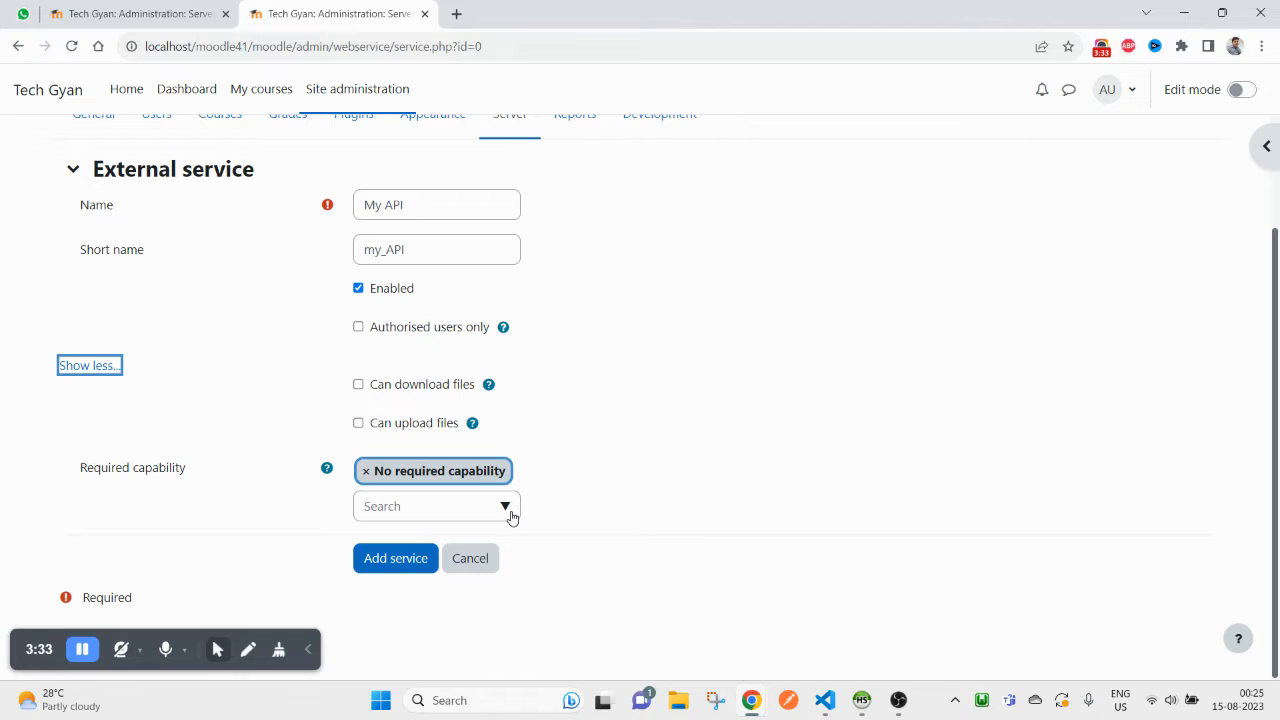
pyautogui.click(401, 566)
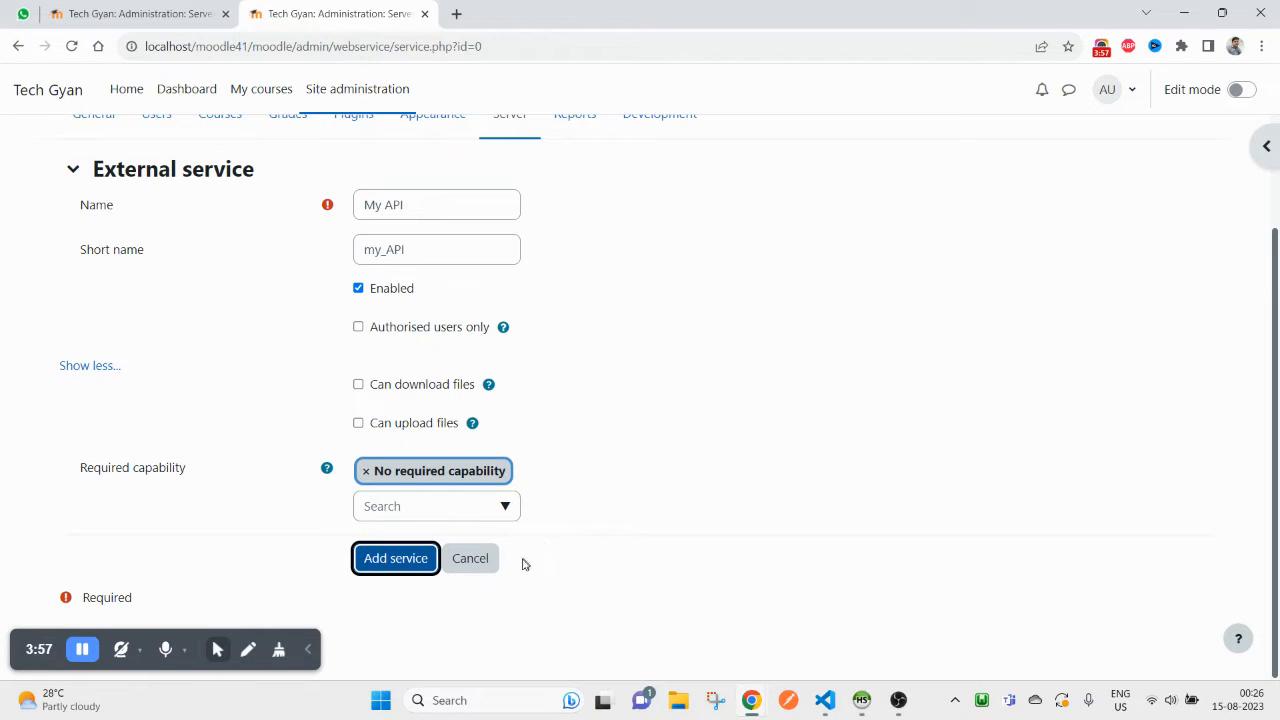
pyautogui.click(403, 562)
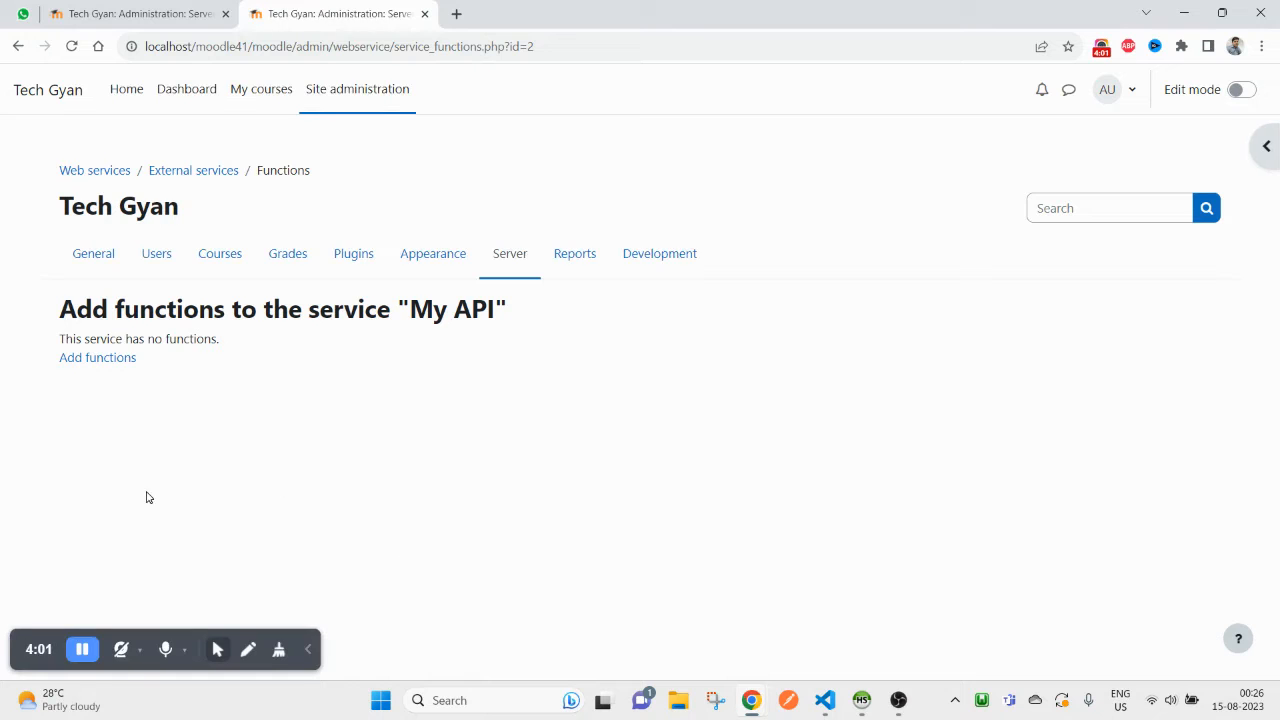
# - Reload the Web services overview and compare its Add functions requirement with the functions page of My API
pyautogui.click(120, 14)
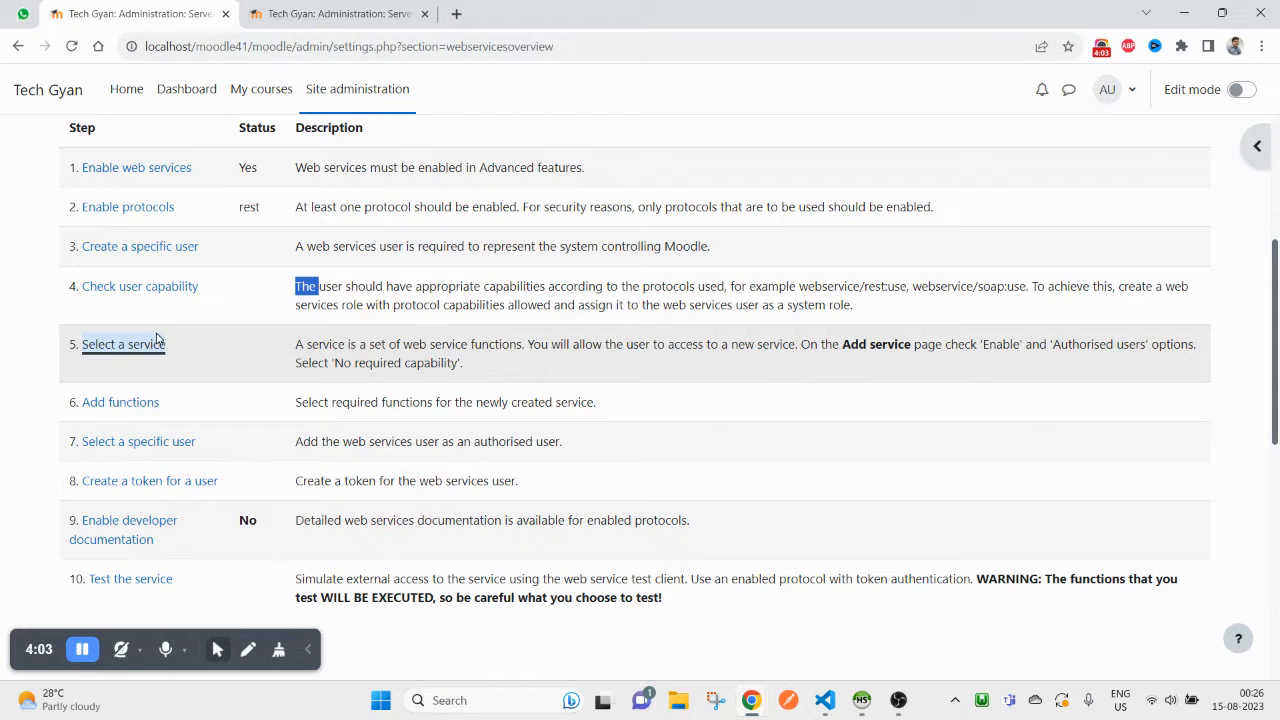
pyautogui.rightClick(499, 160)
pyautogui.click(563, 209)
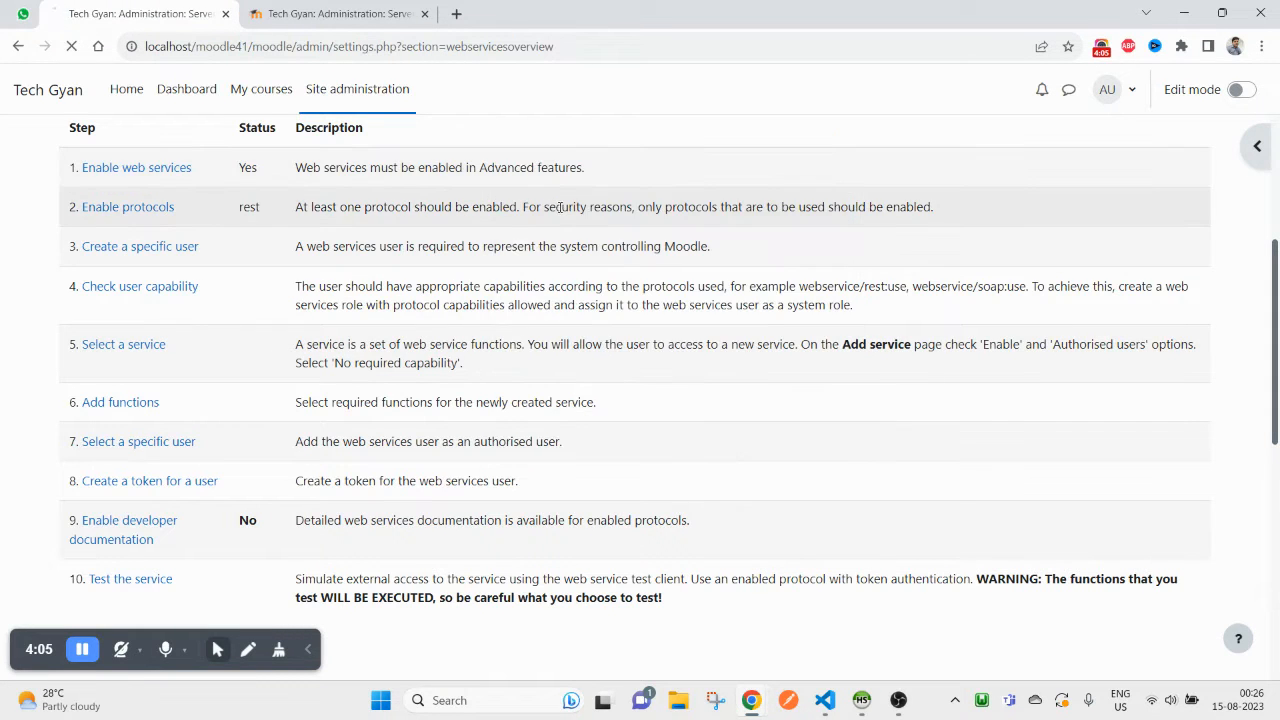
pyautogui.scroll(-3, 180, 430)
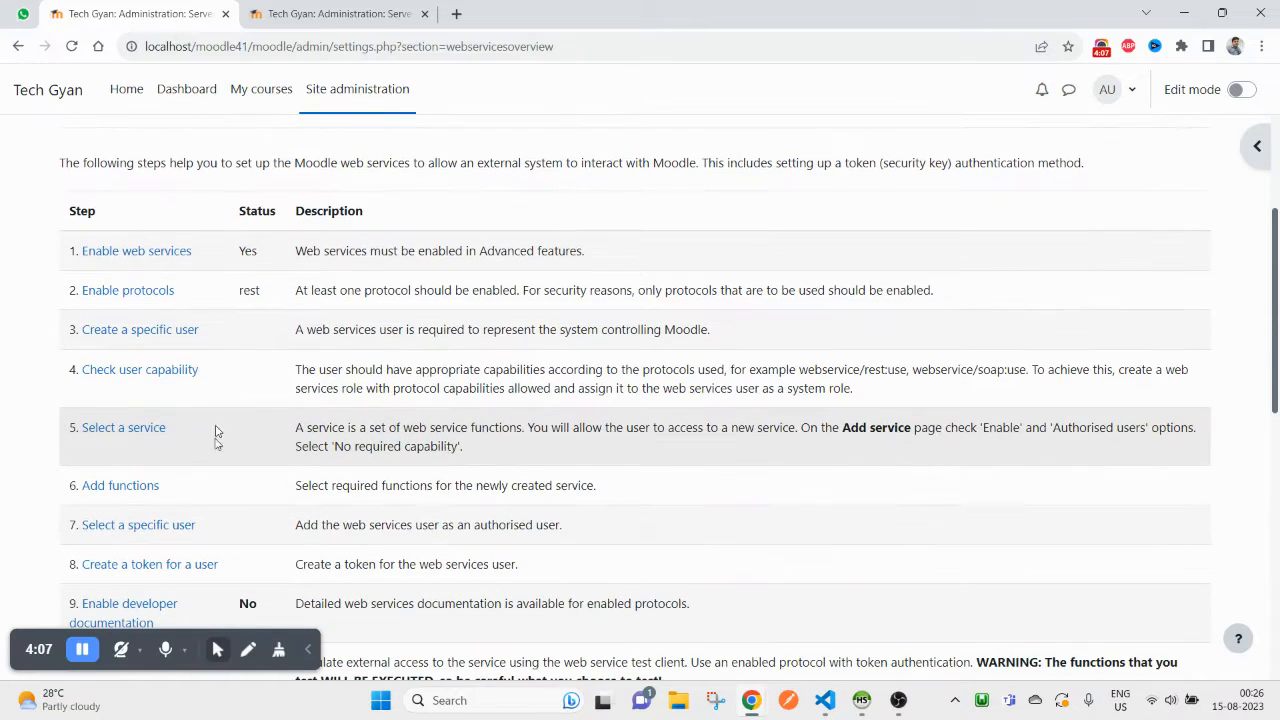
pyautogui.scroll(-1, 230, 445)
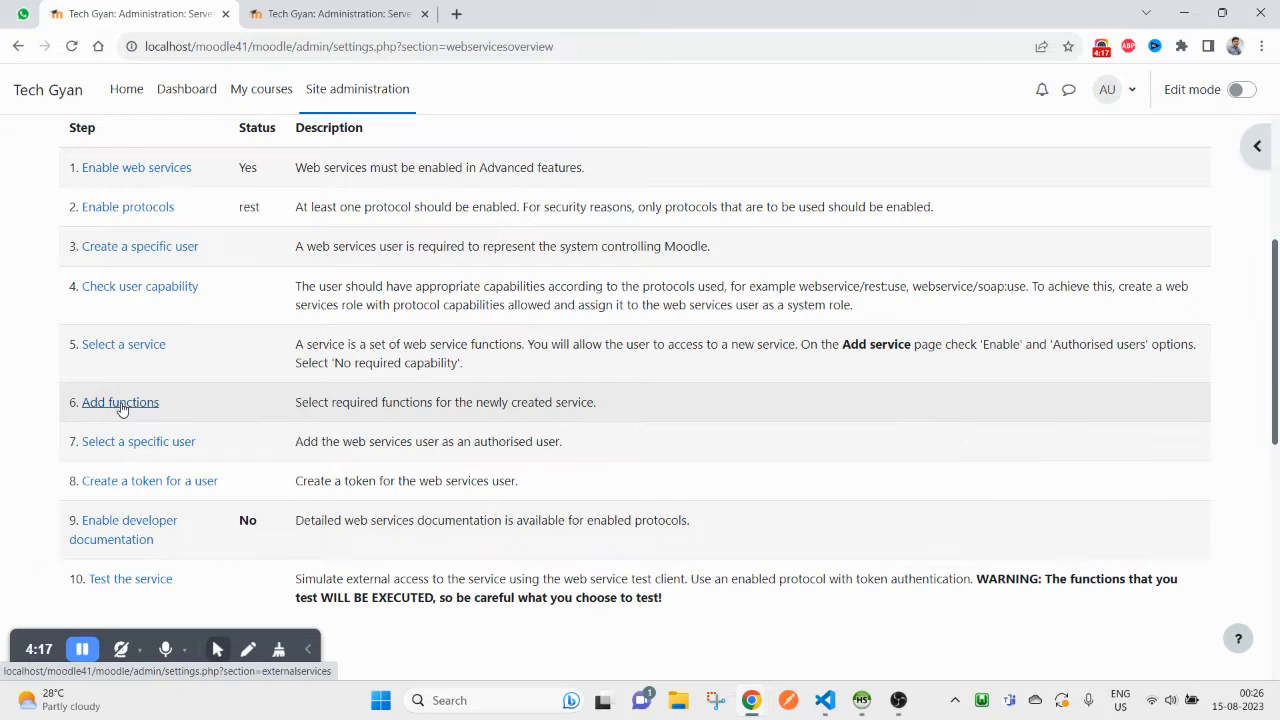
pyautogui.click(280, 12)
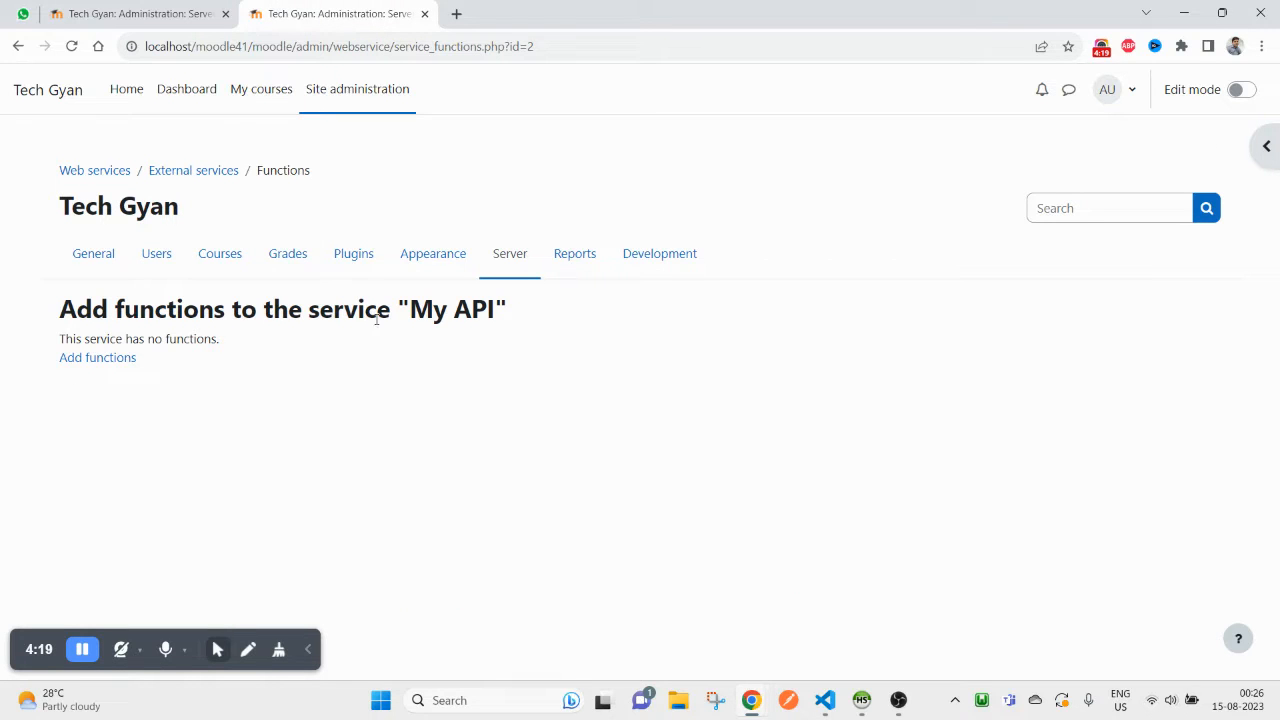
pyautogui.click(223, 7)
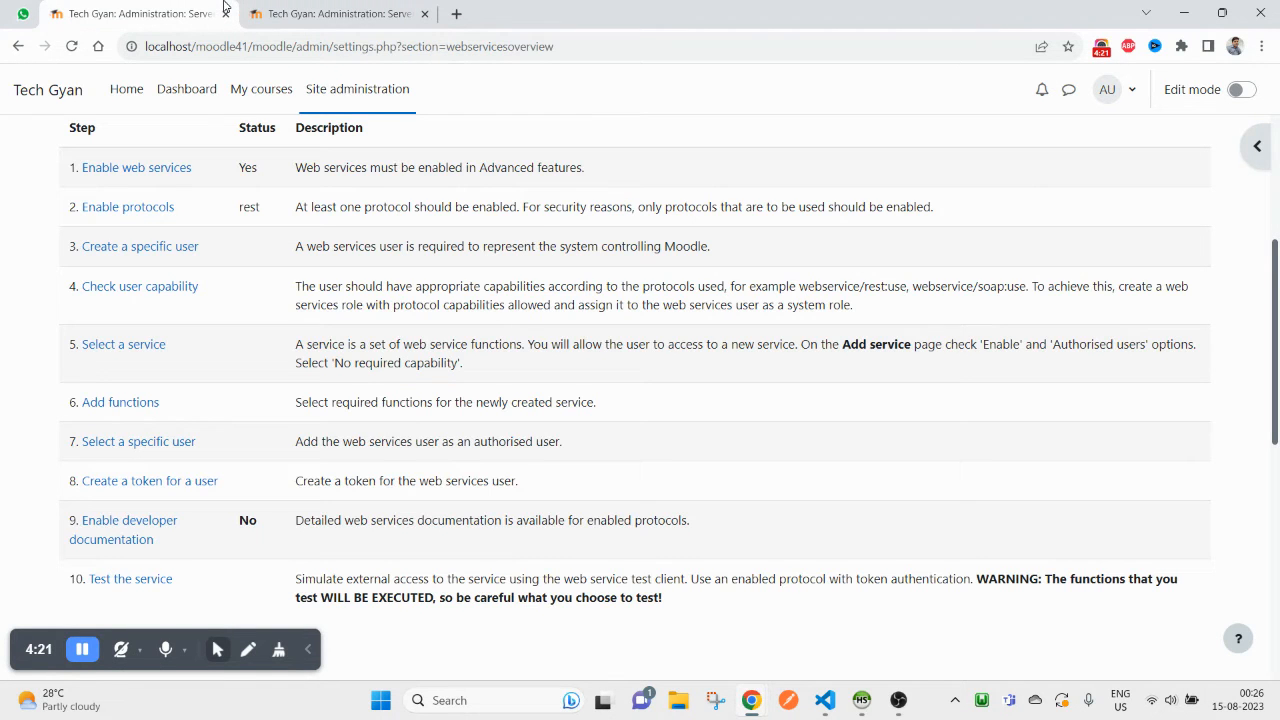
pyautogui.click(376, 8)
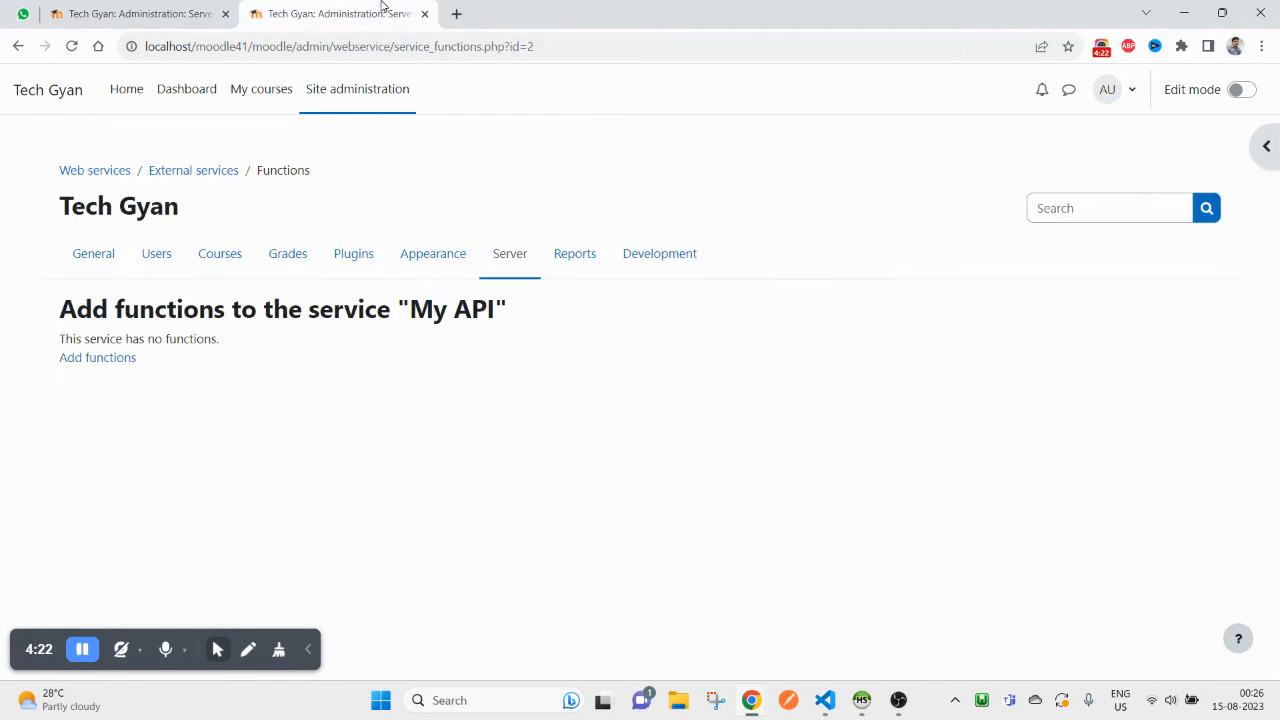
# - Start adding functions to the My API service and select core_user_create_users
pyautogui.click(100, 368)
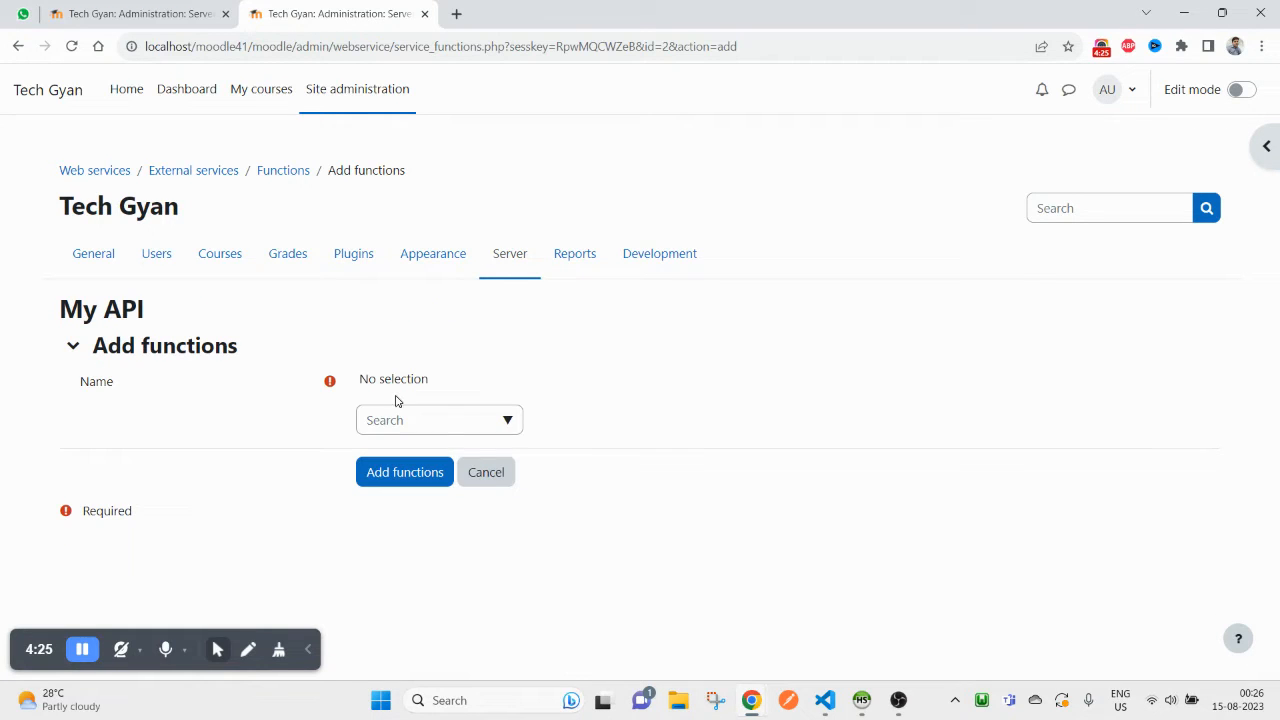
pyautogui.click(520, 421)
pyautogui.click(507, 423)
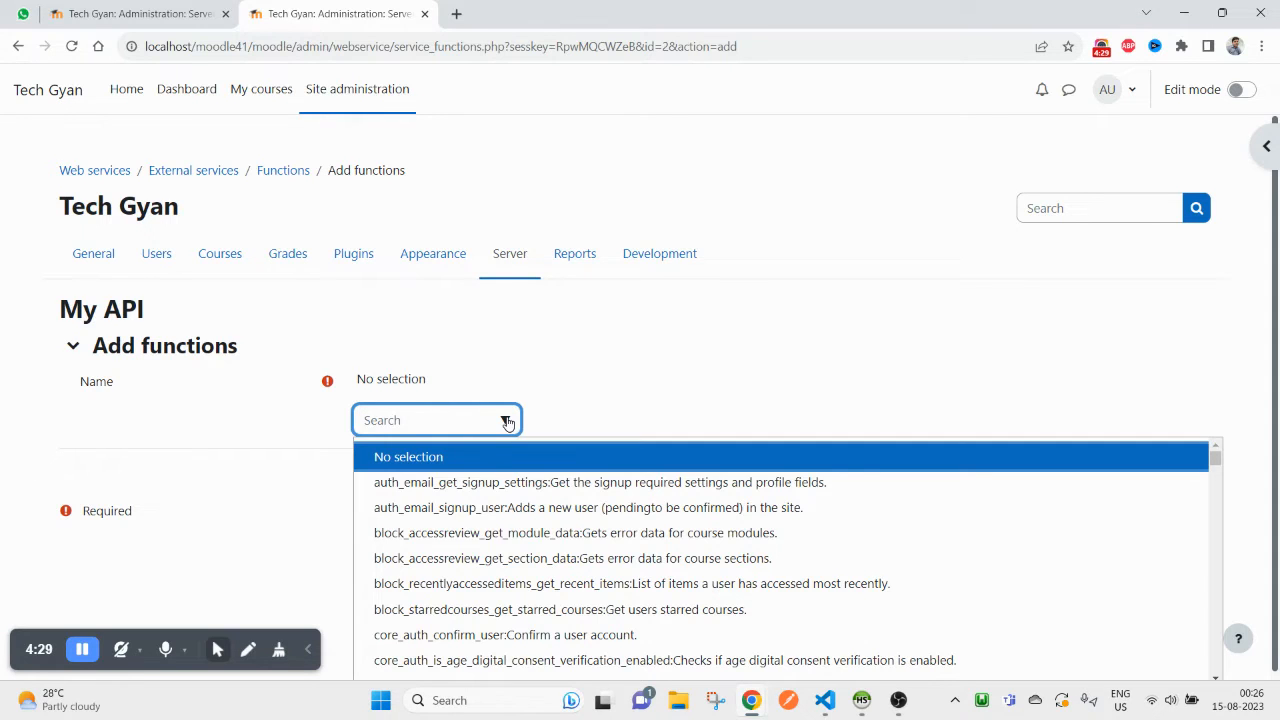
pyautogui.write('create us')
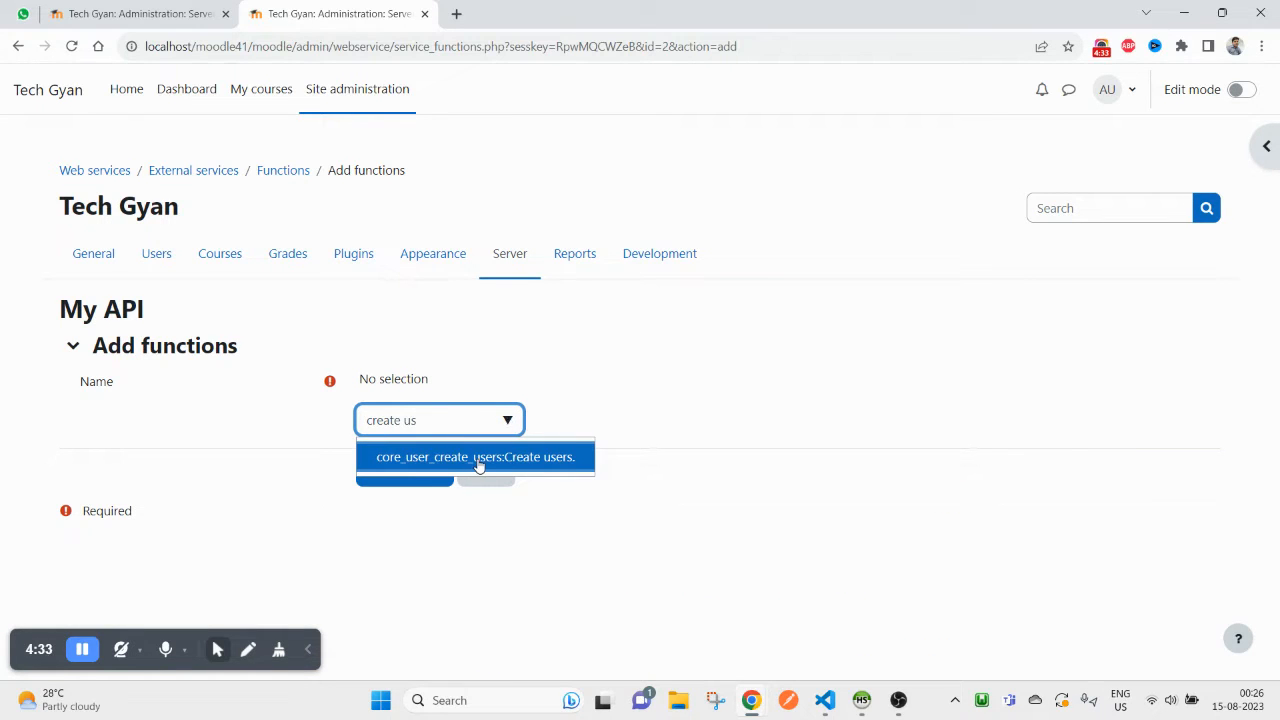
pyautogui.click(478, 457)
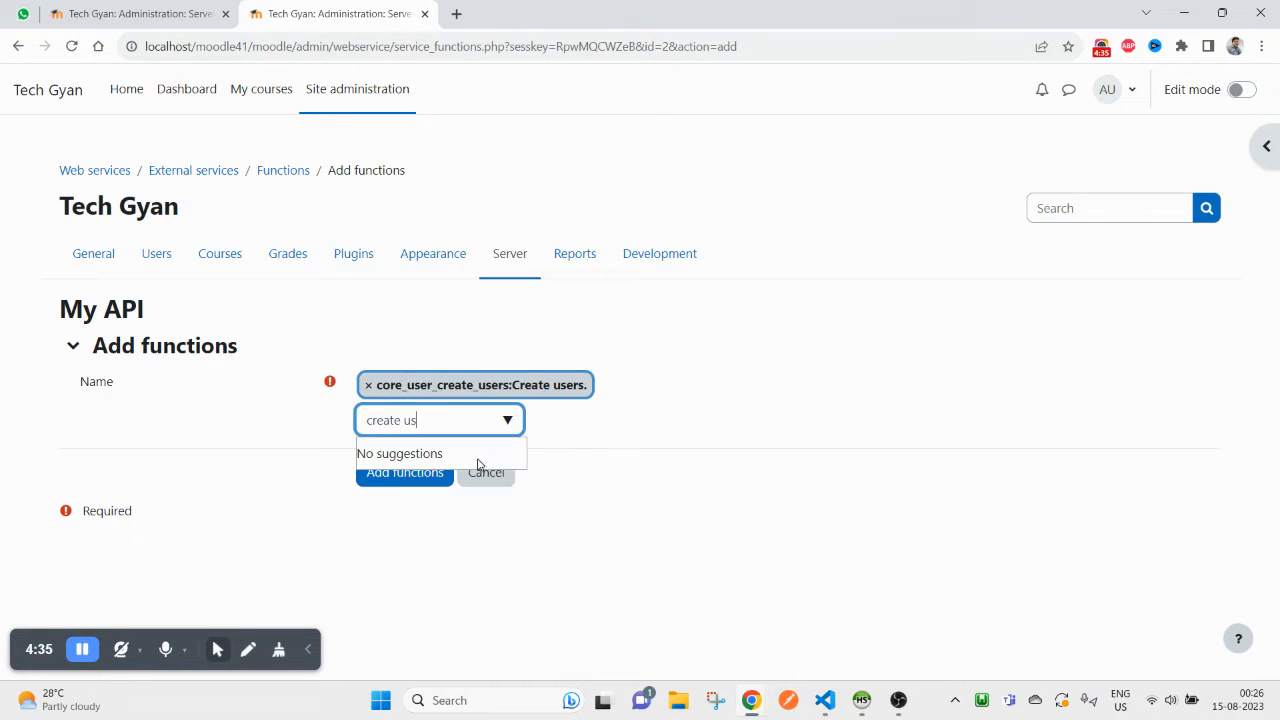
# - Select core_user_update_users as well and add both chosen functions to the My API service
pyautogui.tripleClick(451, 420)
pyautogui.write('update use')
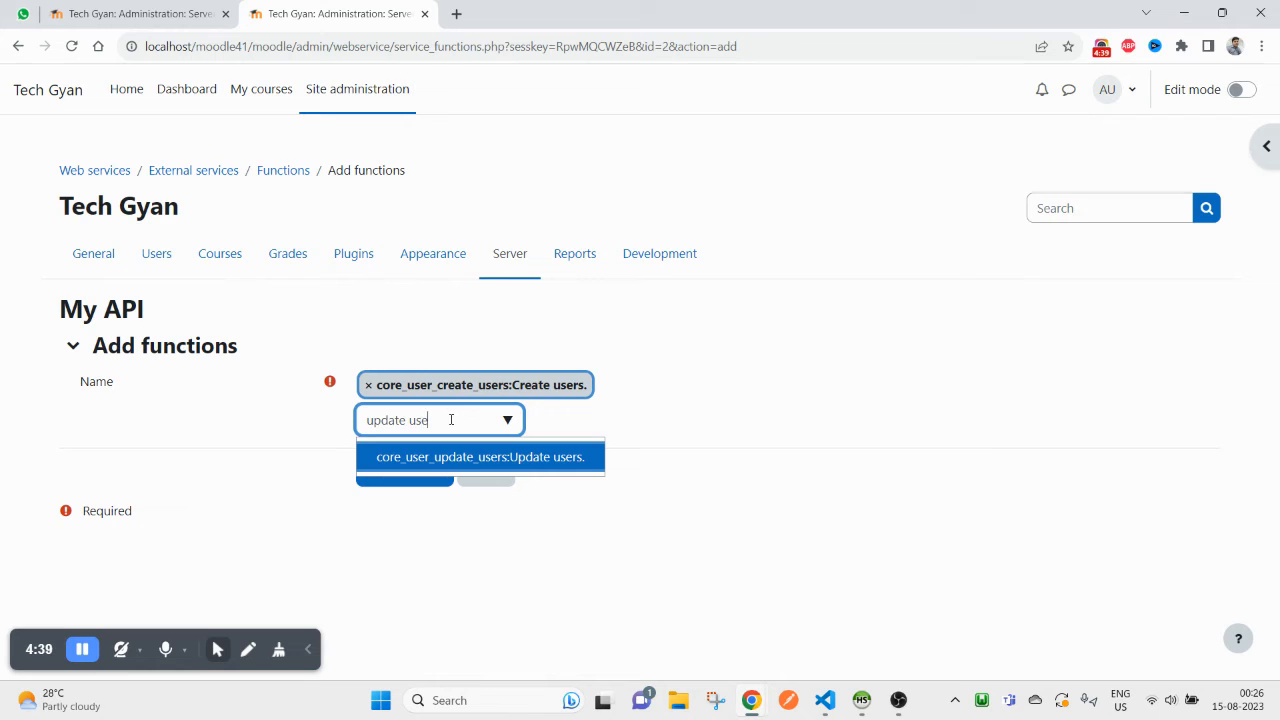
pyautogui.click(531, 462)
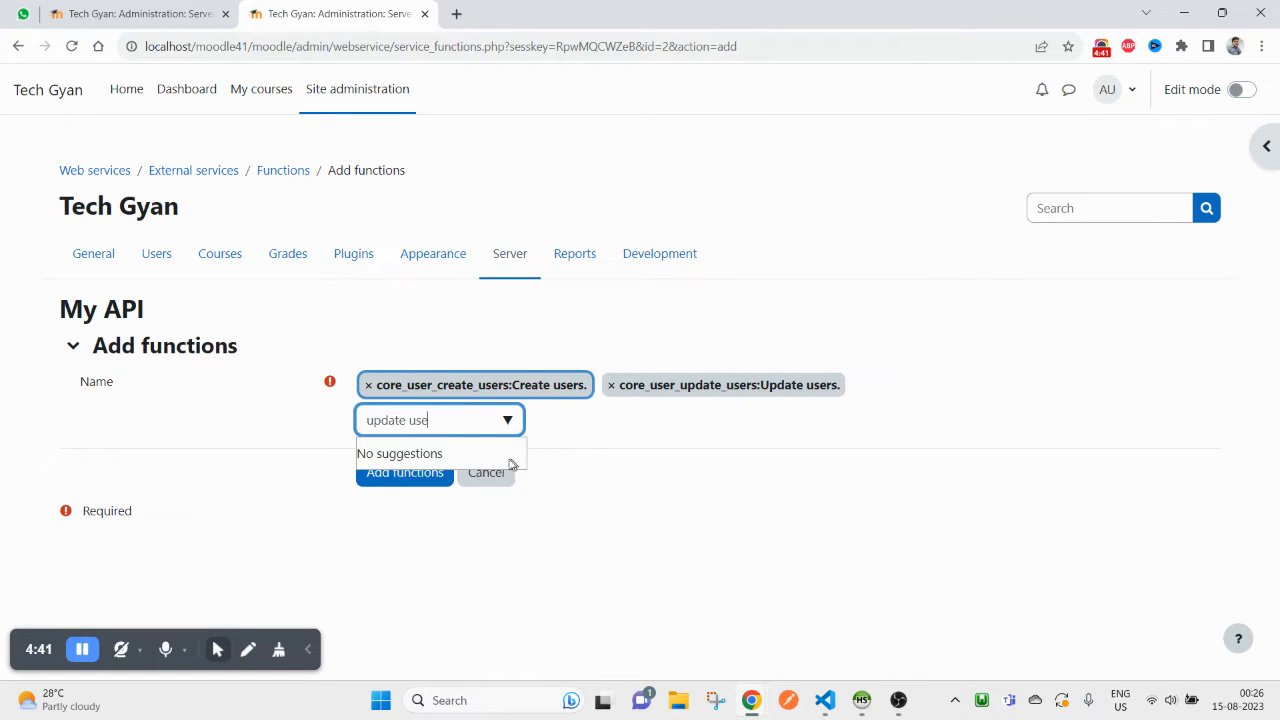
pyautogui.click(376, 481)
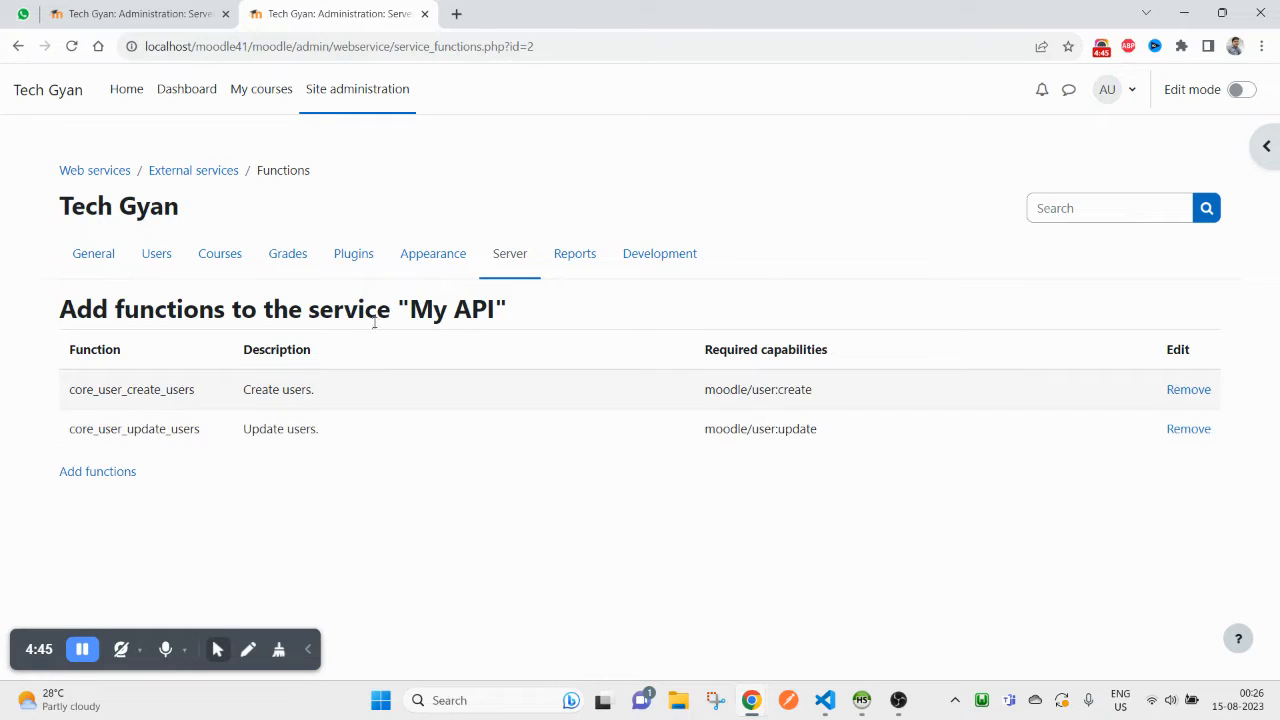
# - Review the functions listed for My API against the Add functions requirement in the Web services overview
pyautogui.moveTo(437, 311); pyautogui.dragTo(463, 309)
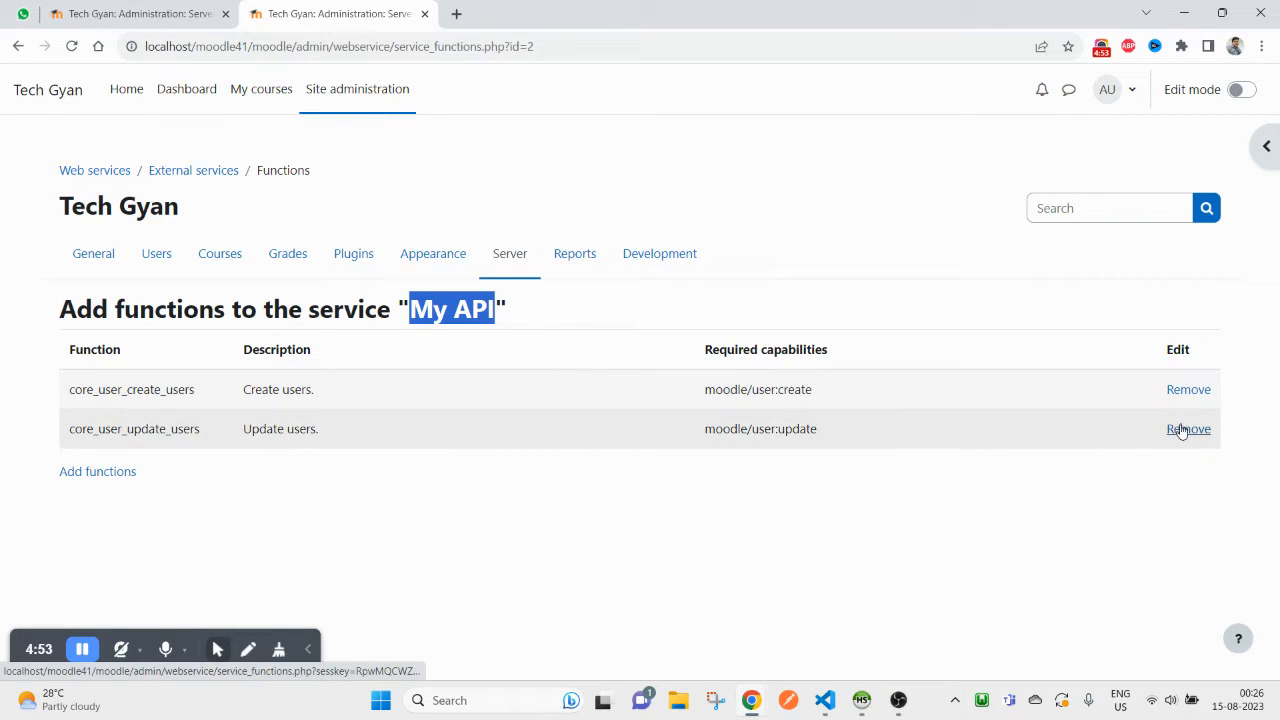
pyautogui.click(140, 14)
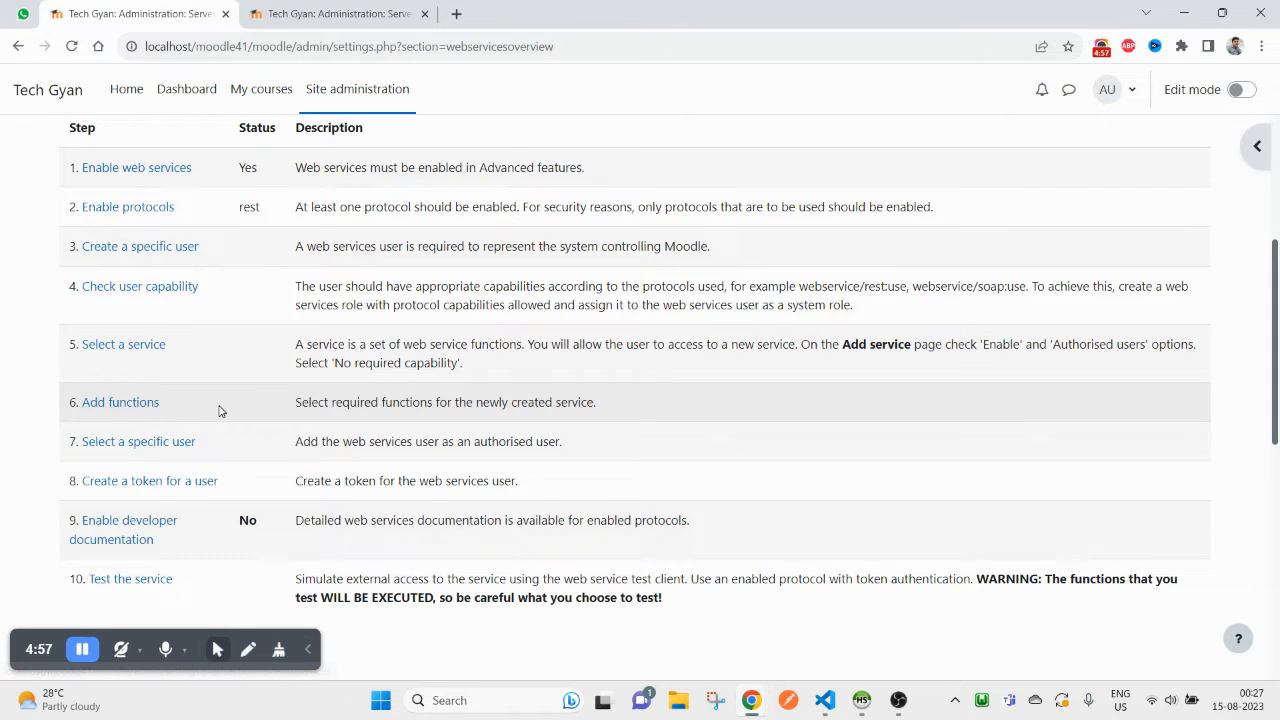
pyautogui.click(360, 14)
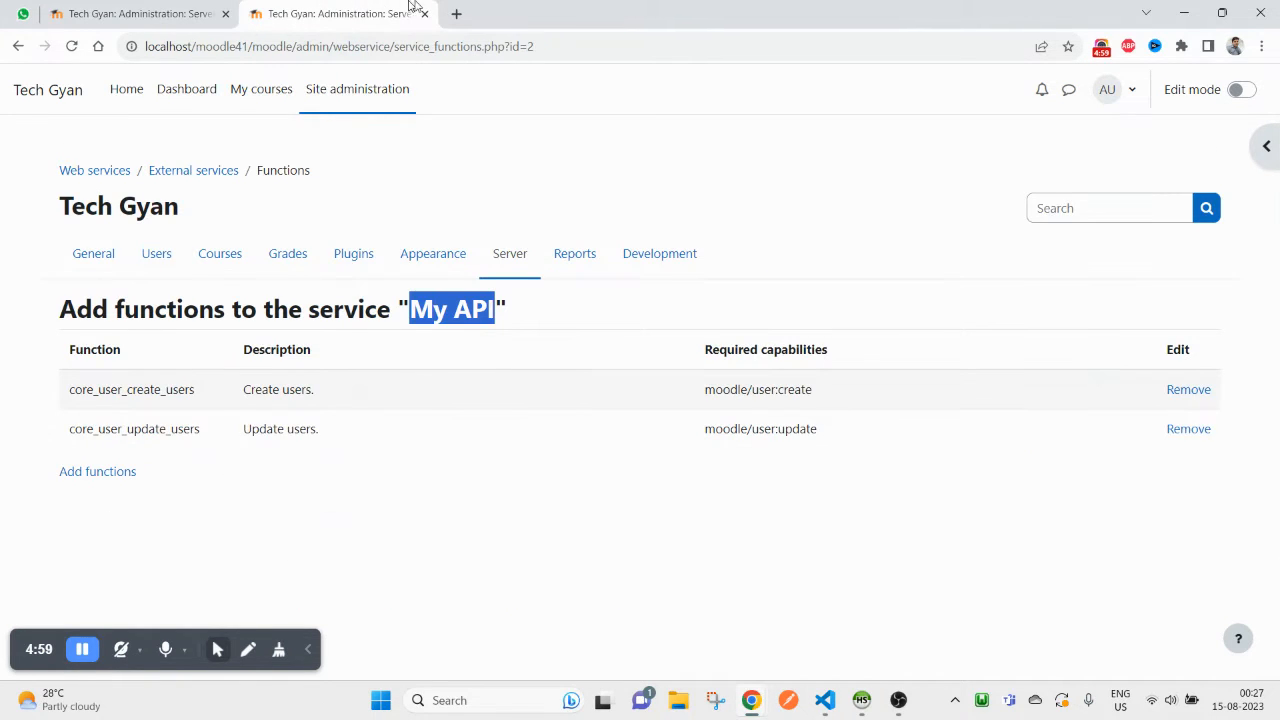
# - Search the web for "moodle api" and look through the Core APIs page of MoodleDocs
pyautogui.click(456, 13)
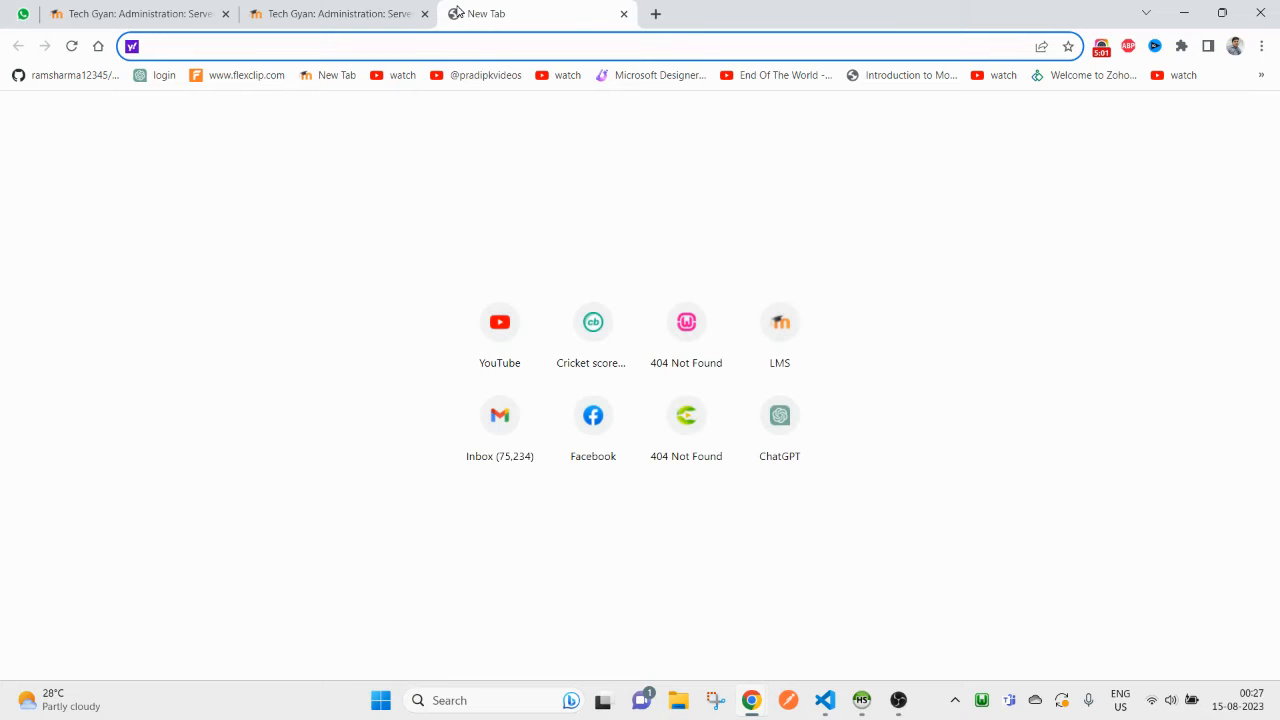
pyautogui.write('moodle ')
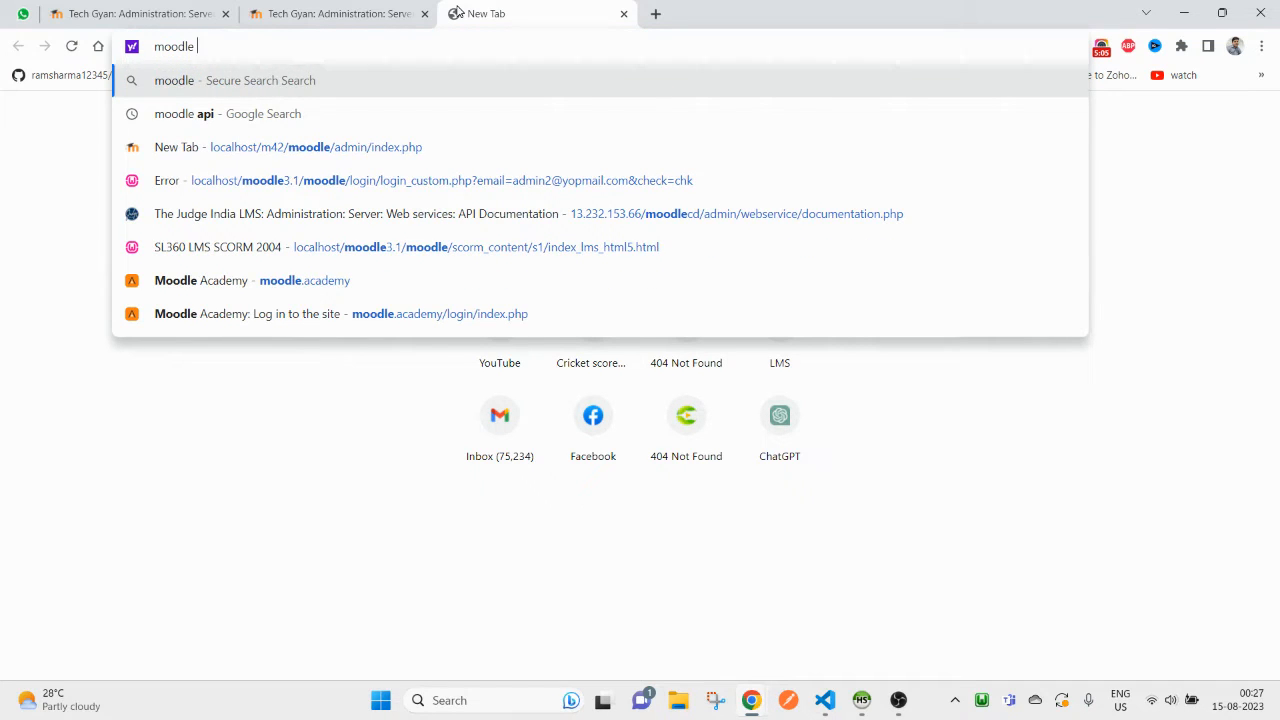
pyautogui.write('api')
pyautogui.press('Return')
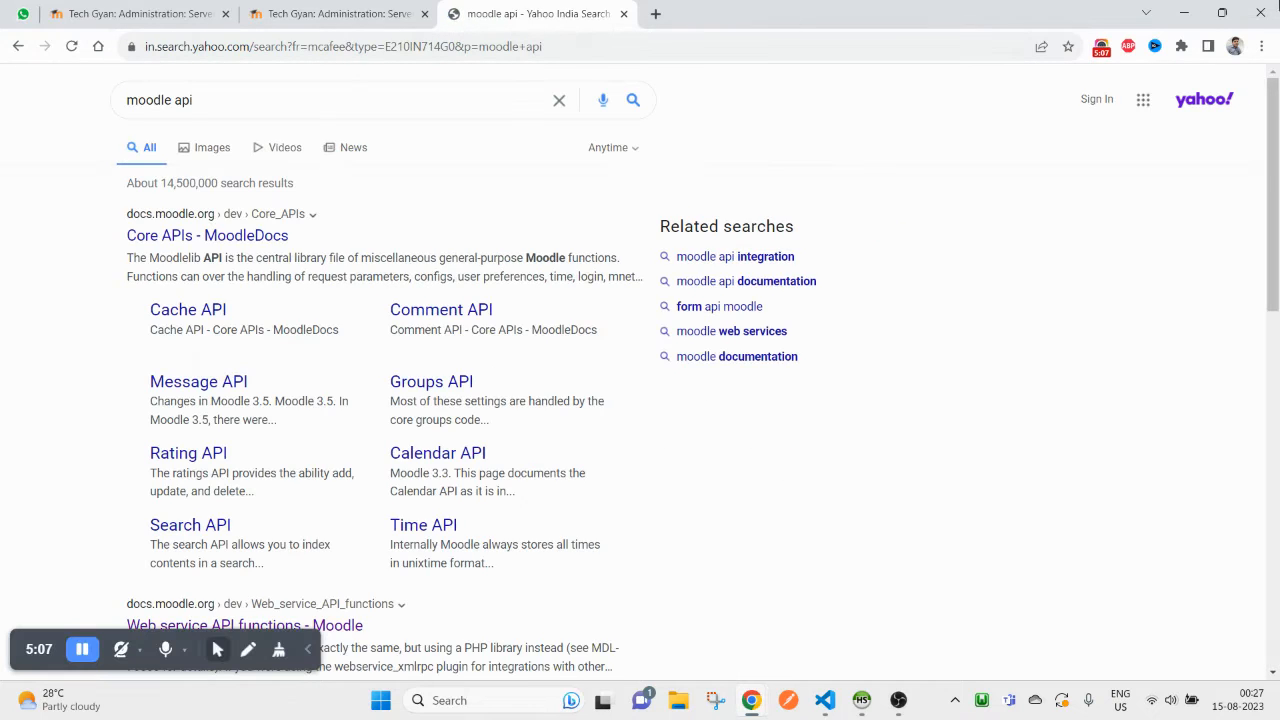
pyautogui.click(236, 238)
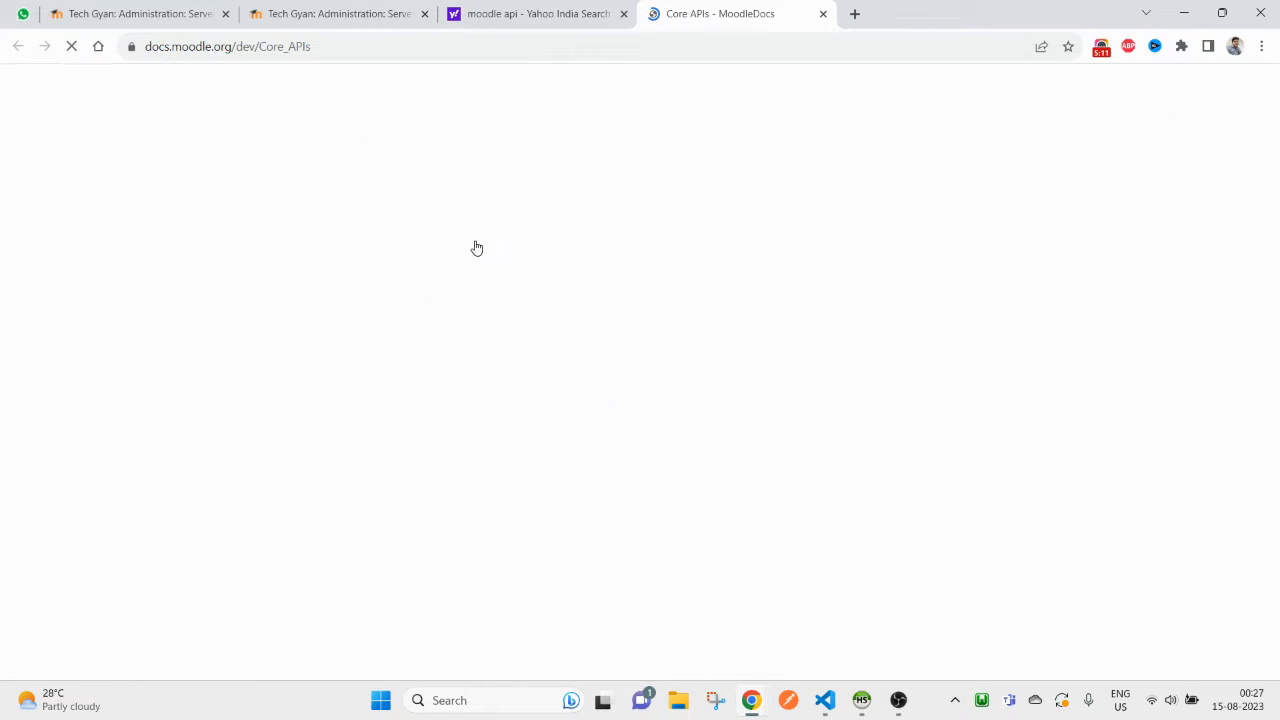
pyautogui.scroll(-15, 474, 243)
pyautogui.scroll(-20, 397, 470)
pyautogui.scroll(-5, 397, 465)
# - Open the Web service API functions documentation from the search results, close the other search pages and examine the Core web service functions table
pyautogui.hotkey('ctrl', 'shift', 'Tab')
pyautogui.scroll(-3, 230, 520)
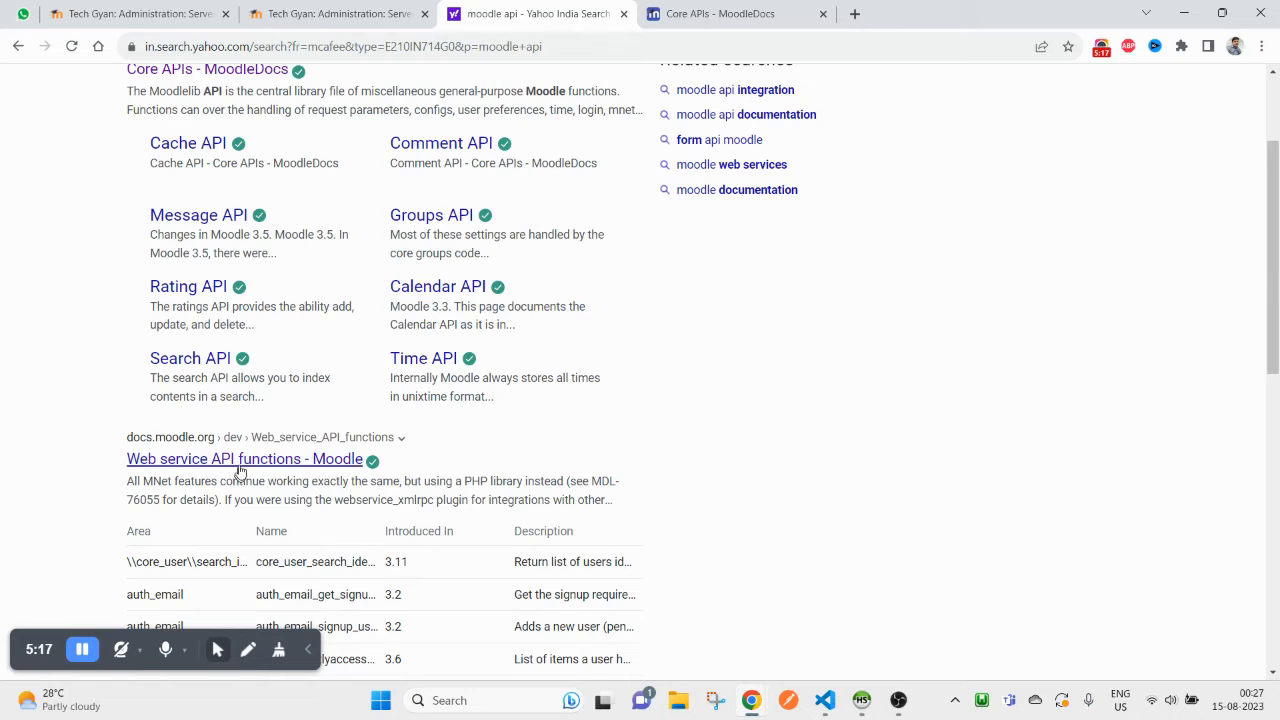
pyautogui.click(238, 466)
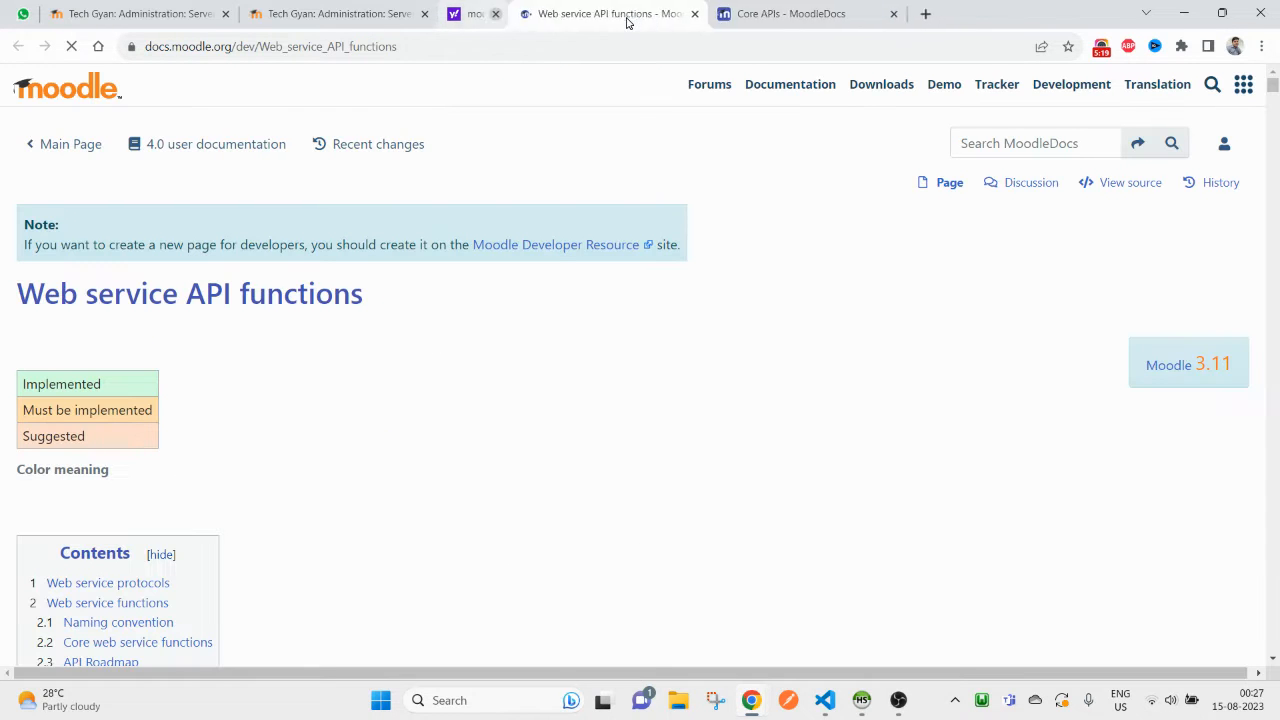
pyautogui.click(827, 17)
pyautogui.click(823, 14)
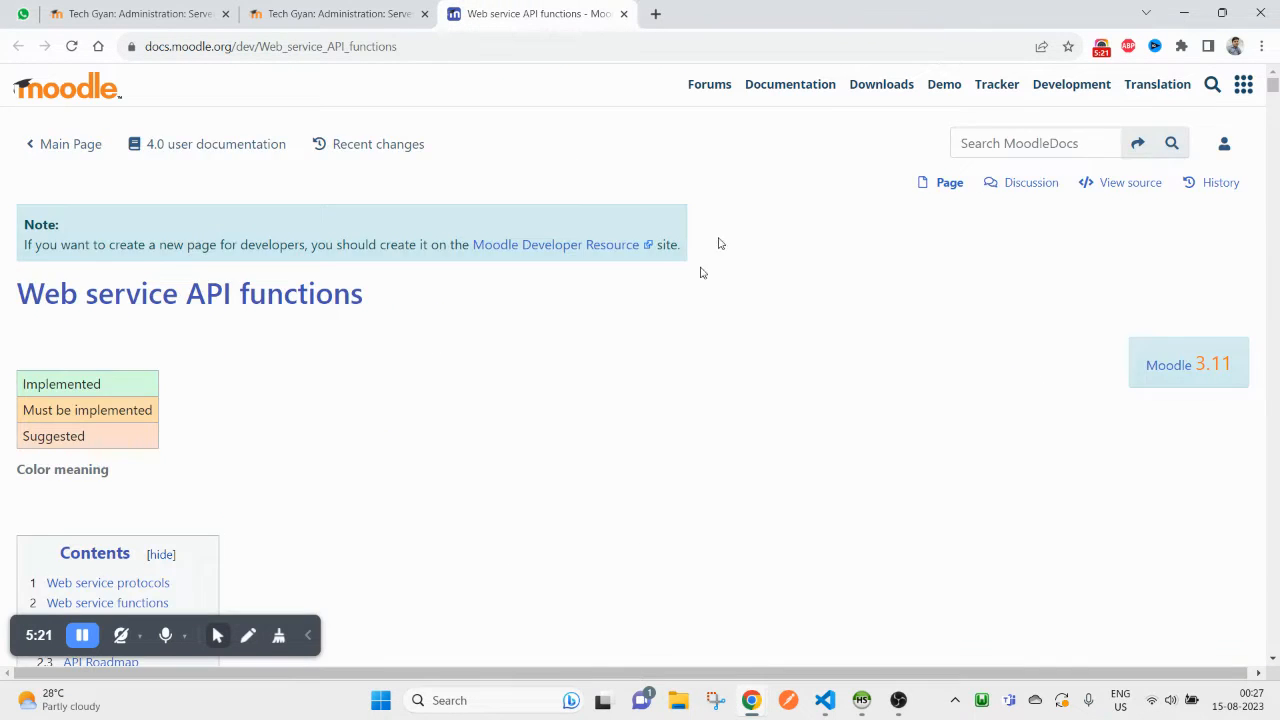
pyautogui.scroll(-15, 700, 272)
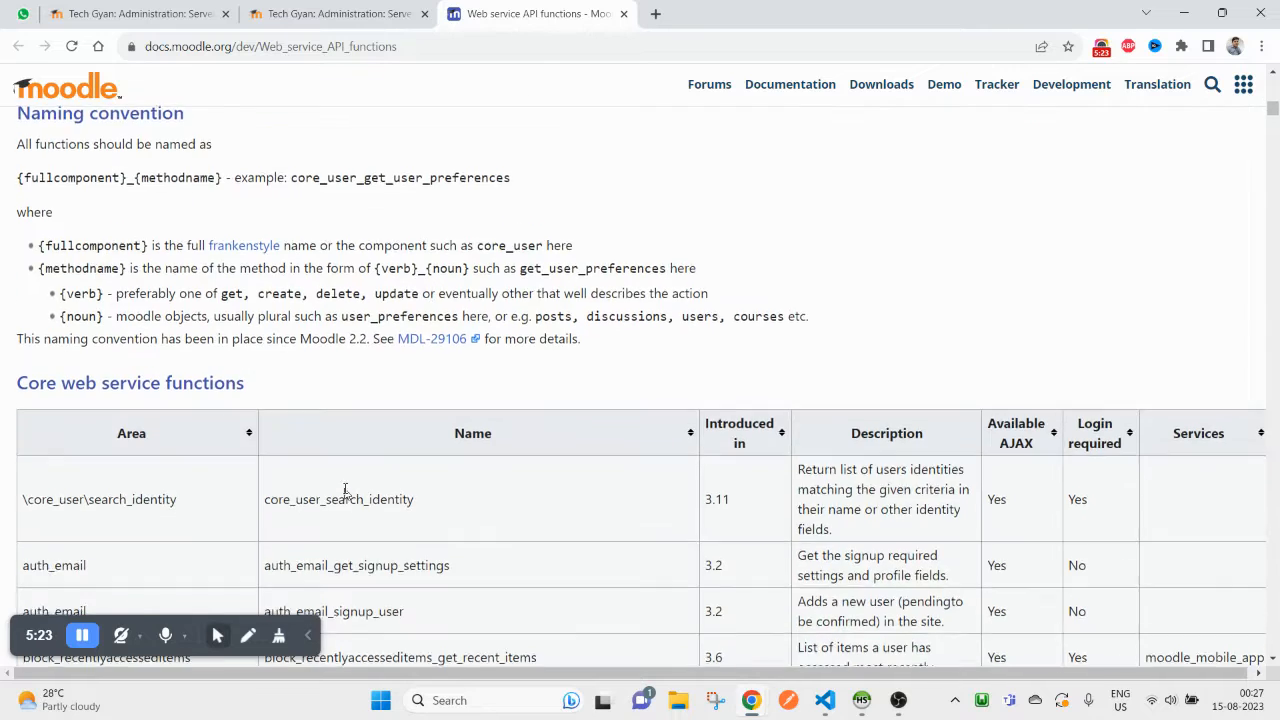
# - Examine the auth_email_get_signup_settings function and its description in the Core web service functions table, and copy the function name
pyautogui.scroll(-1, 345, 490)
pyautogui.doubleClick(306, 495)
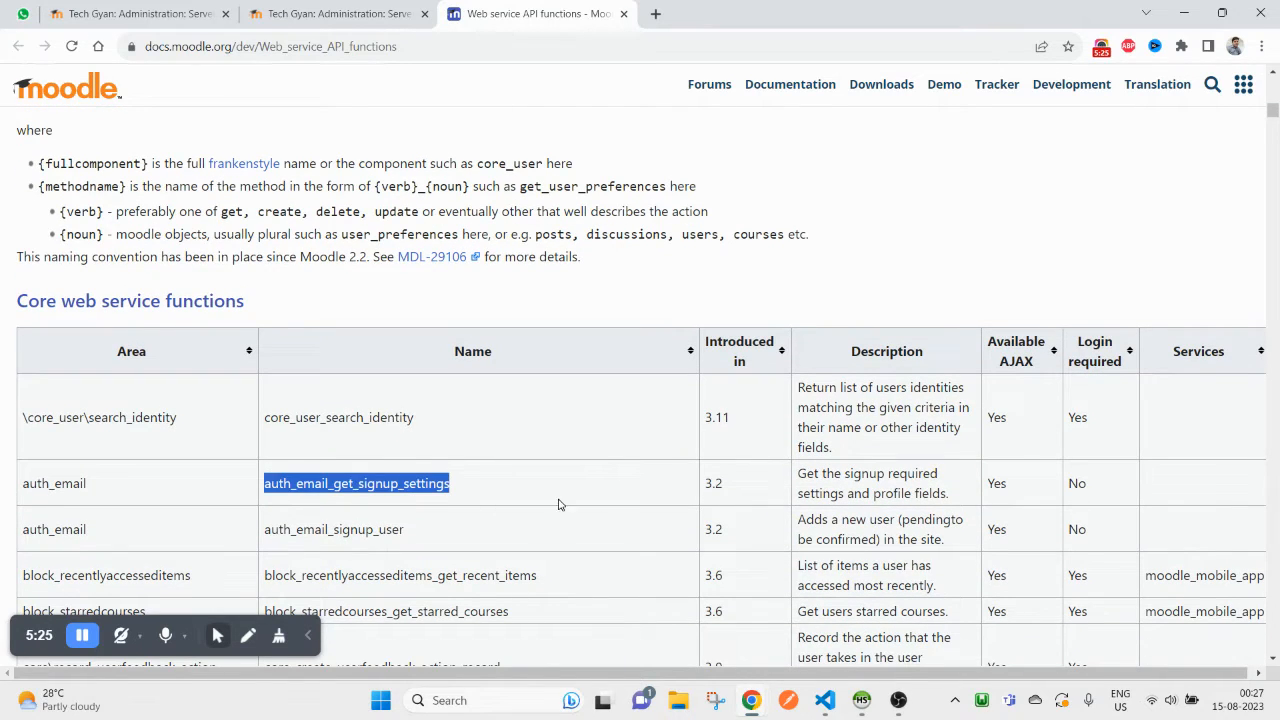
pyautogui.tripleClick(812, 491)
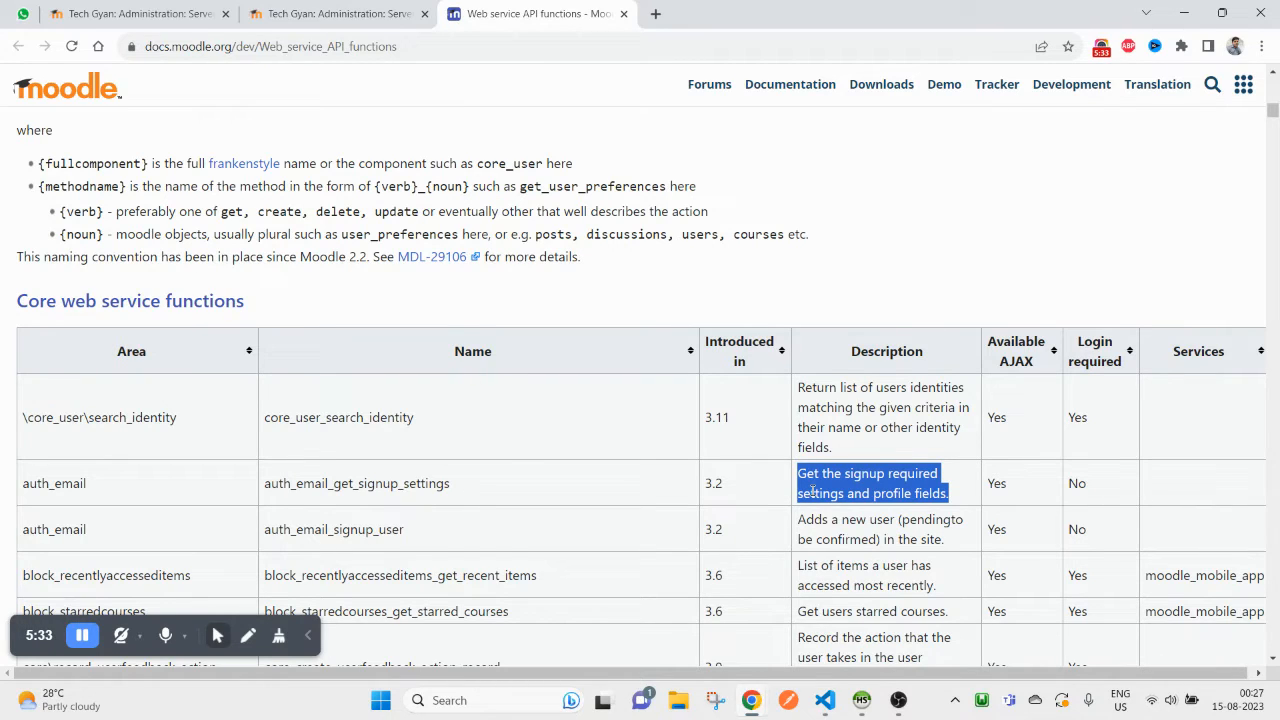
pyautogui.doubleClick(306, 478)
pyautogui.hotkey('ctrl', 'c')
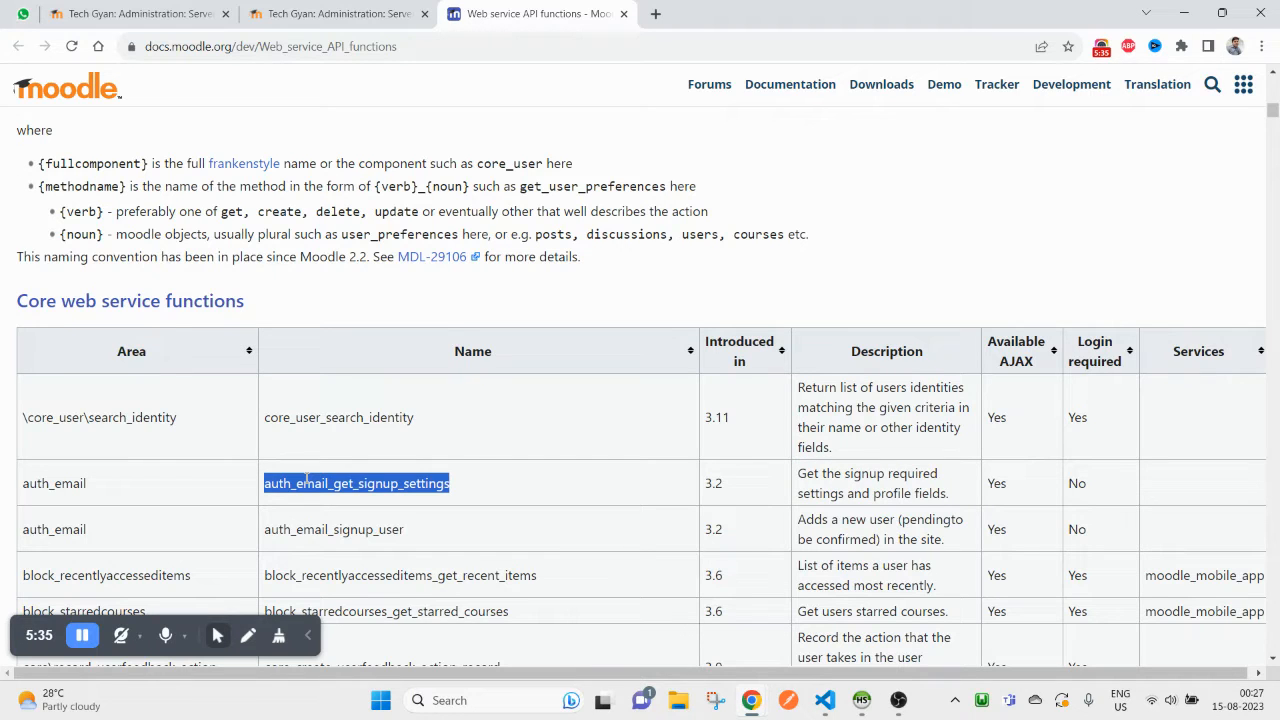
# - Add the copied auth_email_get_signup_settings function to the My API service
pyautogui.click(300, 8)
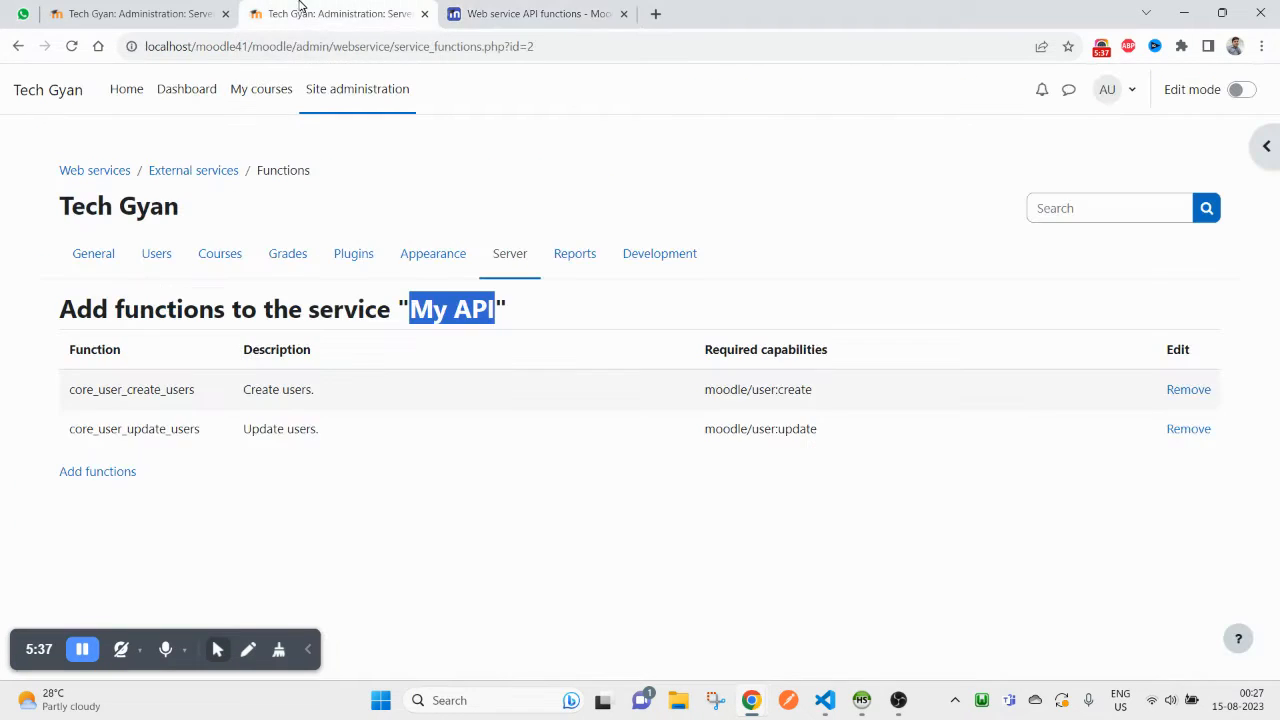
pyautogui.click(103, 476)
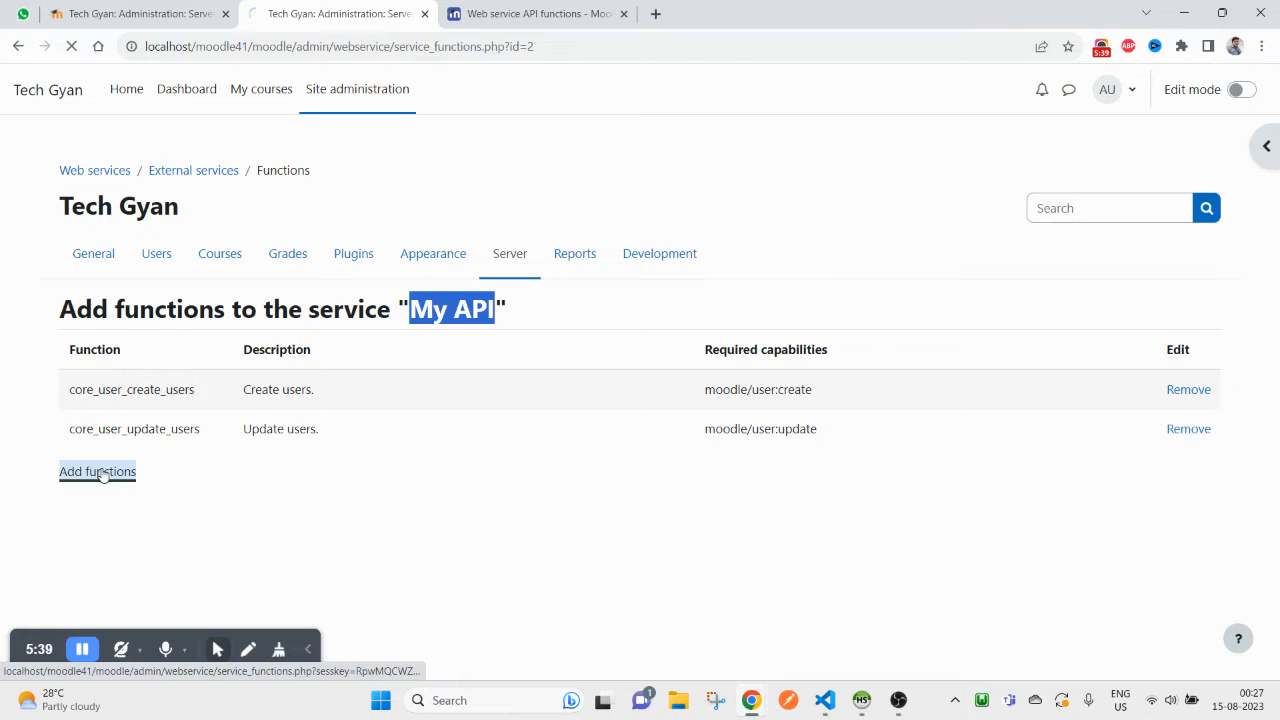
pyautogui.click(441, 420)
pyautogui.hotkey('ctrl', 'v')
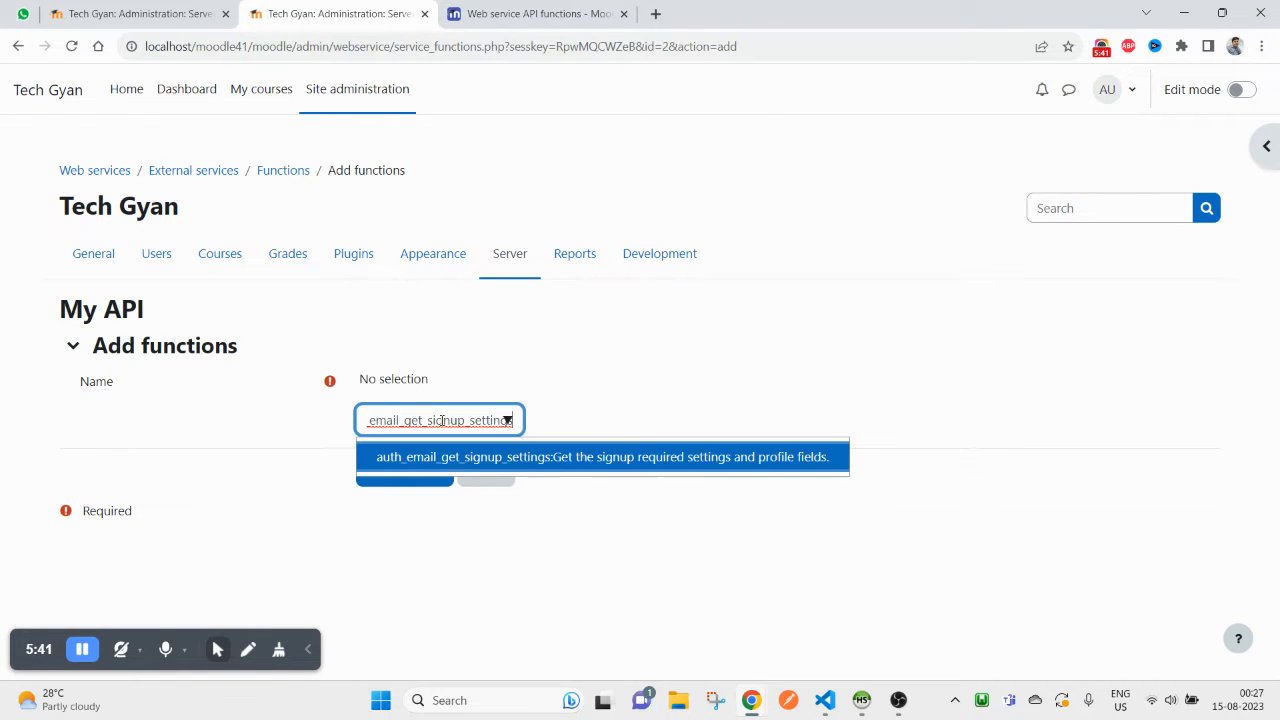
pyautogui.click(606, 460)
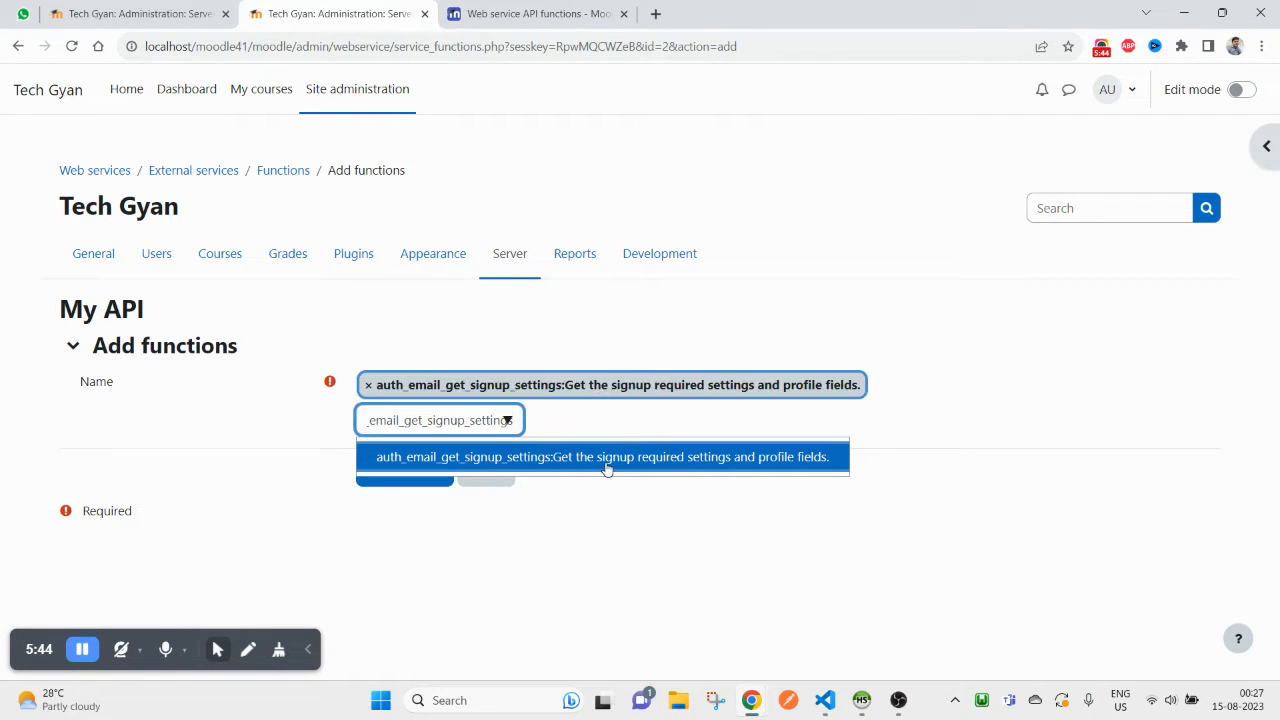
pyautogui.click(395, 474)
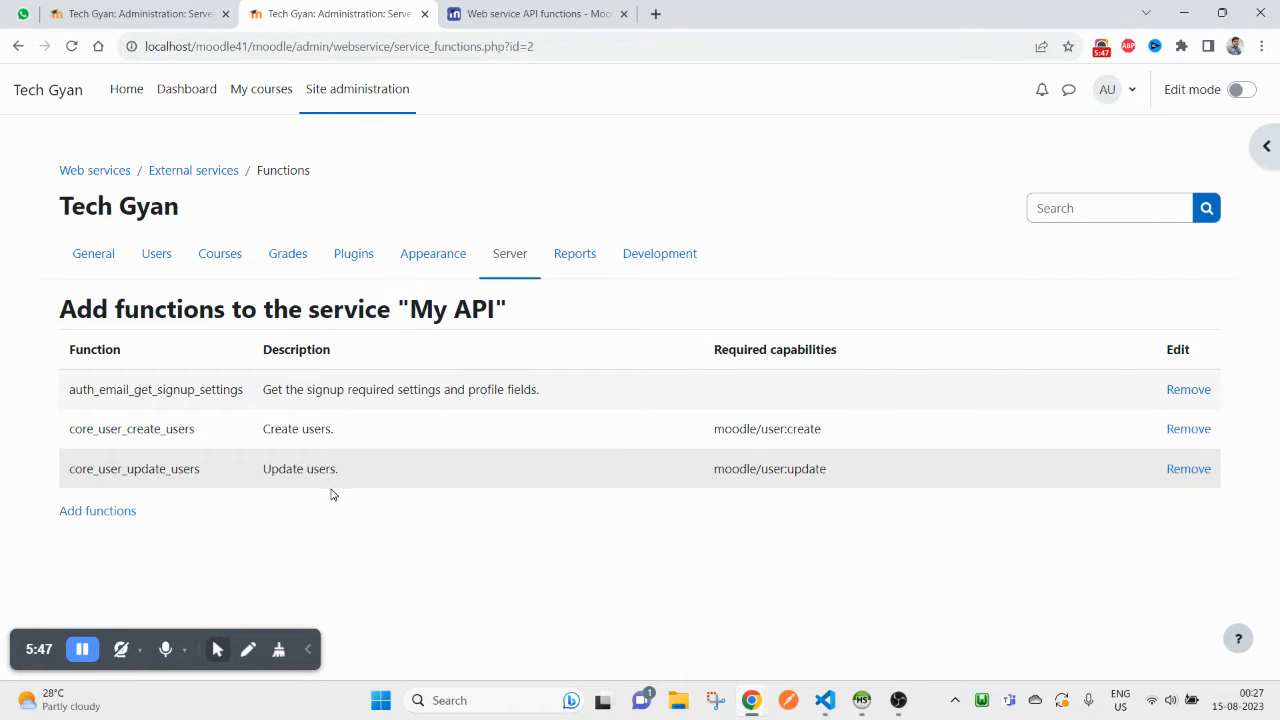
# - Start adding more functions to My API, search for "create cou" and select core_course_create_categories
pyautogui.click(530, 14)
pyautogui.scroll(-20, 331, 491)
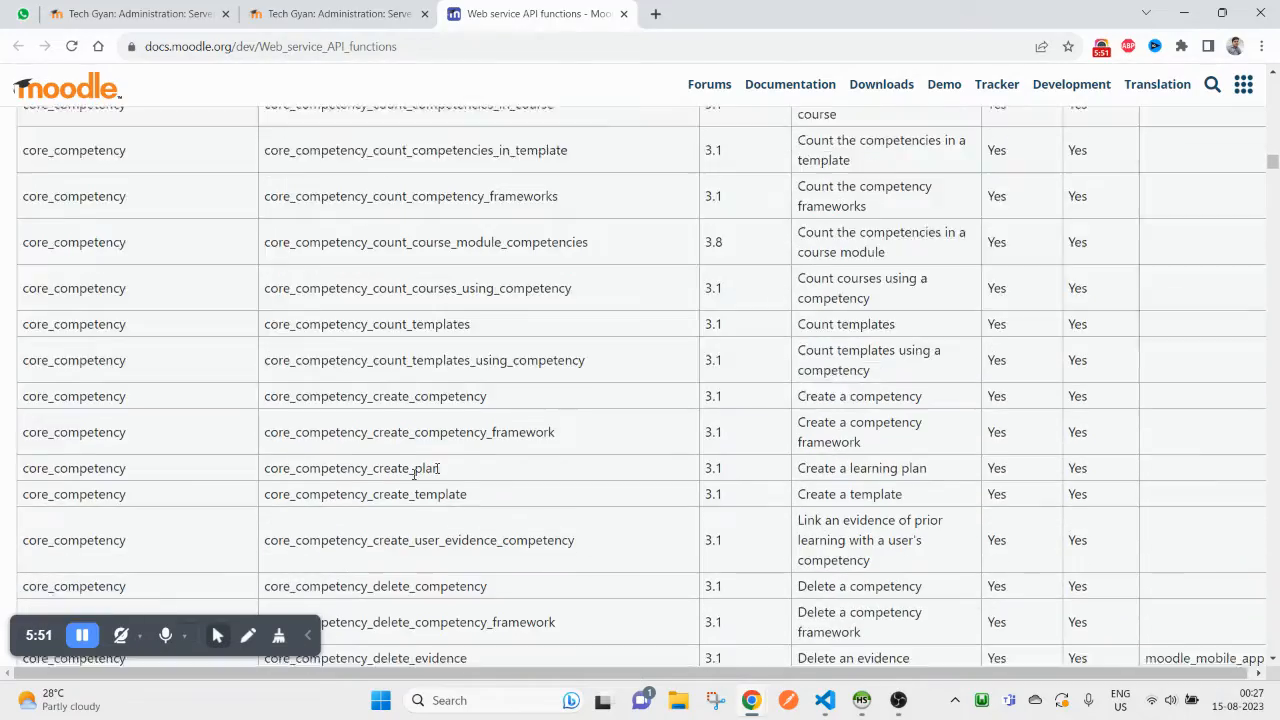
pyautogui.scroll(5, 419, 430)
pyautogui.scroll(3, 360, 226)
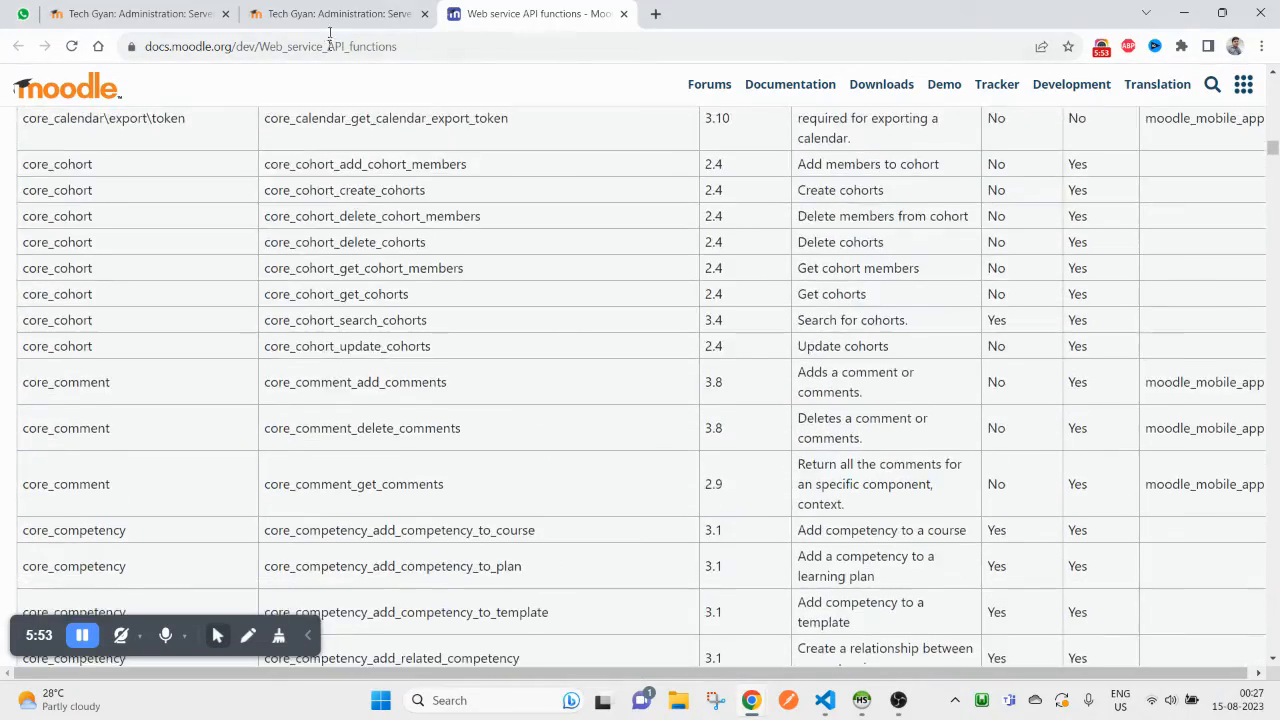
pyautogui.click(335, 14)
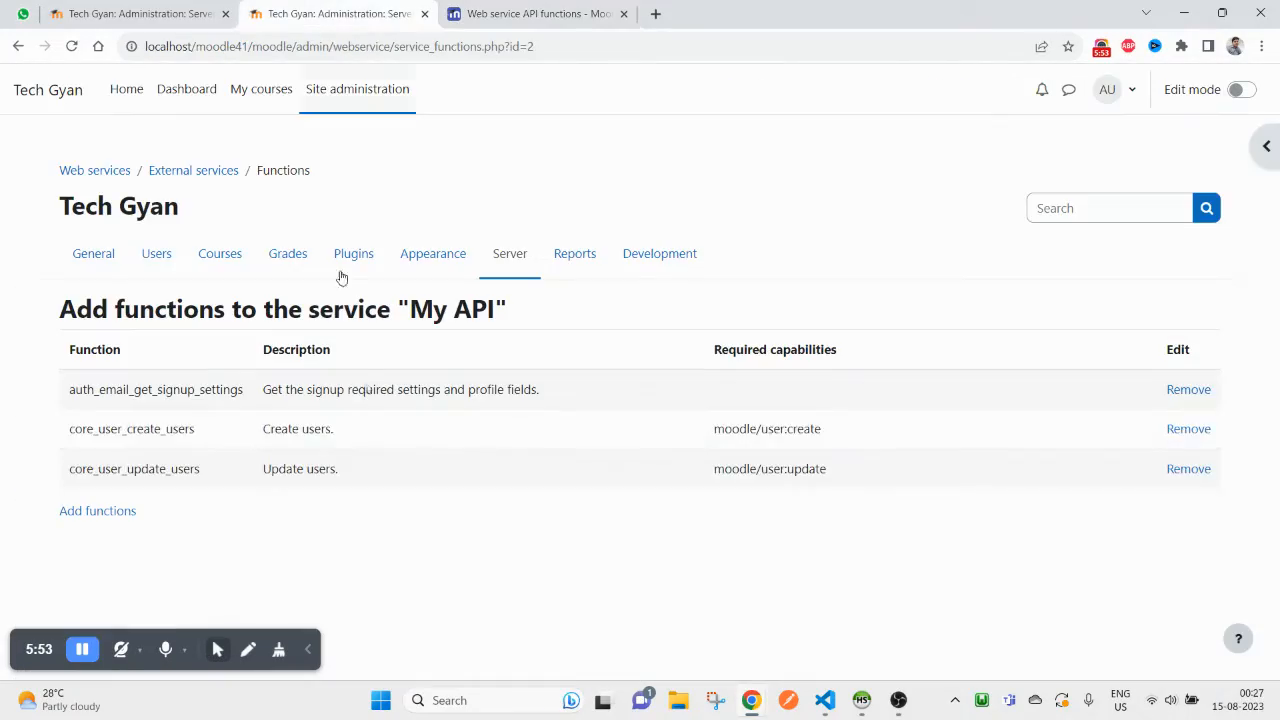
pyautogui.click(92, 511)
pyautogui.click(452, 421)
pyautogui.write('create cou')
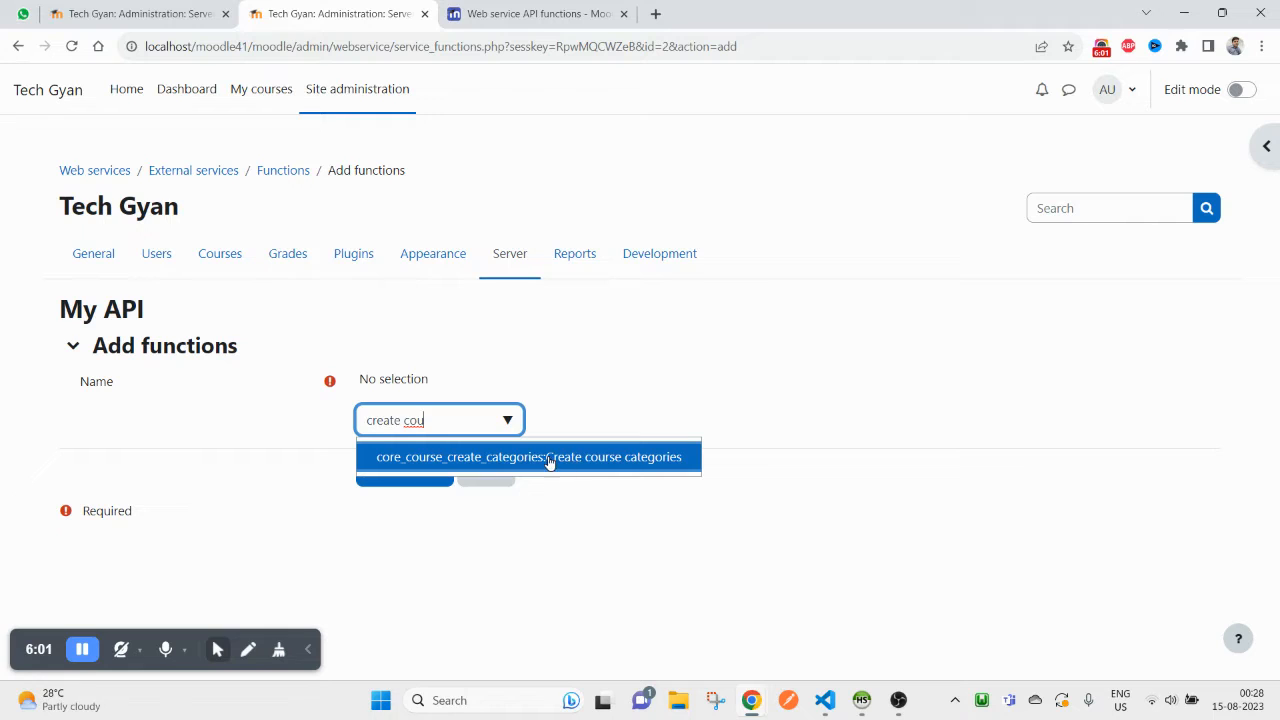
pyautogui.click(634, 466)
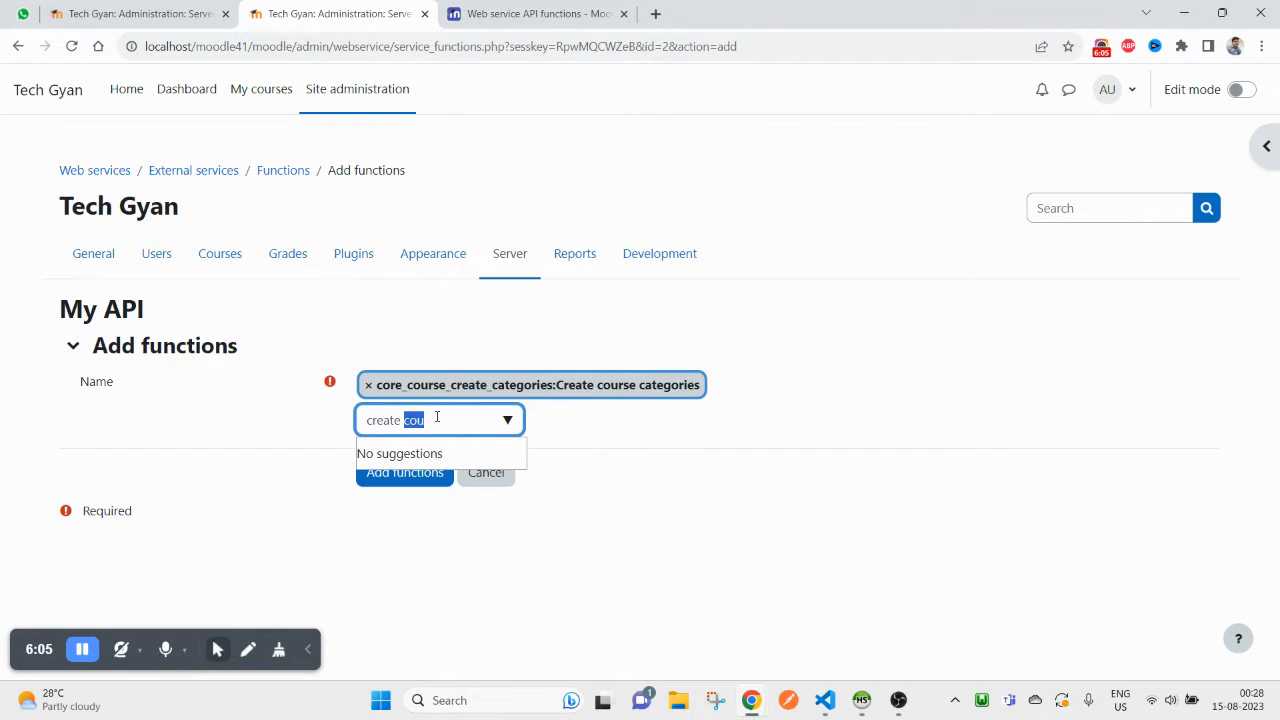
# - Search the available functions for "course" and look through the matches for one that creates courses
pyautogui.press('BackSpace')
pyautogui.press('BackSpace')
pyautogui.press('BackSpace')
pyautogui.press('BackSpace')
pyautogui.press('BackSpace')
pyautogui.press('BackSpace')
pyautogui.press('BackSpace')
pyautogui.press('BackSpace')
pyautogui.write('course')
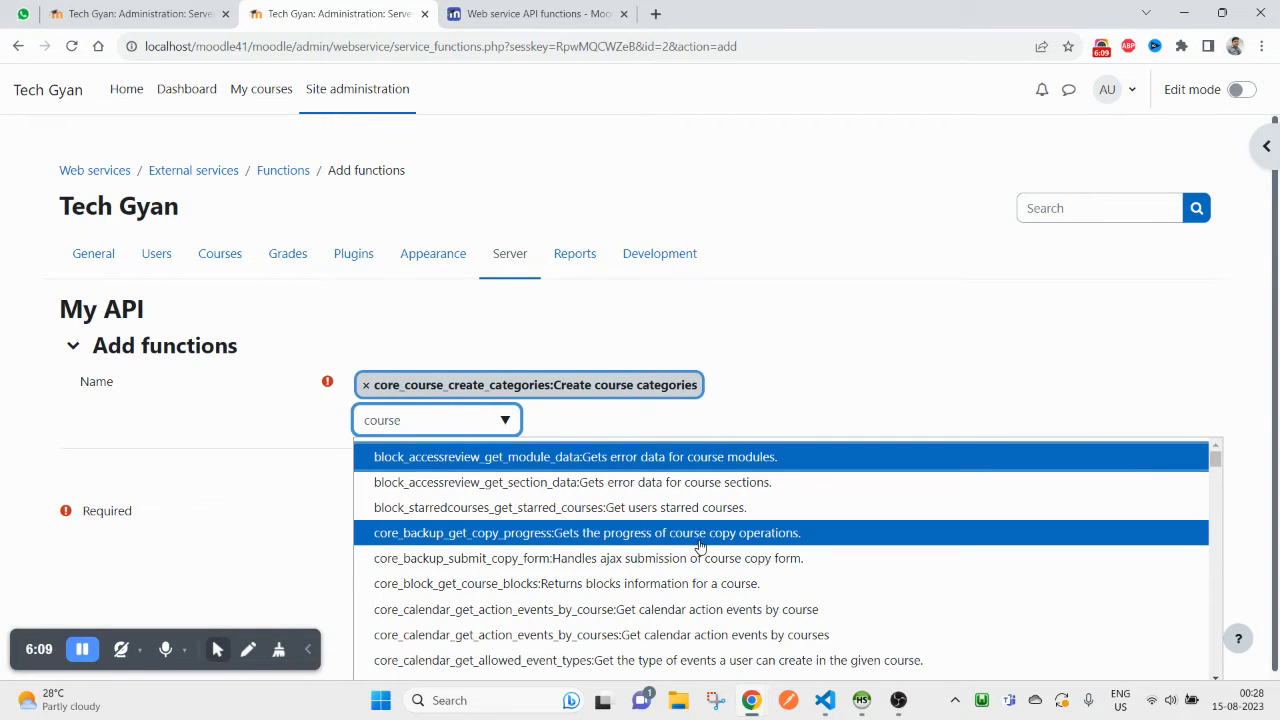
pyautogui.scroll(-1, 713, 627)
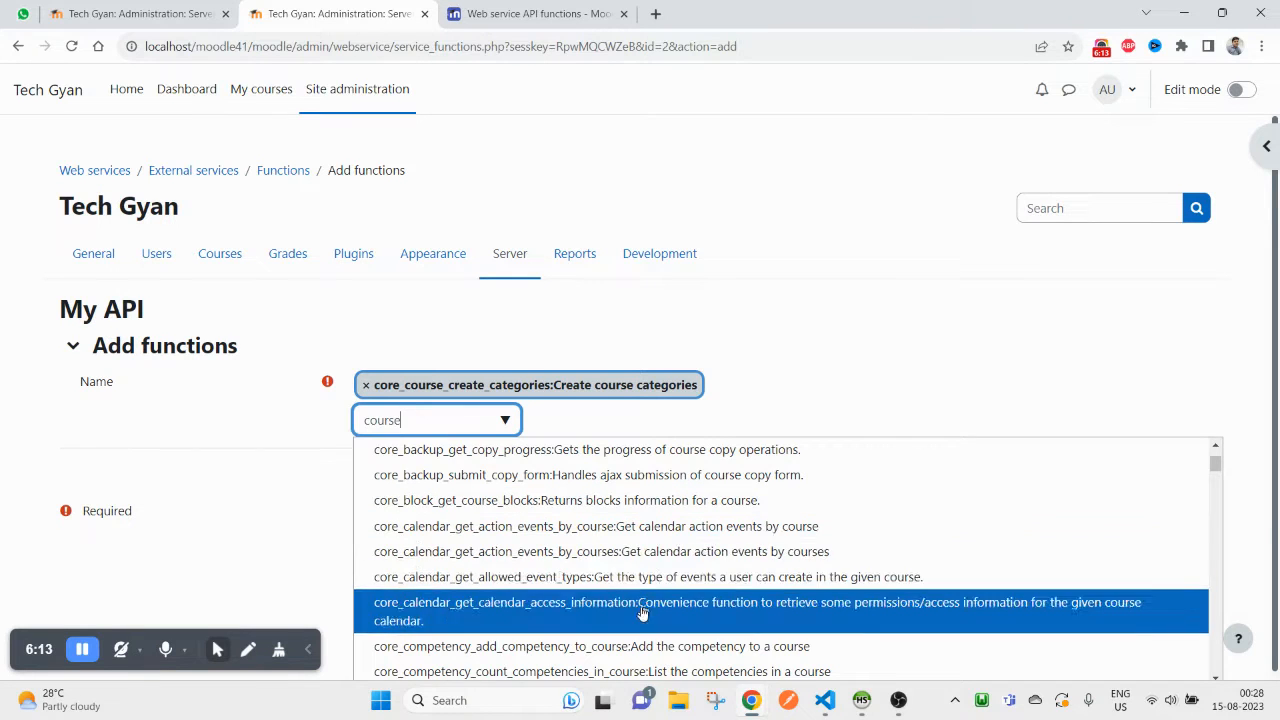
pyautogui.scroll(-3, 643, 608)
# - Try to find the course creation function by searching for "add cou" and "create cou", clearing each search
pyautogui.click(443, 425)
pyautogui.hotkey('ctrl', 'a')
pyautogui.write('add')
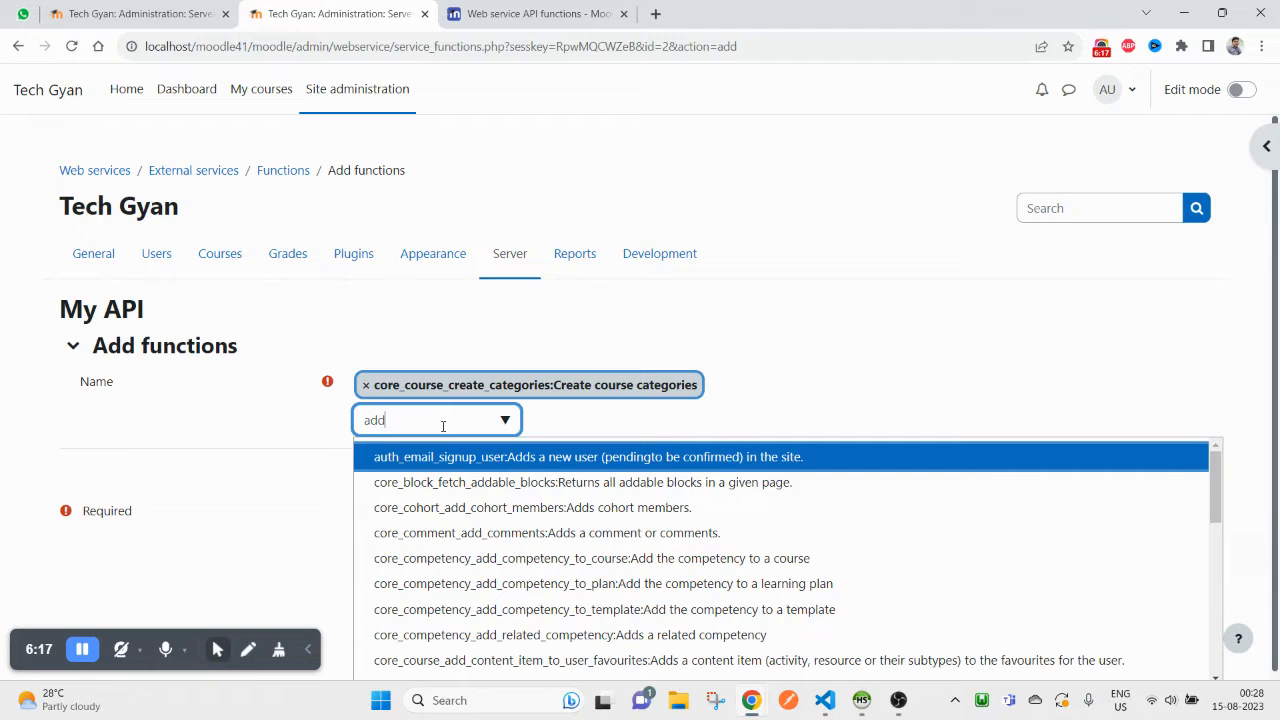
pyautogui.write(' cou')
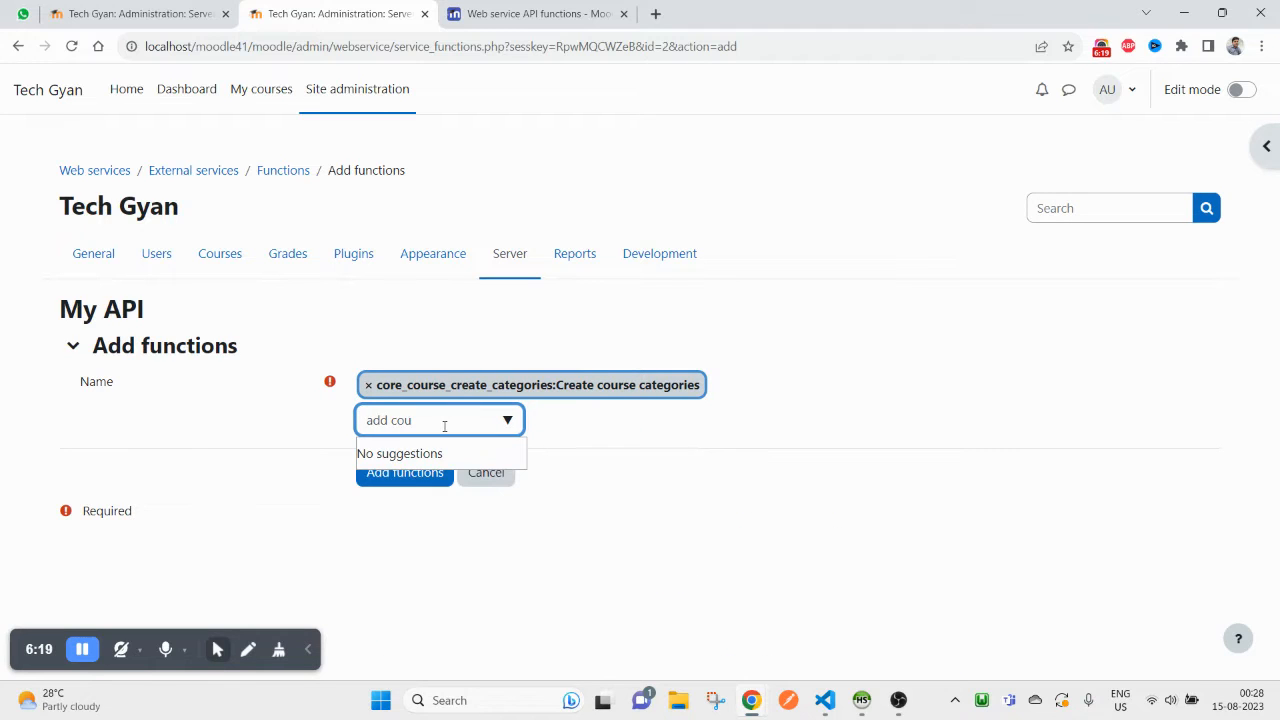
pyautogui.press('BackSpace')
pyautogui.press('BackSpace')
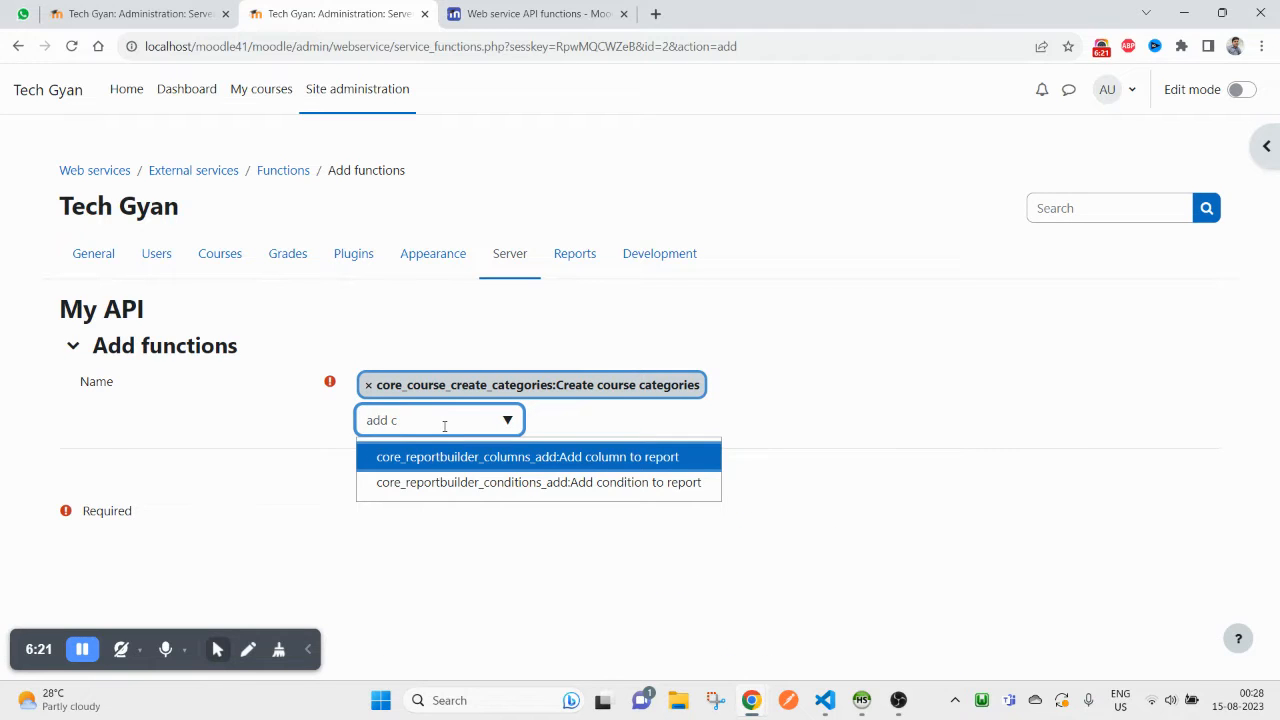
pyautogui.press('BackSpace')
pyautogui.press('BackSpace')
pyautogui.press('BackSpace')
pyautogui.press('BackSpace')
pyautogui.press('BackSpace')
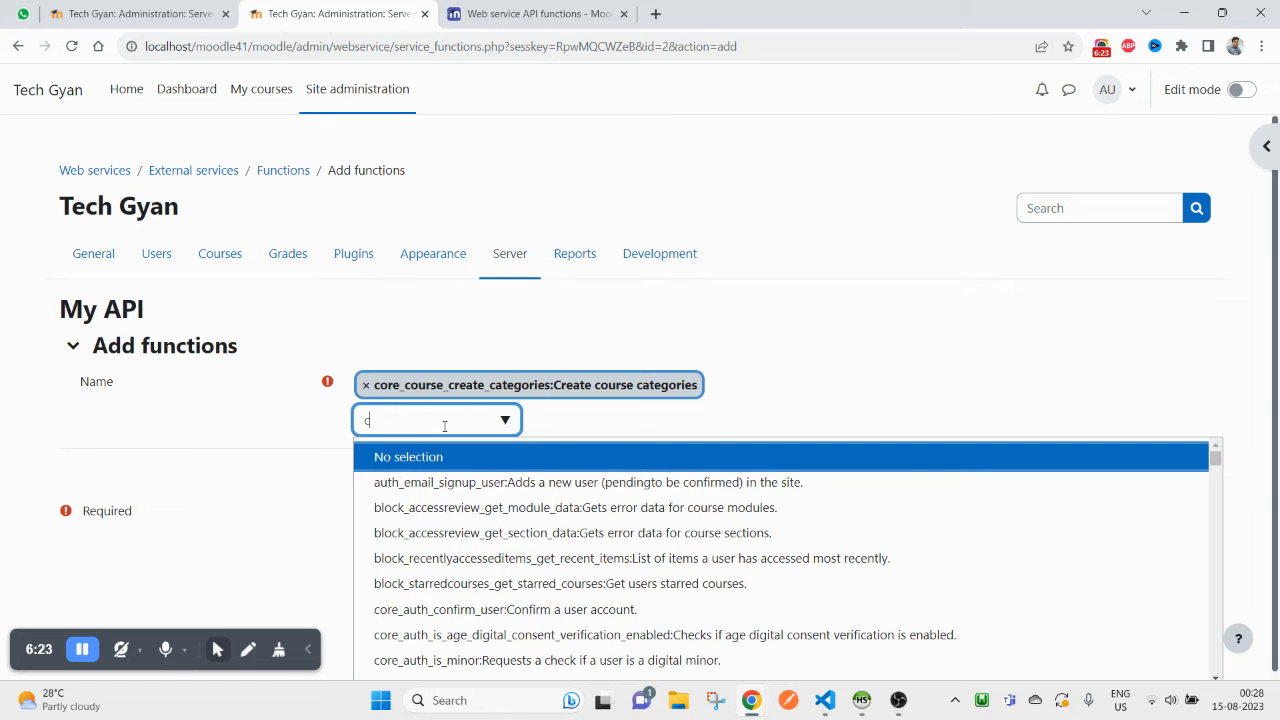
pyautogui.write('create cou')
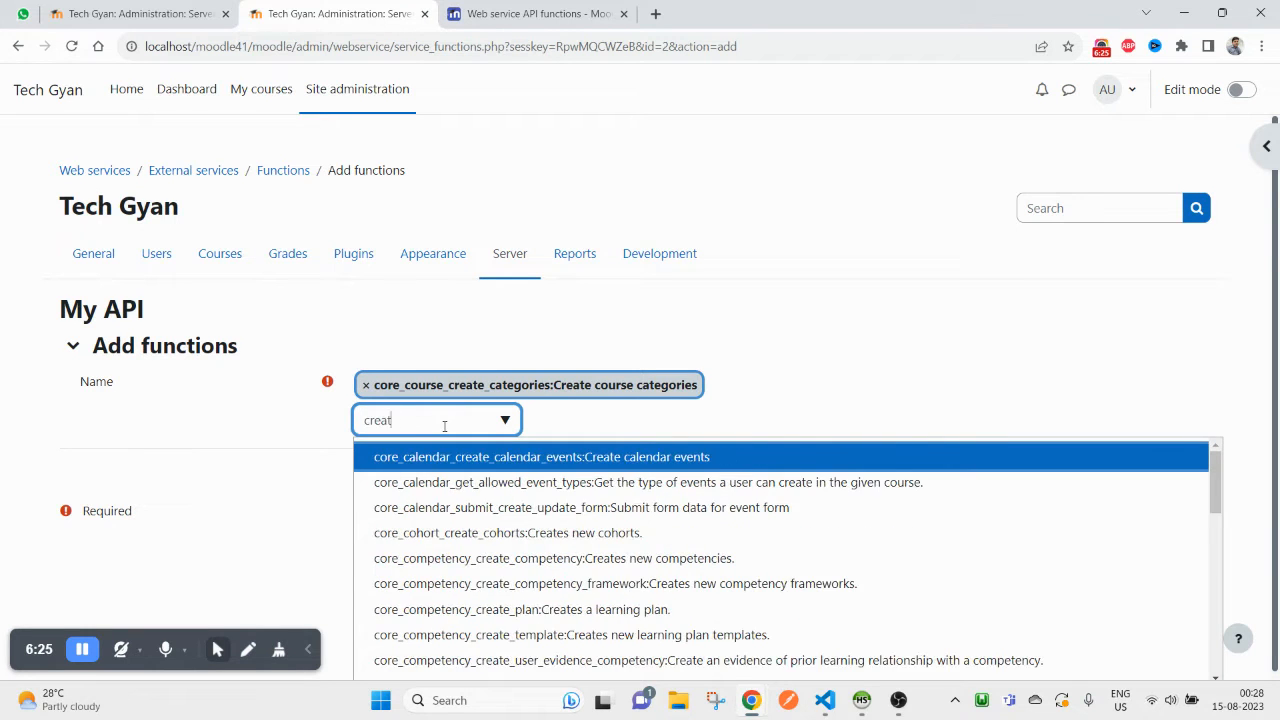
pyautogui.press('BackSpace')
pyautogui.press('BackSpace')
pyautogui.press('BackSpace')
pyautogui.press('BackSpace')
pyautogui.press('BackSpace')
pyautogui.press('BackSpace')
pyautogui.press('BackSpace')
pyautogui.press('BackSpace')
pyautogui.press('BackSpace')
pyautogui.press('BackSpace')
# - Search for "core_course", select core_course_create_courses and add both chosen course functions to the My API service
pyautogui.write('core_cour')
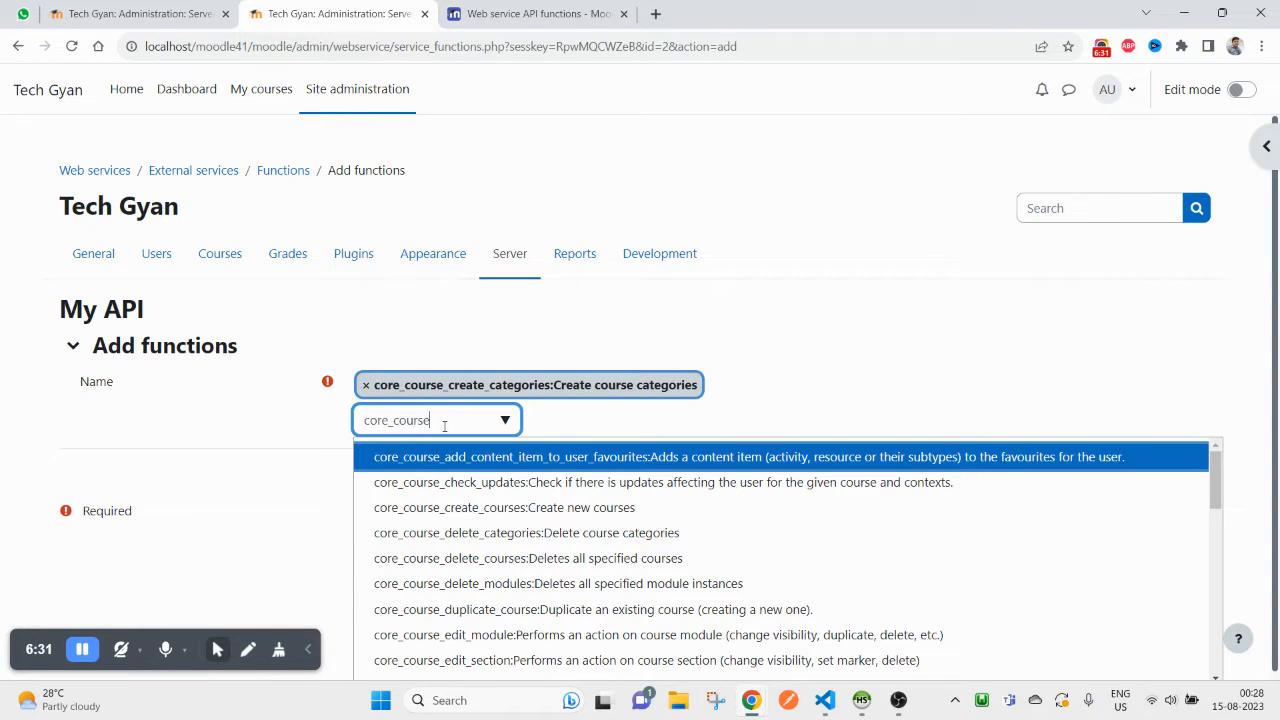
pyautogui.write('se')
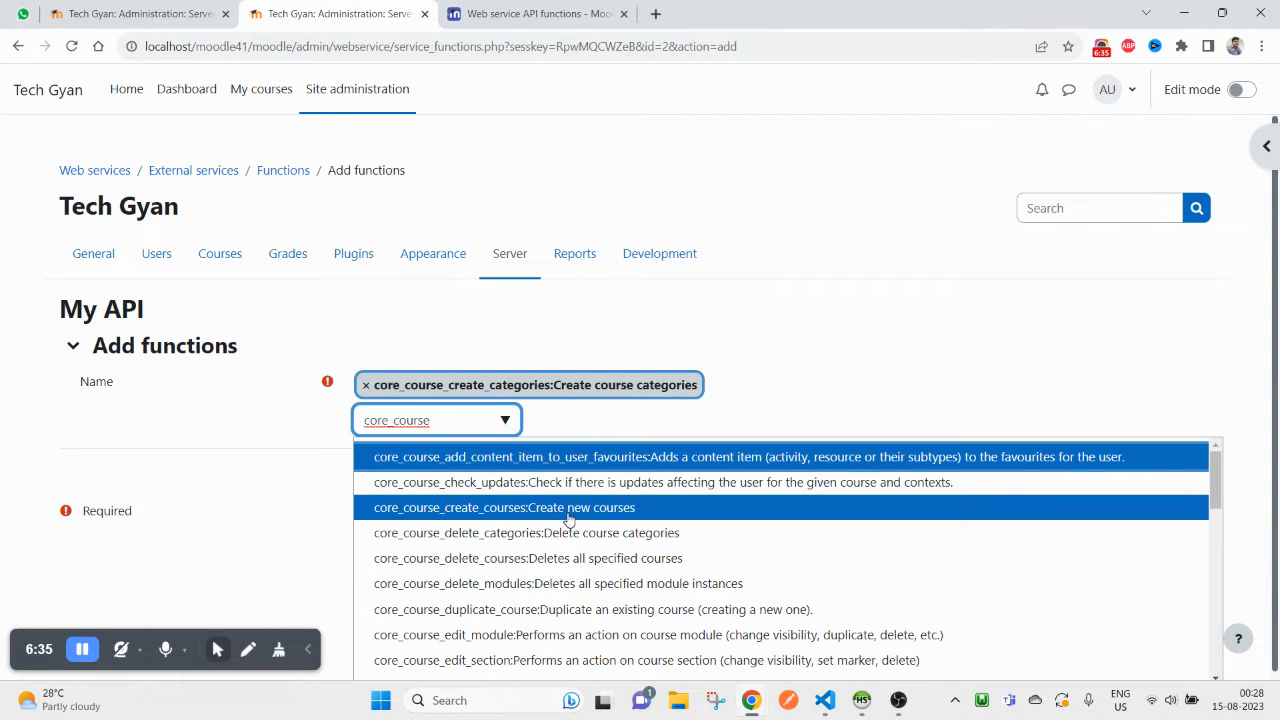
pyautogui.click(567, 508)
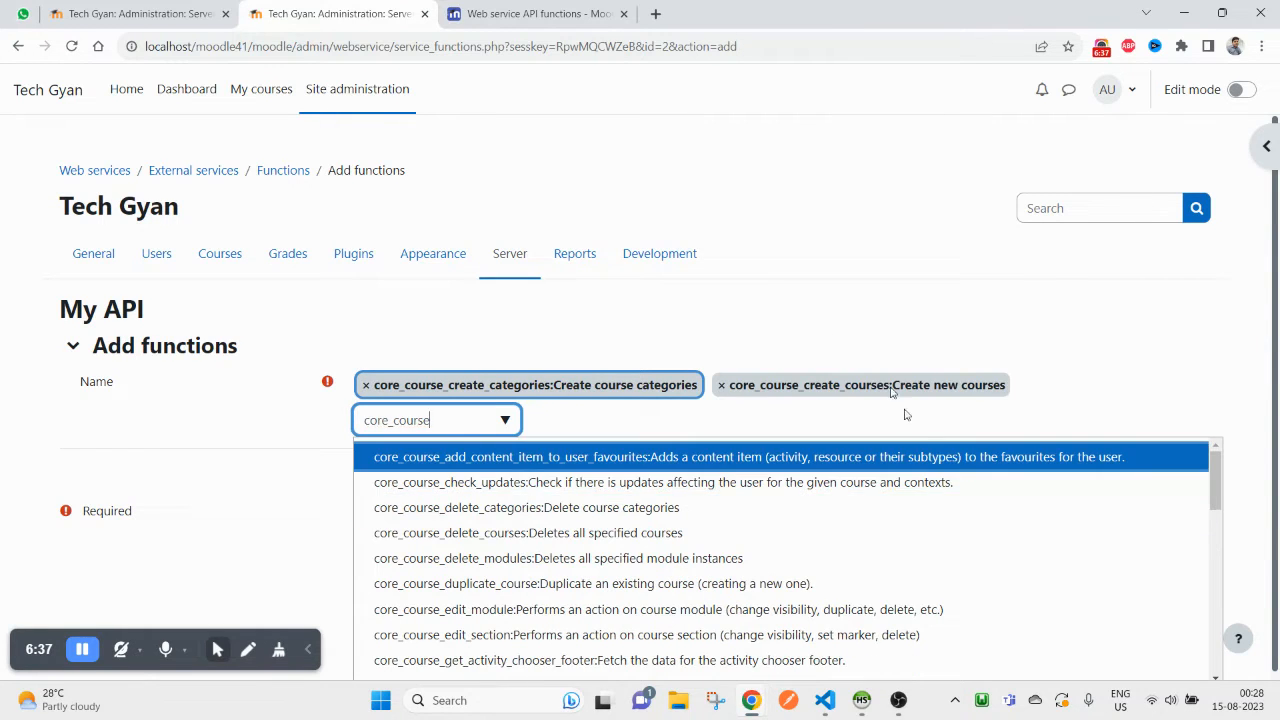
pyautogui.click(209, 603)
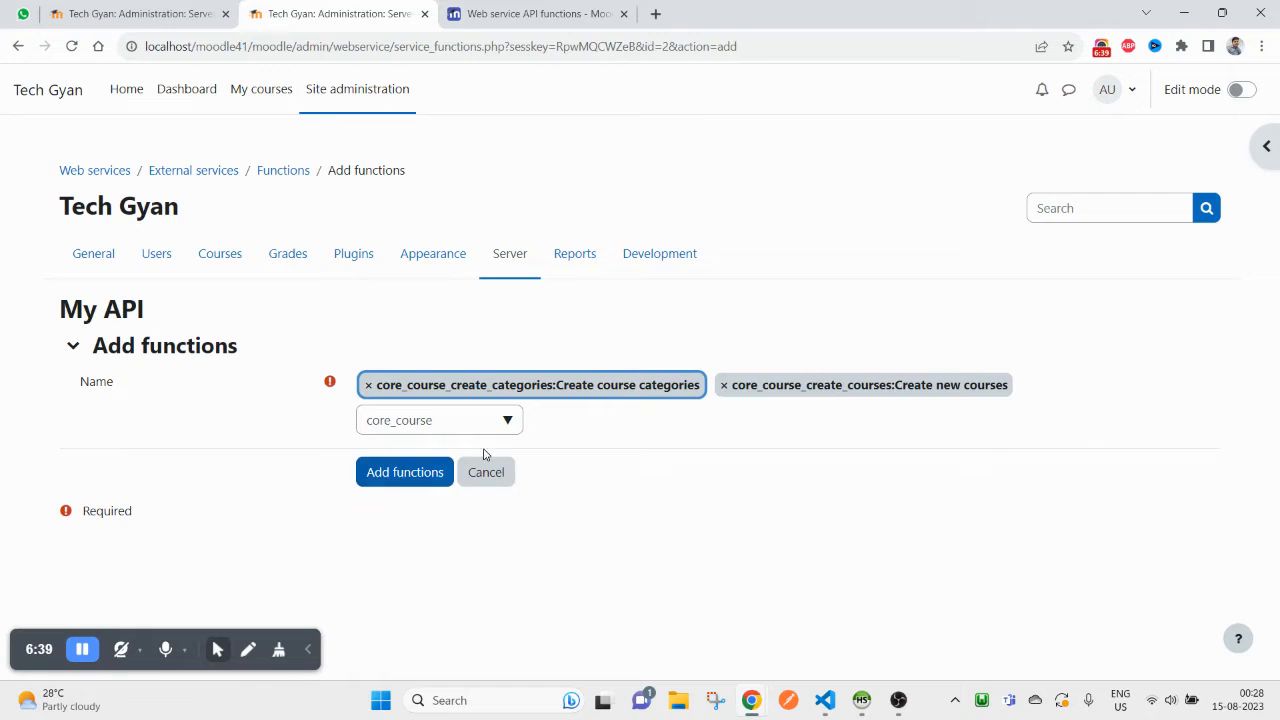
pyautogui.click(395, 480)
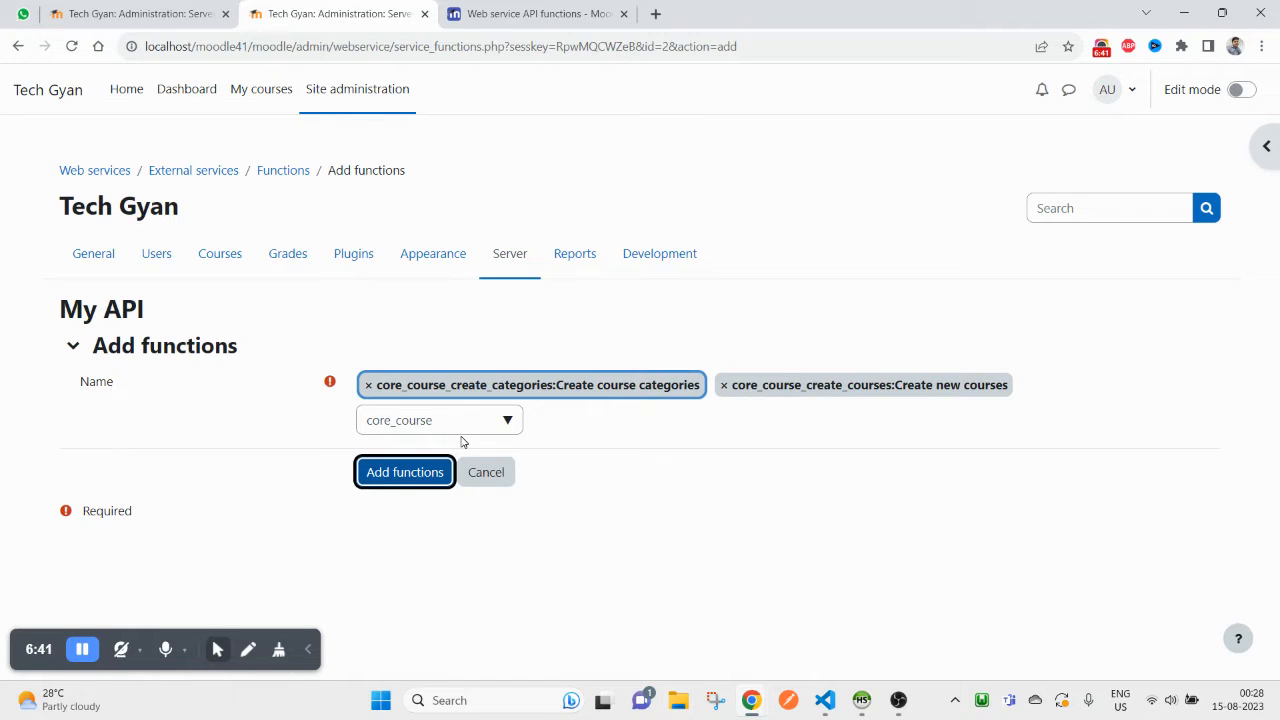
pyautogui.click(425, 480)
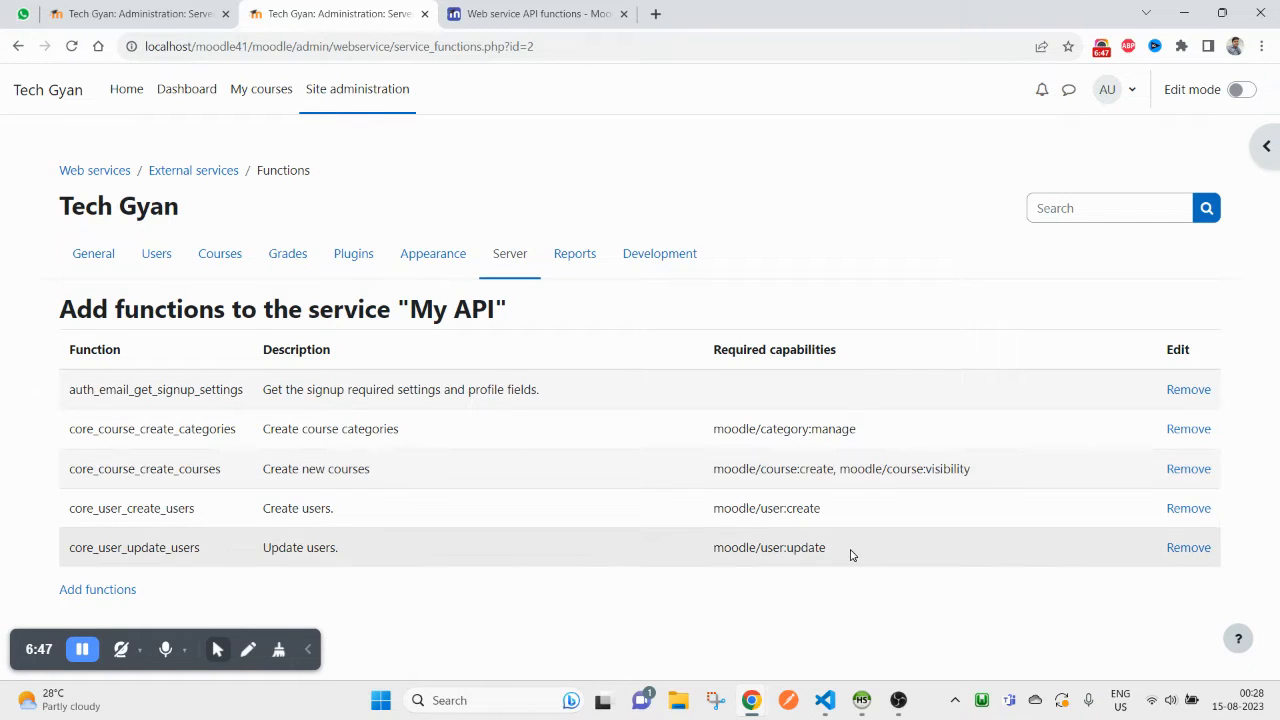
# - Review My API's functions against the Select a service, Add functions and Select a specific user steps of the Web services overview
pyautogui.moveTo(852, 555); pyautogui.dragTo(674, 531)
pyautogui.click(491, 500)
pyautogui.click(140, 13)
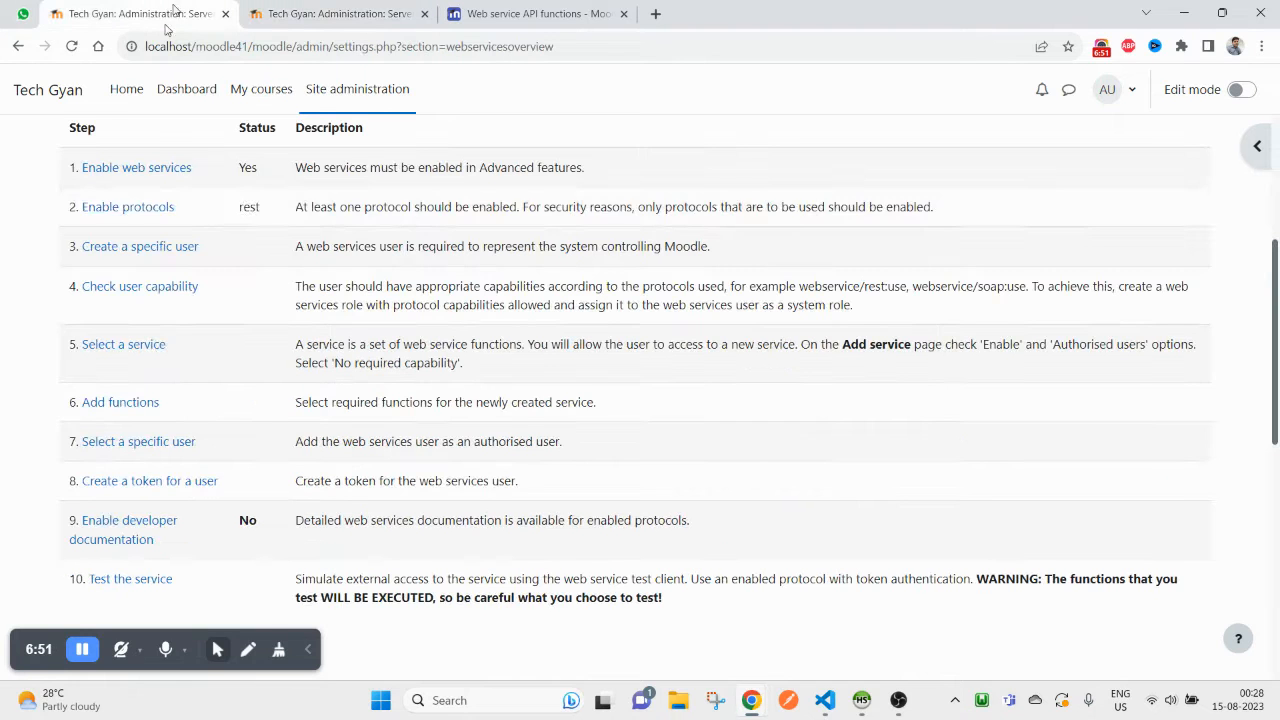
pyautogui.moveTo(168, 345); pyautogui.dragTo(80, 345)
pyautogui.click(320, 14)
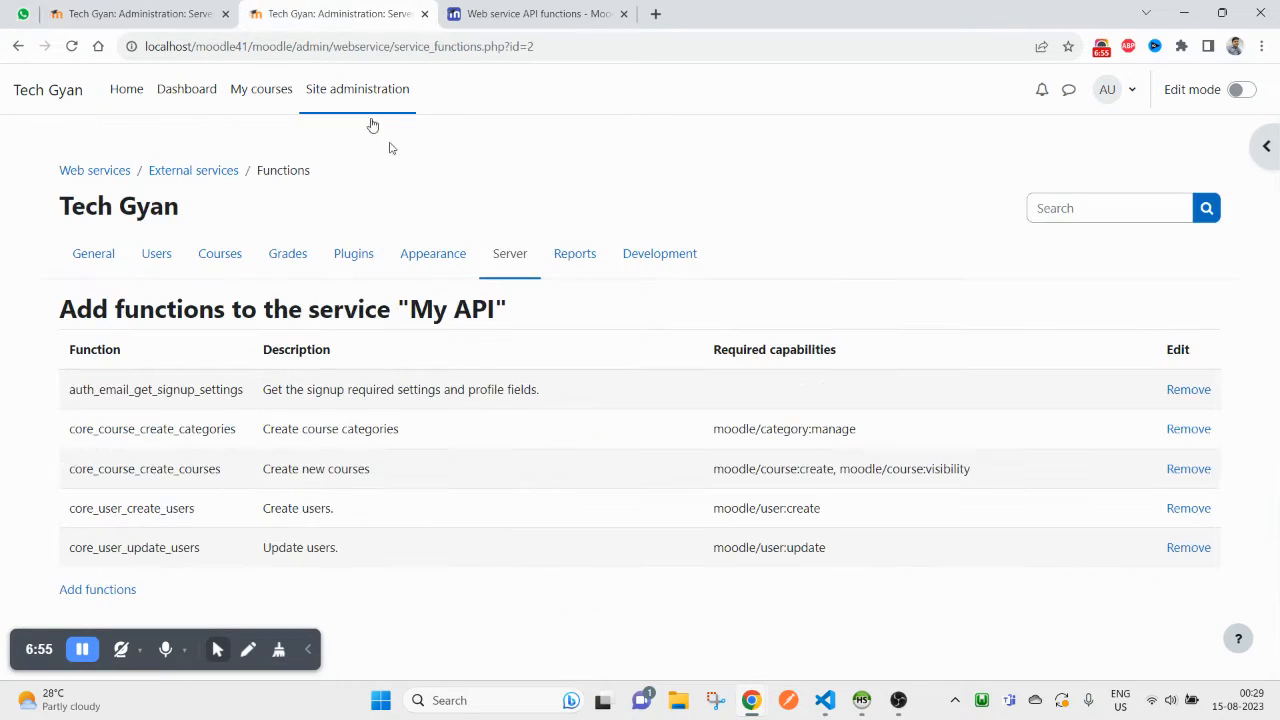
pyautogui.moveTo(410, 310); pyautogui.dragTo(496, 310)
pyautogui.click(140, 13)
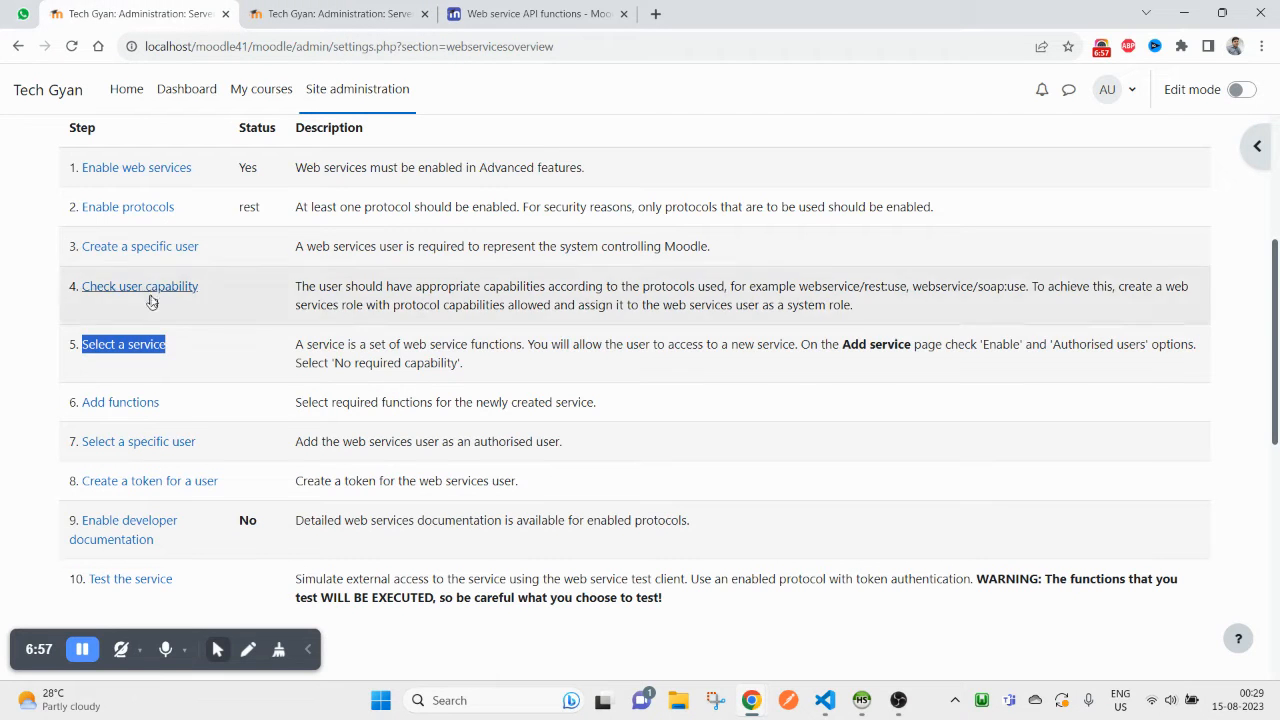
pyautogui.moveTo(205, 405); pyautogui.dragTo(125, 344)
pyautogui.click(240, 443)
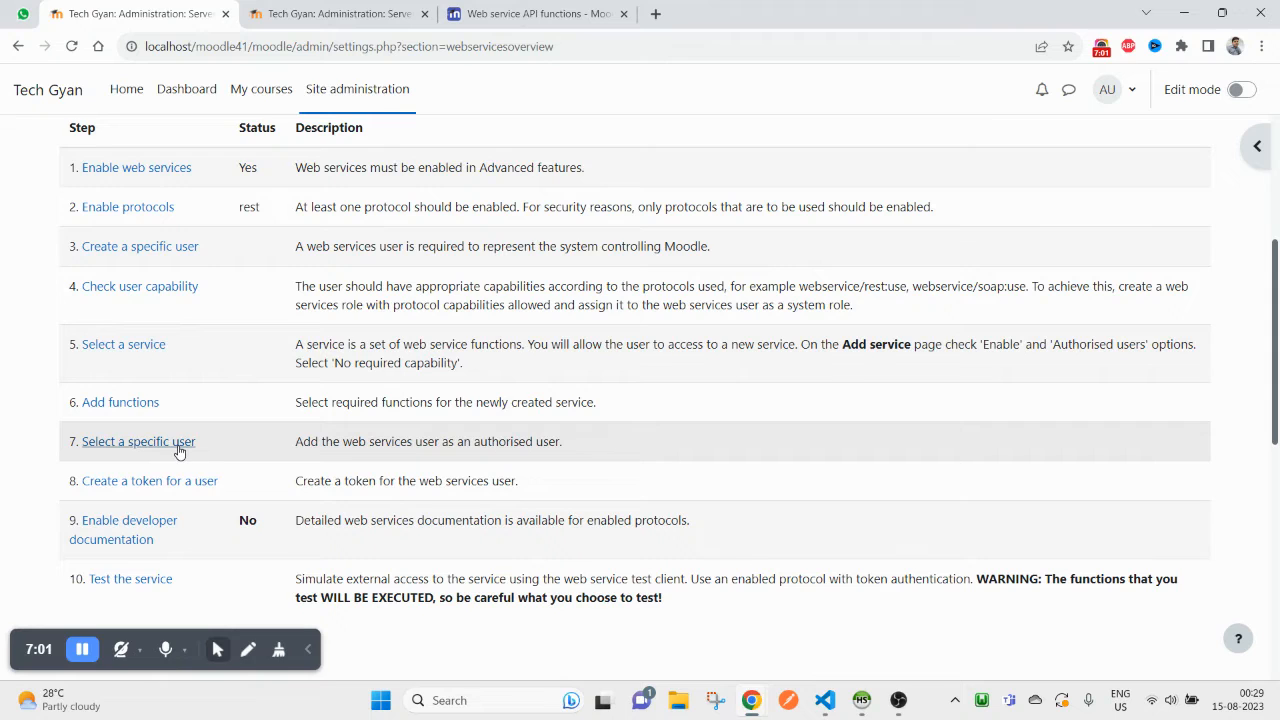
pyautogui.scroll(-1, 180, 448)
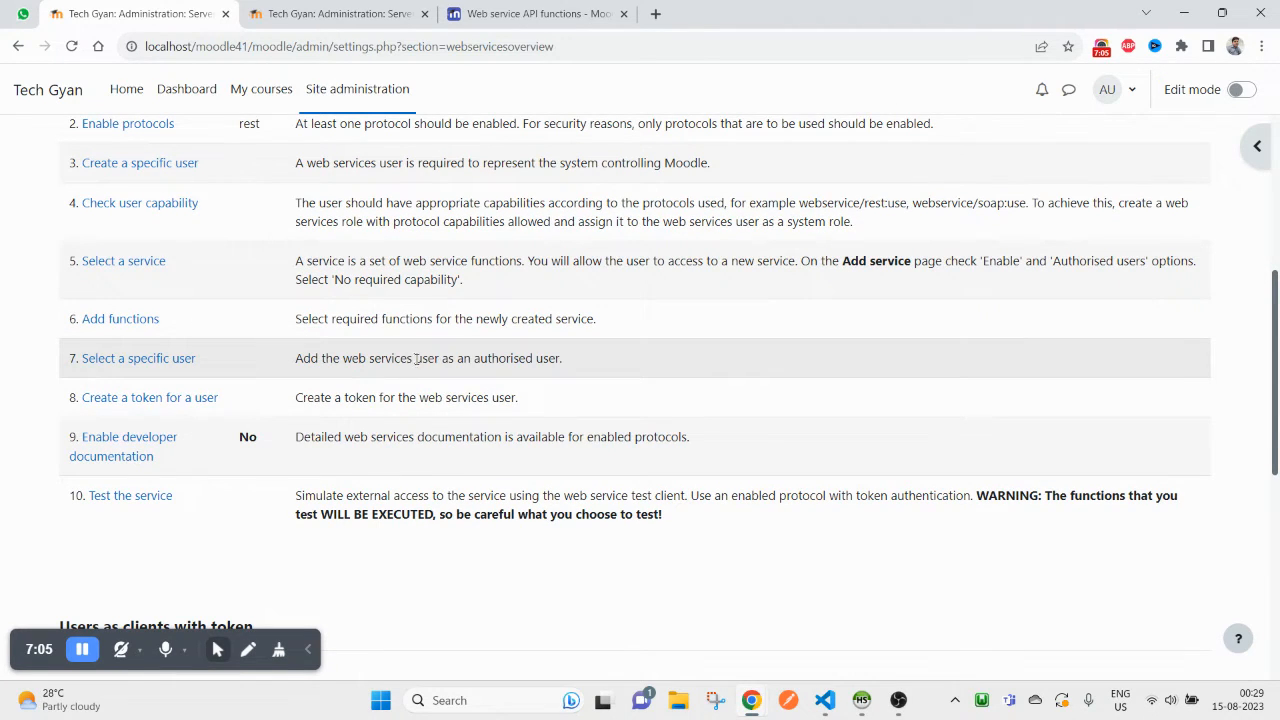
# - Open the Select a specific user step in a new tab and examine the Users setting of the My API custom service
pyautogui.middleClick(200, 357)
pyautogui.click(371, 14)
pyautogui.scroll(-2, 701, 440)
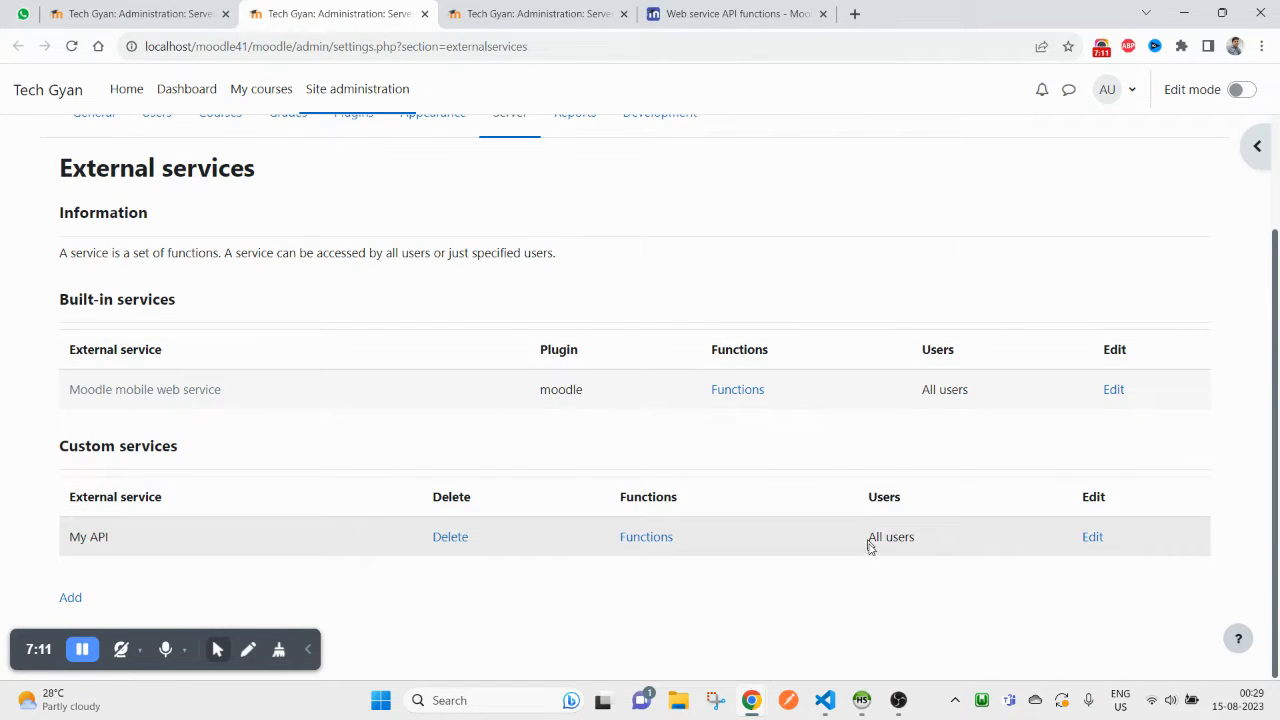
pyautogui.tripleClick(878, 536)
pyautogui.click(874, 537)
pyautogui.moveTo(917, 540); pyautogui.dragTo(885, 537)
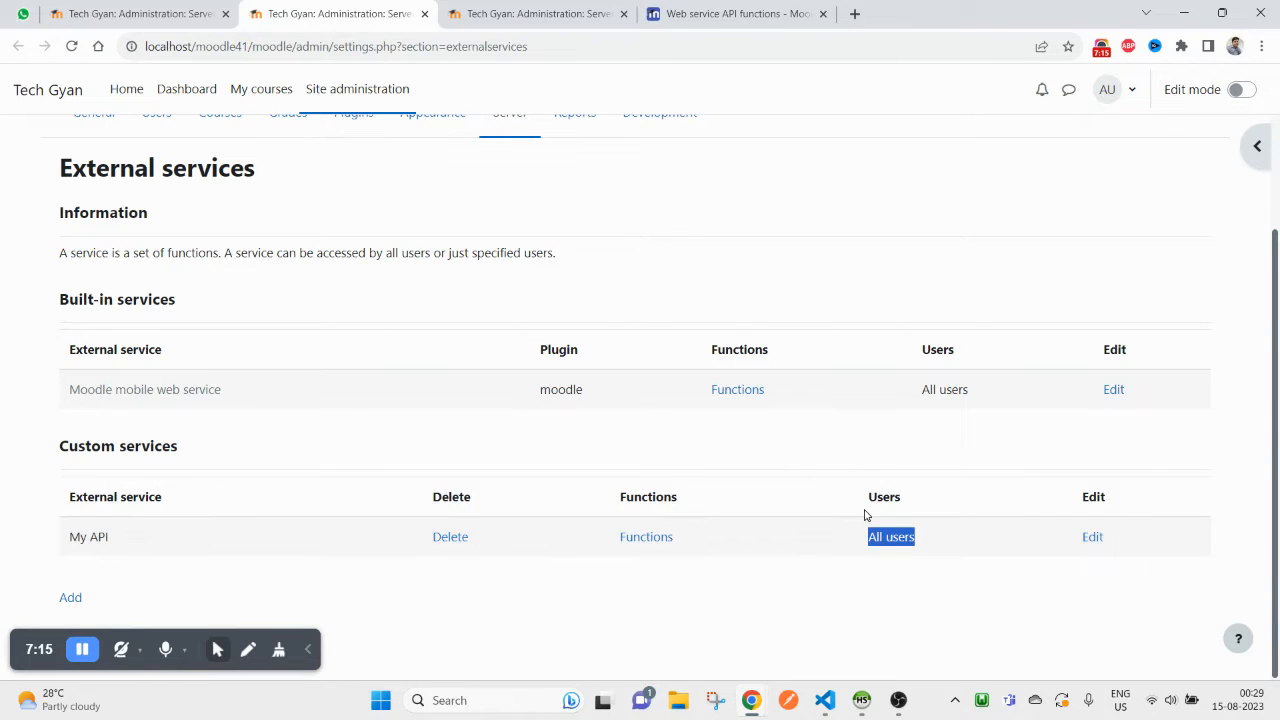
# - Open the My API service for editing and expand its additional settings
pyautogui.click(1094, 541)
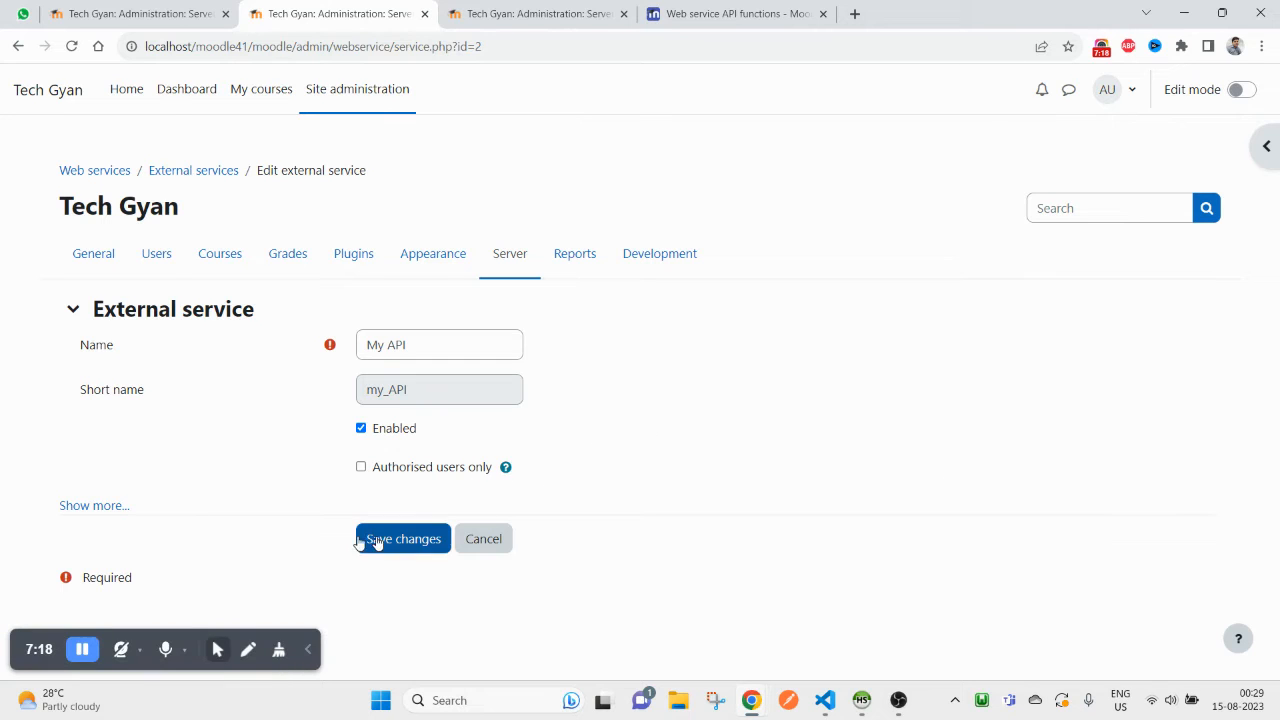
pyautogui.click(89, 506)
pyautogui.scroll(-3, 89, 506)
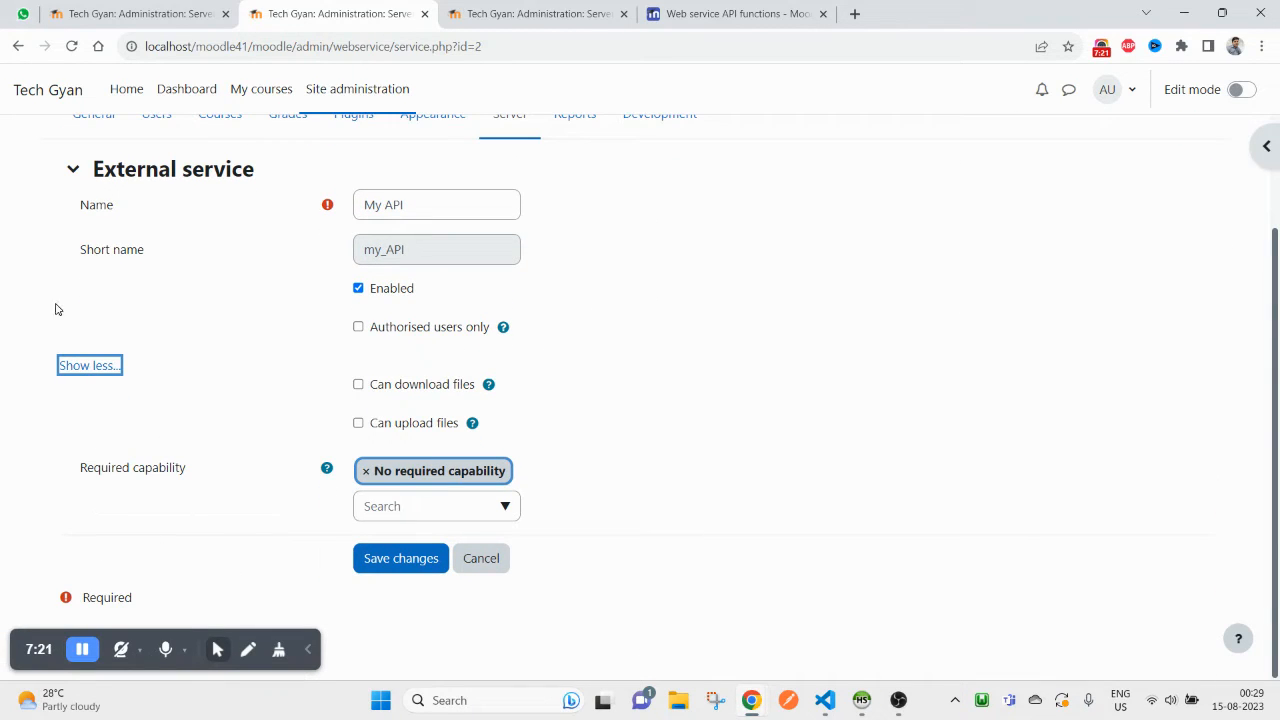
# - Leave the My API service form without saving, close the external services and functions tabs, and return to the Web services overview
pyautogui.click(18, 46)
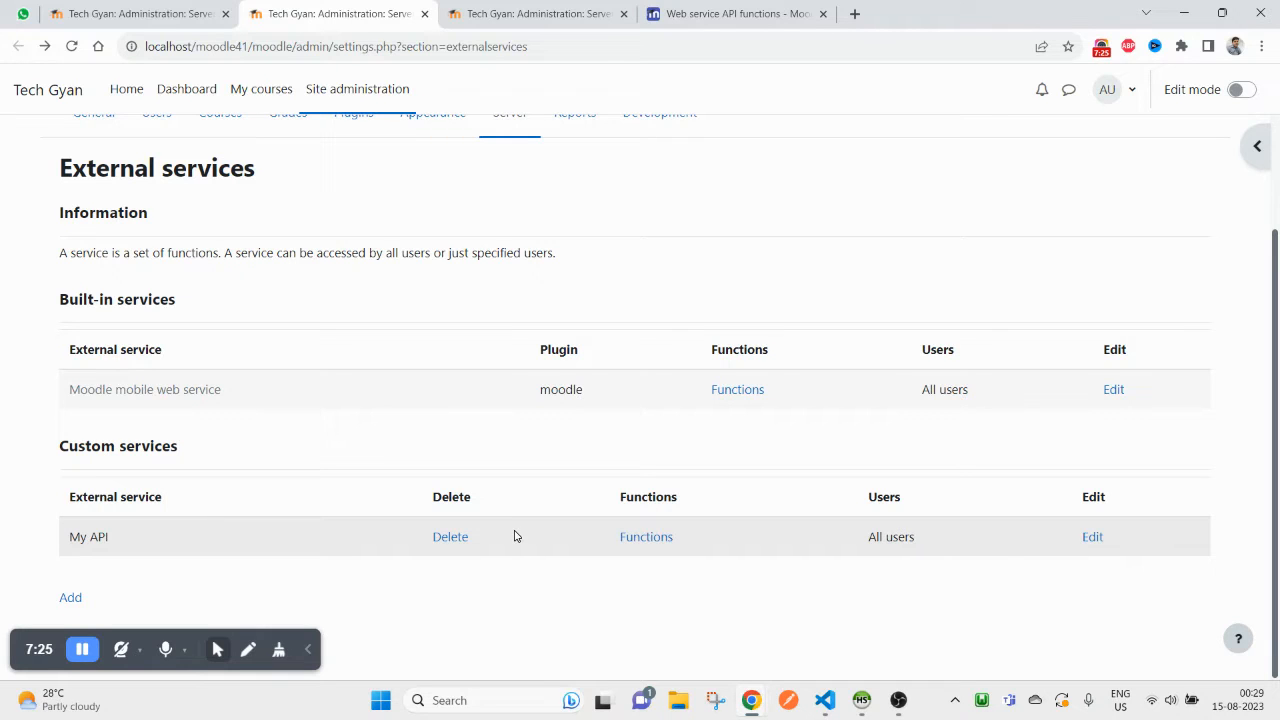
pyautogui.click(530, 14)
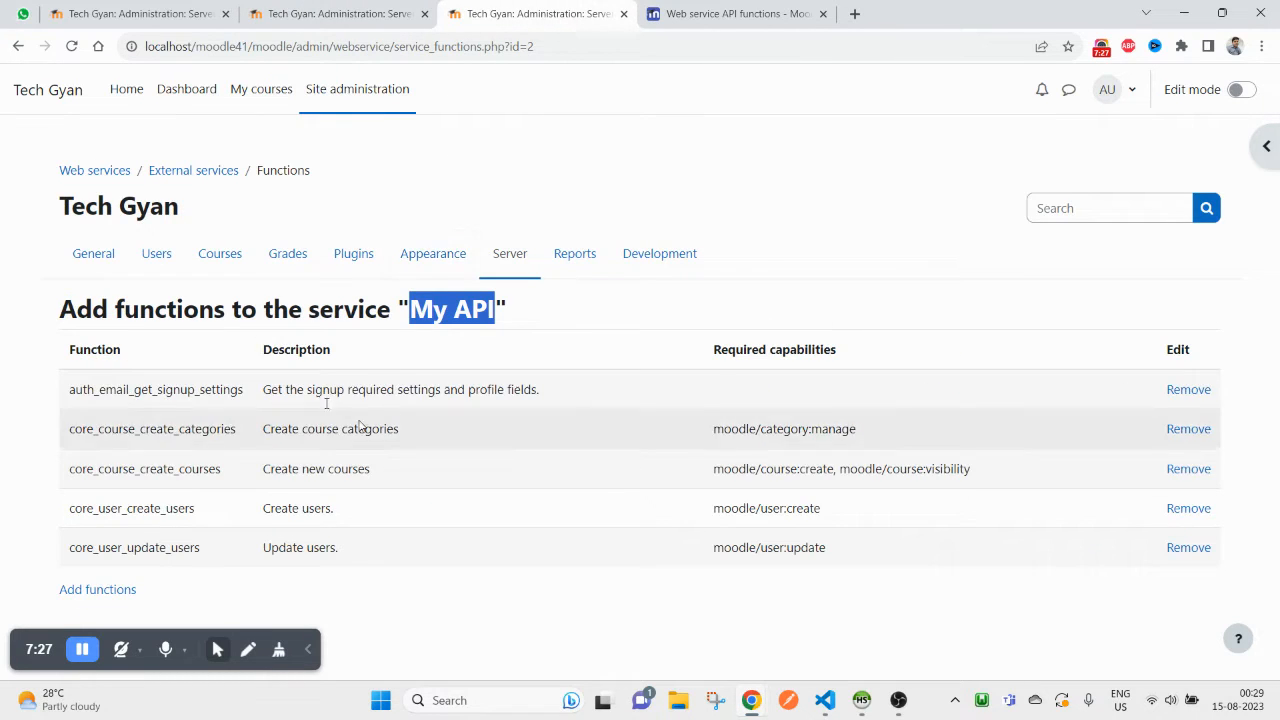
pyautogui.click(200, 14)
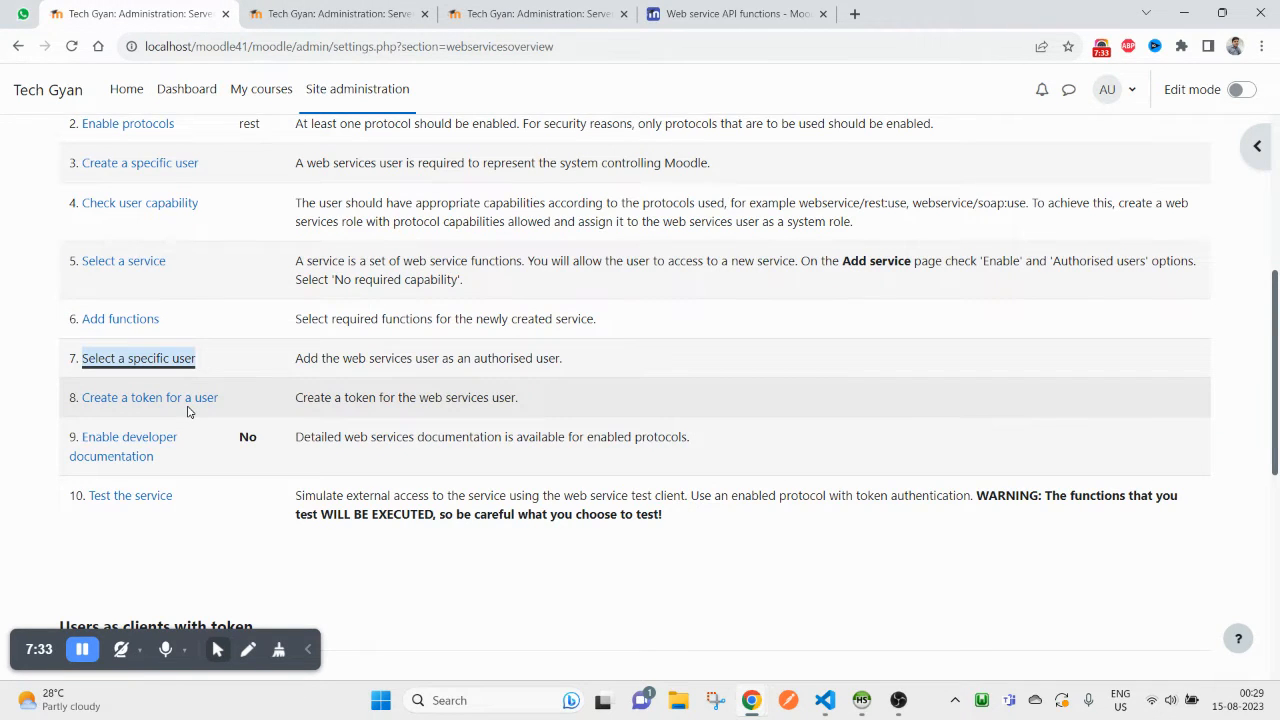
pyautogui.click(415, 17)
pyautogui.click(425, 14)
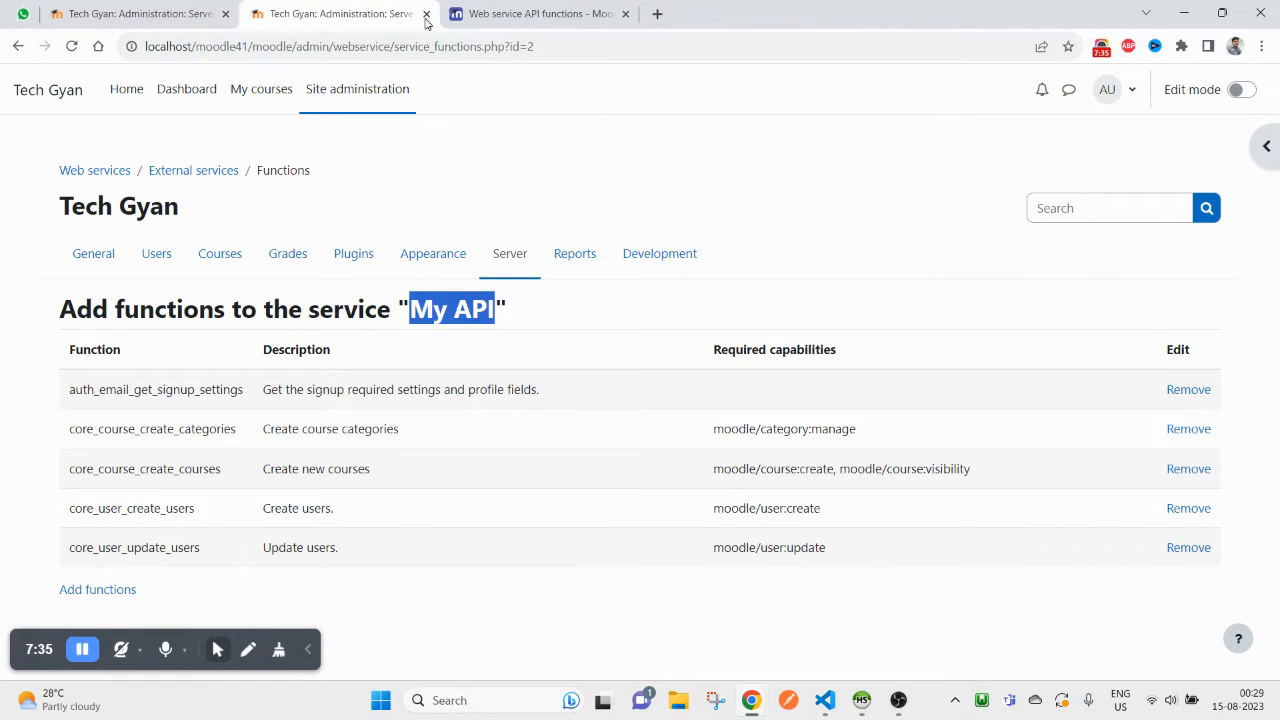
pyautogui.click(425, 14)
pyautogui.click(180, 10)
pyautogui.moveTo(180, 10); pyautogui.dragTo(380, 12)
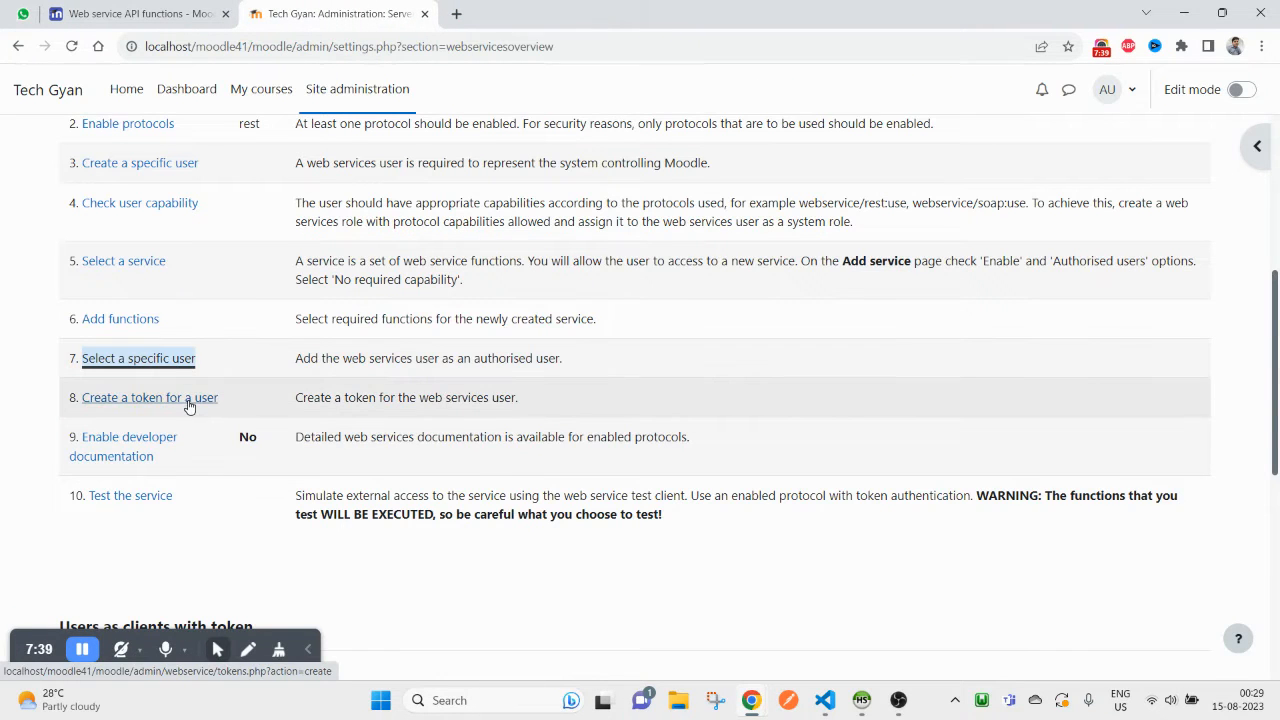
# - Open the Create a token for a user step in a new tab and select api_user as the token's user
pyautogui.keyDown('ctrl'); pyautogui.click(189, 400); pyautogui.keyUp('ctrl')
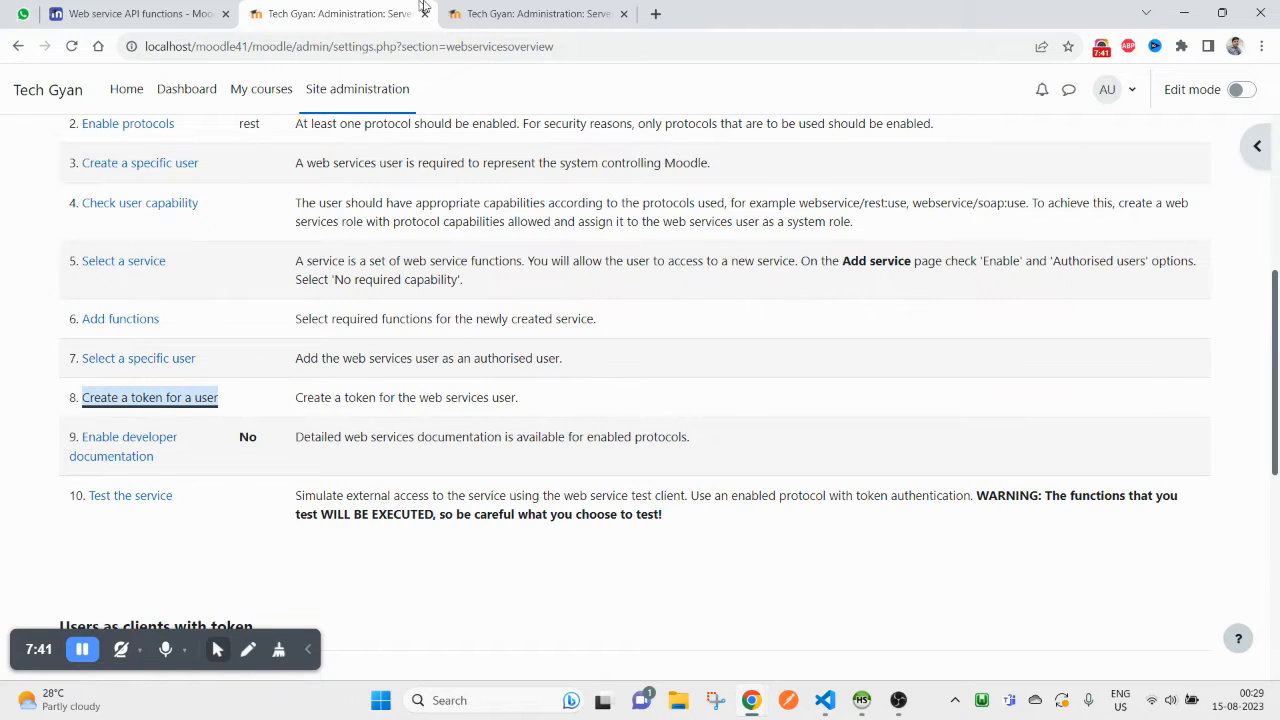
pyautogui.click(470, 14)
pyautogui.scroll(-1, 473, 437)
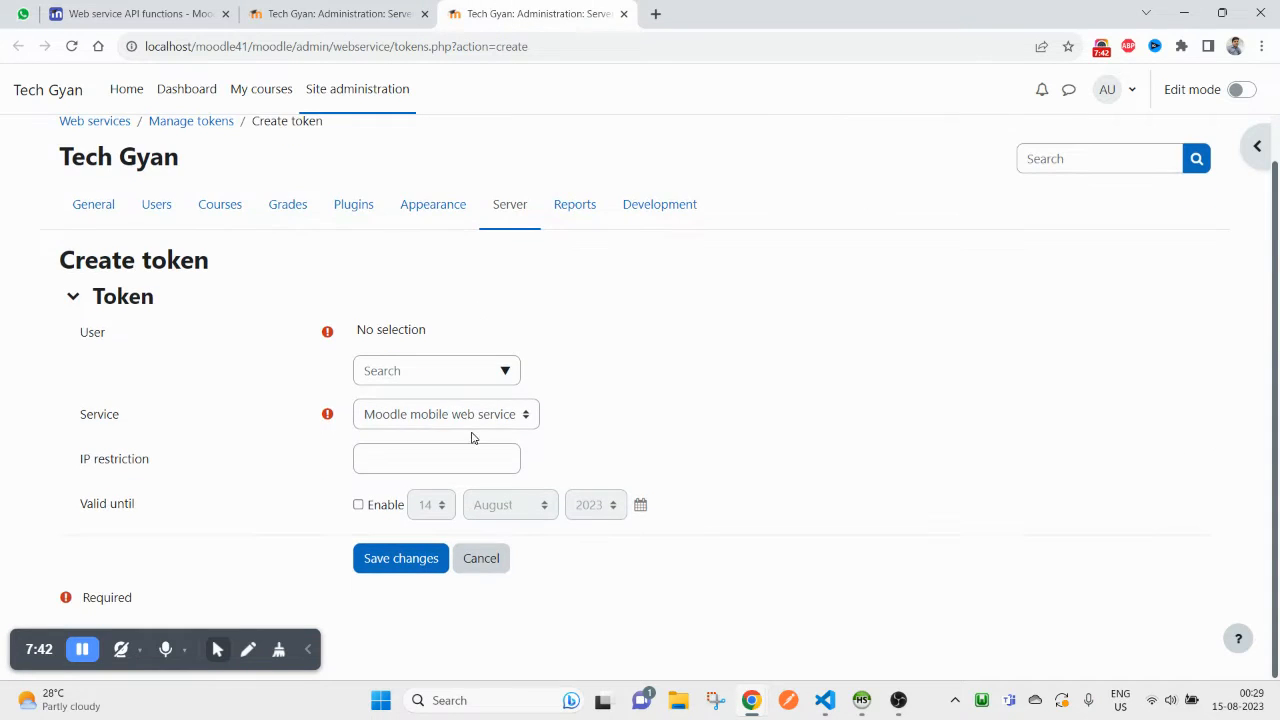
pyautogui.click(508, 373)
pyautogui.click(657, 329)
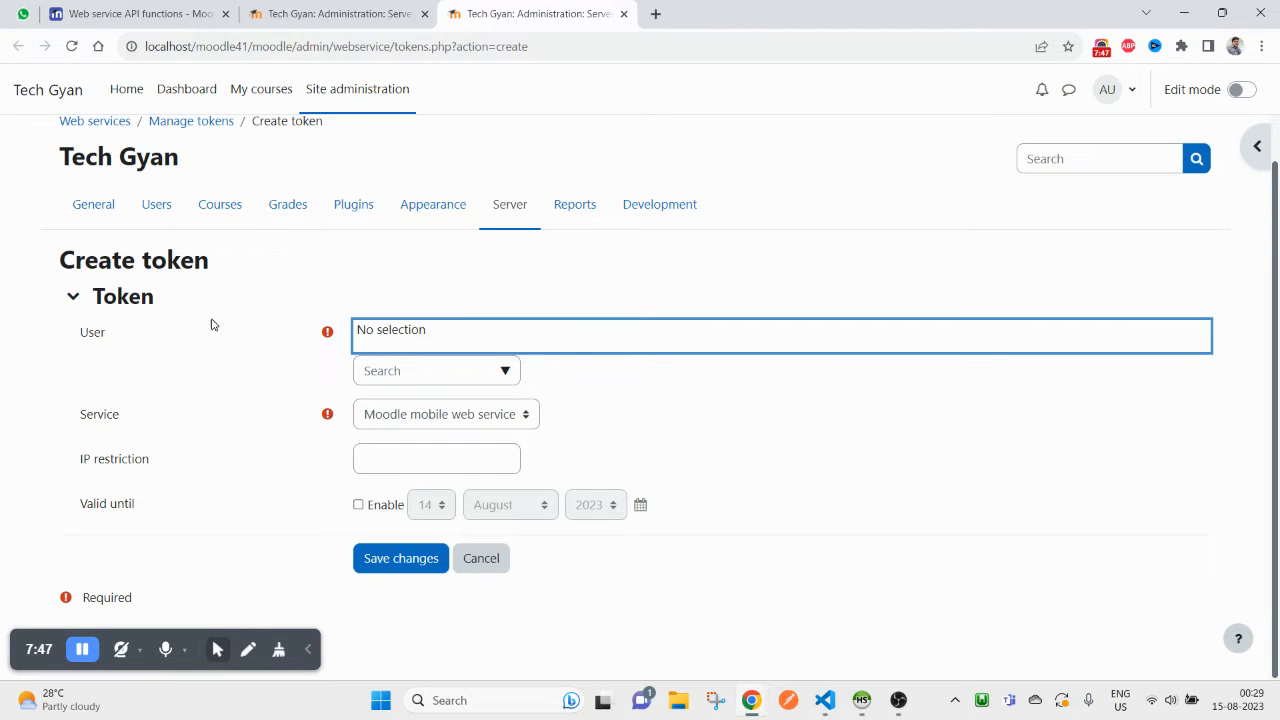
pyautogui.click(218, 368)
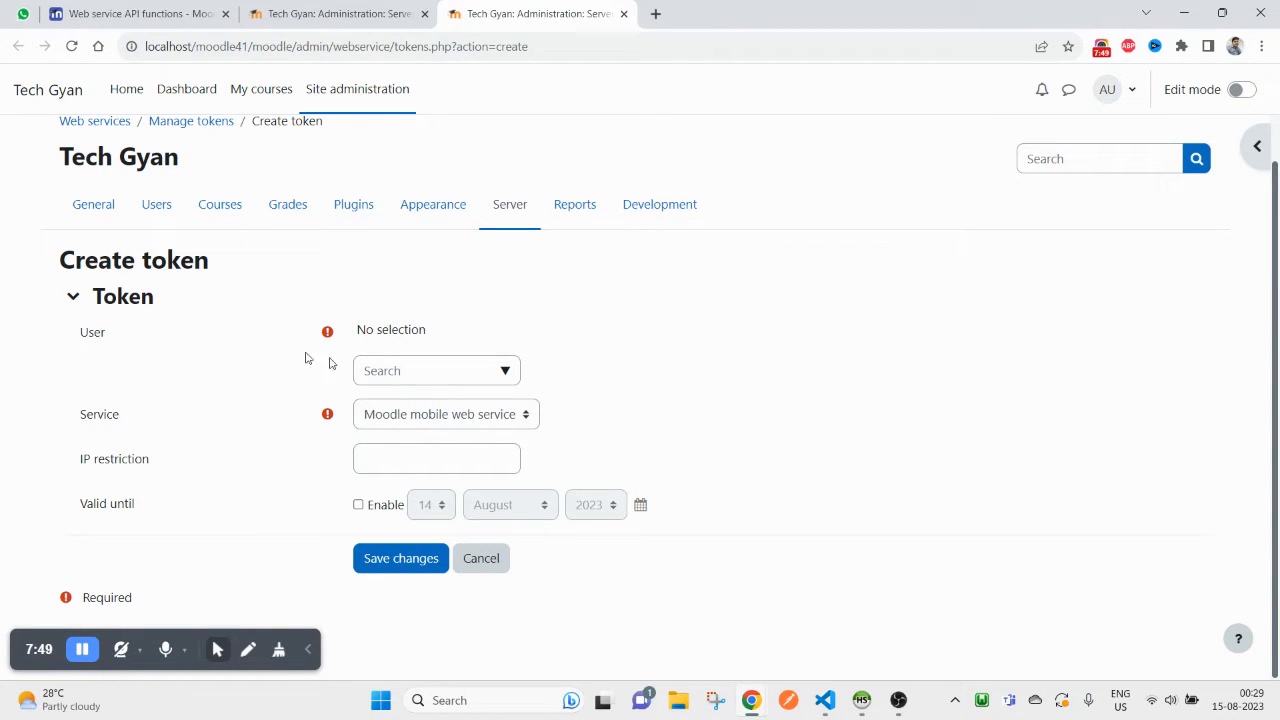
pyautogui.click(507, 372)
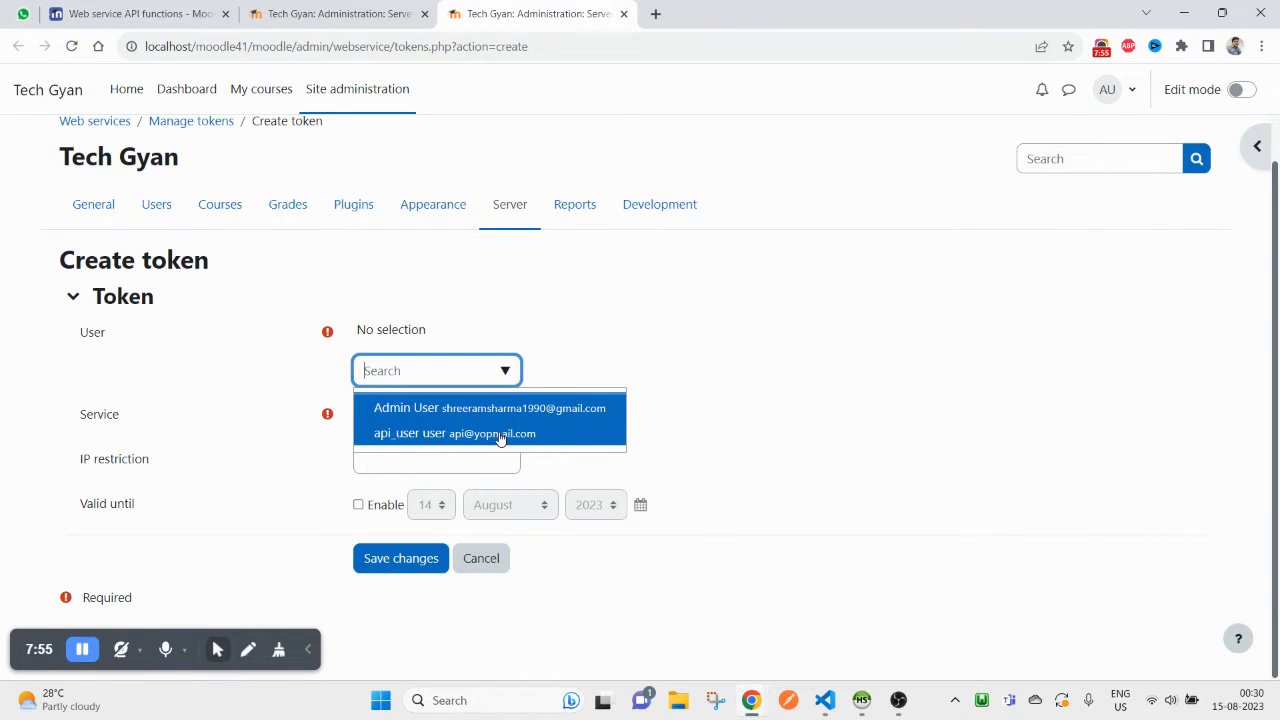
pyautogui.click(500, 436)
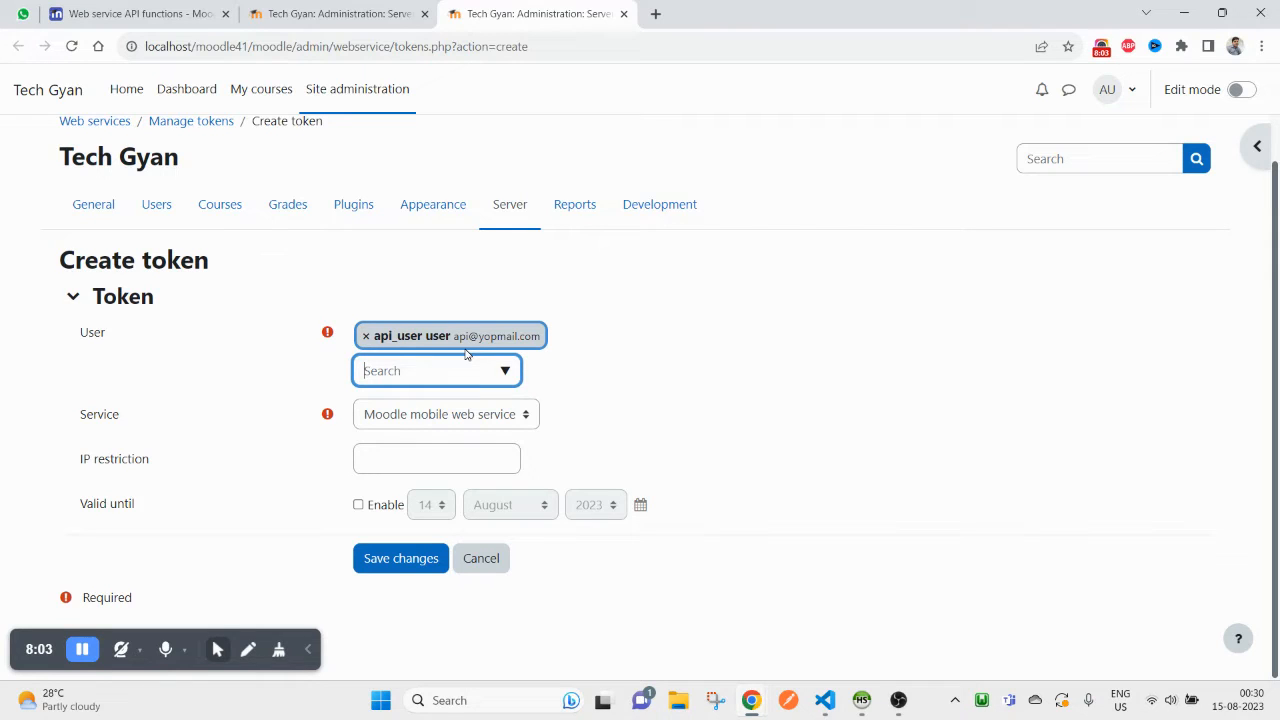
# - Set the token's service to My API, leave its Valid until date disabled and save the token
pyautogui.click(473, 421)
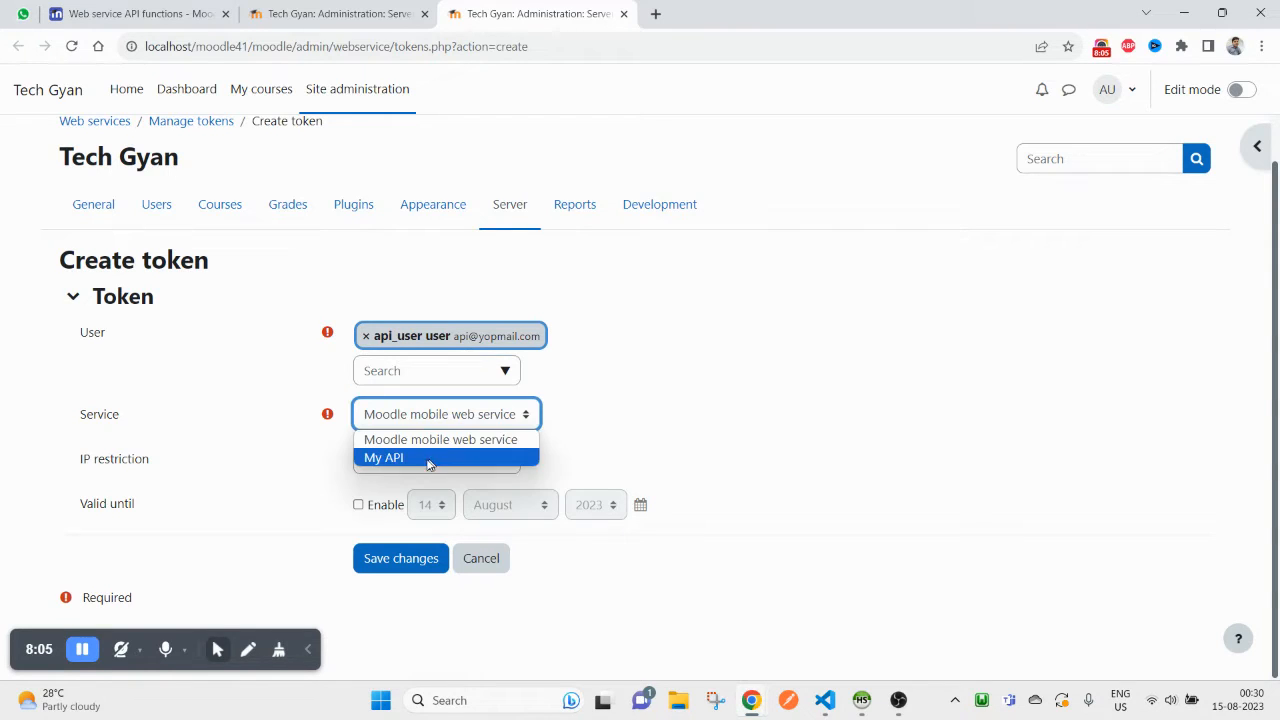
pyautogui.click(414, 458)
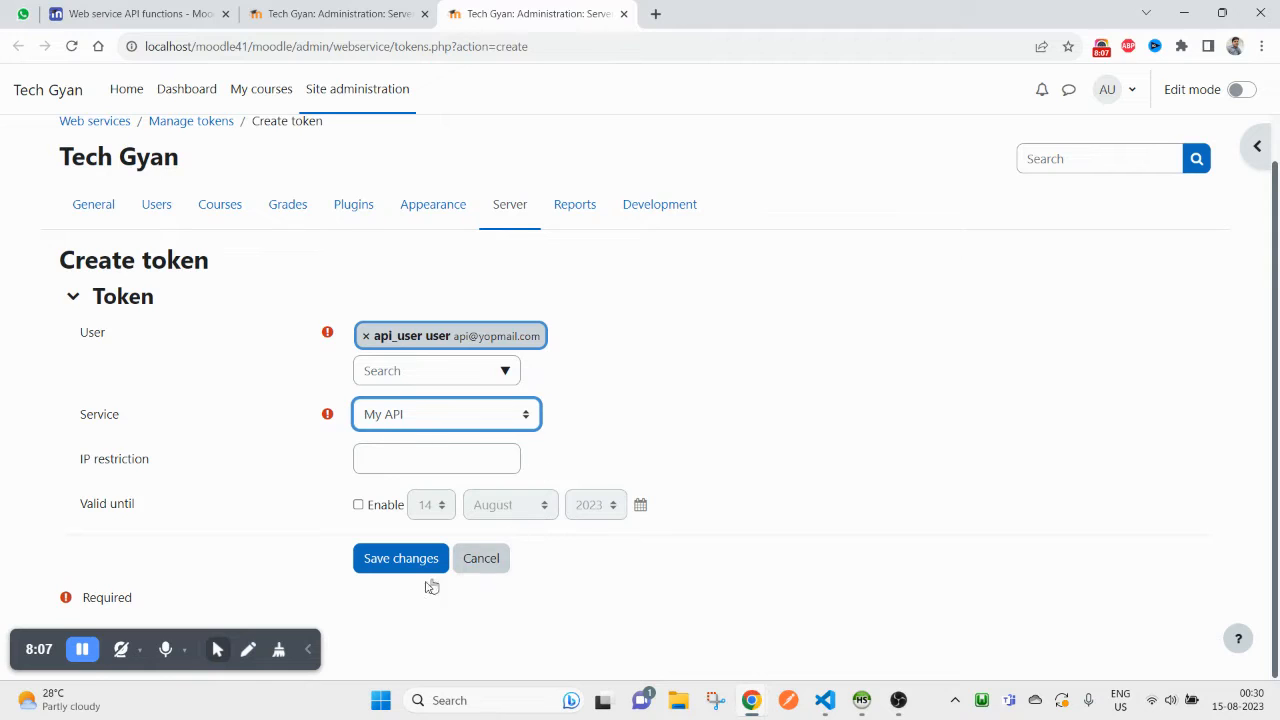
pyautogui.click(358, 508)
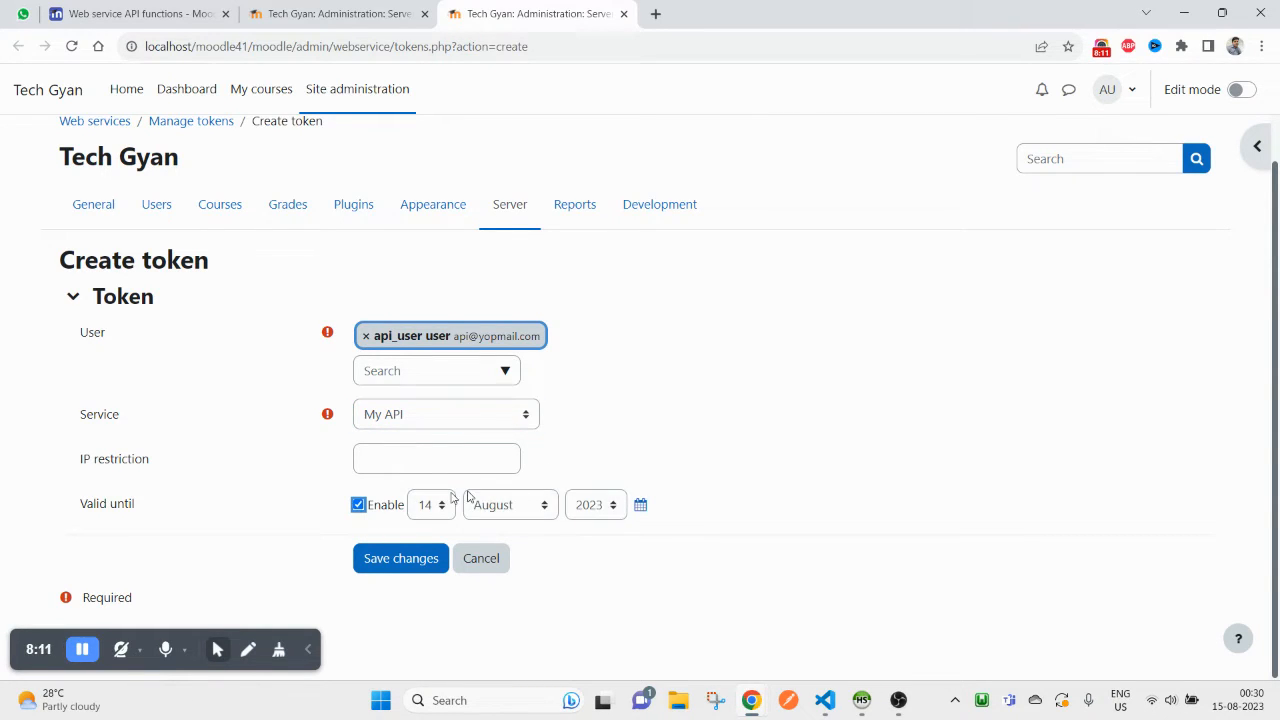
pyautogui.click(358, 506)
pyautogui.click(388, 601)
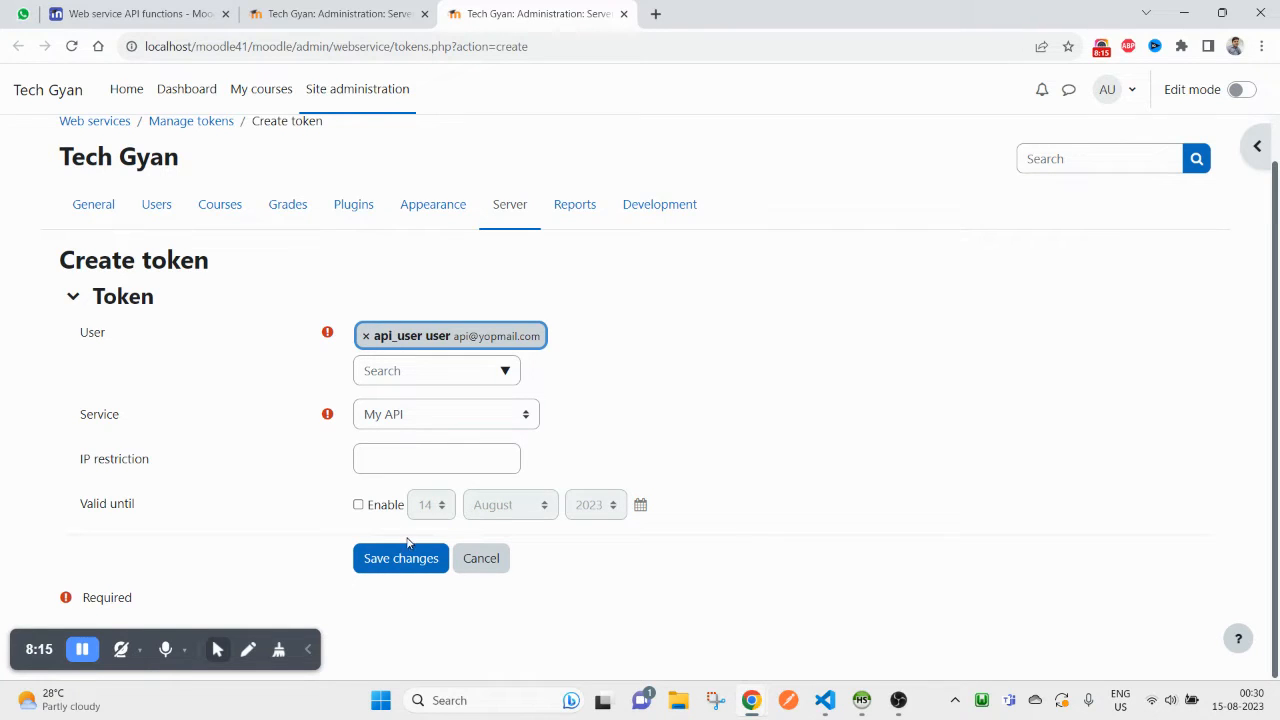
pyautogui.click(400, 560)
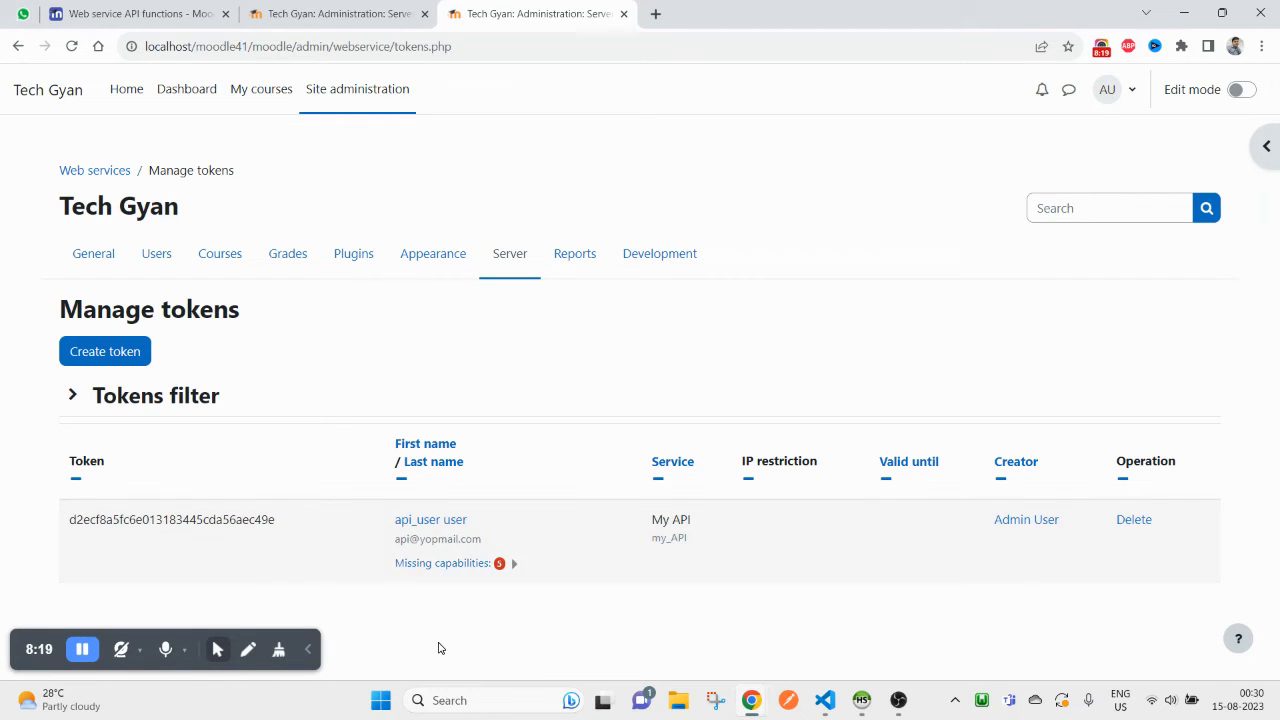
# - Highlight the new token, then open My API's functions through the overview's Add functions step and review their required capabilities
pyautogui.doubleClick(114, 519)
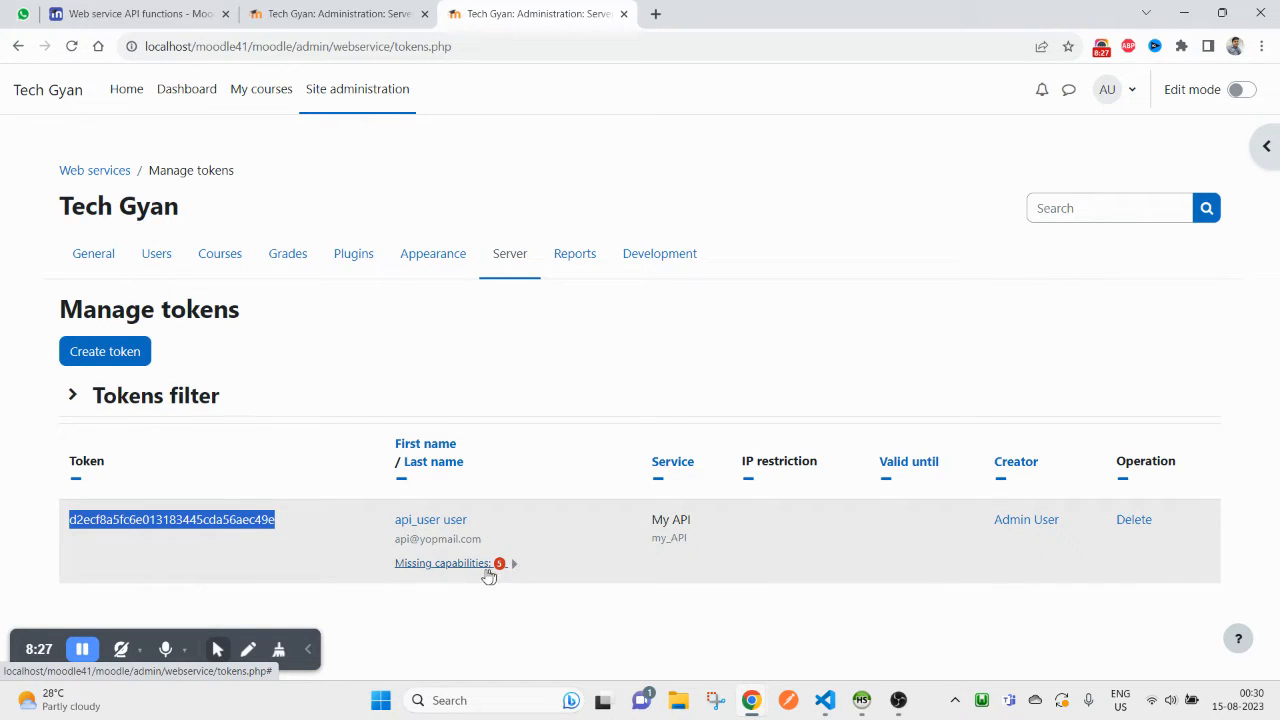
pyautogui.click(513, 565)
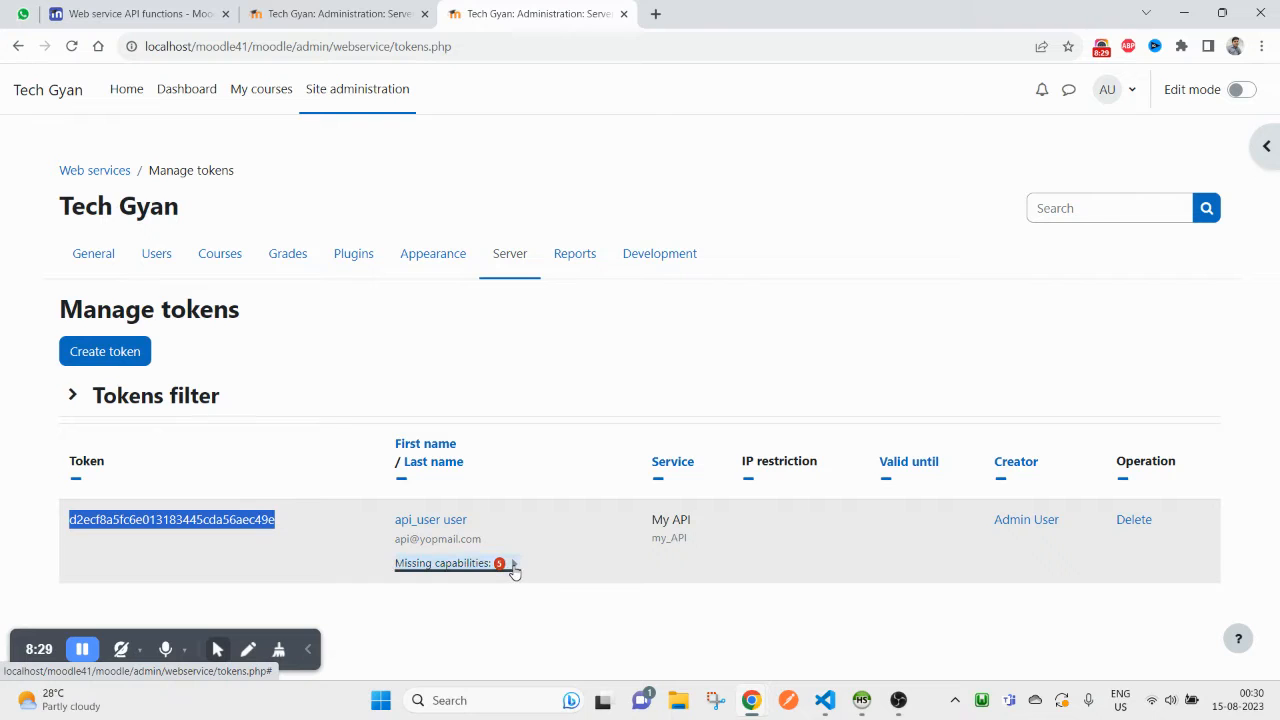
pyautogui.click(334, 13)
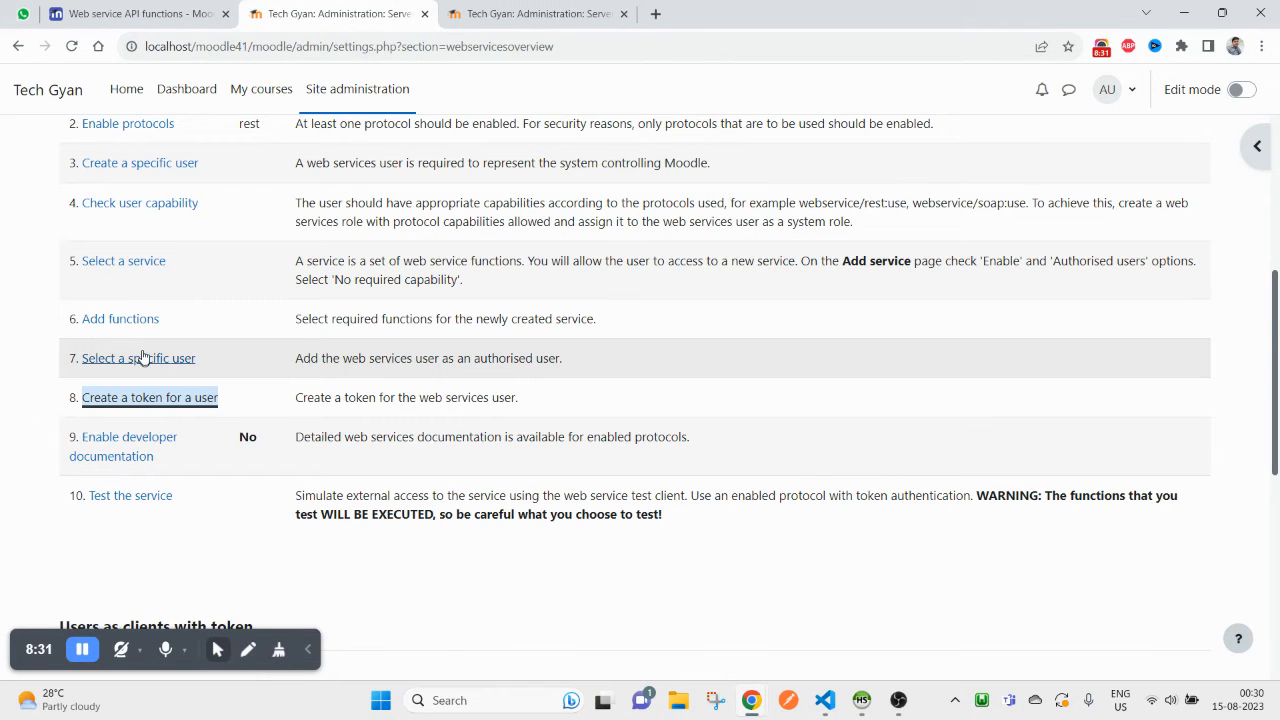
pyautogui.click(122, 319)
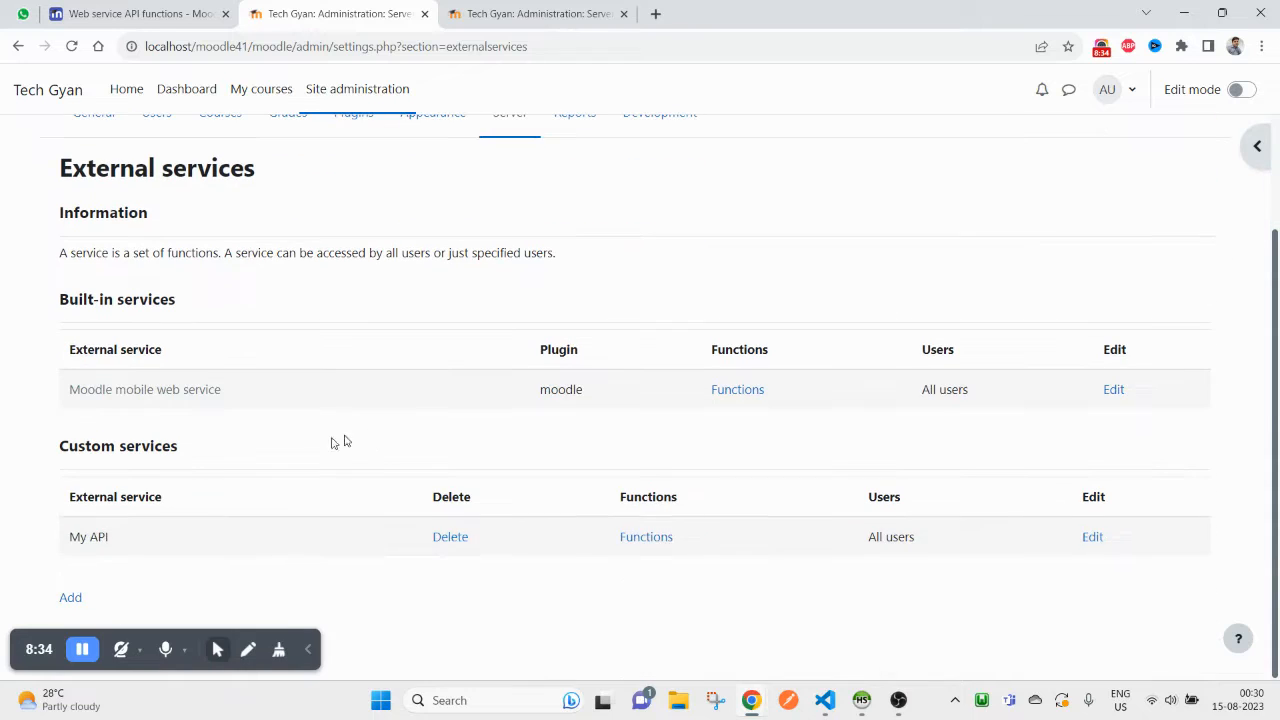
pyautogui.click(640, 540)
pyautogui.moveTo(900, 553); pyautogui.dragTo(252, 399)
# - Return to Manage tokens and expand the missing capabilities list of the api_user token
pyautogui.click(500, 12)
pyautogui.click(534, 646)
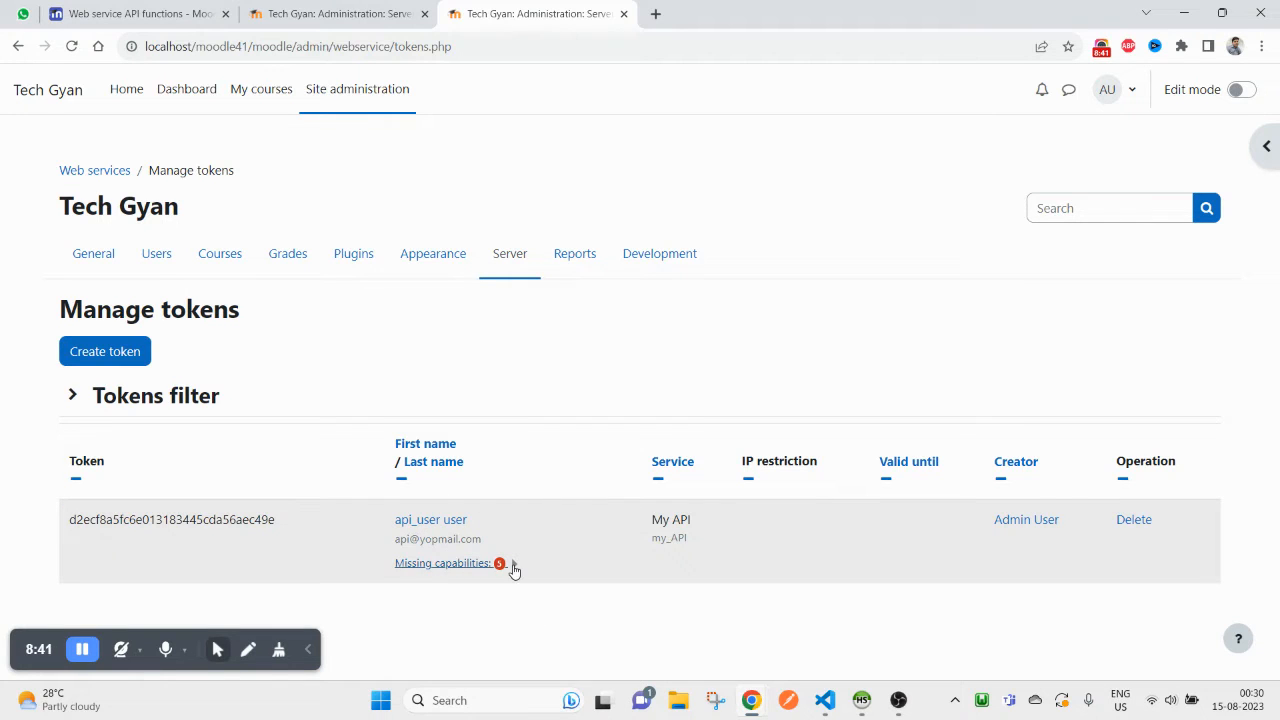
pyautogui.click(510, 564)
pyautogui.scroll(-1, 513, 565)
pyautogui.scroll(-2, 513, 565)
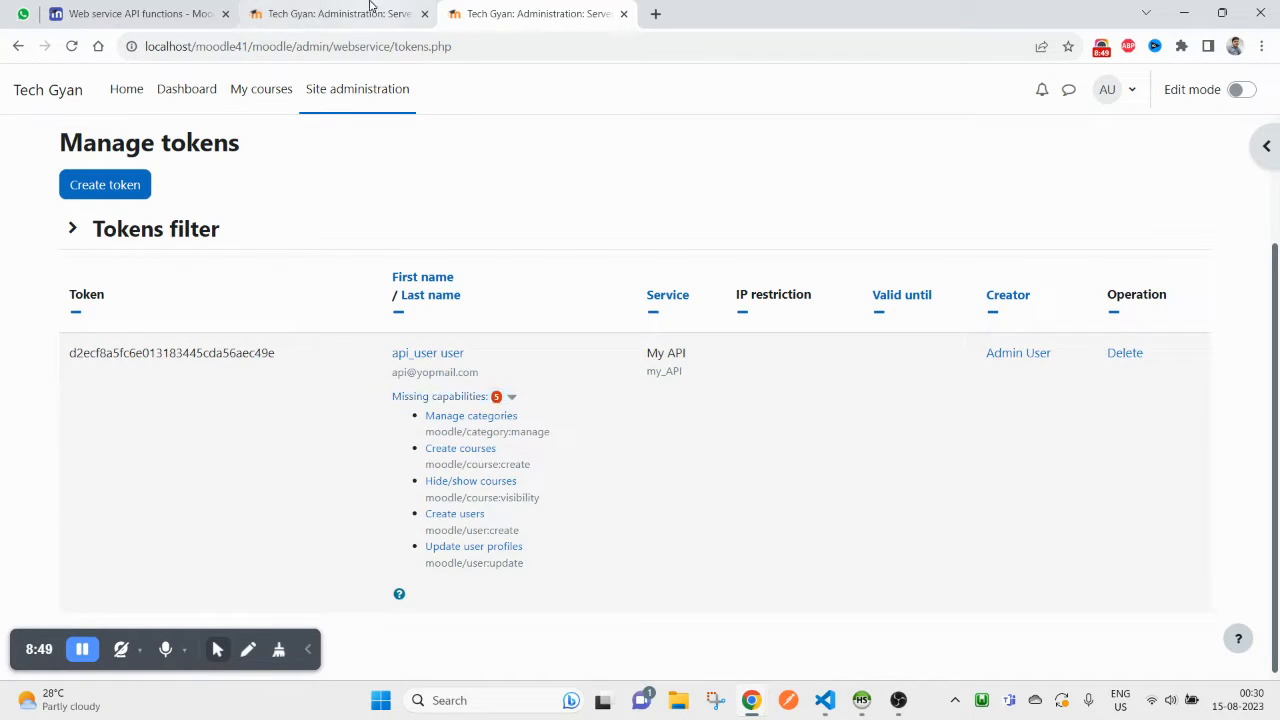
# - Compare the My API functions' required capabilities with the token's missing capabilities, then collapse the missing capabilities list
pyautogui.click(335, 13)
pyautogui.moveTo(905, 558); pyautogui.dragTo(85, 390)
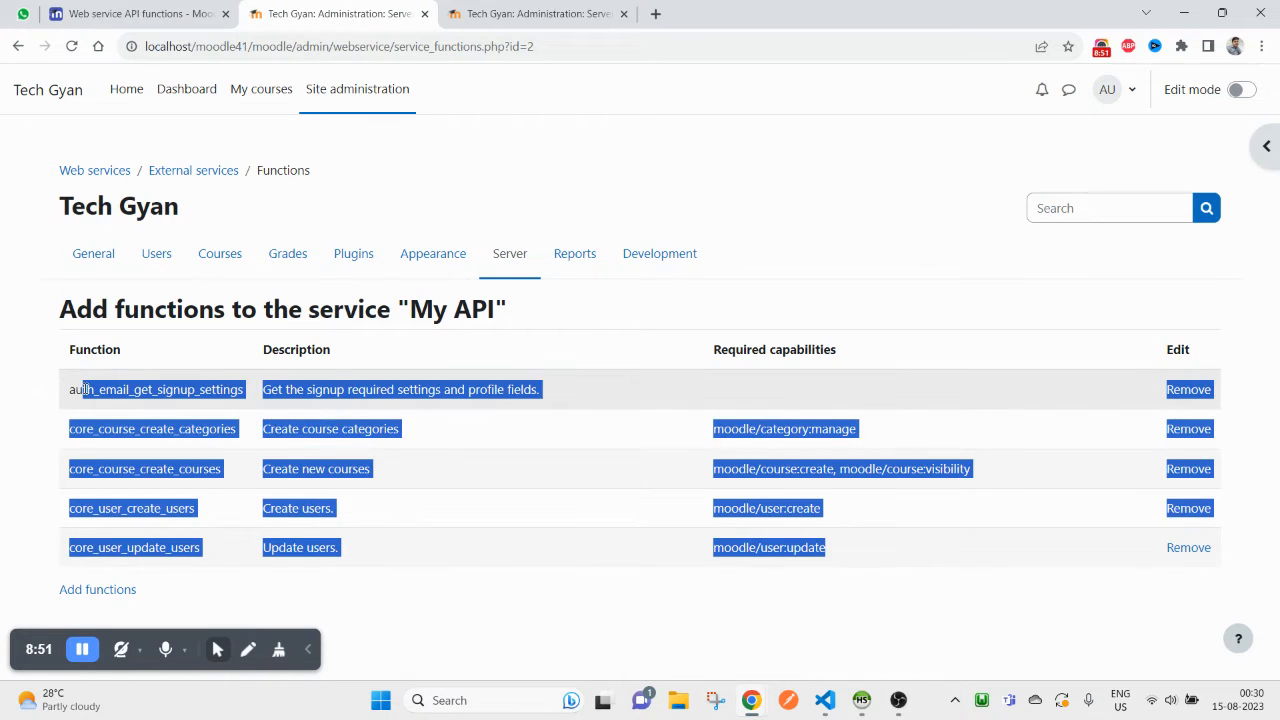
pyautogui.click(508, 12)
pyautogui.scroll(-1, 470, 545)
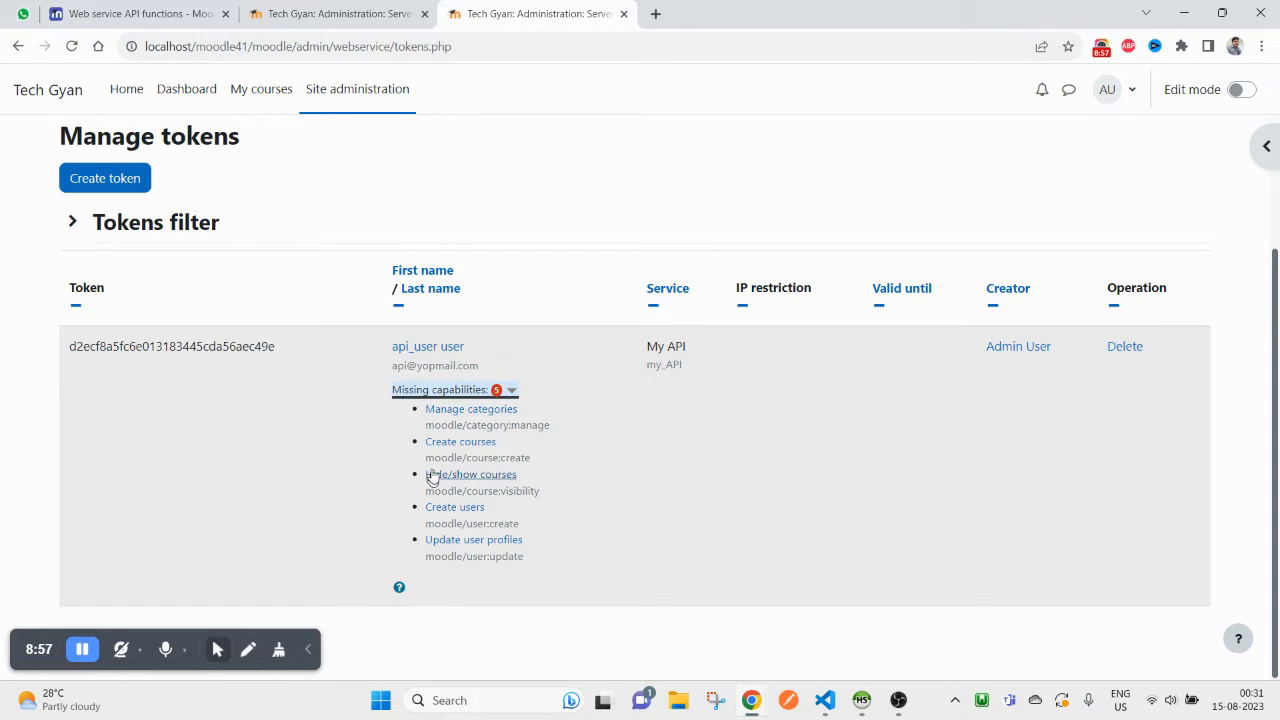
pyautogui.click(505, 398)
pyautogui.hotkey('ctrl', 'shift', 'Tab')
pyautogui.click(474, 378)
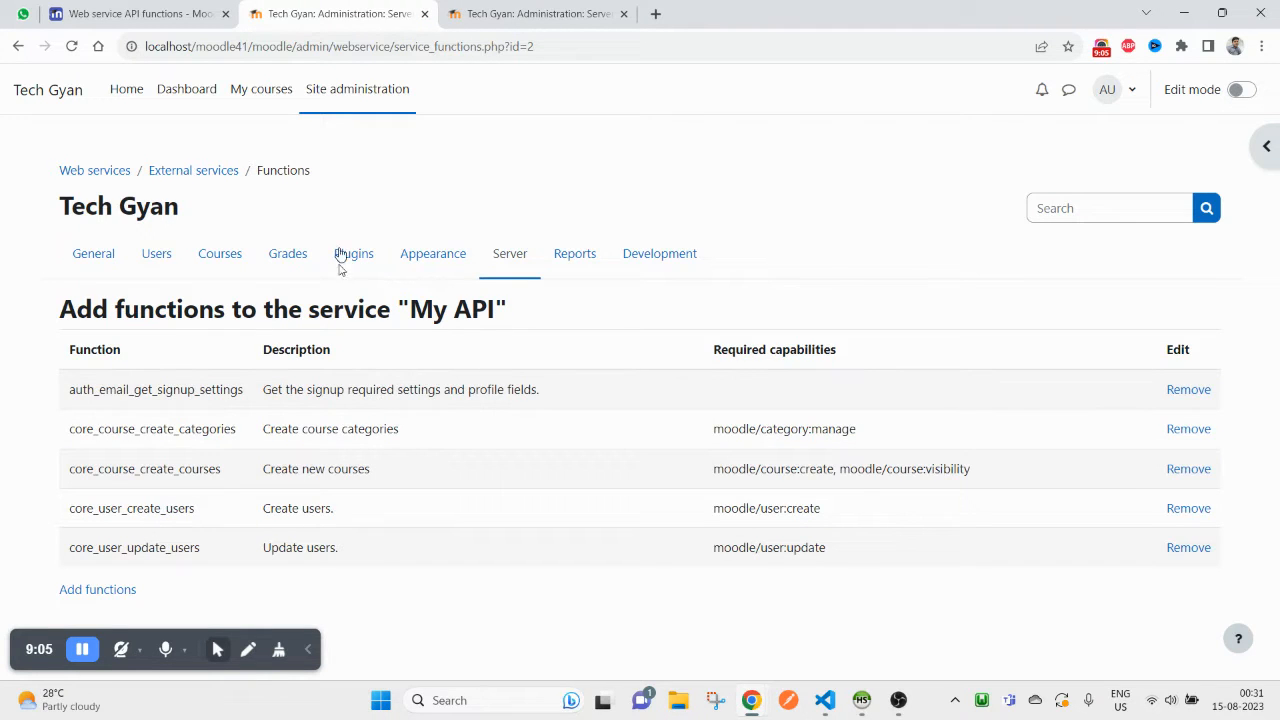
# - Open the Site administrators page from the user permissions section of Site administration
pyautogui.click(181, 7)
pyautogui.click(286, 9)
pyautogui.click(510, 260)
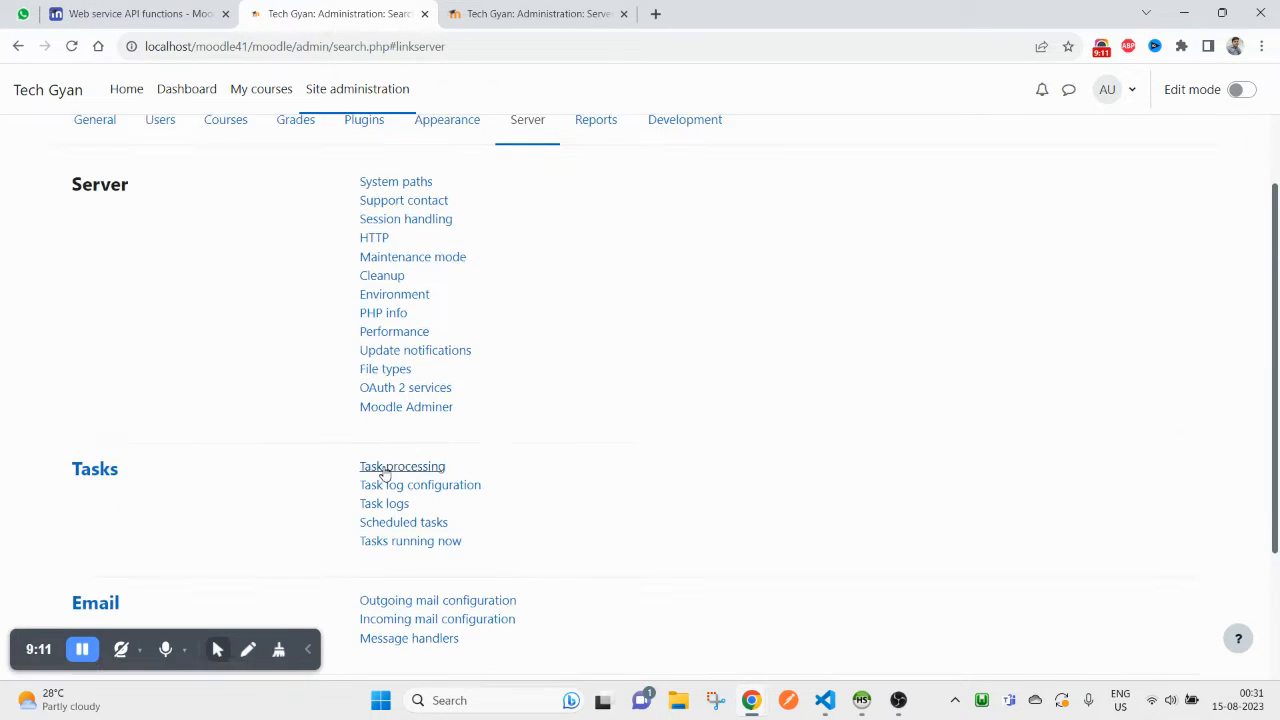
pyautogui.scroll(-2, 386, 468)
pyautogui.scroll(3, 332, 404)
pyautogui.click(170, 232)
pyautogui.scroll(-3, 420, 575)
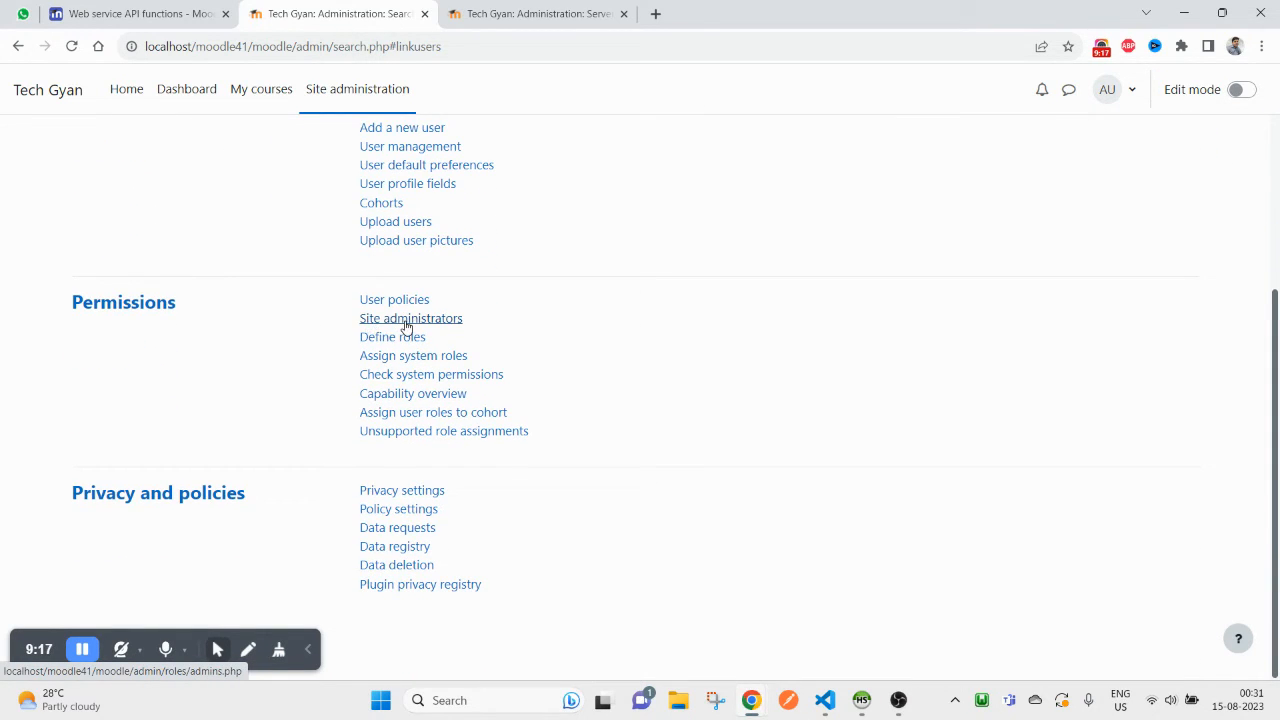
pyautogui.click(404, 326)
pyautogui.scroll(-1, 806, 359)
# - Add api_user as a site administrator and confirm the addition
pyautogui.click(829, 324)
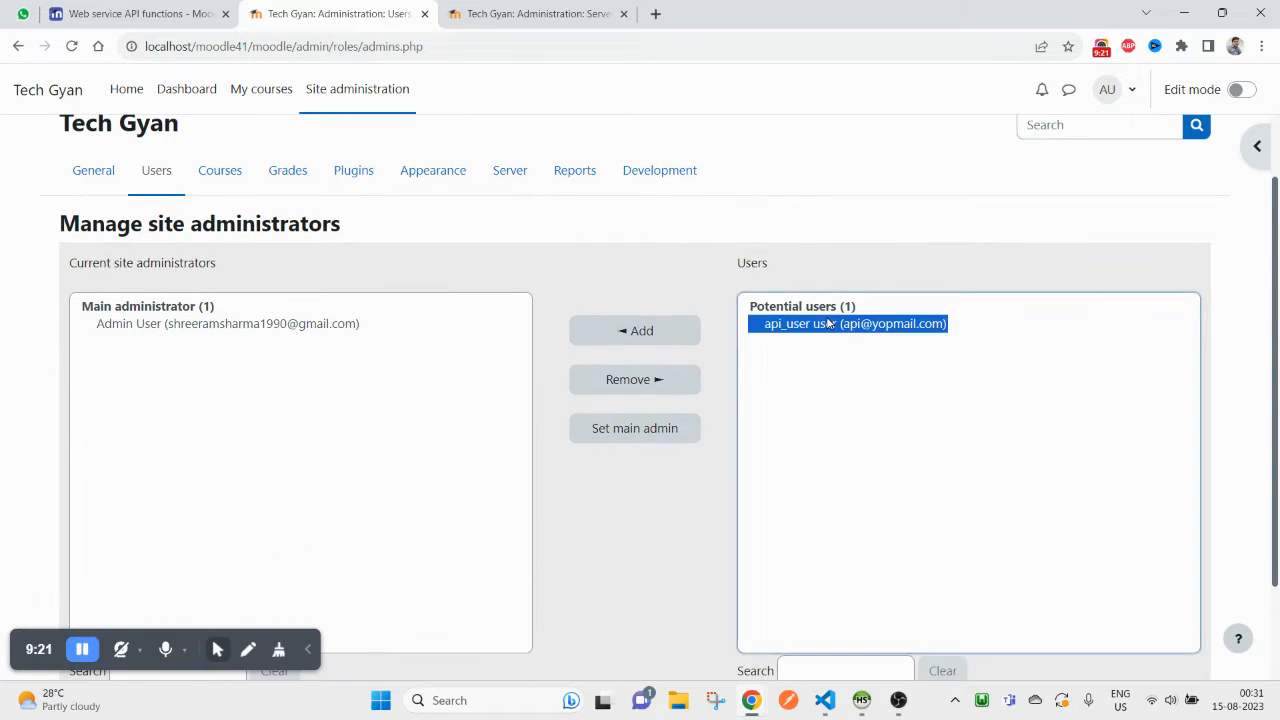
pyautogui.click(633, 338)
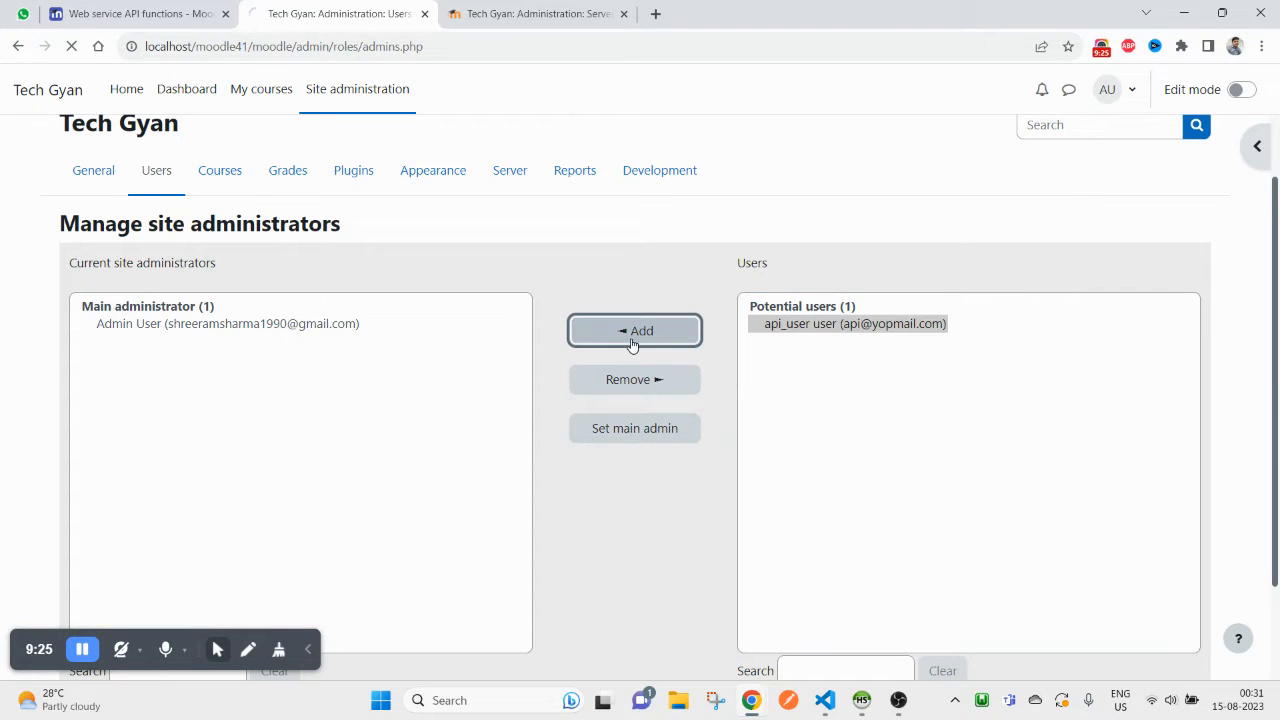
pyautogui.click(800, 510)
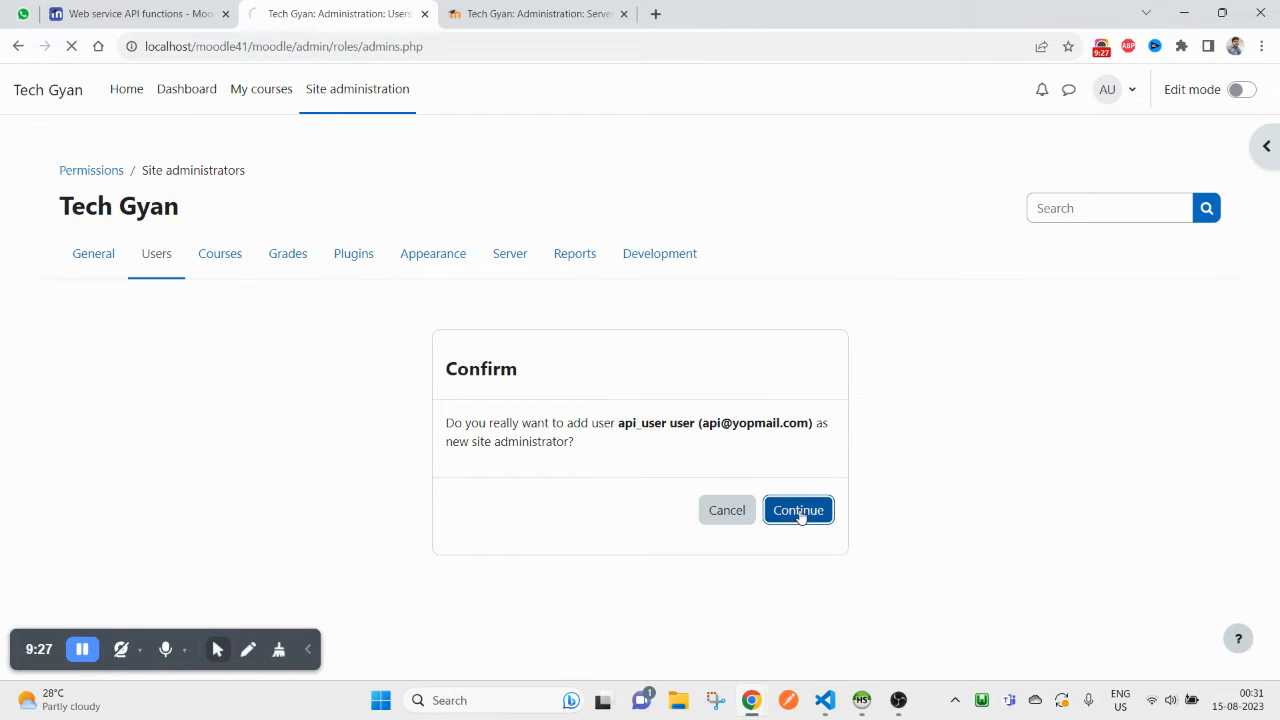
pyautogui.click(233, 449)
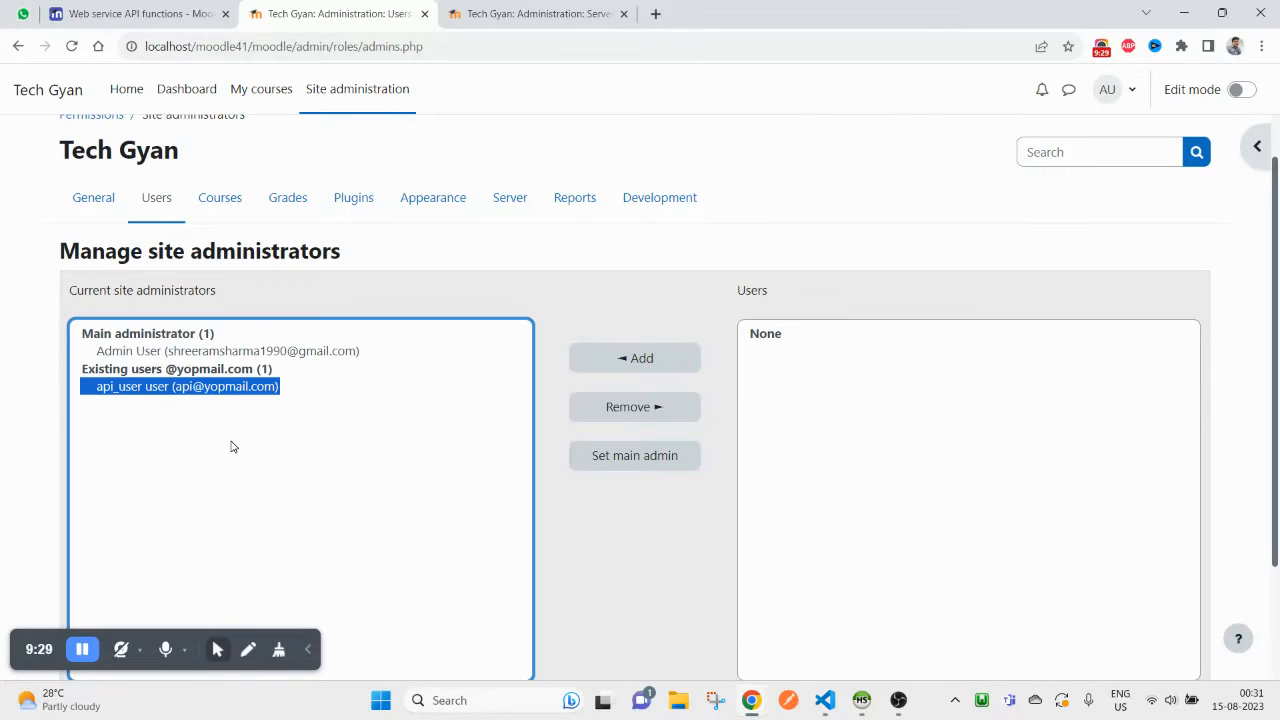
# - Reload Manage tokens, check the api_user token for missing capabilities and return to the site administrators list
pyautogui.click(530, 14)
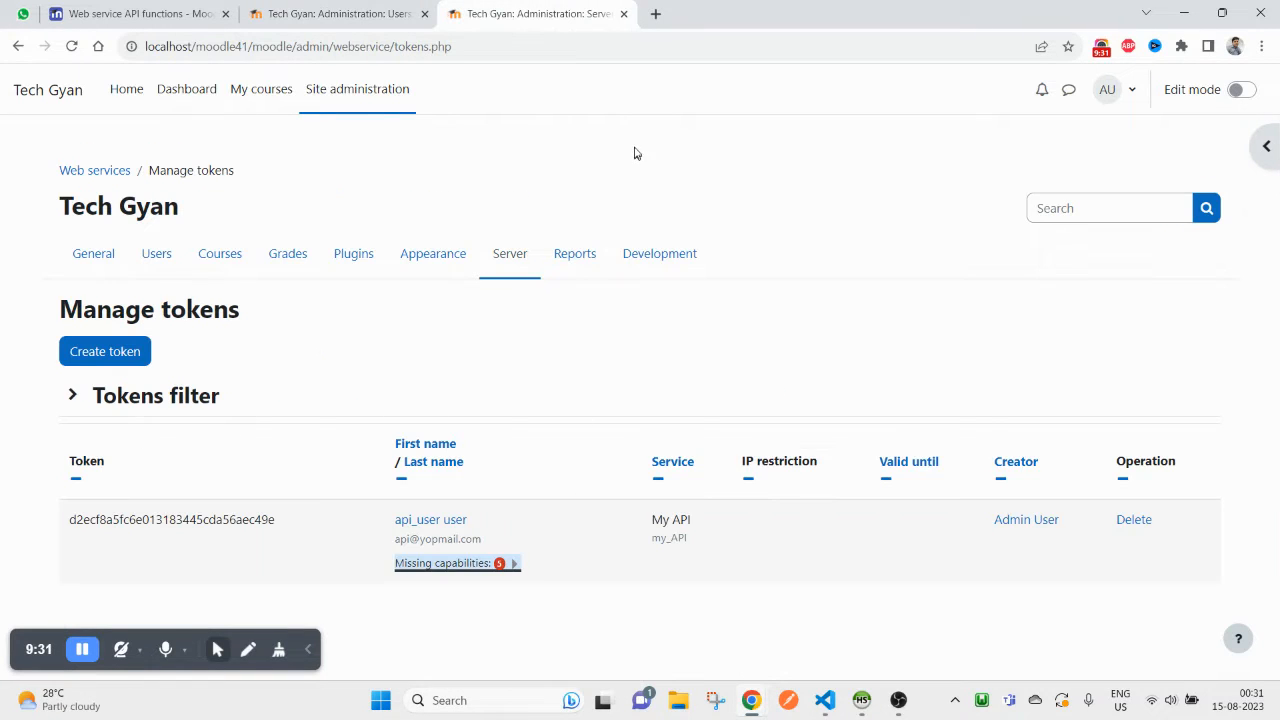
pyautogui.rightClick(634, 152)
pyautogui.click(702, 206)
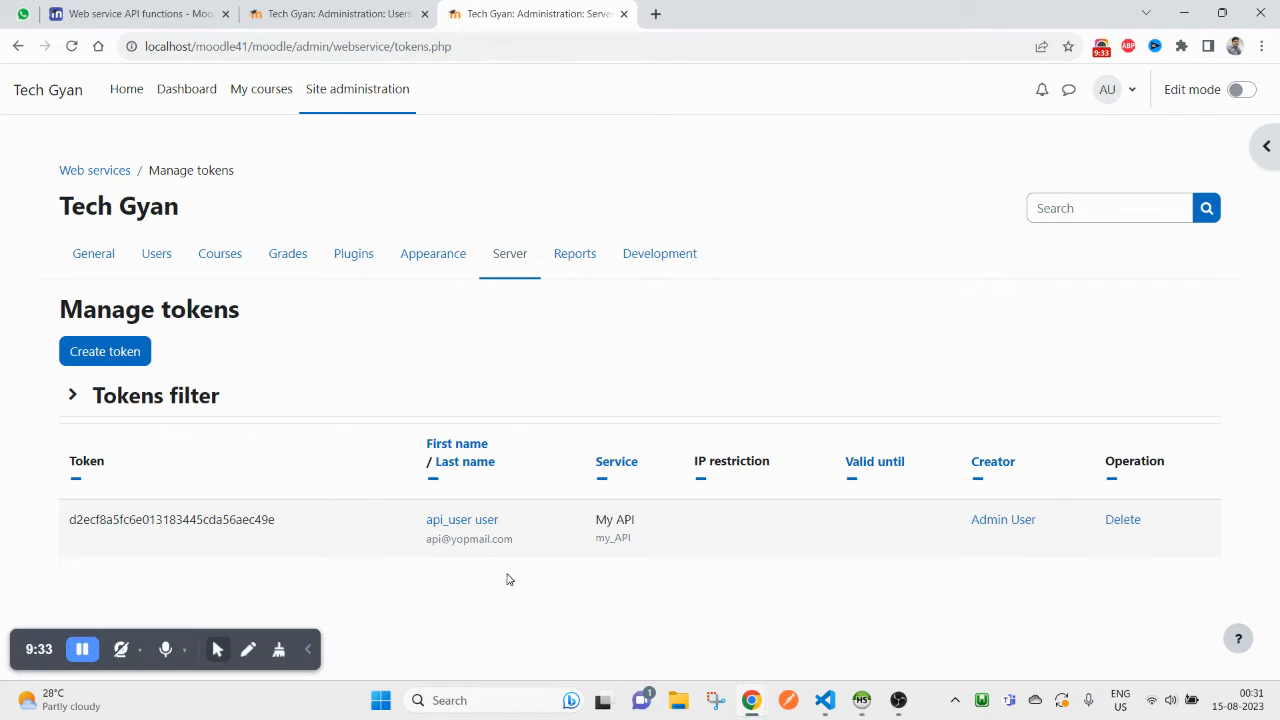
pyautogui.moveTo(510, 539); pyautogui.dragTo(410, 531)
pyautogui.moveTo(512, 539); pyautogui.dragTo(425, 540)
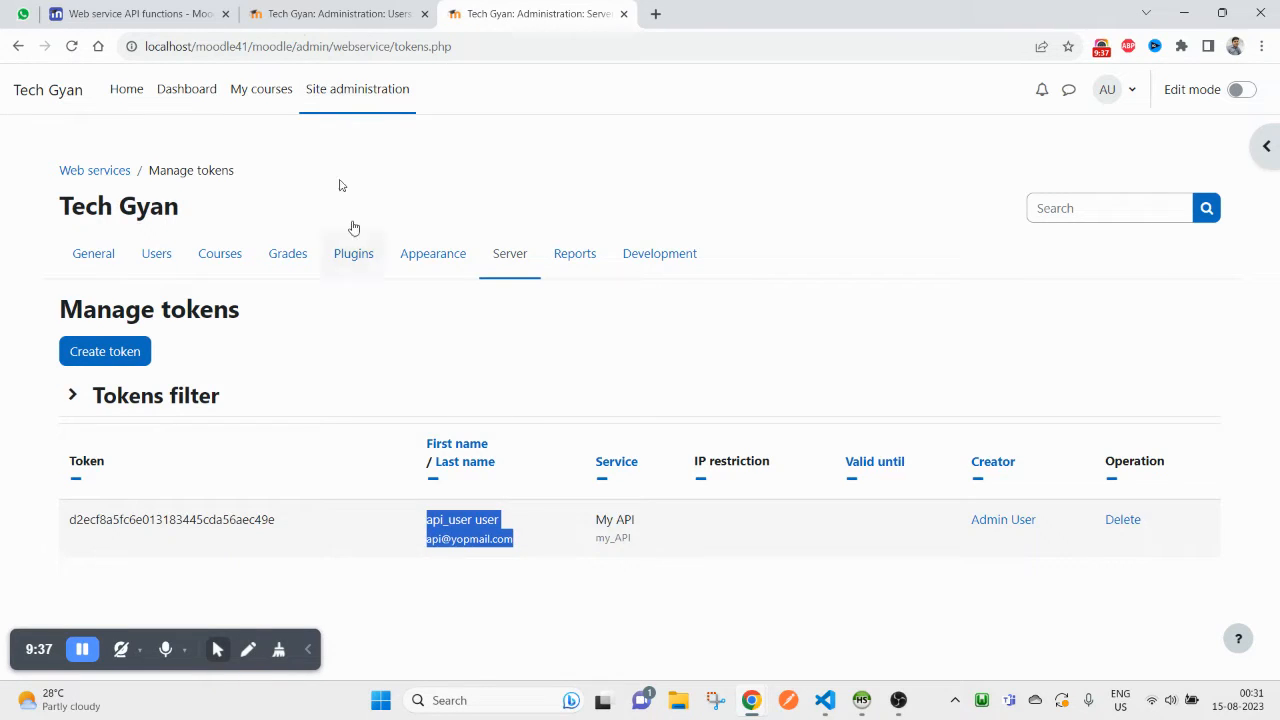
pyautogui.click(340, 13)
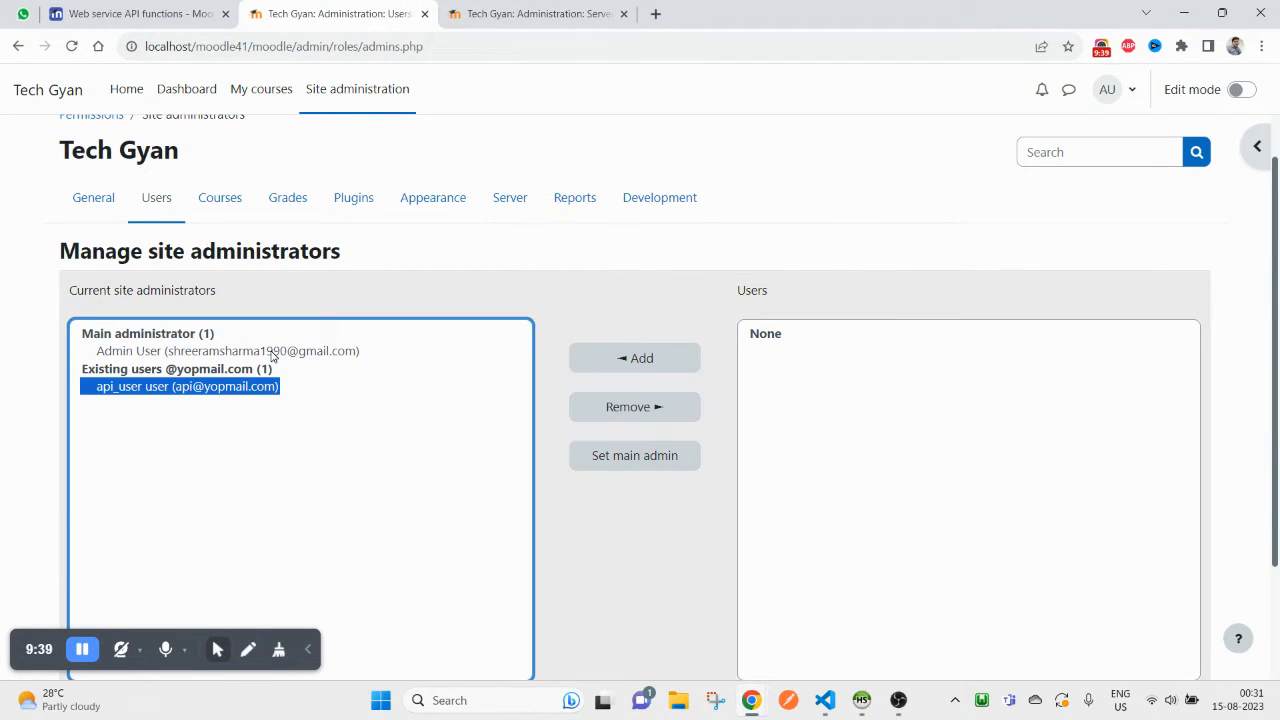
# - Remove api_user from the current site administrators
pyautogui.click(634, 412)
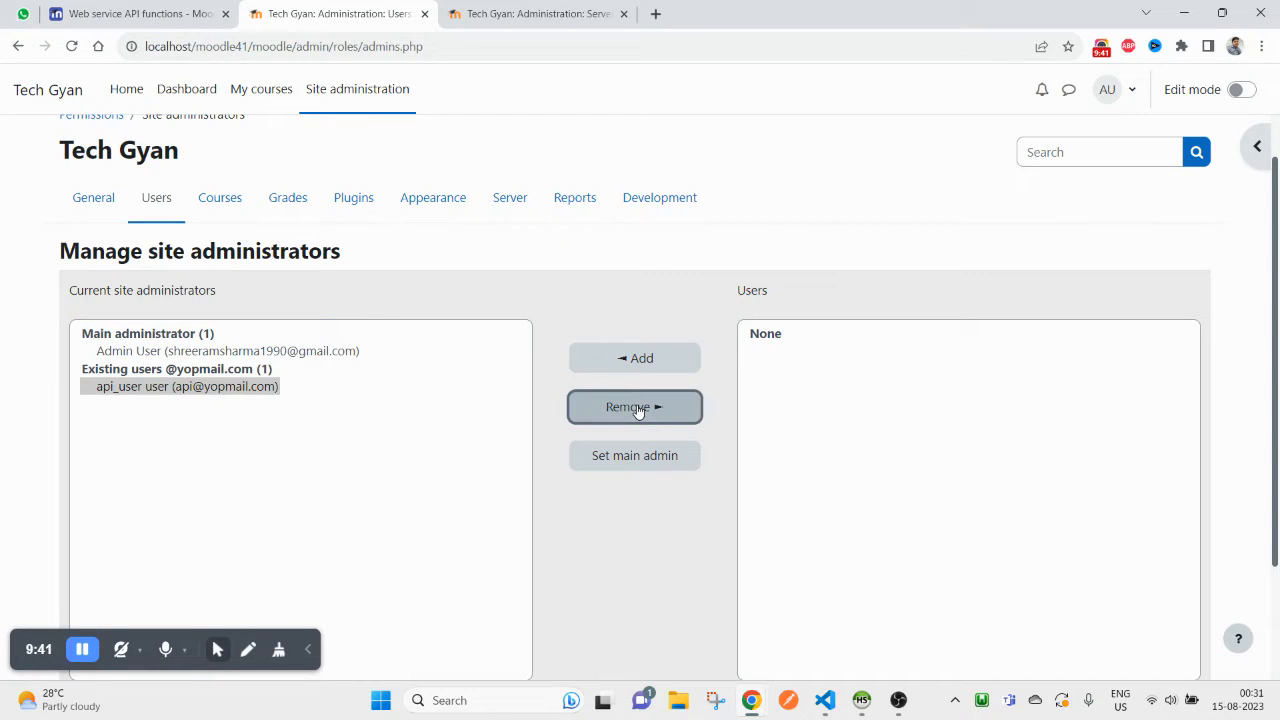
pyautogui.click(620, 418)
# - Open the web services Overview page from Server administration and go to the developer documentation and testing steps
pyautogui.click(517, 11)
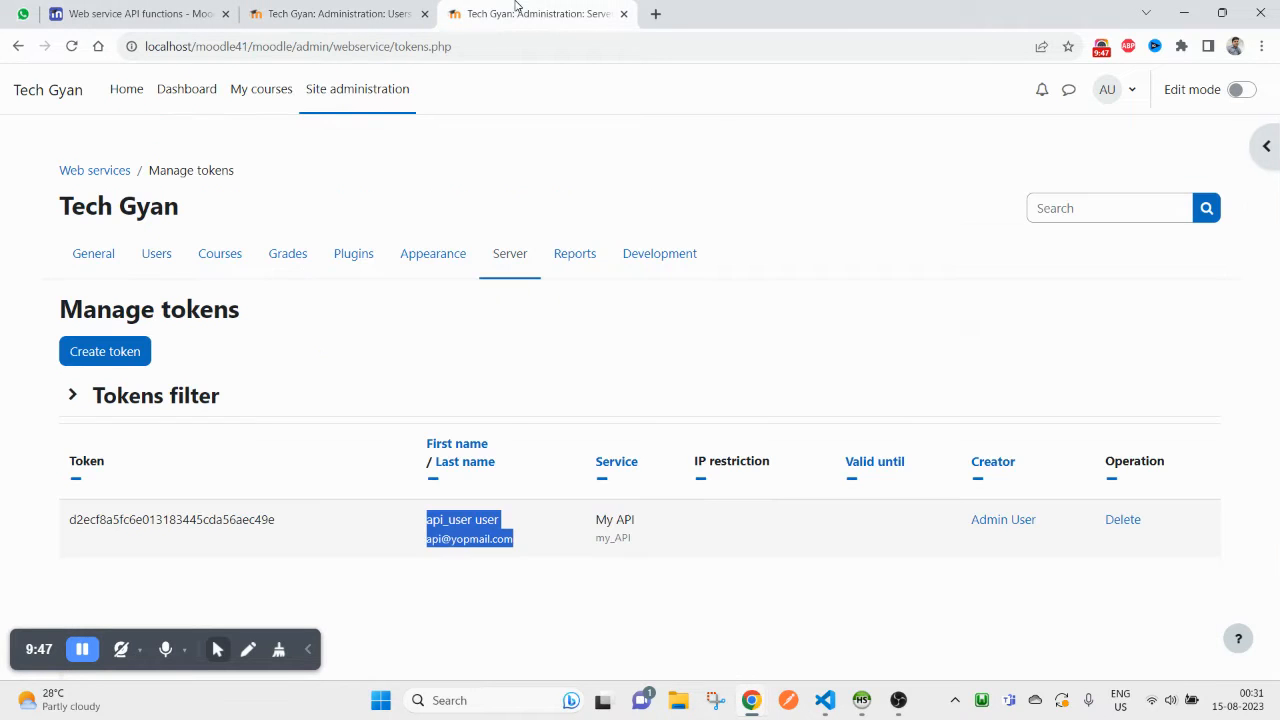
pyautogui.click(508, 253)
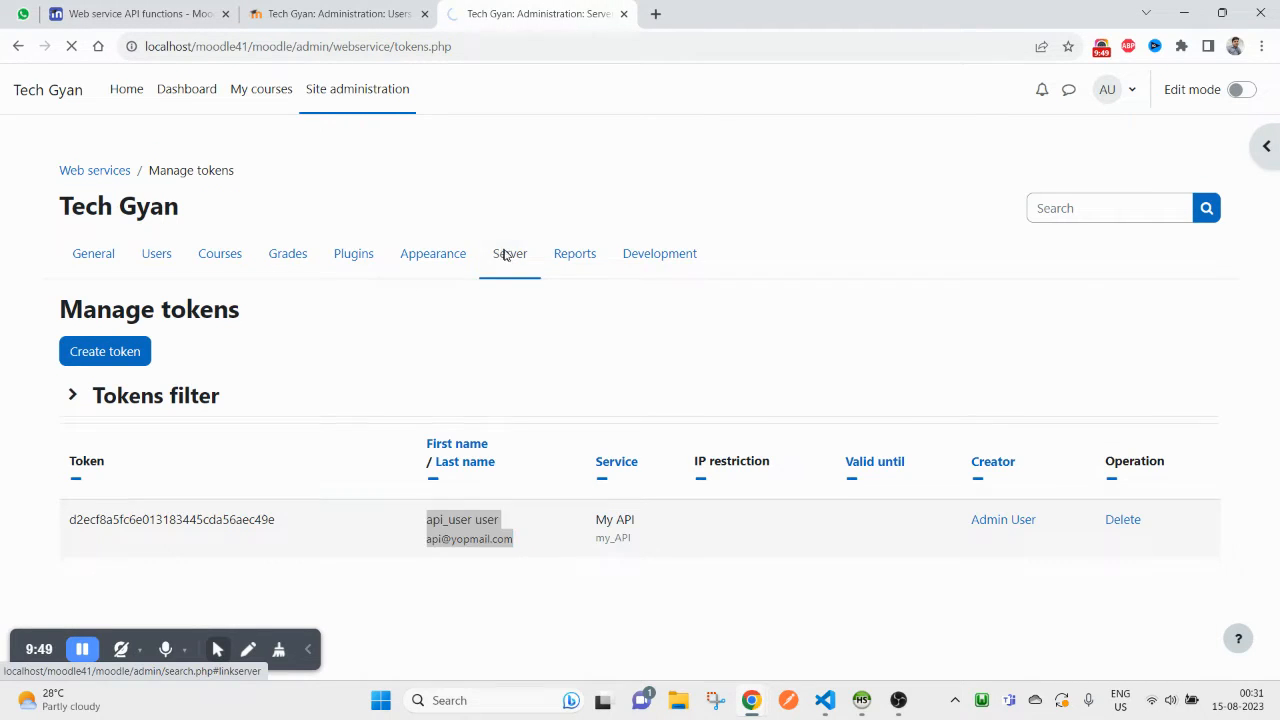
pyautogui.scroll(-2, 309, 445)
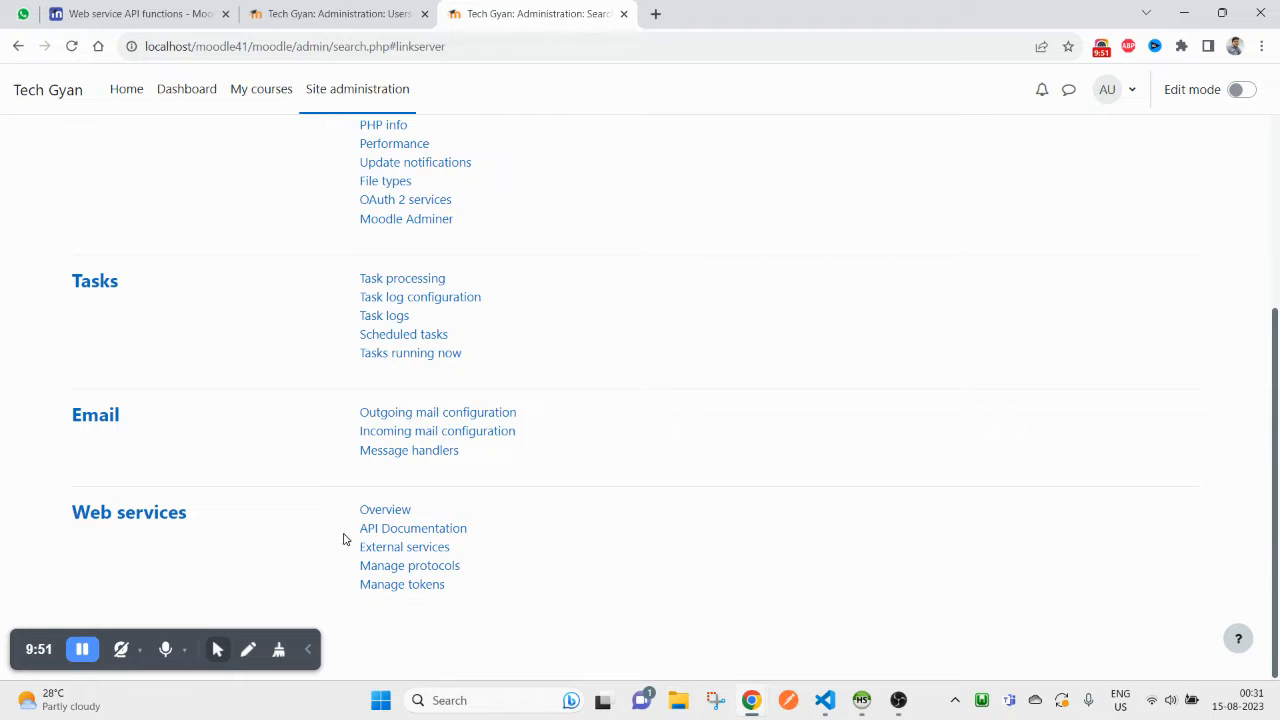
pyautogui.click(385, 509)
pyautogui.scroll(-3, 360, 514)
pyautogui.scroll(-3, 337, 510)
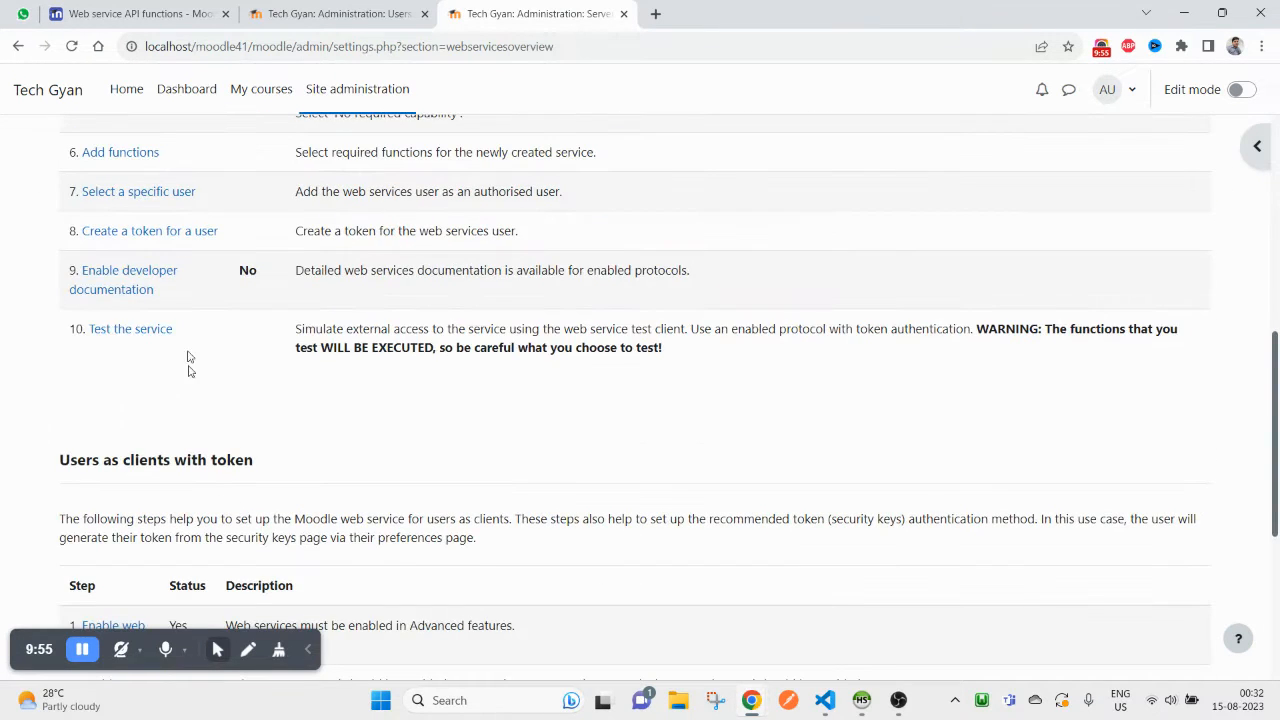
# - Enable web services documentation from the overview's developer documentation step and save the changes
pyautogui.click(145, 281)
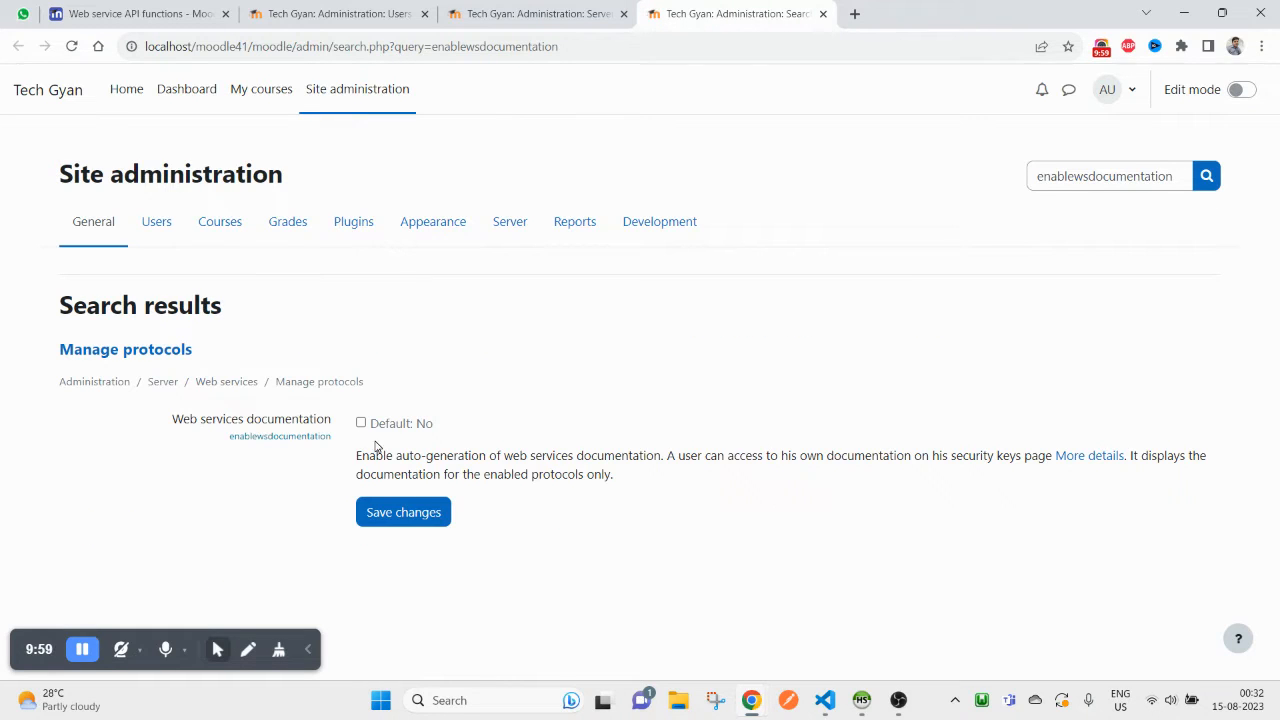
pyautogui.click(362, 423)
pyautogui.click(393, 514)
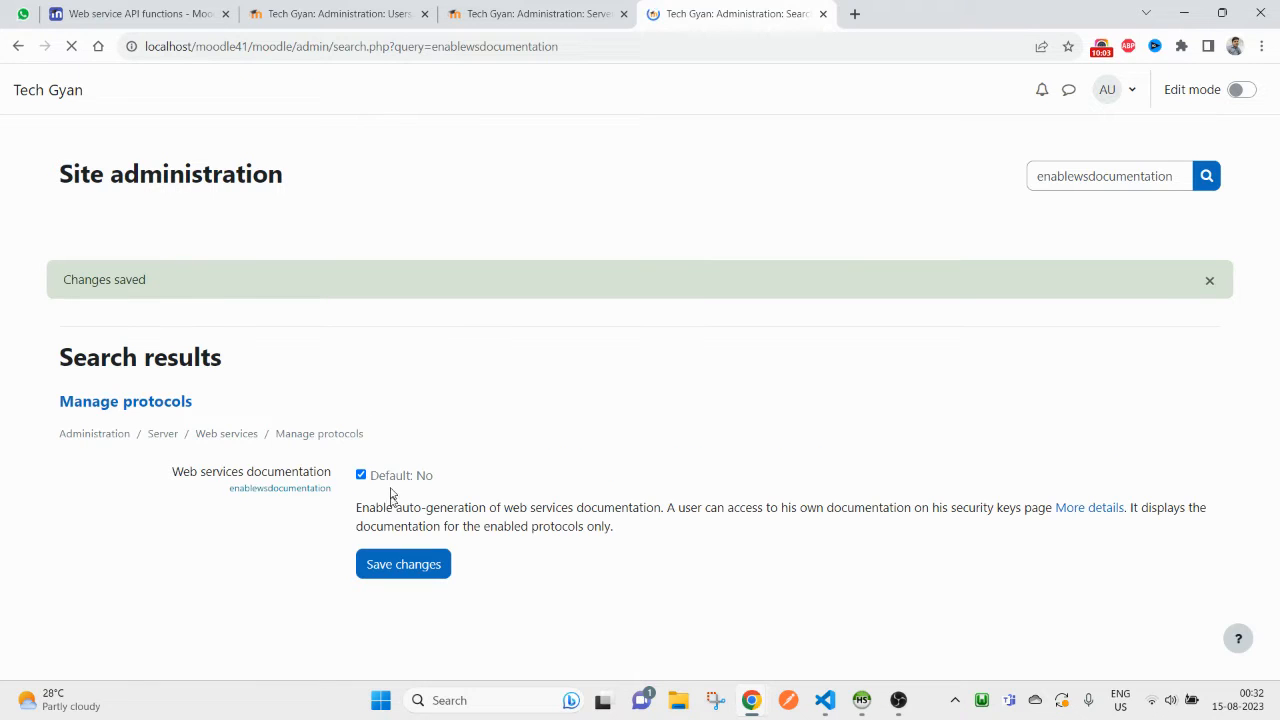
# - Return to the web services overview, follow its step for selecting a specific user and open the My API service for editing
pyautogui.click(476, 5)
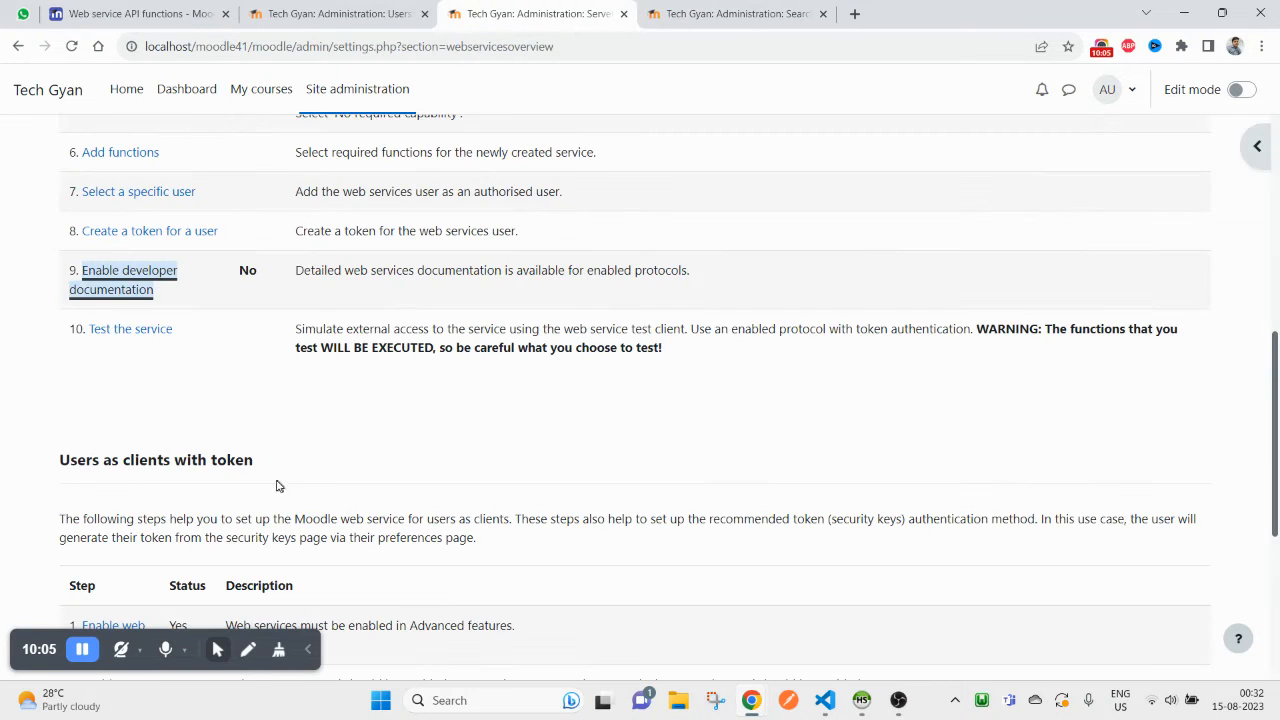
pyautogui.click(228, 402)
pyautogui.scroll(-2, 185, 447)
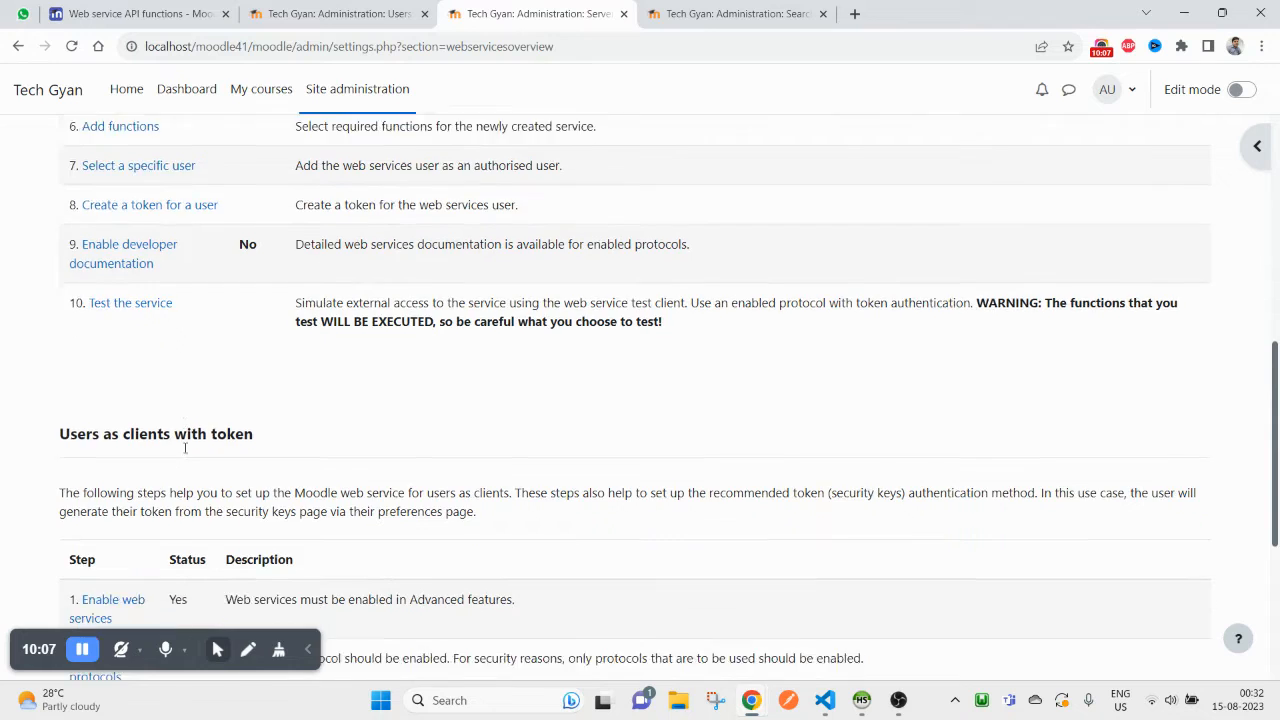
pyautogui.scroll(4, 183, 440)
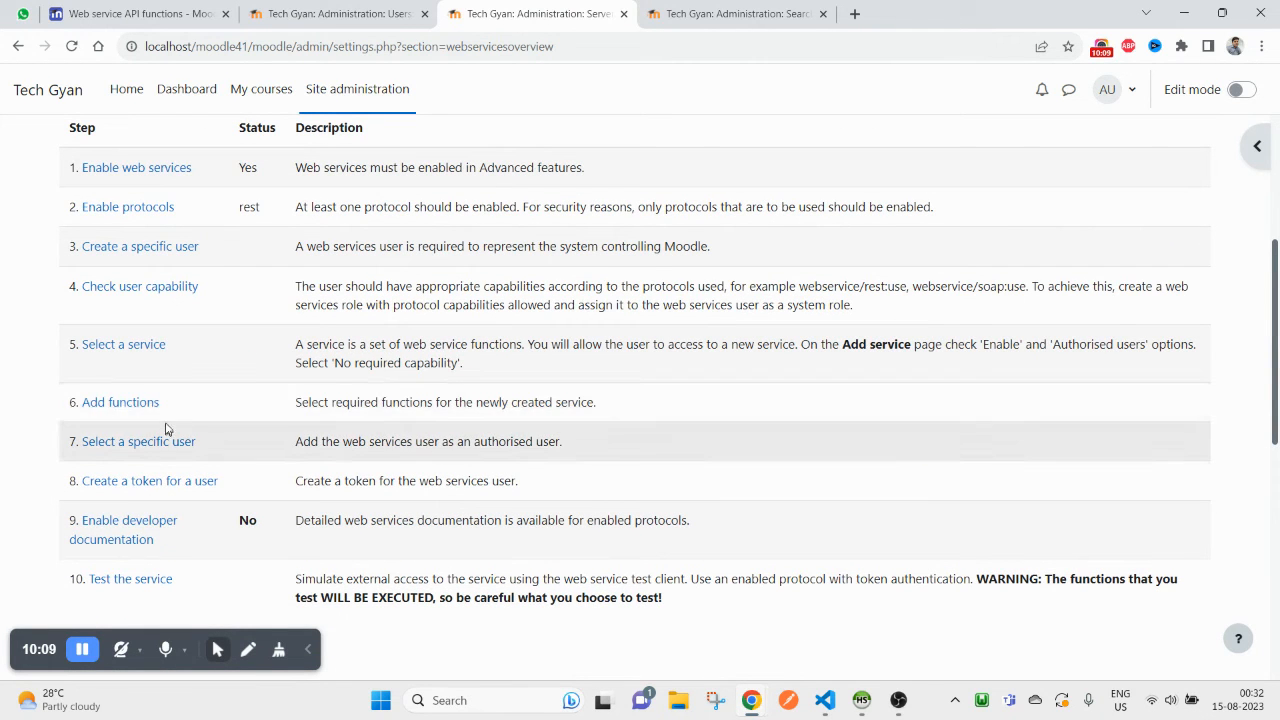
pyautogui.click(157, 449)
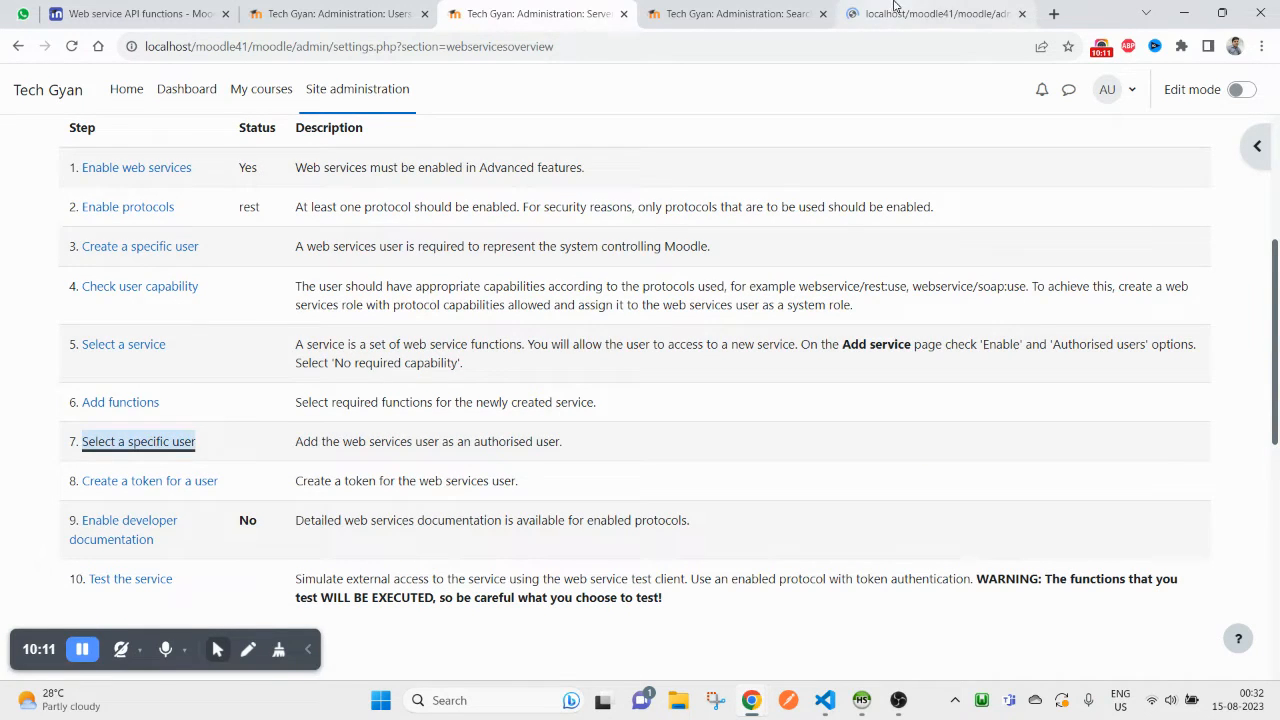
pyautogui.click(900, 13)
pyautogui.scroll(-1, 620, 580)
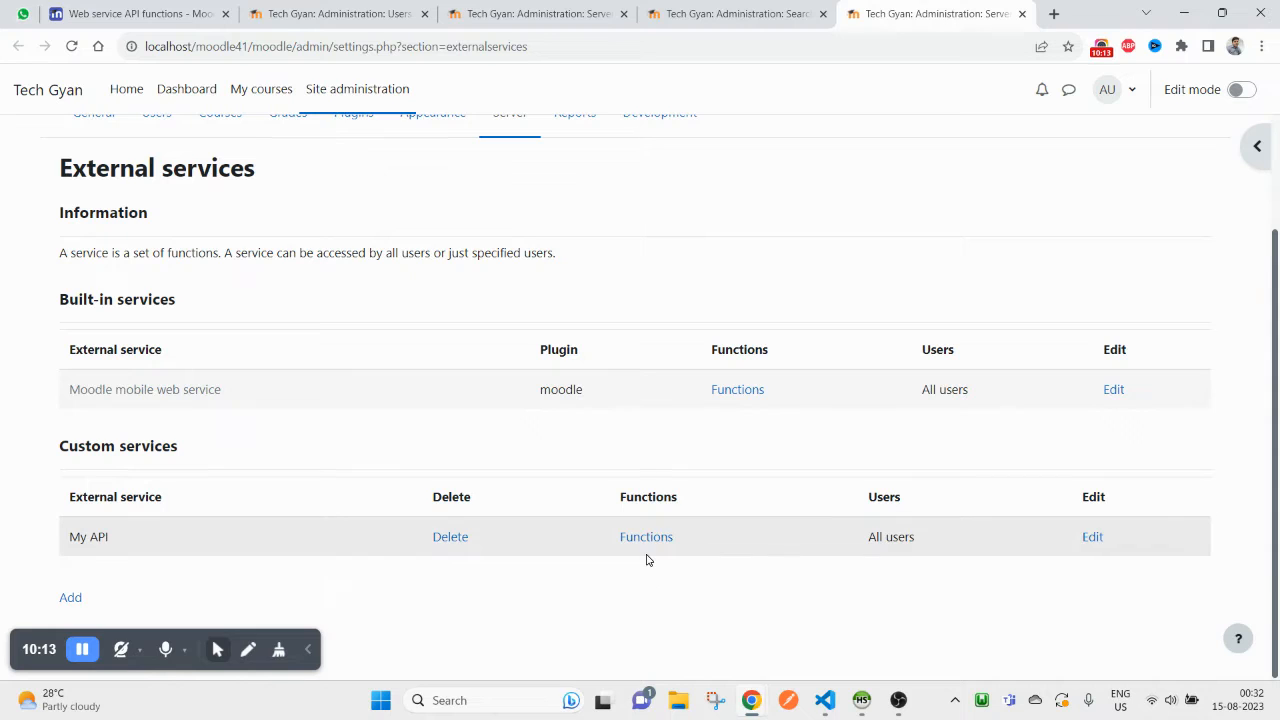
pyautogui.click(1098, 537)
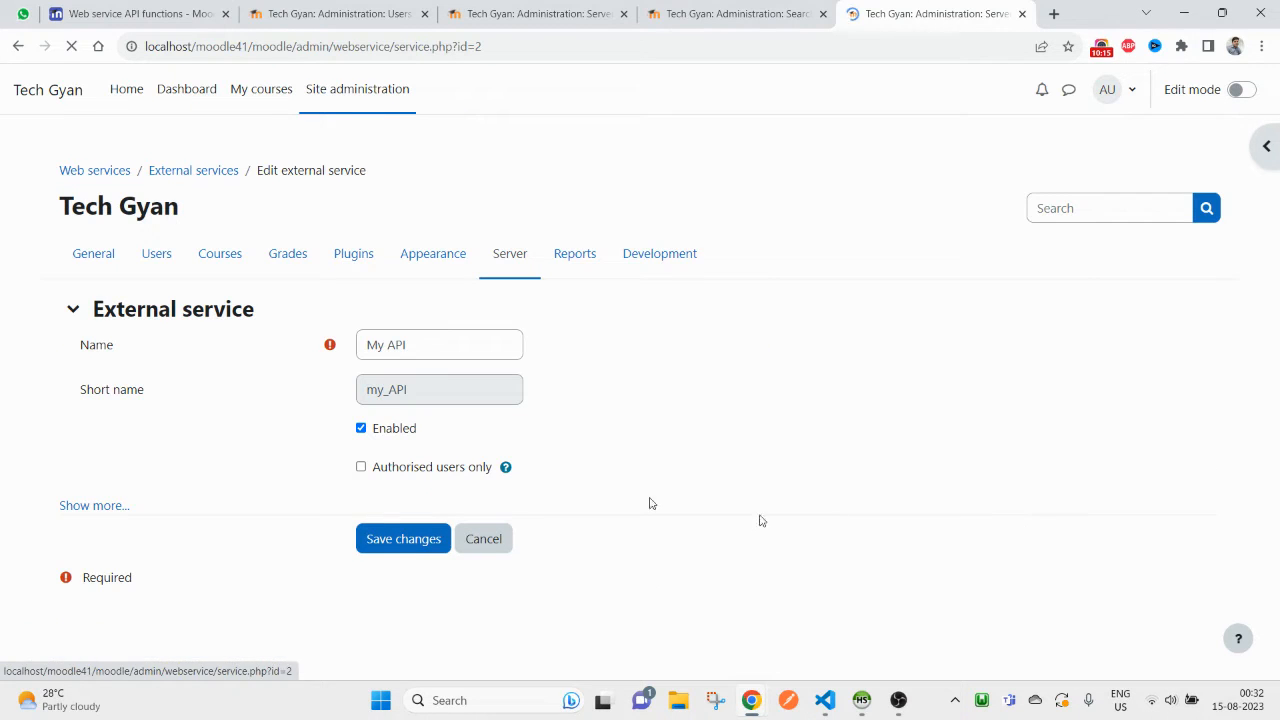
# - Inspect My API's additional settings and required capability choices, then go back to External services without saving
pyautogui.click(110, 507)
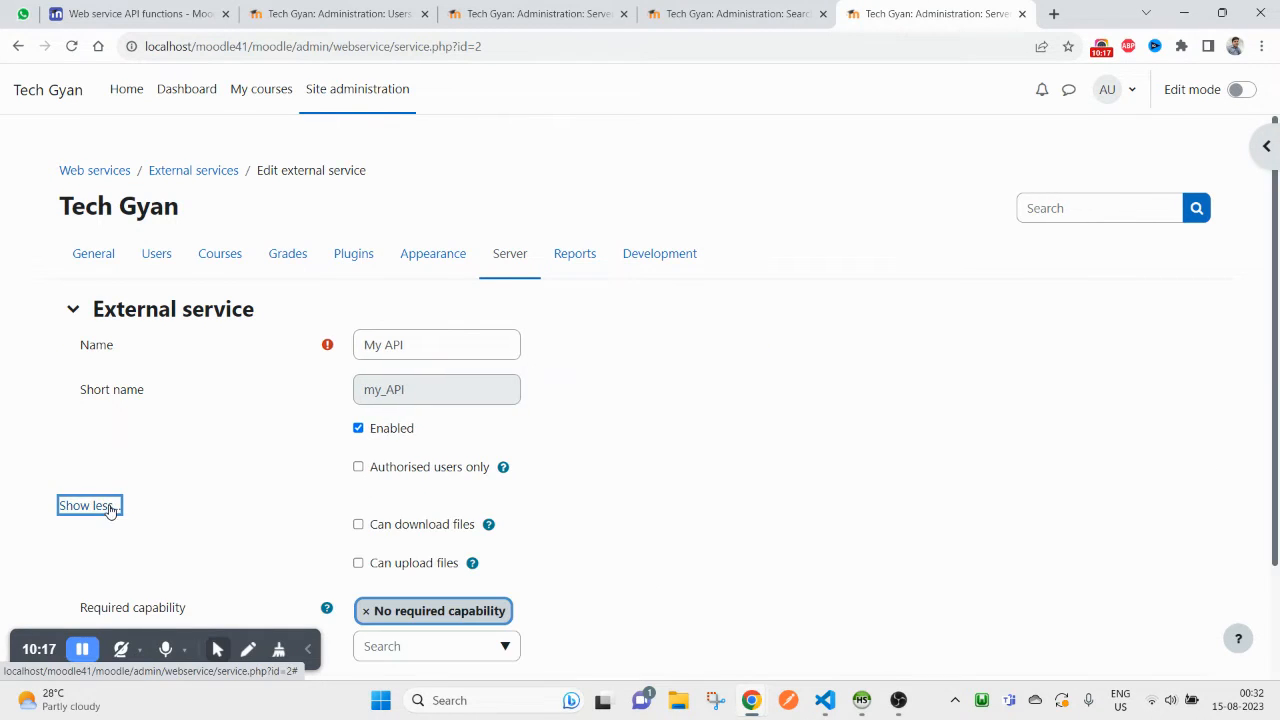
pyautogui.scroll(-2, 110, 507)
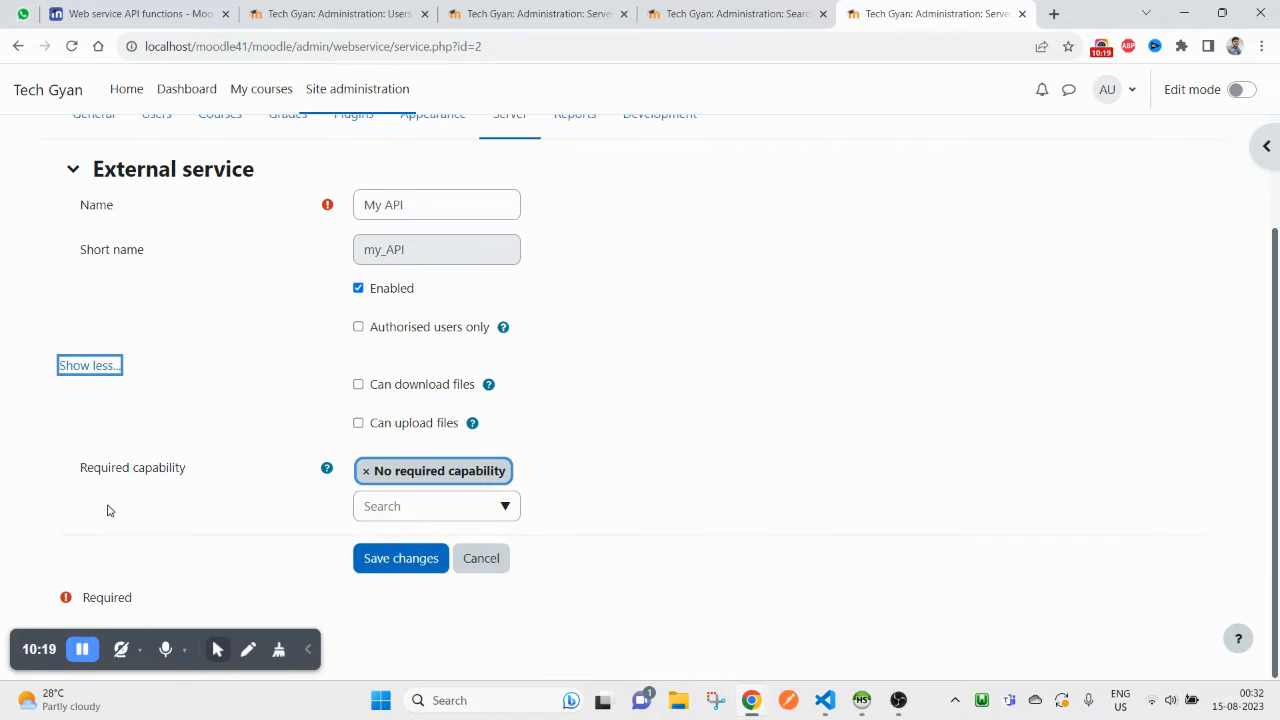
pyautogui.click(504, 509)
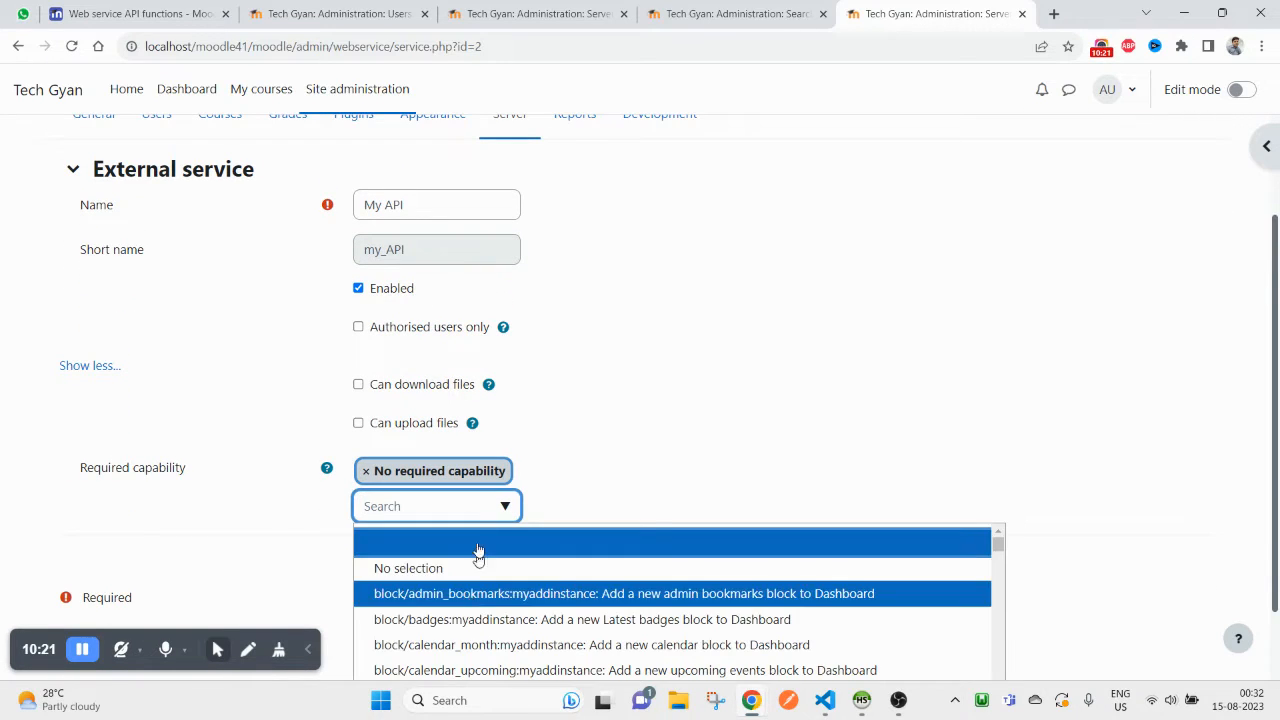
pyautogui.click(254, 484)
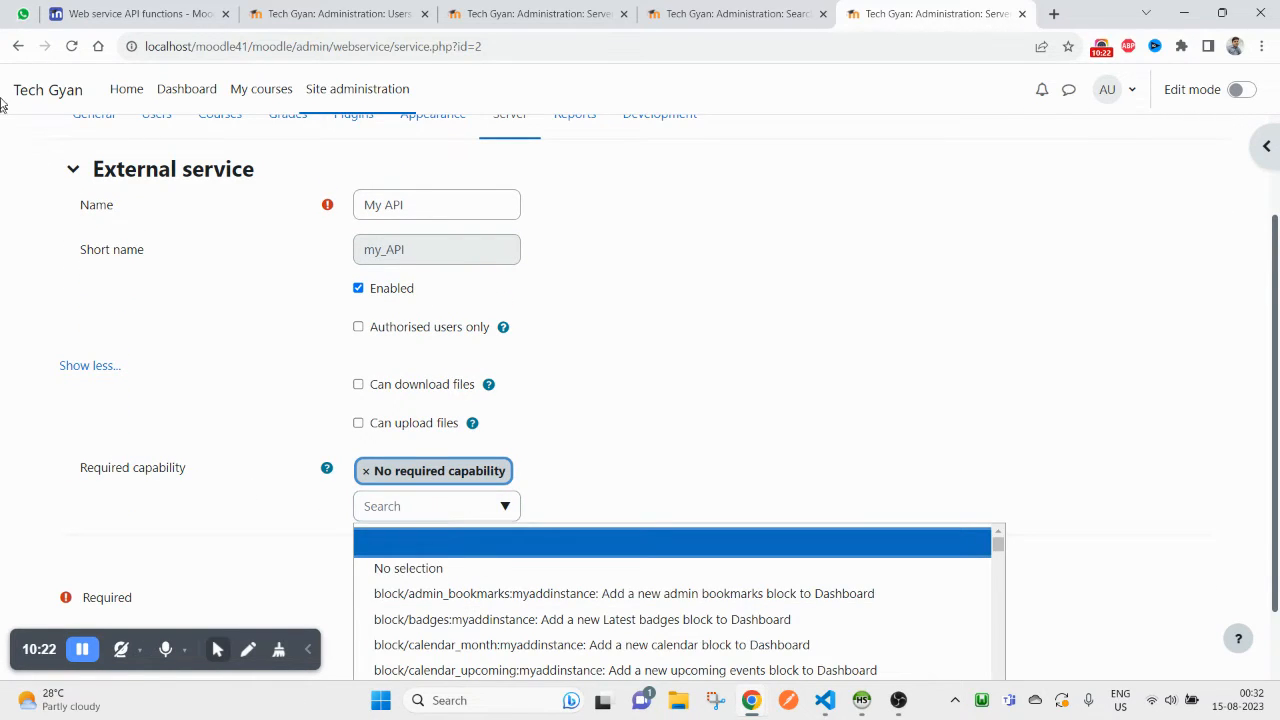
pyautogui.click(18, 46)
pyautogui.scroll(1, 472, 512)
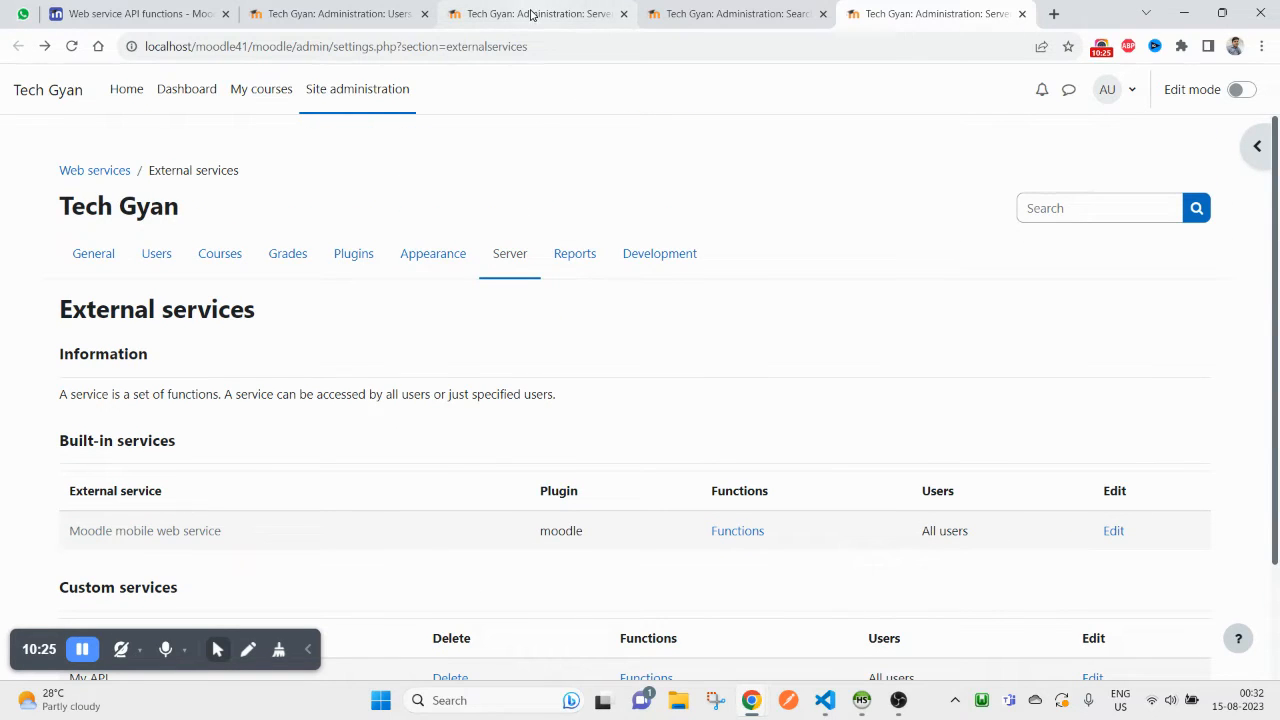
# - Close the documentation setting and External services pages and return to the web services overview
pyautogui.click(320, 8)
pyautogui.click(495, 9)
pyautogui.scroll(3, 286, 478)
pyautogui.scroll(-2, 286, 476)
pyautogui.click(790, 8)
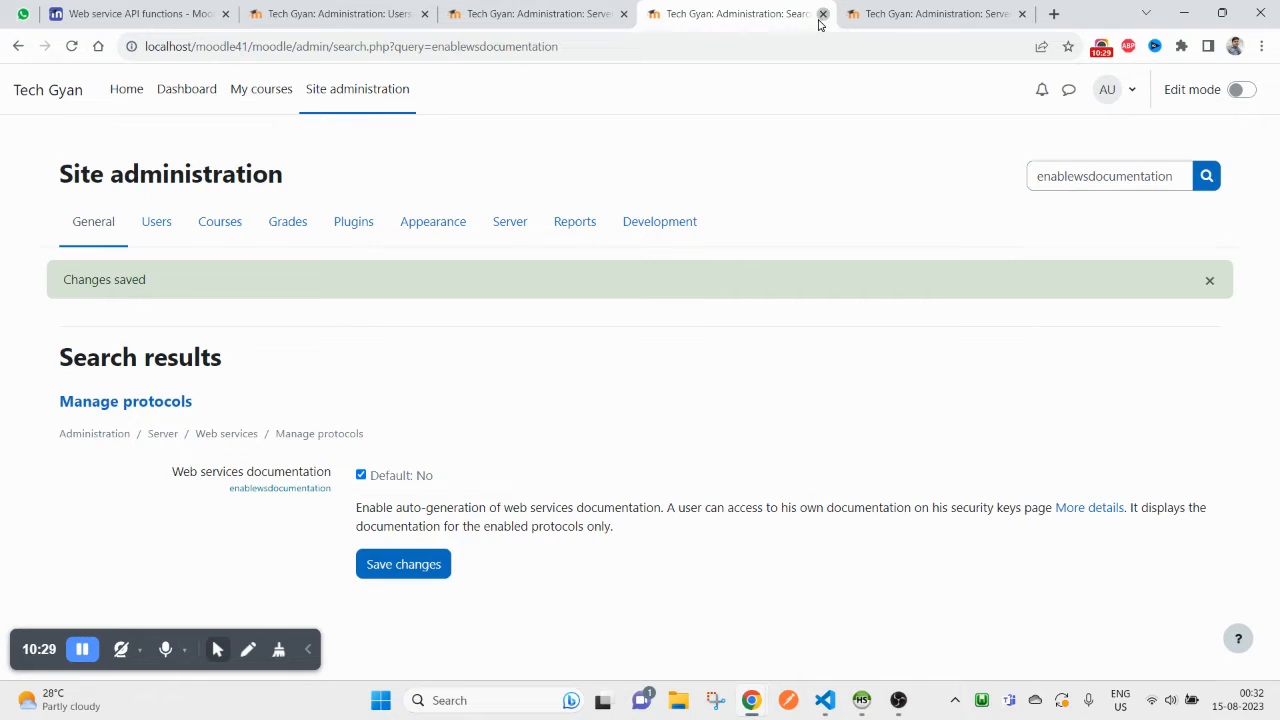
pyautogui.click(822, 13)
pyautogui.click(822, 13)
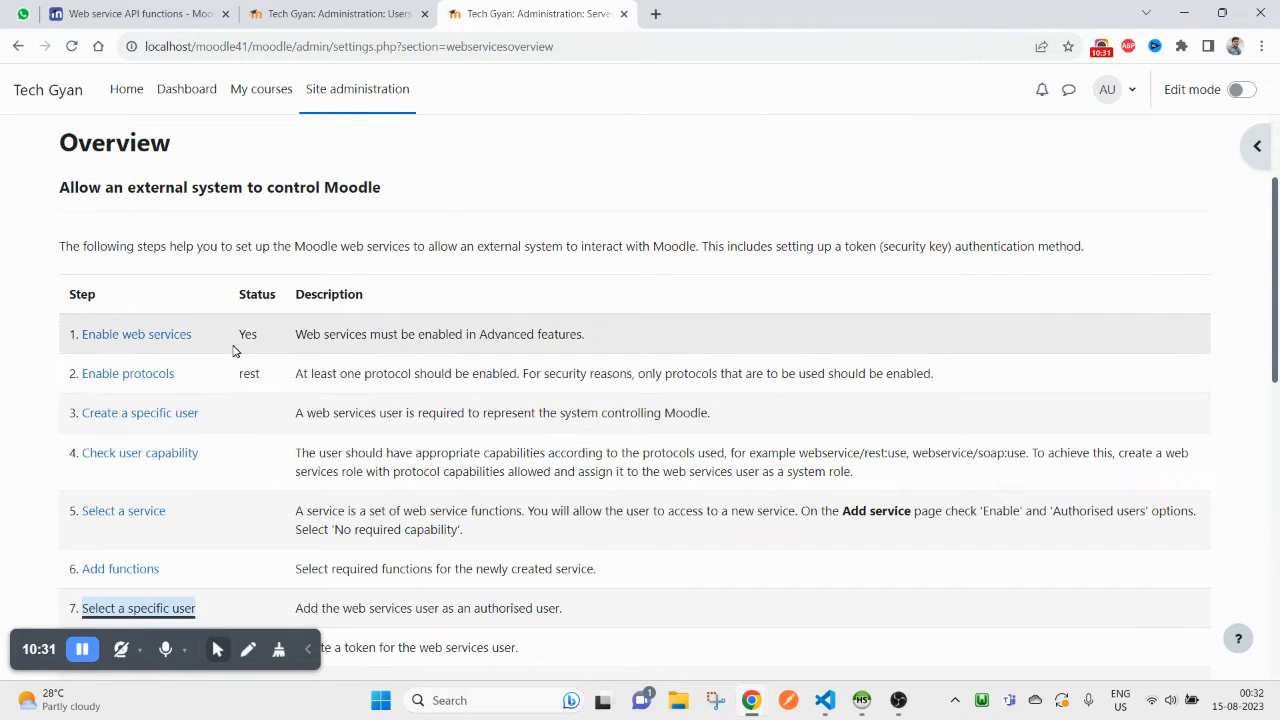
# - Review the overview's steps for enabling web services, enabling protocols and creating a specific user
pyautogui.doubleClick(236, 347)
pyautogui.tripleClick(193, 352)
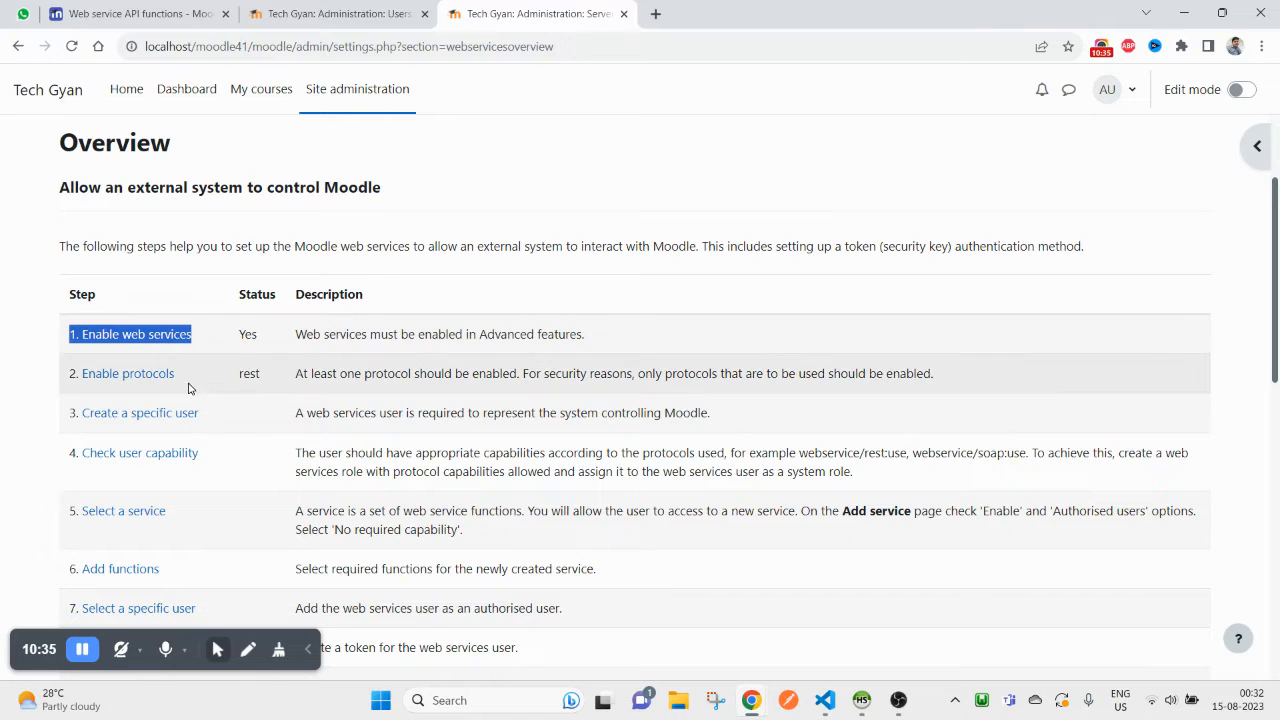
pyautogui.tripleClick(190, 389)
pyautogui.scroll(-1, 261, 383)
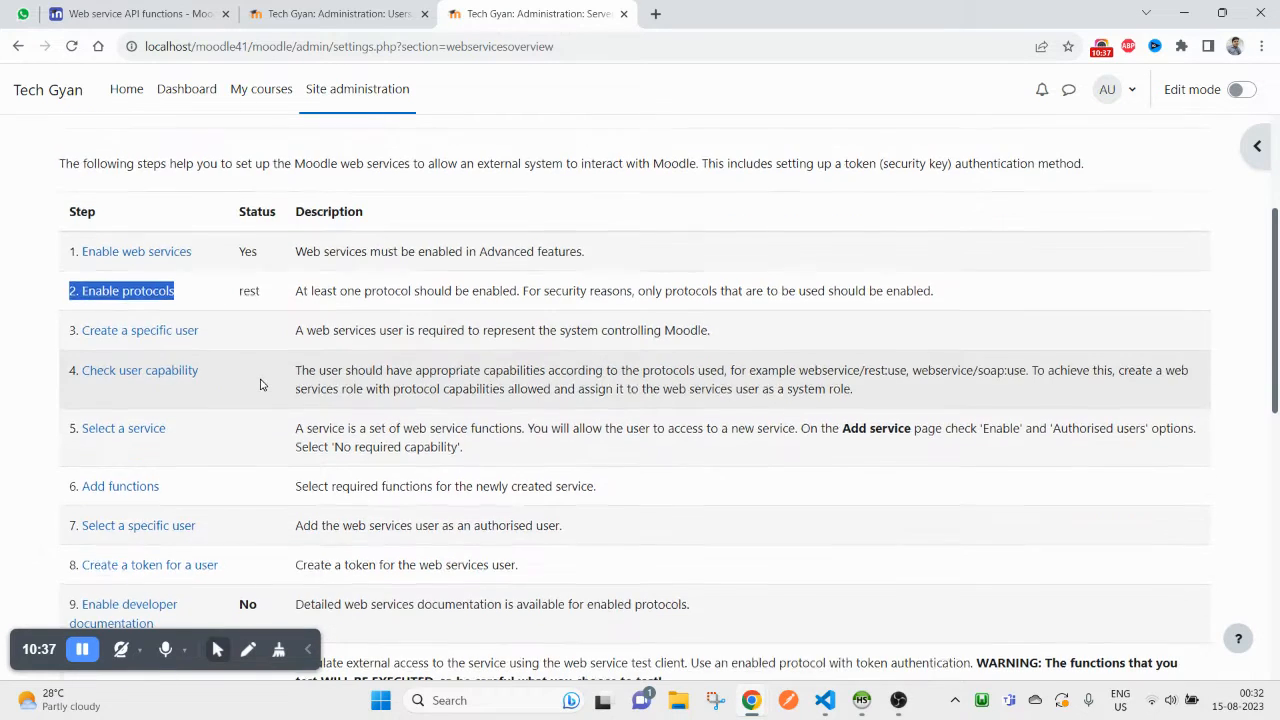
pyautogui.doubleClick(176, 345)
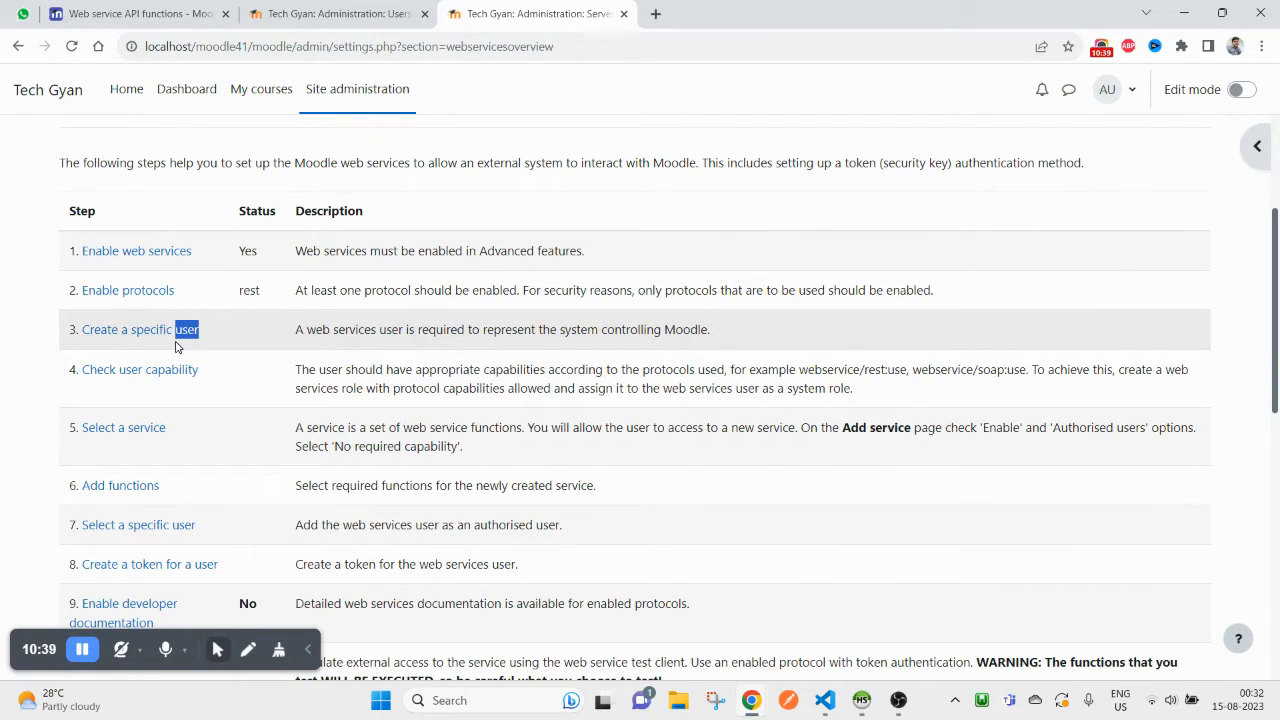
# - Open the new user form from the overview's Create a specific user step, look through its fields and close it
pyautogui.click(137, 331)
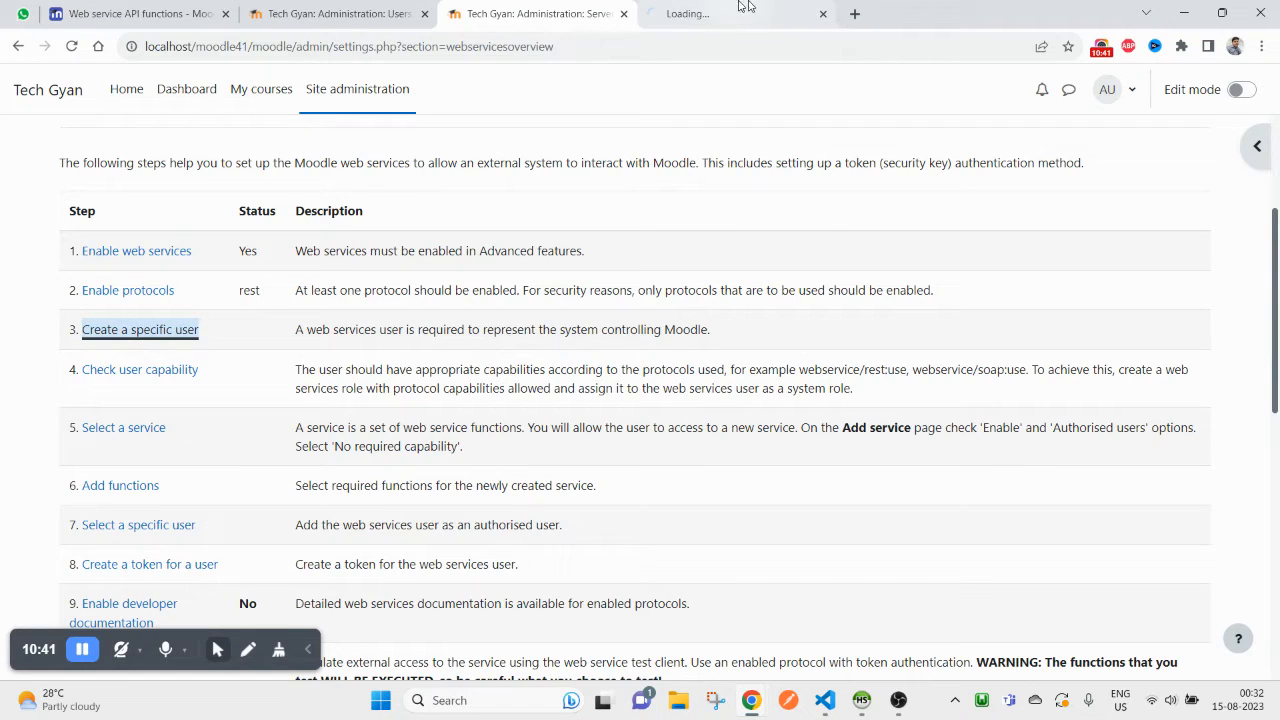
pyautogui.scroll(-6, 637, 510)
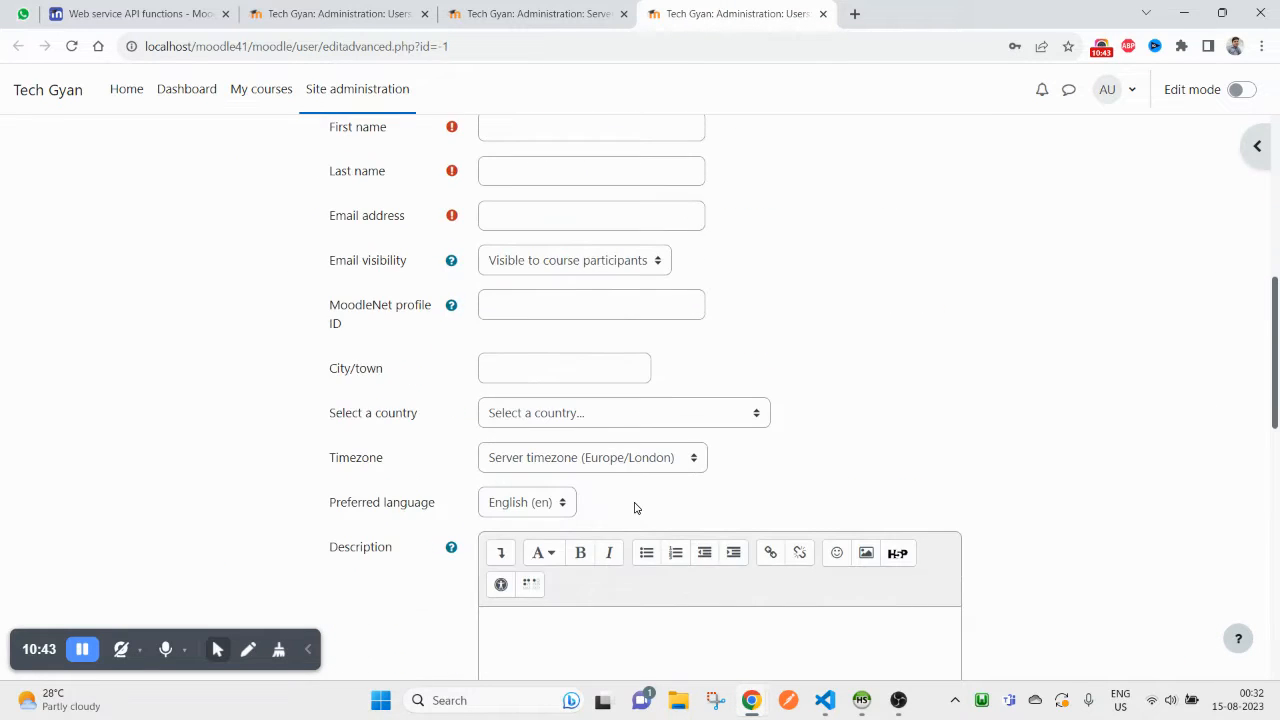
pyautogui.scroll(-8, 634, 508)
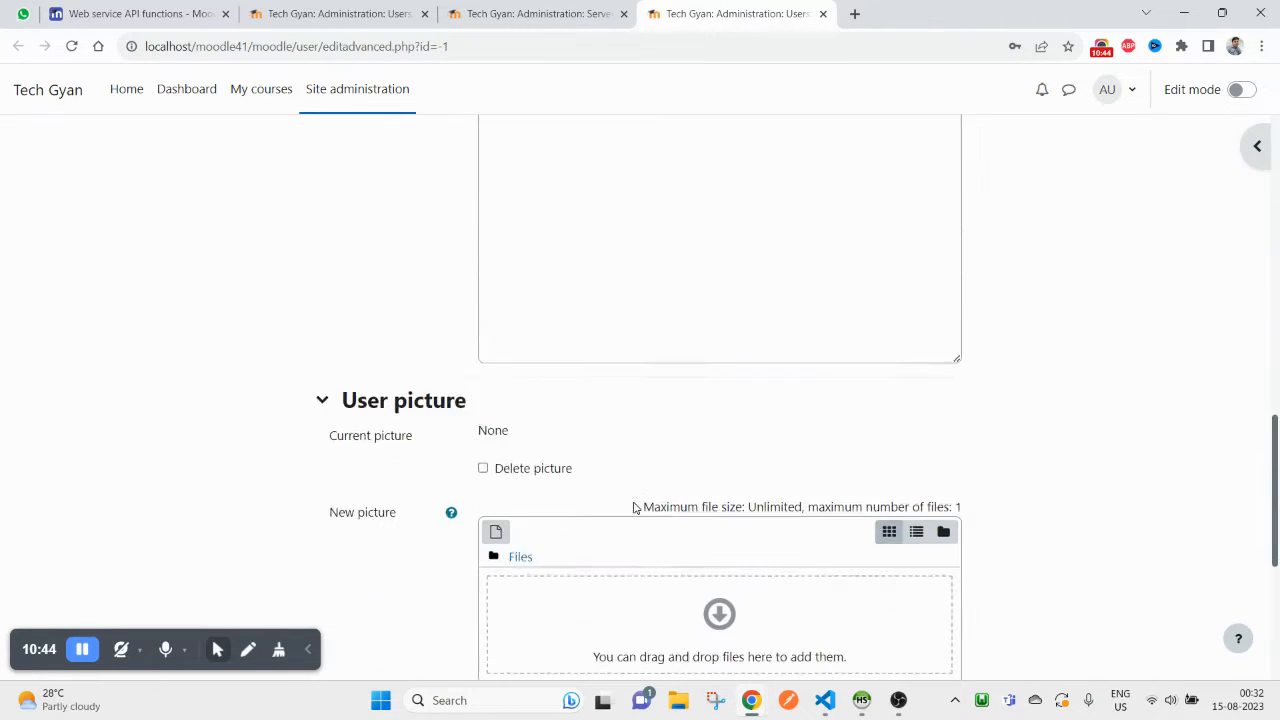
pyautogui.click(821, 14)
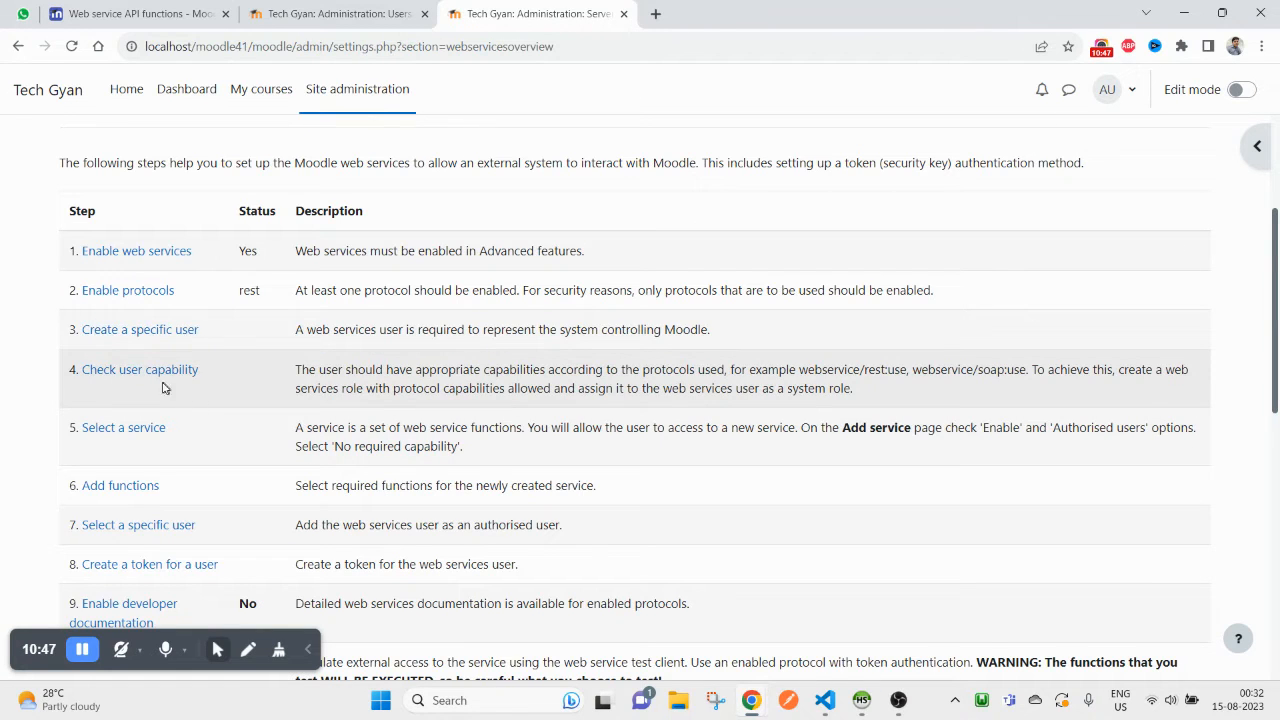
# - Open Check system permissions from the overview's Check user capability step and compare it with the overview
pyautogui.click(144, 378)
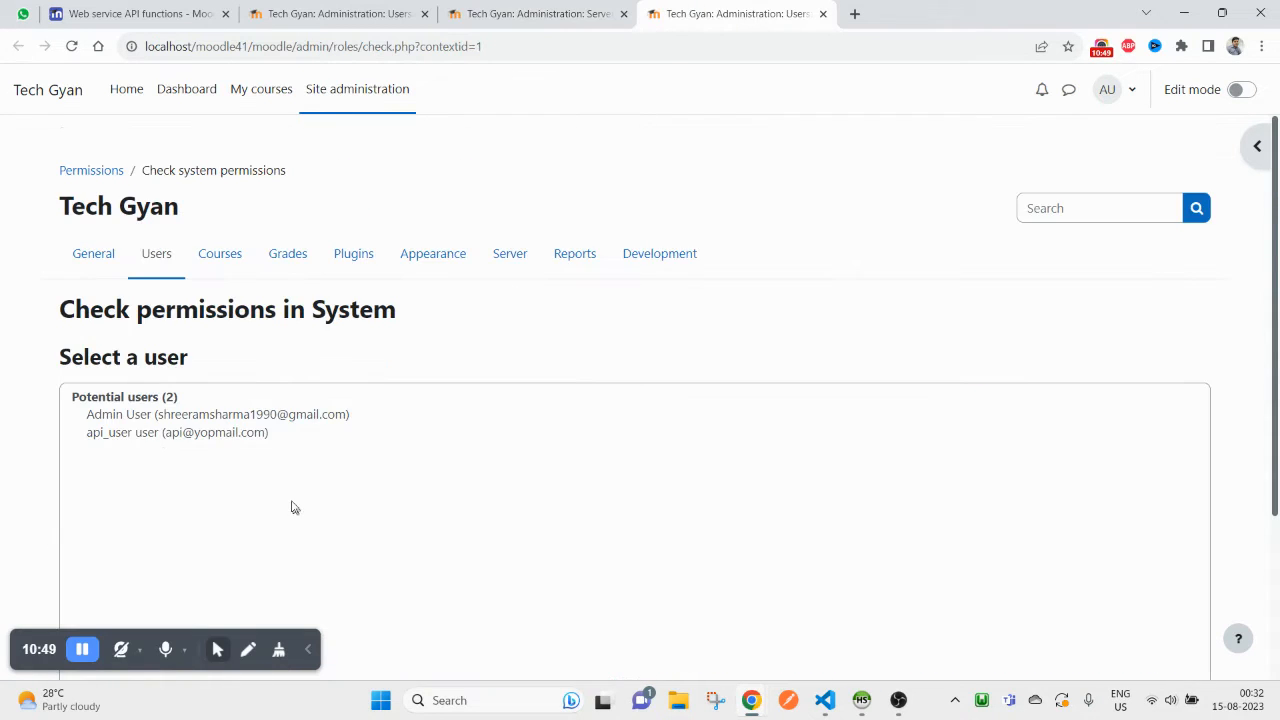
pyautogui.scroll(-1, 289, 503)
pyautogui.scroll(-2, 288, 497)
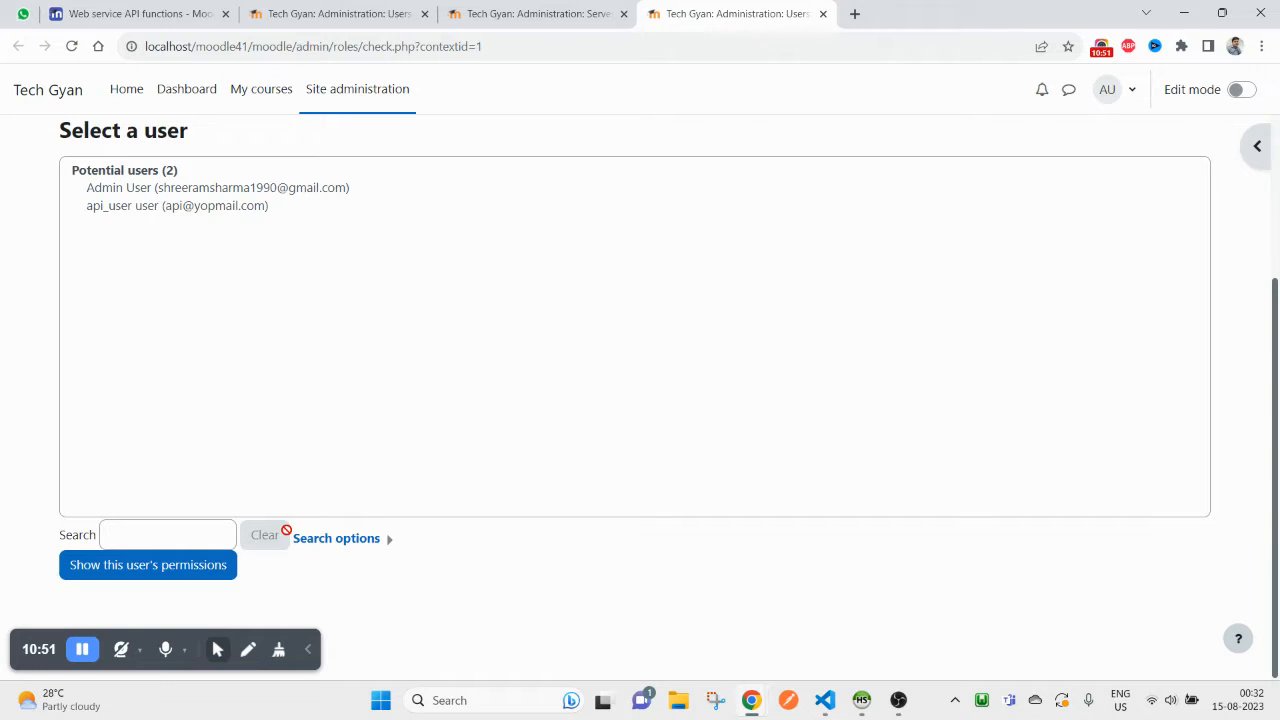
pyautogui.scroll(3, 305, 355)
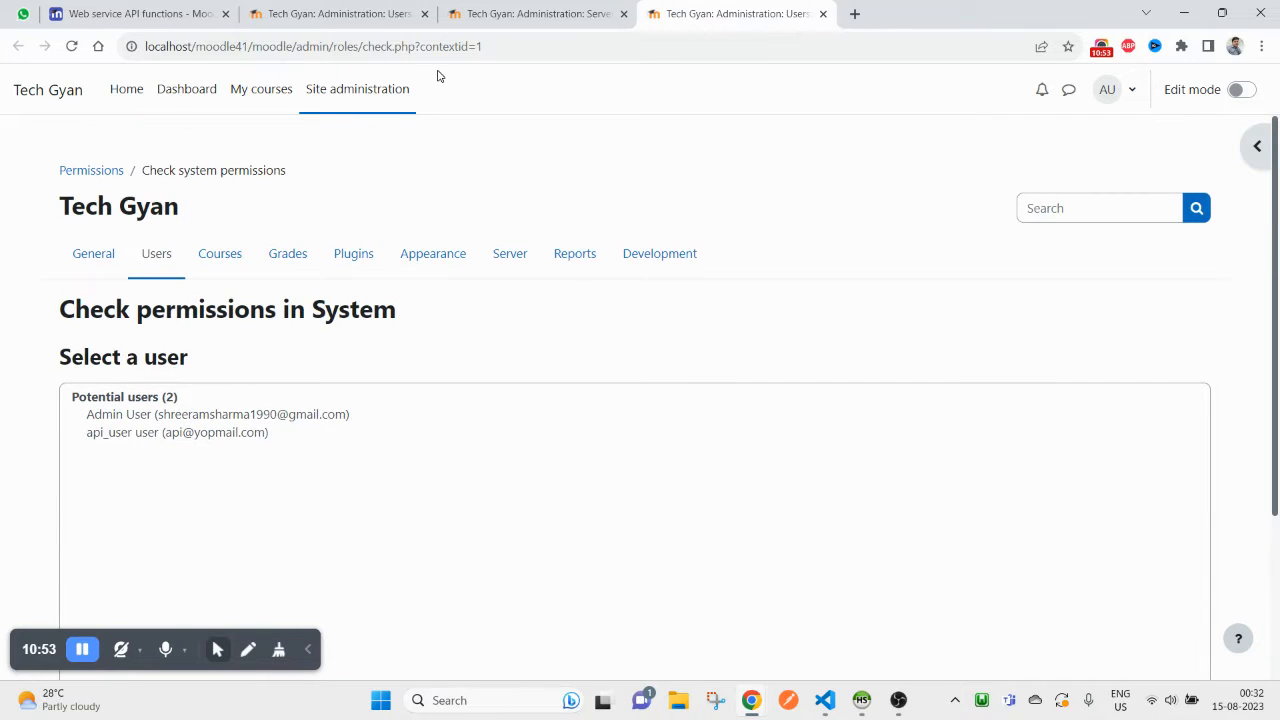
pyautogui.click(524, 13)
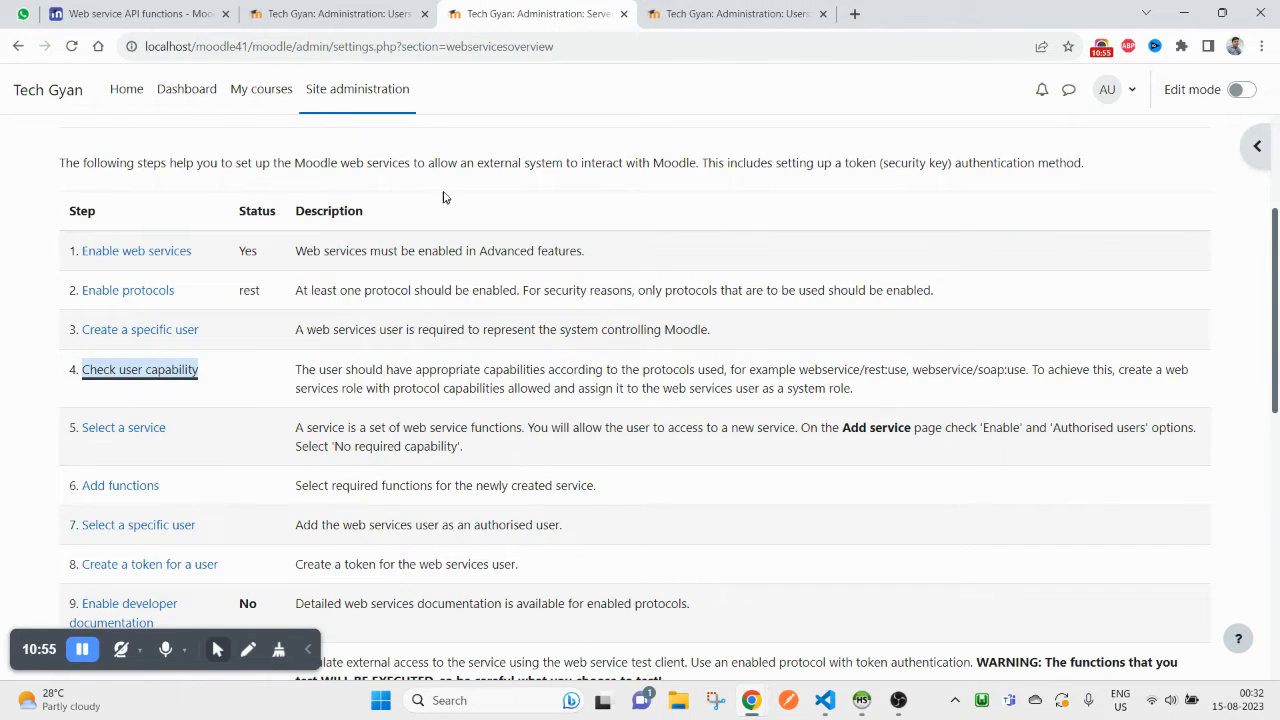
pyautogui.scroll(3, 442, 197)
pyautogui.click(718, 12)
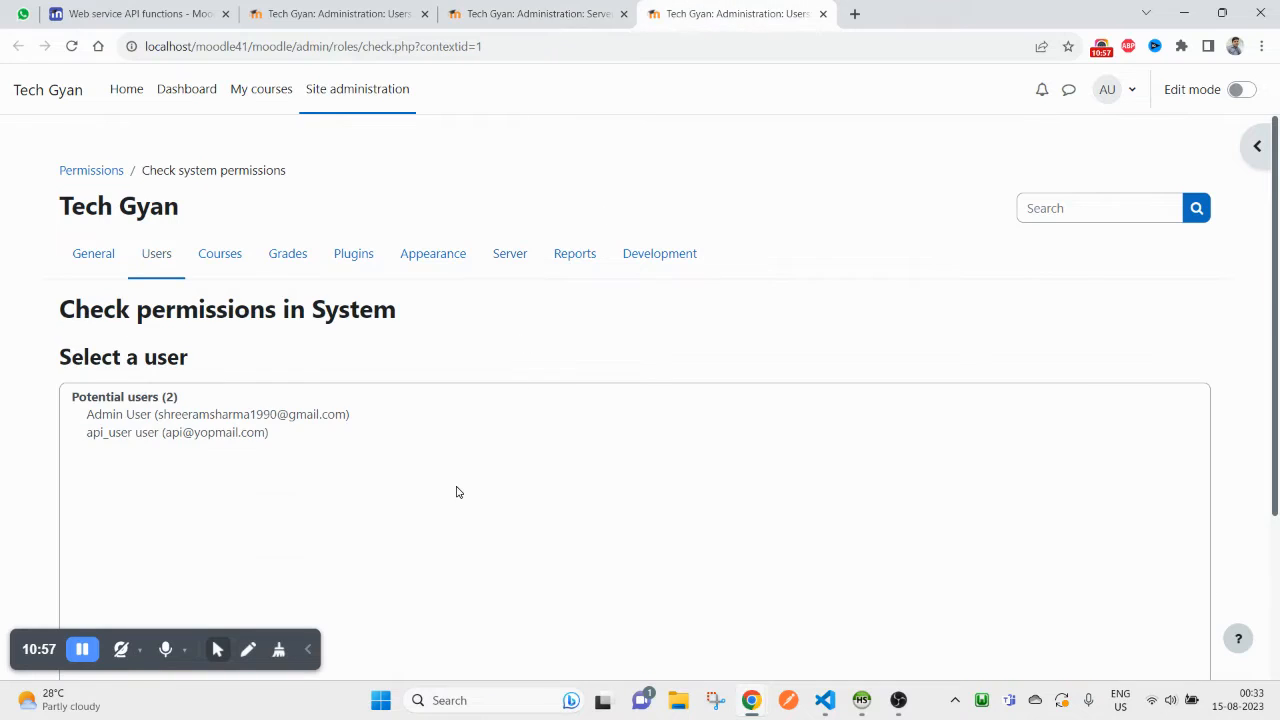
# - Show the system permissions of api_user and look through the capability list
pyautogui.click(218, 434)
pyautogui.scroll(-3, 246, 409)
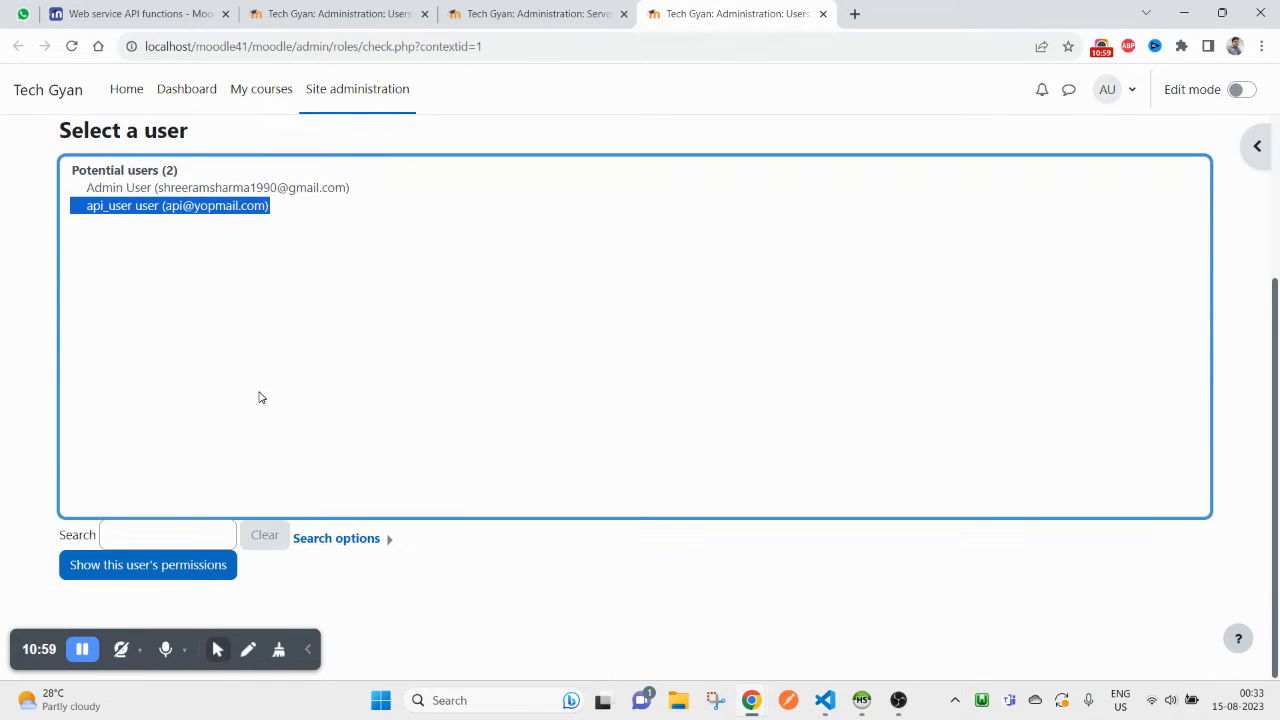
pyautogui.click(160, 567)
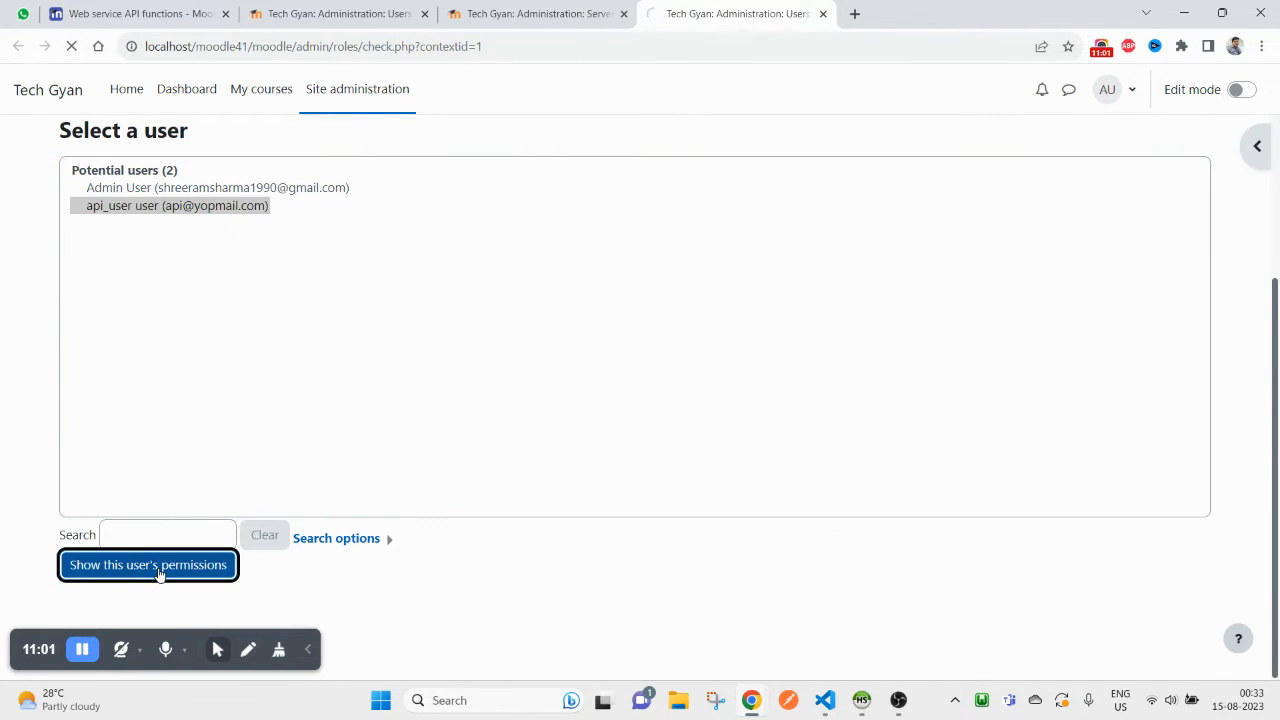
pyautogui.scroll(-3, 480, 398)
pyautogui.scroll(3, 463, 520)
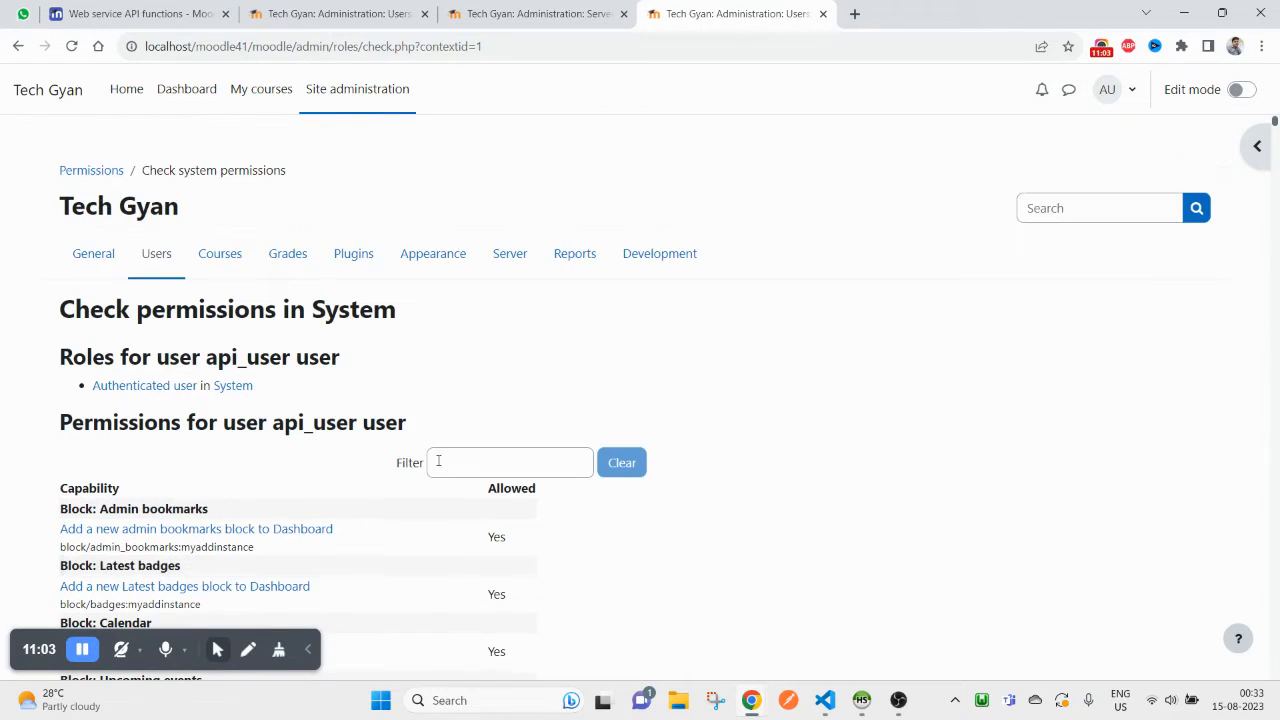
# - Examine api_user's allowed capabilities in System through the whole permissions page, including the user selection list at its end
pyautogui.scroll(-10, 697, 477)
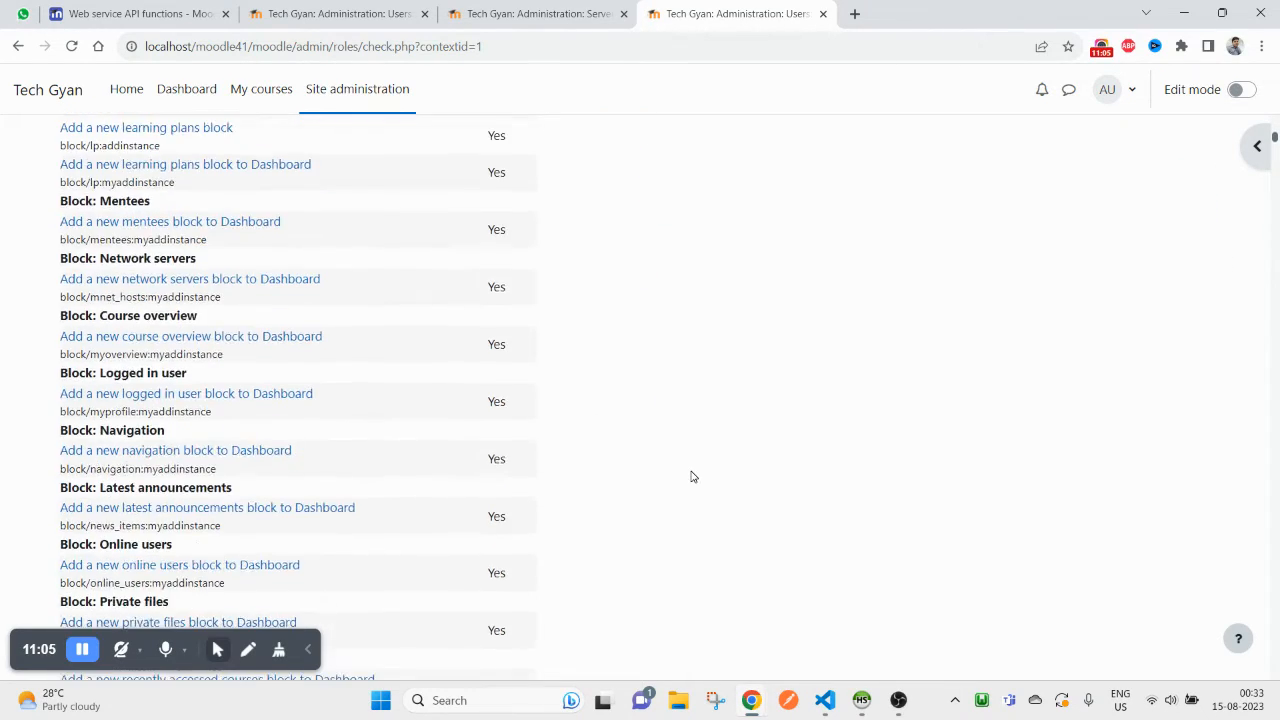
pyautogui.scroll(7, 740, 438)
pyautogui.scroll(3, 396, 415)
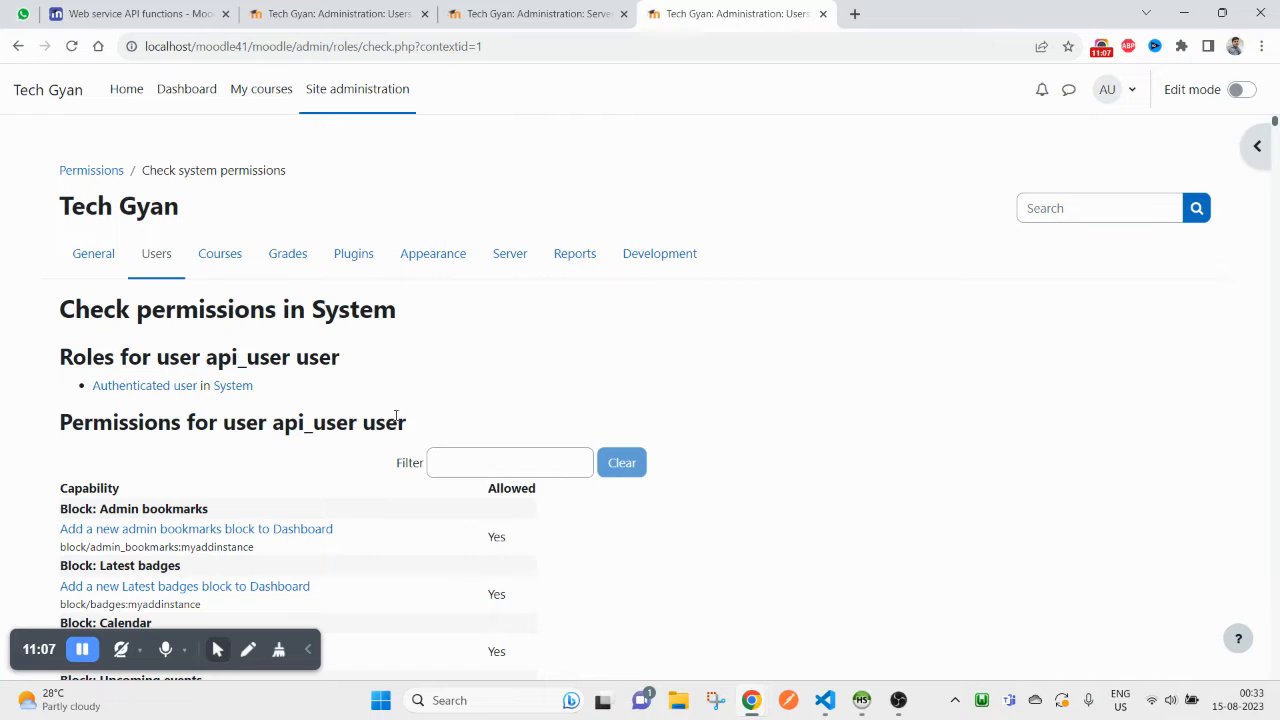
pyautogui.scroll(-20, 760, 491)
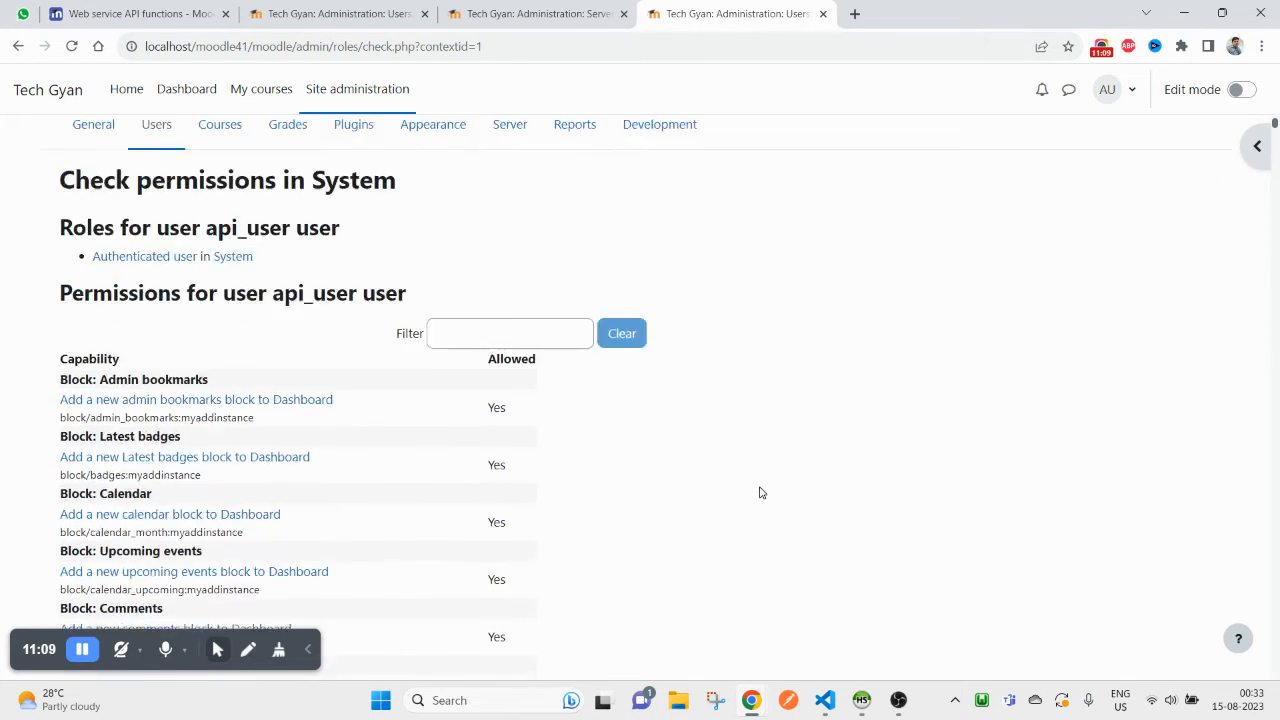
pyautogui.scroll(-3, 729, 524)
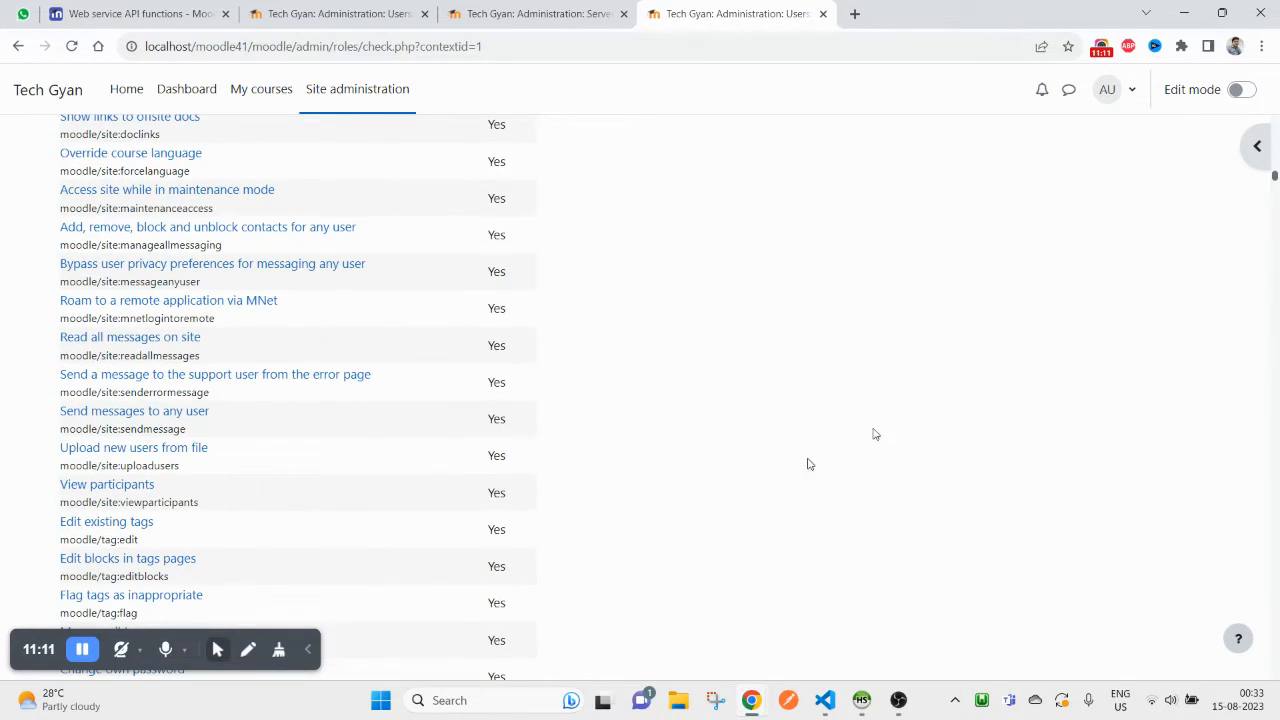
pyautogui.moveTo(1275, 178); pyautogui.dragTo(1241, 692)
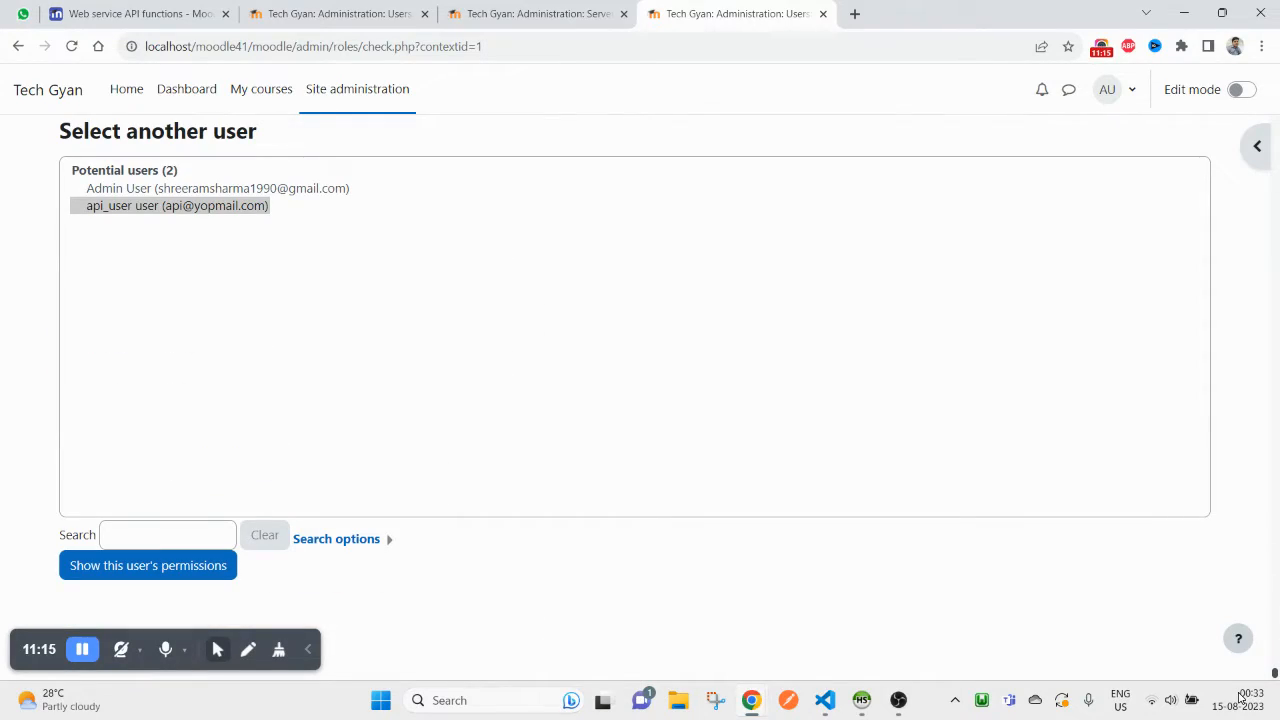
pyautogui.moveTo(1239, 693); pyautogui.dragTo(1213, 72)
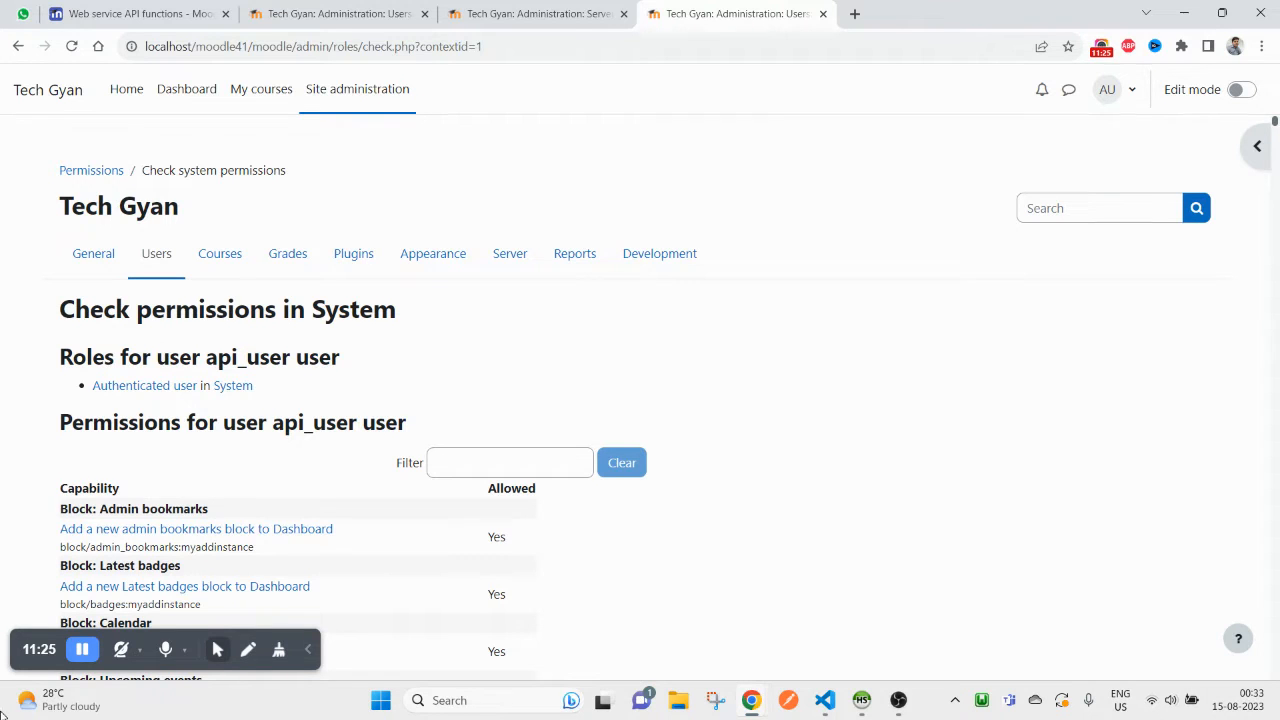
# - Open the web services Overview from the Server administration settings and review its ten setup steps
pyautogui.click(350, 10)
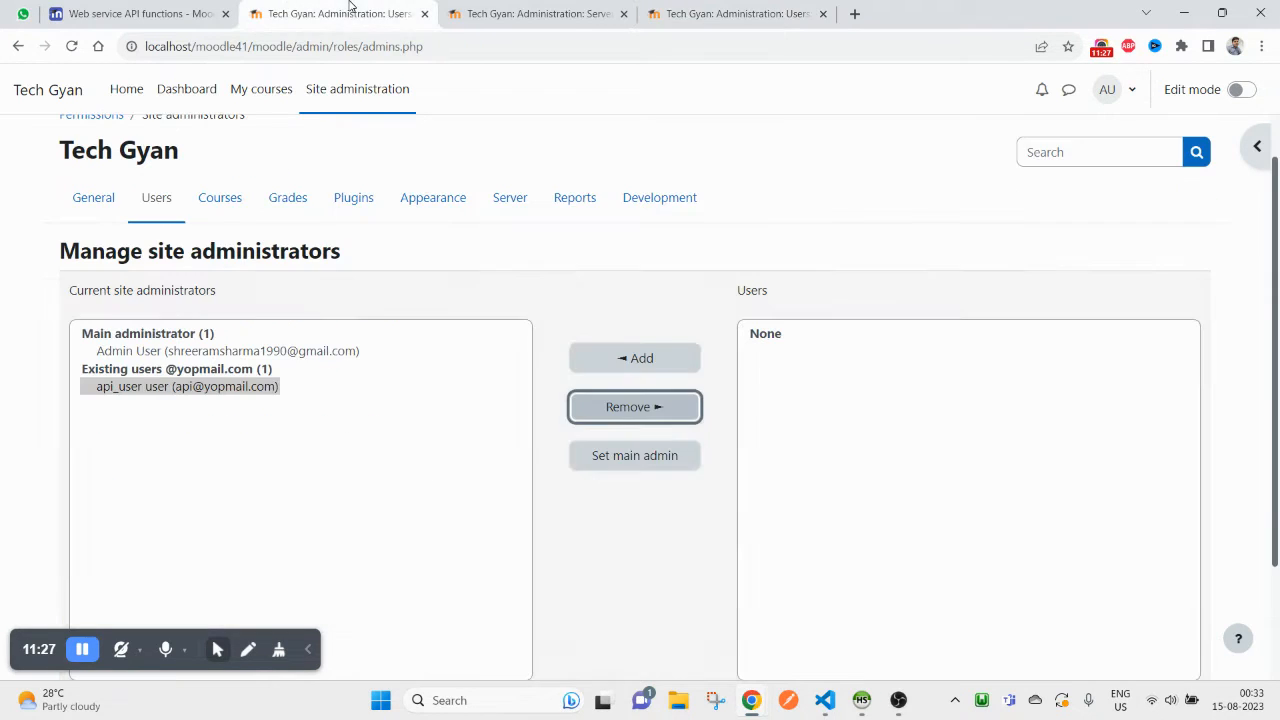
pyautogui.click(536, 298)
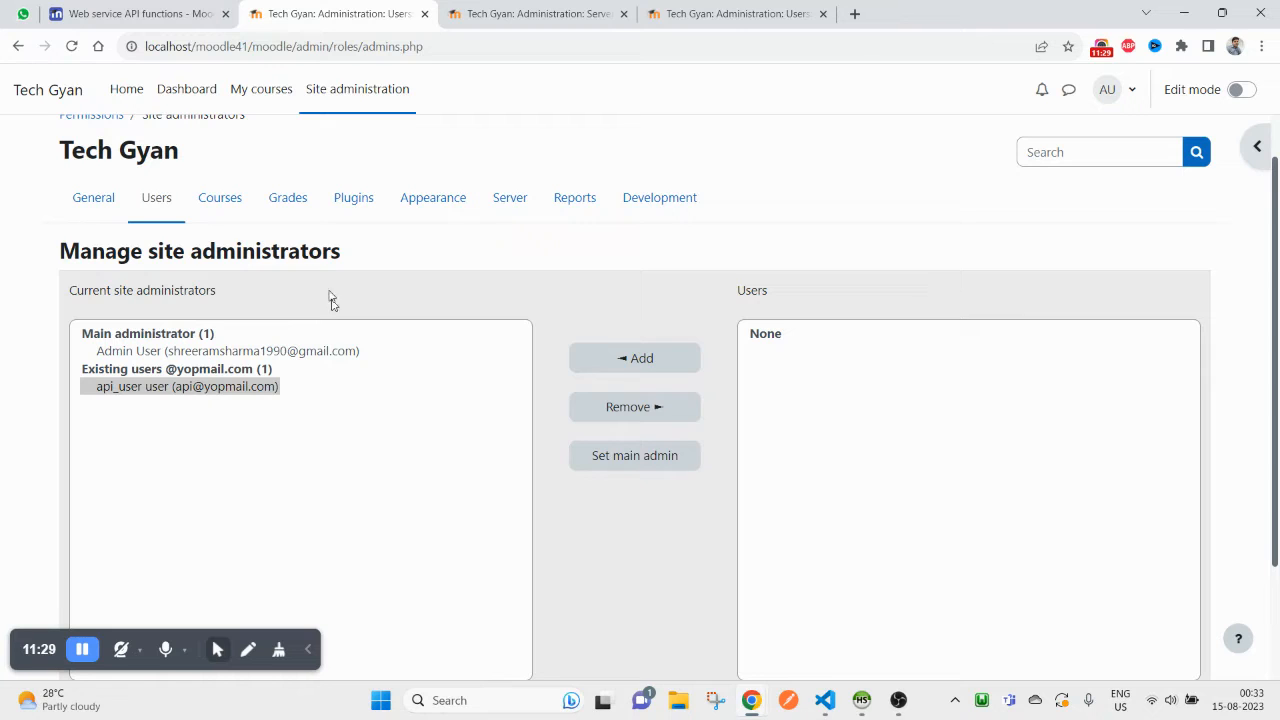
pyautogui.click(518, 204)
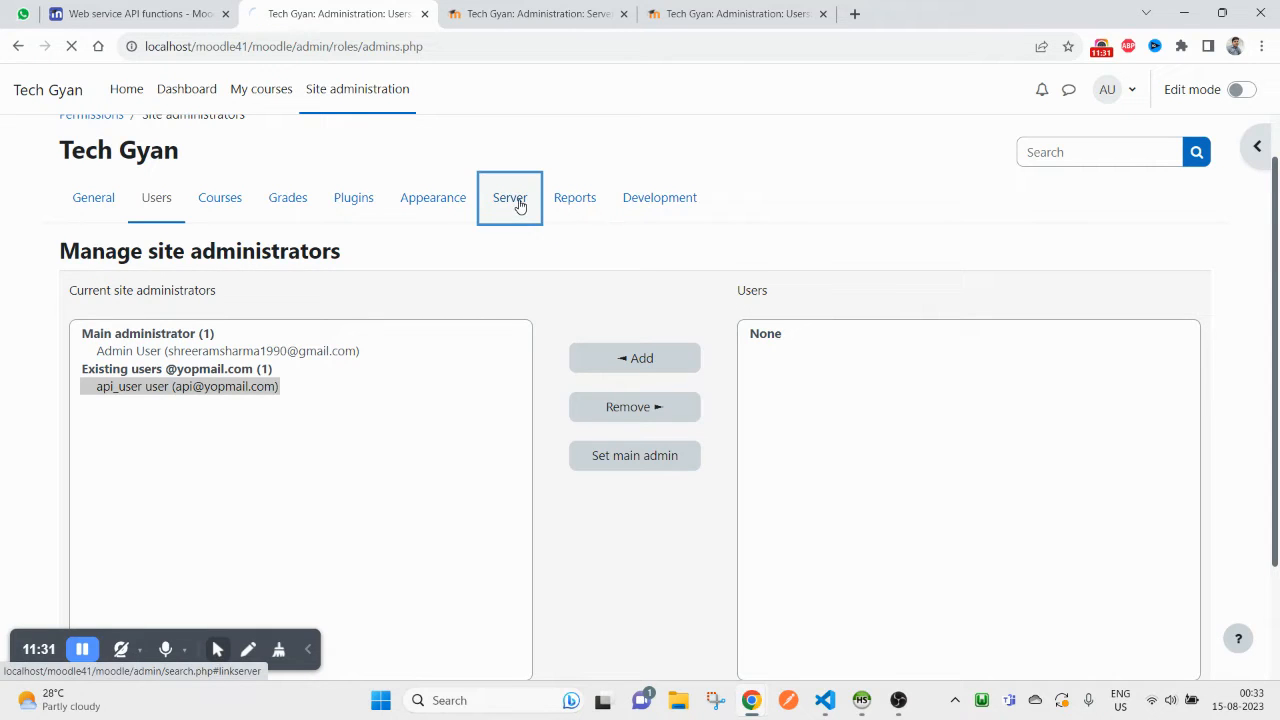
pyautogui.scroll(-3, 400, 450)
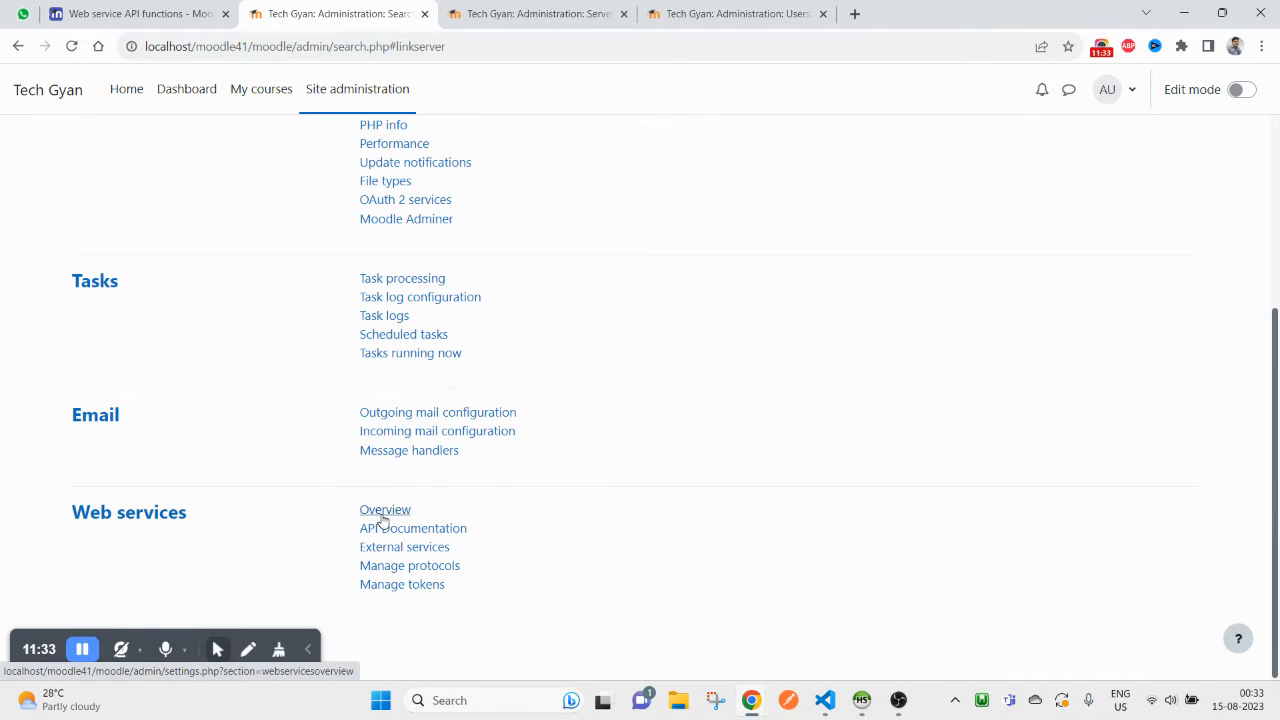
pyautogui.scroll(-3, 383, 514)
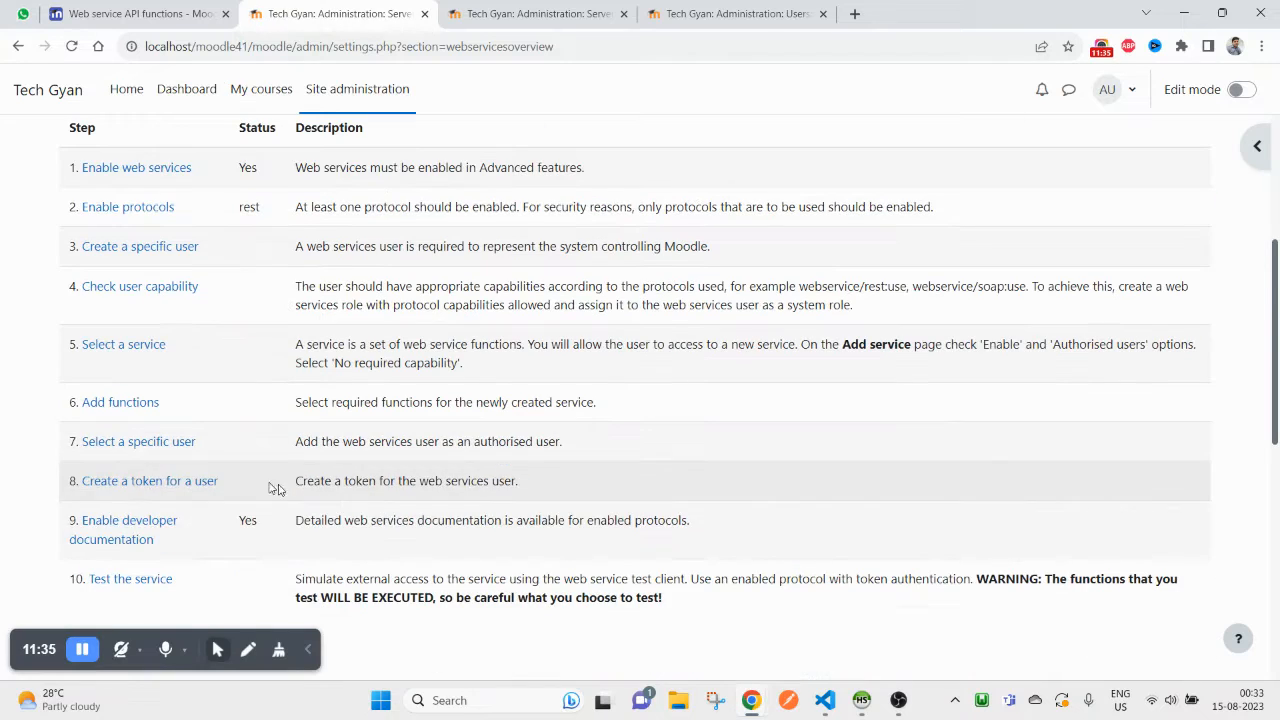
pyautogui.moveTo(216, 582); pyautogui.dragTo(106, 169)
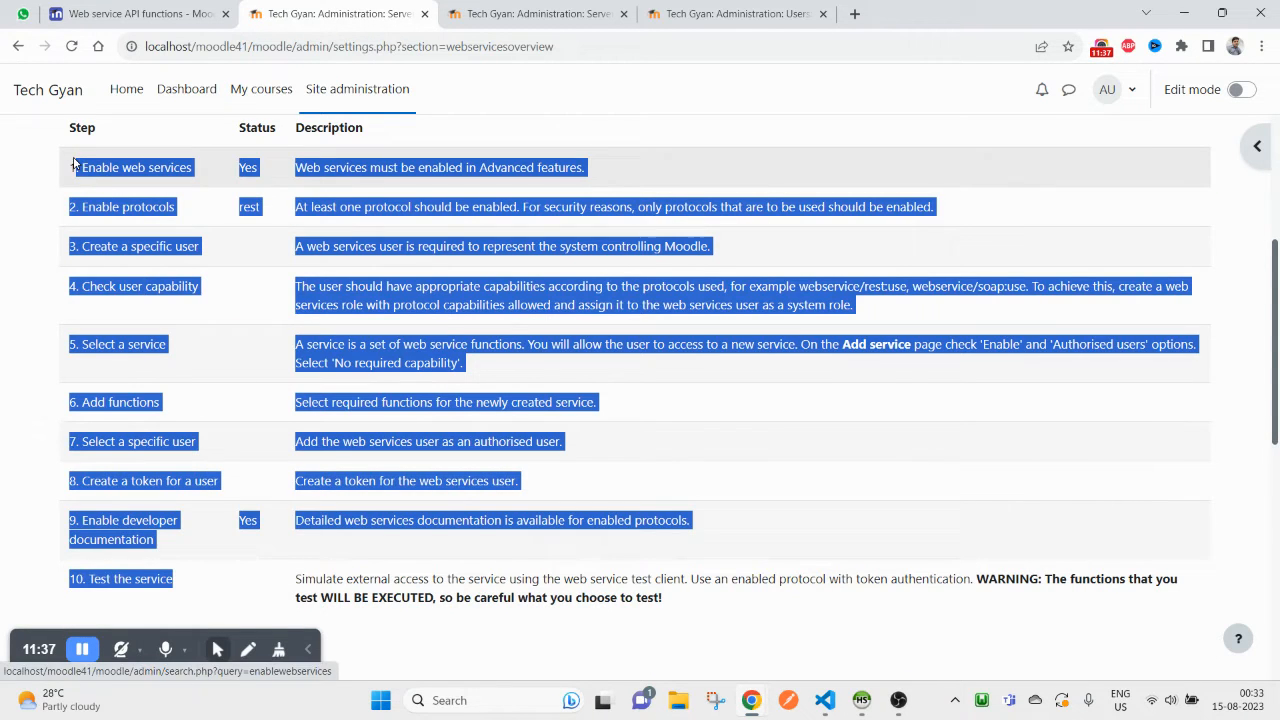
pyautogui.click(273, 565)
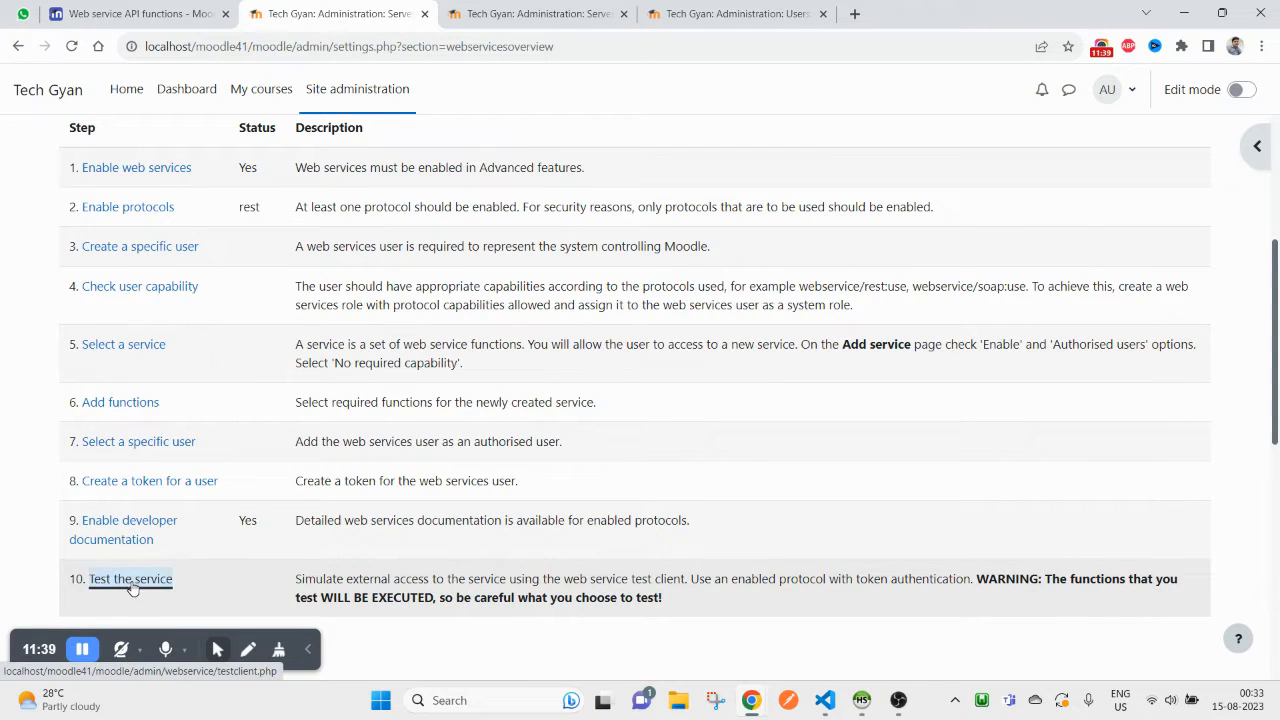
# - Open the web service test client from the overview and set token authentication with the REST protocol
pyautogui.middleClick(129, 581)
pyautogui.click(540, 12)
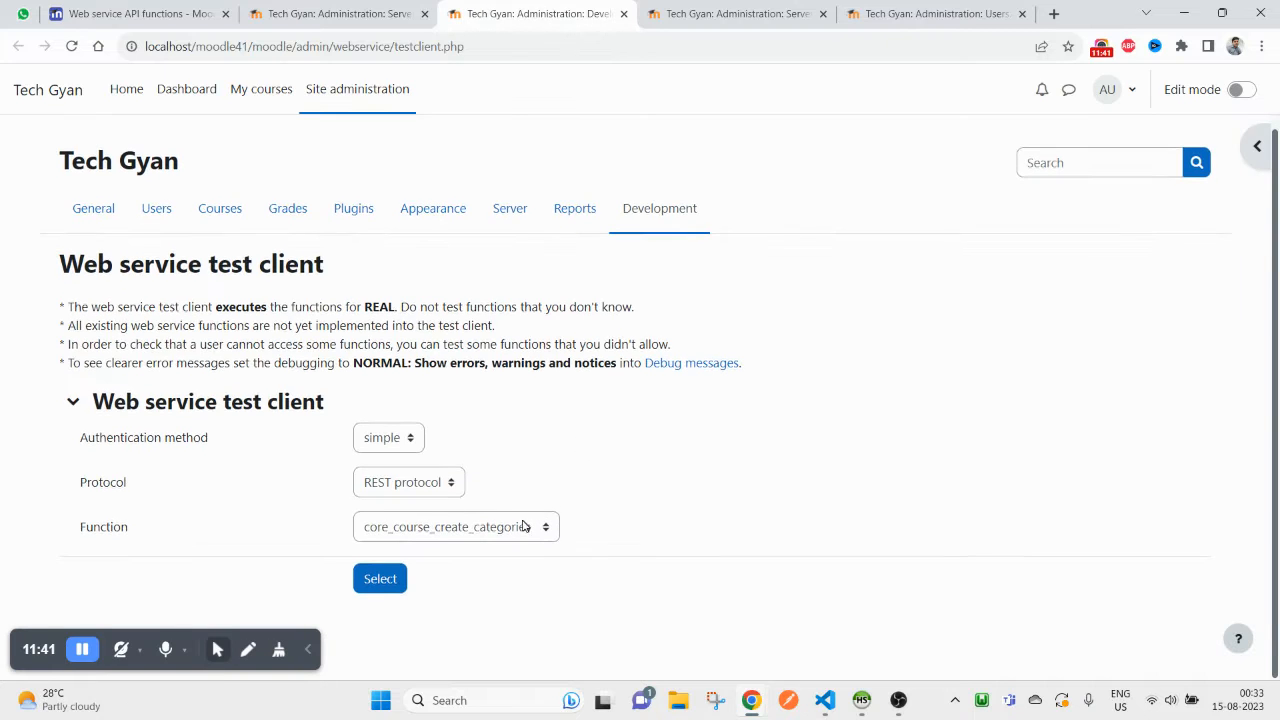
pyautogui.click(411, 446)
pyautogui.click(384, 481)
pyautogui.click(428, 490)
pyautogui.click(424, 506)
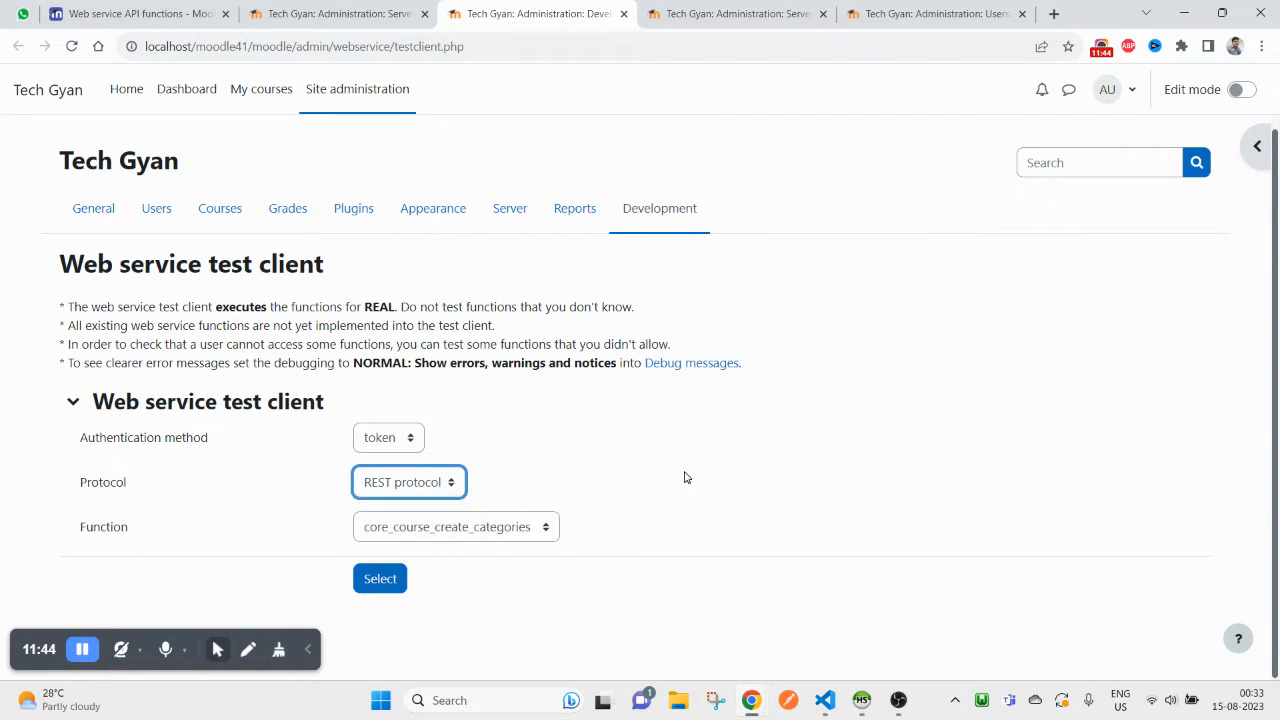
# - Choose the core_webservice_get_site_info function for testing and proceed to its token form
pyautogui.click(436, 538)
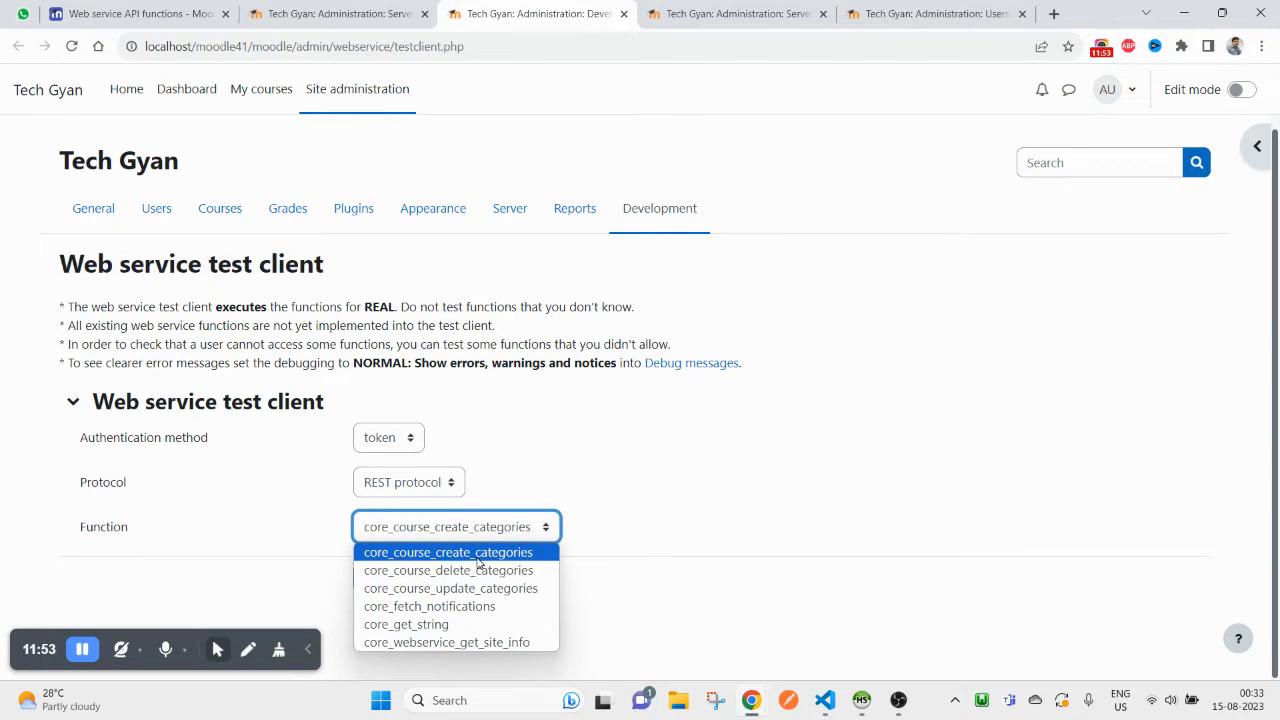
pyautogui.click(455, 643)
pyautogui.click(381, 580)
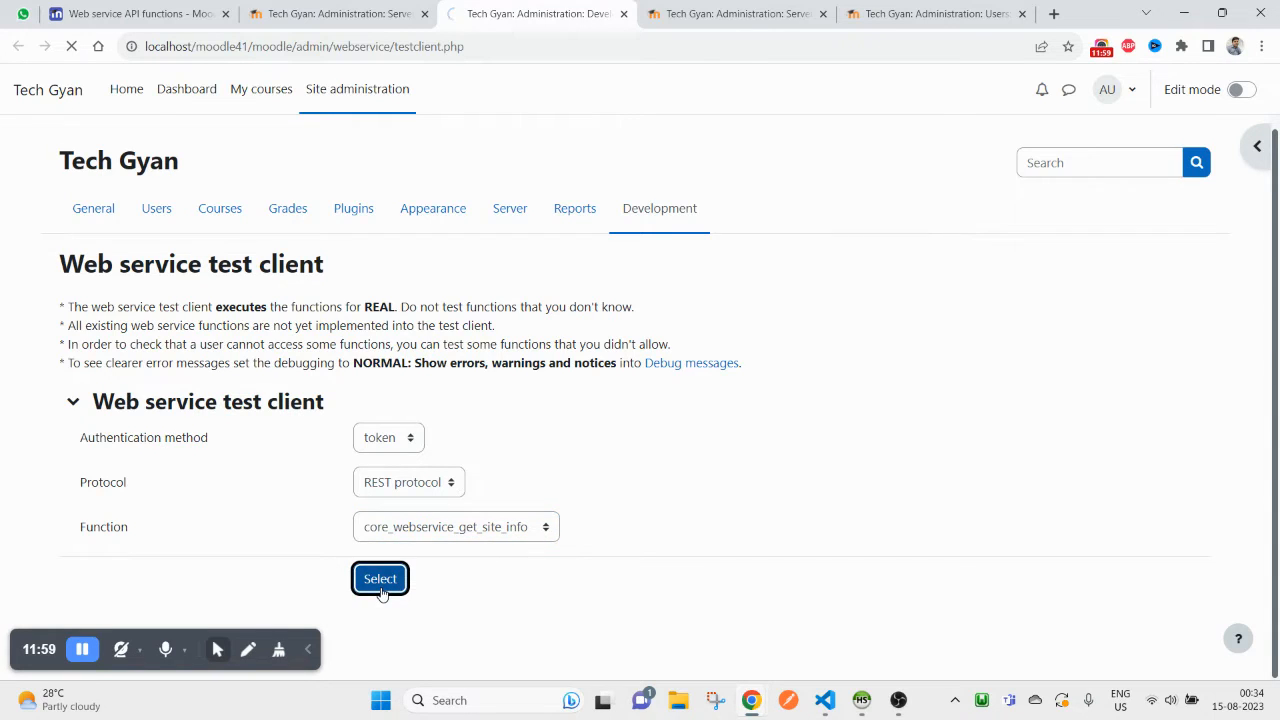
# - Copy api_user's token for the My API service from the Manage tokens page
pyautogui.click(452, 386)
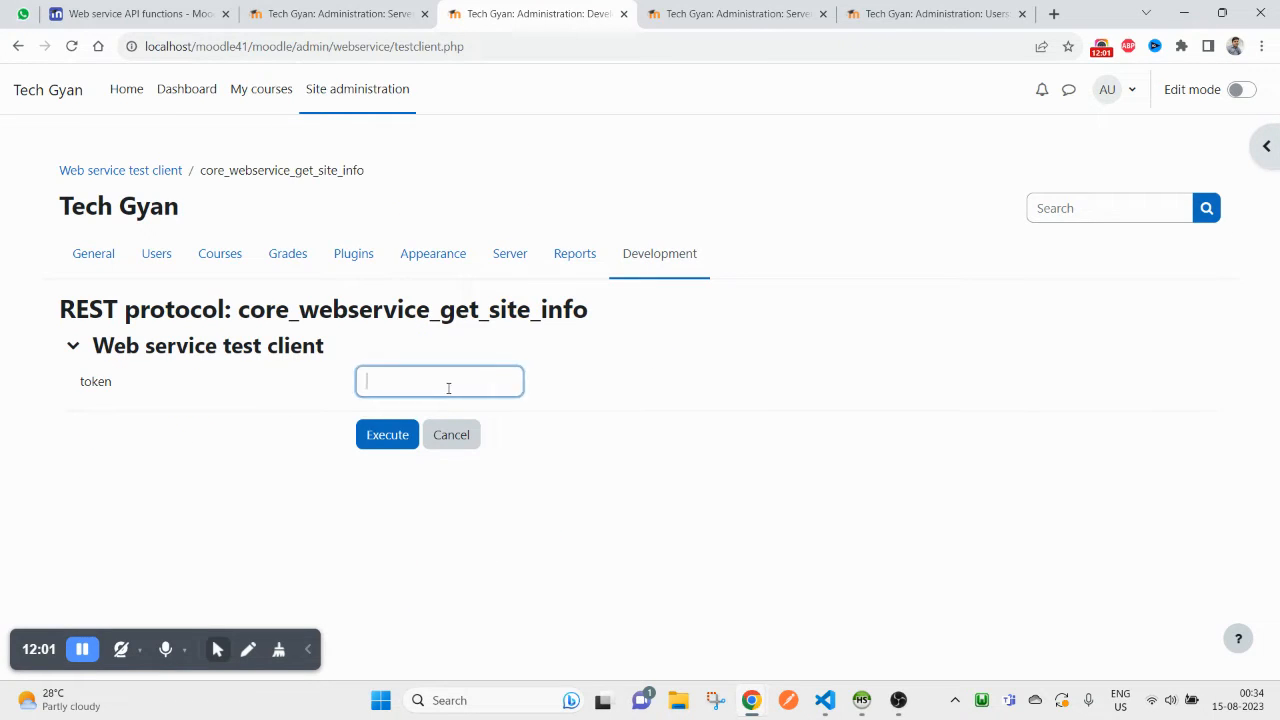
pyautogui.click(405, 14)
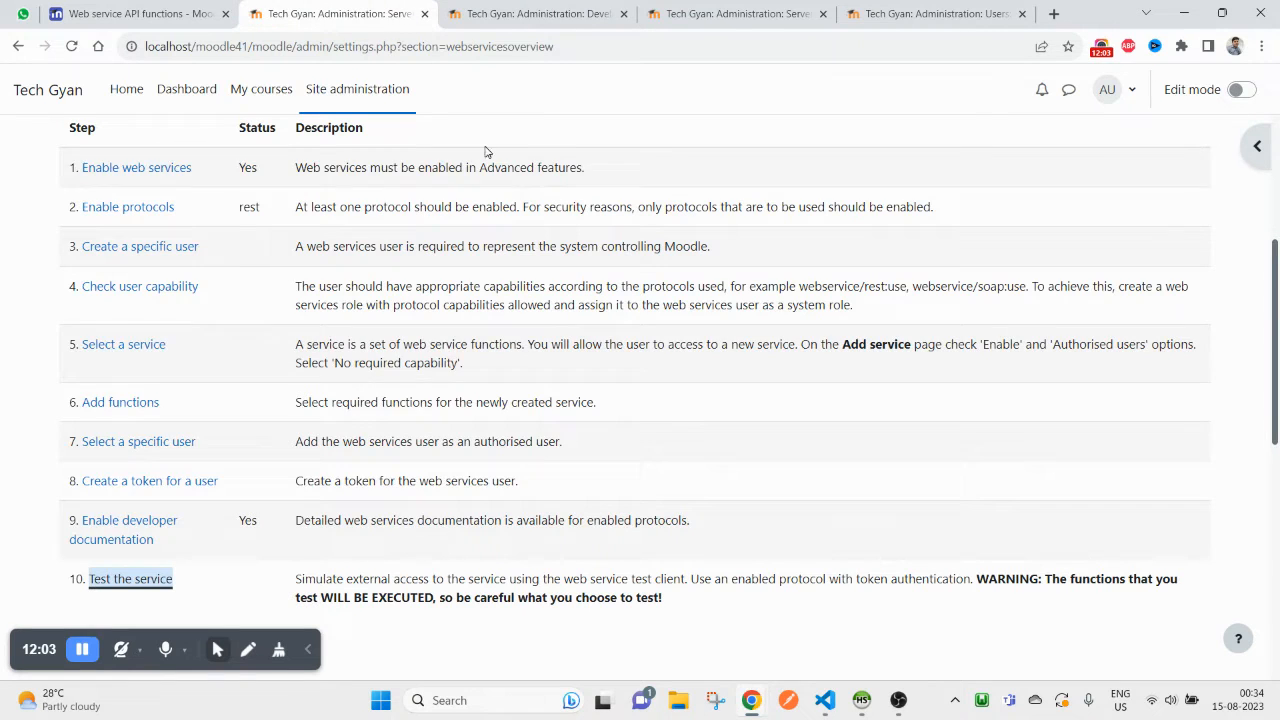
pyautogui.click(160, 487)
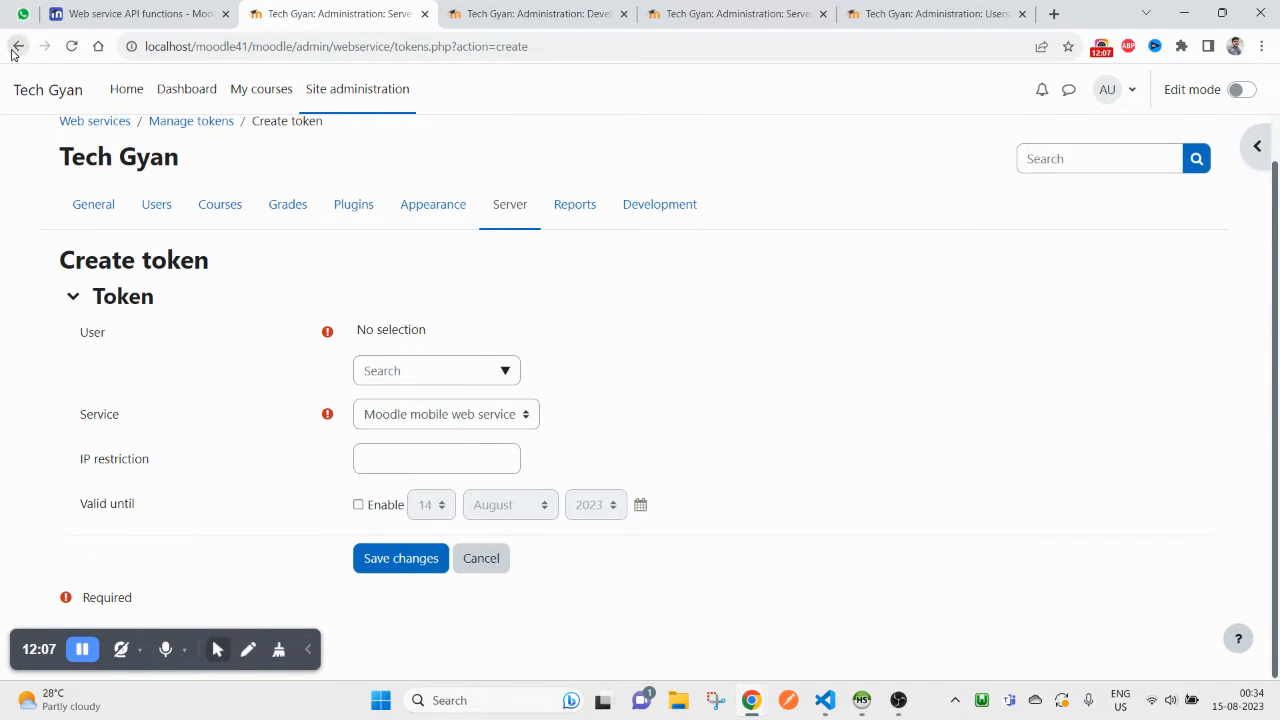
pyautogui.hotkey('alt', 'Left')
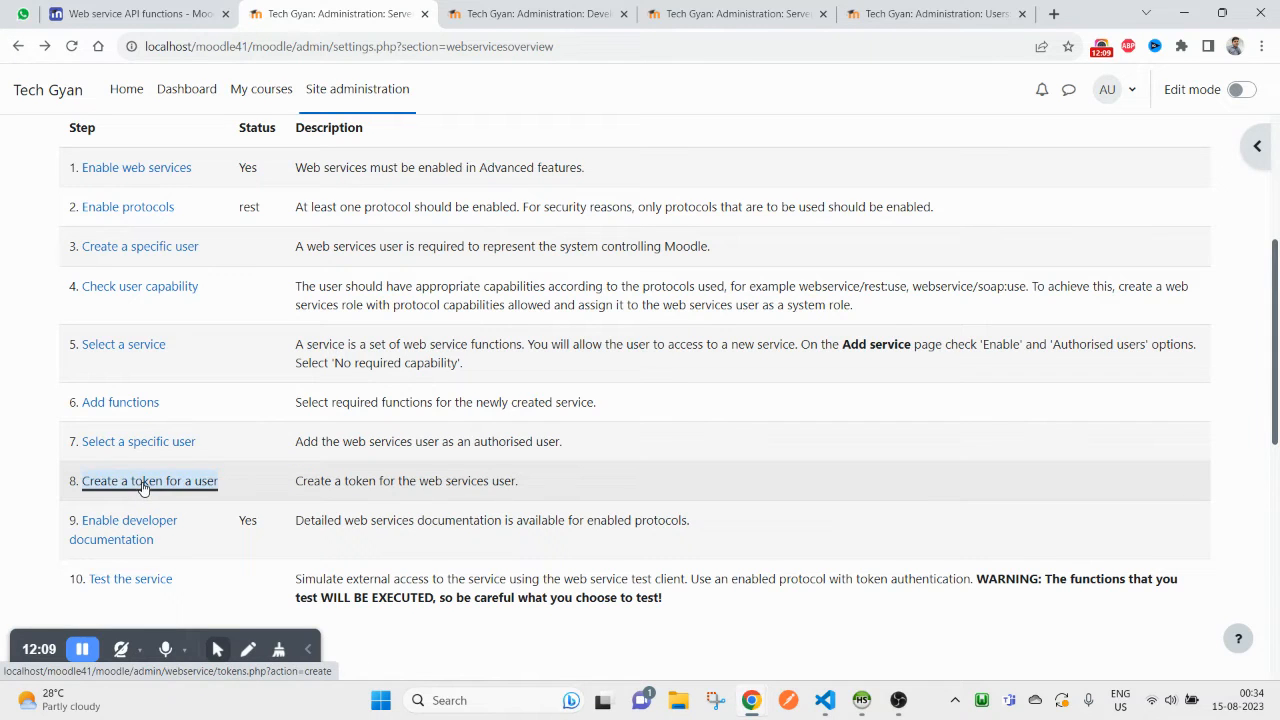
pyautogui.scroll(-1, 346, 391)
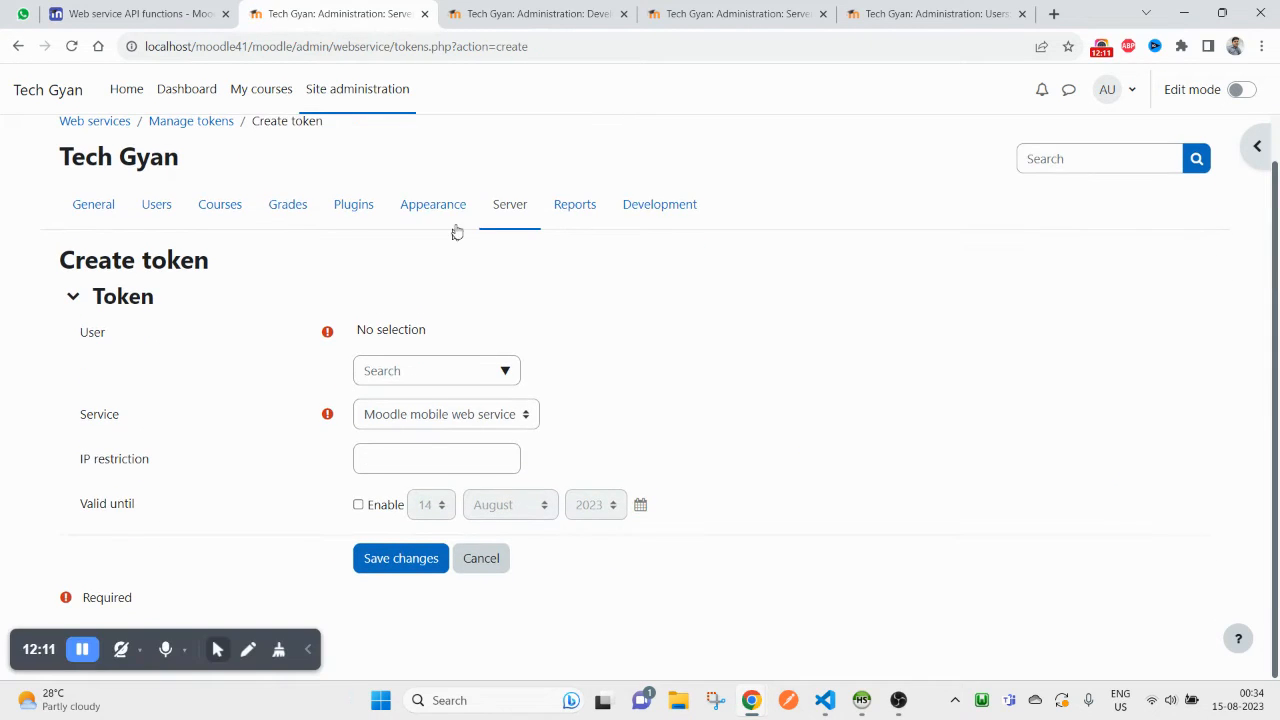
pyautogui.click(515, 205)
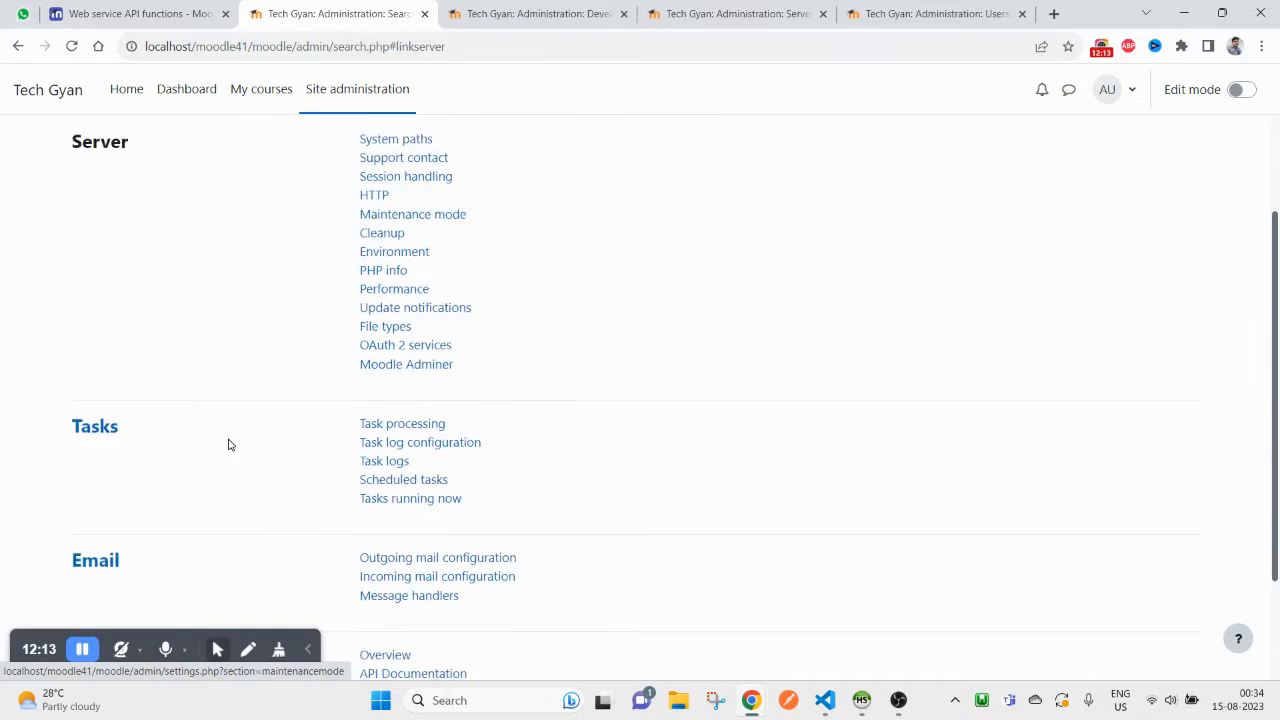
pyautogui.scroll(-2, 400, 480)
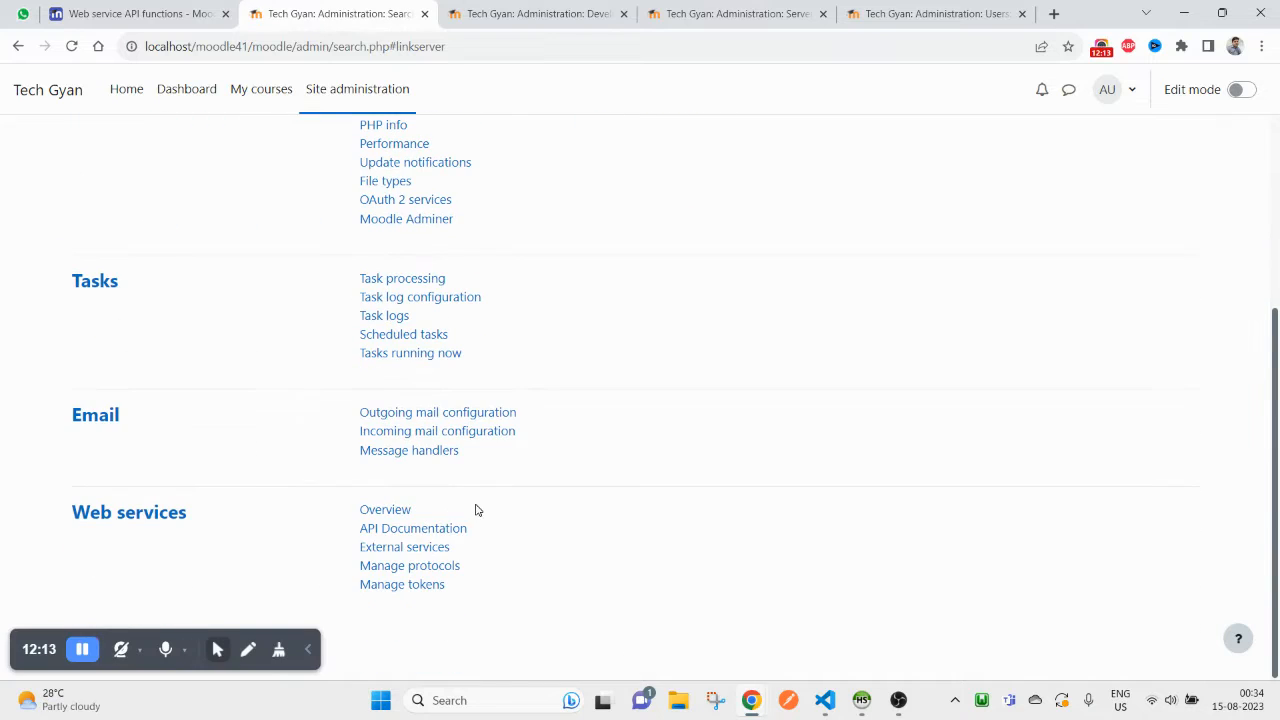
pyautogui.click(390, 584)
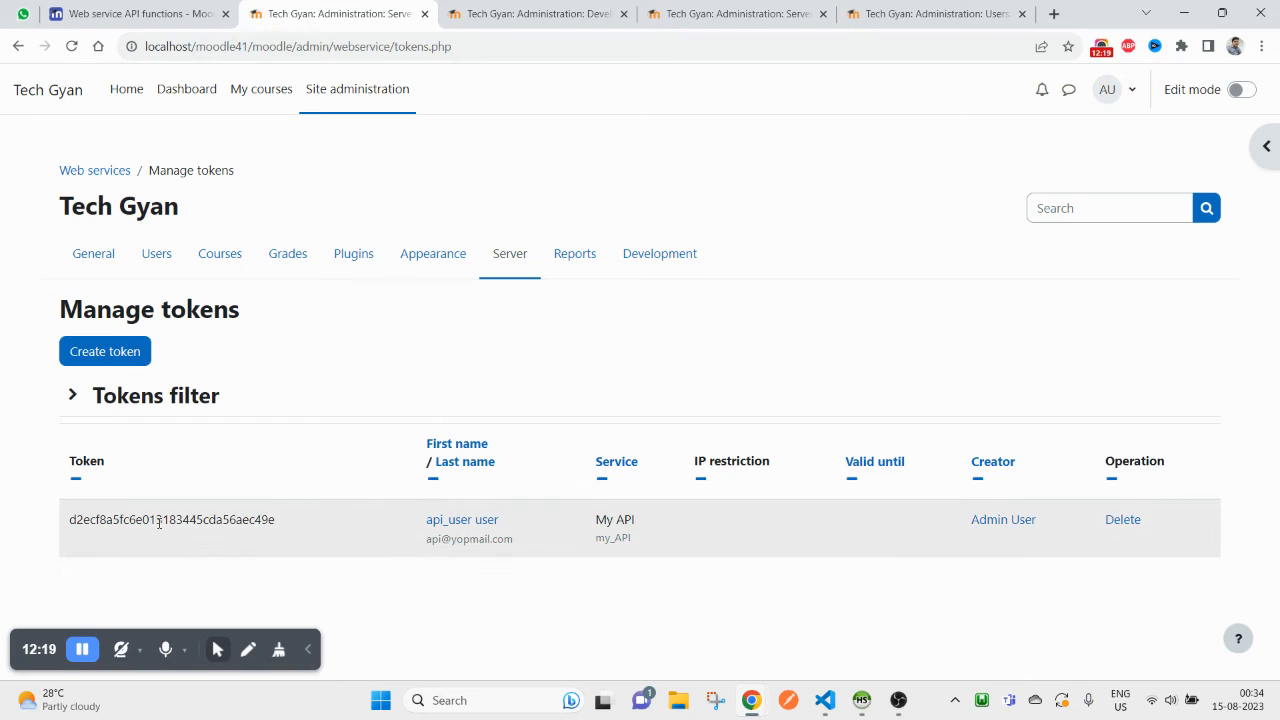
pyautogui.doubleClick(159, 522)
pyautogui.hotkey('ctrl', 'c')
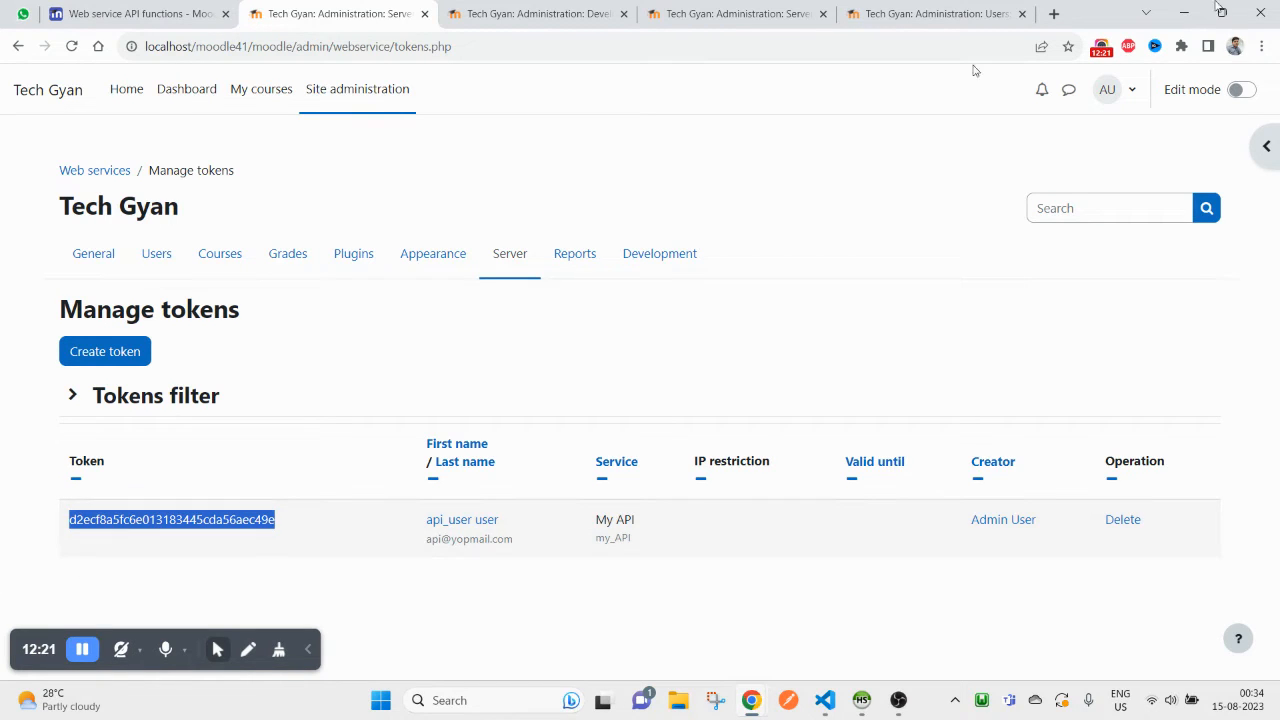
# - Paste the copied token into the test client's token field and execute core_webservice_get_site_info
pyautogui.click(537, 14)
pyautogui.hotkey('ctrl', 'v')
pyautogui.click(388, 440)
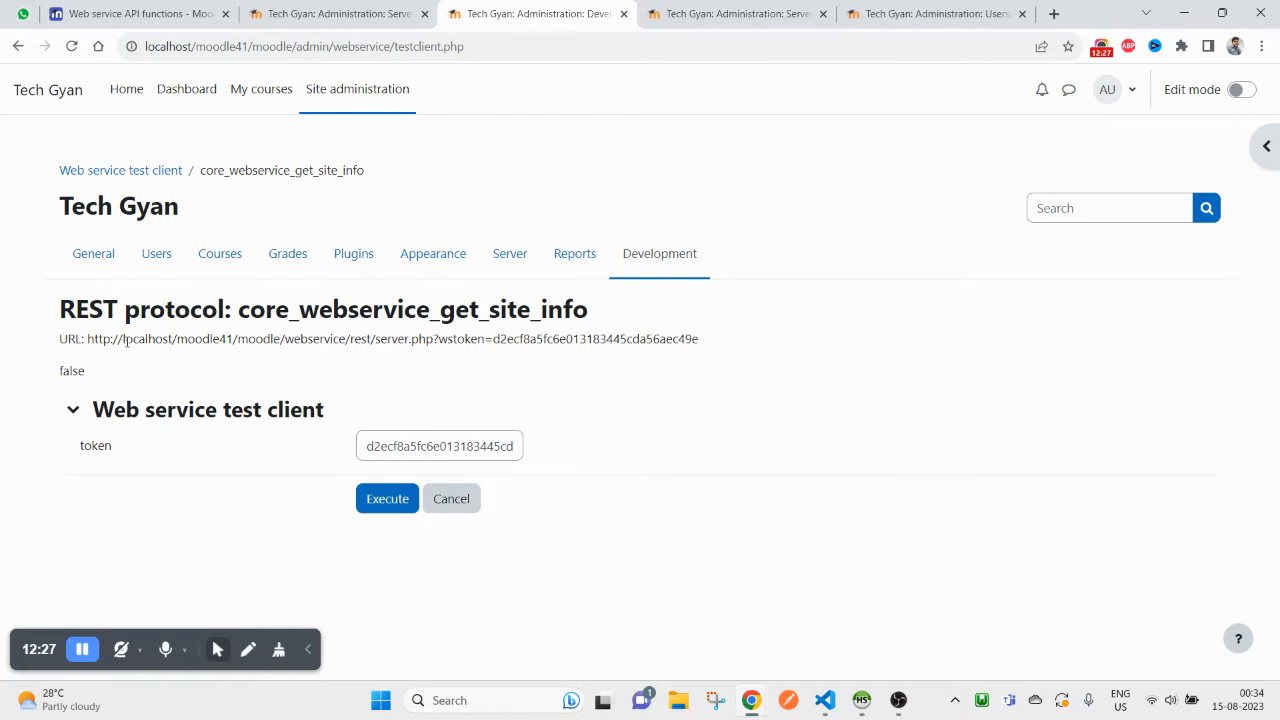
# - Copy the REST request URL with its token from the test client and paste it below the existing notes in Notepad++
pyautogui.moveTo(88, 339); pyautogui.dragTo(711, 342)
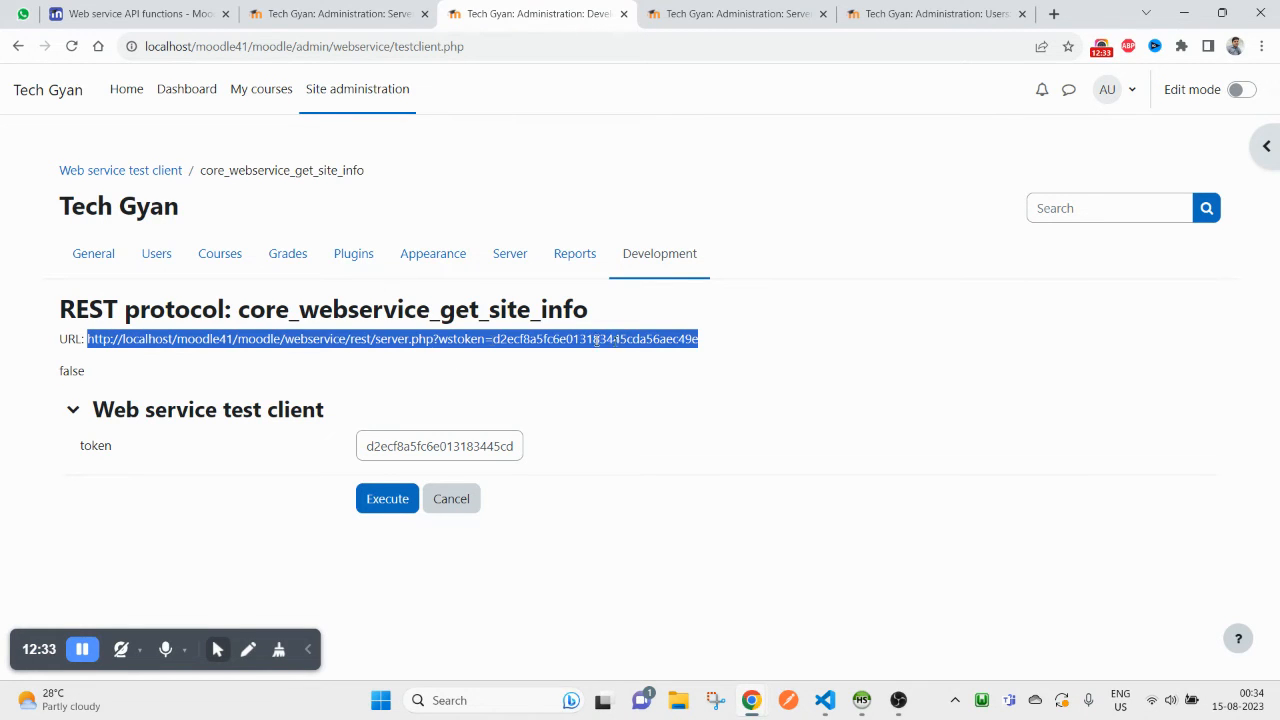
pyautogui.click(157, 333)
pyautogui.moveTo(90, 341); pyautogui.dragTo(739, 355)
pyautogui.tripleClick(352, 338)
pyautogui.hotkey('ctrl', 'c')
pyautogui.click(505, 700)
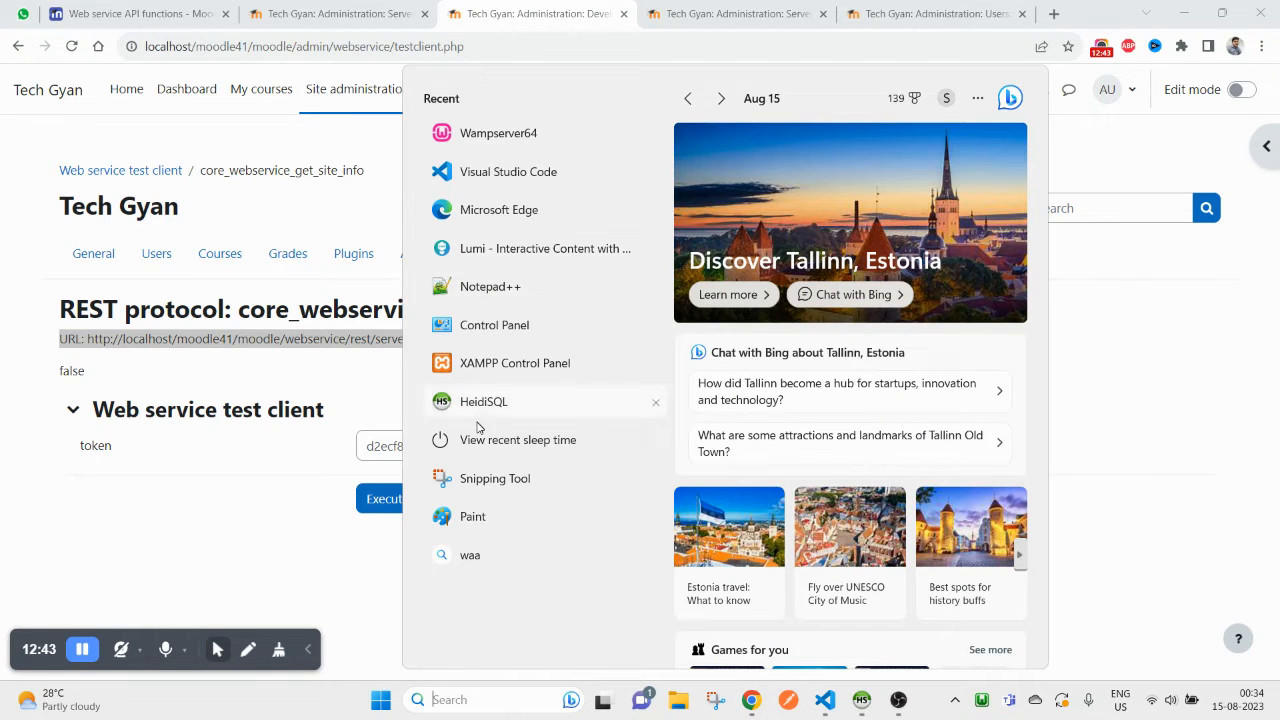
pyautogui.click(475, 289)
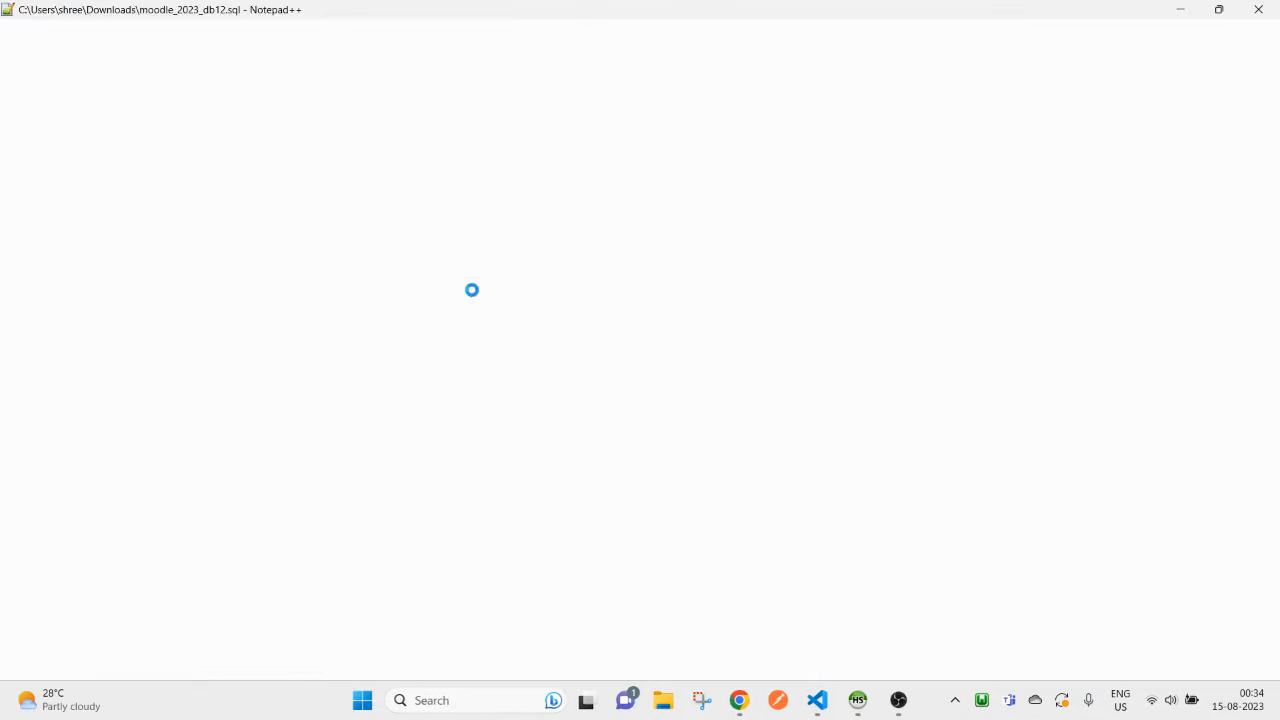
pyautogui.click(871, 234)
pyautogui.press('Return')
pyautogui.press('Return')
pyautogui.hotkey('ctrl', 'v')
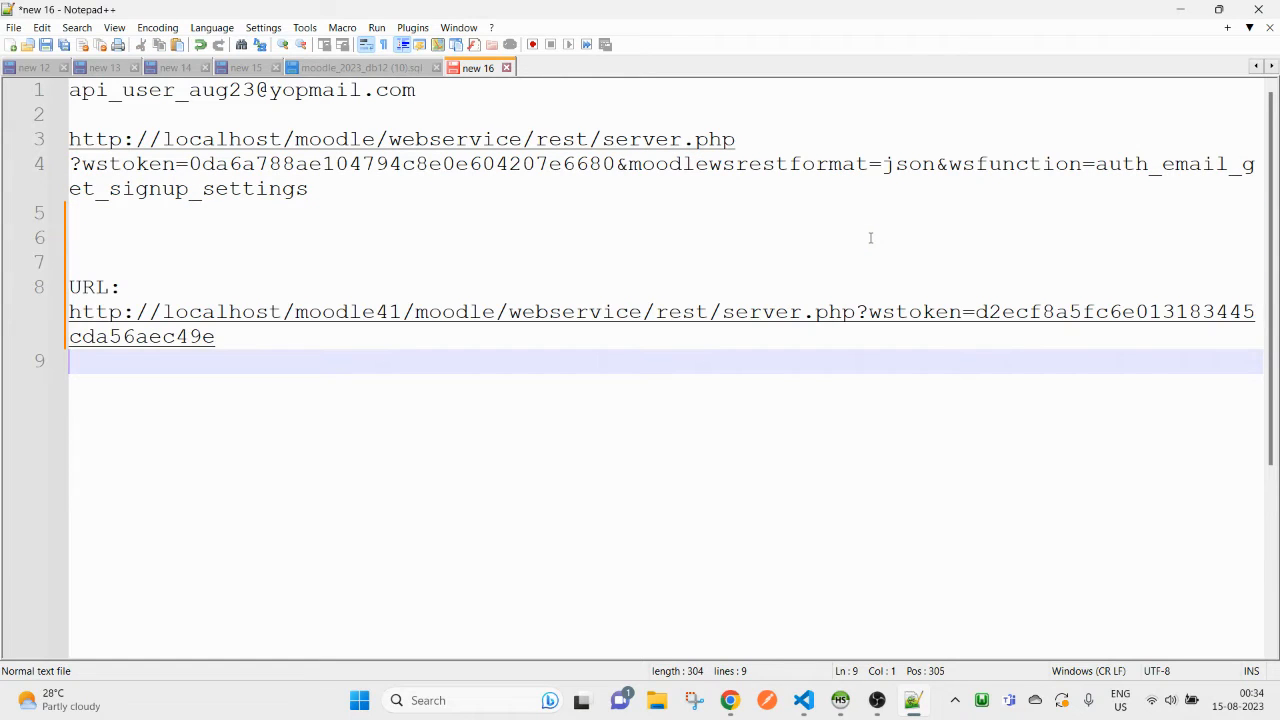
# - Copy only the REST address from Notepad++, switch to Postman and replace the GET request URL with it, including the token
pyautogui.moveTo(236, 336); pyautogui.dragTo(66, 320)
pyautogui.hotkey('ctrl', 'c')
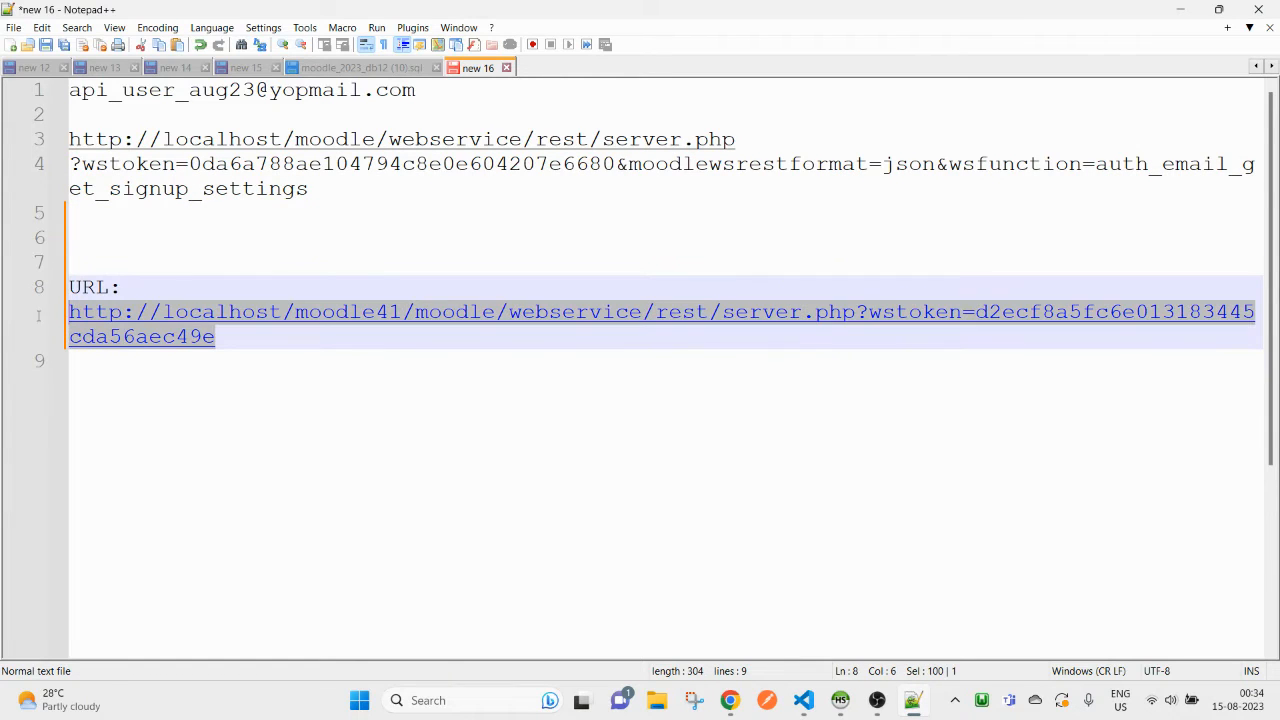
pyautogui.click(765, 709)
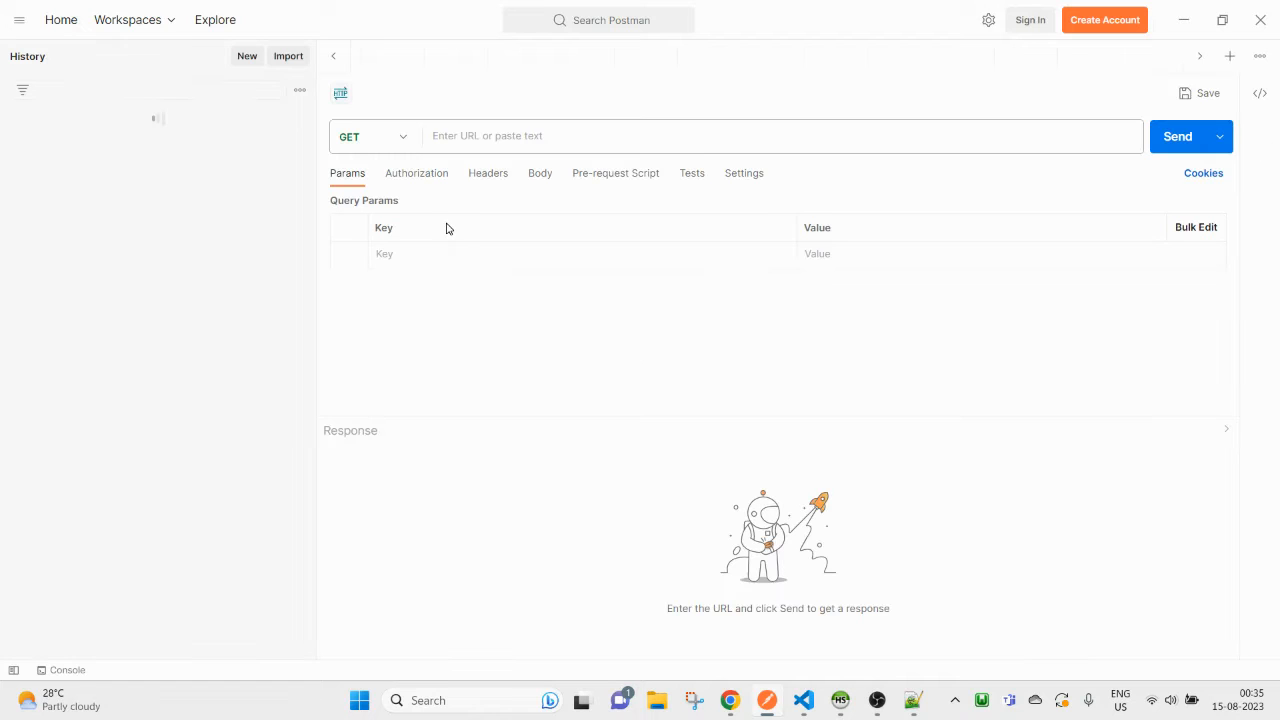
pyautogui.tripleClick(512, 133)
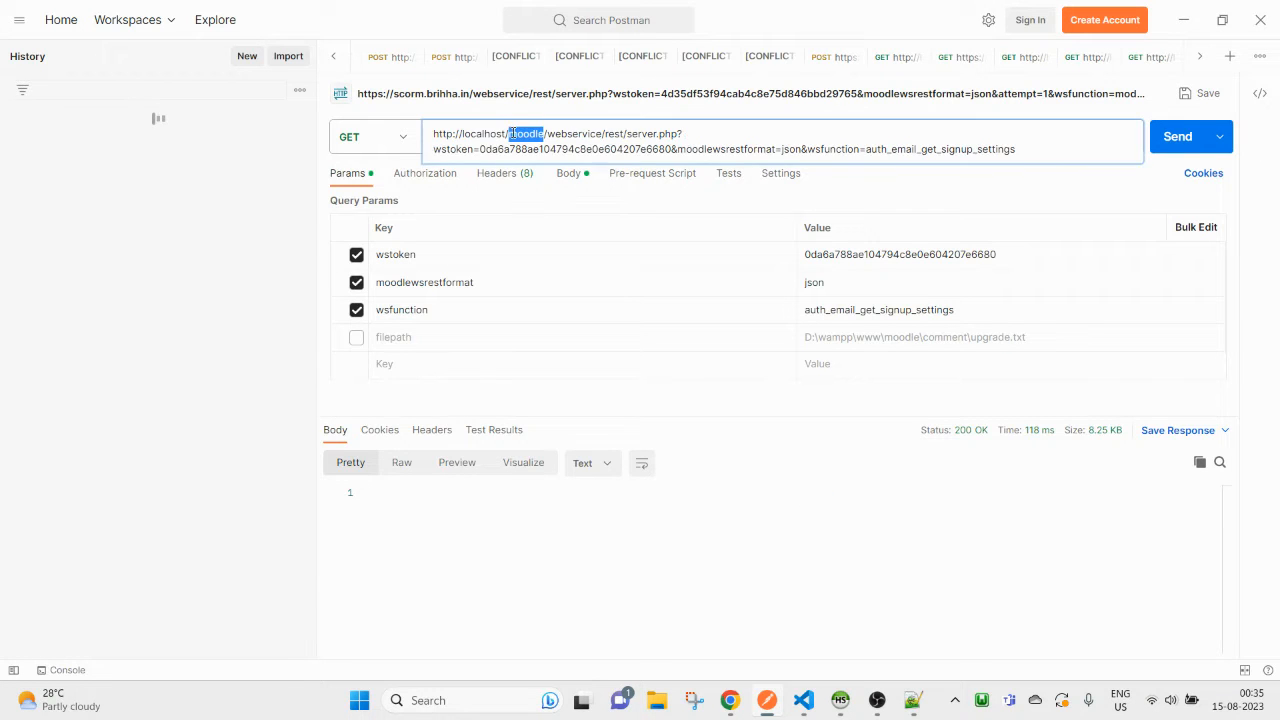
pyautogui.hotkey('ctrl', 'v')
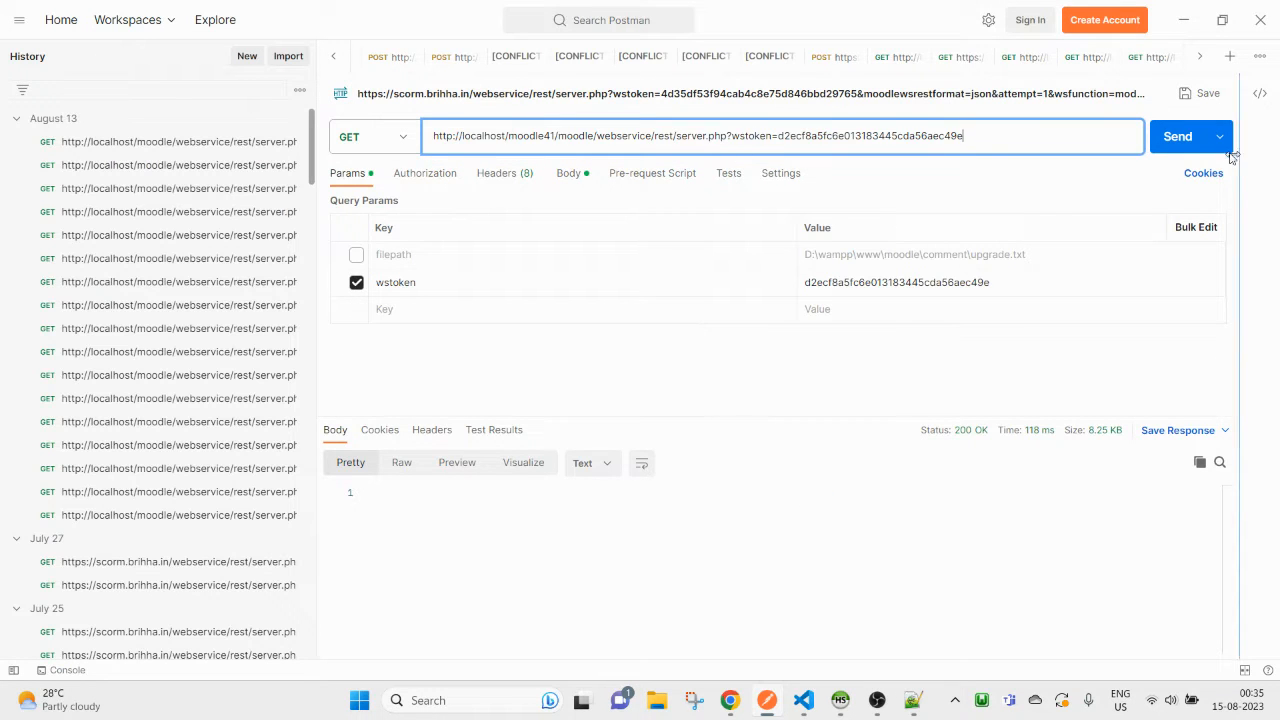
# - Send the GET request containing only the token and select the whole response body
pyautogui.click(1177, 137)
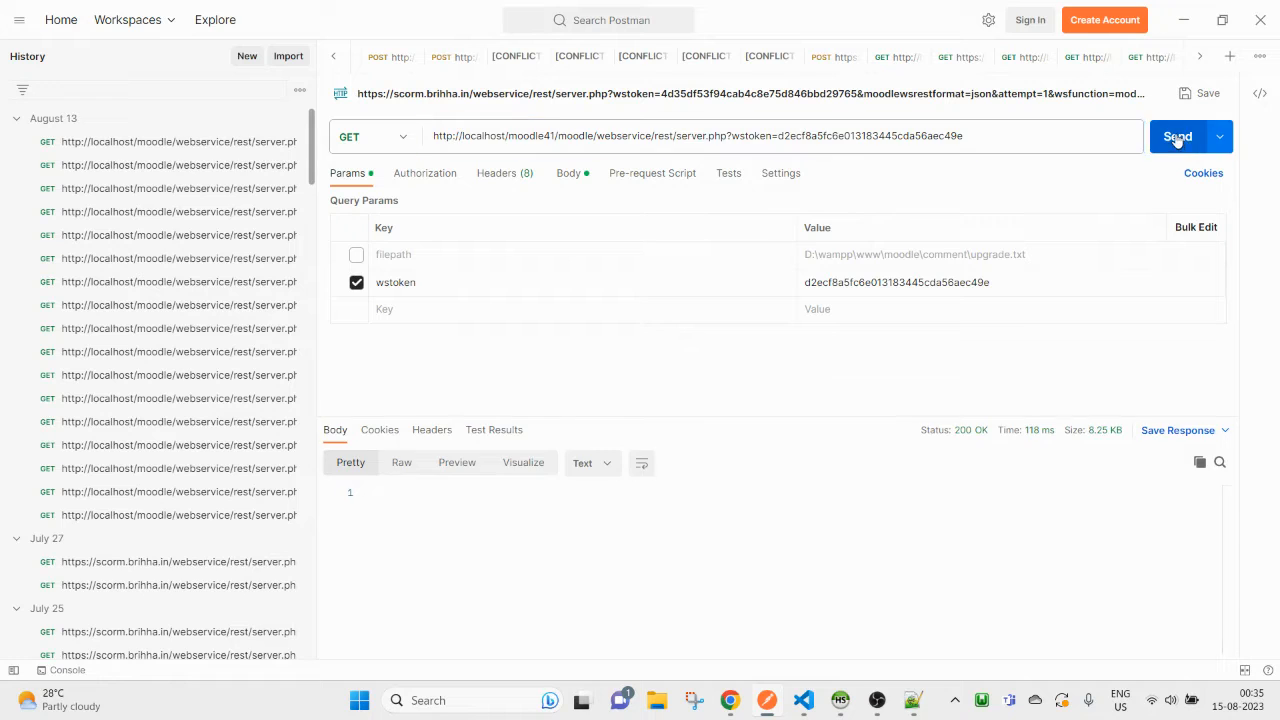
pyautogui.click(643, 617)
pyautogui.hotkey('ctrl', 'a')
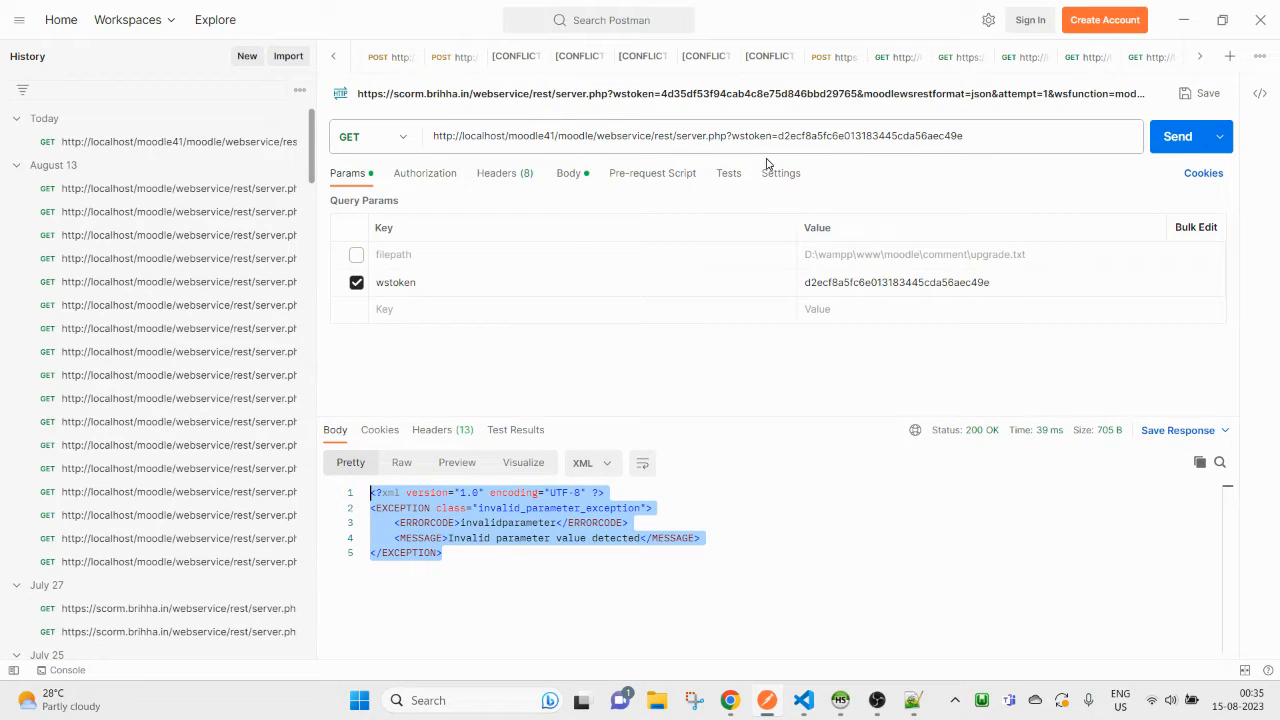
# - Switch to Notepad++ and copy moodlewsrestformat=json from the sample request on line 4
pyautogui.hotkey('alt', 'Tab')
pyautogui.click(766, 429)
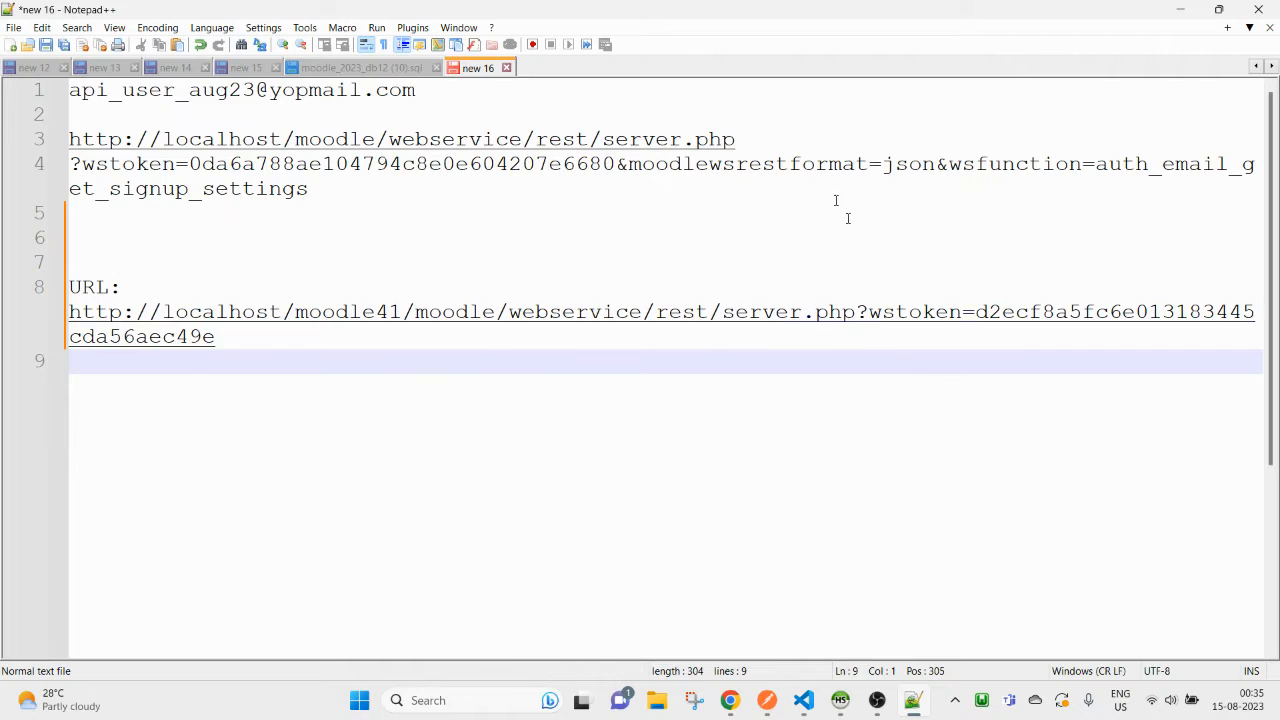
pyautogui.moveTo(629, 164); pyautogui.dragTo(935, 164)
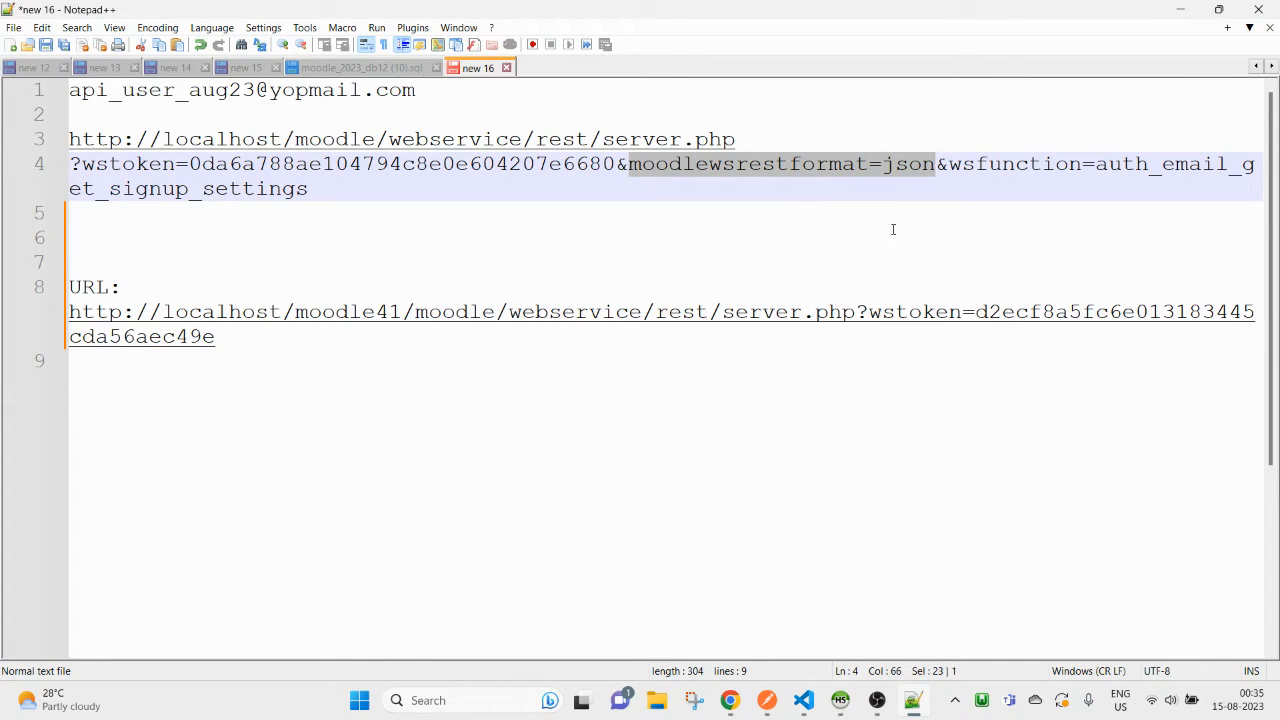
pyautogui.moveTo(869, 314); pyautogui.dragTo(960, 318)
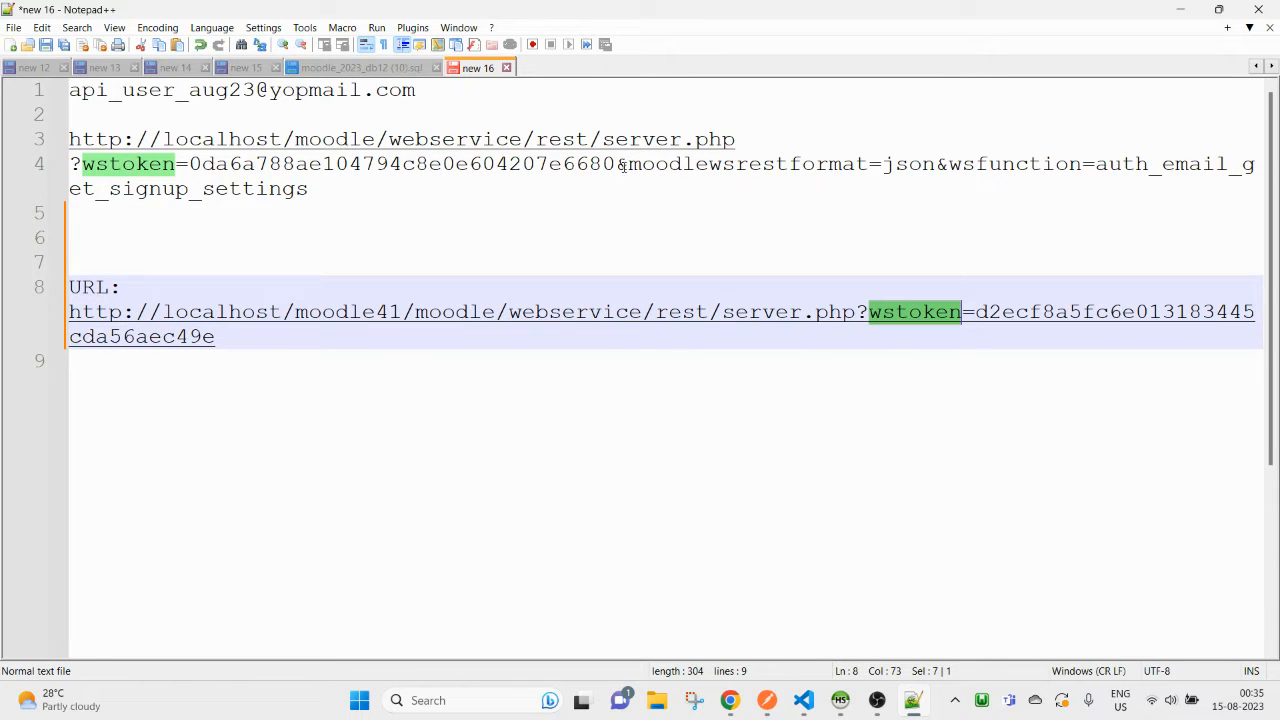
pyautogui.moveTo(628, 166); pyautogui.dragTo(936, 168)
pyautogui.hotkey('ctrl', 'c')
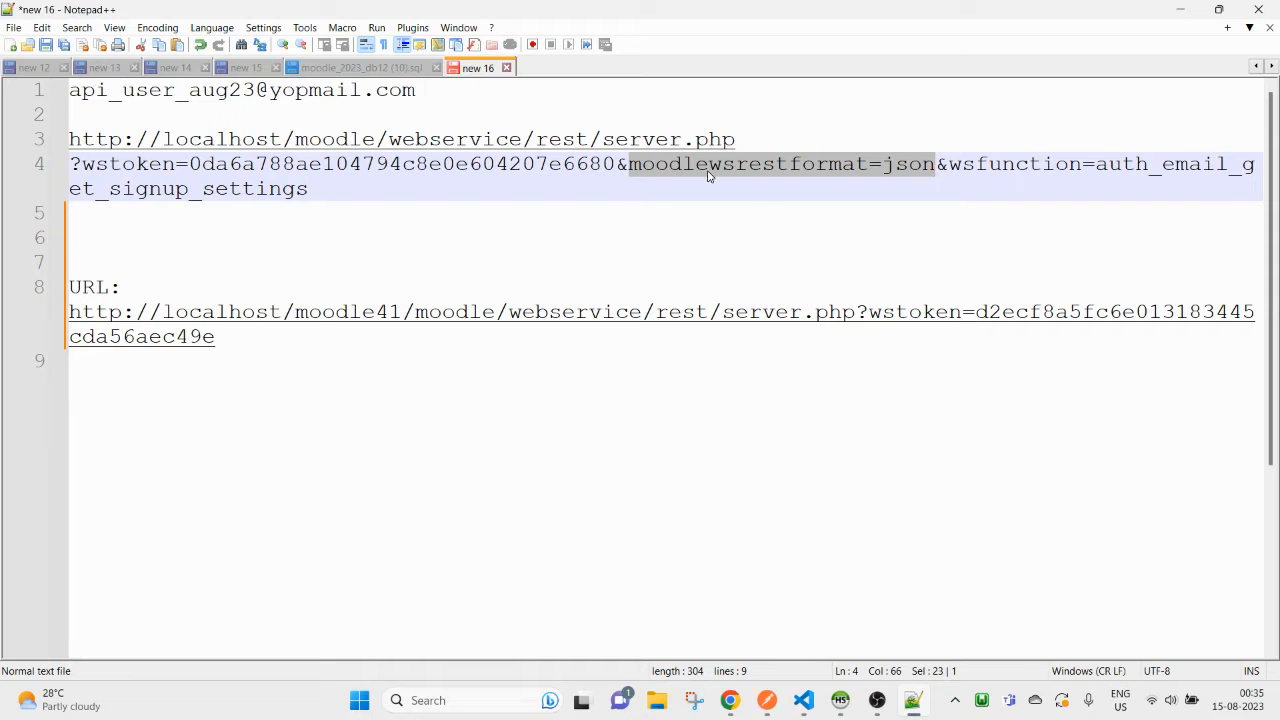
# - Return to Postman, append &moodlewsrestformat=json to the request URL, send it and highlight the response body
pyautogui.hotkey('alt', 'Tab')
pyautogui.click(990, 136)
pyautogui.hotkey('ctrl', 'v')
pyautogui.hotkey('ctrl', 'z')
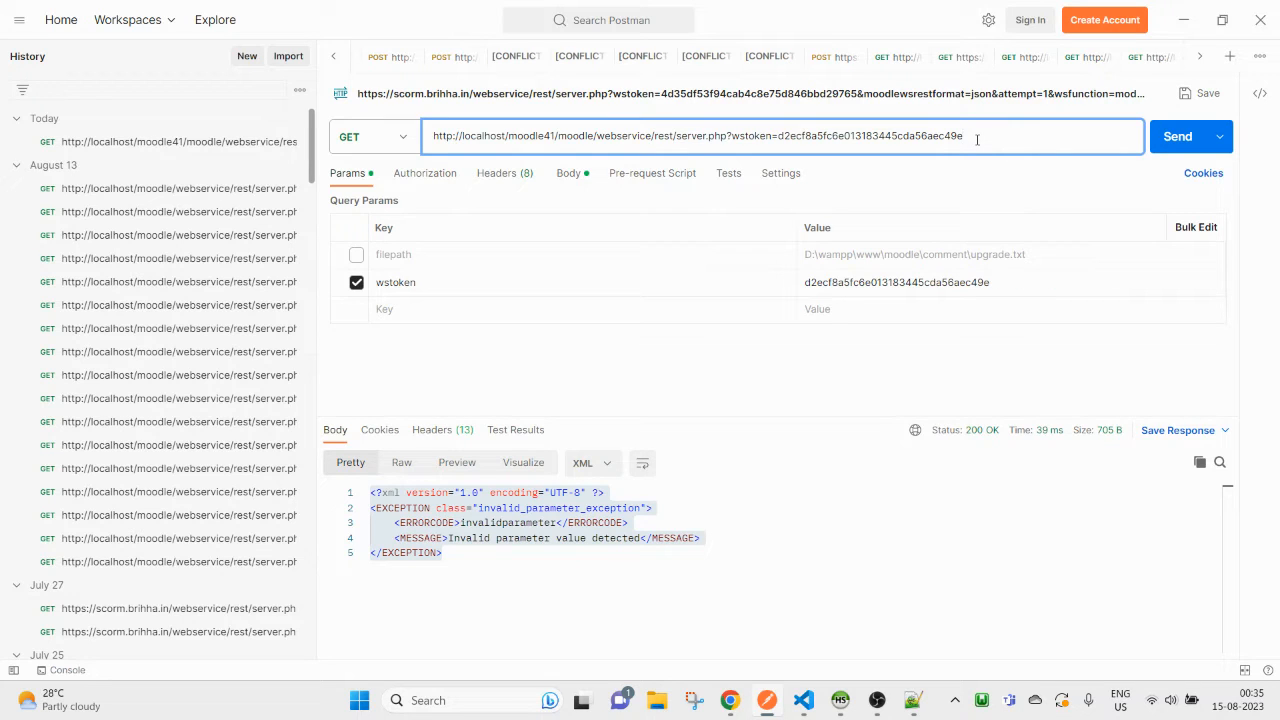
pyautogui.write('&')
pyautogui.hotkey('ctrl', 'v')
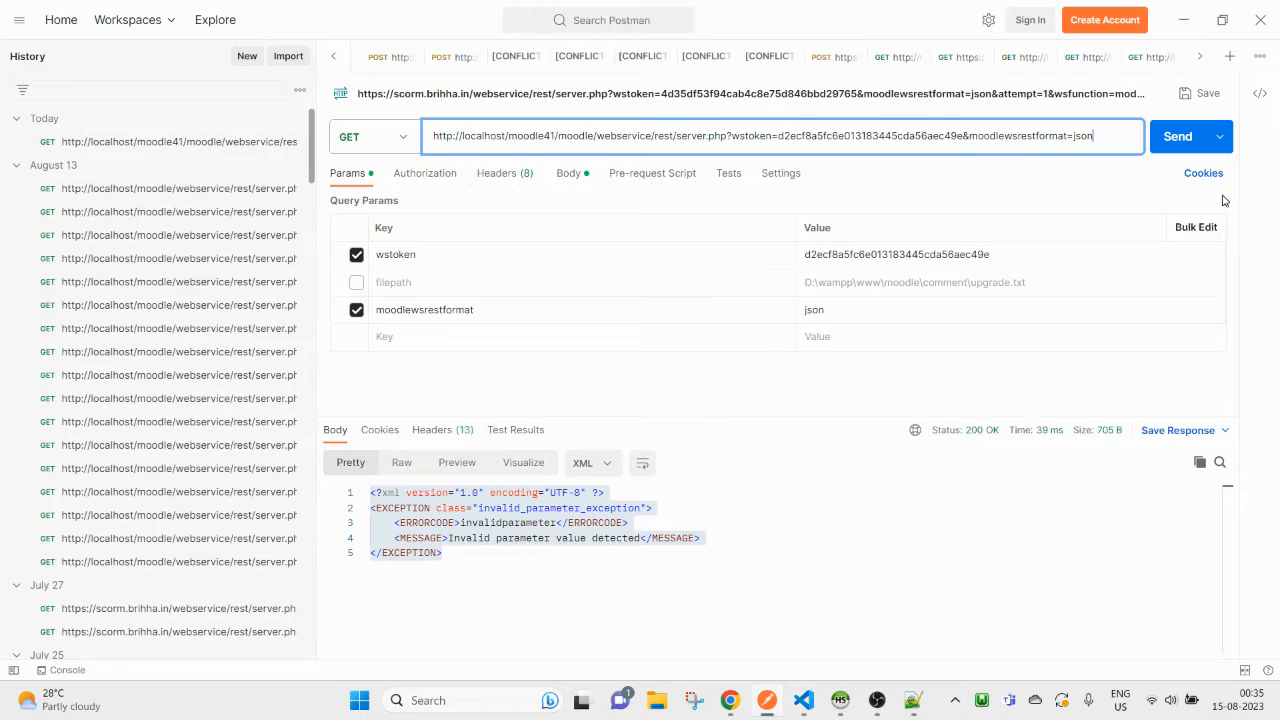
pyautogui.click(1183, 137)
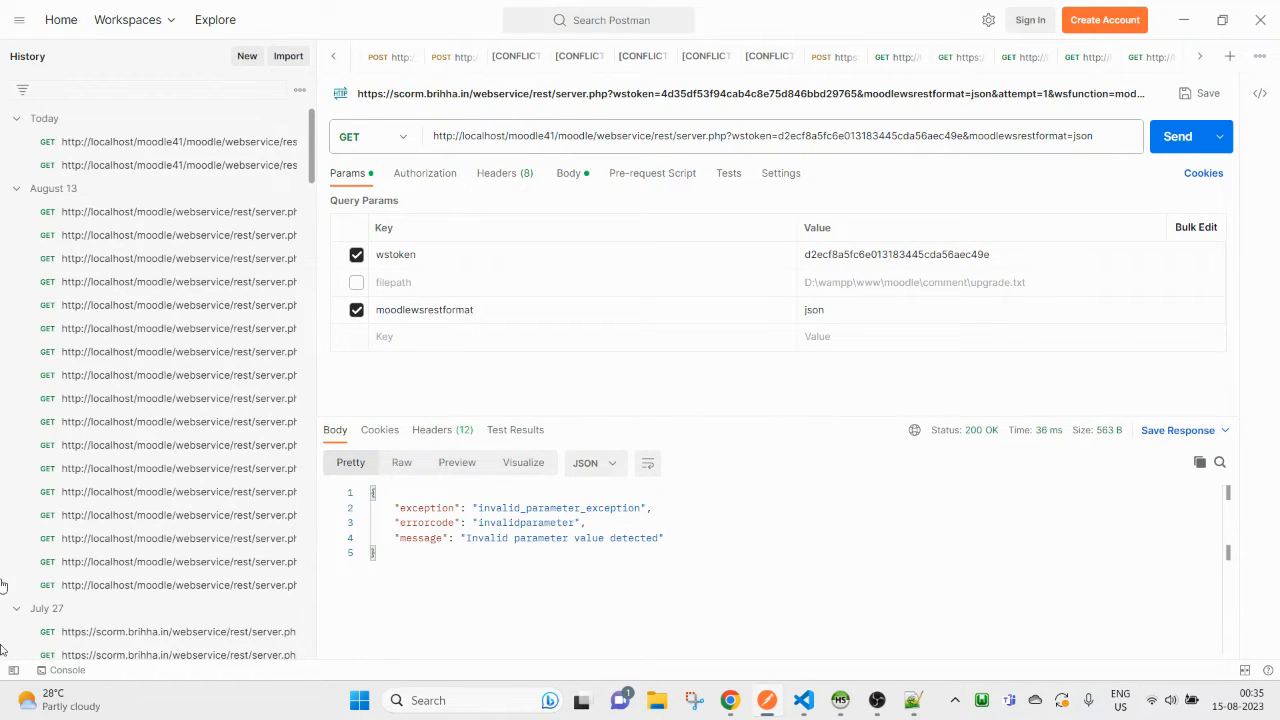
pyautogui.moveTo(476, 597); pyautogui.dragTo(347, 483)
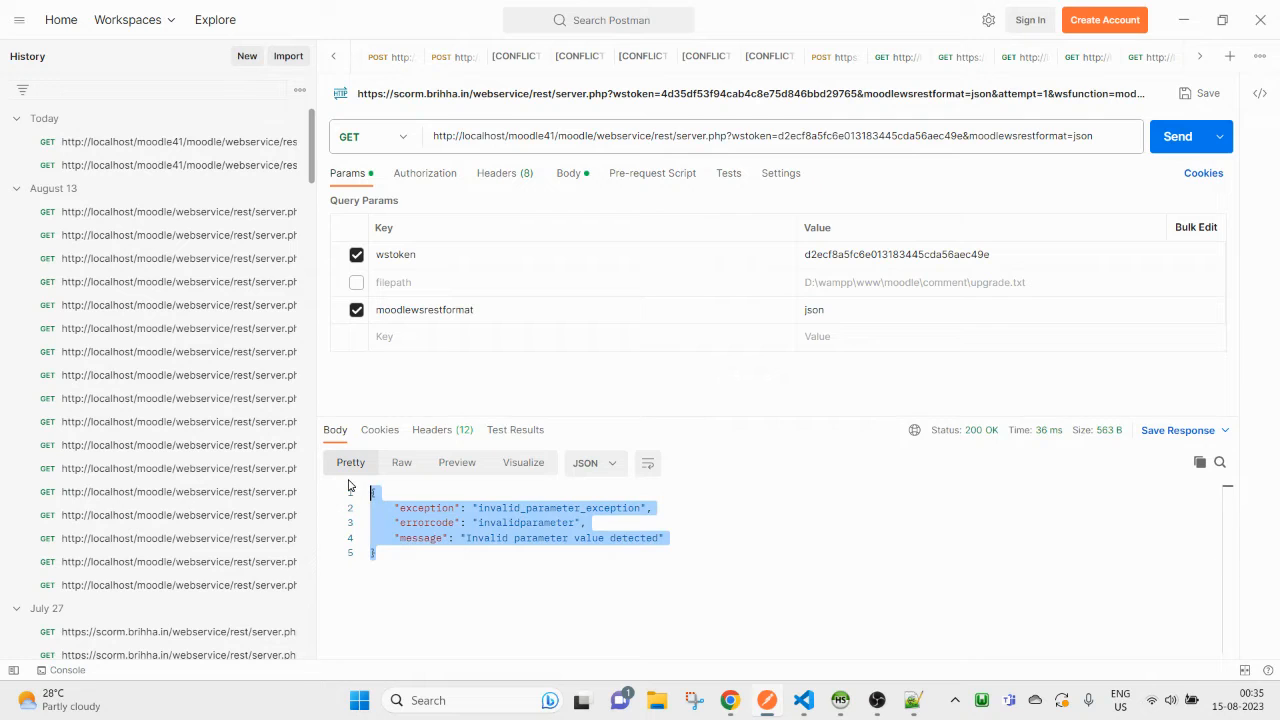
# - Copy &wsfunction=auth_email_get_signup_settings from Notepad++, append it to the Postman request URL, send it and highlight the response
pyautogui.hotkey('alt', 'Tab')
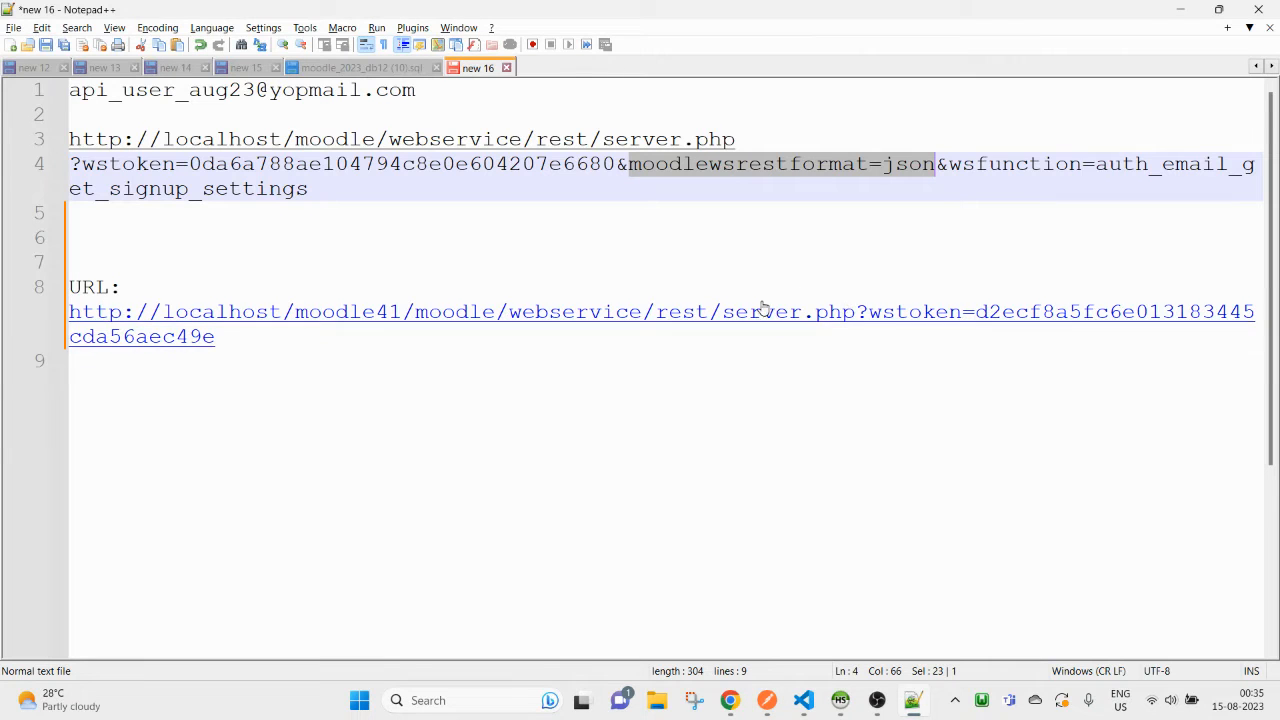
pyautogui.moveTo(940, 168); pyautogui.dragTo(336, 195)
pyautogui.hotkey('ctrl', 'c')
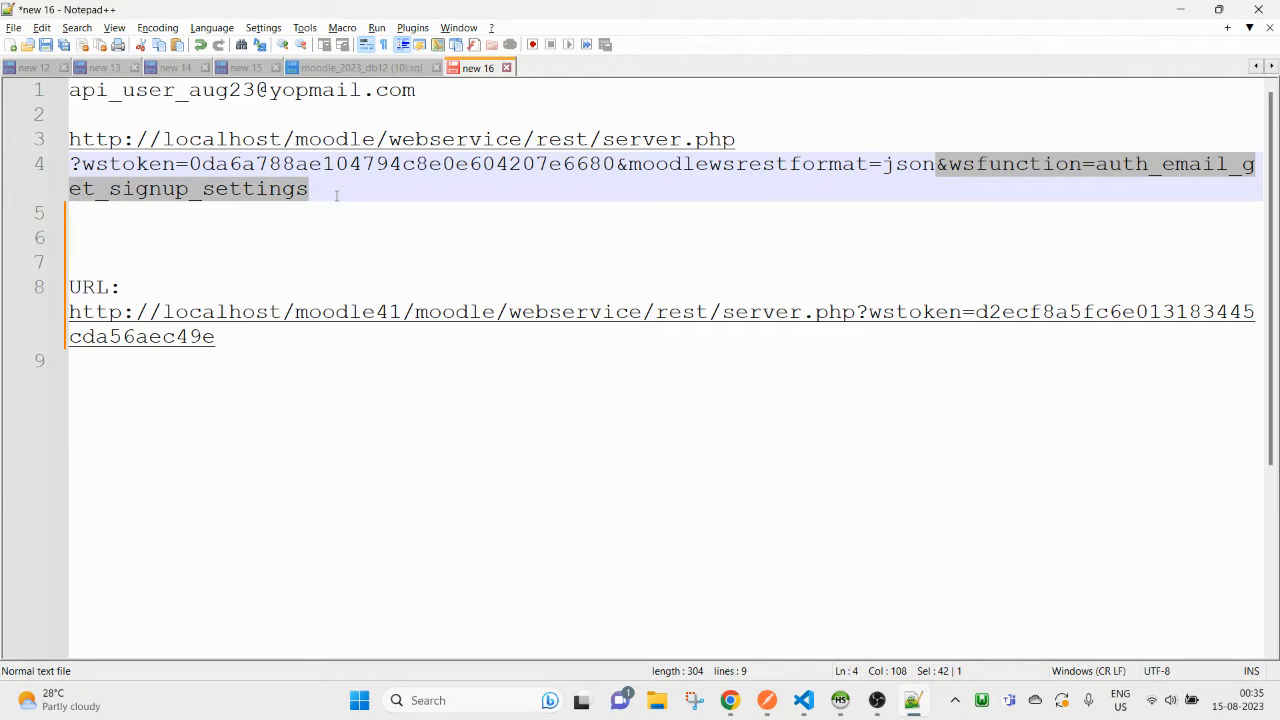
pyautogui.hotkey('alt', 'Tab')
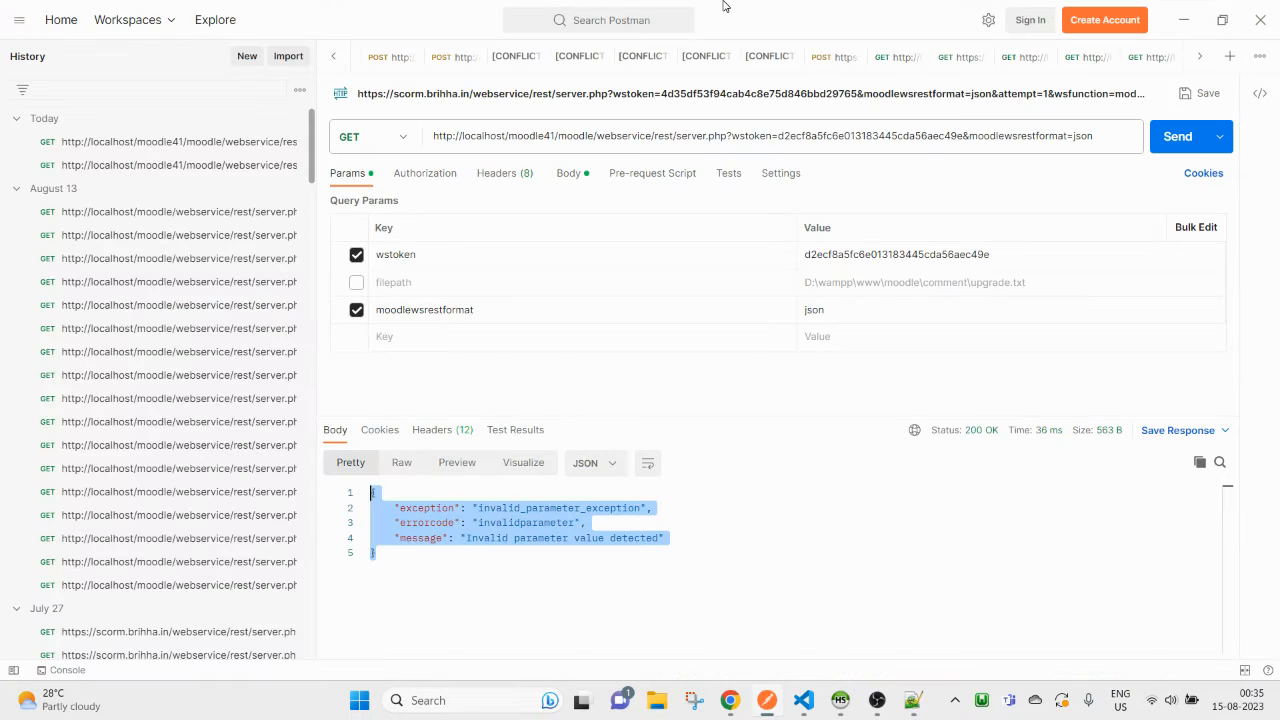
pyautogui.click(1113, 136)
pyautogui.hotkey('ctrl', 'v')
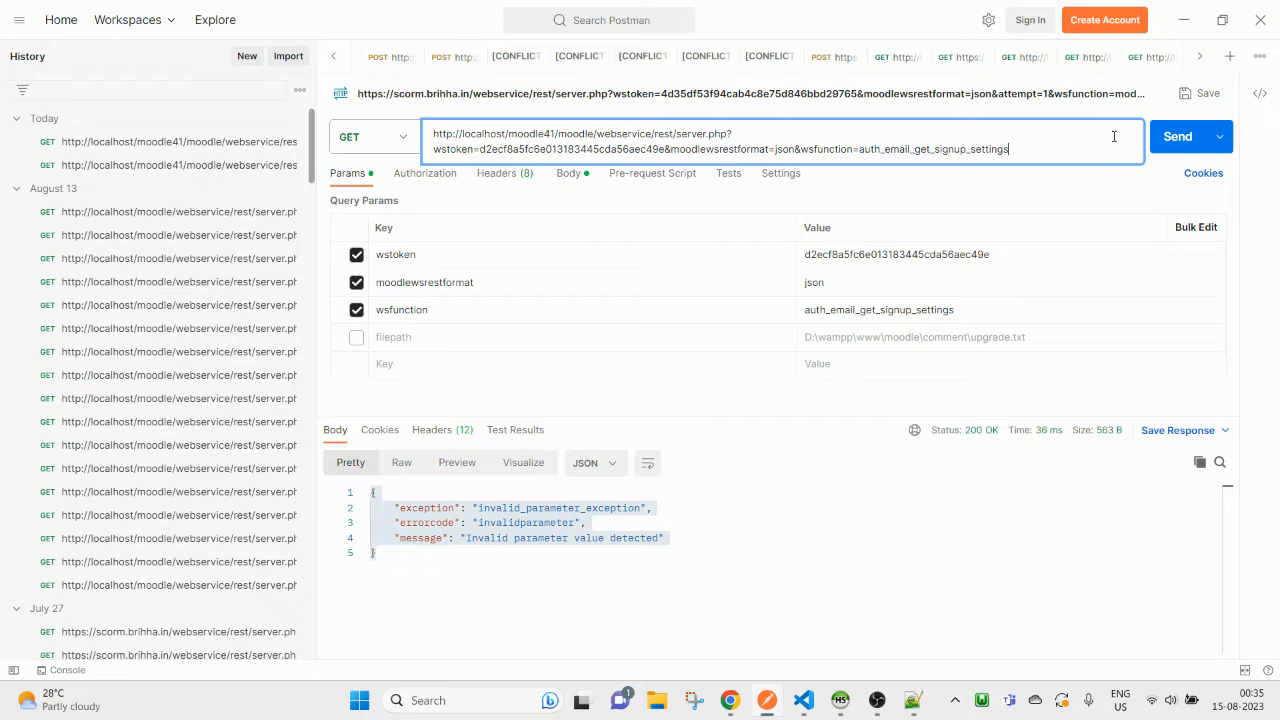
pyautogui.click(1175, 136)
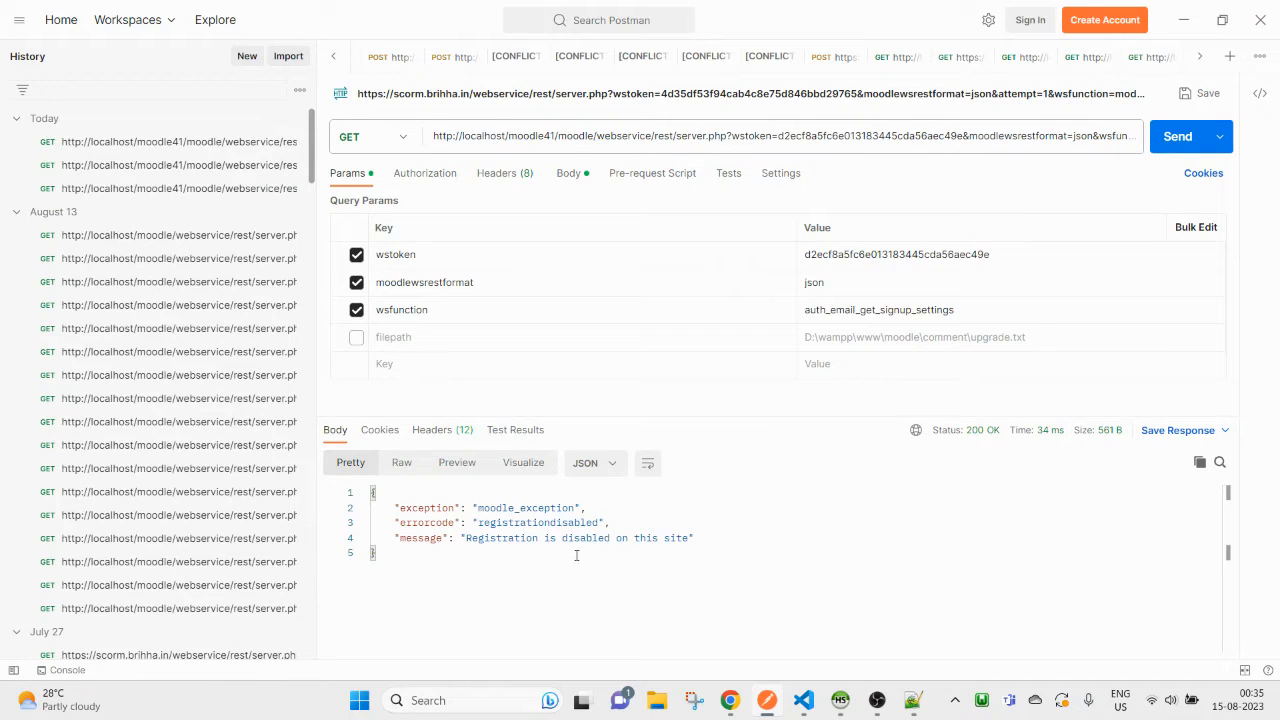
pyautogui.moveTo(690, 538); pyautogui.dragTo(370, 499)
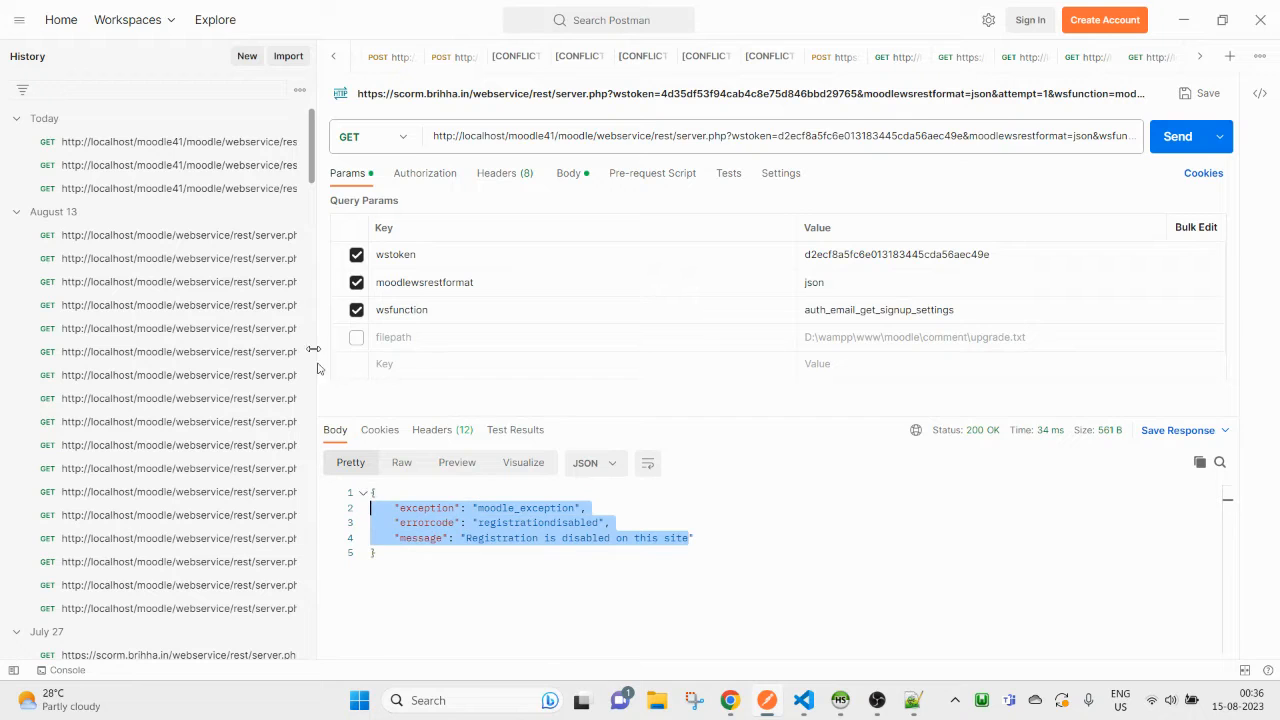
pyautogui.moveTo(266, 198); pyautogui.dragTo(151, 223)
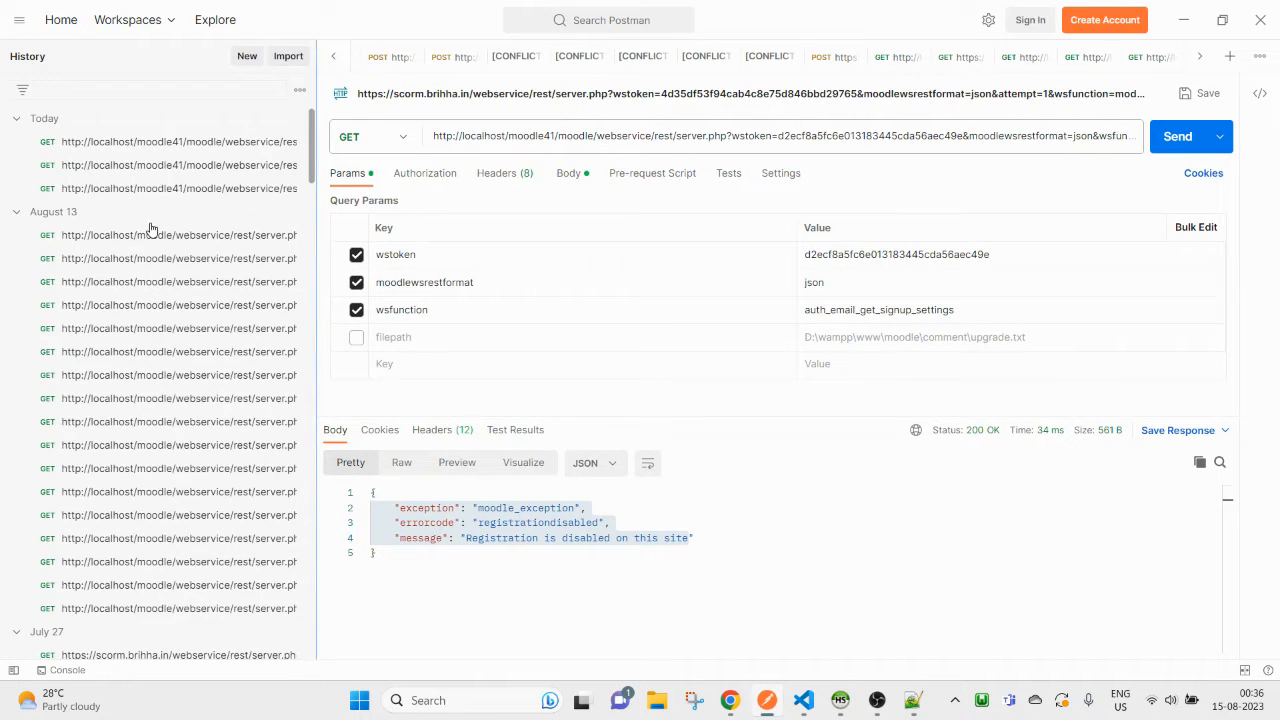
# - Copy auth_email_get_signup_settings from the request URL and look it up on the Moodle Web service API functions page in Chrome
pyautogui.click(847, 138)
pyautogui.doubleClick(904, 149)
pyautogui.hotkey('ctrl', 'c')
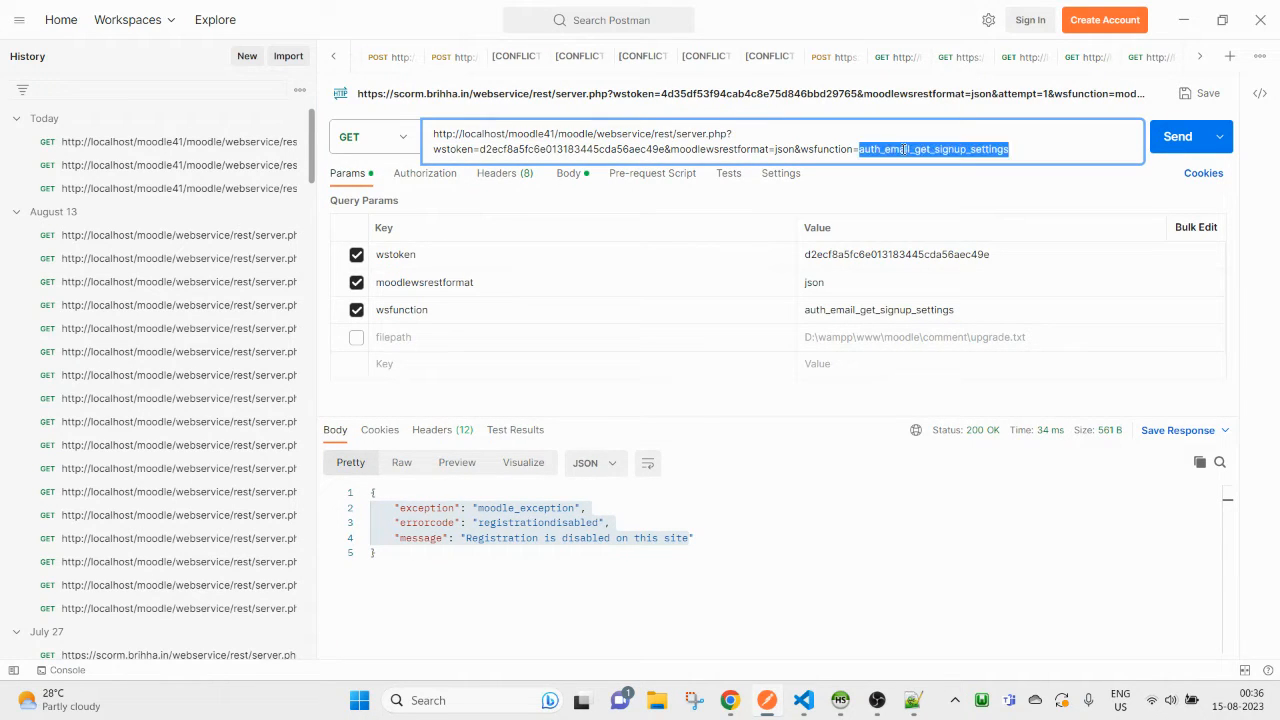
pyautogui.moveTo(730, 700)
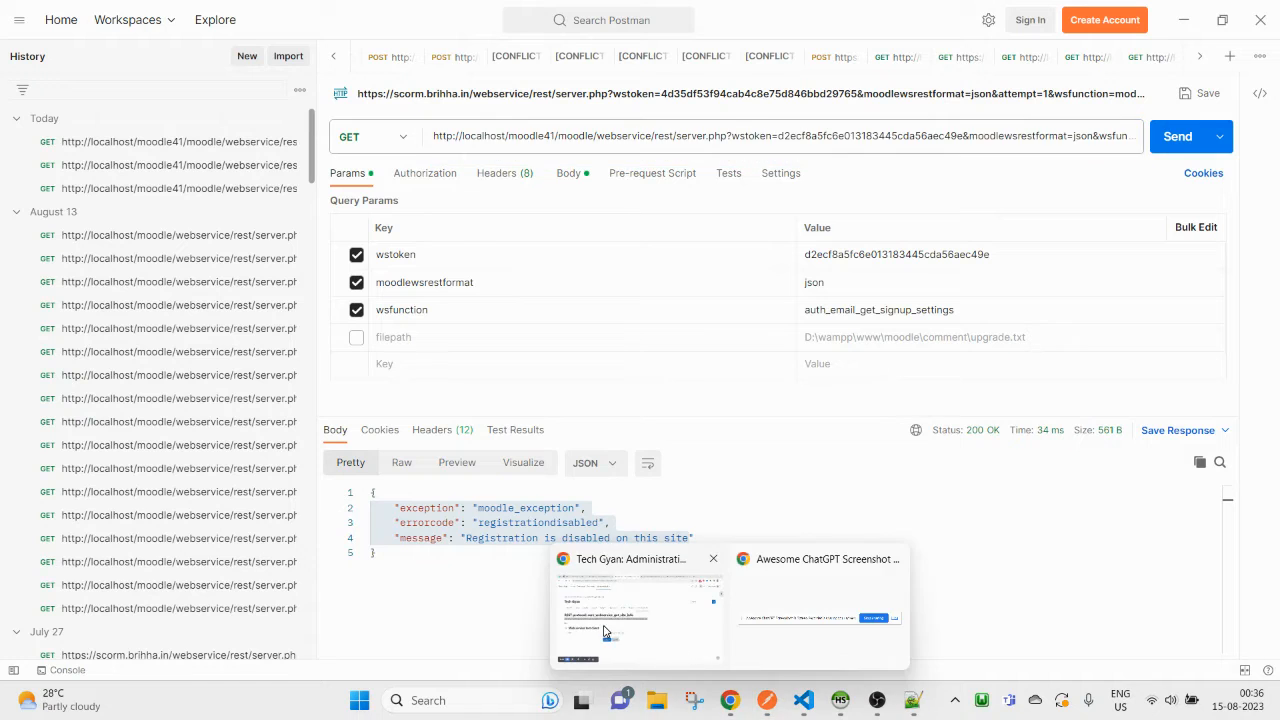
pyautogui.click(607, 631)
pyautogui.click(740, 14)
pyautogui.click(950, 8)
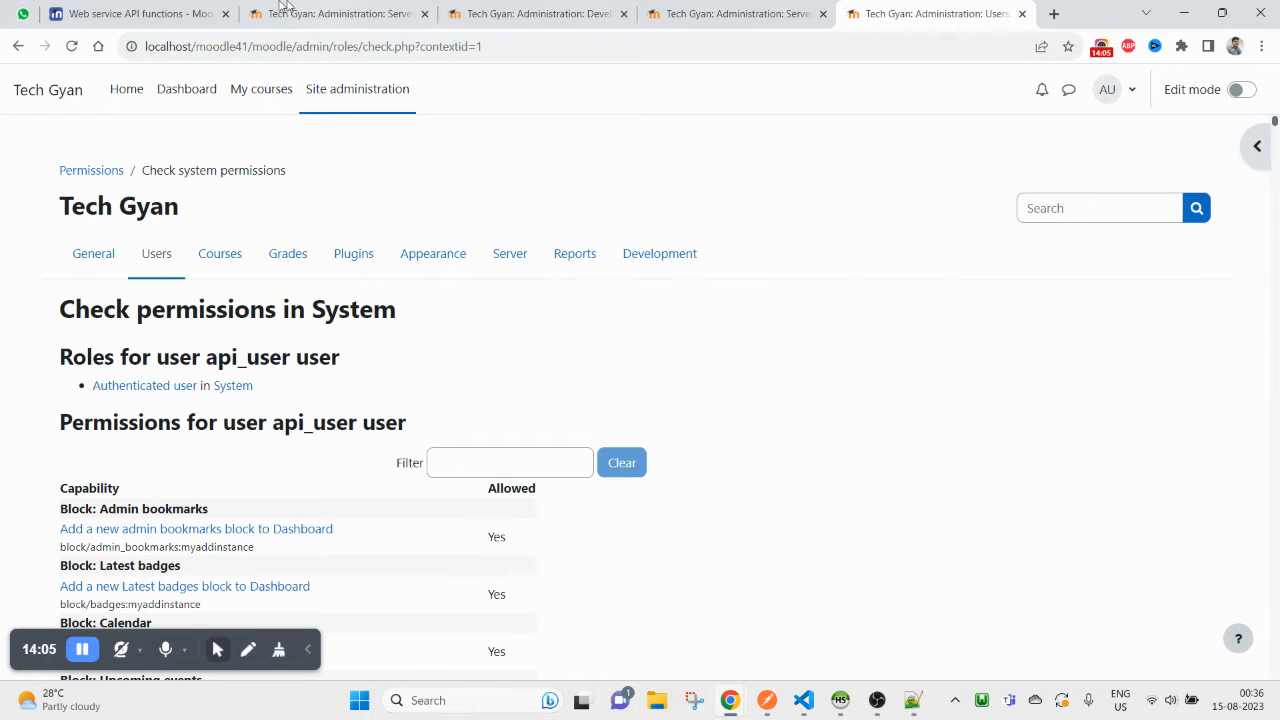
pyautogui.click(140, 14)
pyautogui.hotkey('ctrl', 'f')
pyautogui.hotkey('ctrl', 'v')
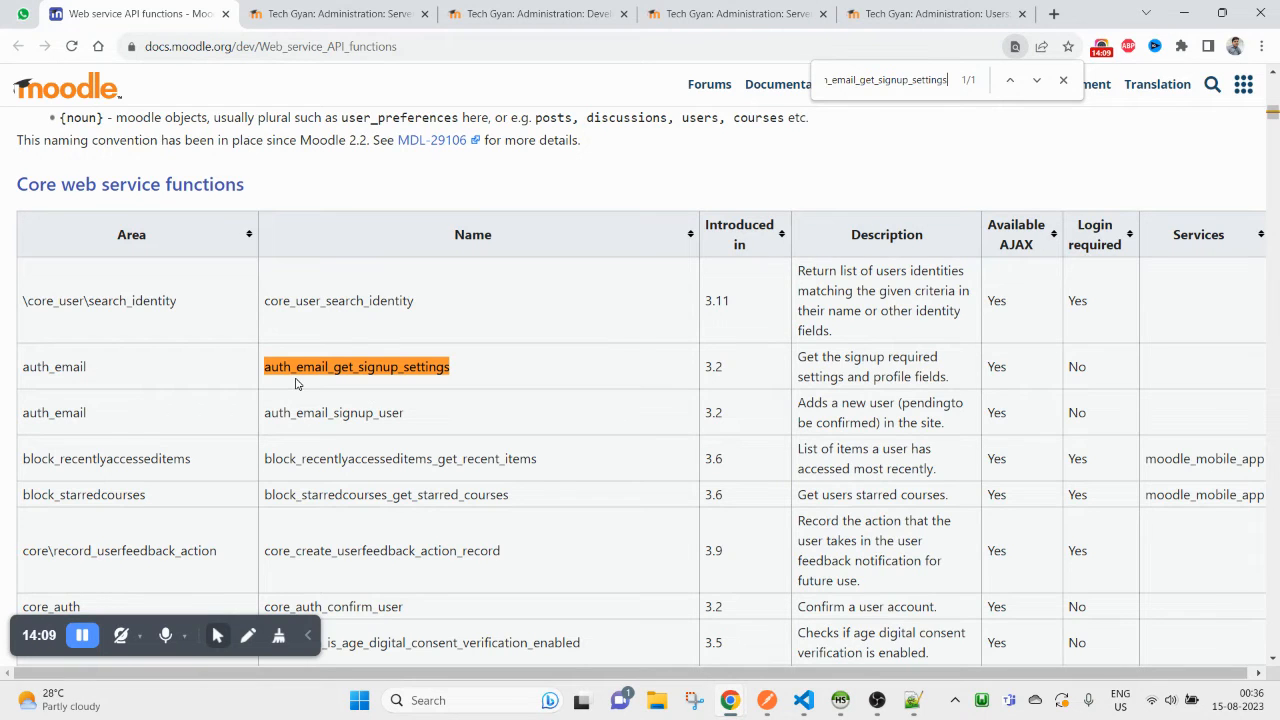
# - Back in Postman, review the request's wstoken, moodlewsrestformat and wsfunction parameters and its response body
pyautogui.hotkey('alt', 'Tab')
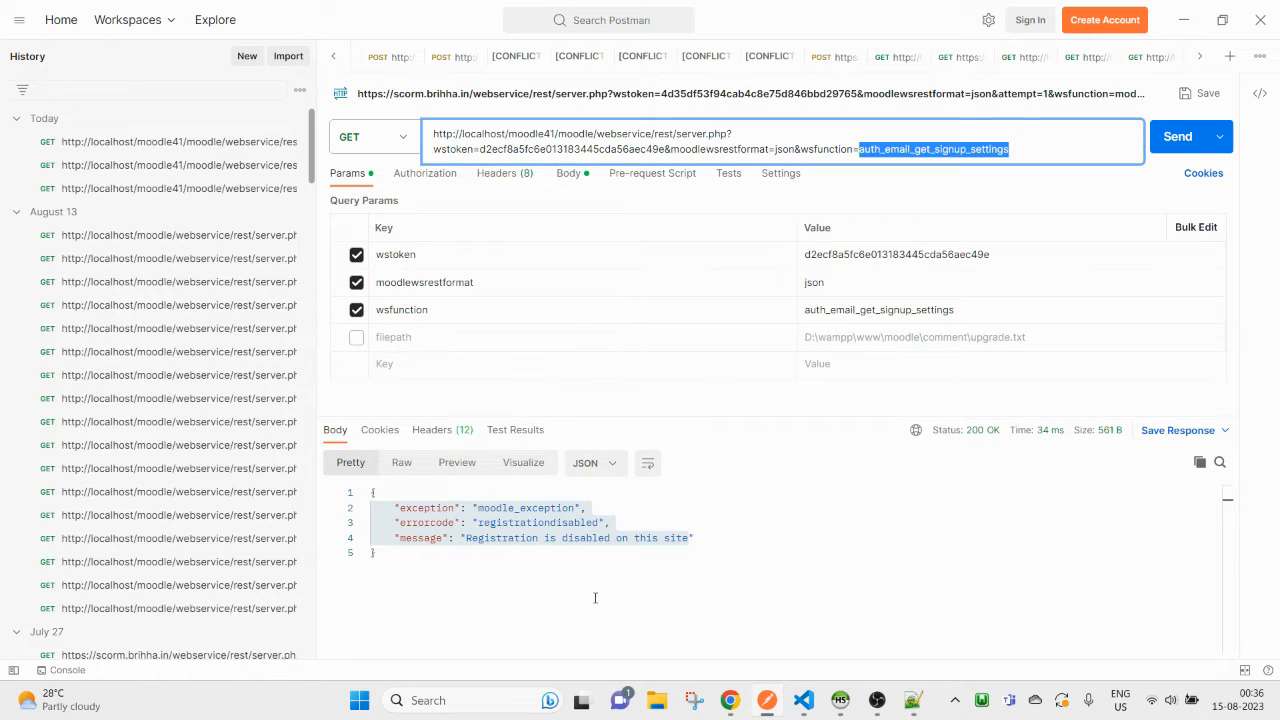
pyautogui.click(424, 530)
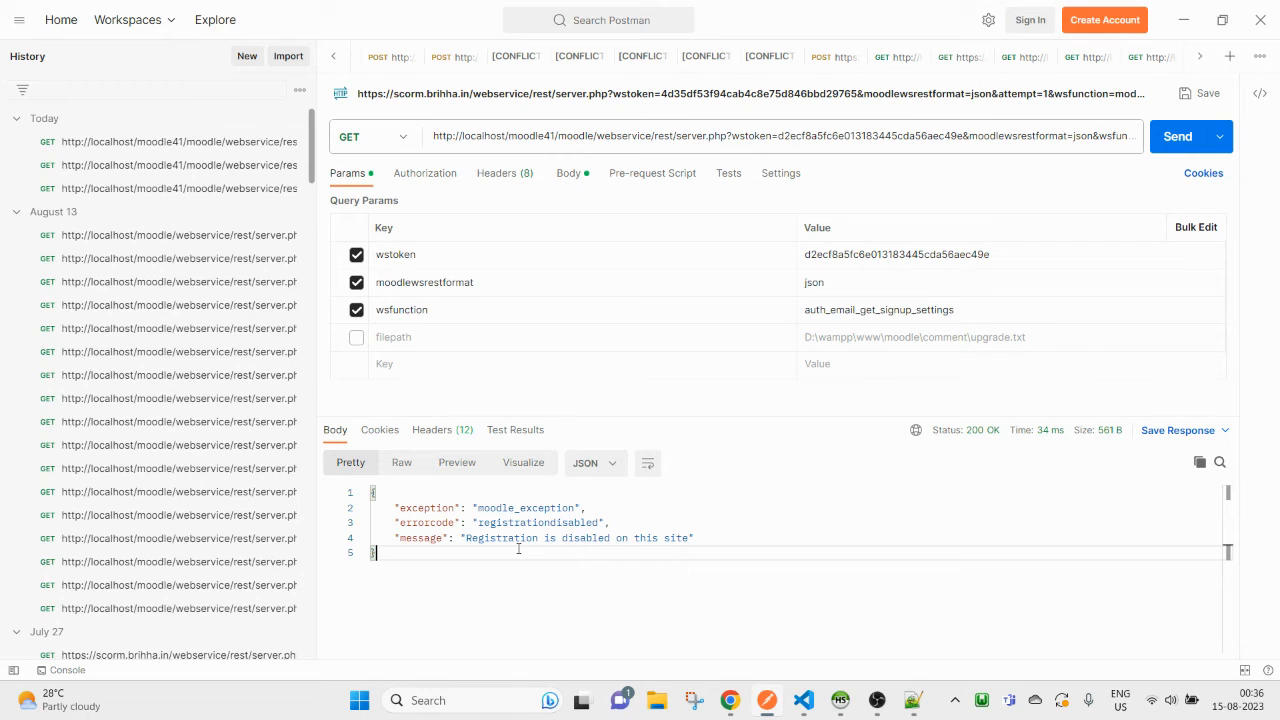
pyautogui.click(1089, 140)
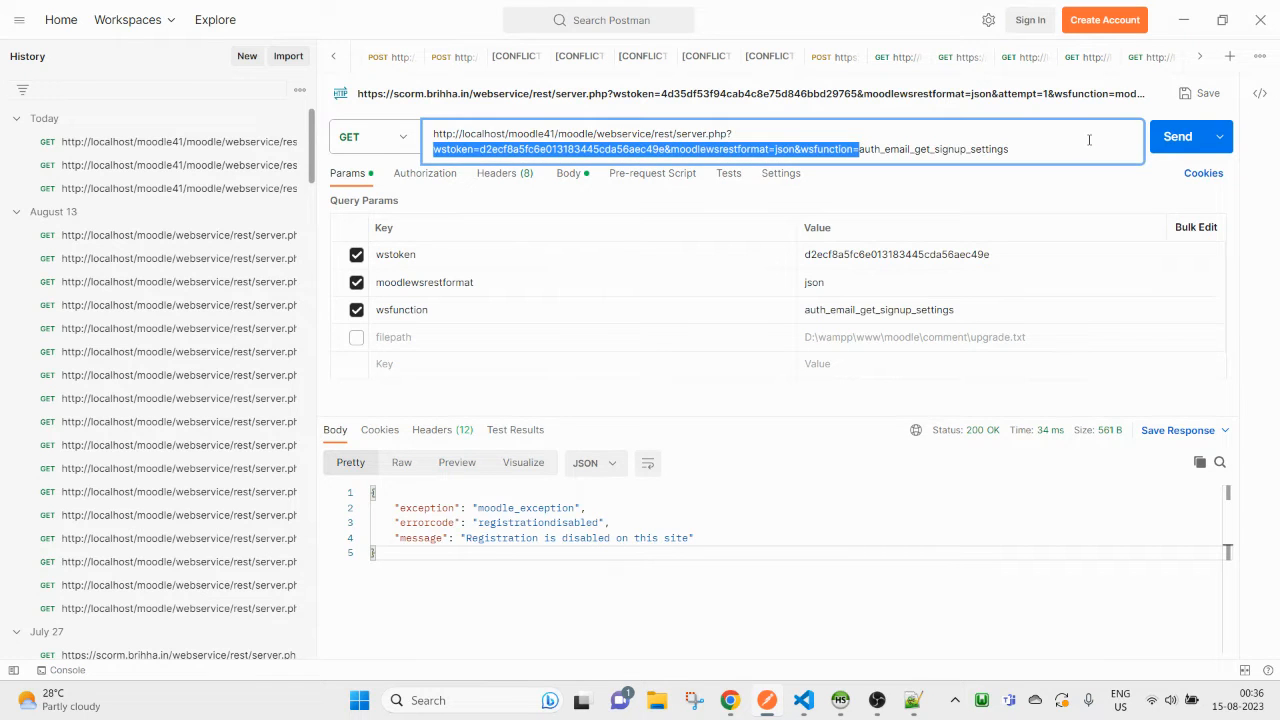
pyautogui.hotkey('alt', 'Tab')
pyautogui.hotkey('alt', 'Tab')
pyautogui.click(890, 257)
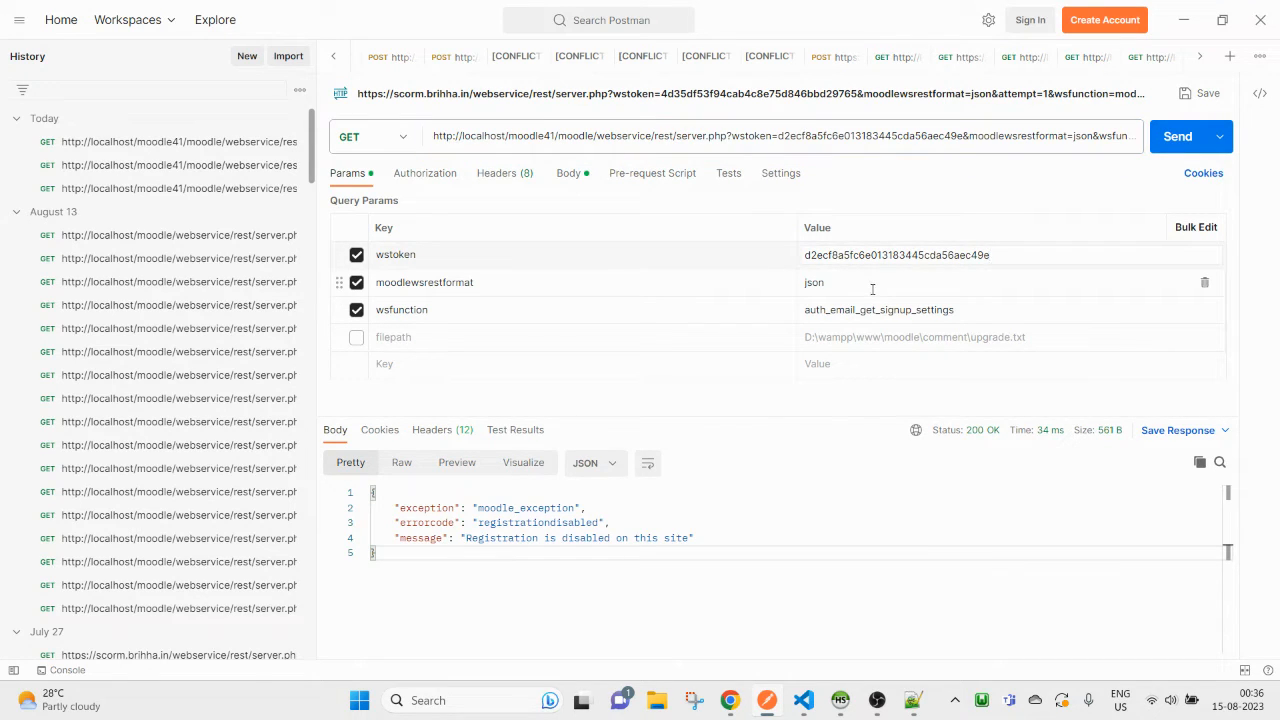
pyautogui.click(872, 290)
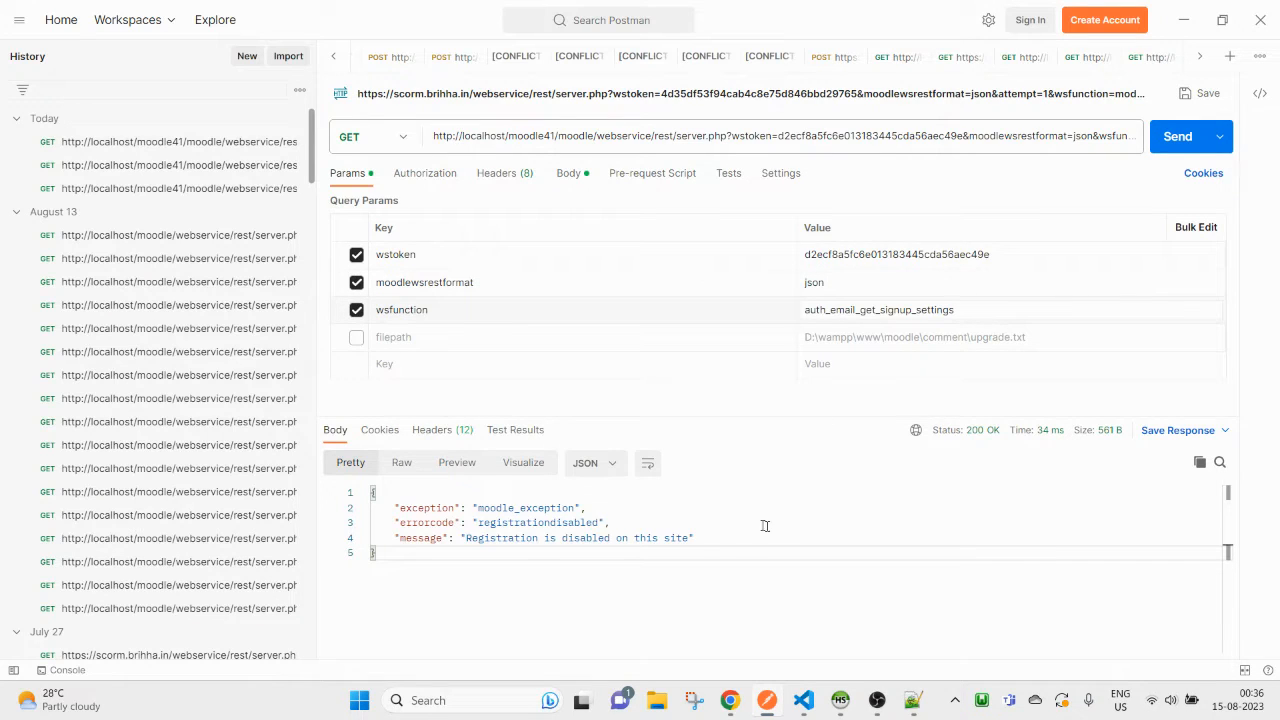
pyautogui.moveTo(777, 538); pyautogui.dragTo(431, 522)
pyautogui.click(407, 508)
pyautogui.hotkey('ctrl', 'a')
pyautogui.click(555, 586)
# - Switch to Chrome and search Moodle's Site administration for registration
pyautogui.hotkey('alt', 'Tab')
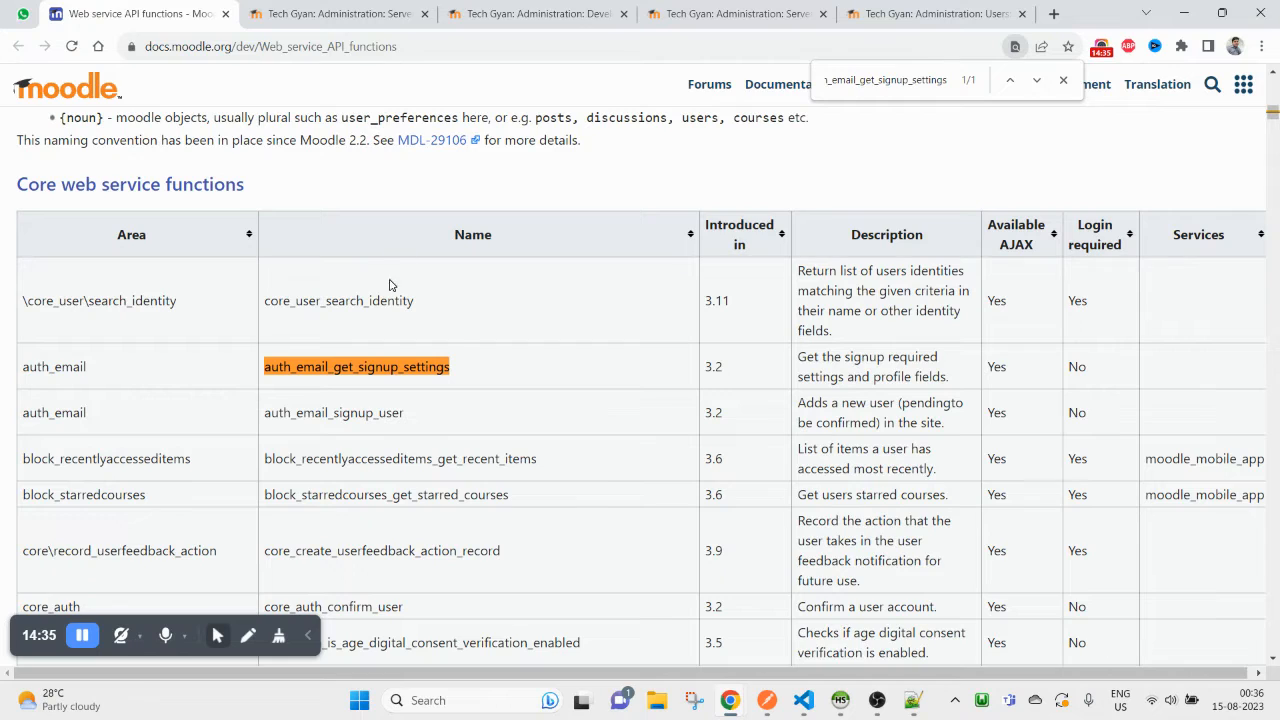
pyautogui.click(512, 12)
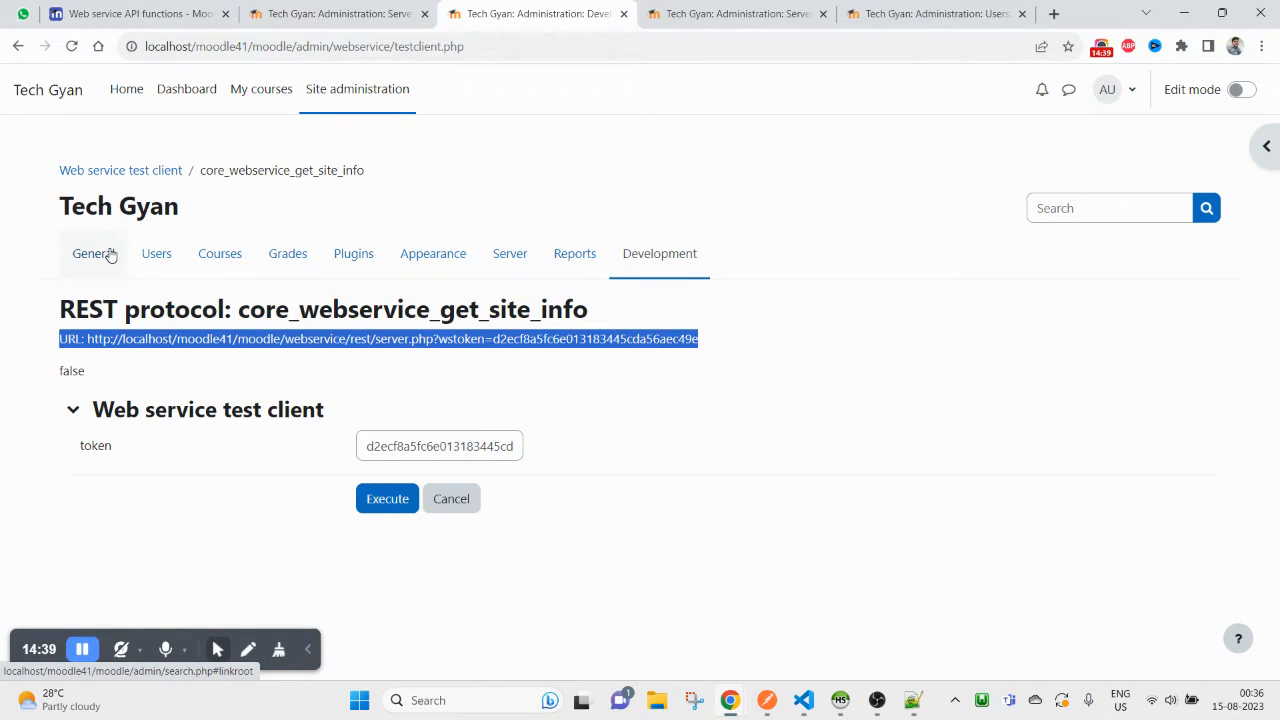
pyautogui.click(326, 93)
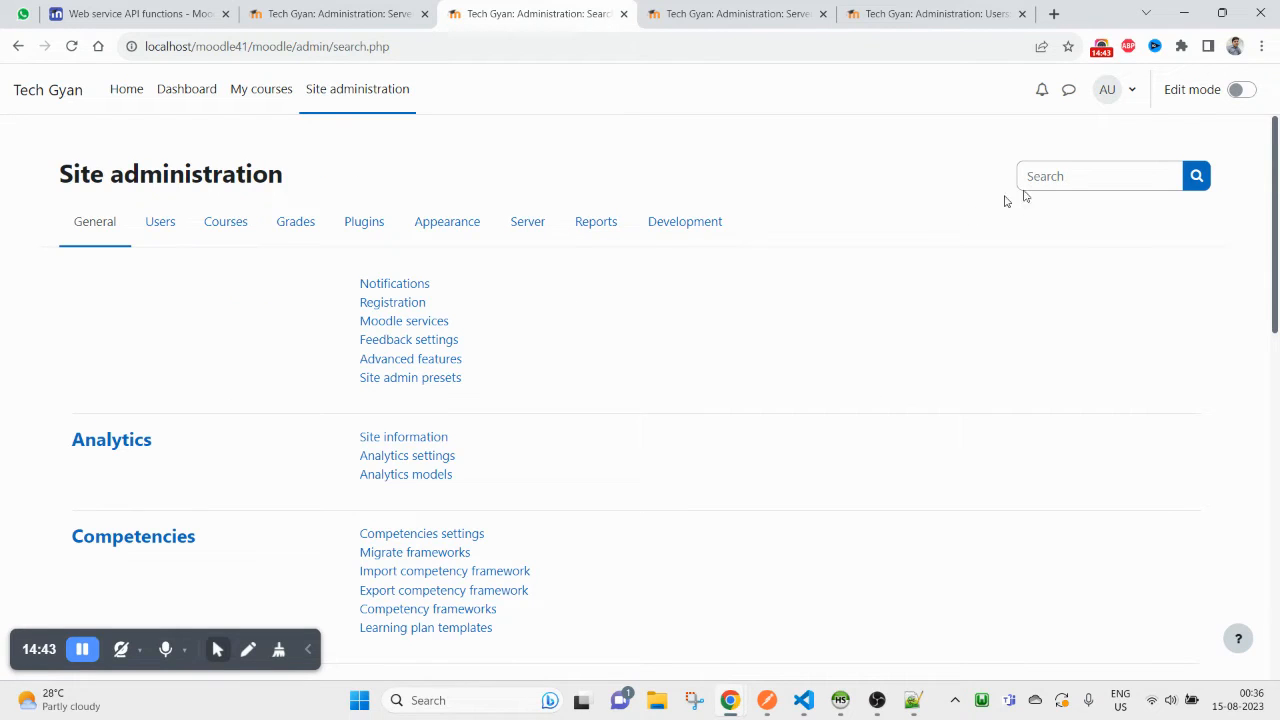
pyautogui.click(1070, 178)
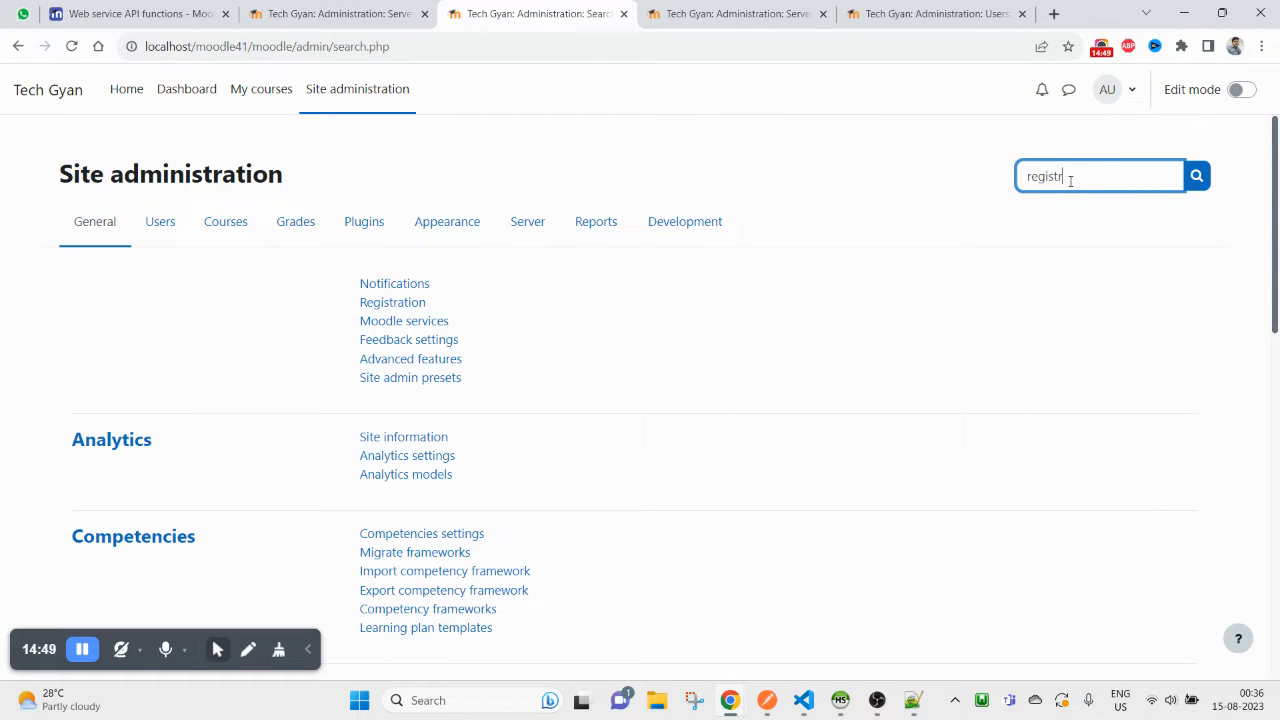
pyautogui.press('capslock')
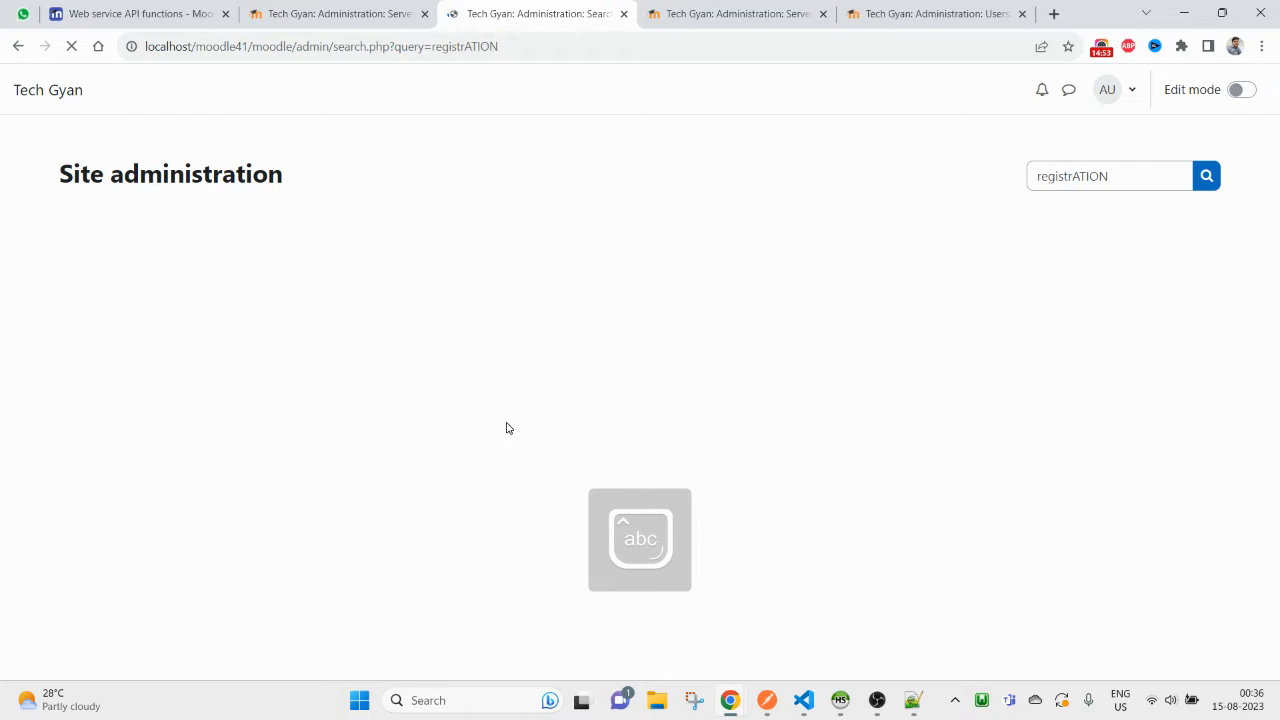
# - Find Email-based self-registration among the available authentication plugins in the search results and open its settings
pyautogui.scroll(-3, 334, 451)
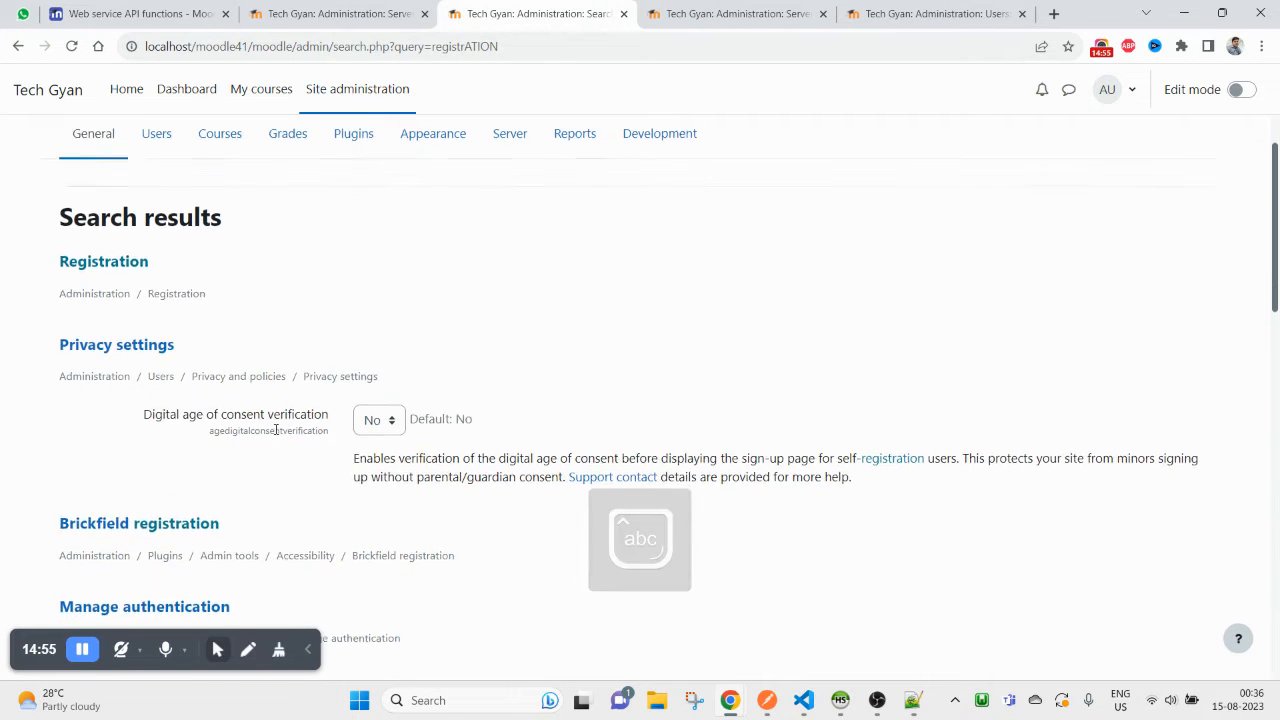
pyautogui.scroll(-3, 281, 437)
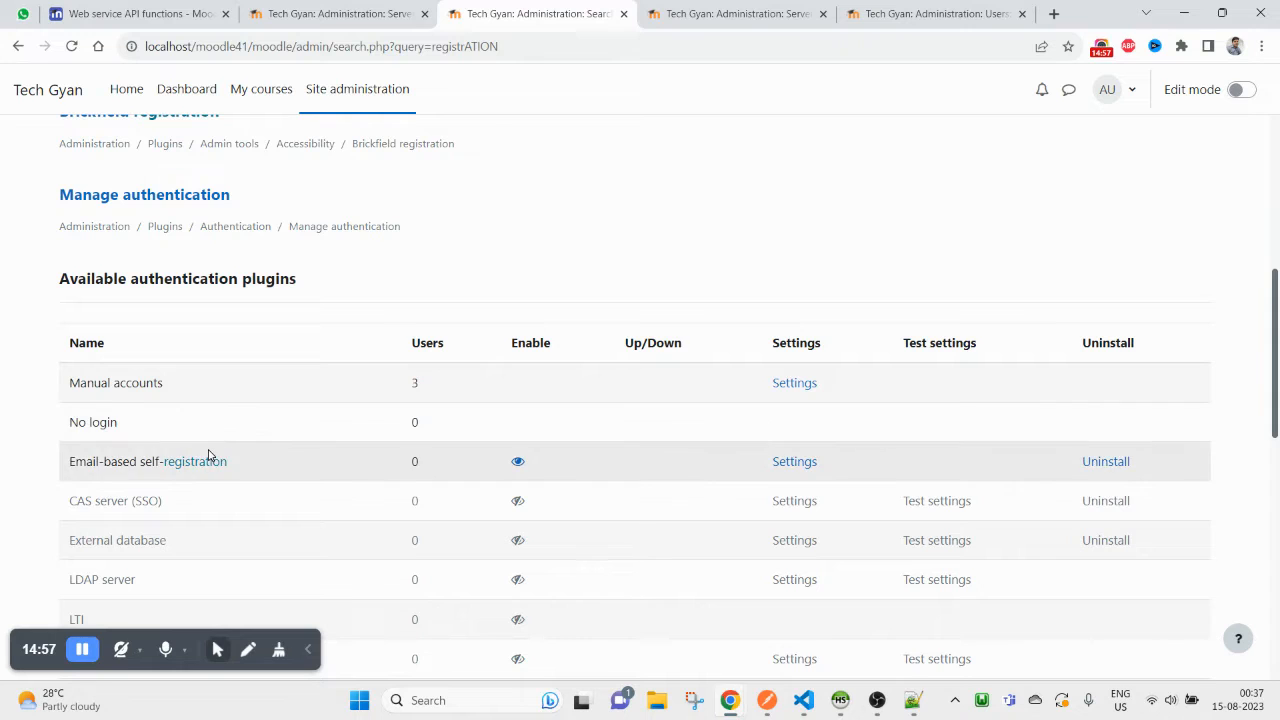
pyautogui.scroll(-1, 283, 516)
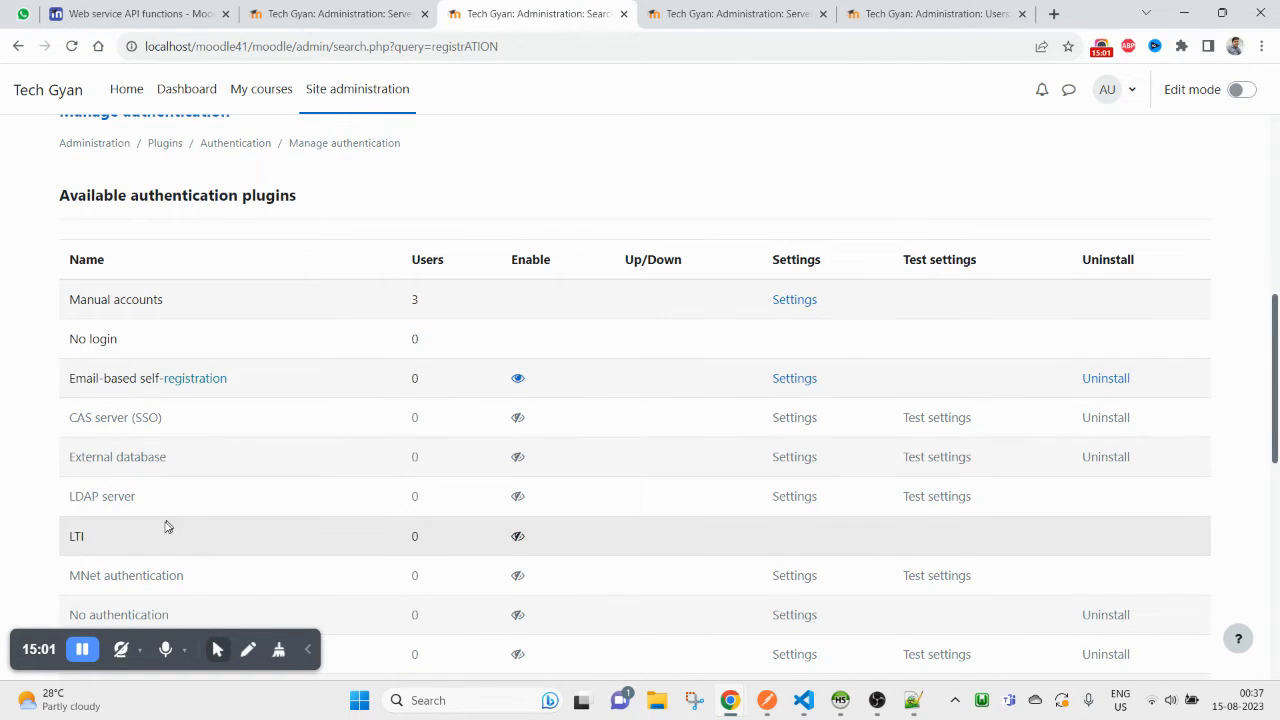
pyautogui.scroll(-2, 166, 528)
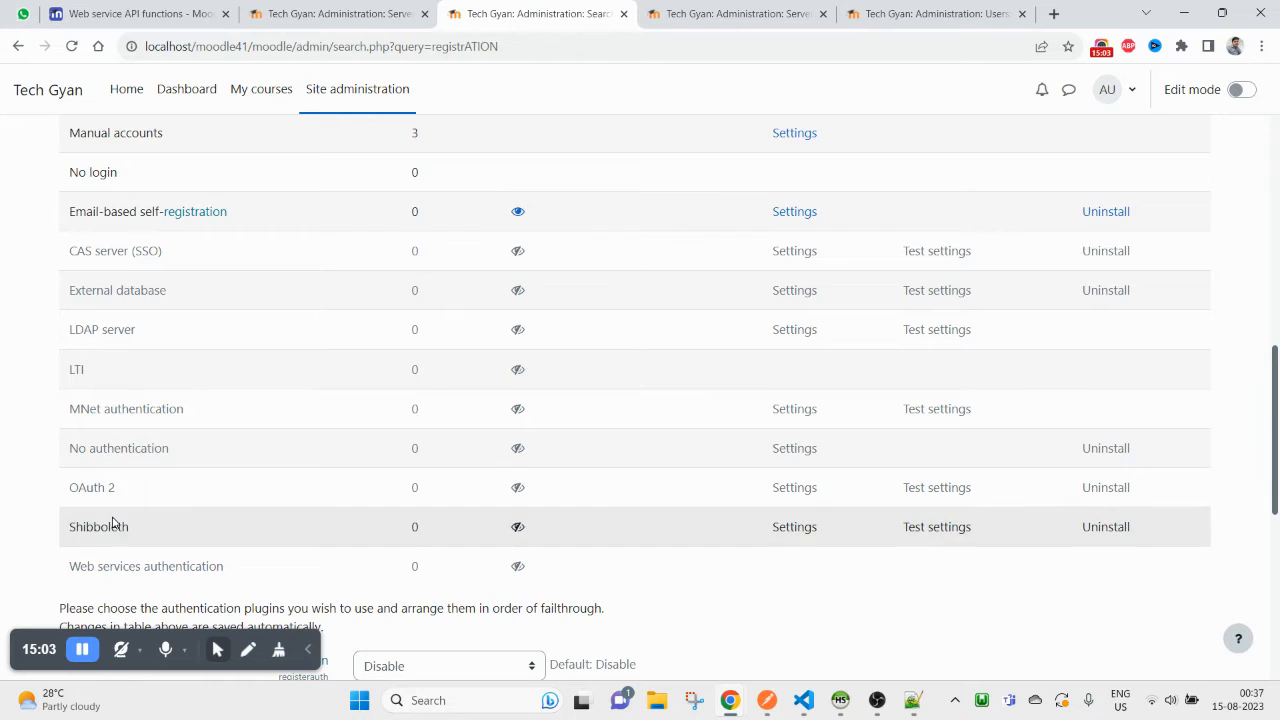
pyautogui.scroll(-1, 177, 477)
pyautogui.scroll(1, 177, 477)
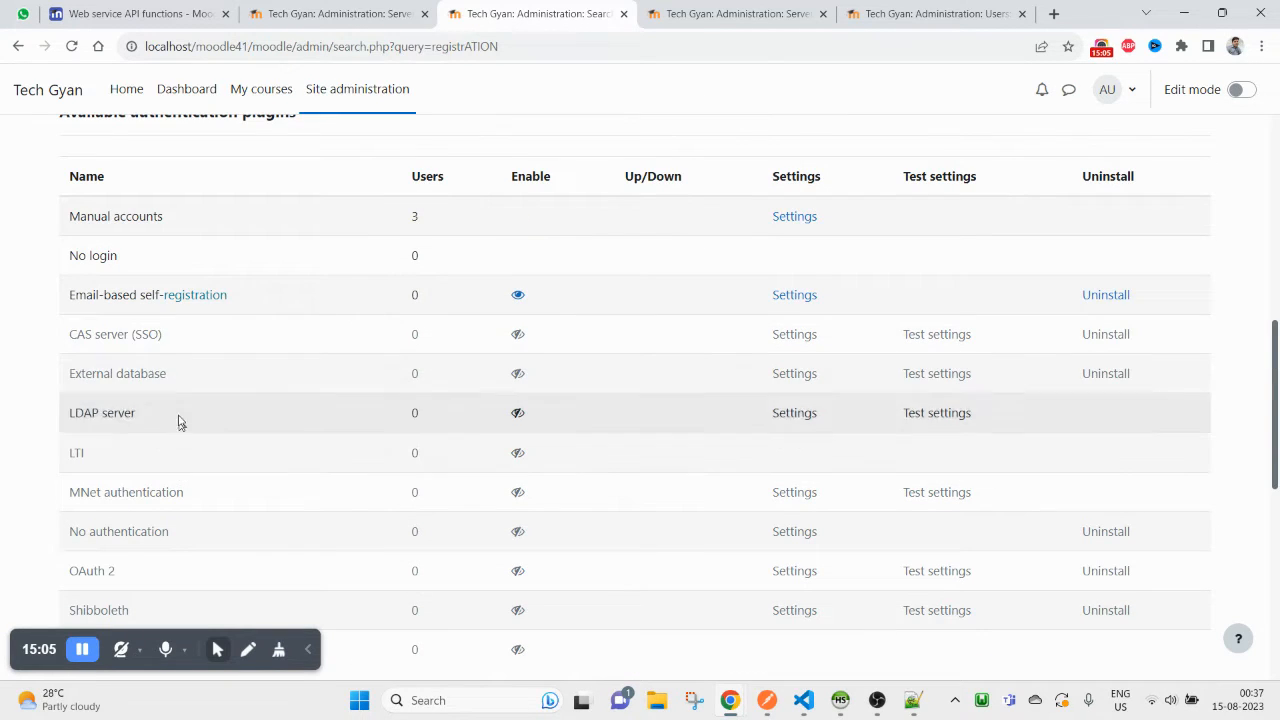
pyautogui.click(794, 298)
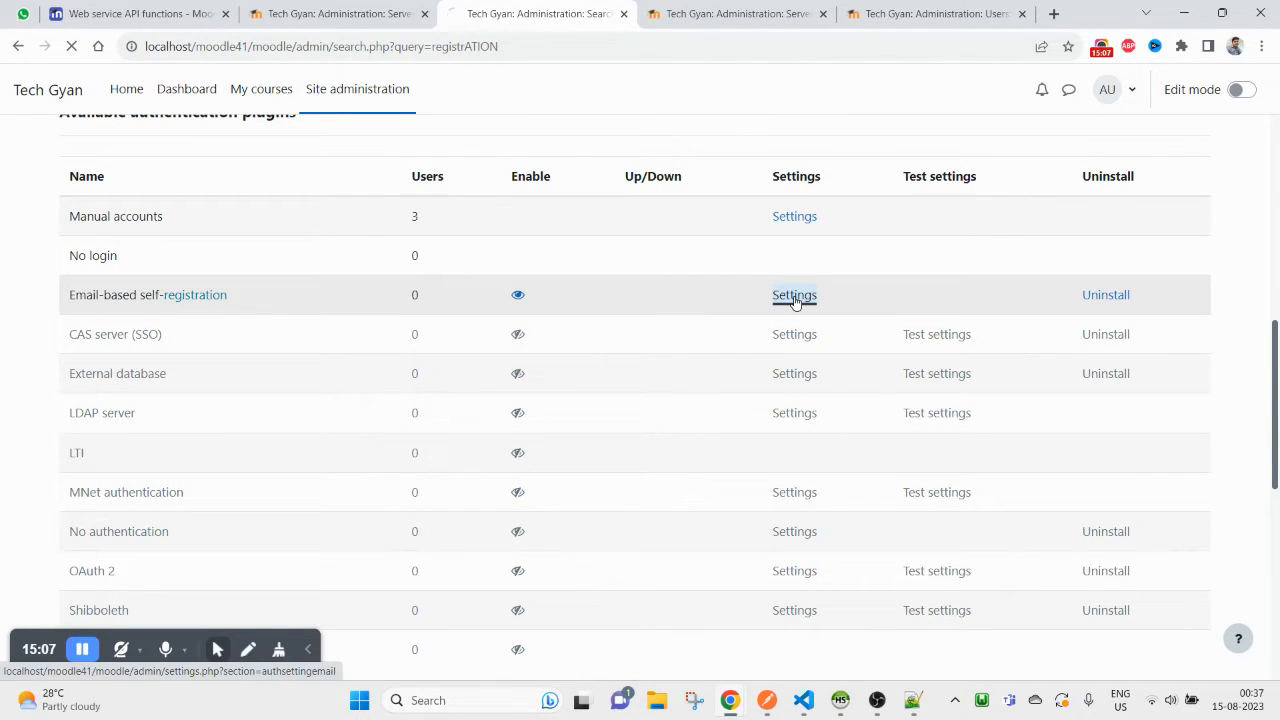
# - Review the Email-based self-registration settings, including the Enable reCAPTCHA element options and the user field locks
pyautogui.scroll(-1, 323, 406)
pyautogui.scroll(-1, 323, 406)
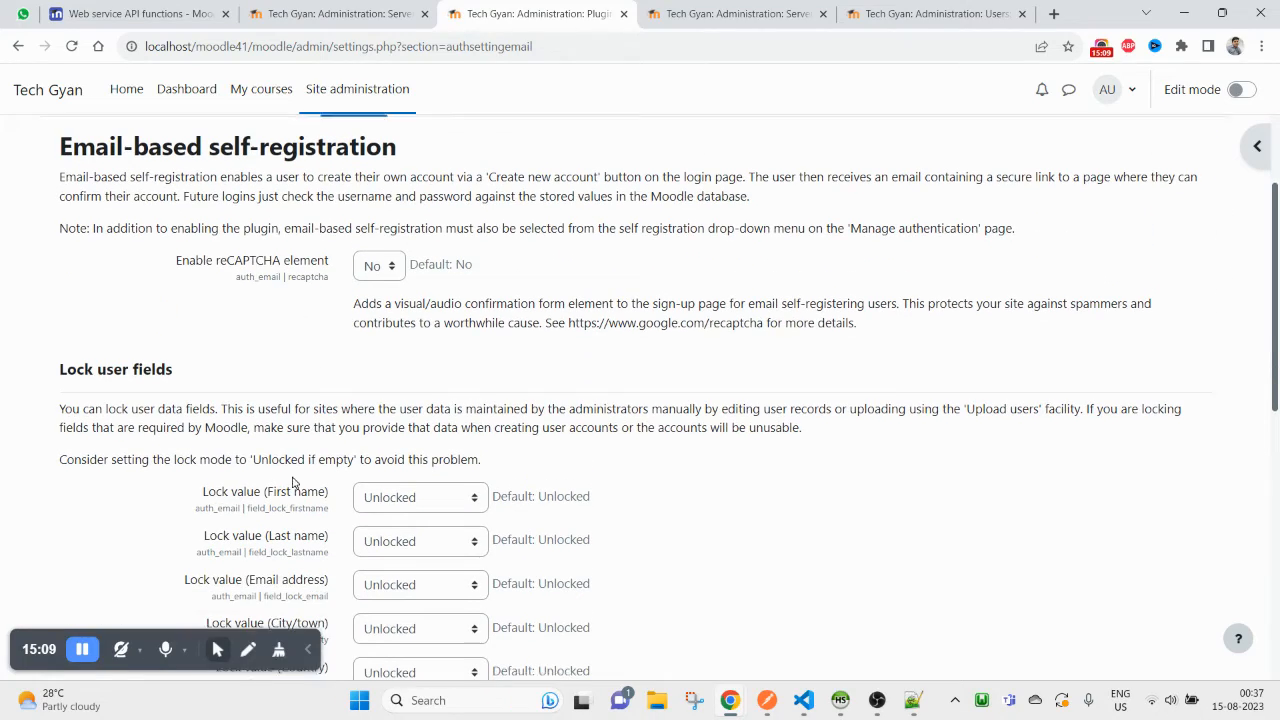
pyautogui.click(384, 261)
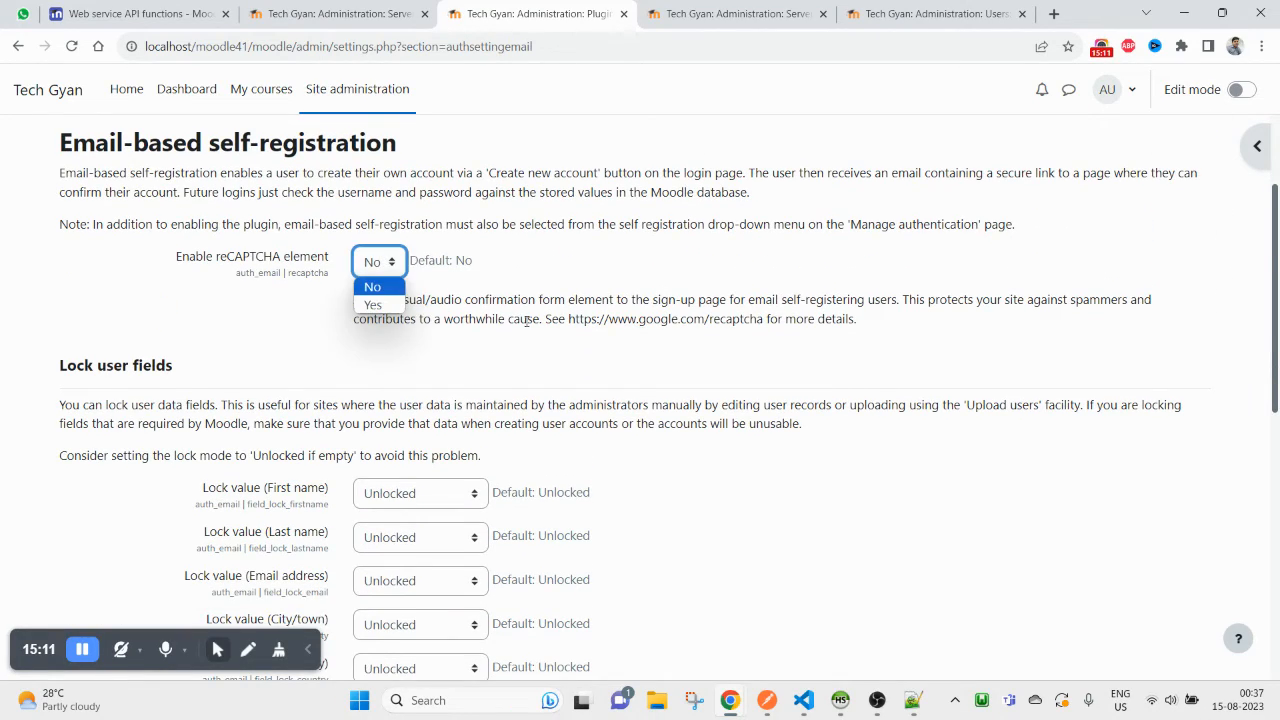
pyautogui.scroll(-6, 490, 380)
pyautogui.scroll(8, 430, 432)
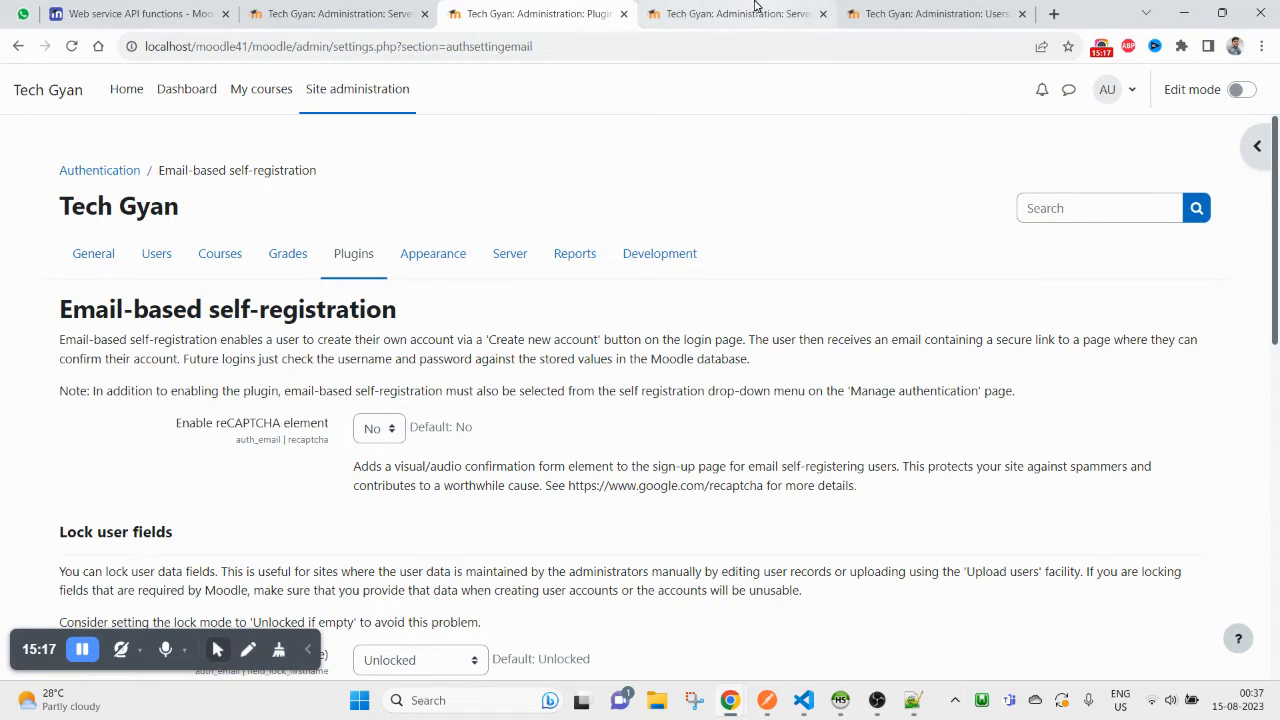
# - Return to the Site administration overview and look through the Server category for a self-registration setting
pyautogui.click(100, 262)
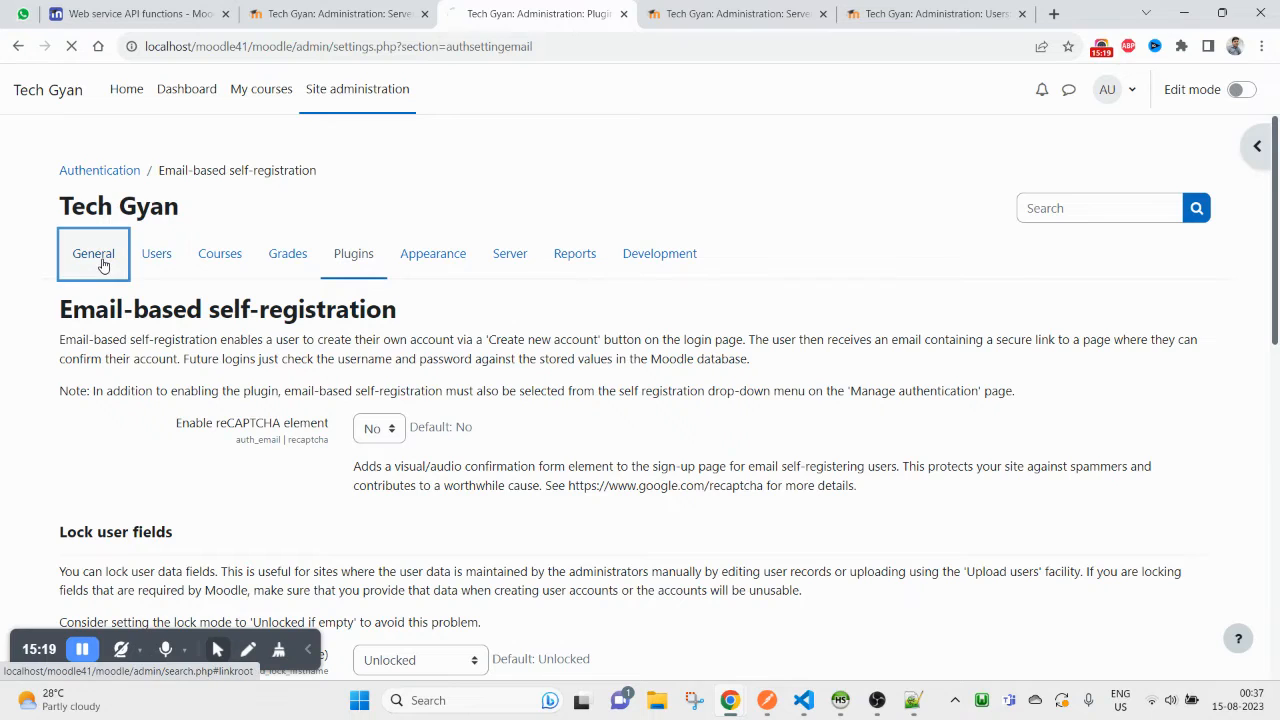
pyautogui.scroll(1, 464, 406)
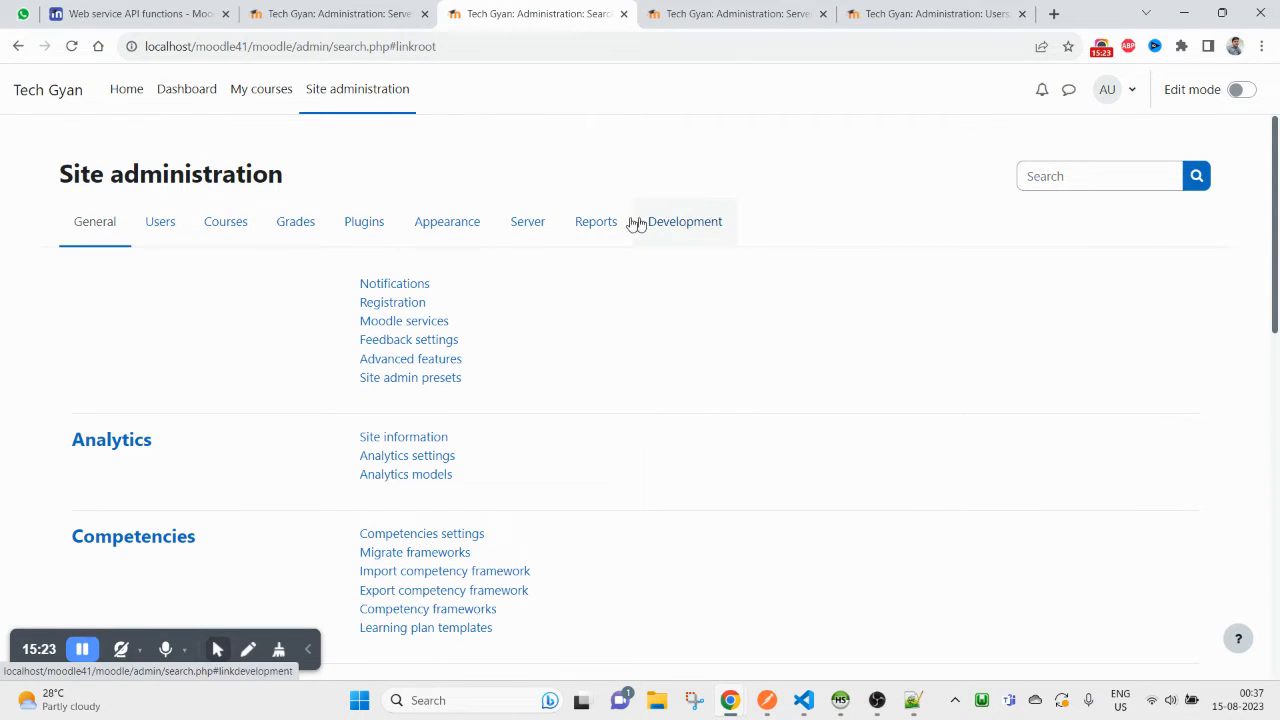
pyautogui.click(520, 224)
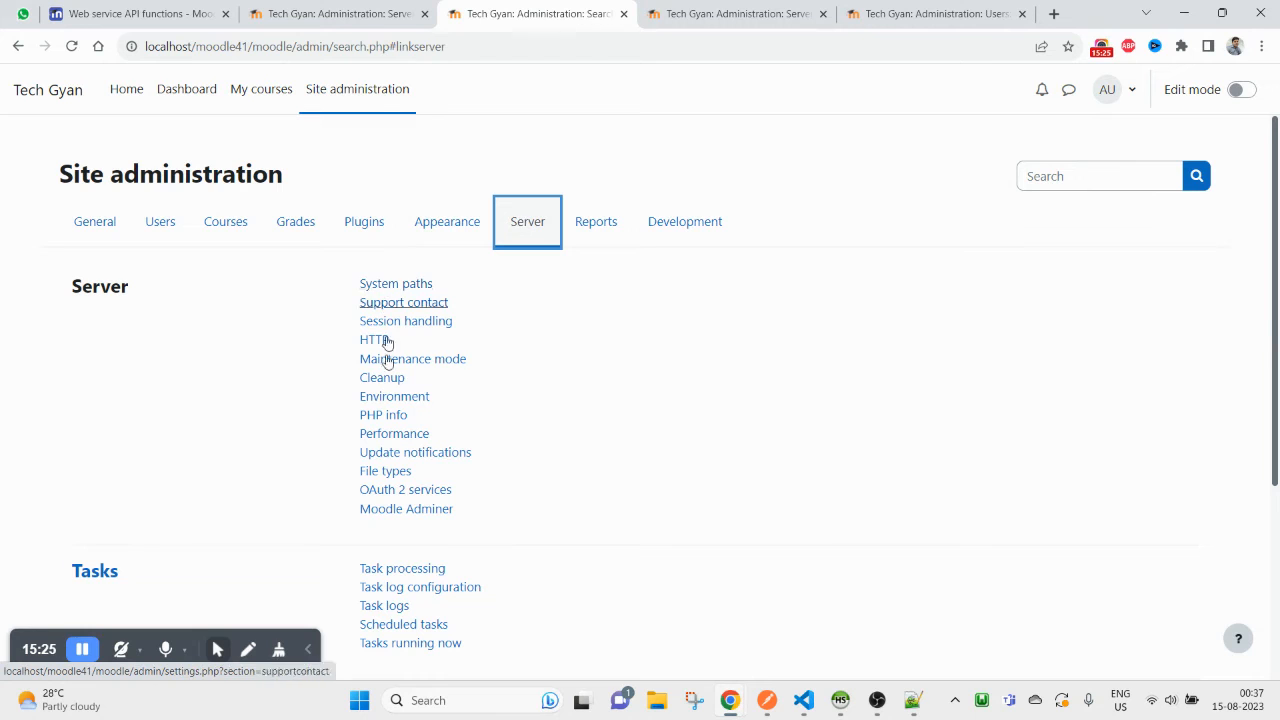
pyautogui.scroll(-2, 372, 400)
pyautogui.scroll(-2, 380, 500)
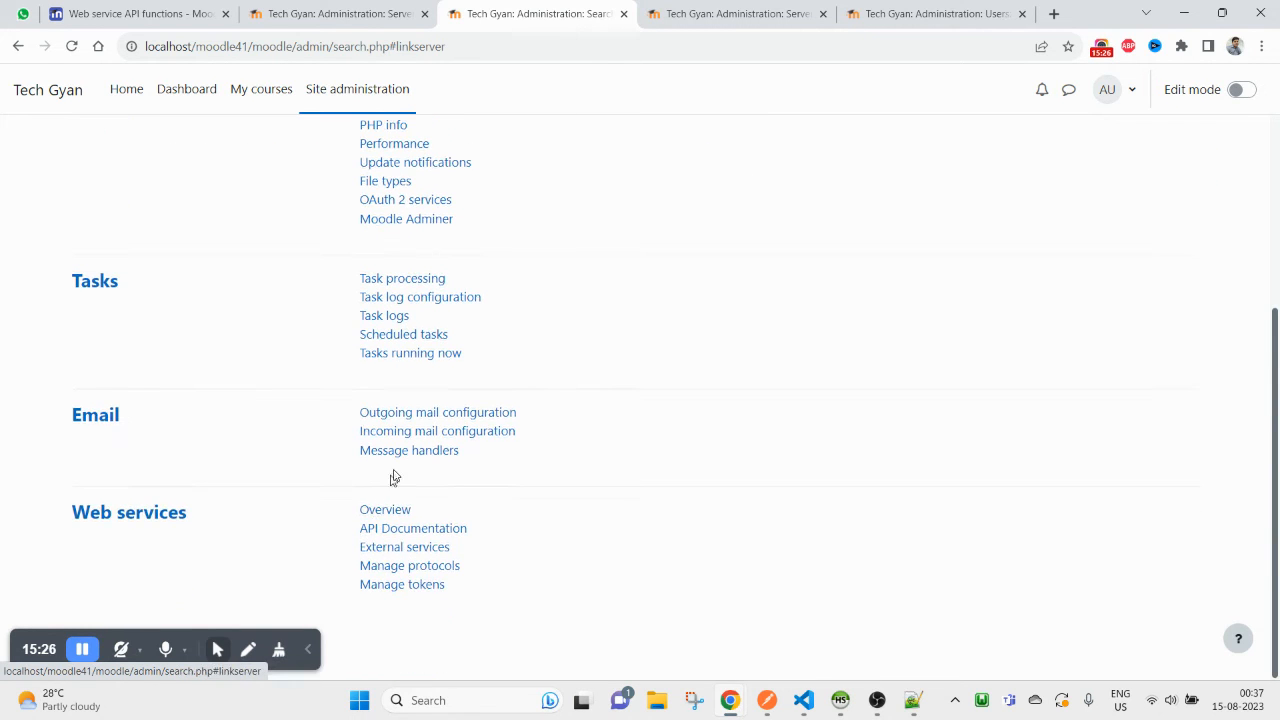
# - Search the web for "how to enable self registration in moodle" in place of the Check system permissions page
pyautogui.click(880, 16)
pyautogui.click(828, 36)
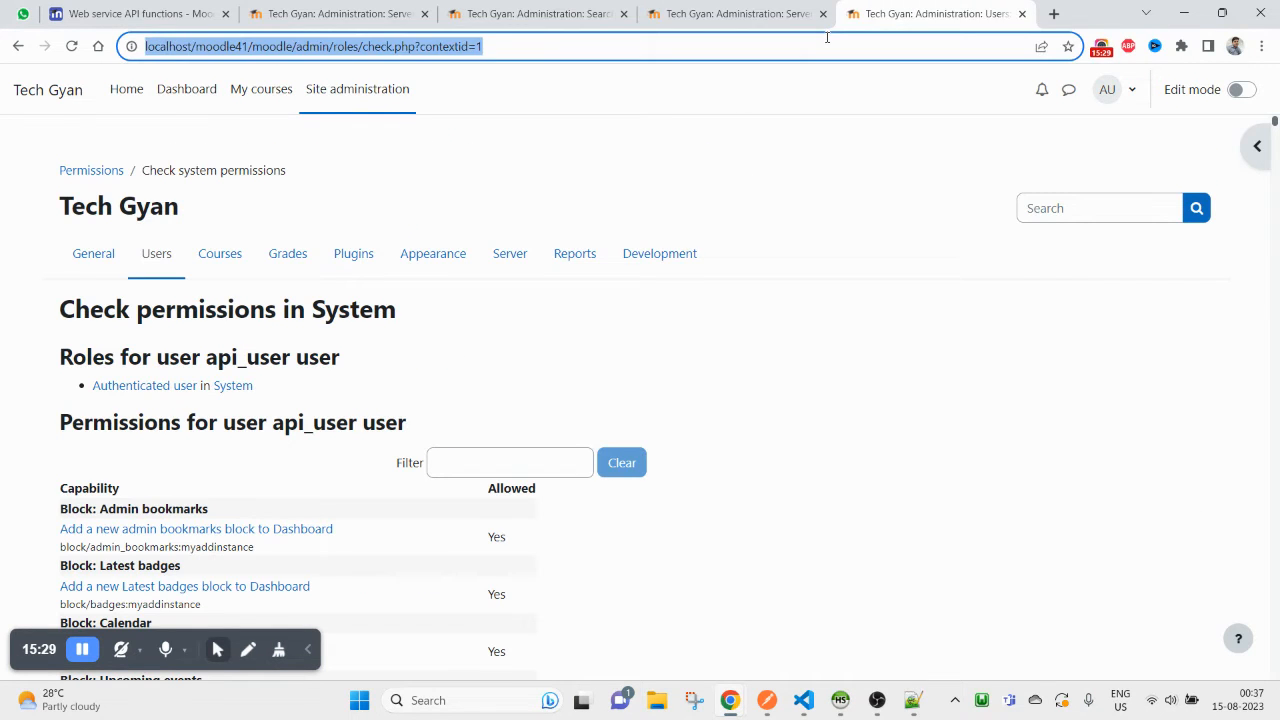
pyautogui.write('how to enable ')
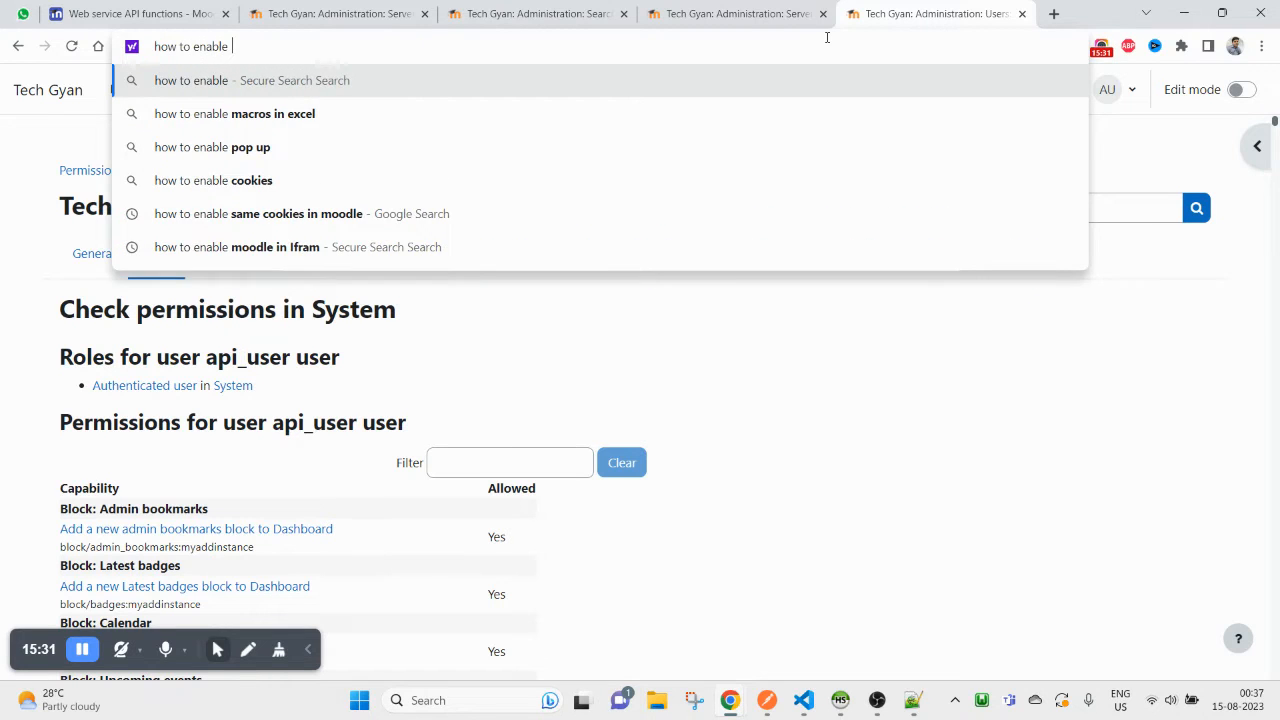
pyautogui.write('self rregi')
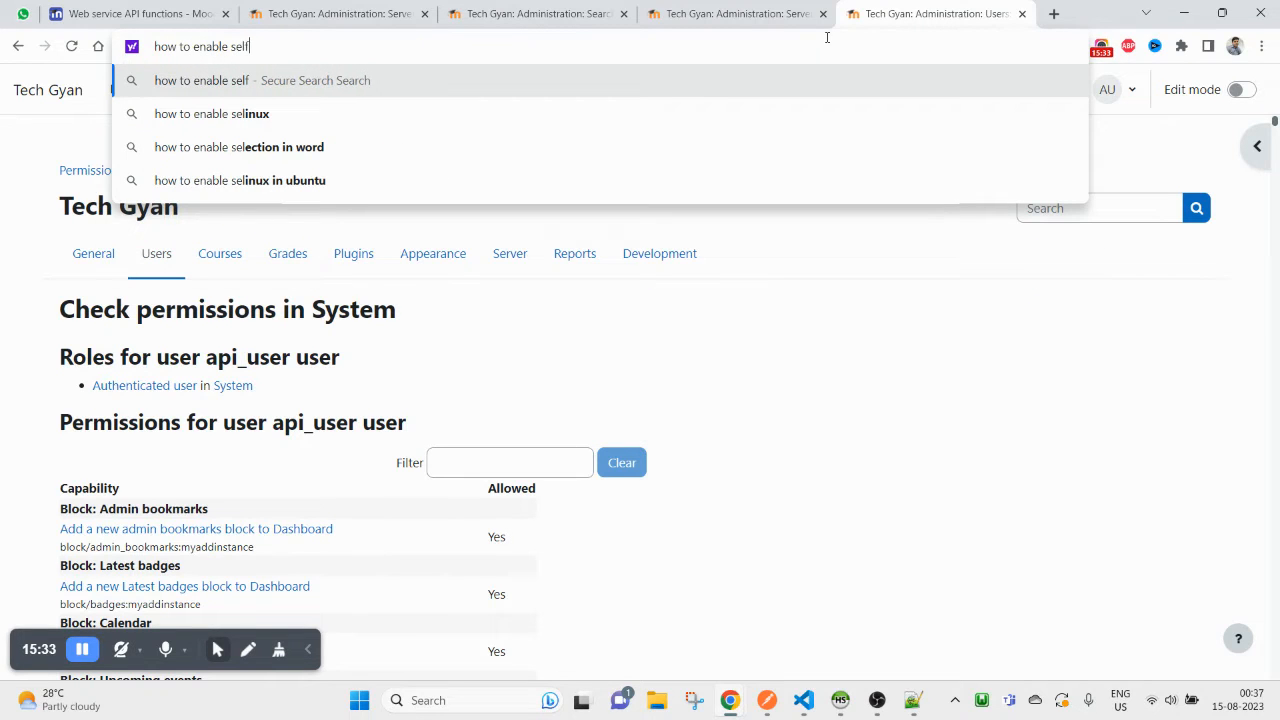
pyautogui.press('BackSpace')
pyautogui.press('BackSpace')
pyautogui.press('BackSpace')
pyautogui.press('BackSpace')
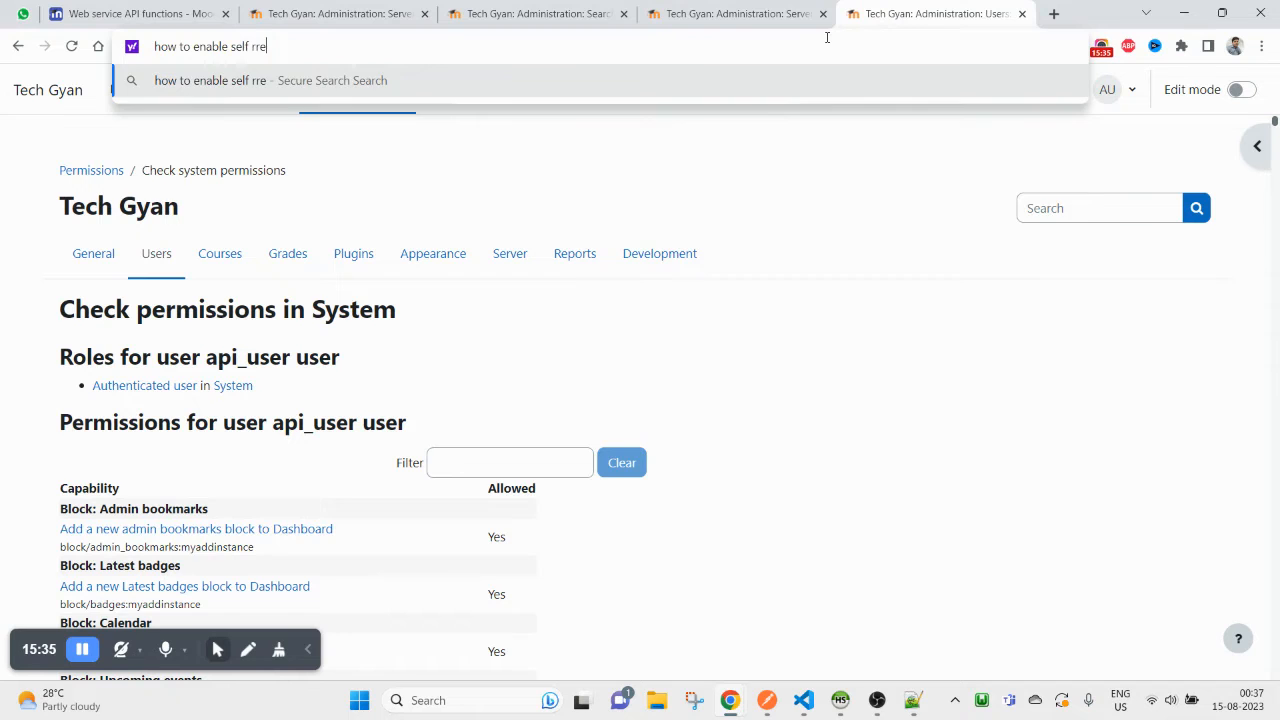
pyautogui.write('egistration in mood')
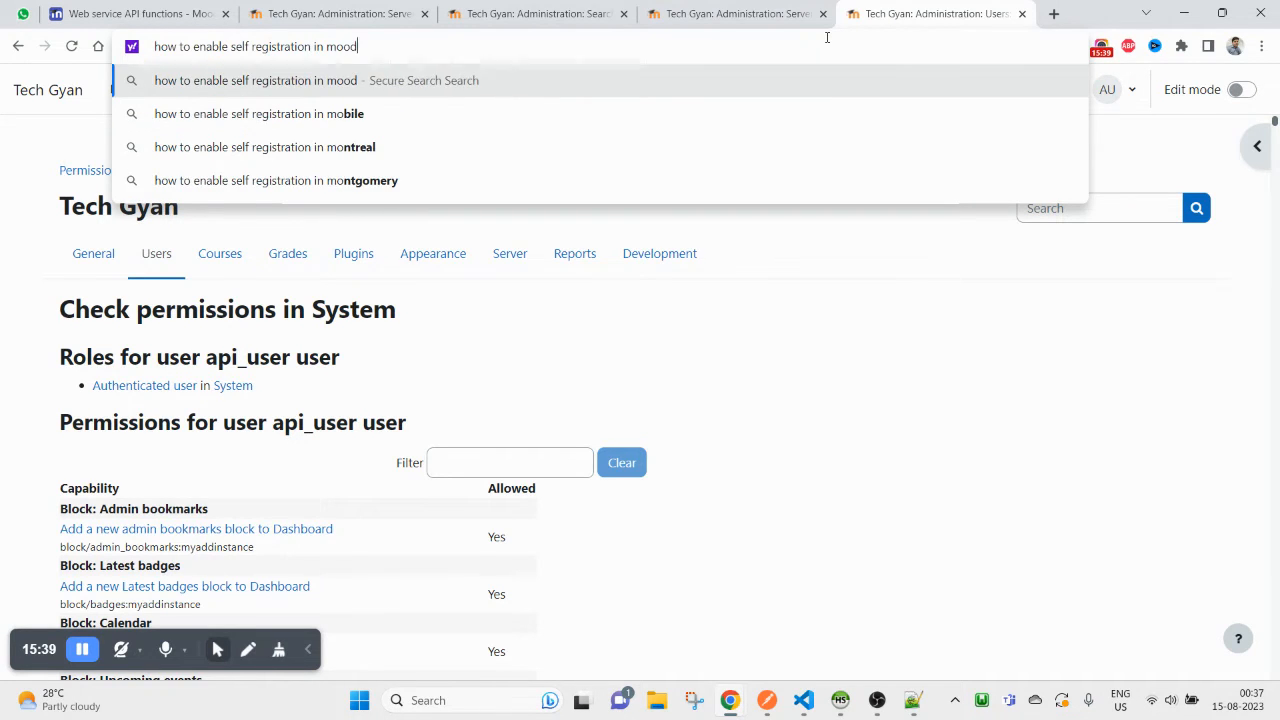
pyautogui.write('le')
pyautogui.press('Return')
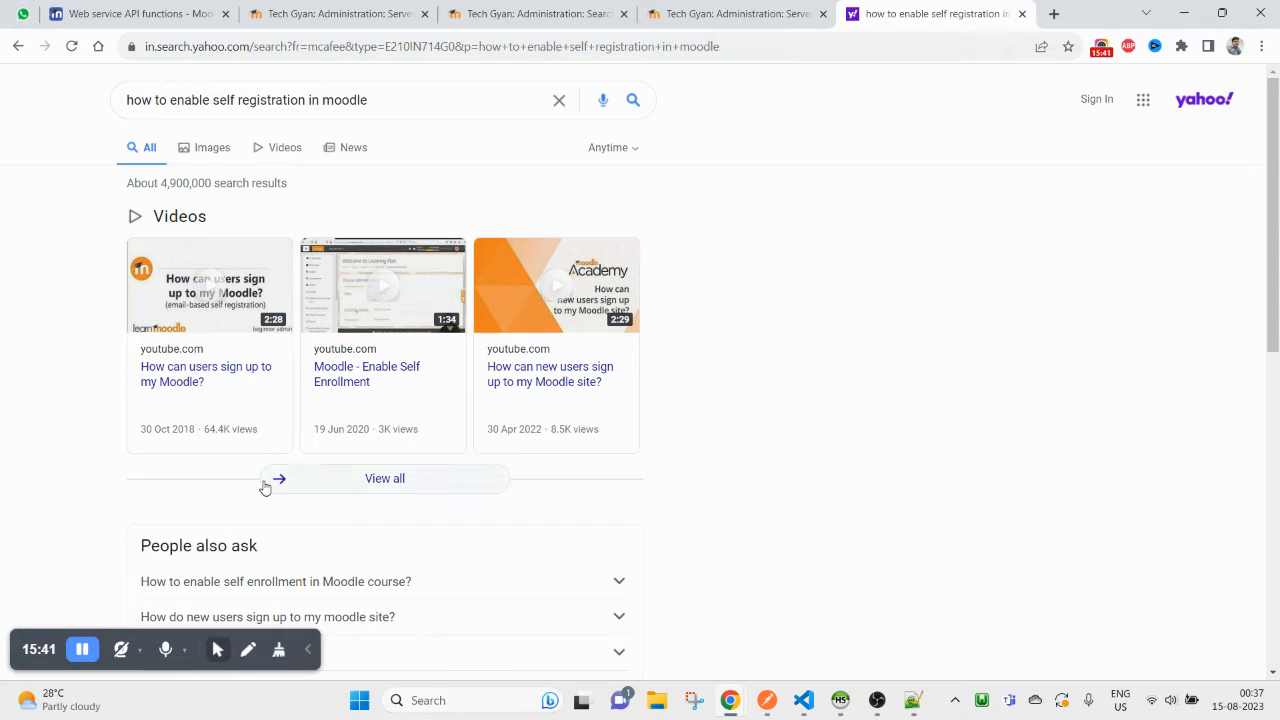
# - Open the YouTube result How to Enable Self Registration on Moodle, skip ahead to the Authentication plugins part and pause it
pyautogui.scroll(-5, 265, 480)
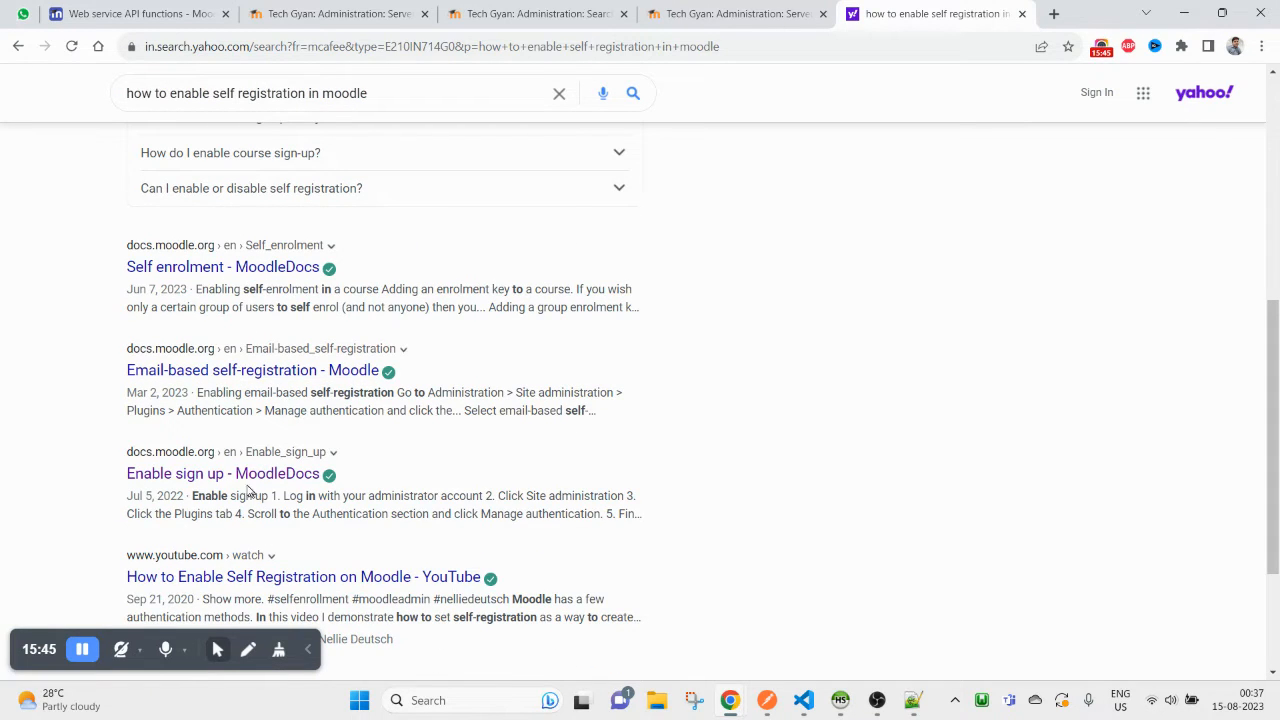
pyautogui.scroll(-1, 245, 470)
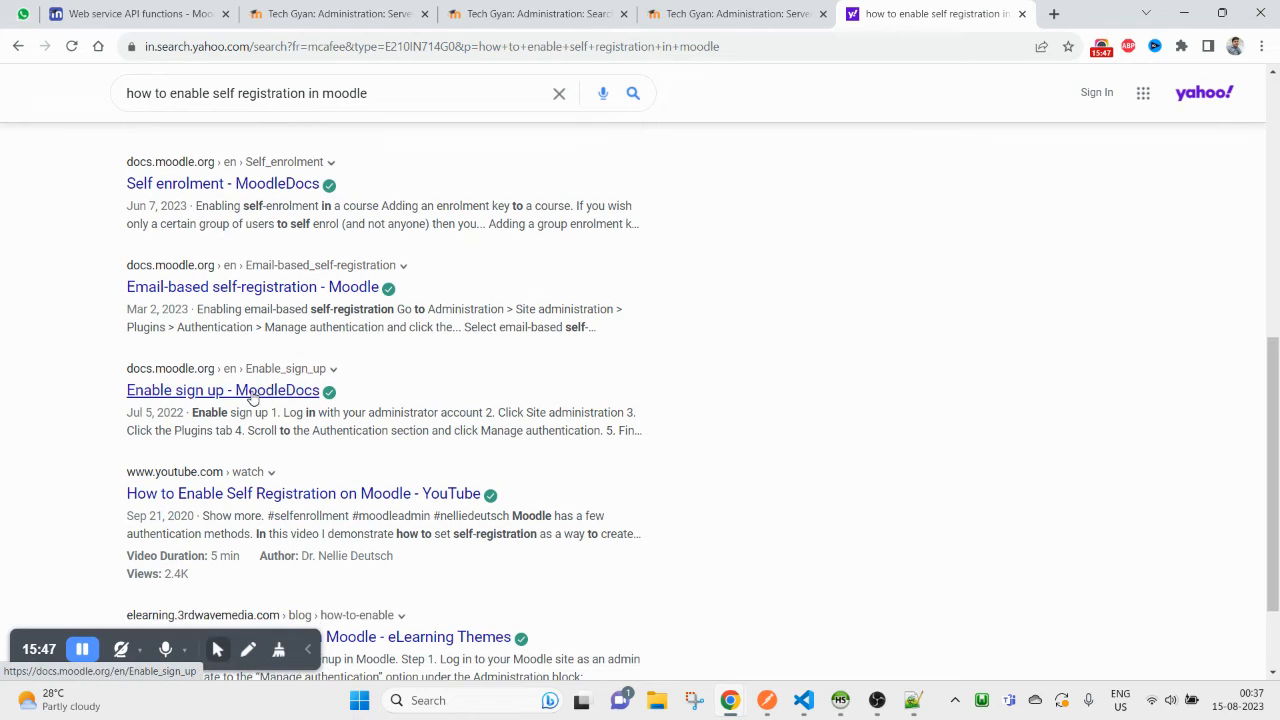
pyautogui.scroll(-1, 251, 400)
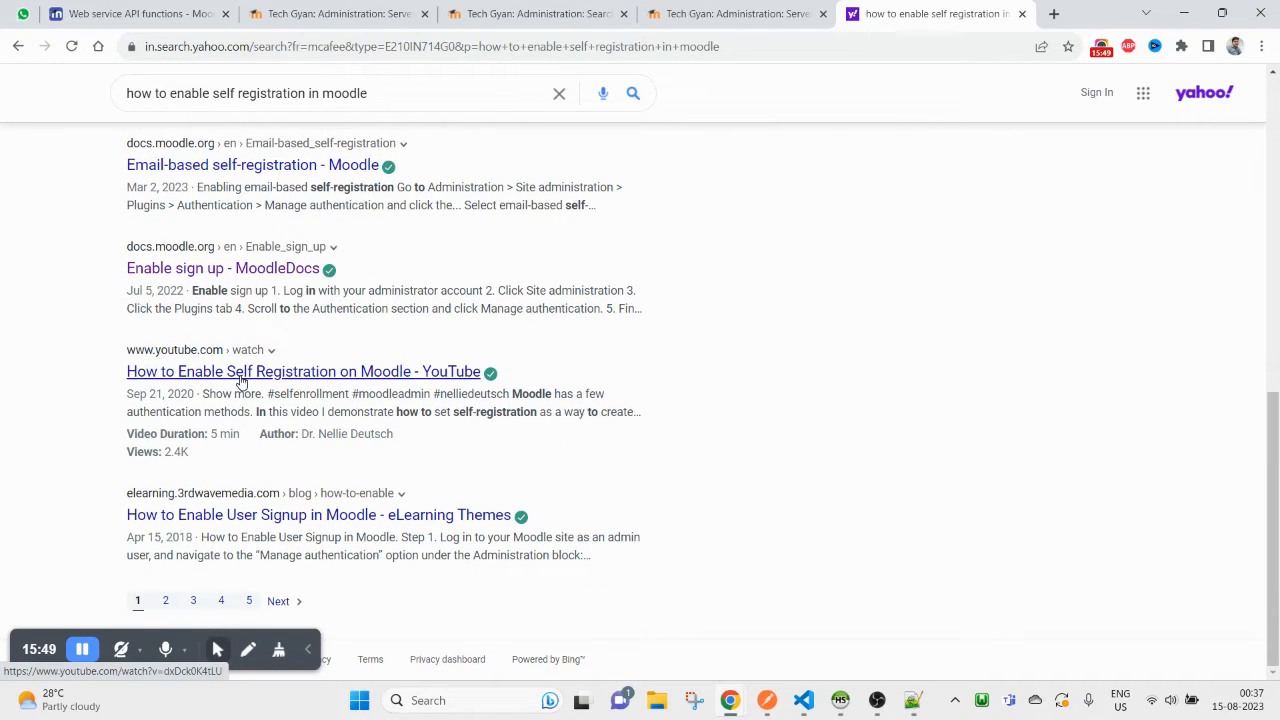
pyautogui.click(240, 380)
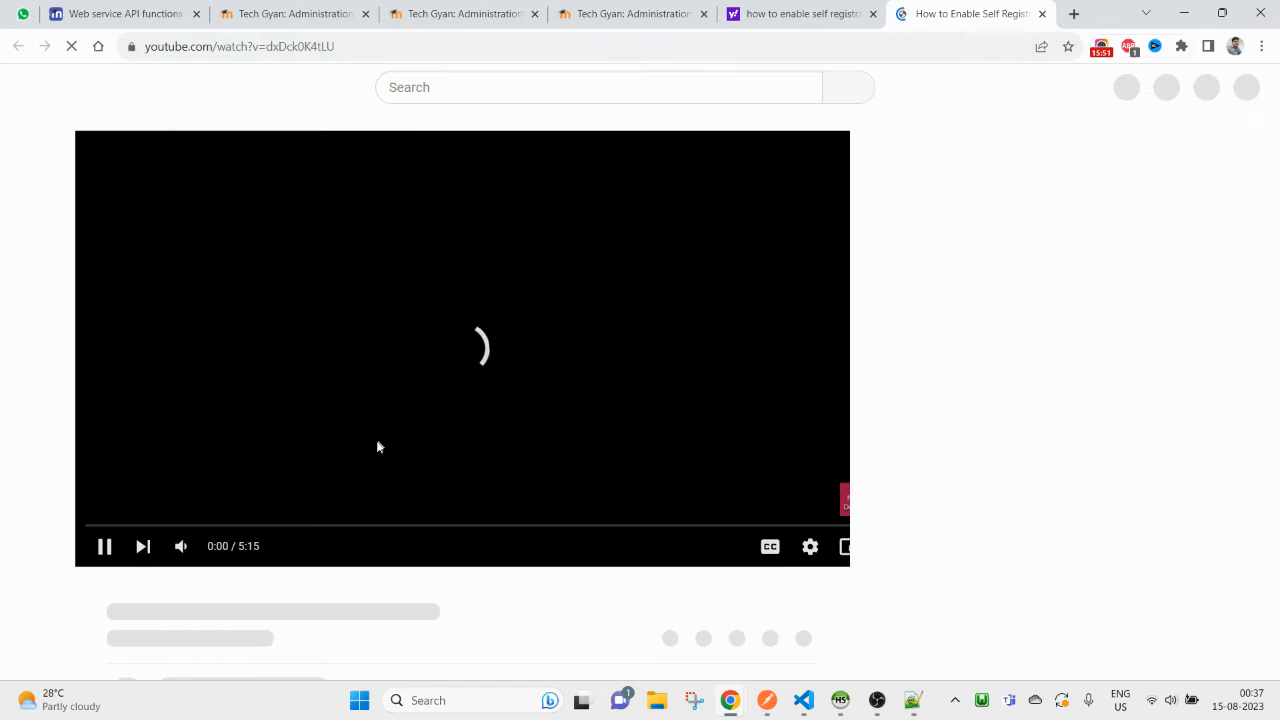
pyautogui.click(138, 525)
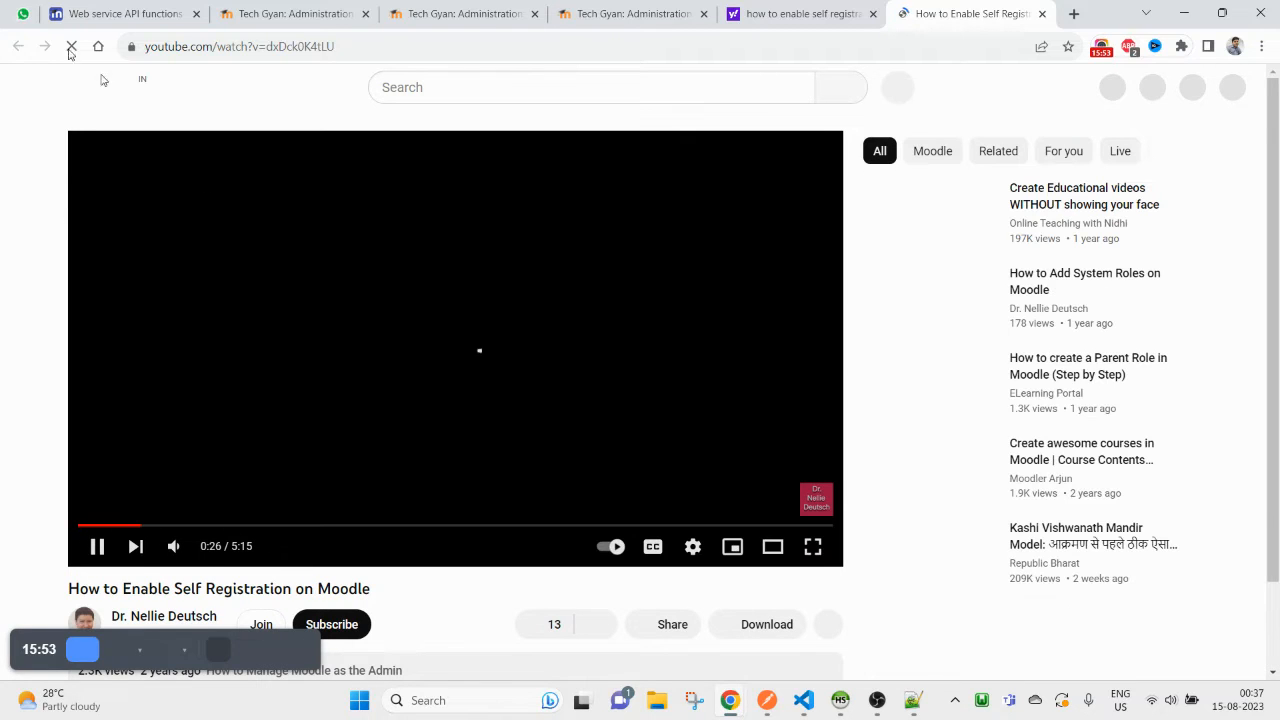
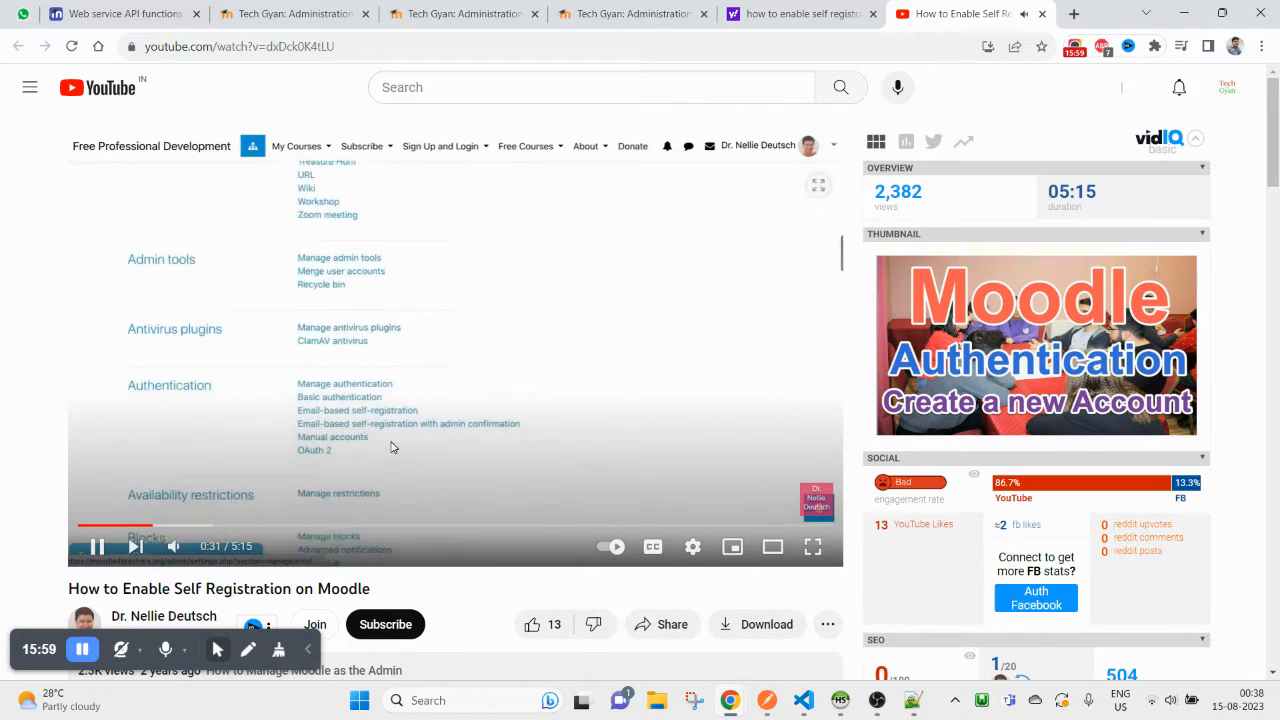
pyautogui.click(390, 447)
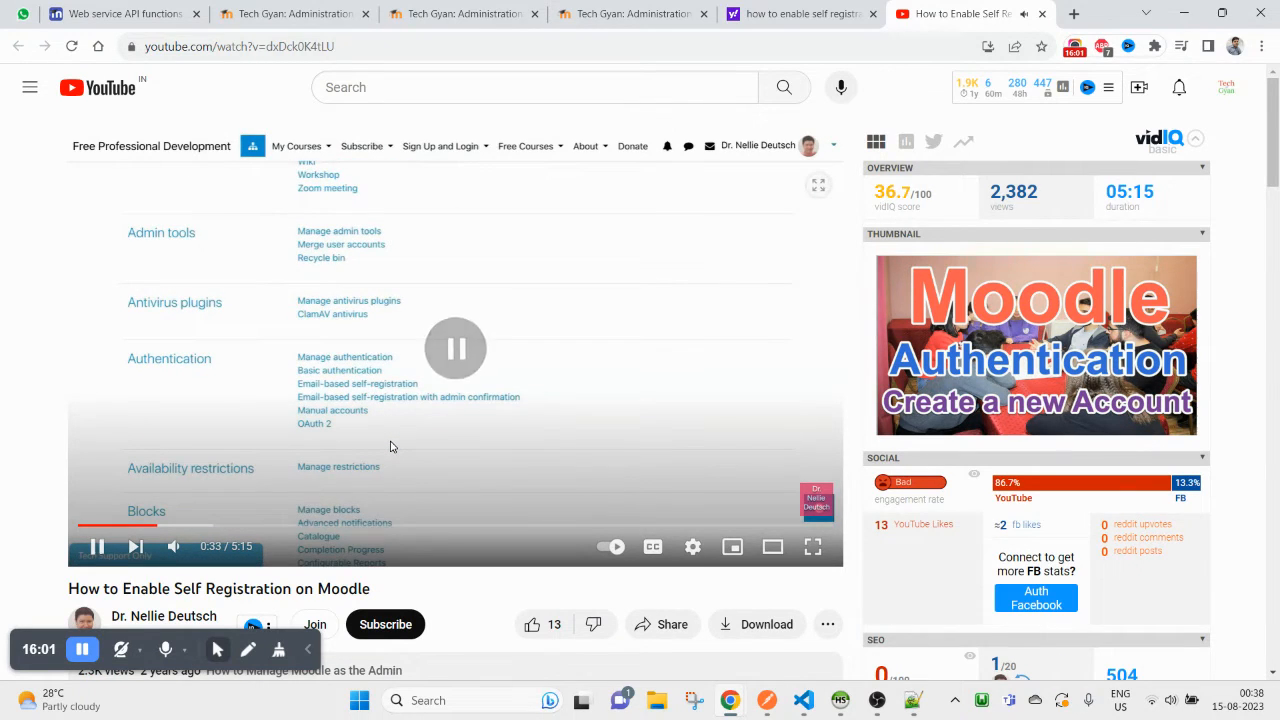
# - Return to Moodle's Site administration and look through the General category for the authentication settings
pyautogui.click(460, 13)
pyautogui.scroll(2, 386, 497)
pyautogui.scroll(1, 386, 497)
pyautogui.click(86, 229)
pyautogui.scroll(-9, 637, 529)
pyautogui.scroll(-1, 639, 530)
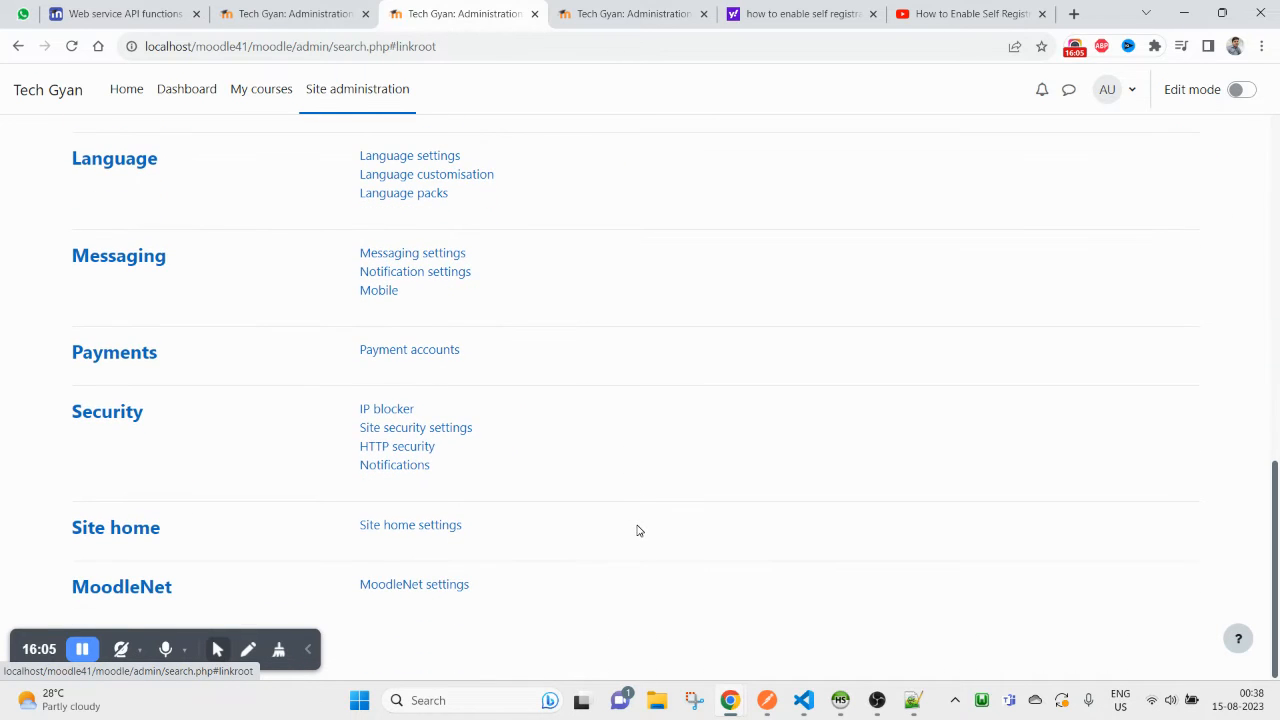
# - Look through the Users category of Site administration and search the page for "auth"
pyautogui.scroll(10, 600, 452)
pyautogui.click(160, 222)
pyautogui.scroll(-5, 423, 417)
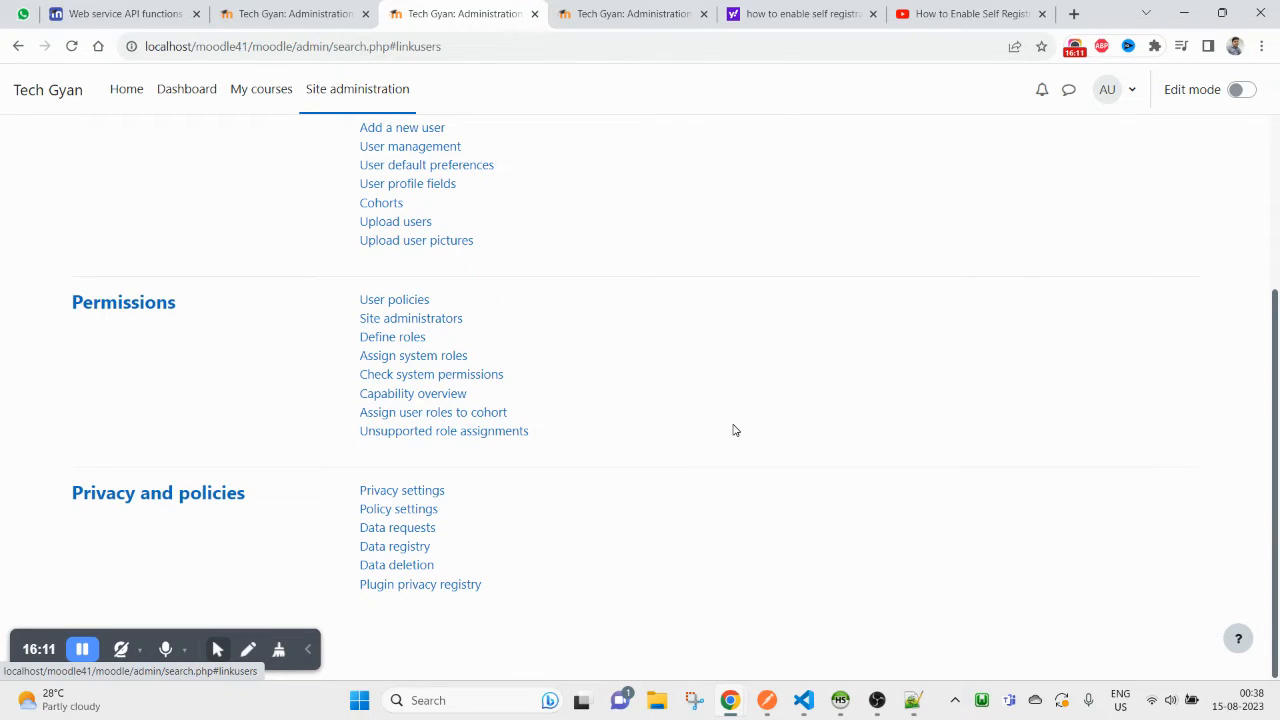
pyautogui.hotkey('ctrl', 'f')
pyautogui.write('a')
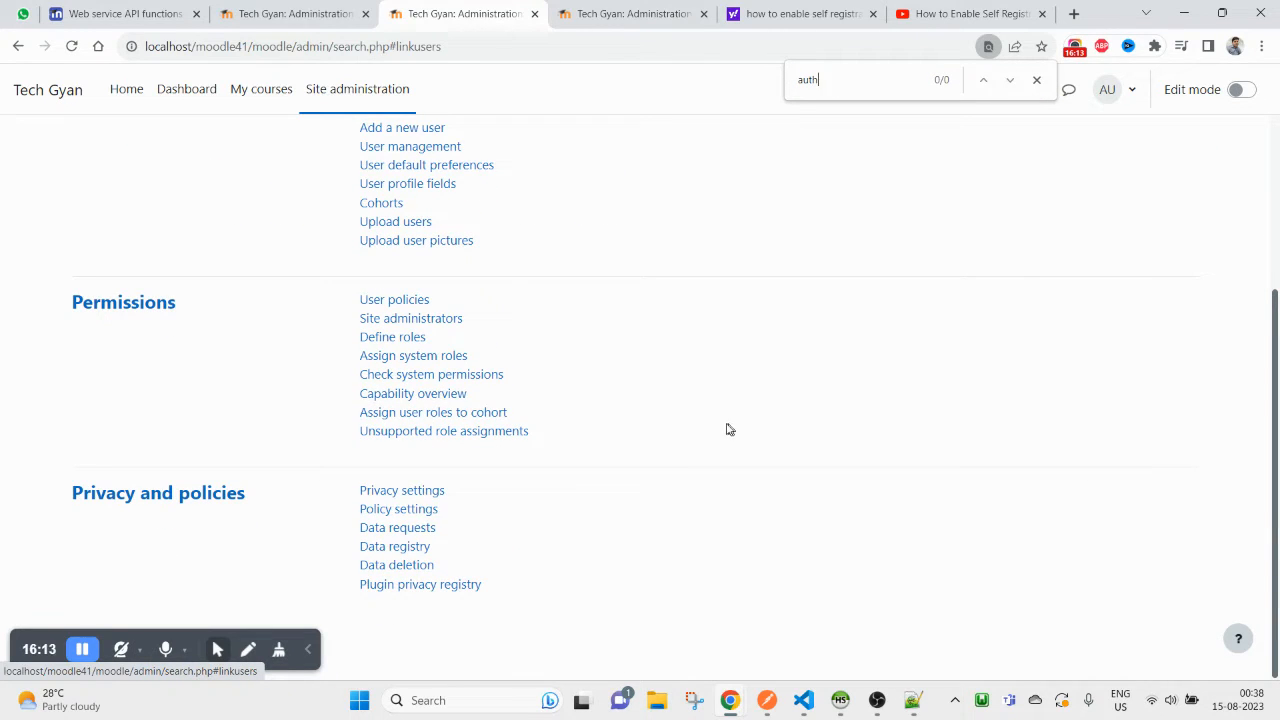
# - Search the Users and Server categories of Site administration for "auth" settings
pyautogui.write('uth')
pyautogui.scroll(3, 720, 425)
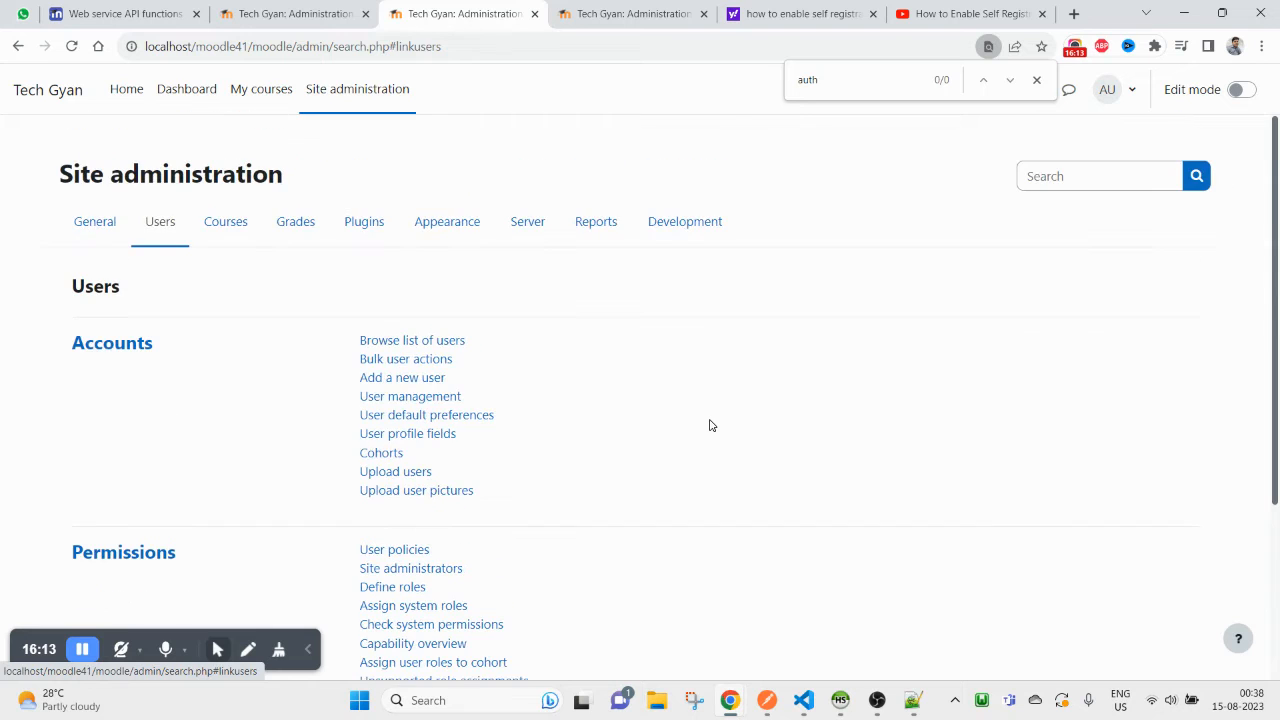
pyautogui.click(531, 231)
pyautogui.scroll(-3, 554, 469)
pyautogui.scroll(3, 554, 469)
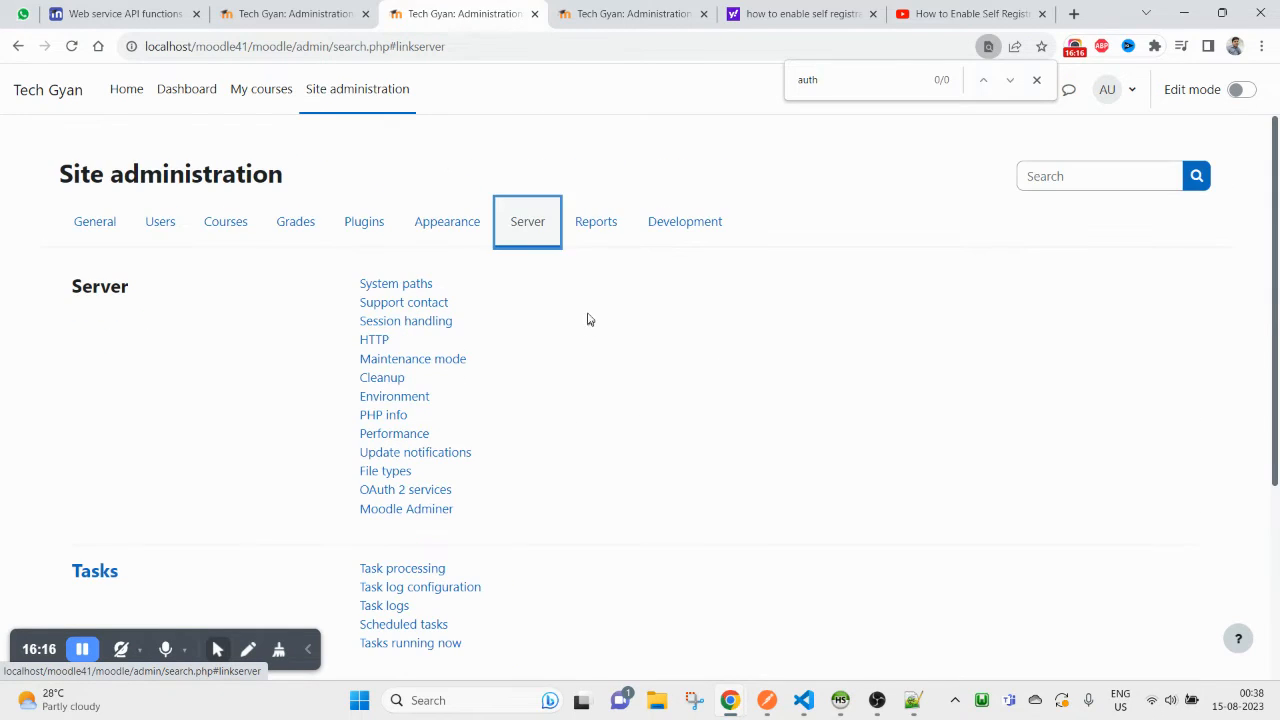
# - Find the Authentication section among the Plugins administration settings and open Manage authentication in a new tab
pyautogui.click(447, 222)
pyautogui.click(358, 222)
pyautogui.scroll(-10, 583, 559)
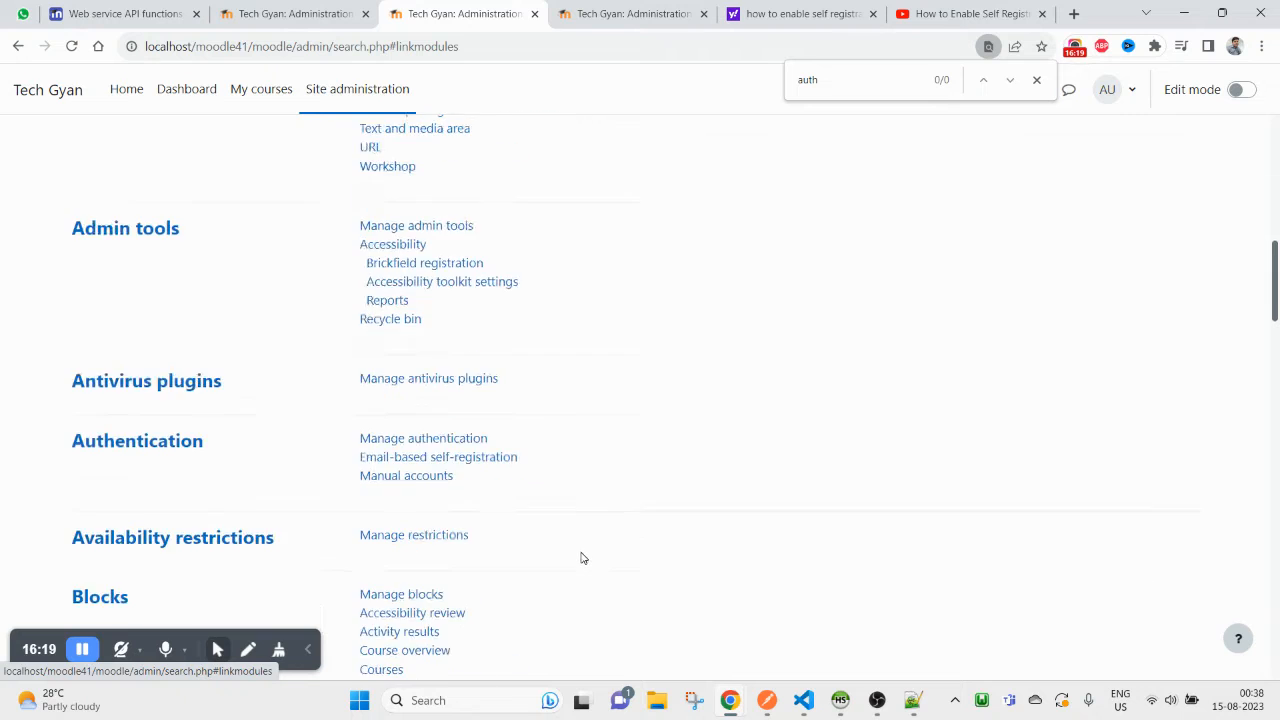
pyautogui.scroll(-5, 583, 558)
pyautogui.hotkey('ctrl', 'f')
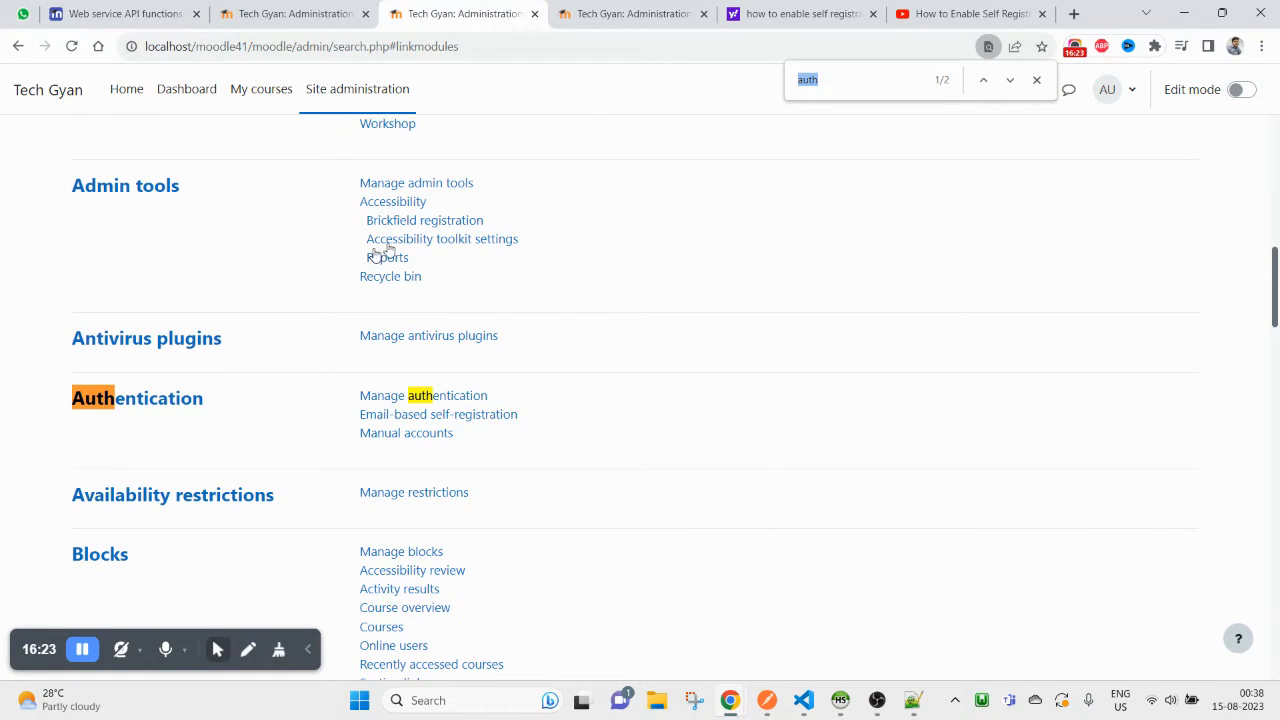
pyautogui.middleClick(435, 399)
pyautogui.click(585, 7)
pyautogui.scroll(-2, 560, 486)
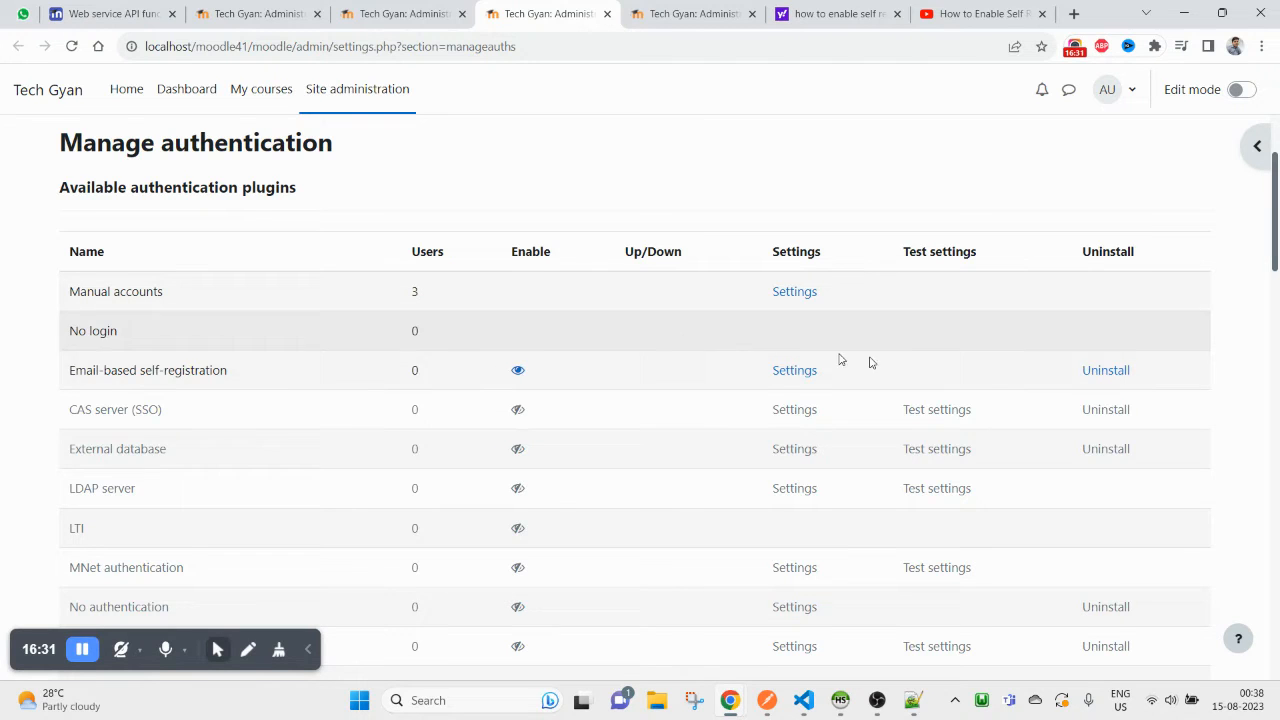
# - Enable the Web services authentication plugin in the available authentication plugins table
pyautogui.scroll(-2, 374, 443)
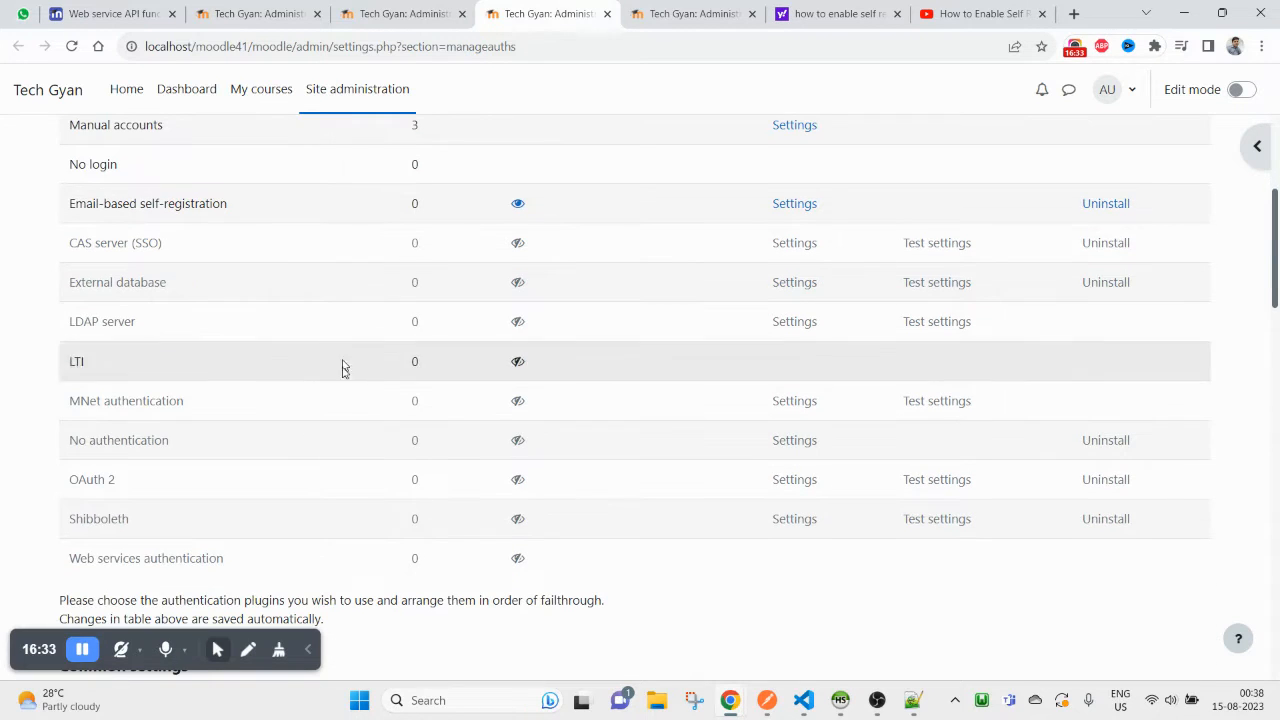
pyautogui.scroll(-1, 80, 534)
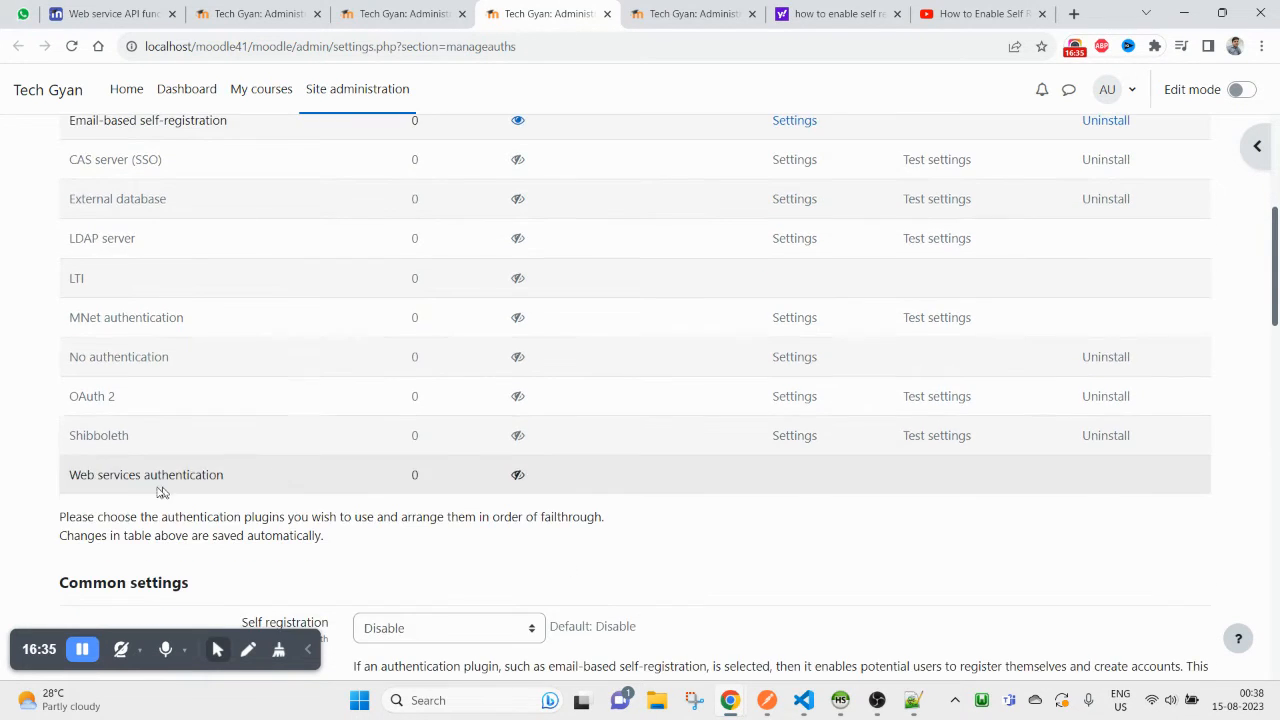
pyautogui.click(518, 475)
pyautogui.scroll(-9, 617, 524)
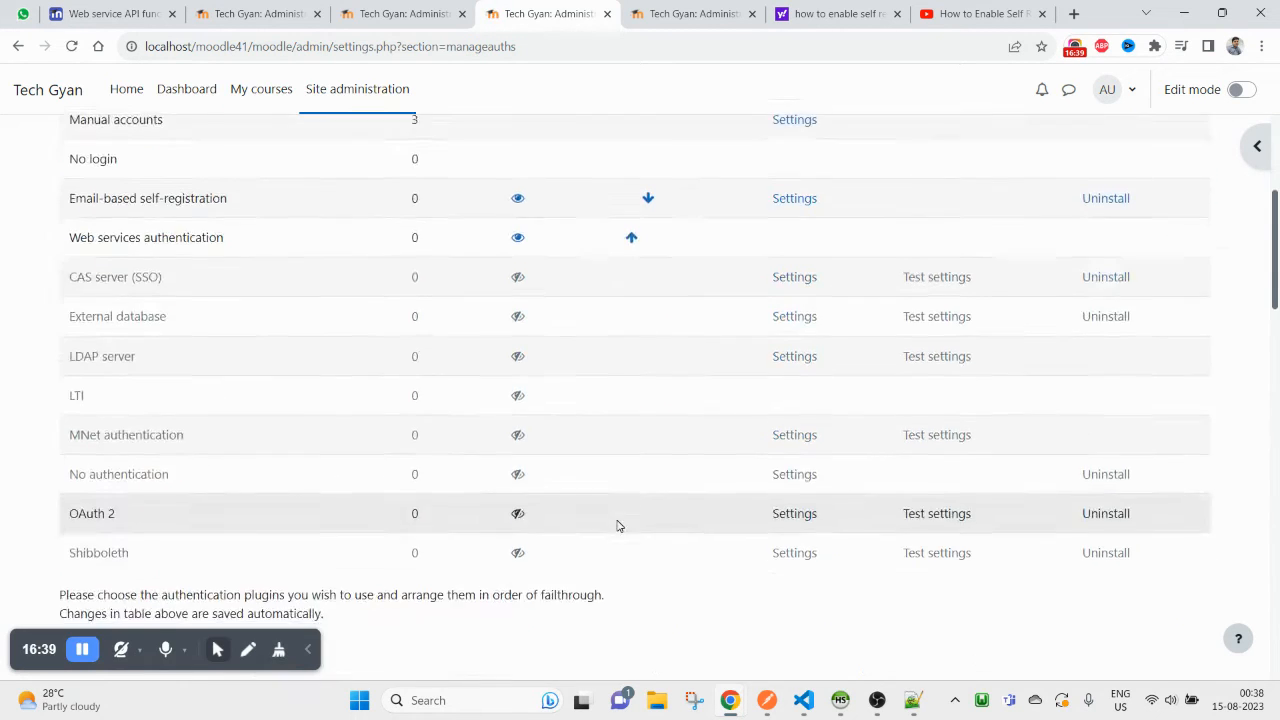
pyautogui.scroll(2, 568, 264)
pyautogui.scroll(5, 551, 349)
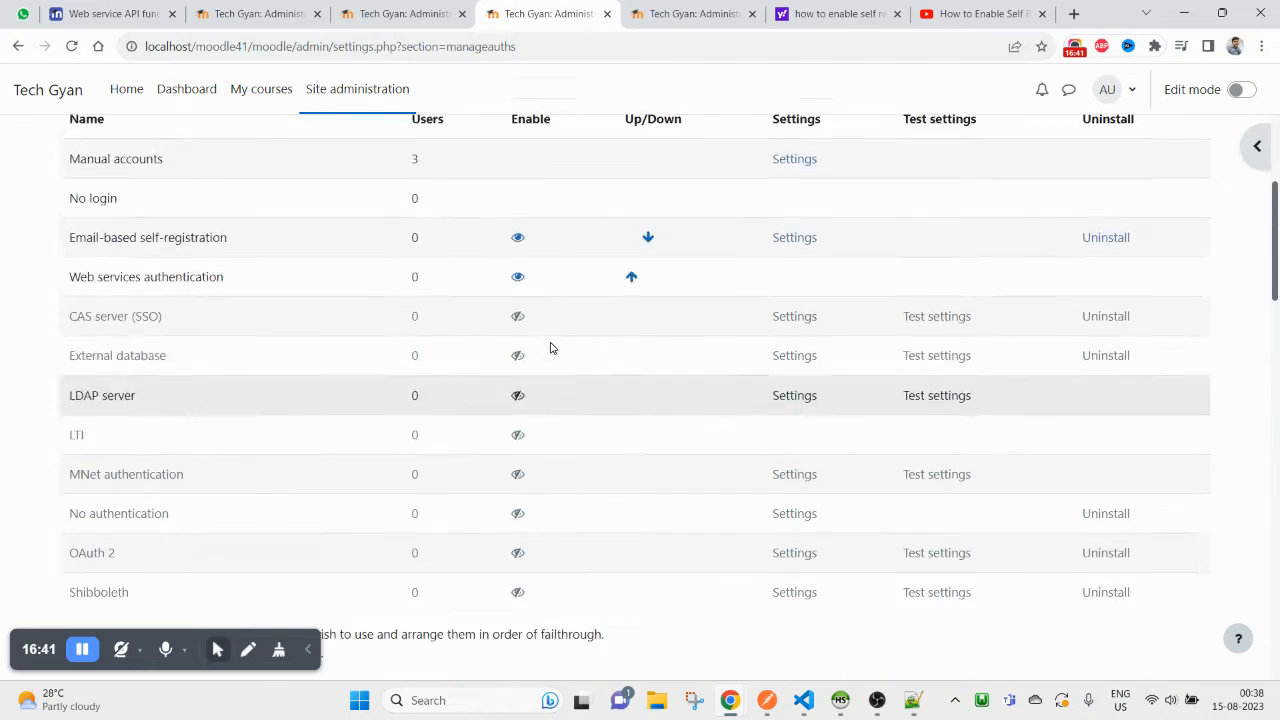
# - Switch to Postman, resend the auth_email_get_signup_settings GET request and check its response
pyautogui.click(767, 700)
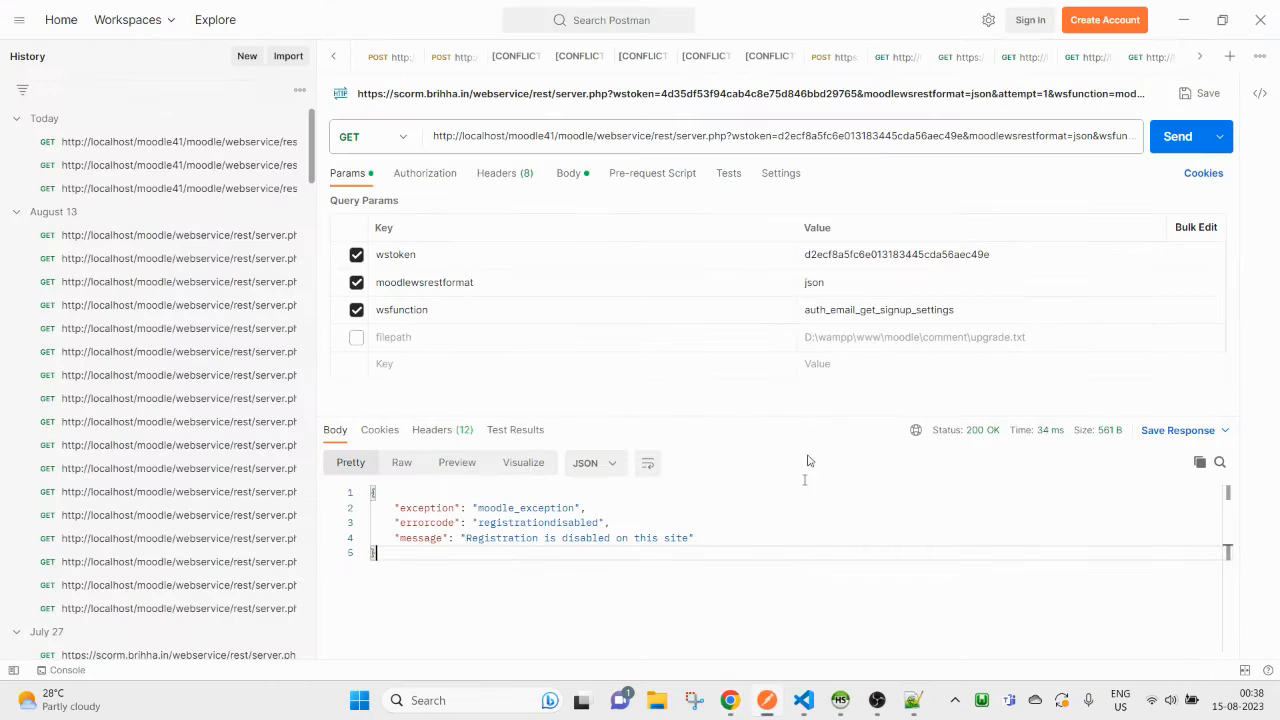
pyautogui.click(1176, 136)
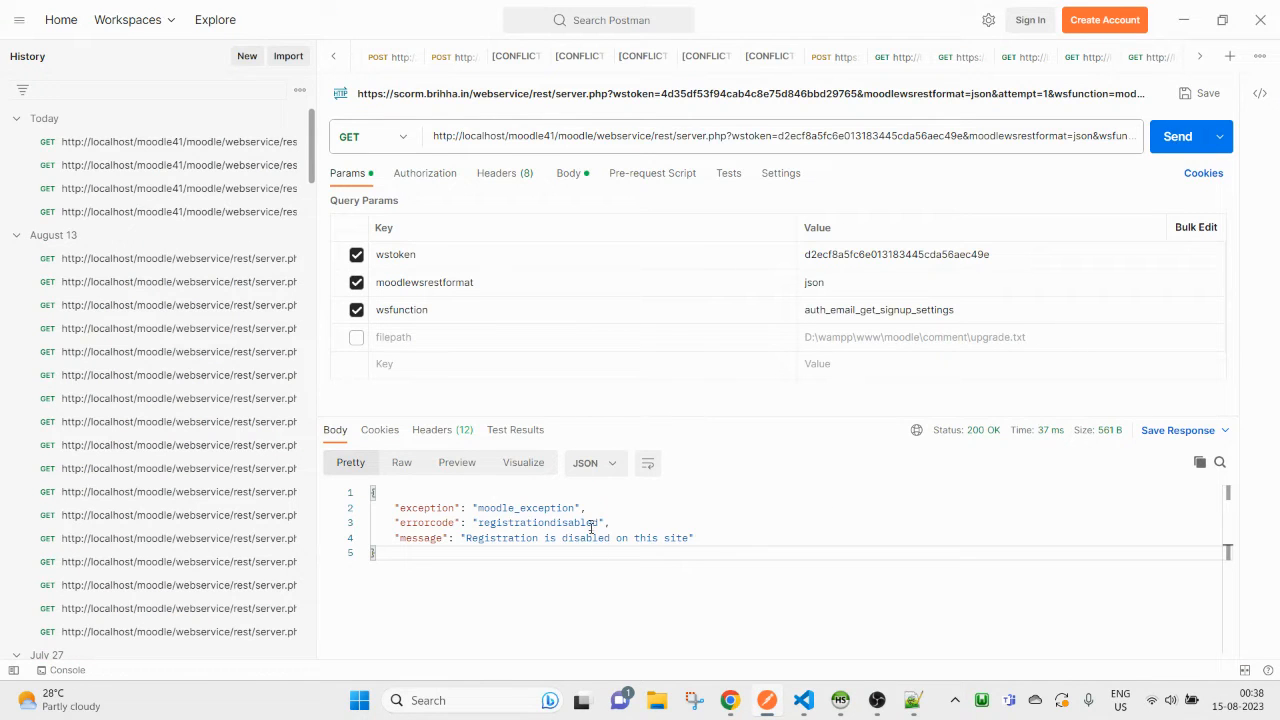
pyautogui.moveTo(596, 614); pyautogui.dragTo(307, 436)
# - Return to Chrome, open the Email-based self-registration settings in a new tab and review the reCAPTCHA and field lock options
pyautogui.hotkey('alt', 'Tab')
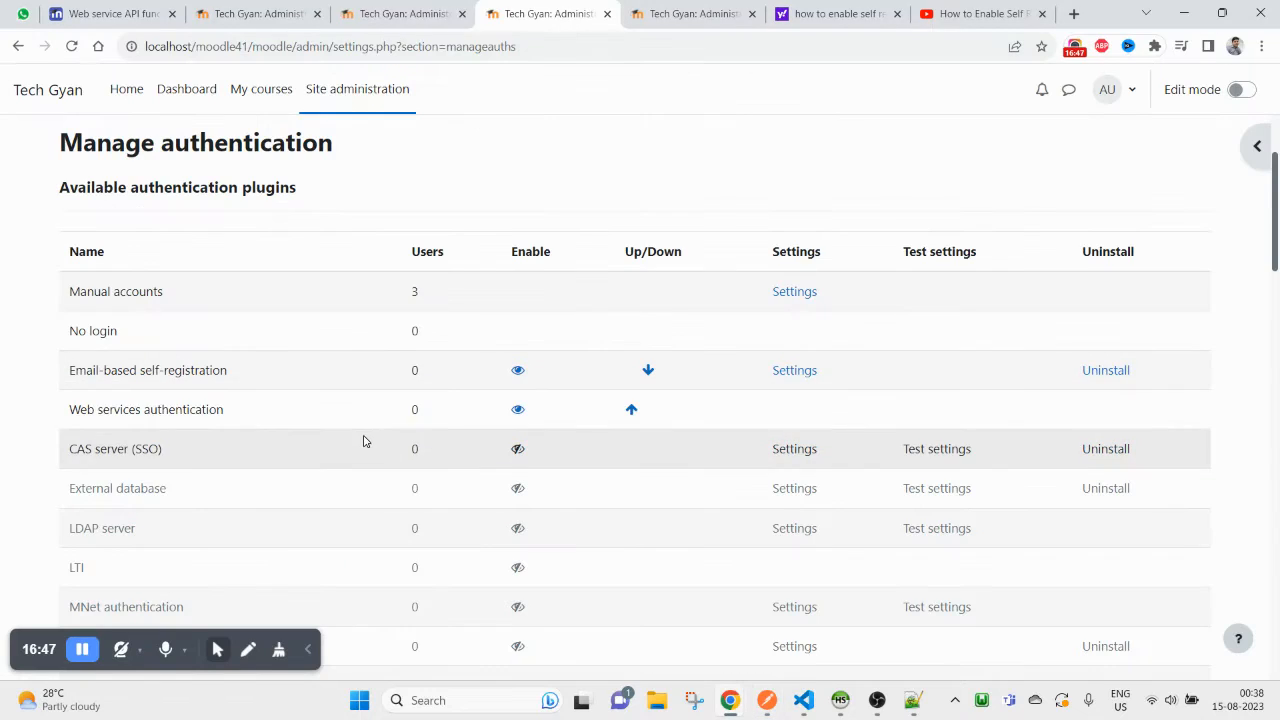
pyautogui.click(460, 6)
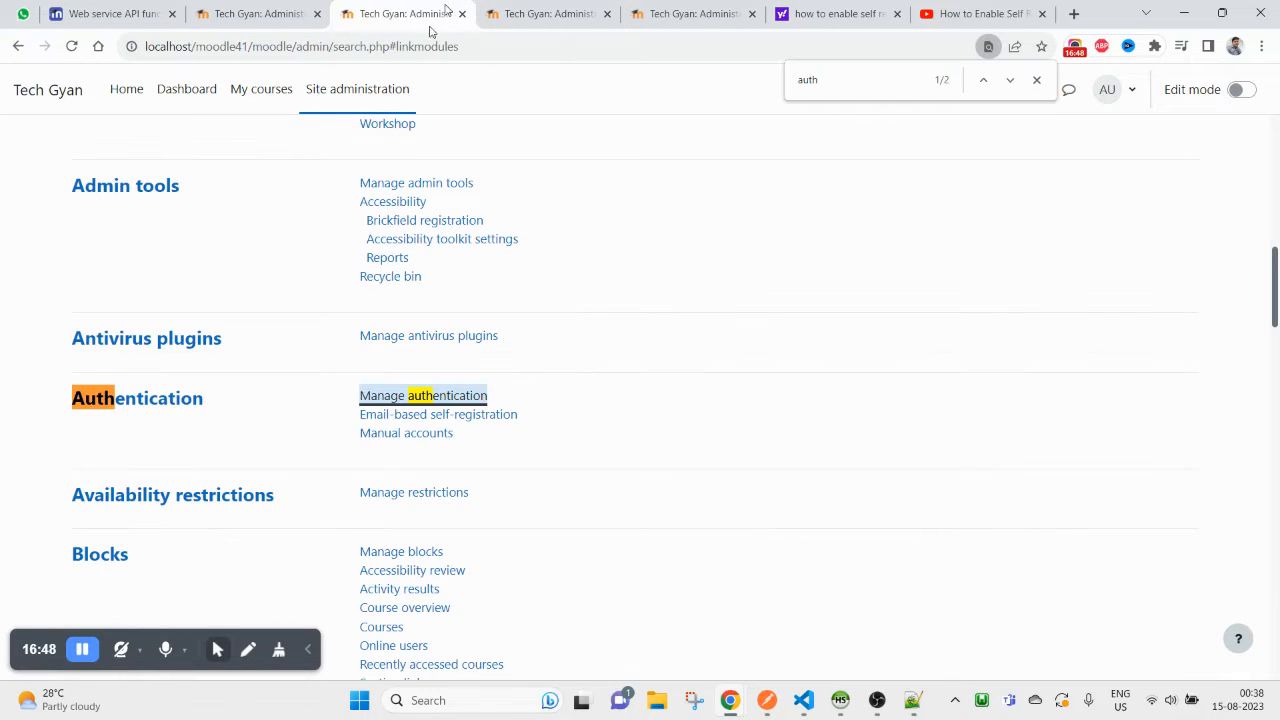
pyautogui.keyDown('ctrl'); pyautogui.click(453, 420); pyautogui.keyUp('ctrl')
pyautogui.scroll(-10, 523, 514)
pyautogui.scroll(7, 523, 508)
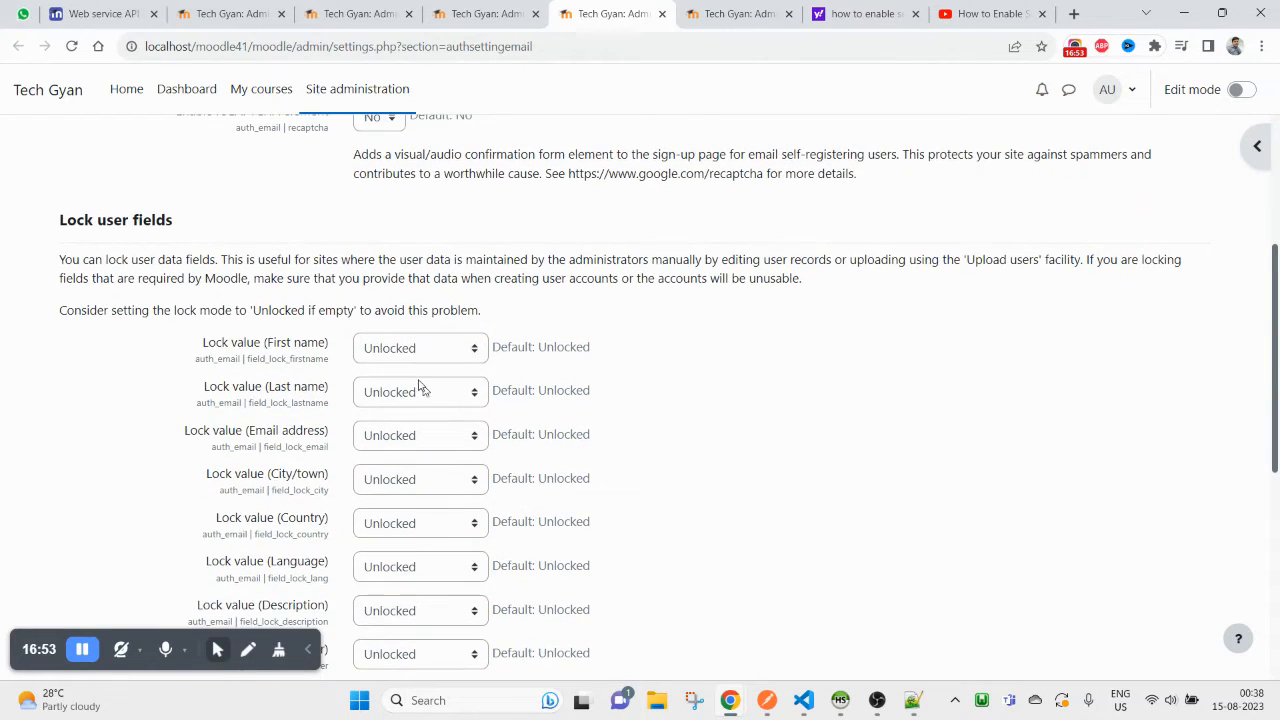
pyautogui.click(378, 283)
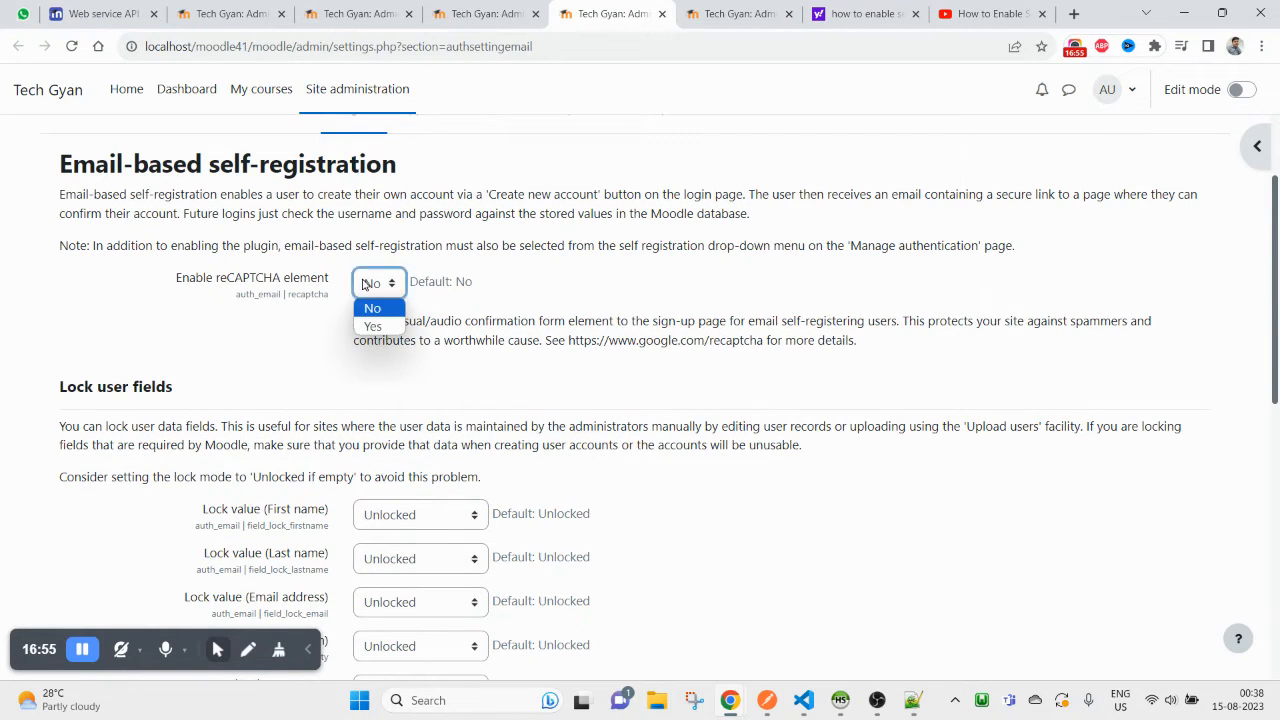
pyautogui.click(367, 328)
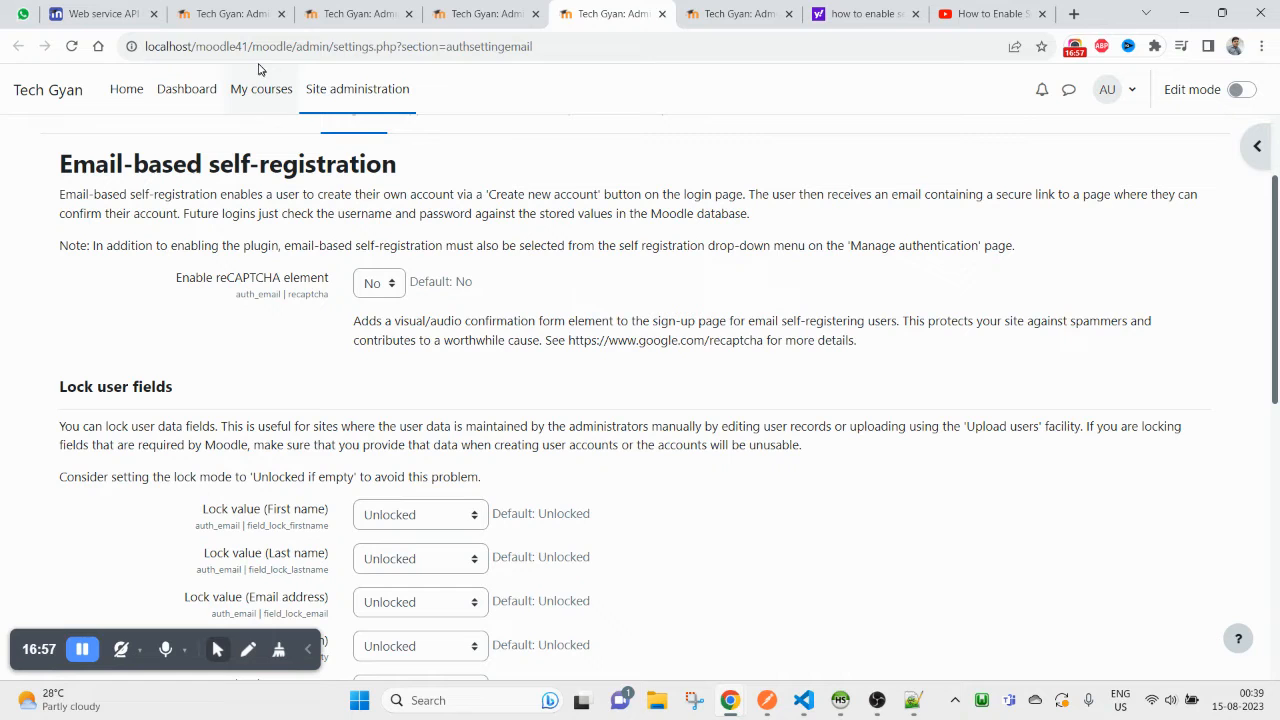
# - Open localhost/moodle41/moodle in an incognito window and go to its login page to check for a sign-up option
pyautogui.moveTo(295, 46); pyautogui.dragTo(145, 46)
pyautogui.hotkey('ctrl', 'c')
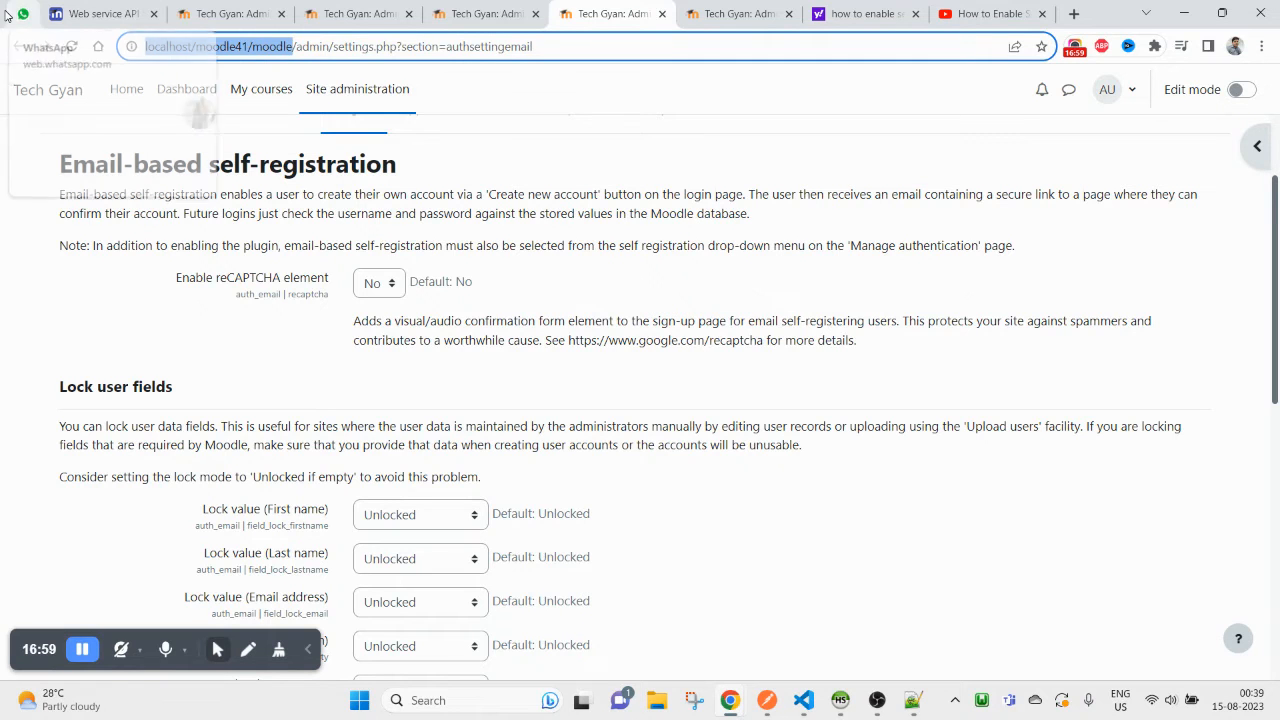
pyautogui.hotkey('ctrl', 'shift', 'n')
pyautogui.hotkey('ctrl', 'v')
pyautogui.press('Return')
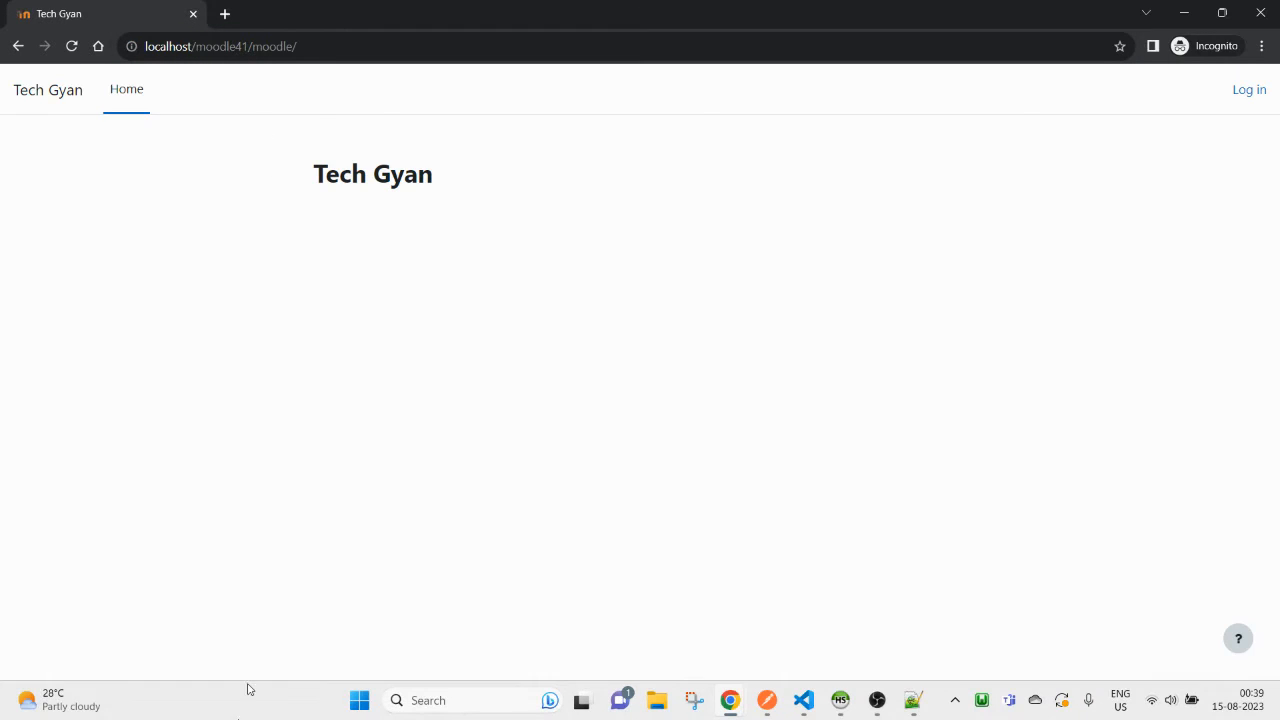
pyautogui.click(1248, 92)
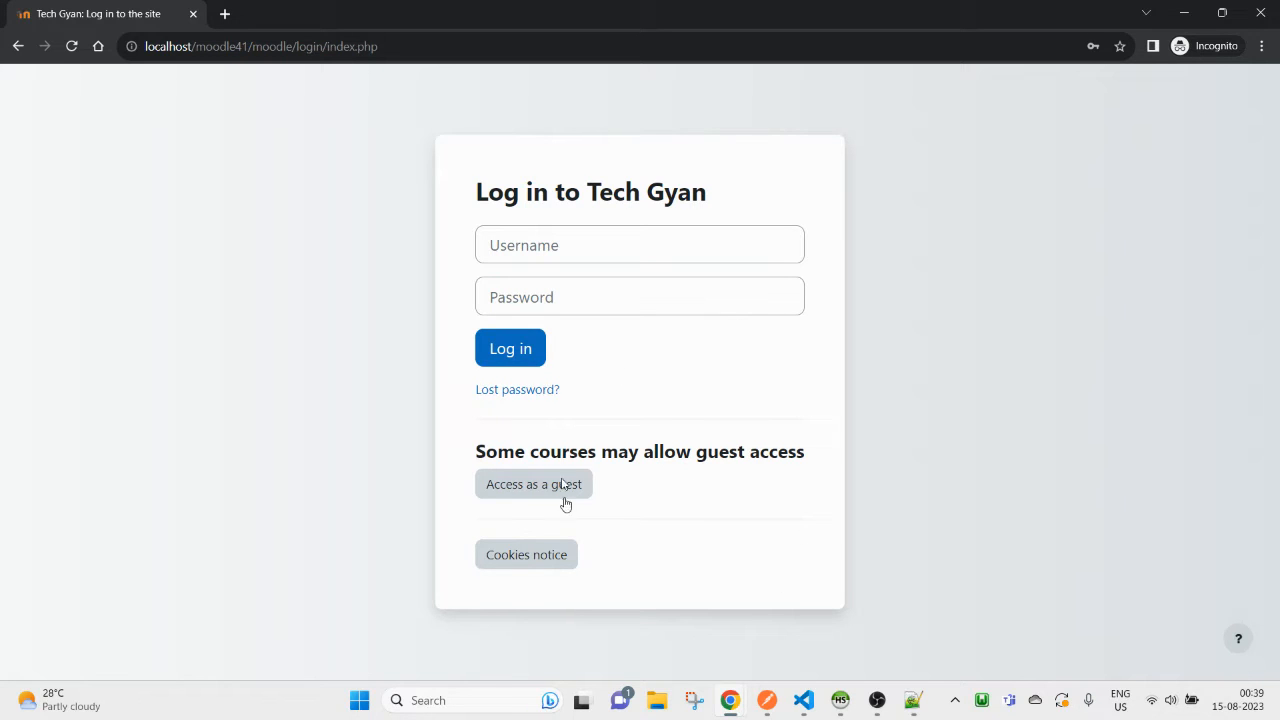
# - Return to the regular browser window and watch the authentication part of the YouTube video How to Enable Self Registration on Moodle
pyautogui.hotkey('alt', 'Tab')
pyautogui.scroll(3, 467, 288)
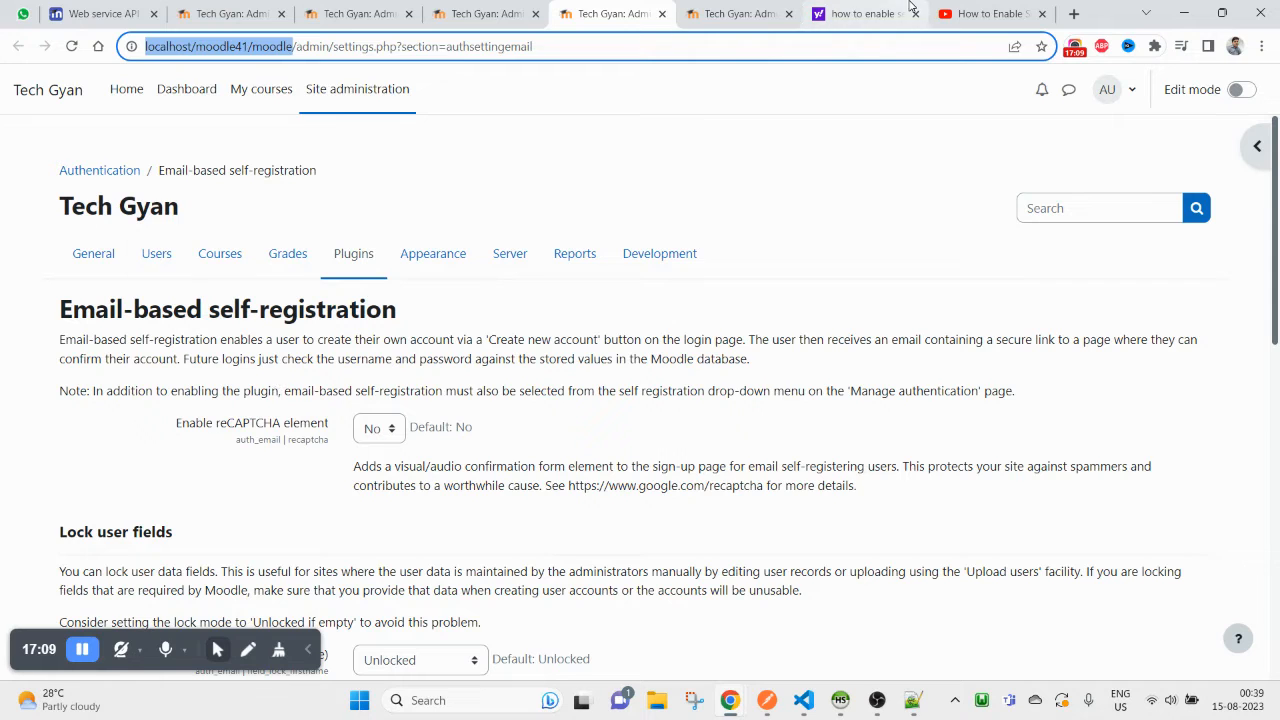
pyautogui.click(975, 13)
pyautogui.click(420, 396)
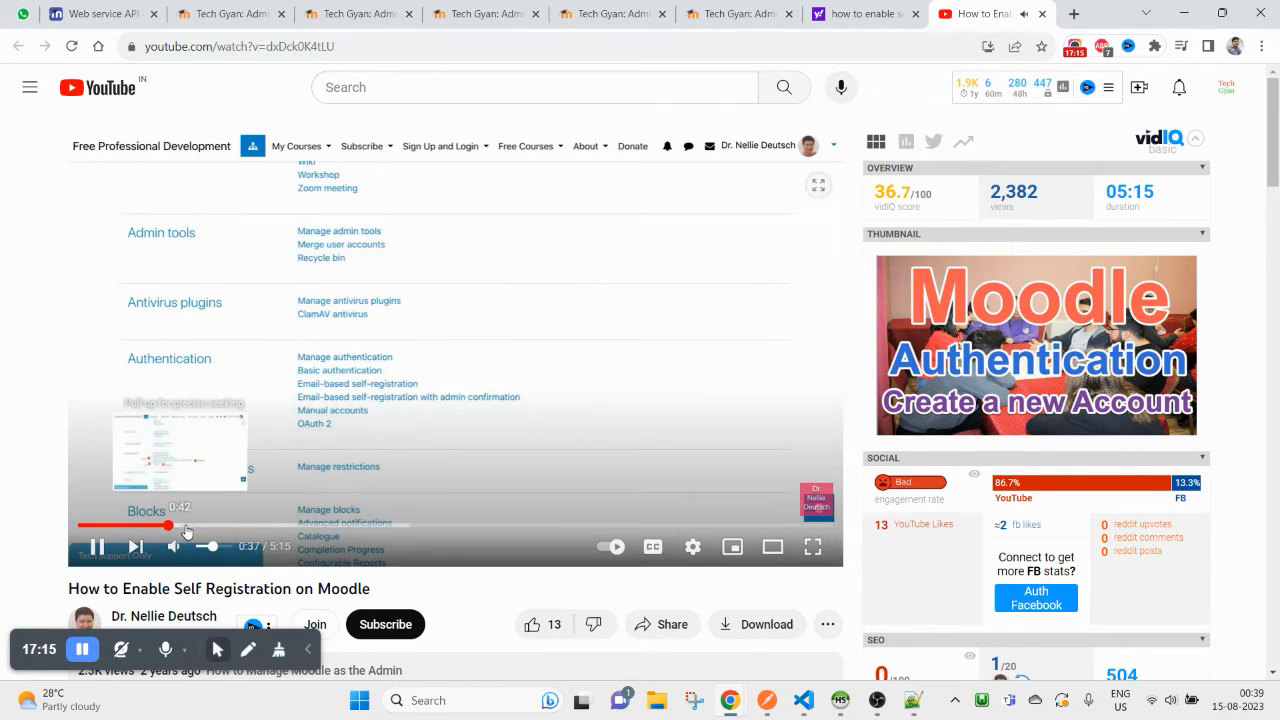
pyautogui.click(184, 527)
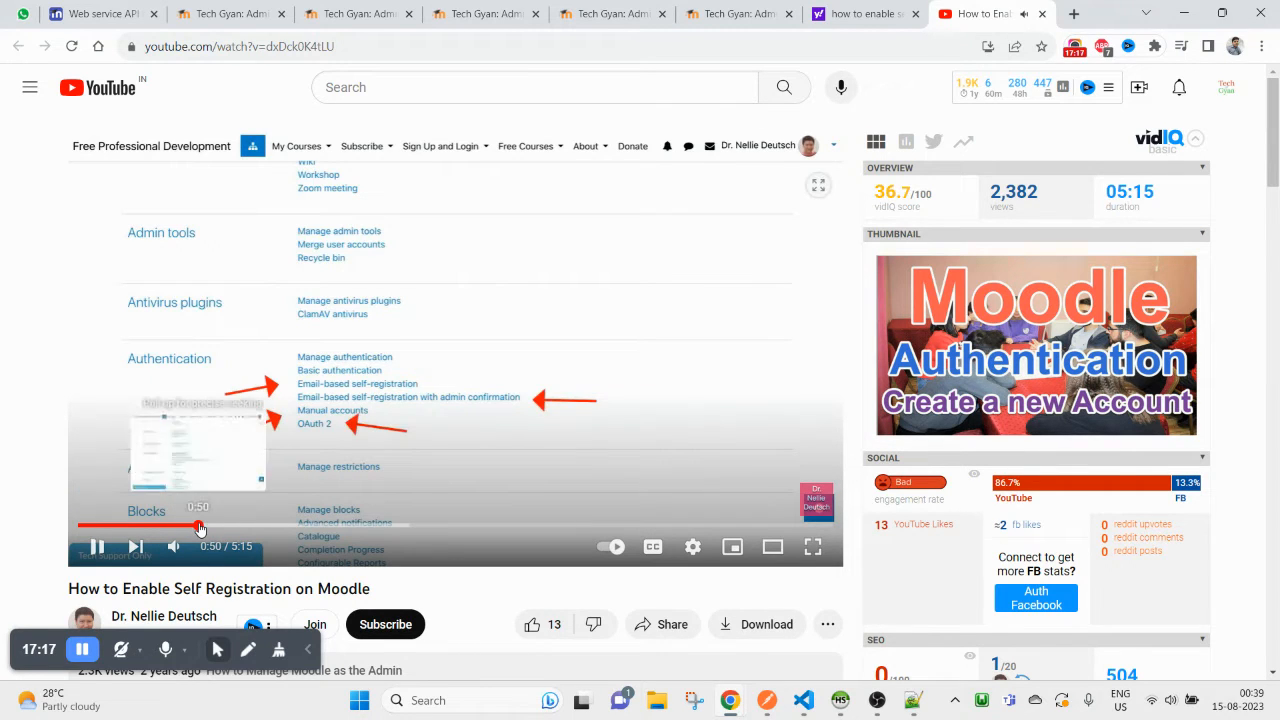
pyautogui.click(199, 527)
pyautogui.click(225, 527)
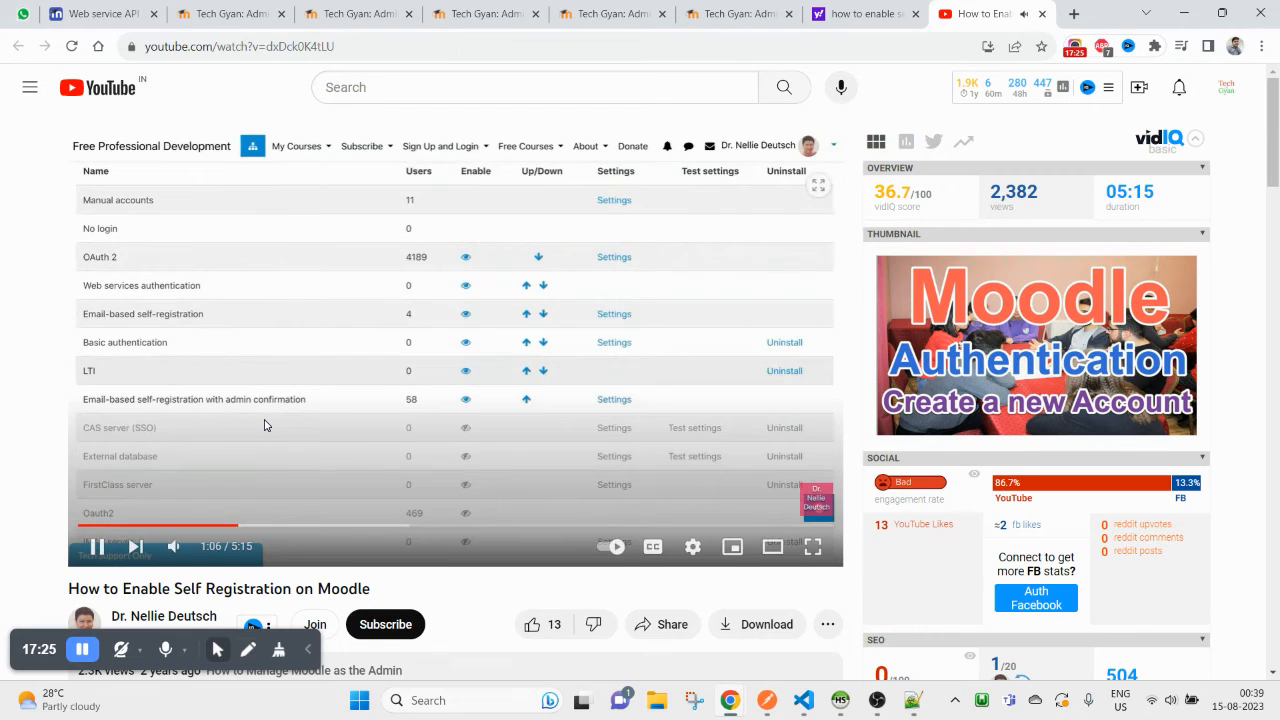
pyautogui.click(289, 306)
# - Review the Email-based self-registration plugin's settings from Manage authentication and return to the plugin list
pyautogui.click(400, 8)
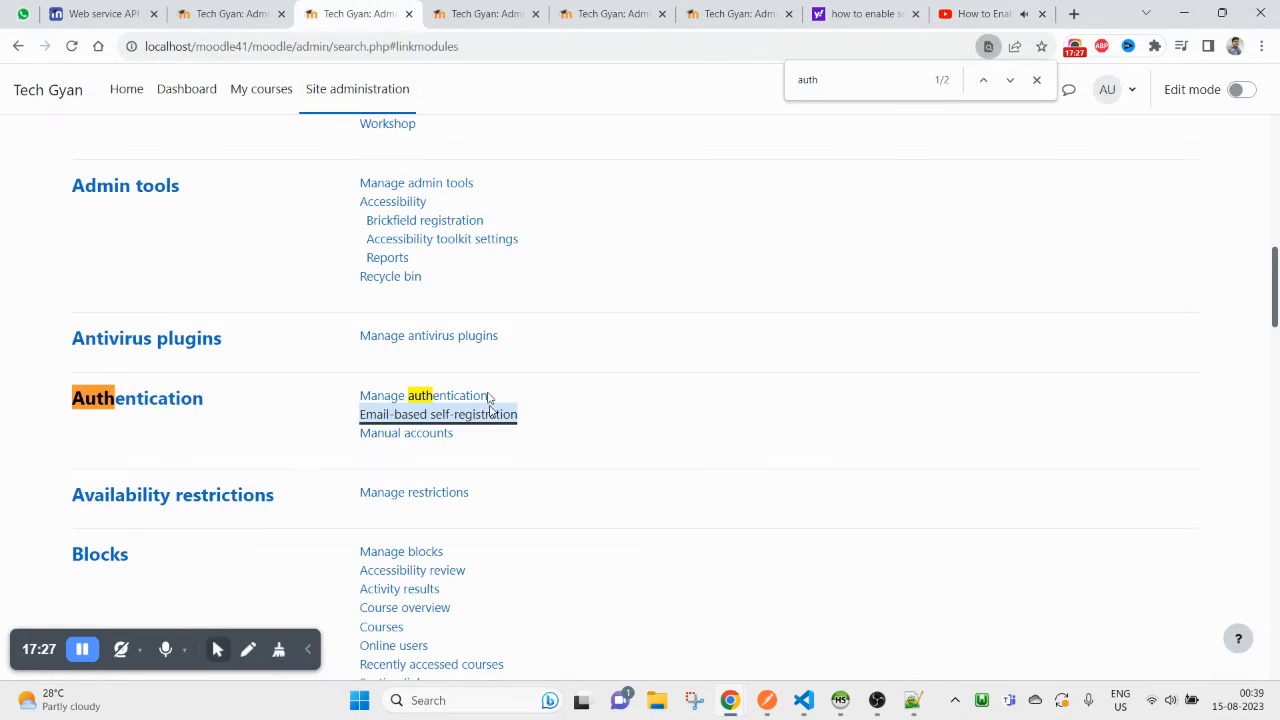
pyautogui.click(508, 6)
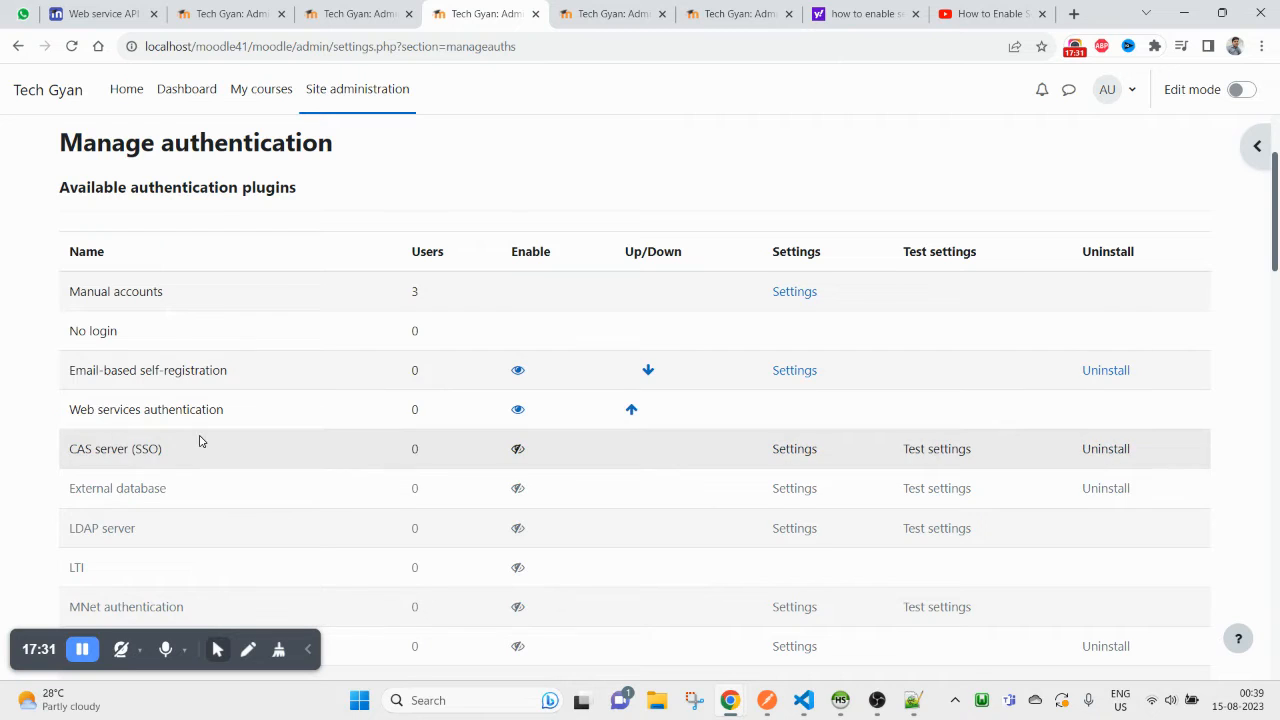
pyautogui.tripleClick(126, 369)
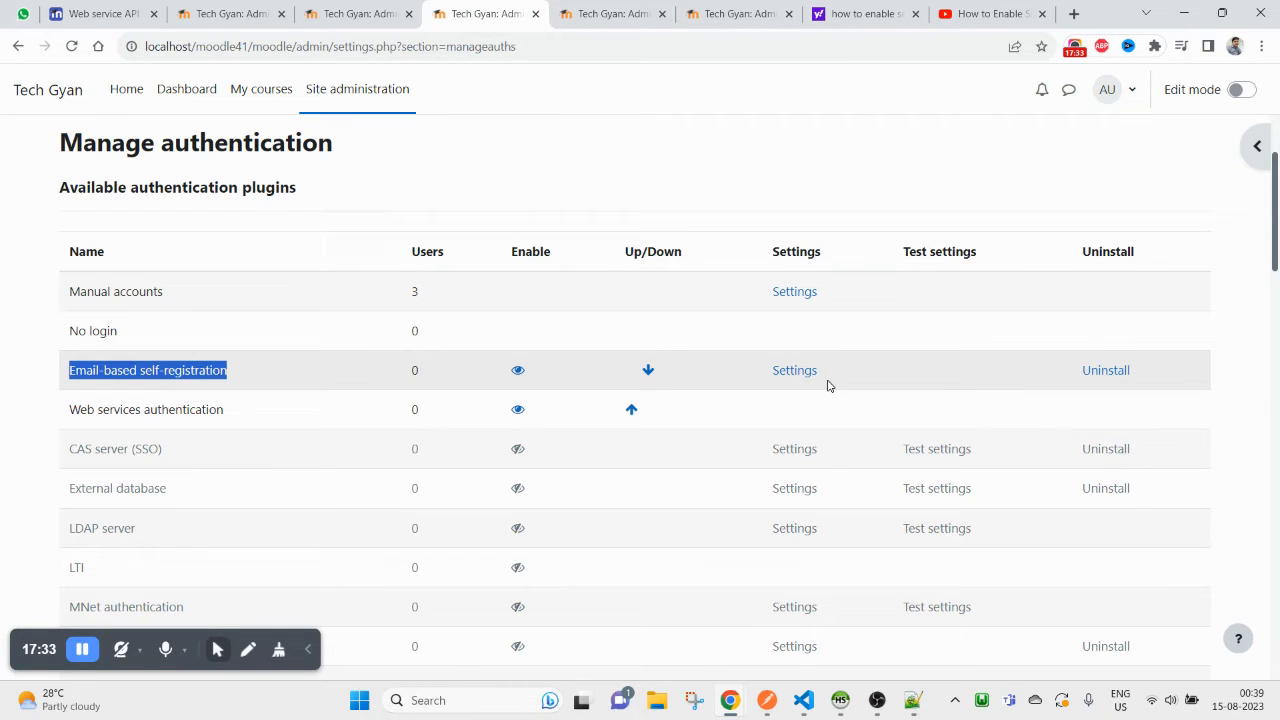
pyautogui.click(790, 372)
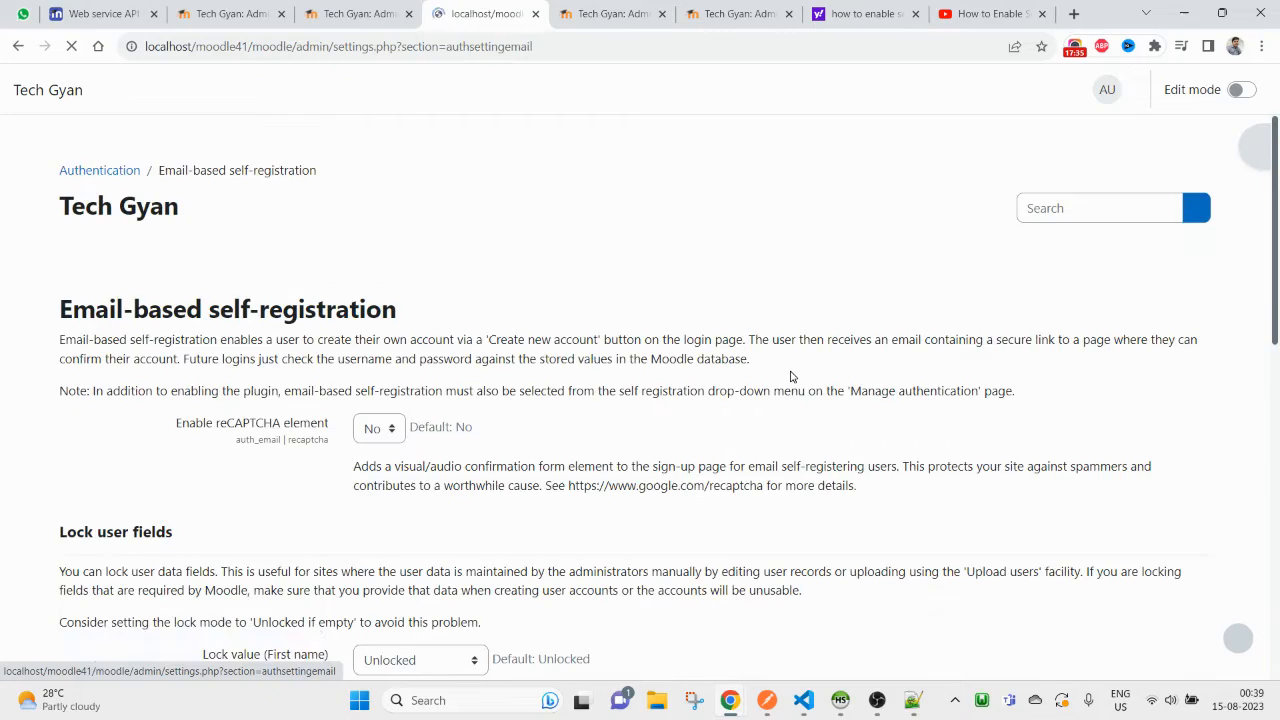
pyautogui.scroll(-7, 417, 496)
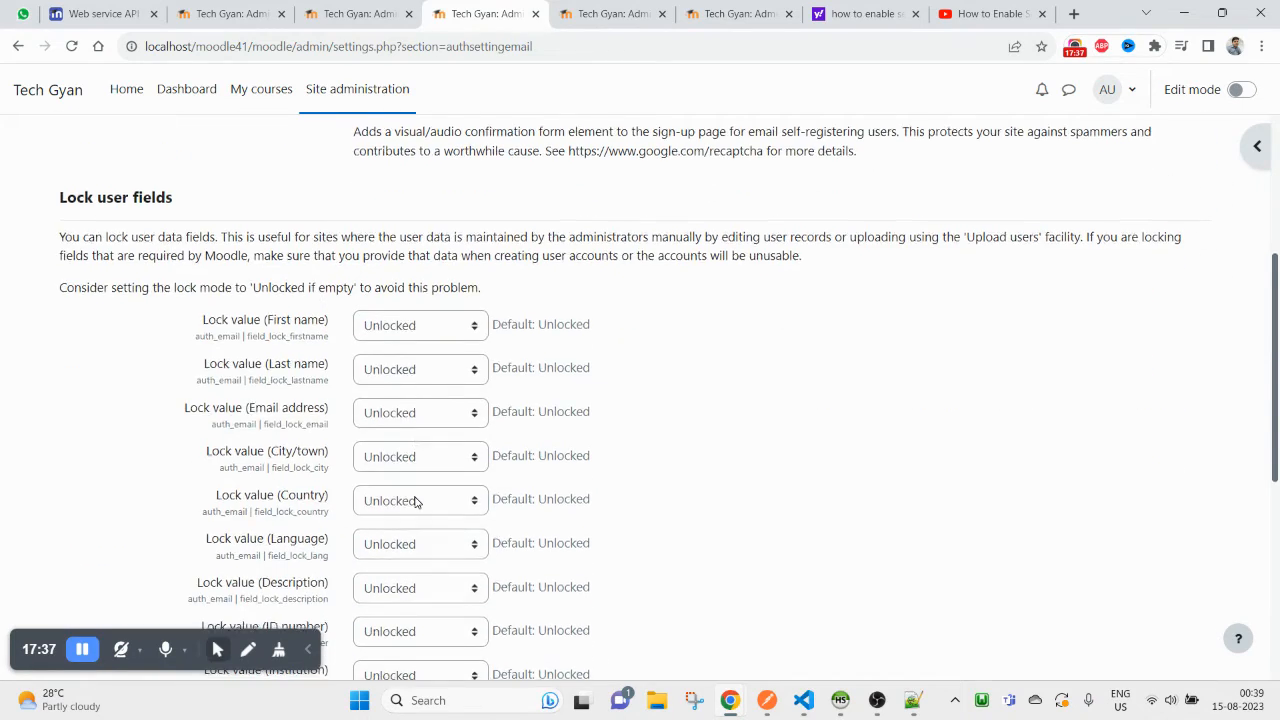
pyautogui.scroll(-3, 415, 502)
pyautogui.click(18, 46)
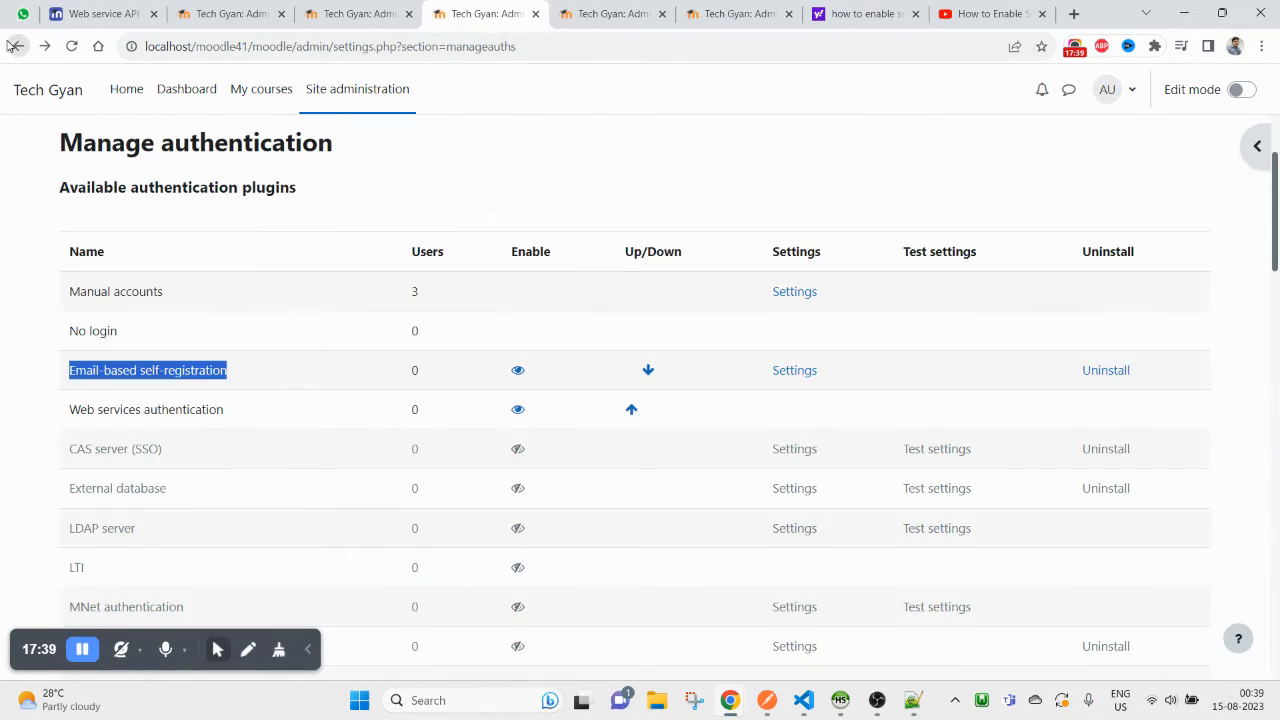
pyautogui.scroll(-3, 192, 440)
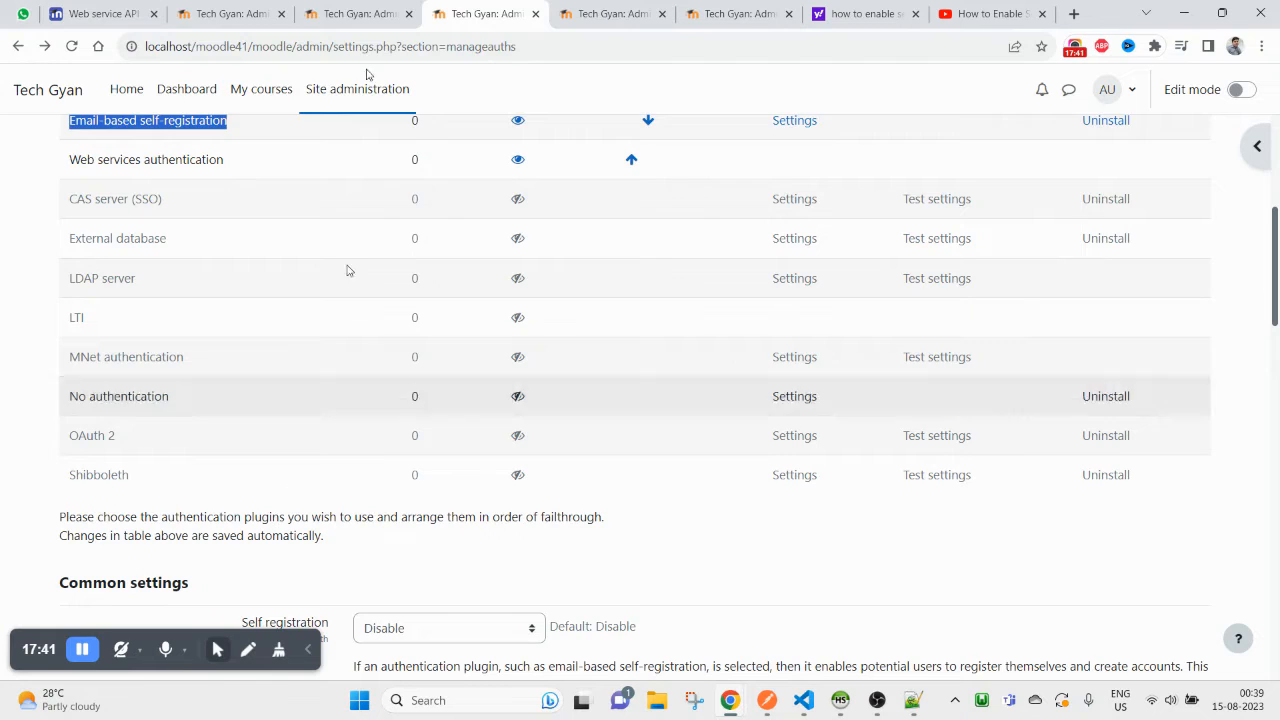
# - Close the Yahoo search results for enabling self registration and bring up the Web services Overview page
pyautogui.click(378, 8)
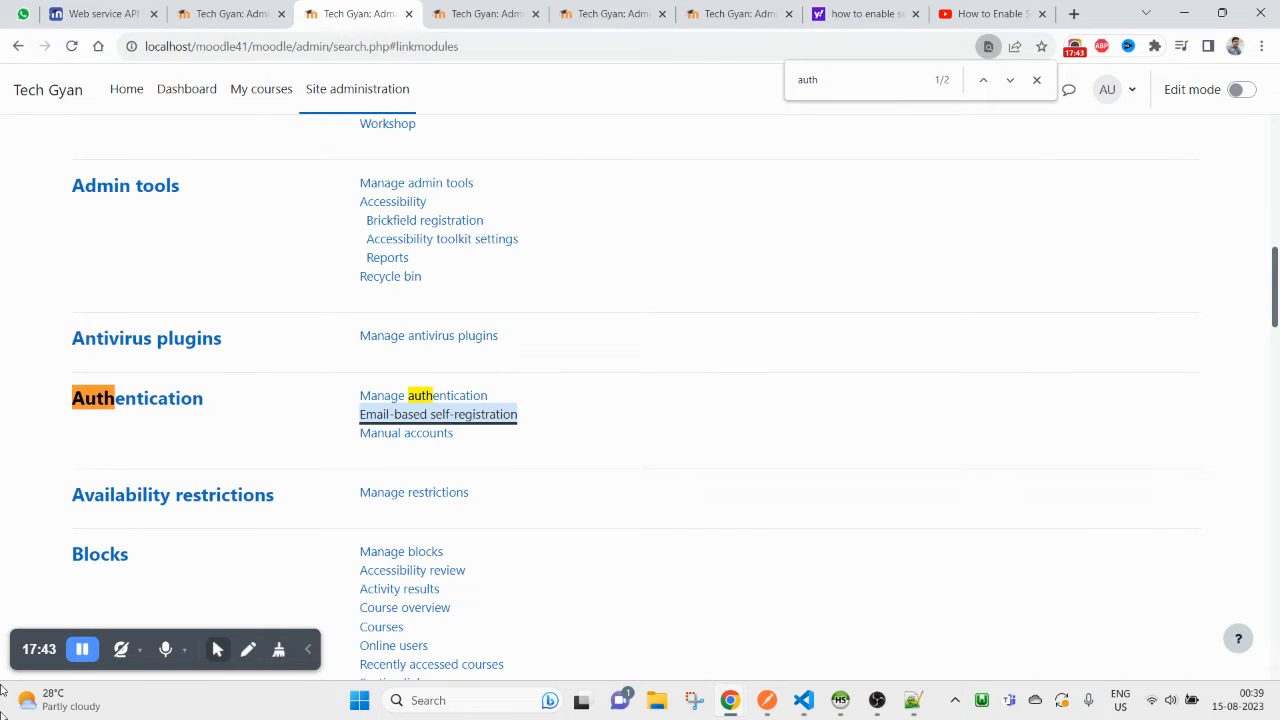
pyautogui.click(862, 14)
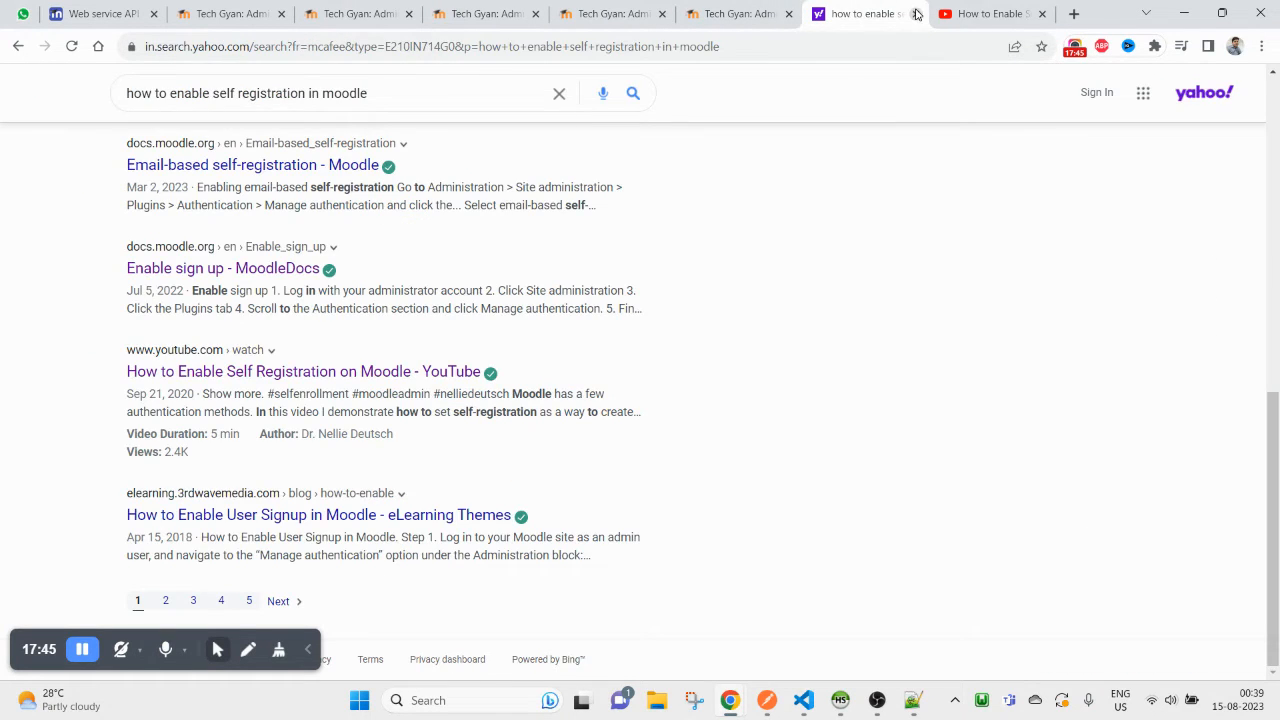
pyautogui.click(915, 14)
pyautogui.click(766, 10)
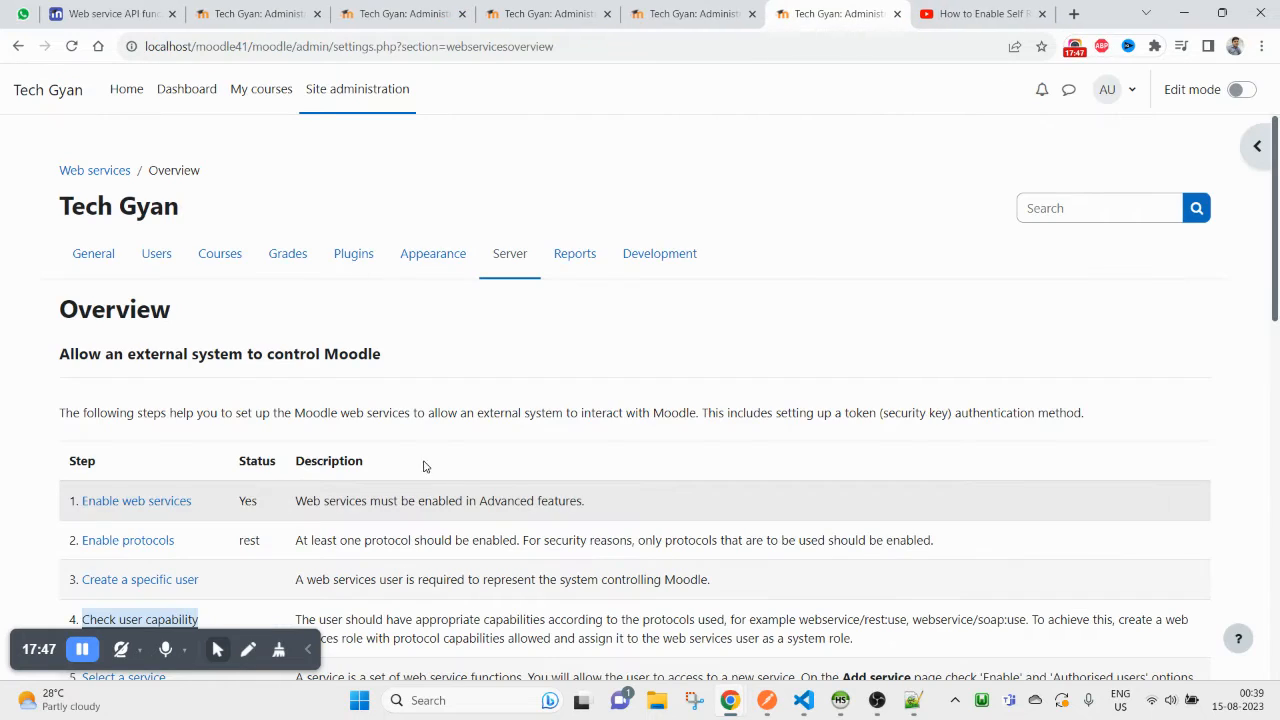
# - Read the auth_email_signup_user description and neighbouring core functions in Moodle's Web service API functions documentation
pyautogui.click(82, 10)
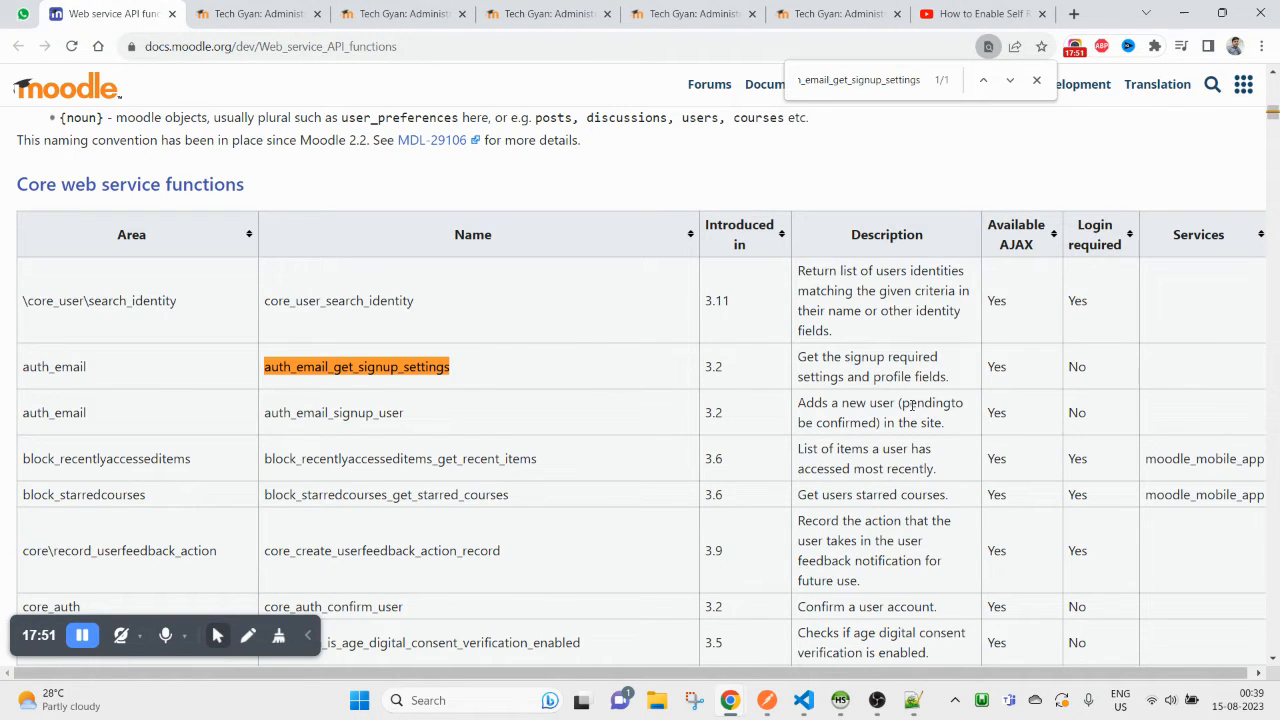
pyautogui.moveTo(918, 402); pyautogui.dragTo(864, 423)
pyautogui.scroll(-4, 334, 463)
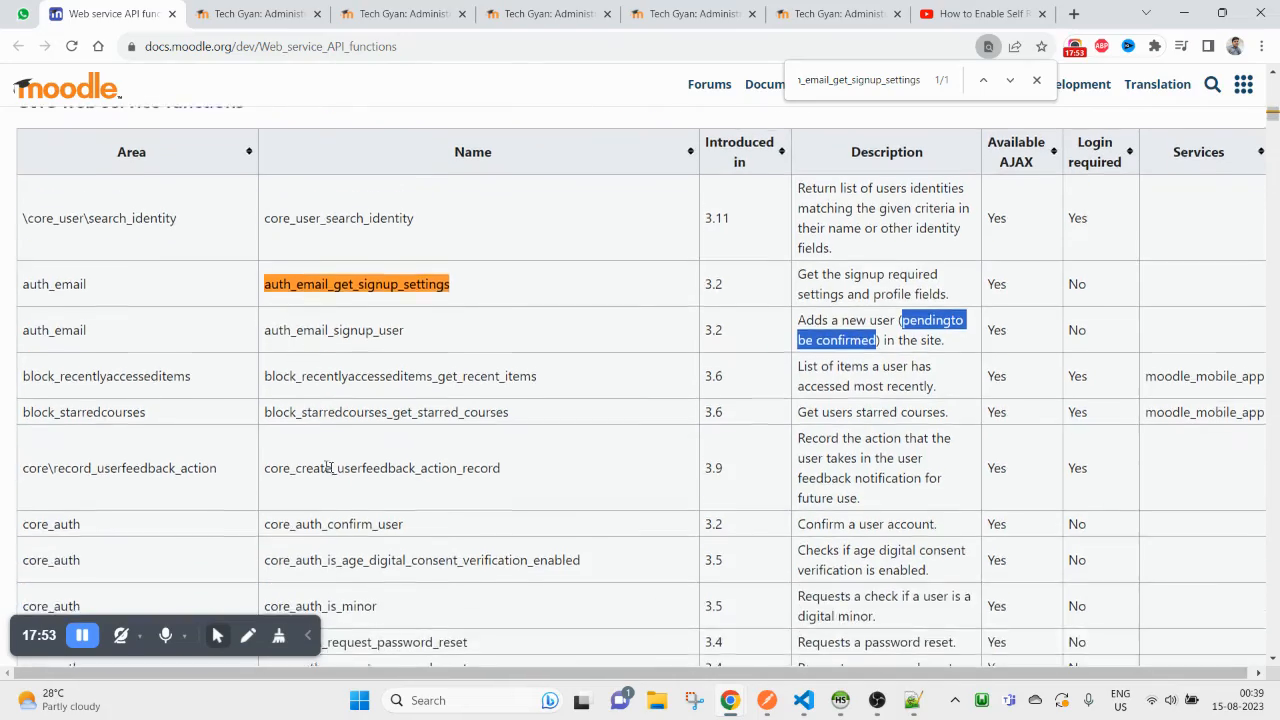
# - Look through the core web service functions table and find core_course_create_courses on the page
pyautogui.scroll(-15, 345, 437)
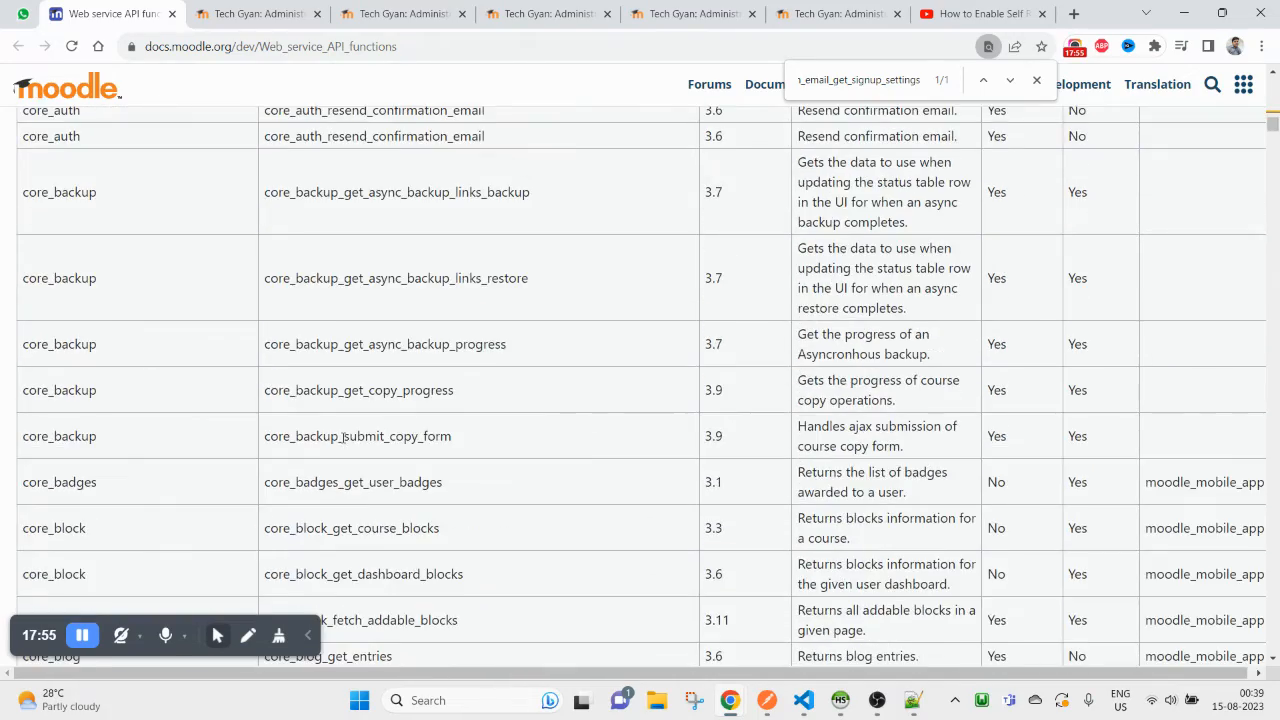
pyautogui.scroll(-15, 343, 440)
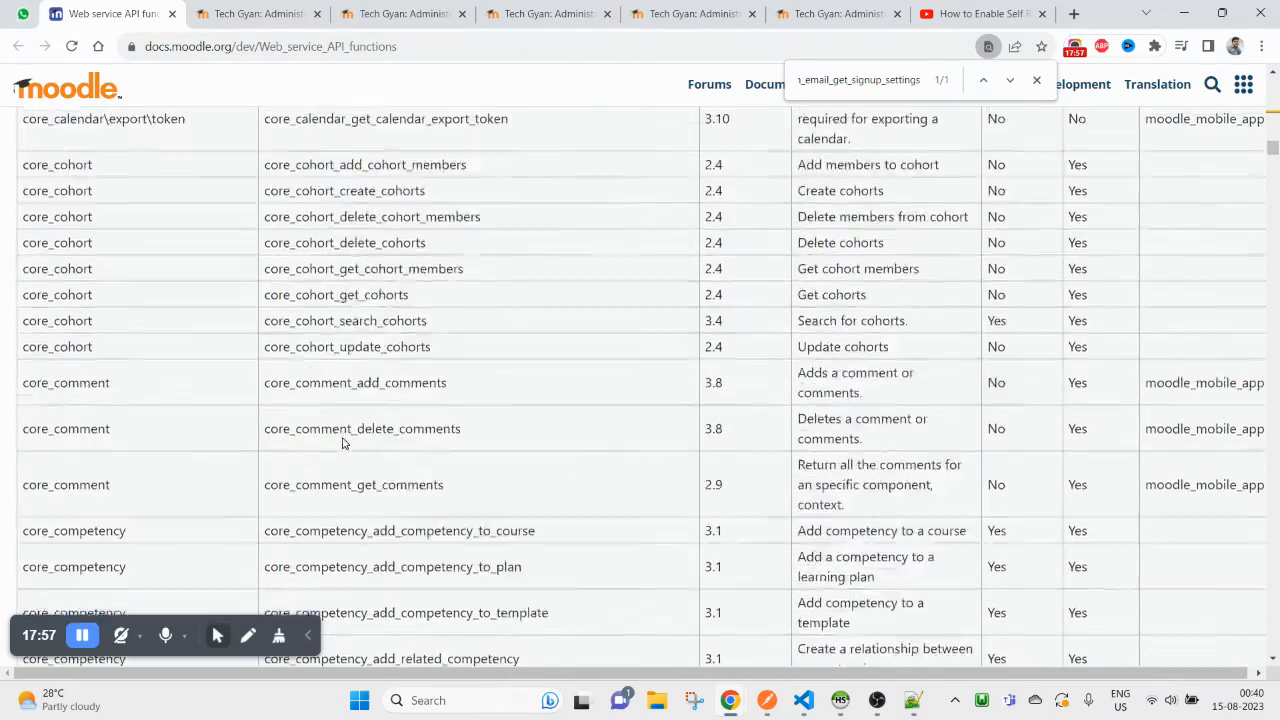
pyautogui.scroll(-15, 343, 437)
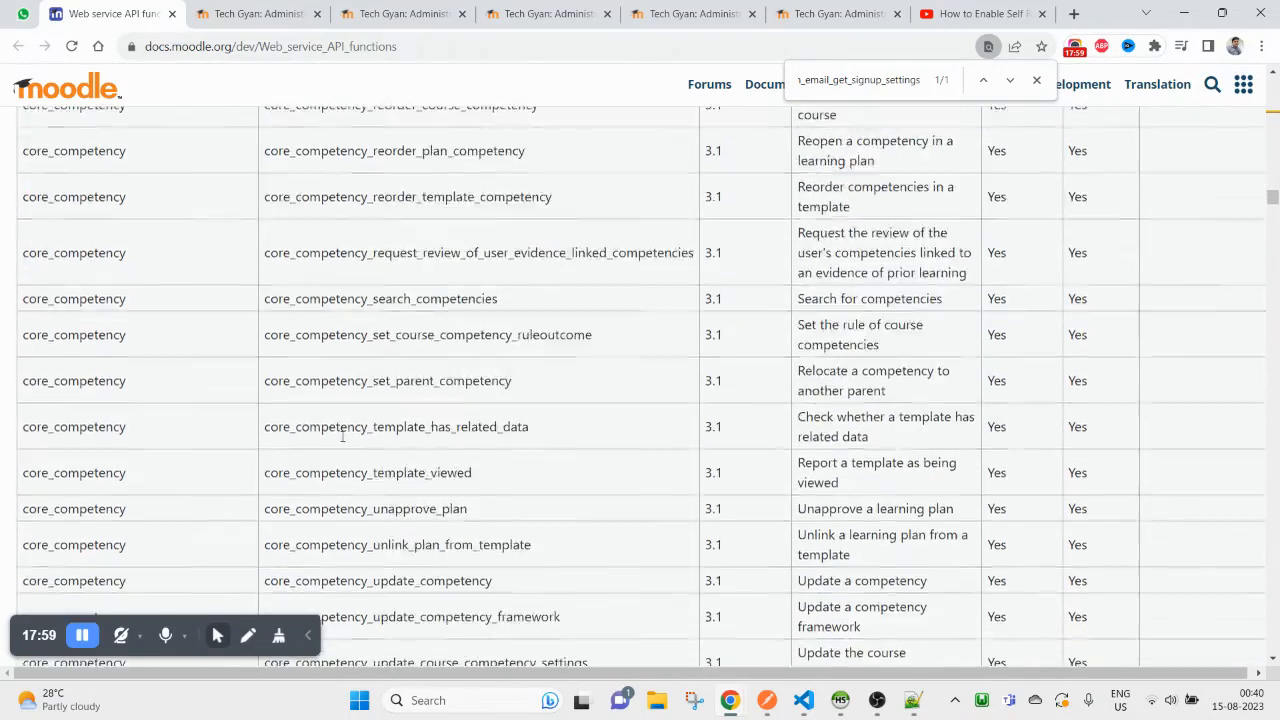
pyautogui.scroll(-3, 343, 439)
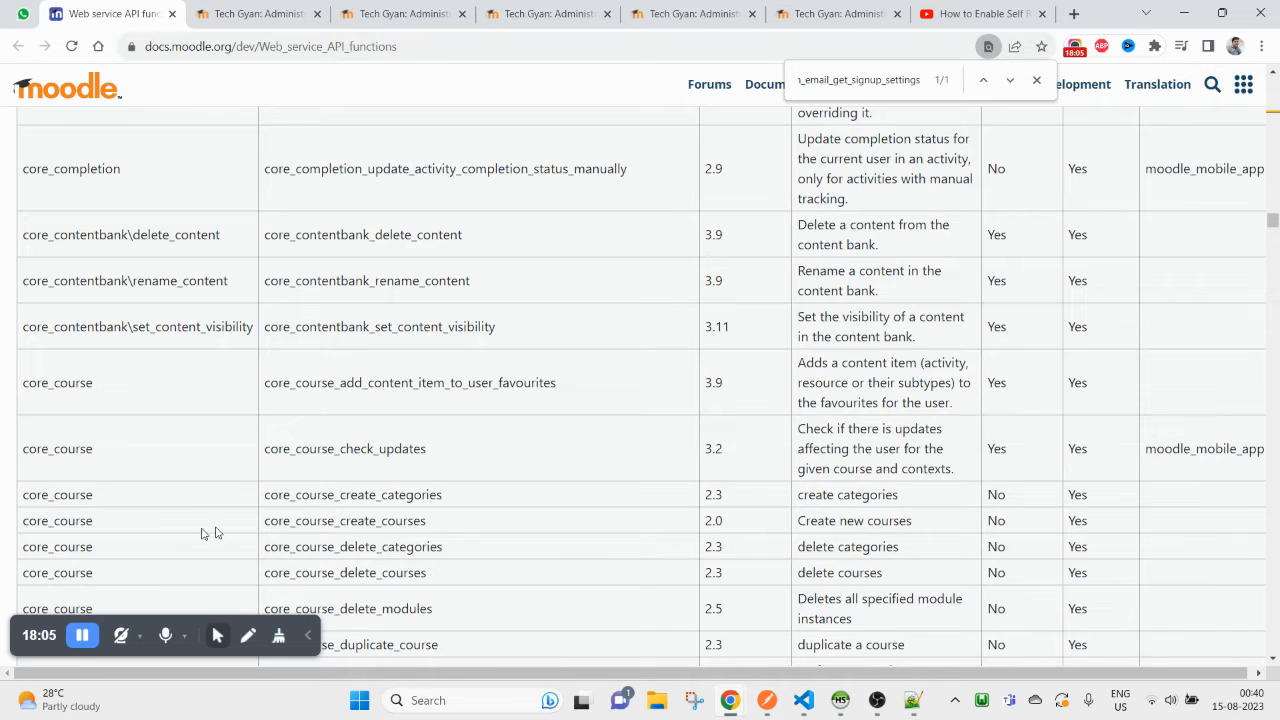
pyautogui.doubleClick(393, 521)
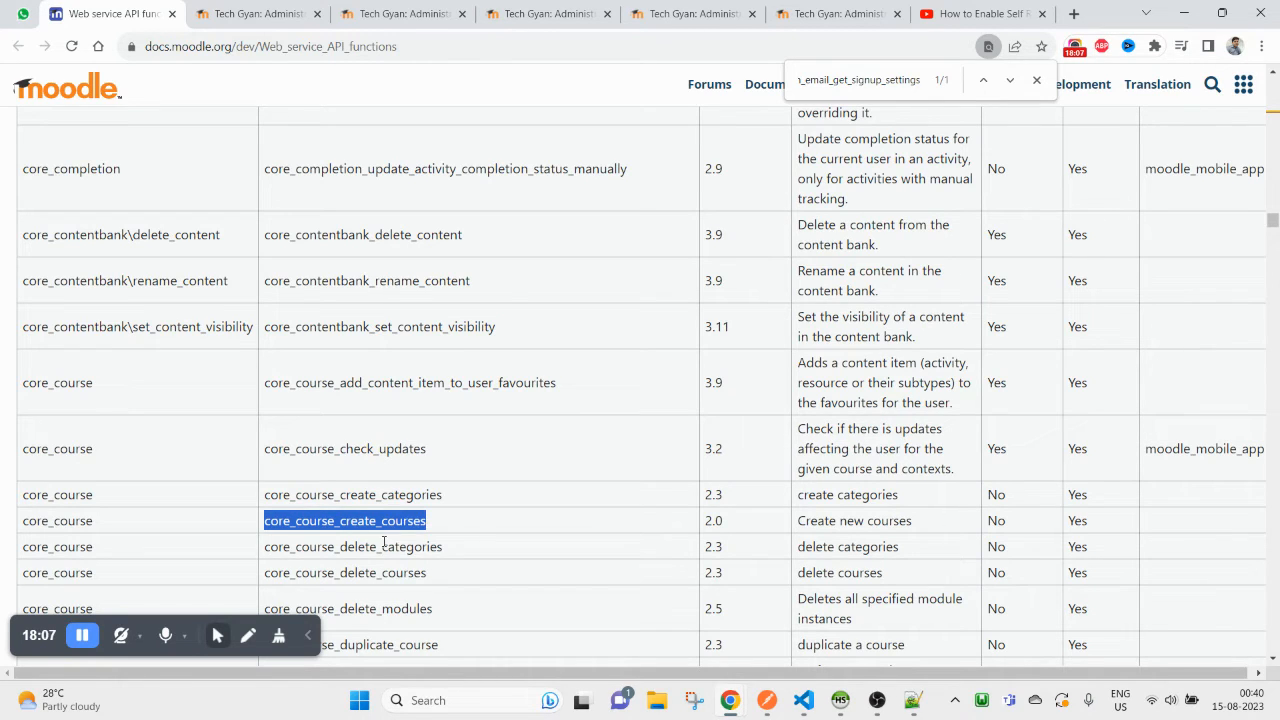
pyautogui.doubleClick(336, 525)
pyautogui.hotkey('ctrl', 'f')
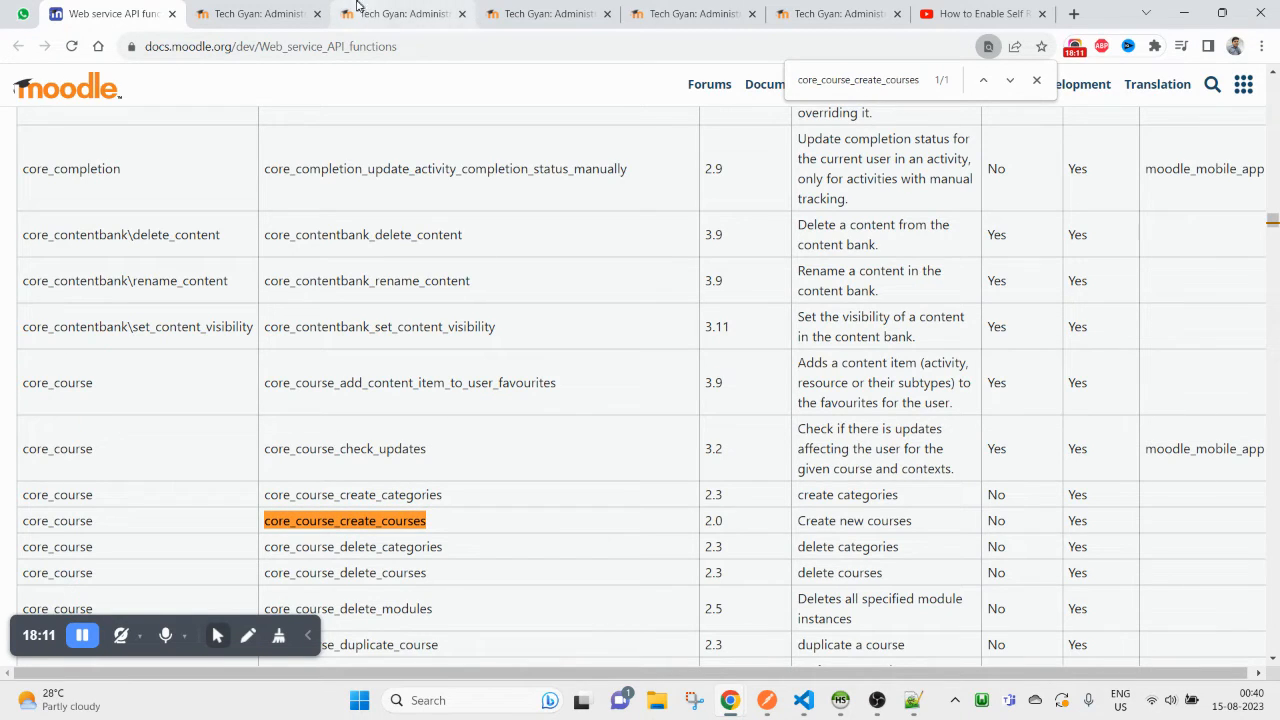
# - Close the Manage authentication, Email-based self-registration and YouTube pages and return to the Web services Overview
pyautogui.click(400, 13)
pyautogui.click(580, 13)
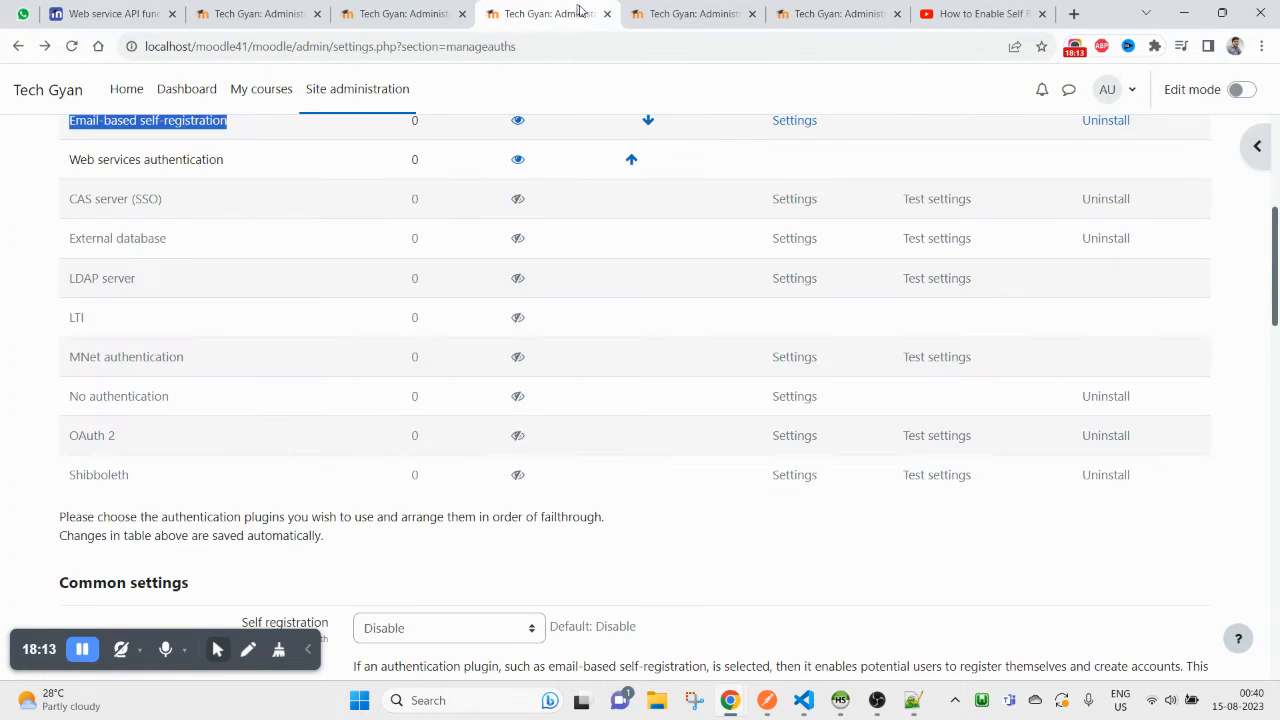
pyautogui.click(607, 14)
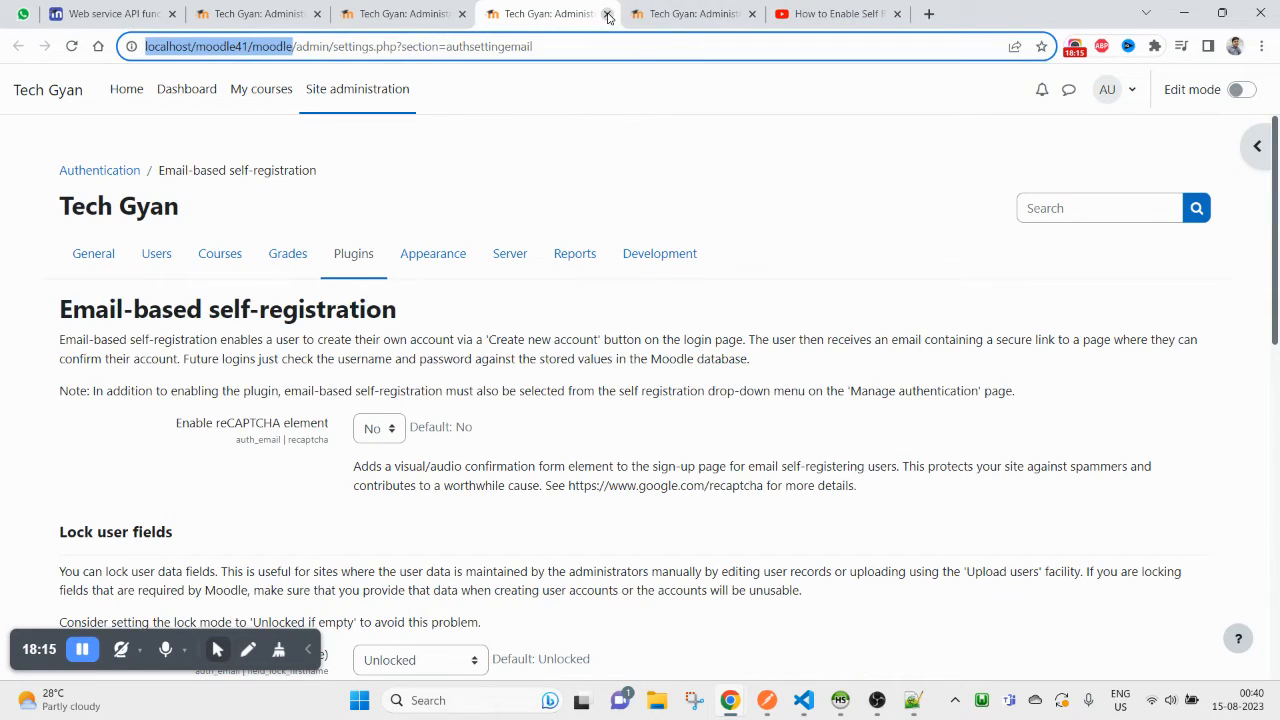
pyautogui.click(607, 15)
pyautogui.click(690, 14)
pyautogui.click(752, 14)
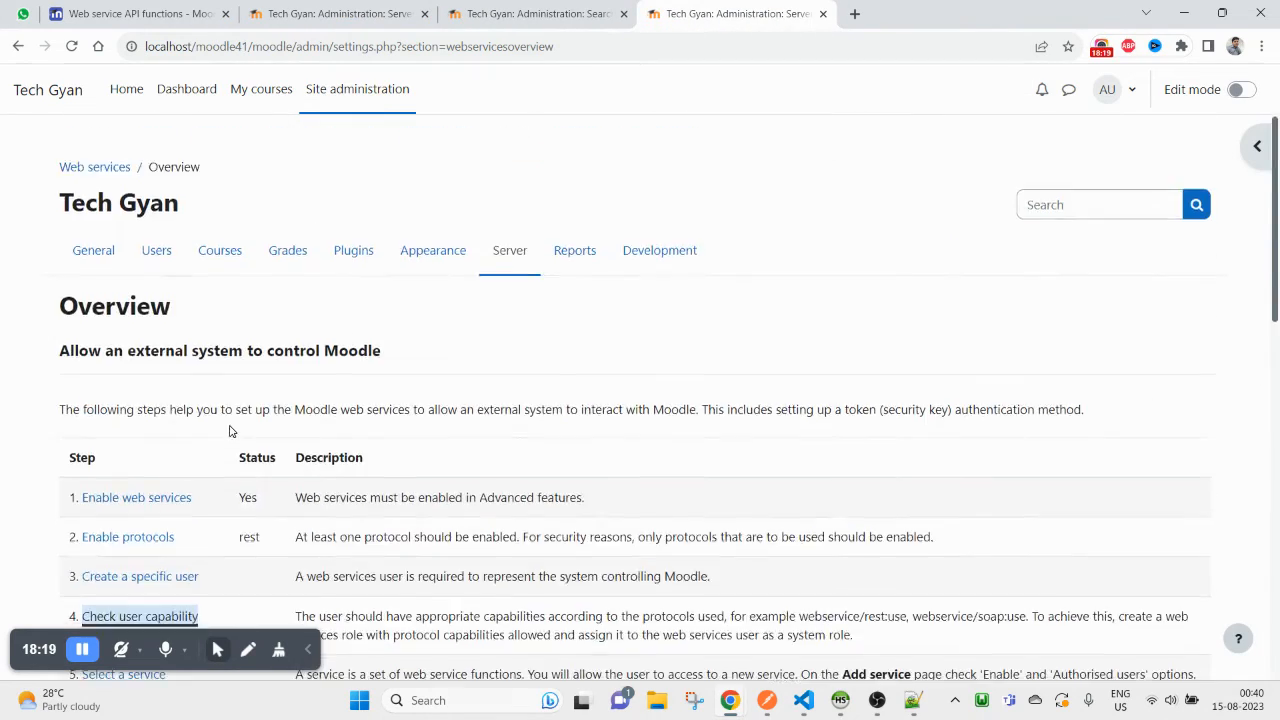
pyautogui.scroll(-5, 760, 621)
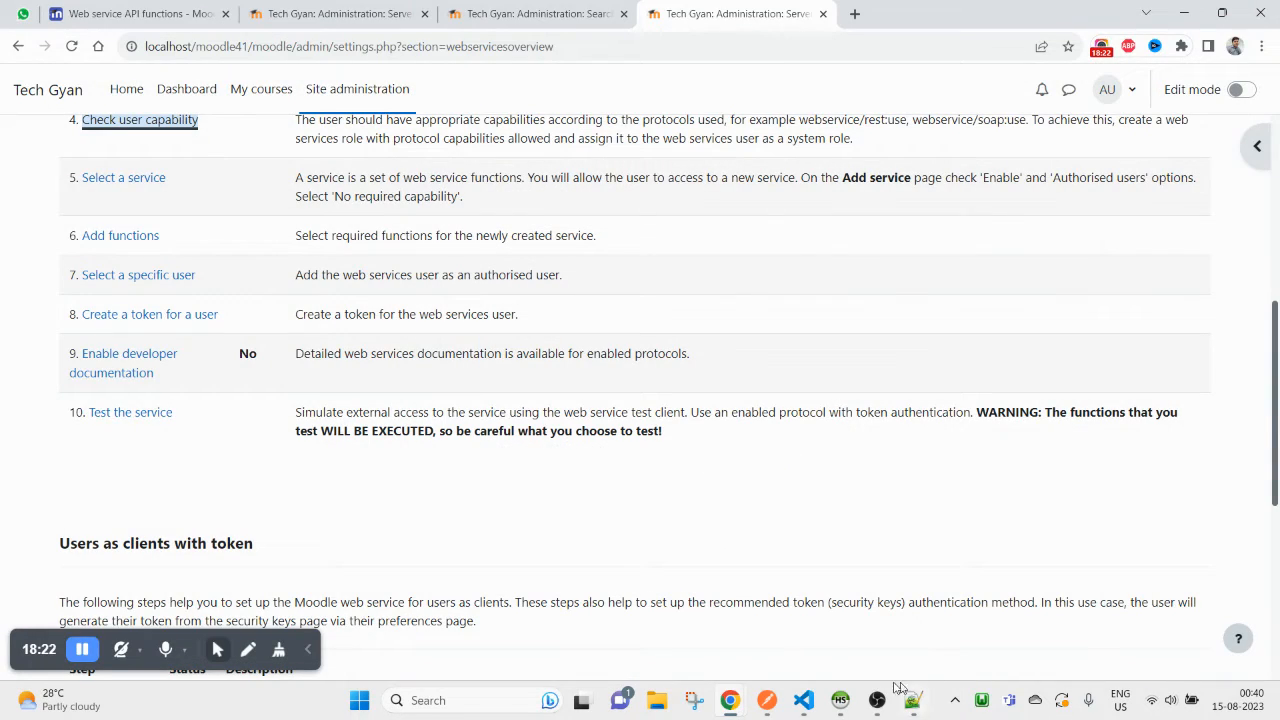
# - Switch to Postman and examine the request URL's site root and its webservice/rest/server.php endpoint path
pyautogui.click(767, 700)
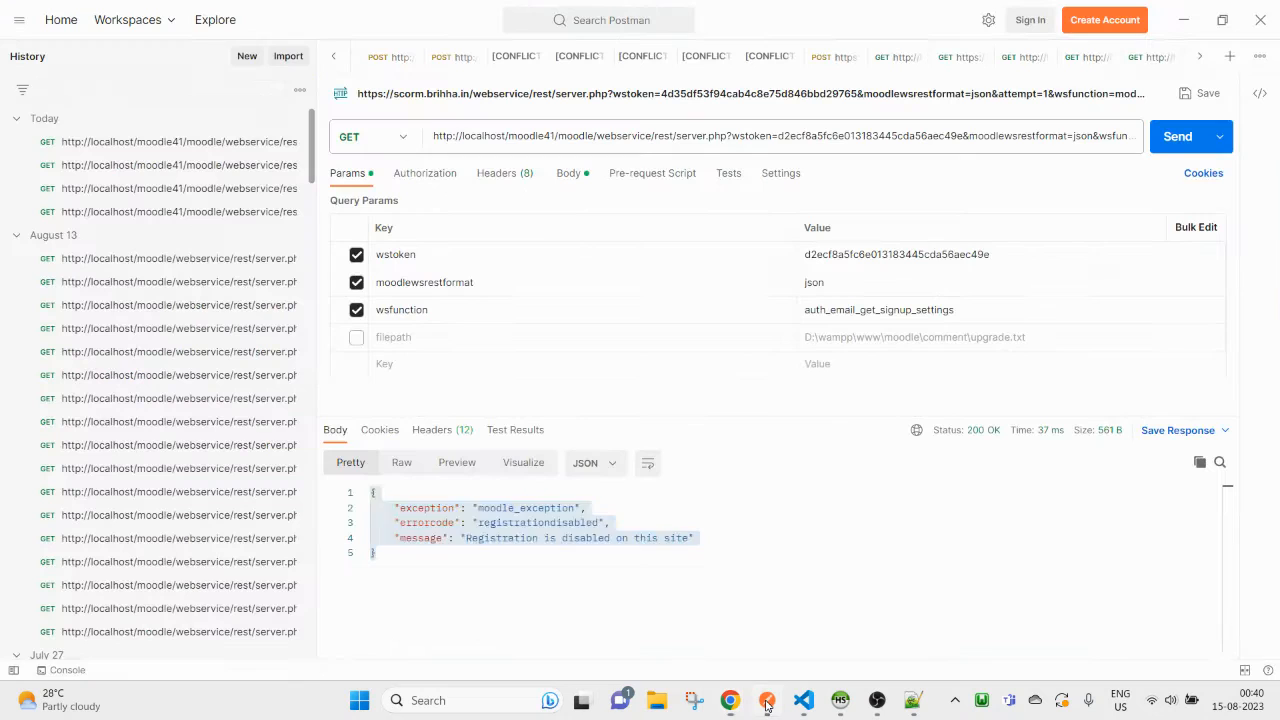
pyautogui.moveTo(617, 149); pyautogui.dragTo(578, 133)
pyautogui.click(601, 133)
pyautogui.doubleClick(630, 133)
pyautogui.moveTo(597, 134); pyautogui.dragTo(397, 118)
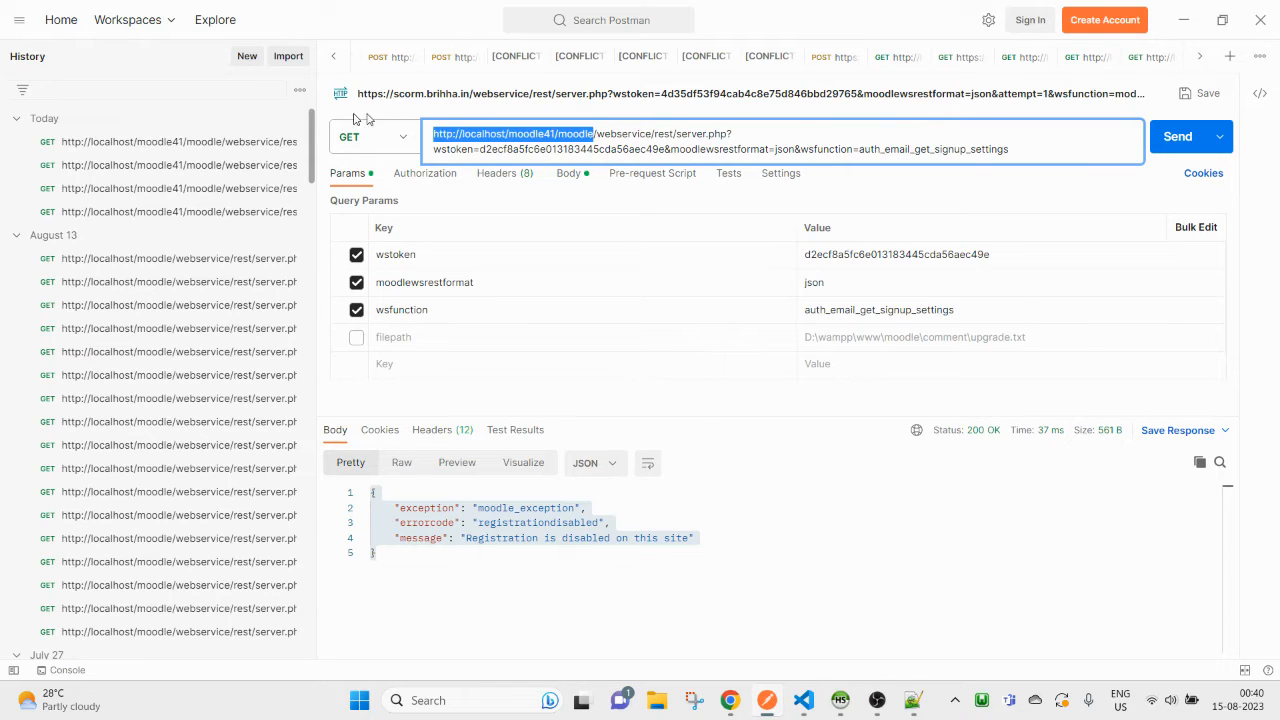
pyautogui.doubleClick(633, 134)
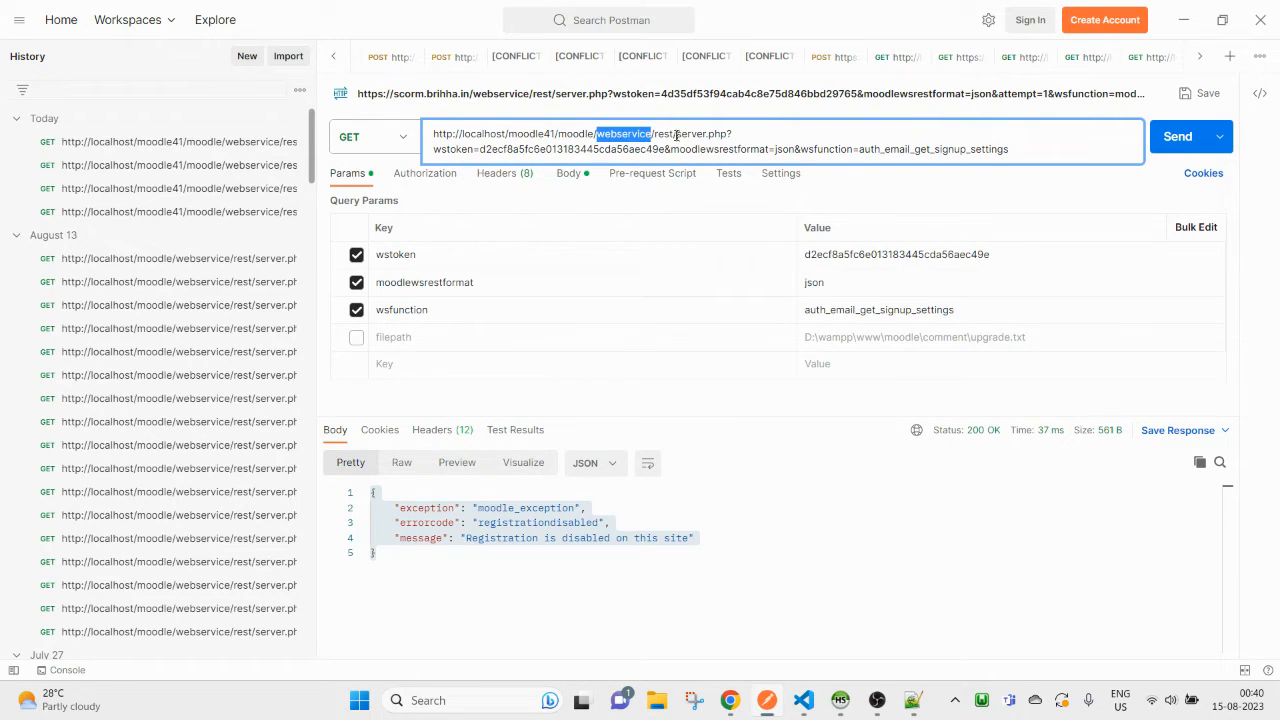
pyautogui.doubleClick(664, 133)
pyautogui.doubleClick(704, 134)
pyautogui.moveTo(704, 134); pyautogui.dragTo(731, 134)
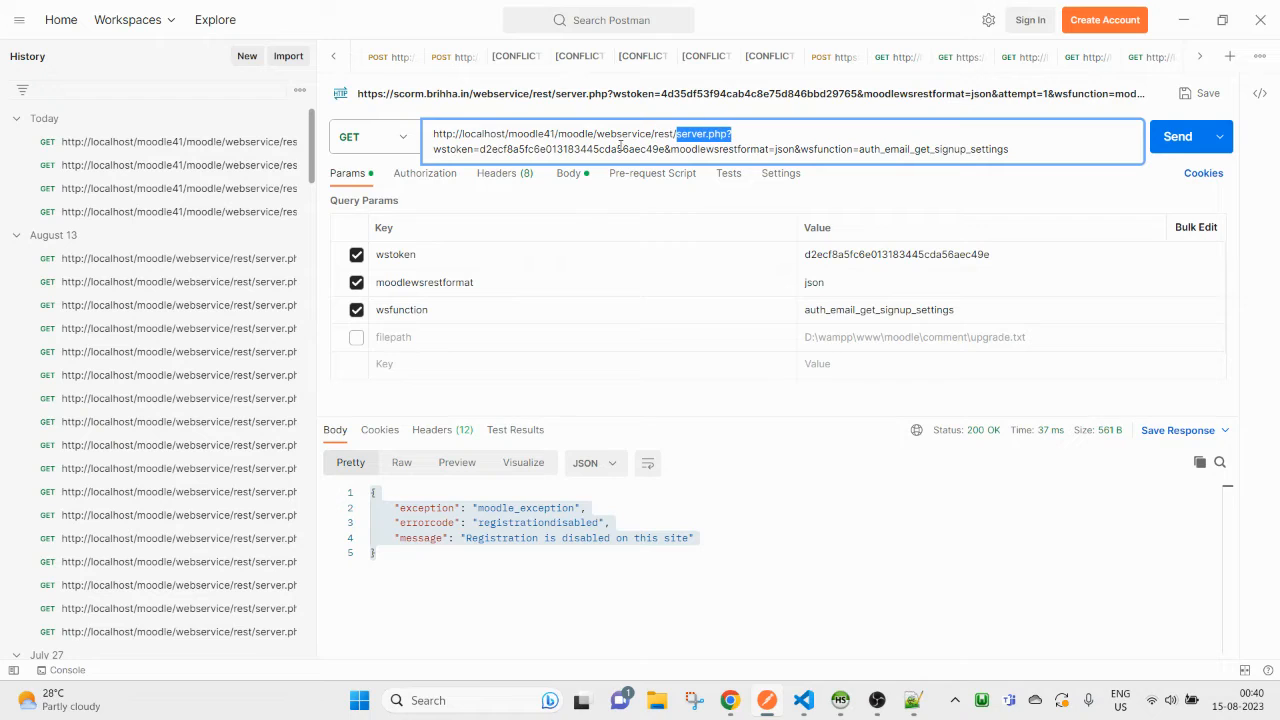
# - Examine the wstoken, moodlewsrestformat and wsfunction parameters in the request URL
pyautogui.doubleClick(461, 149)
pyautogui.doubleClick(500, 149)
pyautogui.click(697, 149)
pyautogui.doubleClick(697, 149)
pyautogui.doubleClick(824, 149)
pyautogui.doubleClick(892, 149)
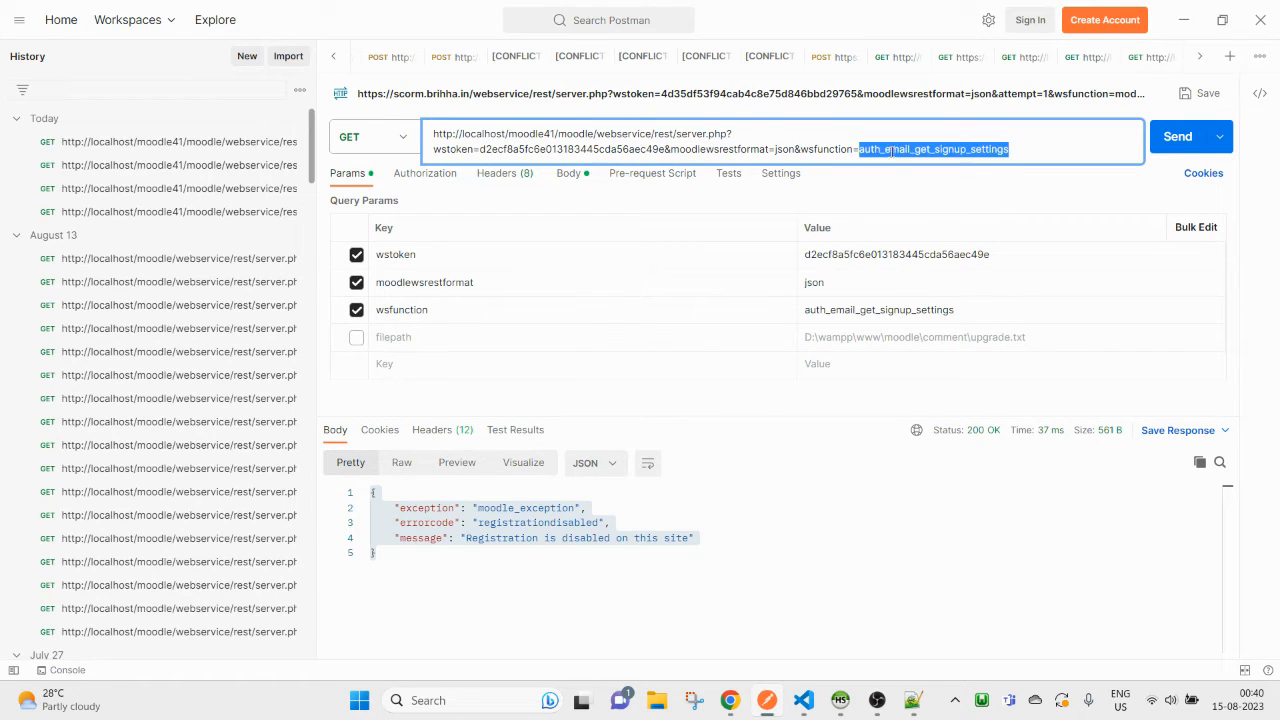
# - Append the sample parameter para1=12 to the end of the request URL, and remove it again
pyautogui.click(1053, 153)
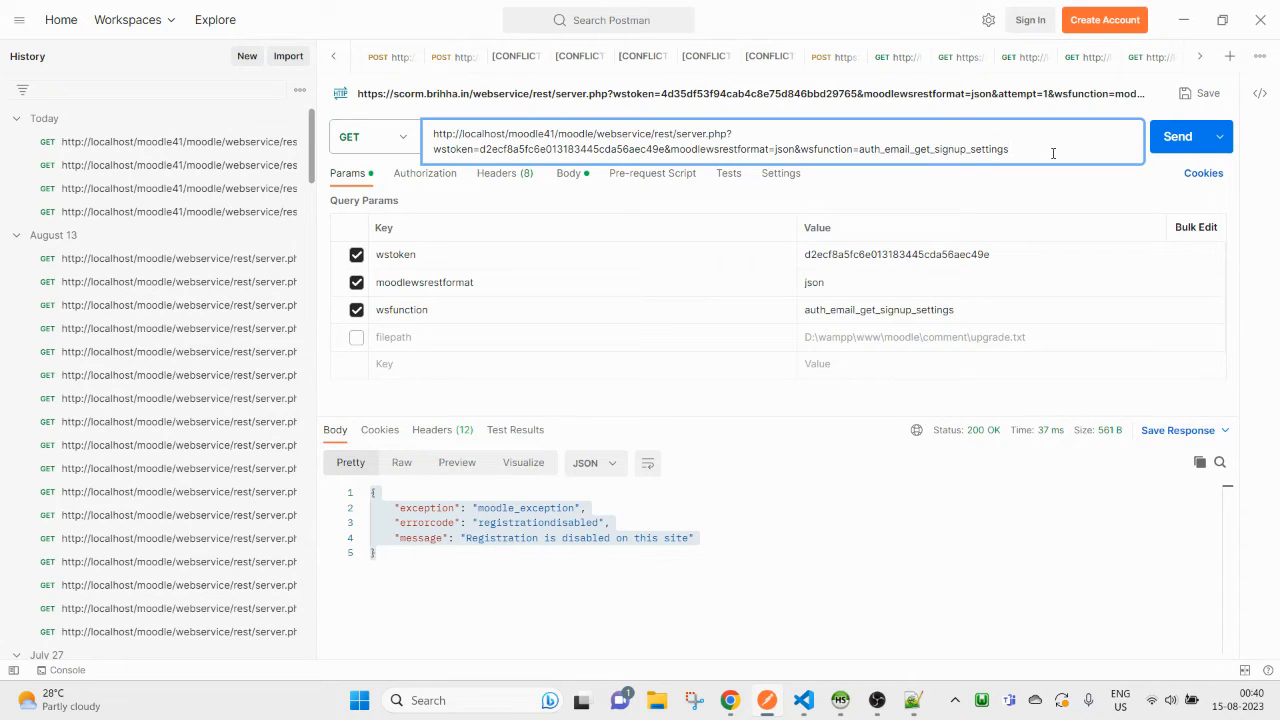
pyautogui.write('&')
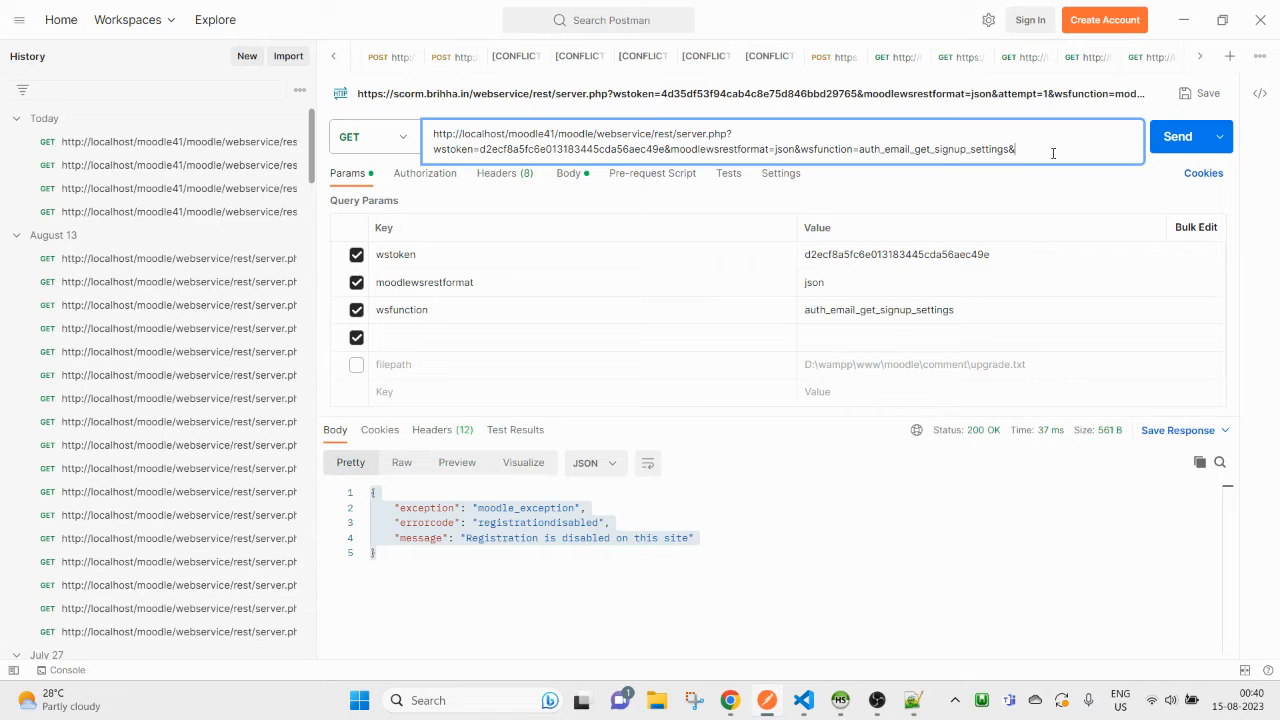
pyautogui.write('para1=12')
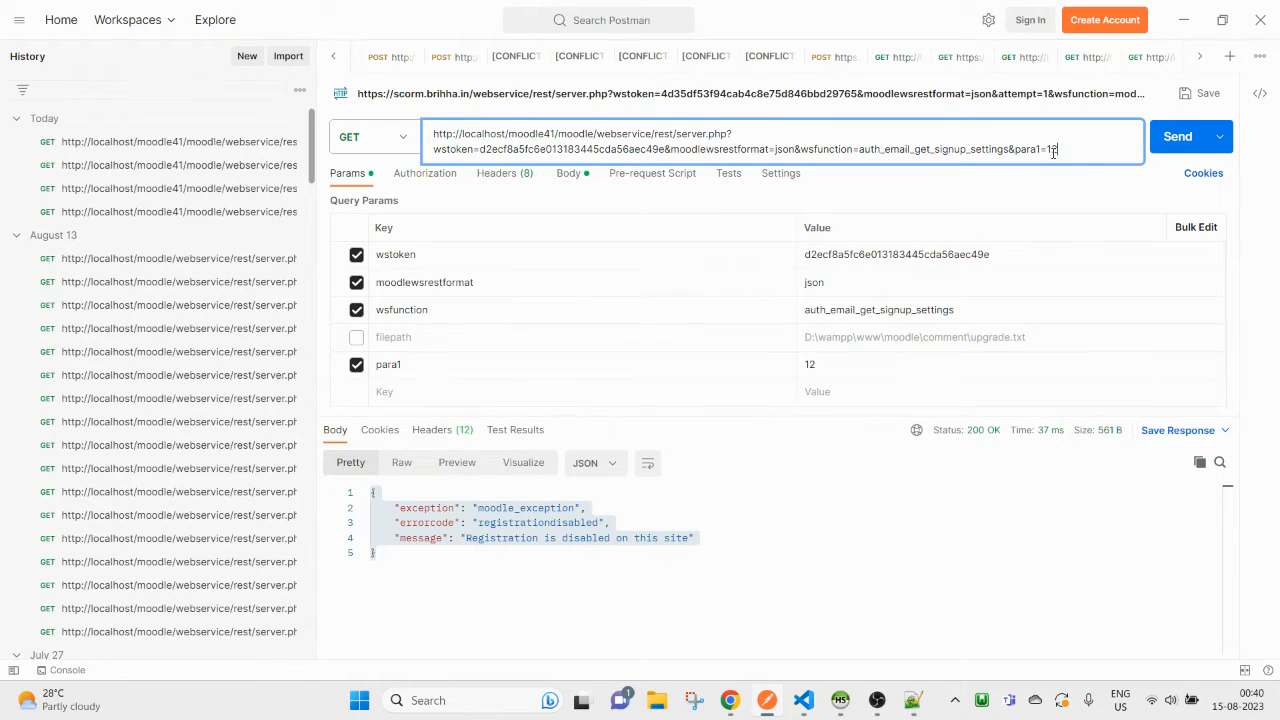
pyautogui.moveTo(1012, 148); pyautogui.dragTo(1216, 152)
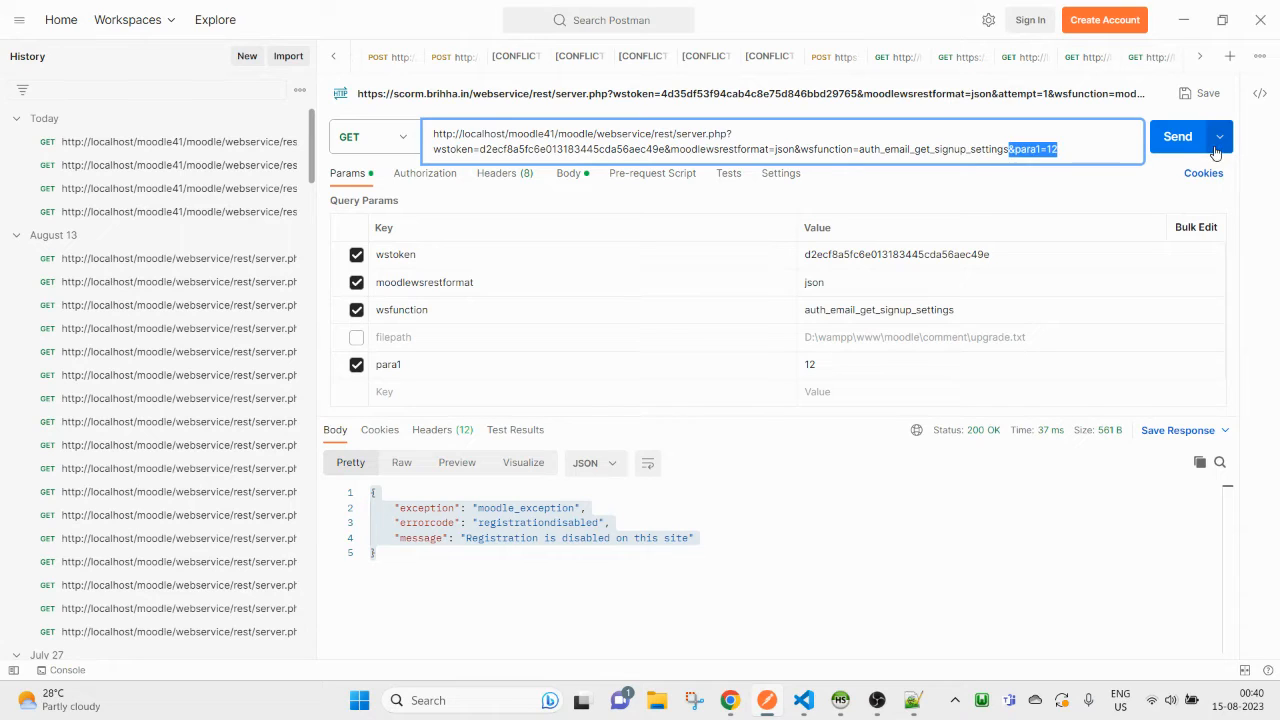
pyautogui.press('BackSpace')
# - Send the auth_email_get_signup_settings request and inspect the error code and message in its response
pyautogui.click(1195, 138)
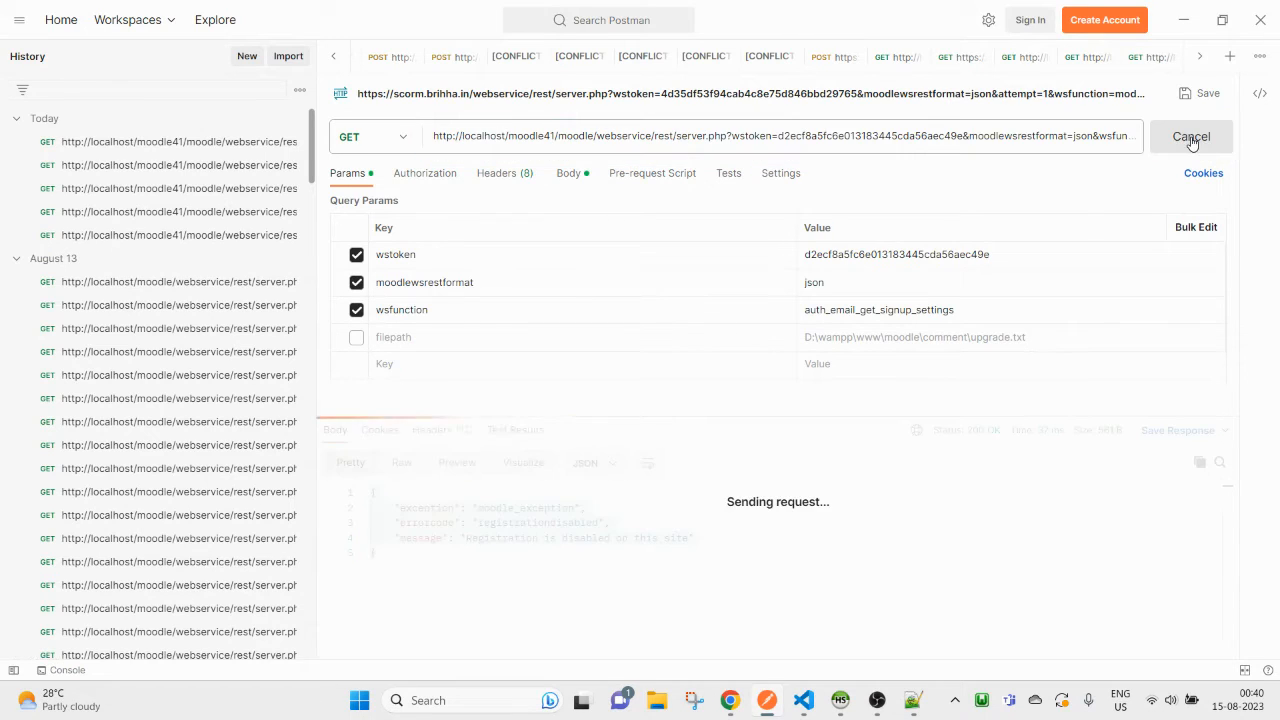
pyautogui.click(558, 574)
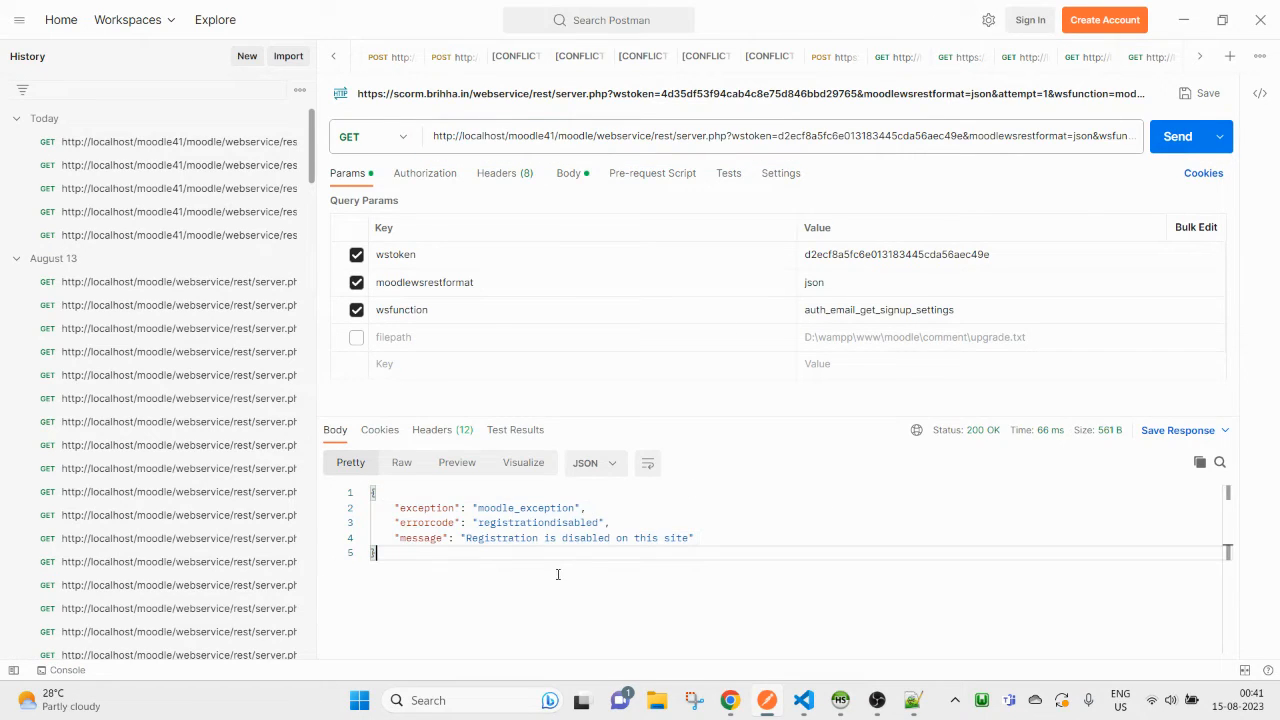
pyautogui.doubleClick(520, 522)
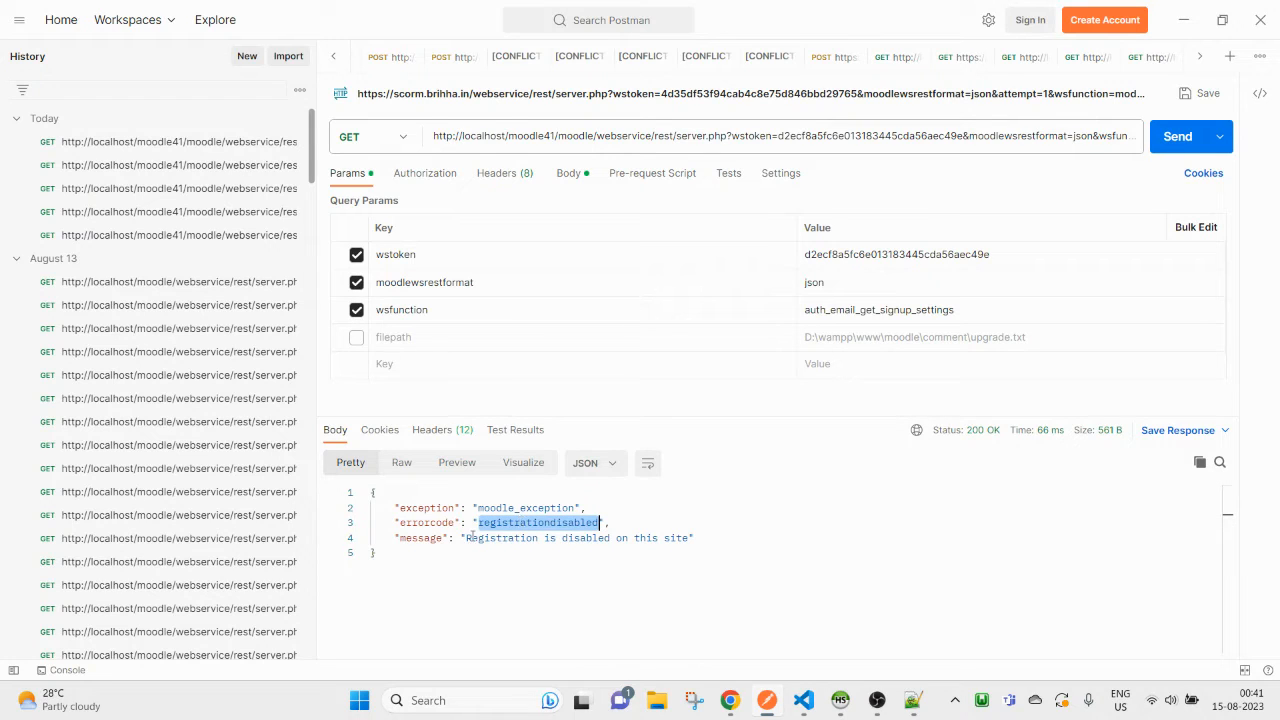
pyautogui.moveTo(466, 537); pyautogui.dragTo(685, 538)
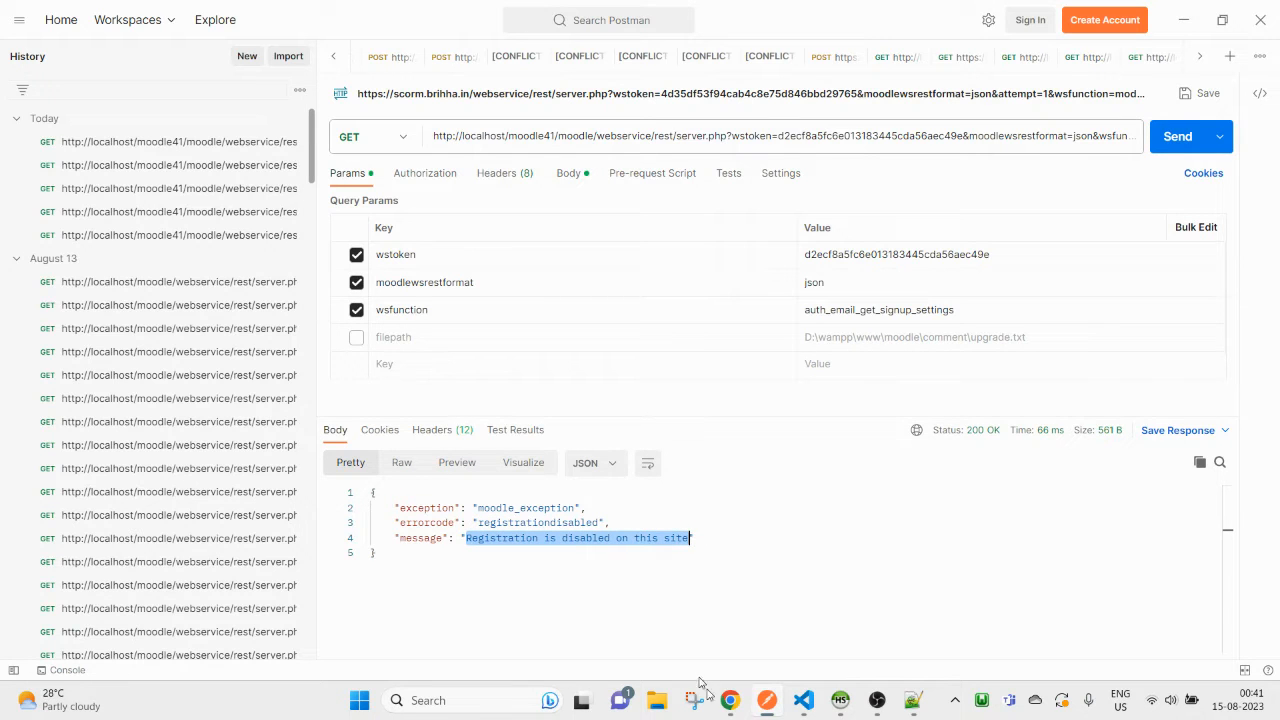
# - Switch to the Chrome browser and search the web for "Registration is disabled on this site moodle"
pyautogui.moveTo(730, 700)
pyautogui.click(605, 645)
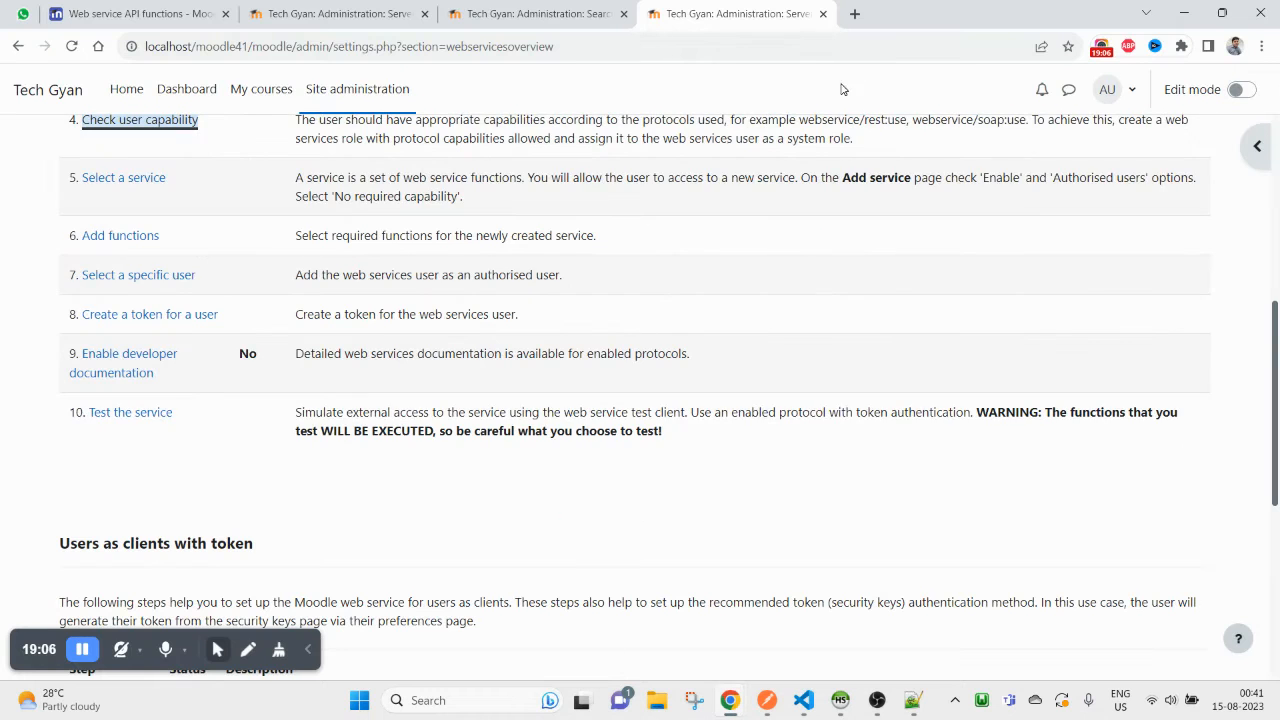
pyautogui.click(858, 16)
pyautogui.write('Registration is disabled on this site')
pyautogui.press('Return')
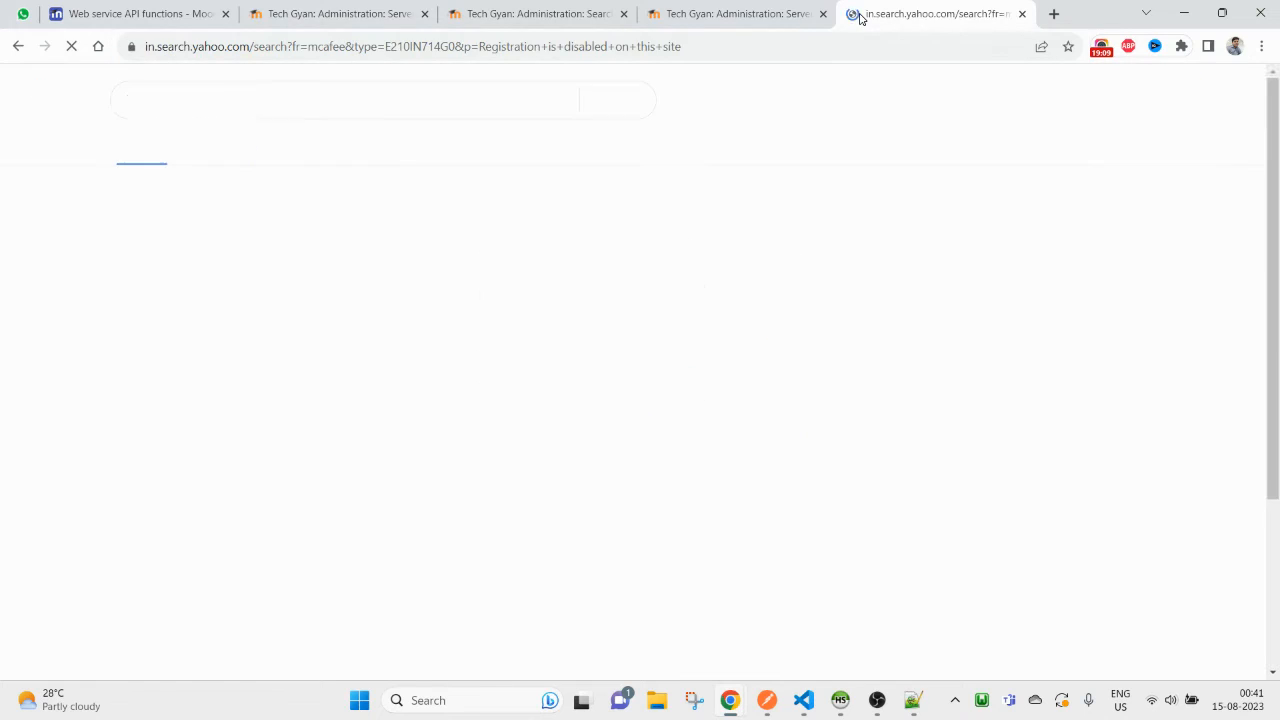
pyautogui.scroll(-1, 333, 480)
pyautogui.scroll(-2, 333, 480)
pyautogui.scroll(2, 337, 300)
pyautogui.click(401, 101)
pyautogui.write('moodle')
pyautogui.press('Return')
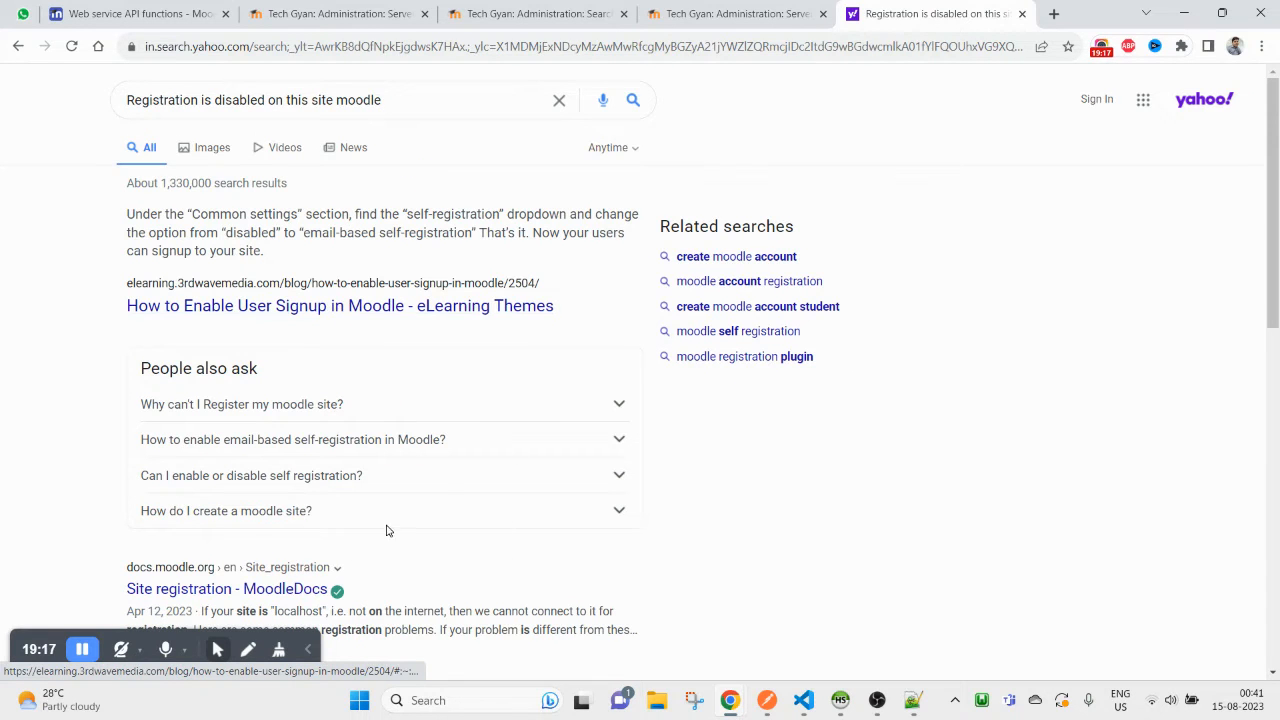
# - Read the Site registration page on MoodleDocs from the search results, and close it and the results
pyautogui.scroll(-3, 394, 526)
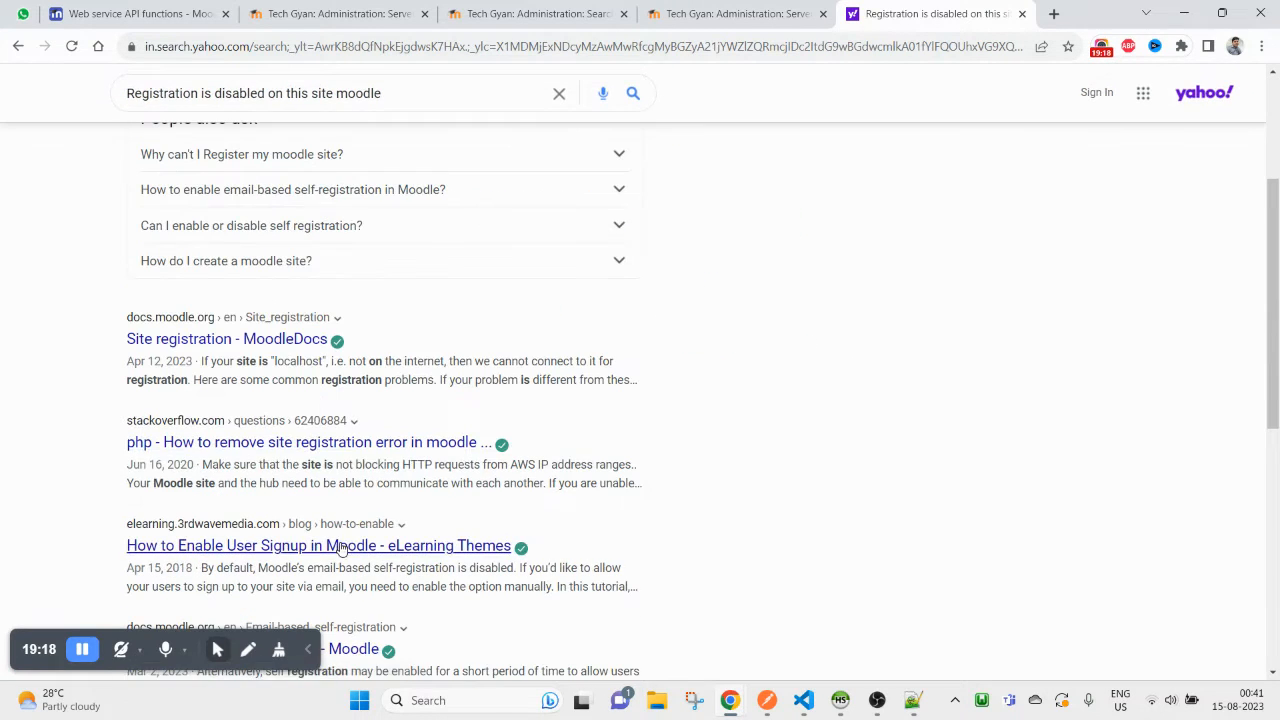
pyautogui.click(255, 340)
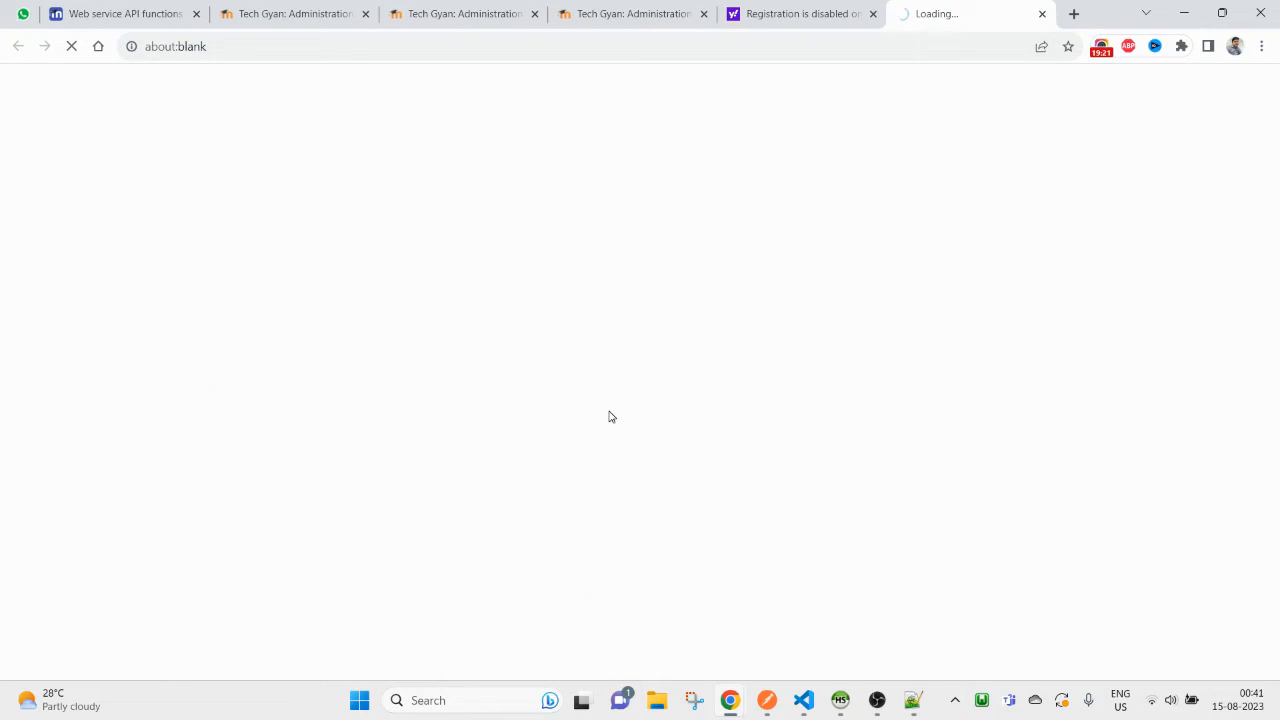
pyautogui.scroll(-15, 800, 428)
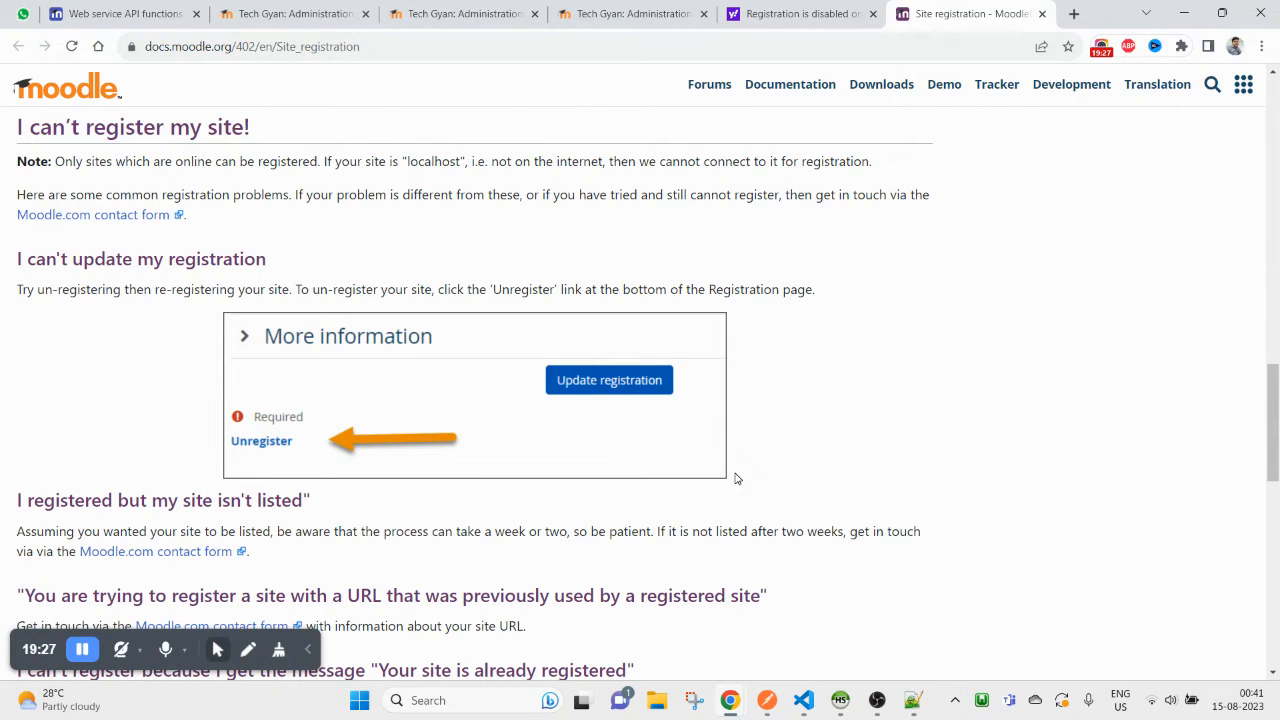
pyautogui.scroll(-10, 735, 479)
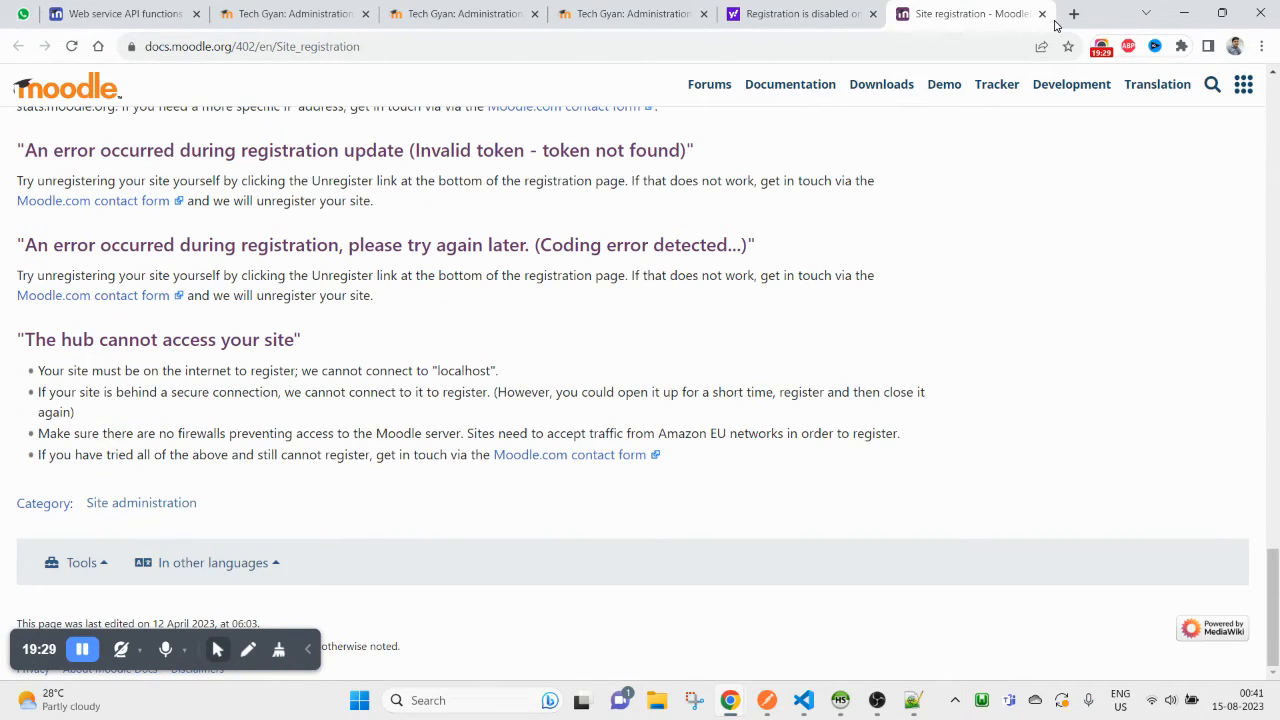
pyautogui.click(1041, 14)
pyautogui.click(1023, 14)
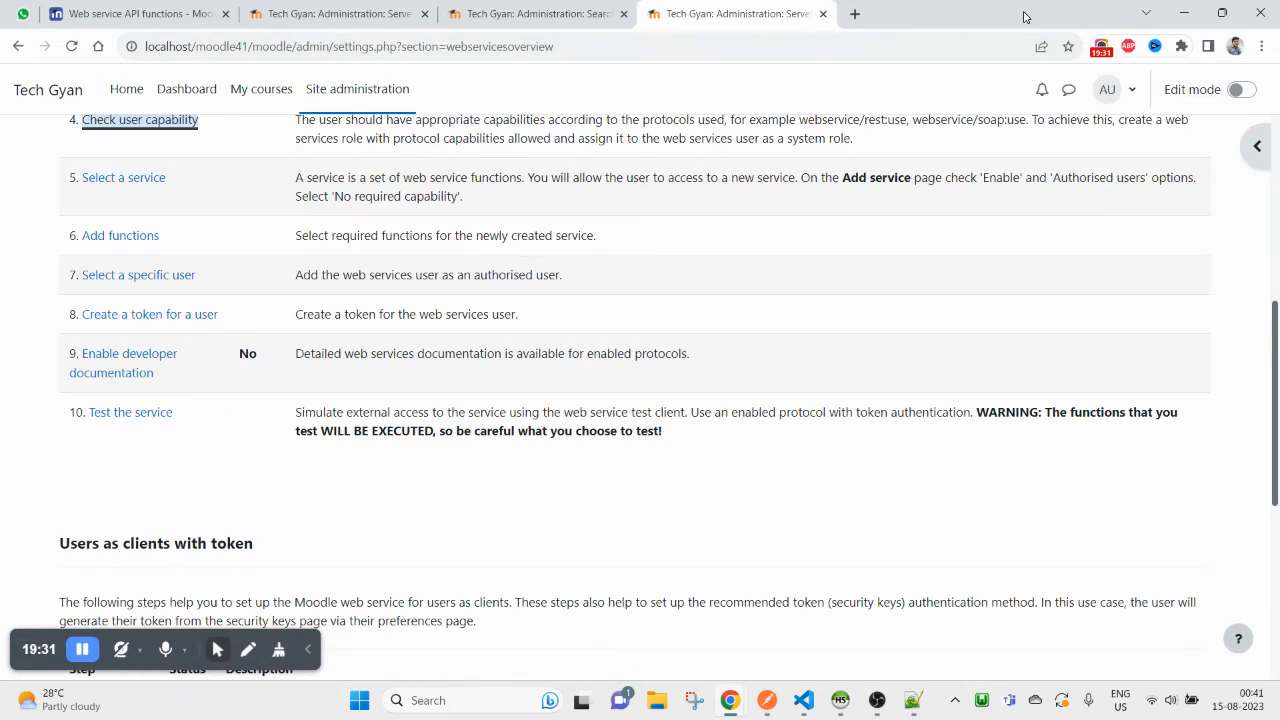
# - Look over the Web services Overview setup steps and open the Server section of Site administration
pyautogui.scroll(1, 389, 503)
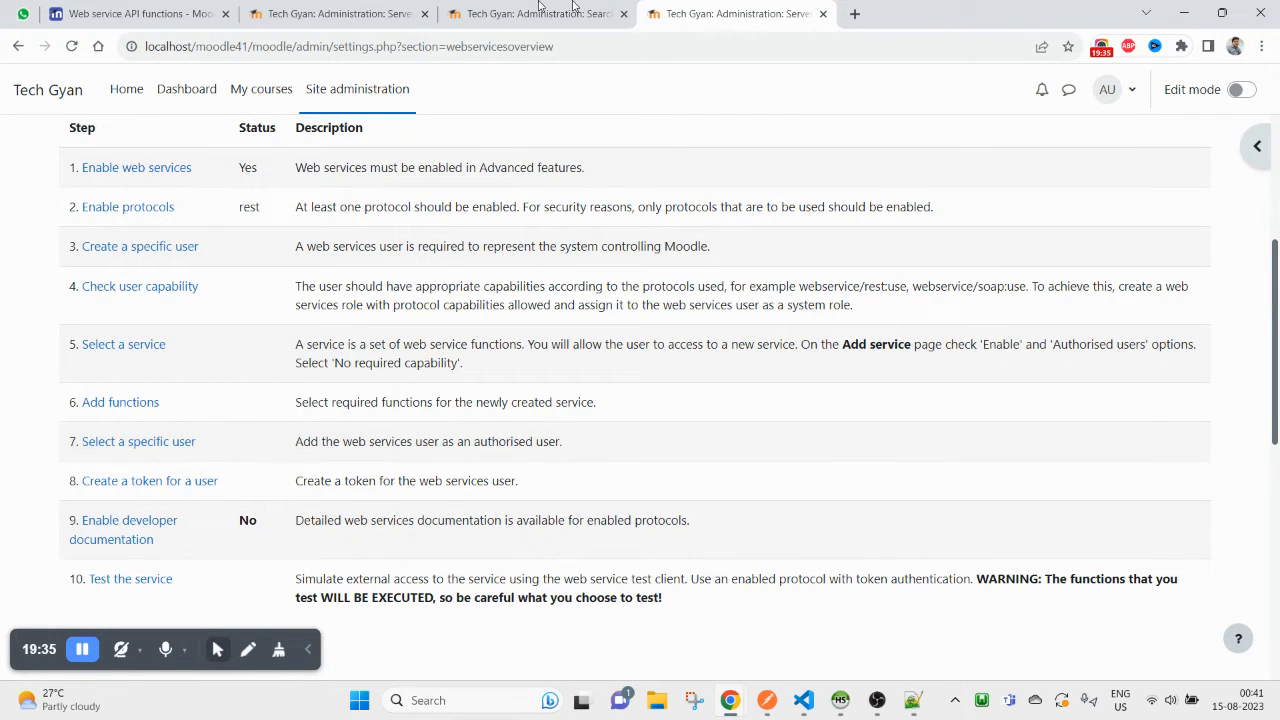
pyautogui.scroll(-1, 180, 490)
pyautogui.scroll(-5, 176, 449)
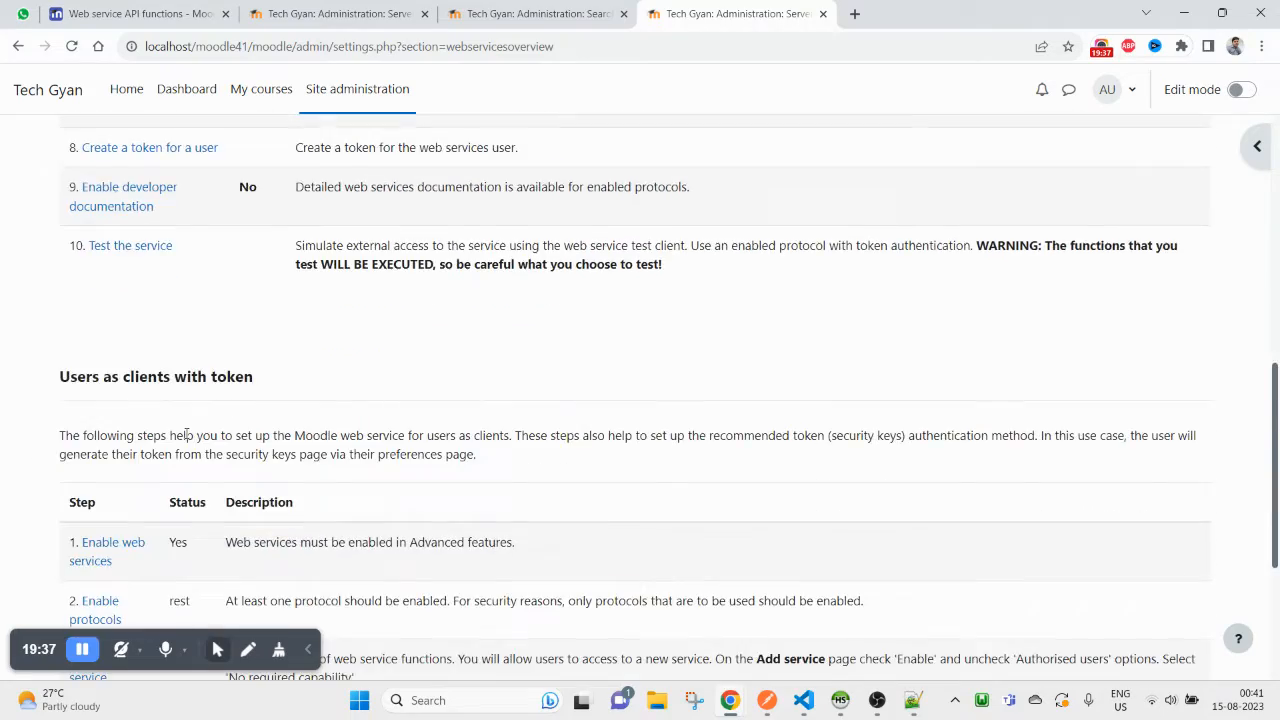
pyautogui.scroll(5, 404, 168)
pyautogui.scroll(5, 404, 168)
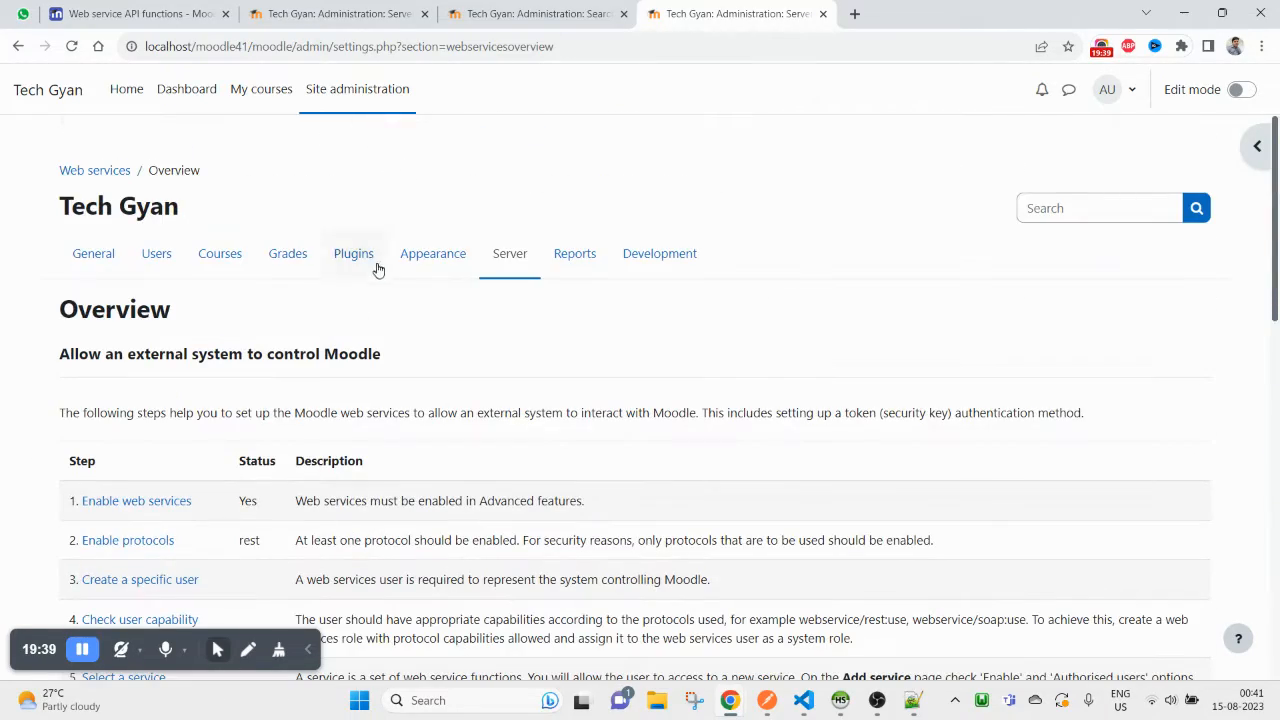
pyautogui.click(512, 260)
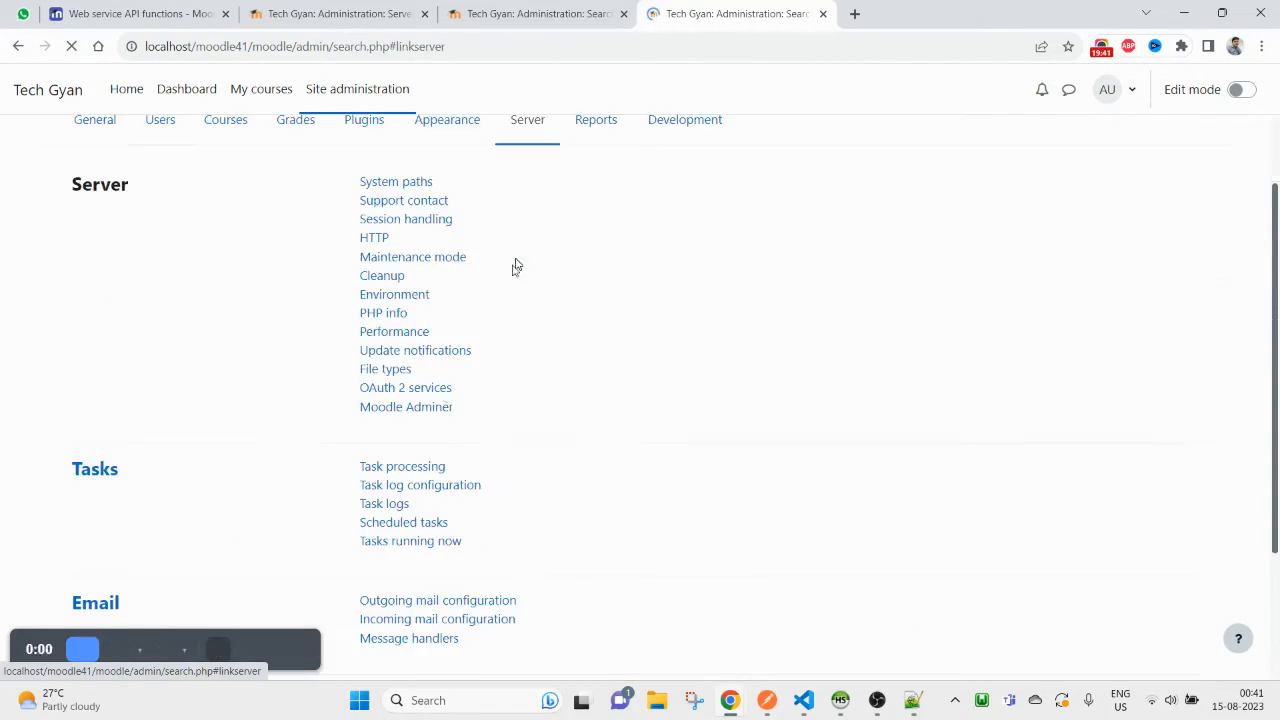
# - Check the web services Overview page and go back, and open the API Documentation from the same Server section
pyautogui.scroll(-2, 429, 529)
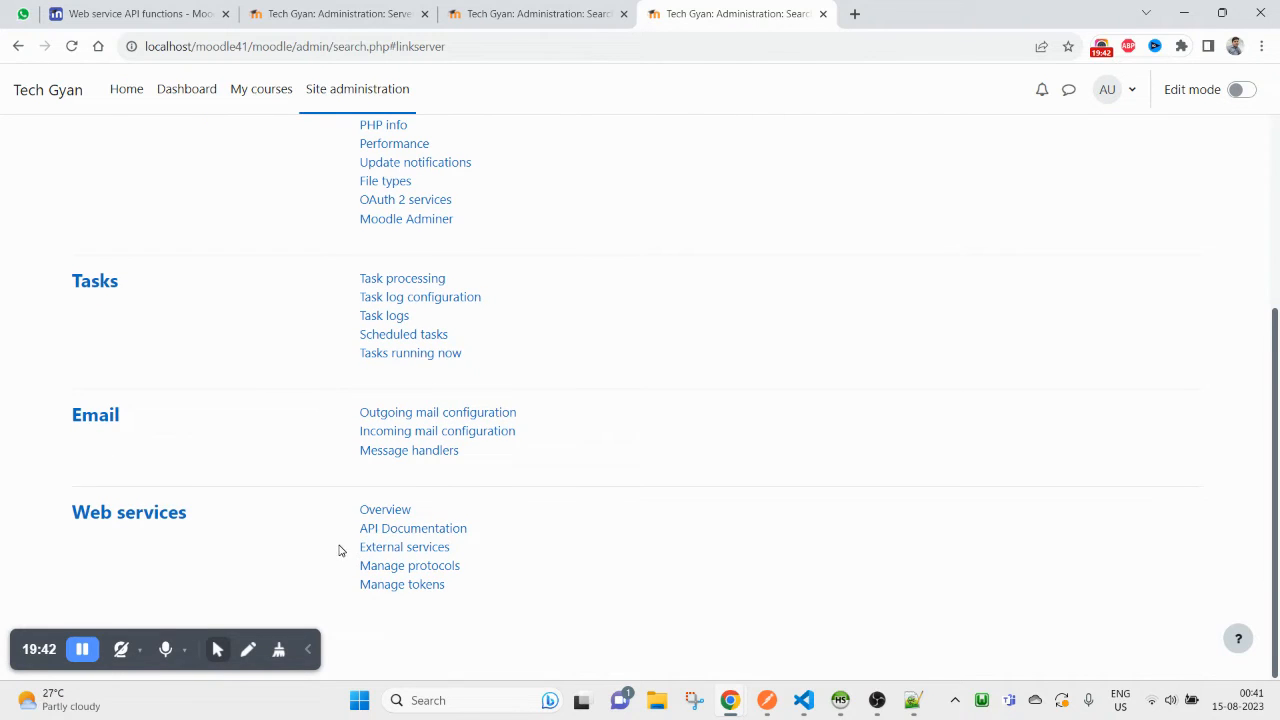
pyautogui.click(390, 511)
pyautogui.scroll(-2, 163, 360)
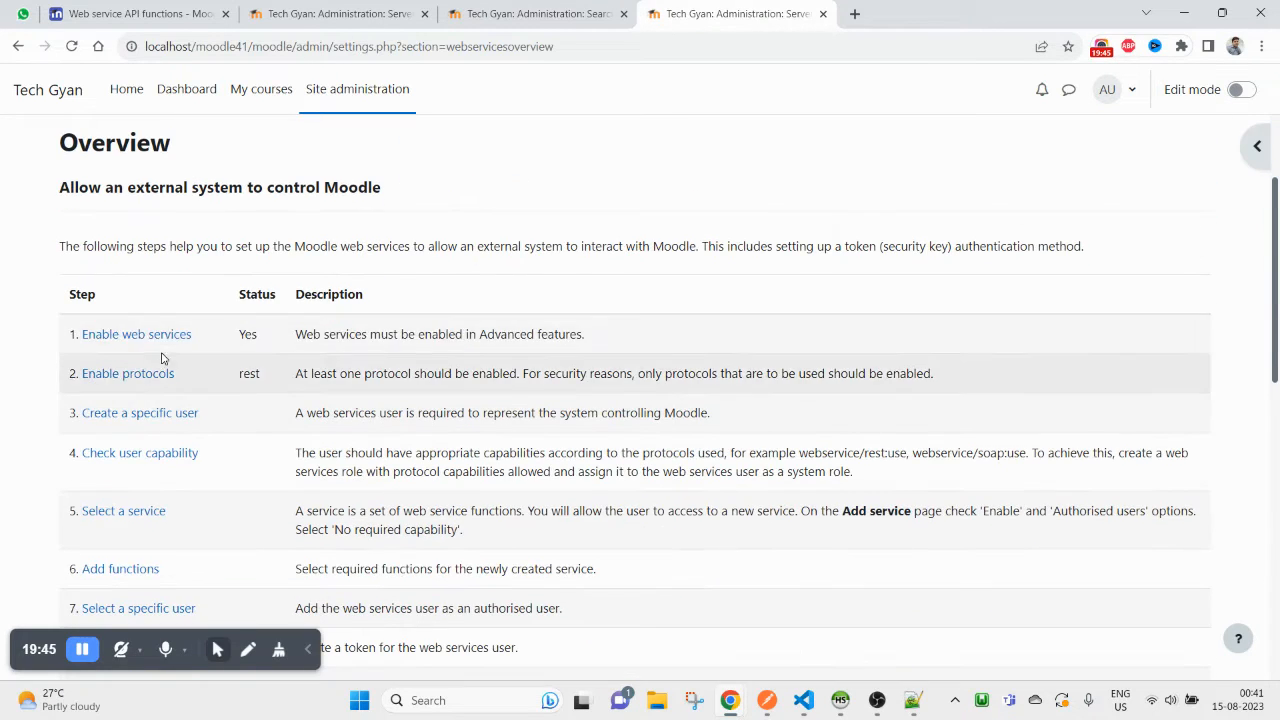
pyautogui.click(18, 46)
pyautogui.moveTo(767, 705)
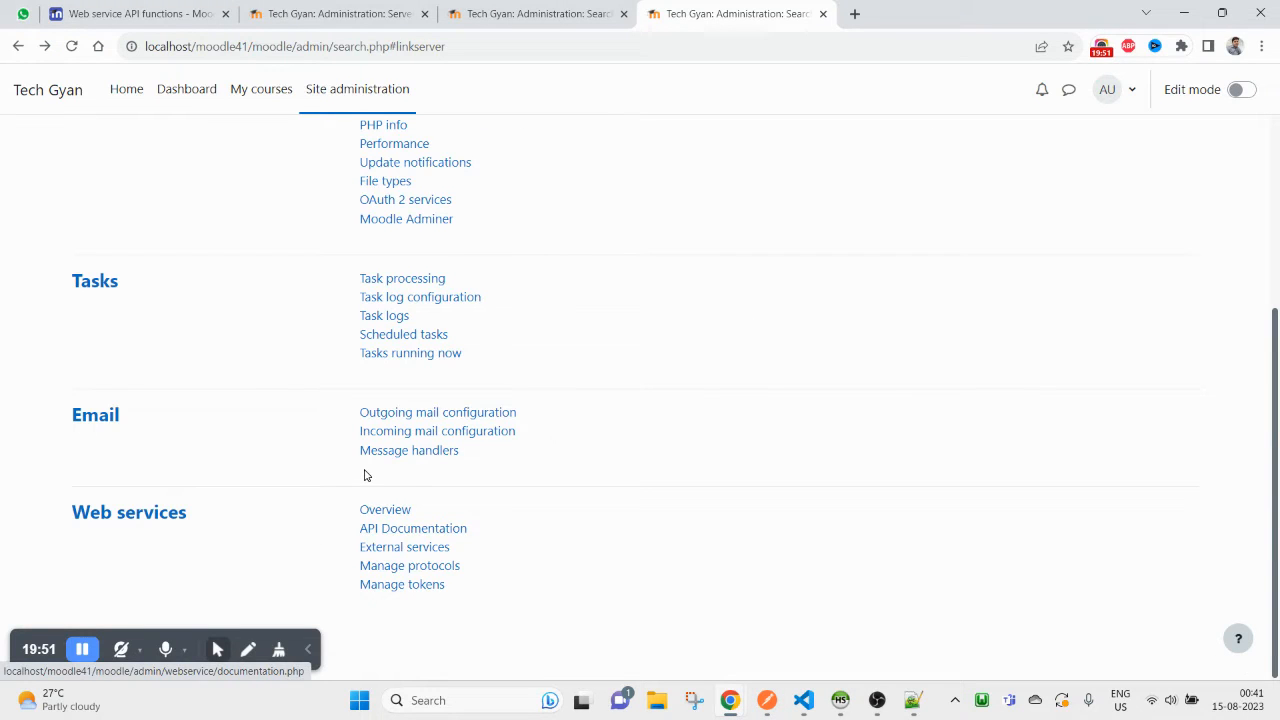
pyautogui.click(405, 533)
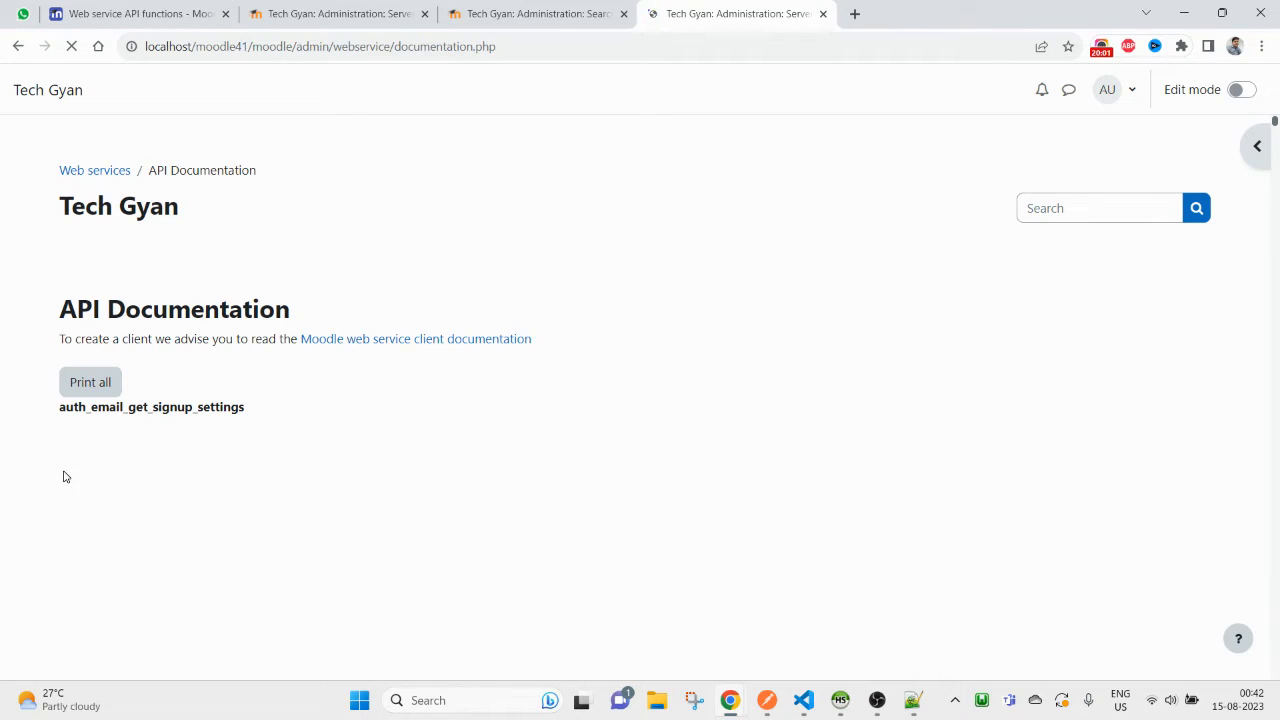
pyautogui.hotkey('alt', 'Tab')
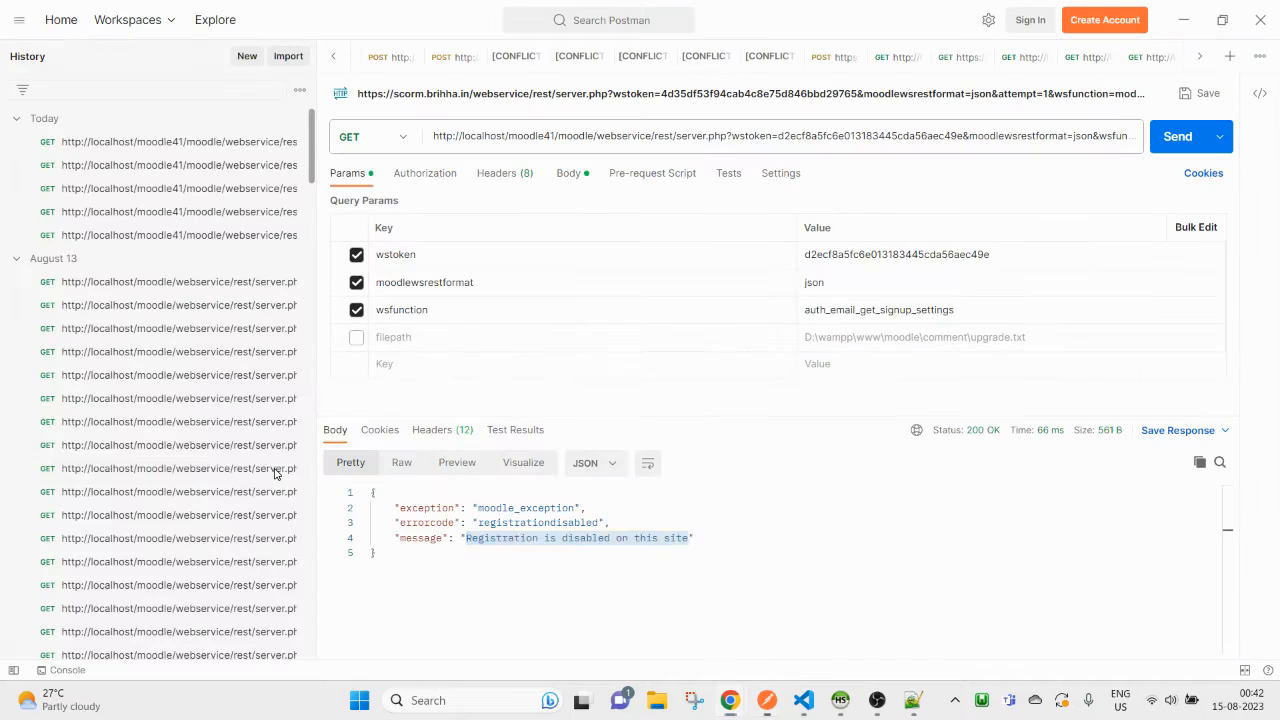
pyautogui.click(954, 140)
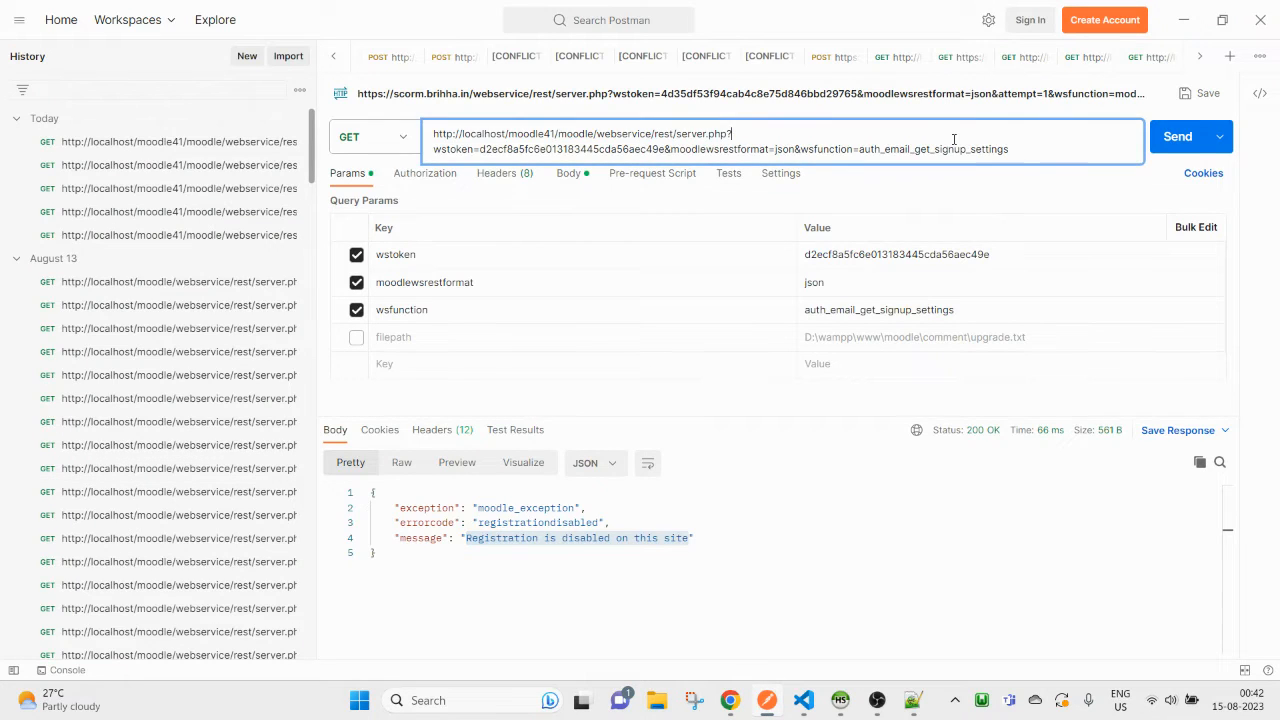
pyautogui.hotkey('alt', 'Tab')
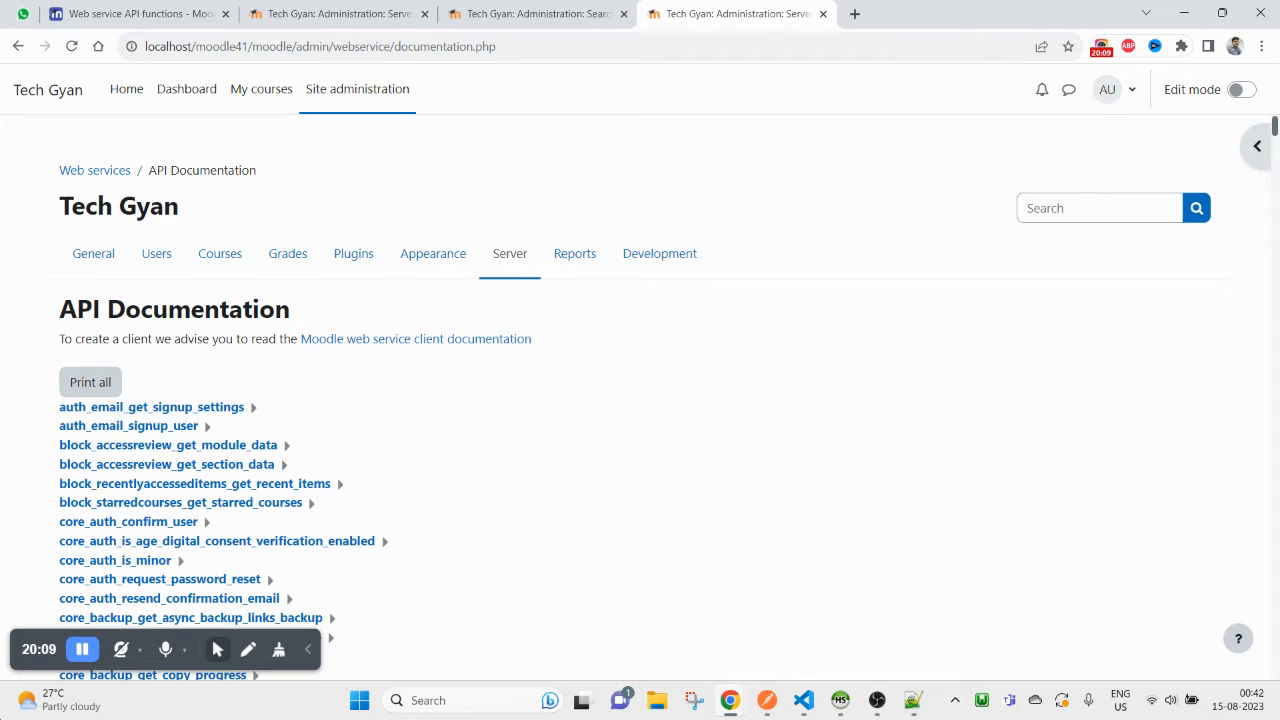
# - Search the API Documentation page for core_course_create_courses and expand its entry to view the description and arguments
pyautogui.scroll(-5, 505, 421)
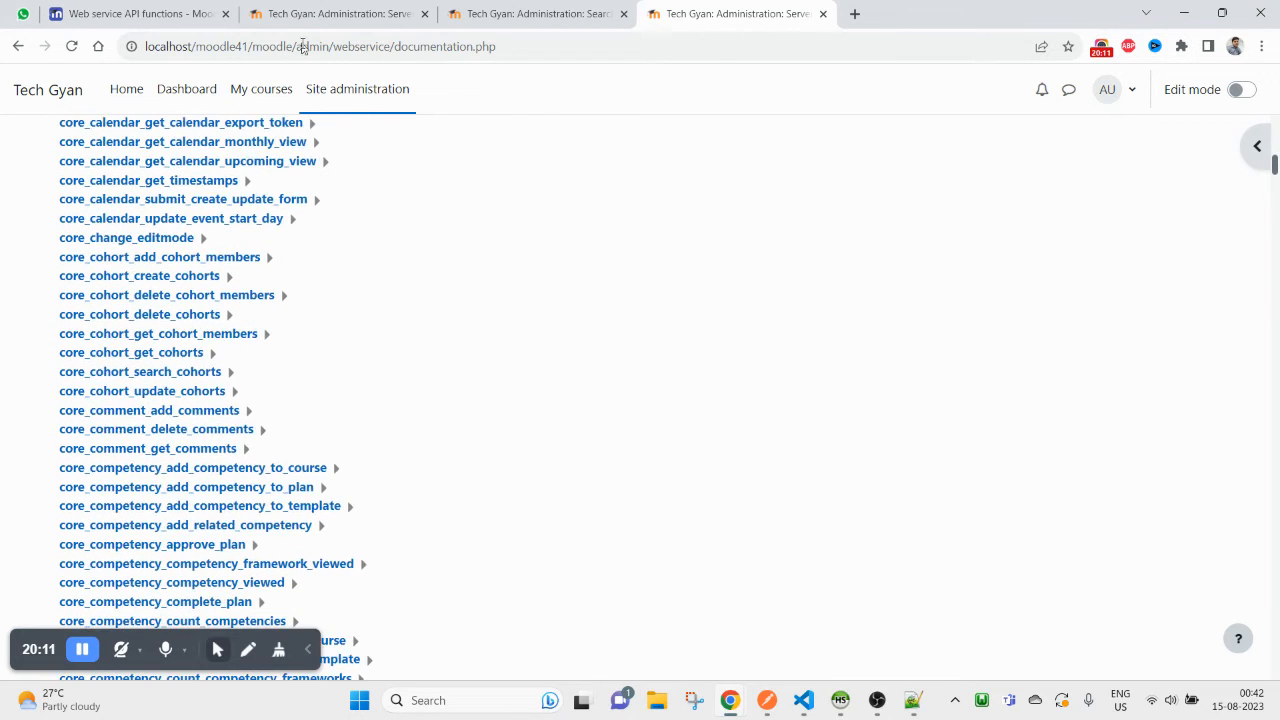
pyautogui.scroll(-15, 610, 490)
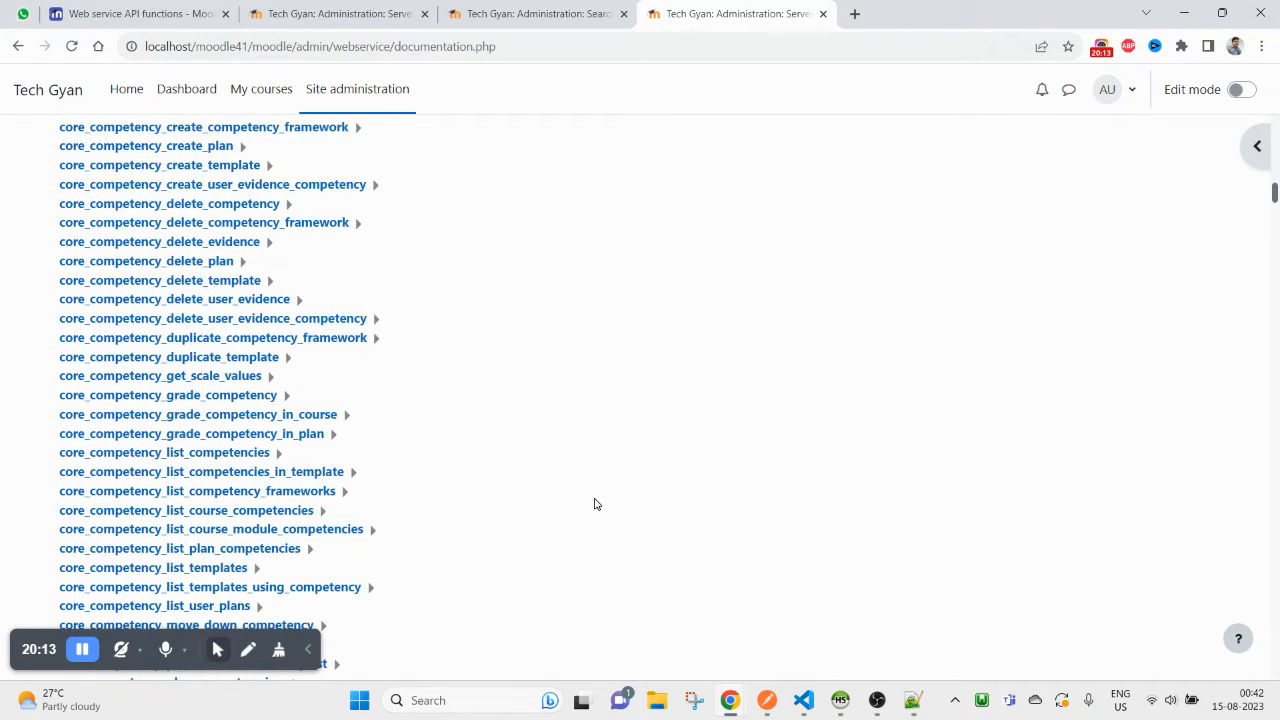
pyautogui.hotkey('ctrl', 'f')
pyautogui.hotkey('ctrl', 'v')
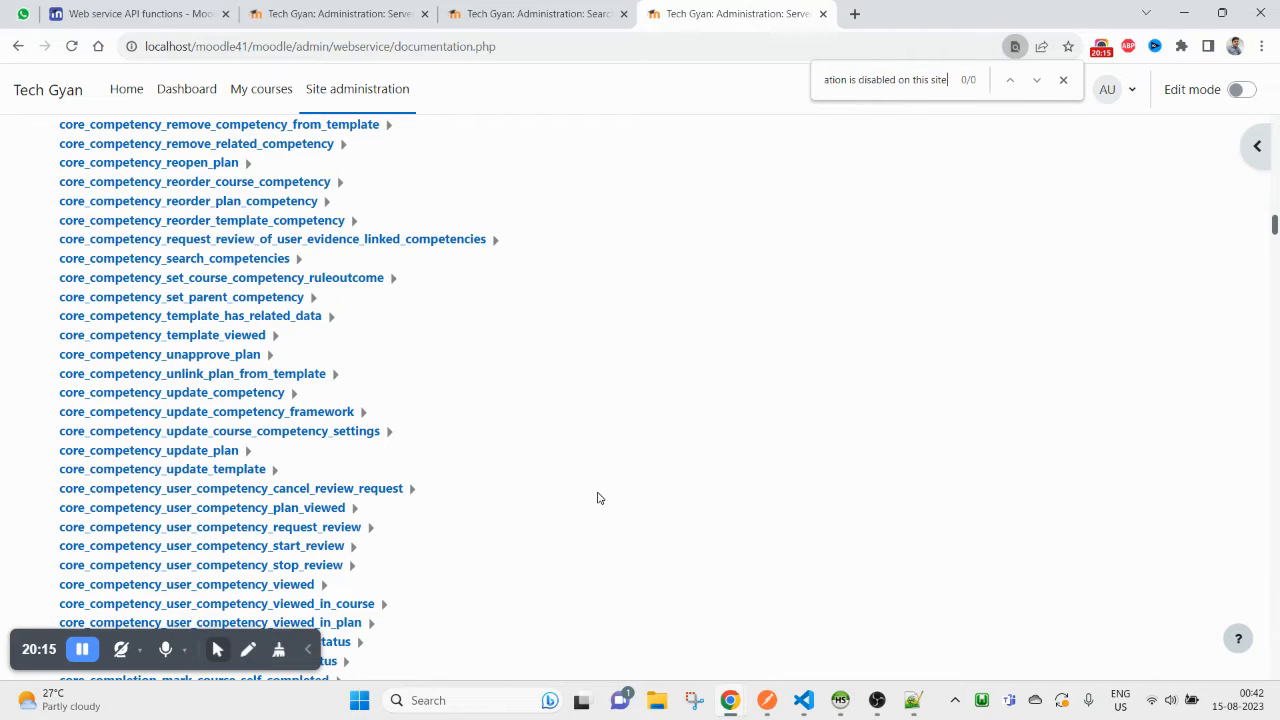
pyautogui.hotkey('ctrl', 'a')
pyautogui.write('core_course_create_courses')
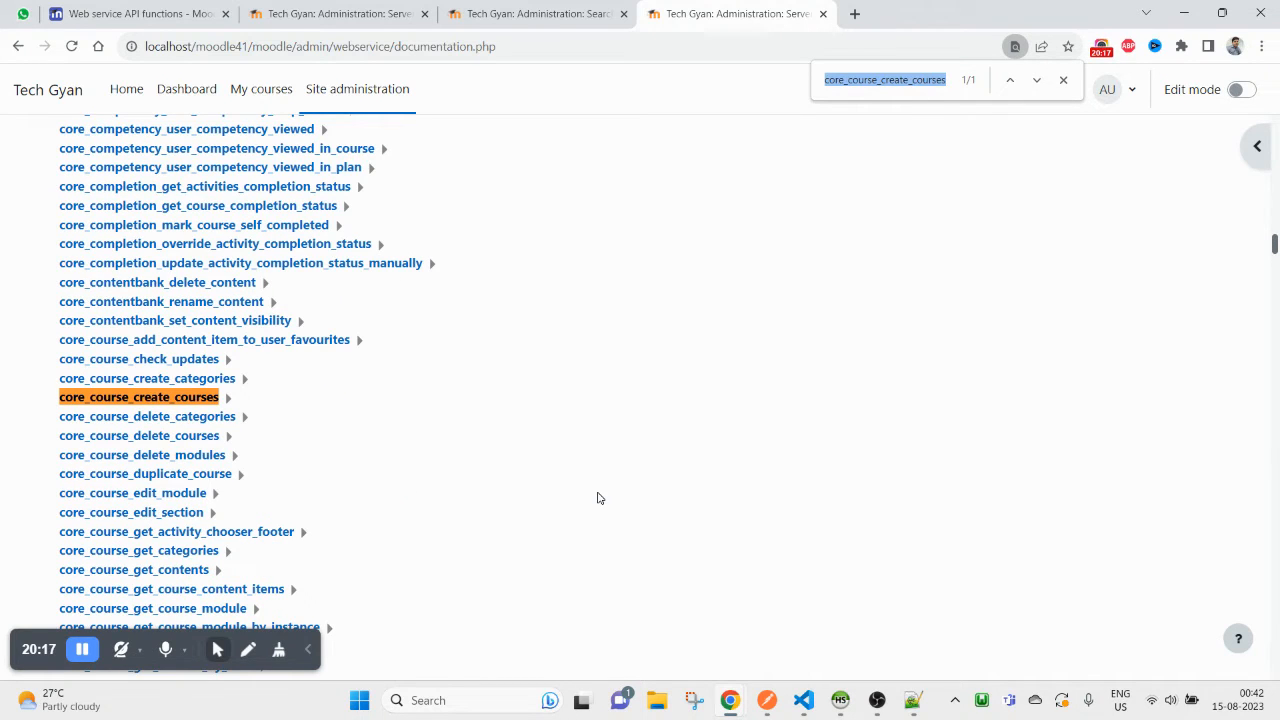
pyautogui.click(232, 400)
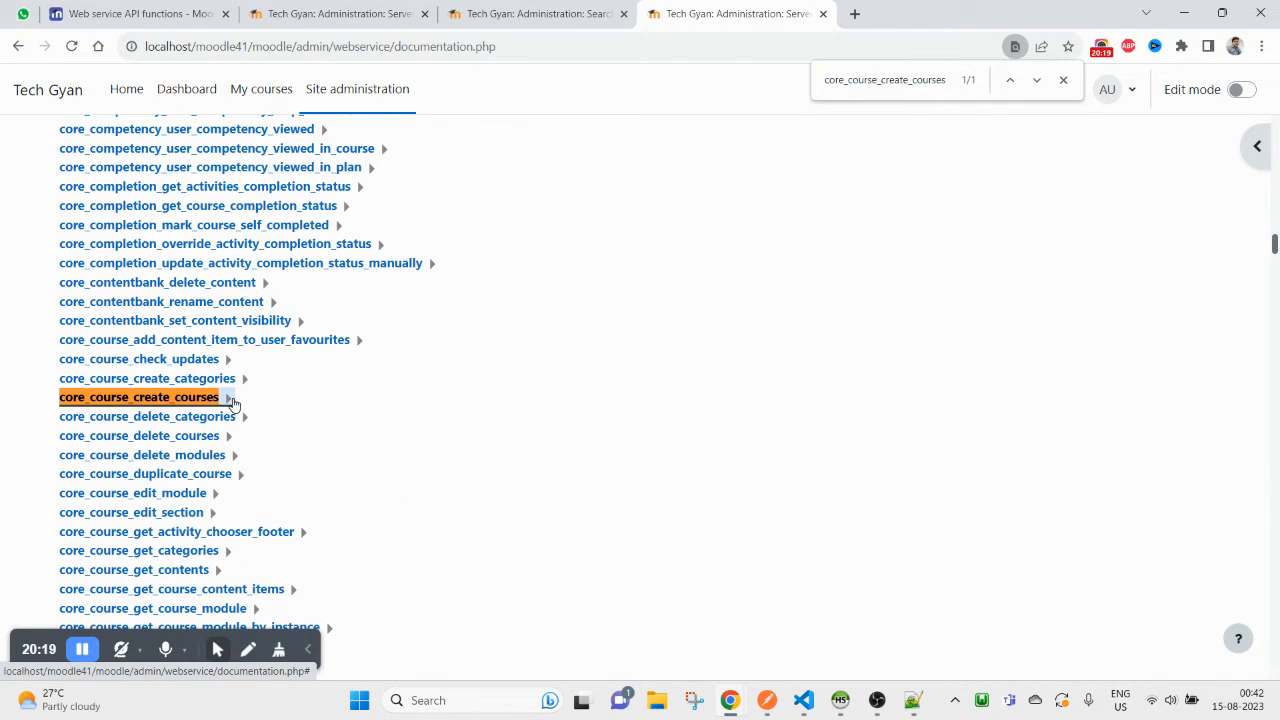
pyautogui.scroll(-2, 226, 408)
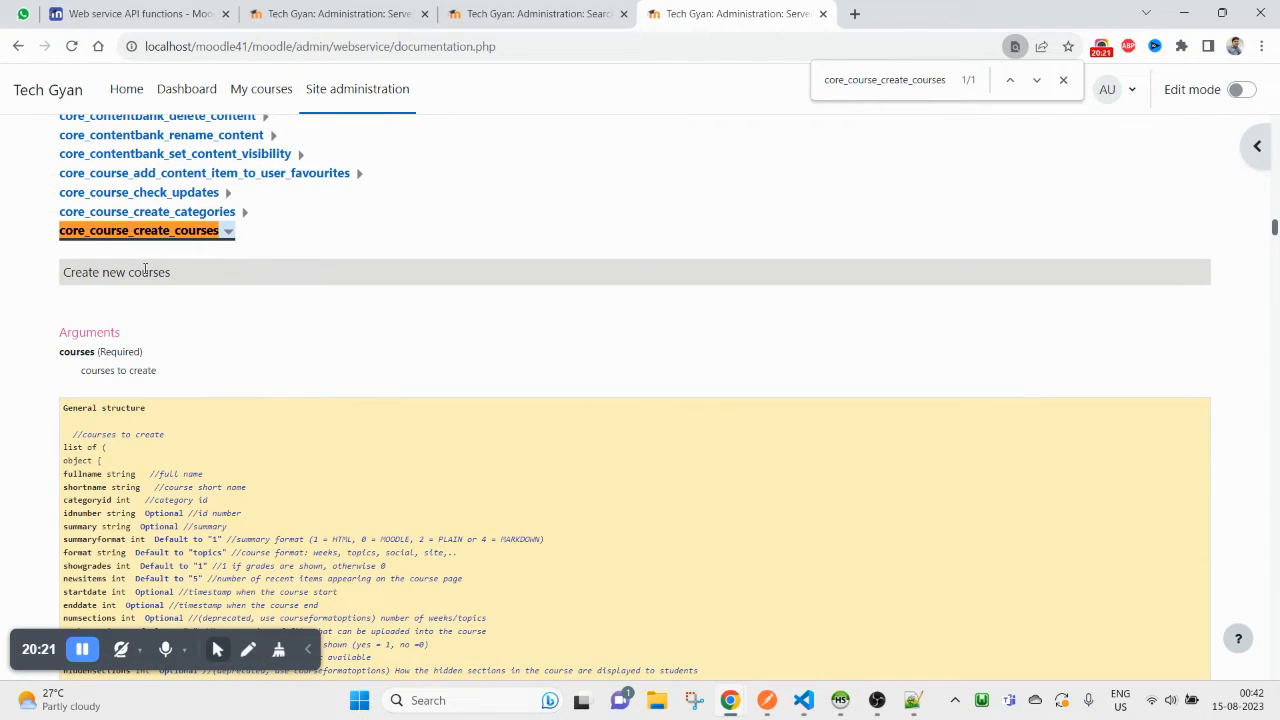
pyautogui.scroll(-1, 170, 378)
pyautogui.scroll(1, 205, 280)
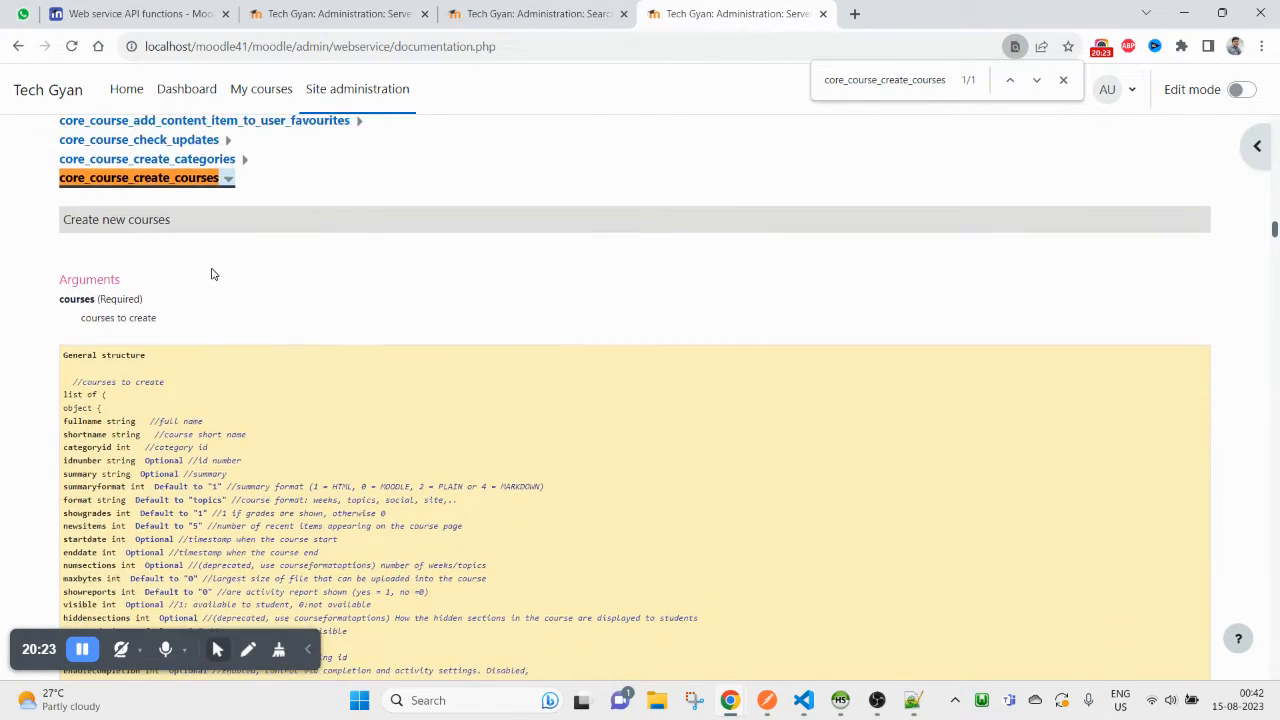
# - Copy the core_course_create_courses function name, switch to Postman and set it as the wsfunction value in the request URL
pyautogui.moveTo(58, 234); pyautogui.dragTo(220, 238)
pyautogui.hotkey('ctrl', 'c')
pyautogui.click(767, 700)
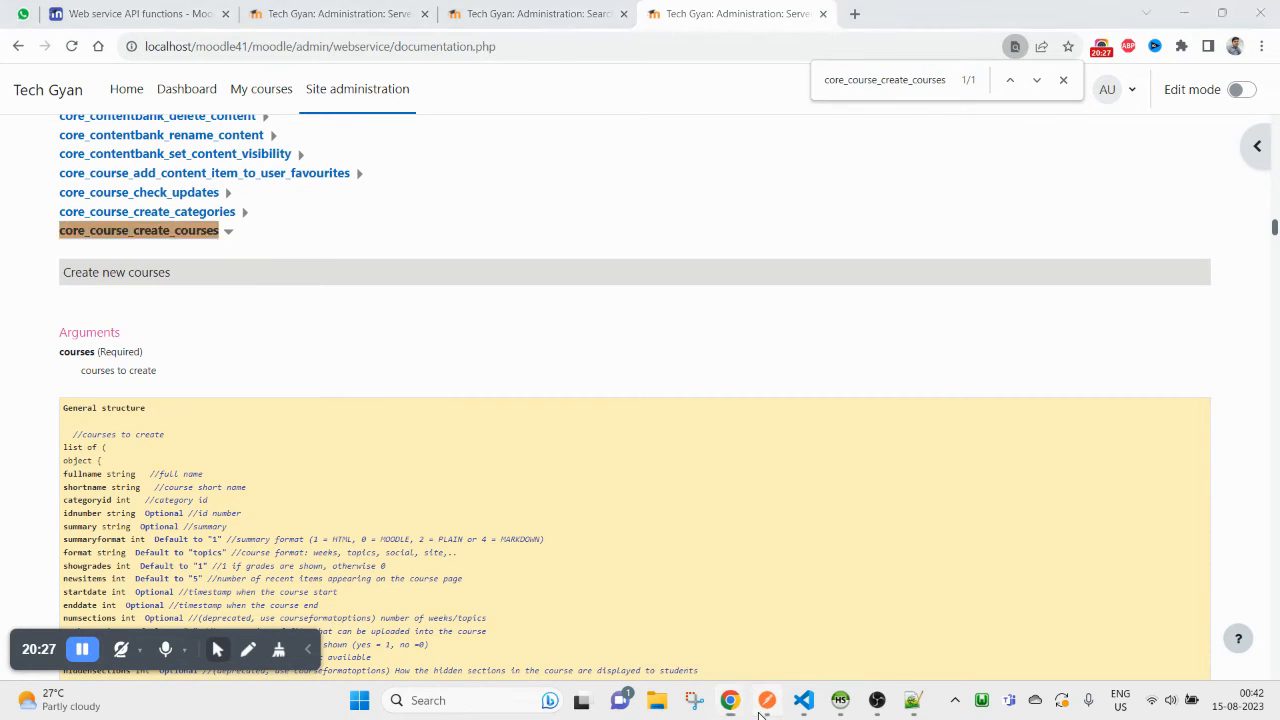
pyautogui.doubleClick(955, 150)
pyautogui.hotkey('ctrl', 'v')
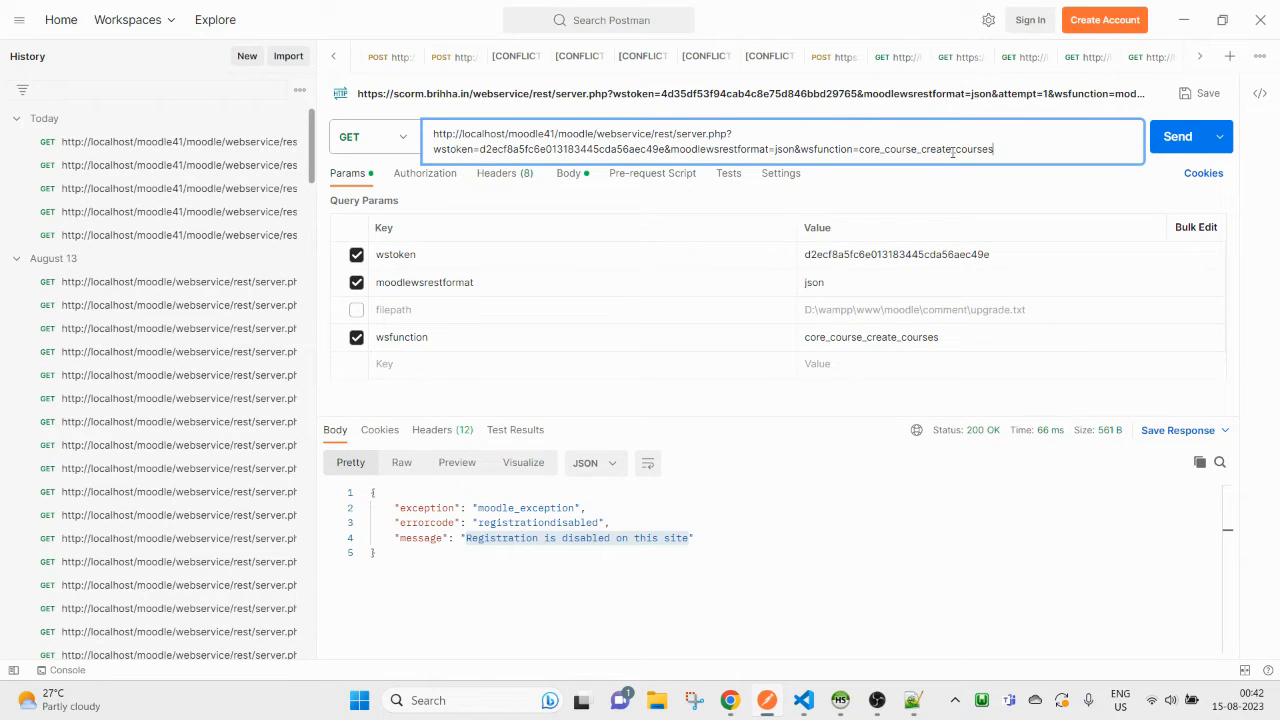
# - Send the core_course_create_courses request and inspect the exception and the function name used in the URL
pyautogui.click(1184, 136)
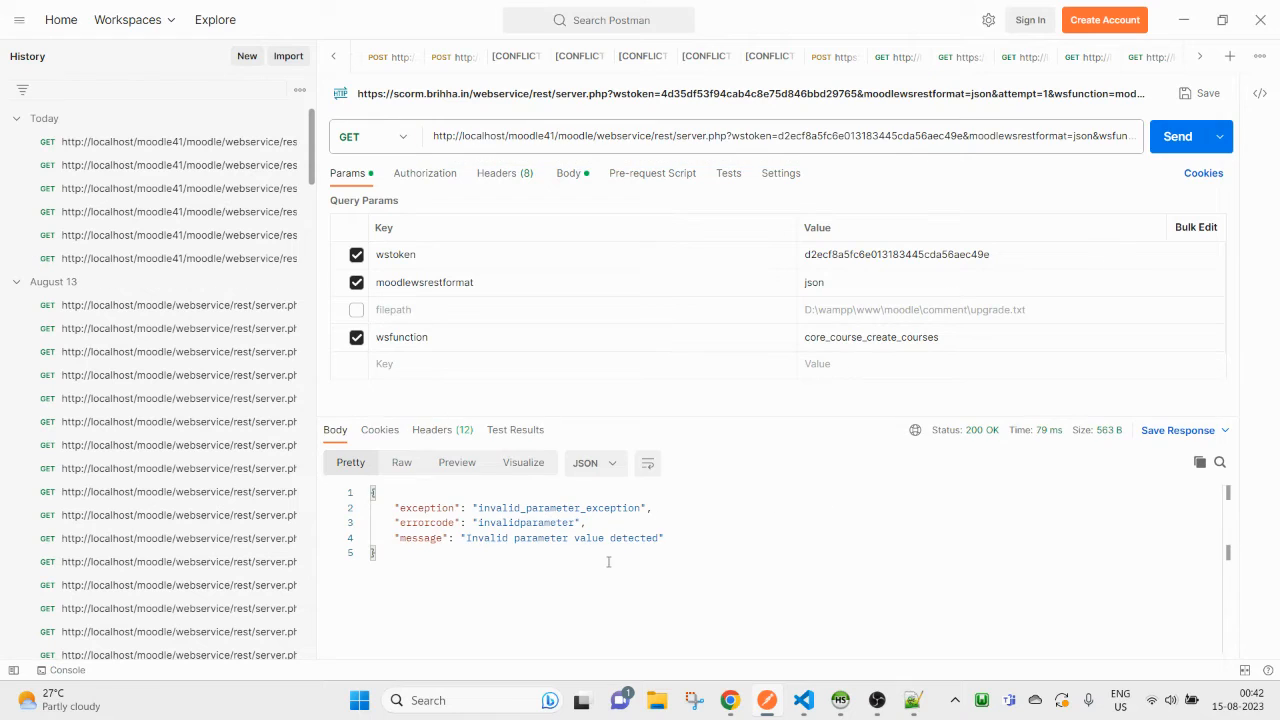
pyautogui.moveTo(521, 622); pyautogui.dragTo(434, 487)
pyautogui.doubleClick(560, 508)
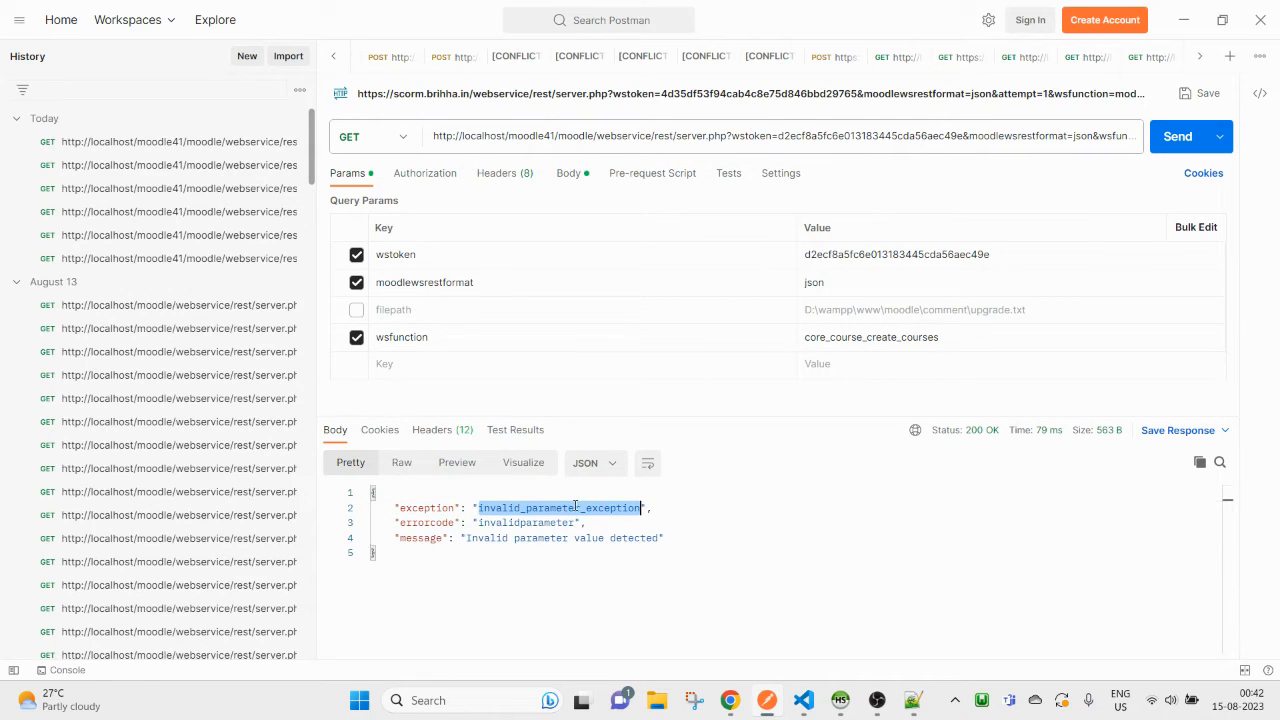
pyautogui.click(976, 150)
pyautogui.doubleClick(973, 149)
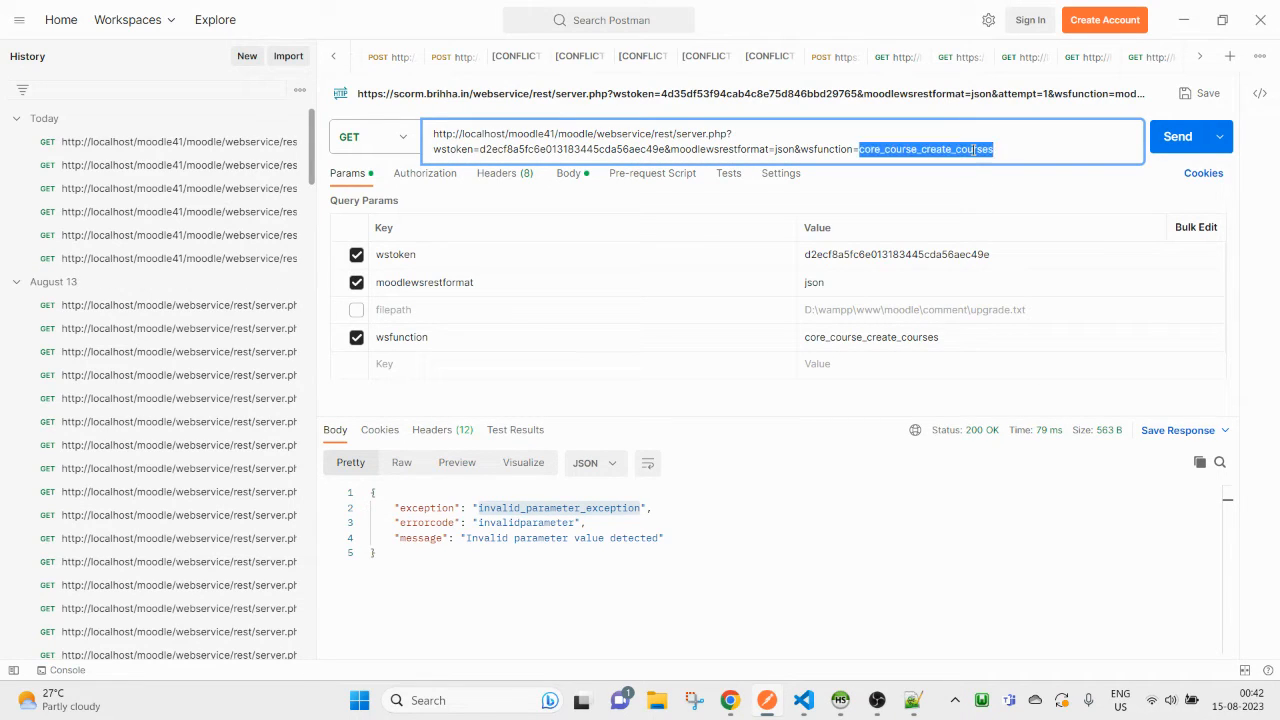
# - Switch to Chrome, copy the fullname argument name from the general structure, look over the other arguments and return to Postman
pyautogui.hotkey('alt', 'Tab')
pyautogui.scroll(-2, 222, 474)
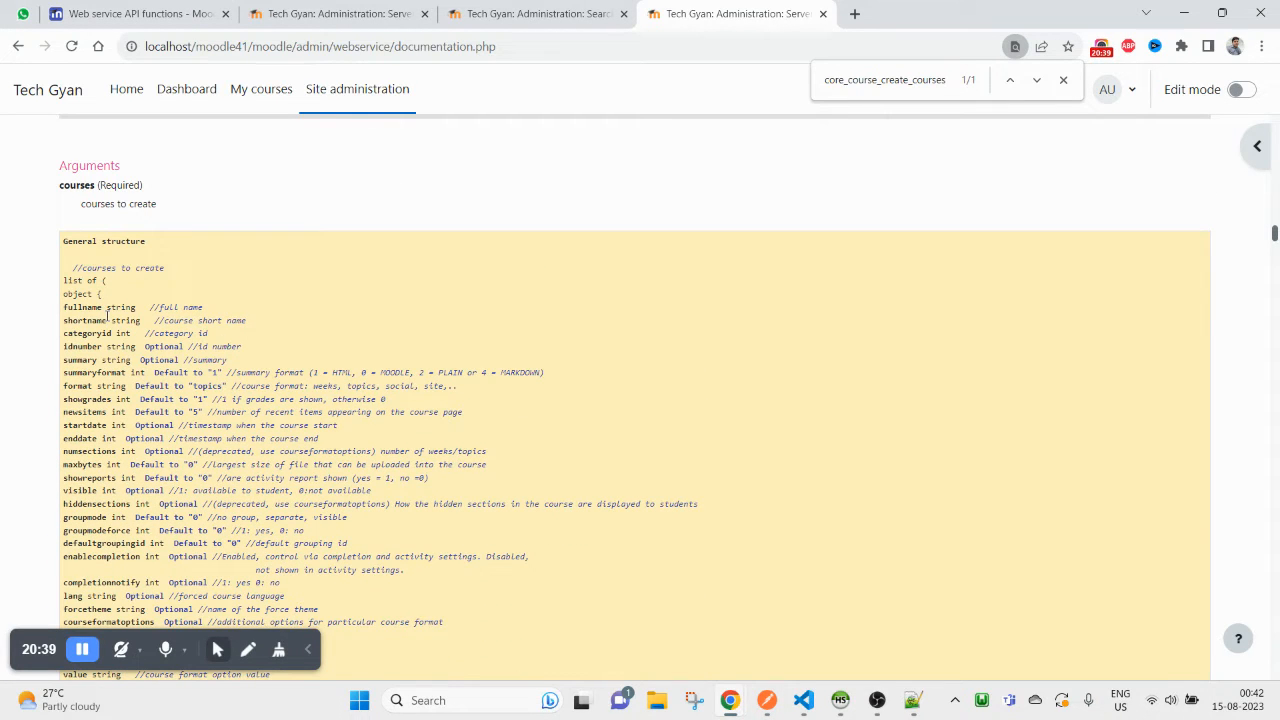
pyautogui.doubleClick(83, 307)
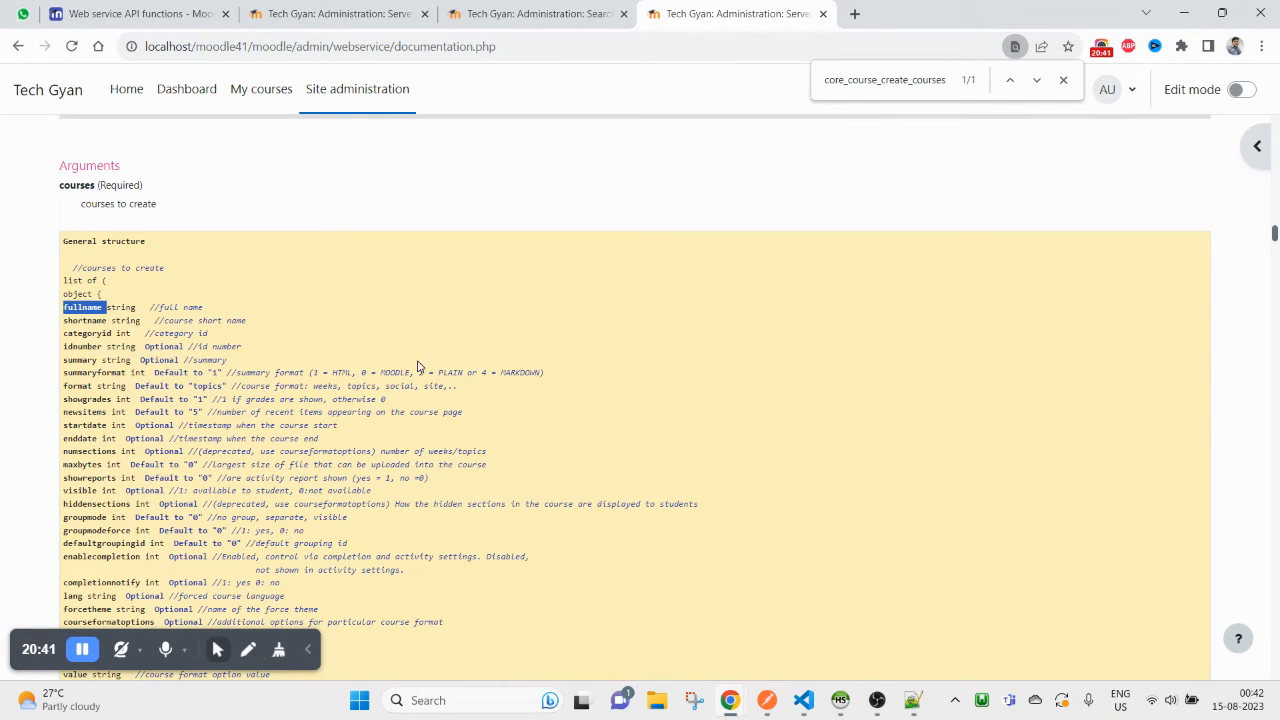
pyautogui.scroll(-1, 450, 388)
pyautogui.scroll(-4, 346, 463)
pyautogui.scroll(3, 347, 460)
pyautogui.hotkey('alt', 'Tab')
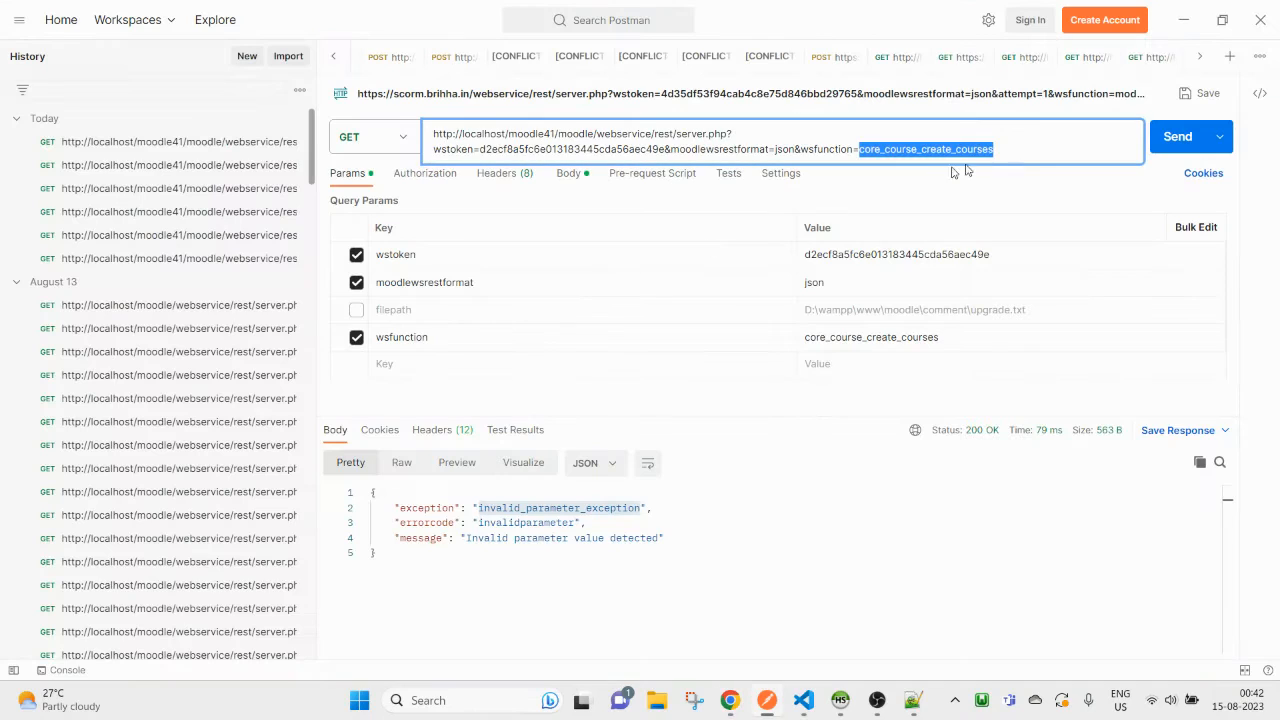
pyautogui.click(1040, 150)
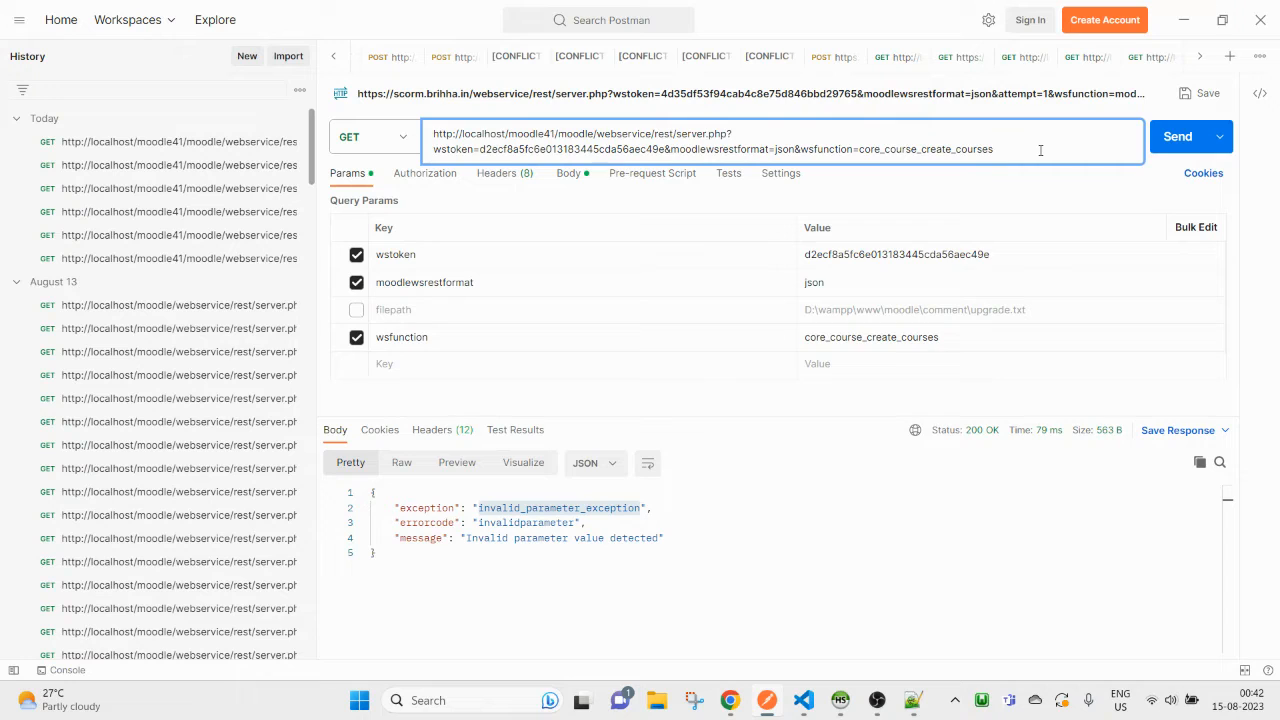
pyautogui.write('&fullname=')
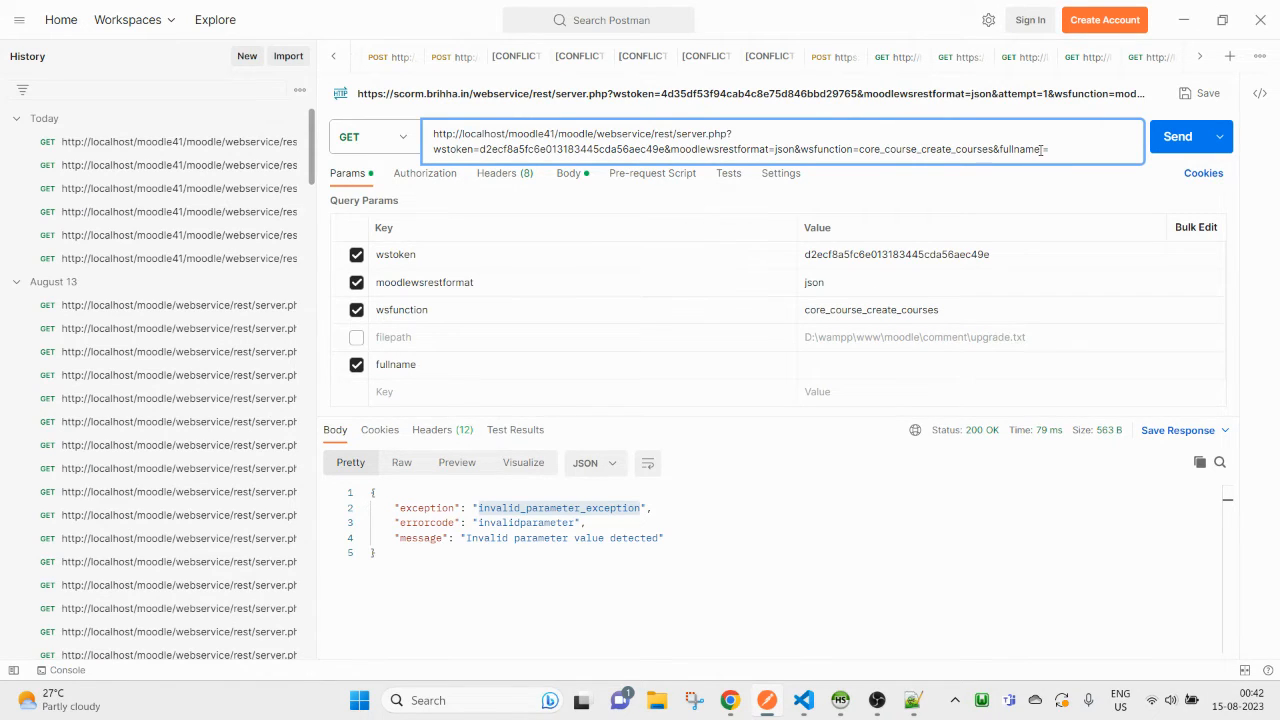
pyautogui.moveTo(994, 149); pyautogui.dragTo(1185, 150)
pyautogui.hotkey('ctrl', 'c')
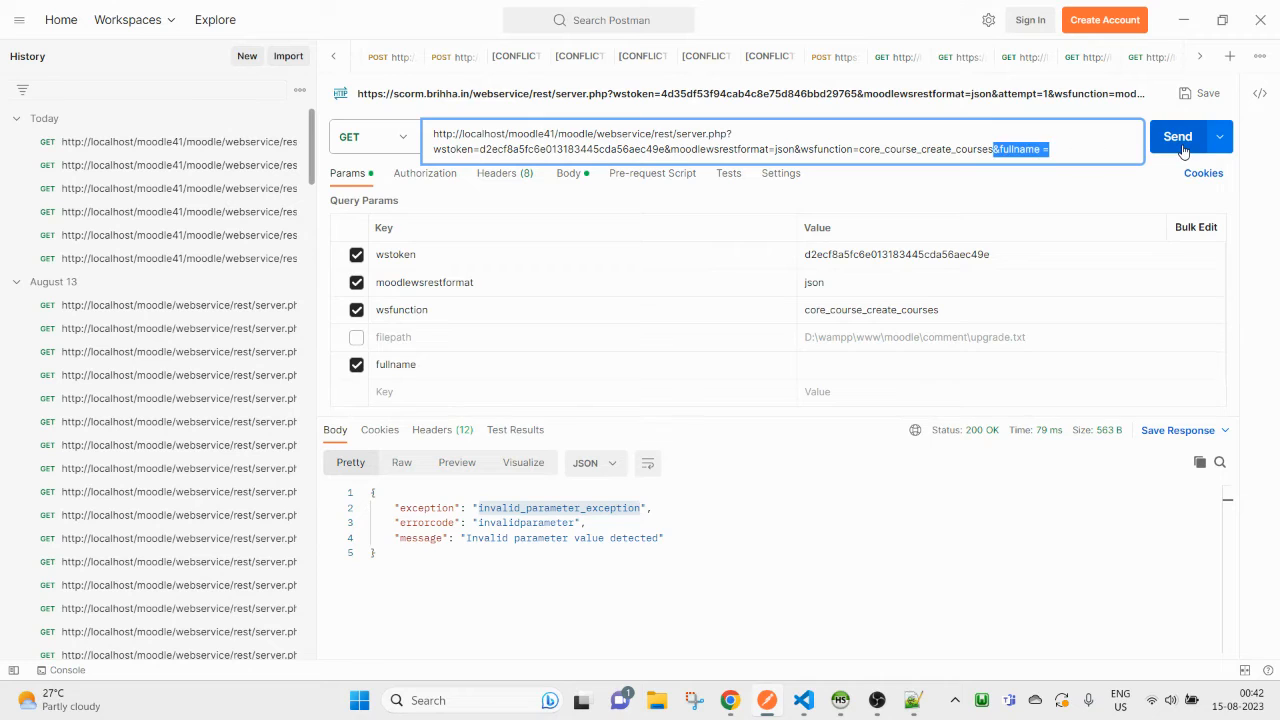
pyautogui.press('BackSpace')
# - Show the request's form-data body and disable its title and sendfile fields
pyautogui.click(568, 175)
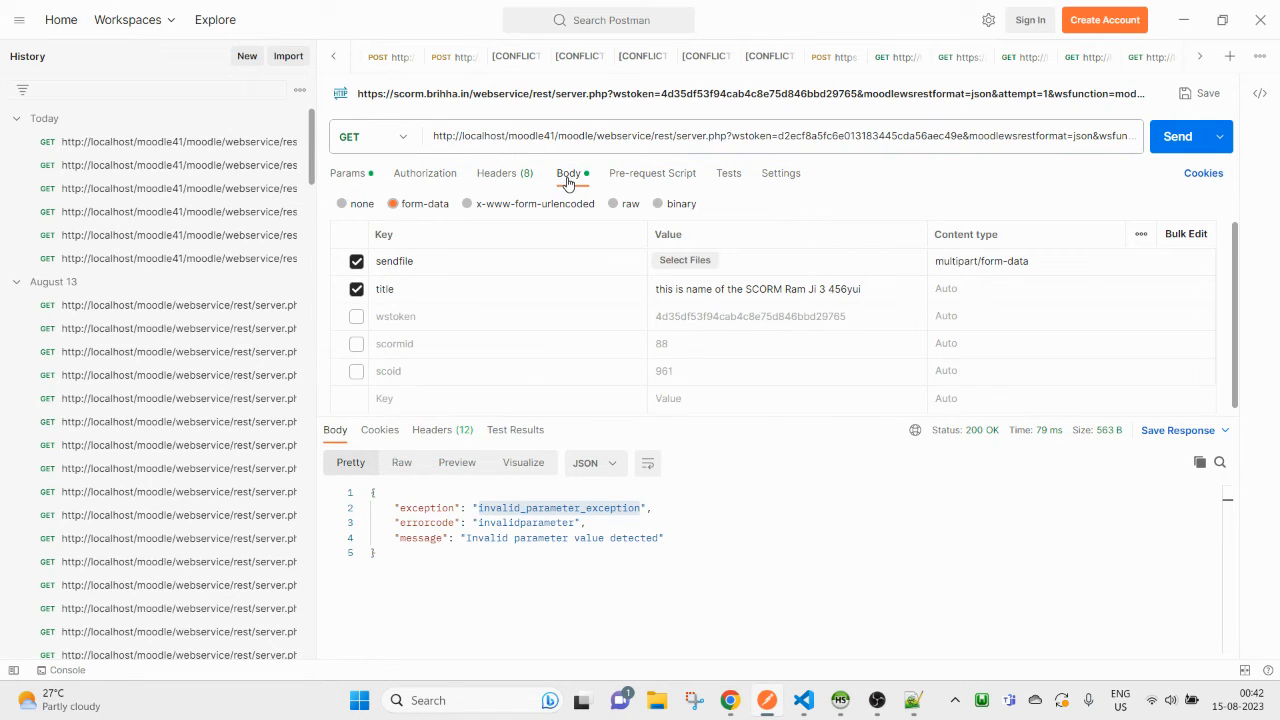
pyautogui.click(357, 290)
pyautogui.click(356, 261)
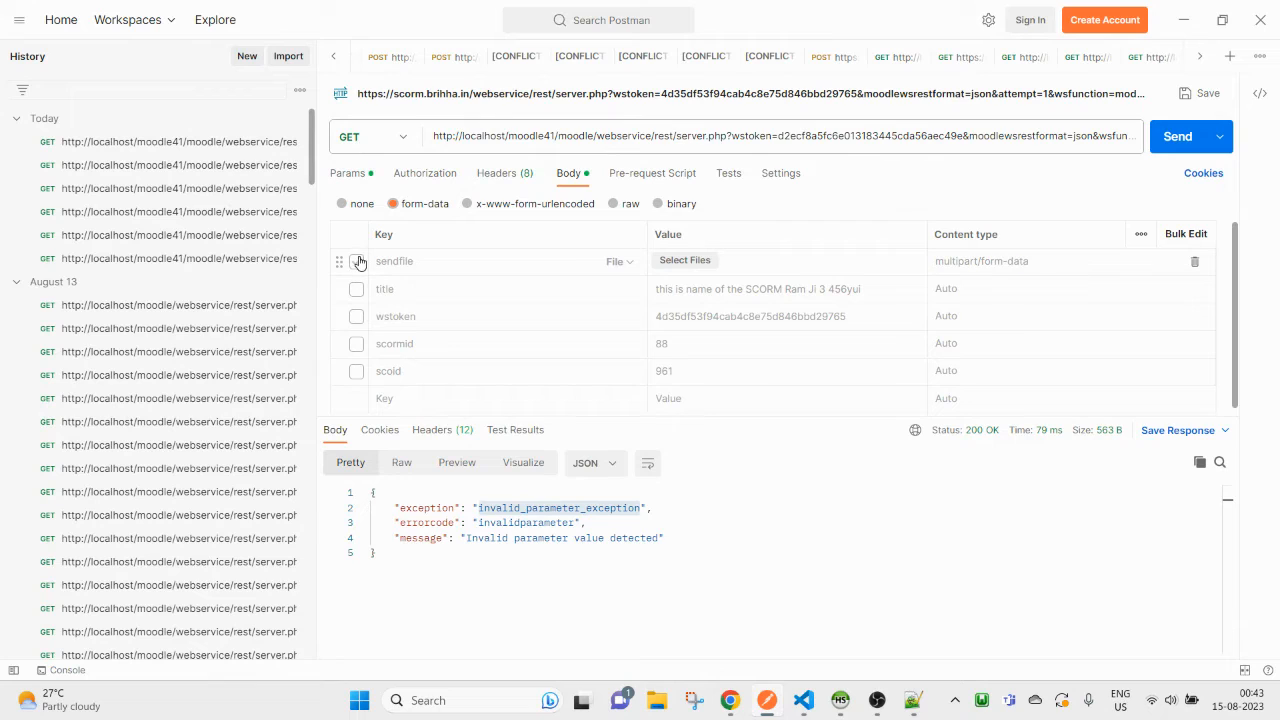
pyautogui.click(614, 207)
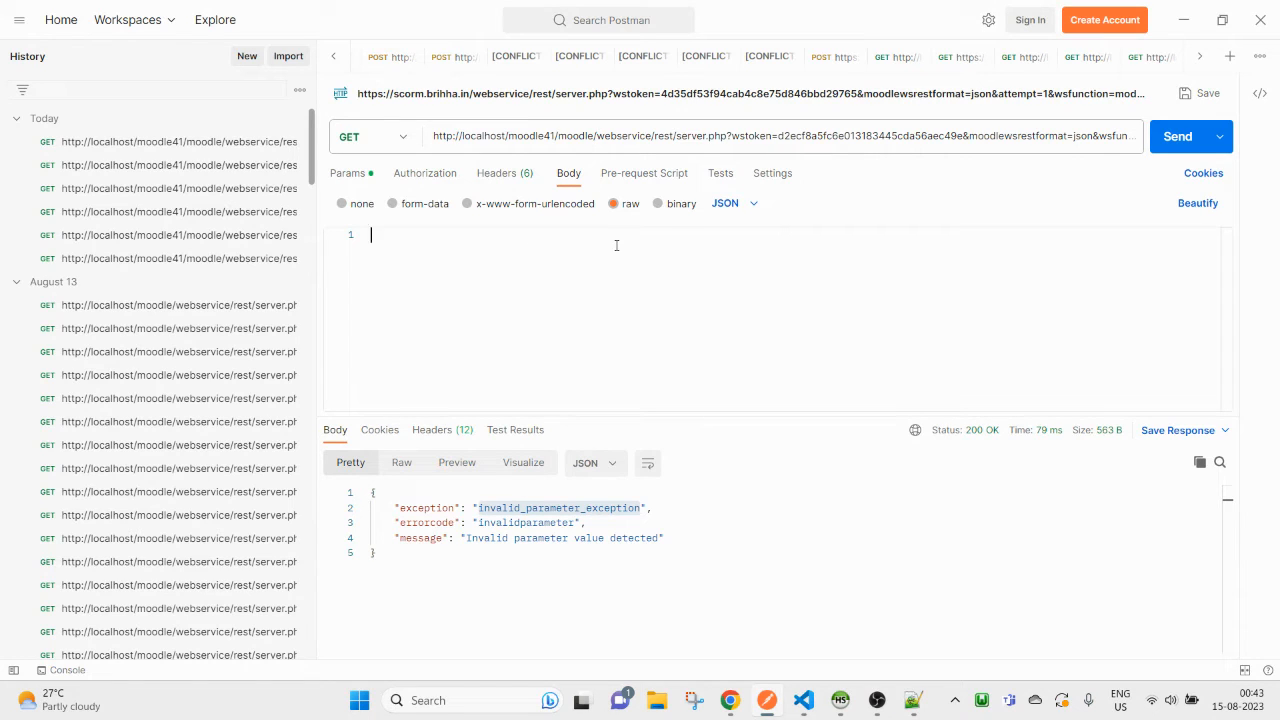
pyautogui.write('{')
pyautogui.press('Return')
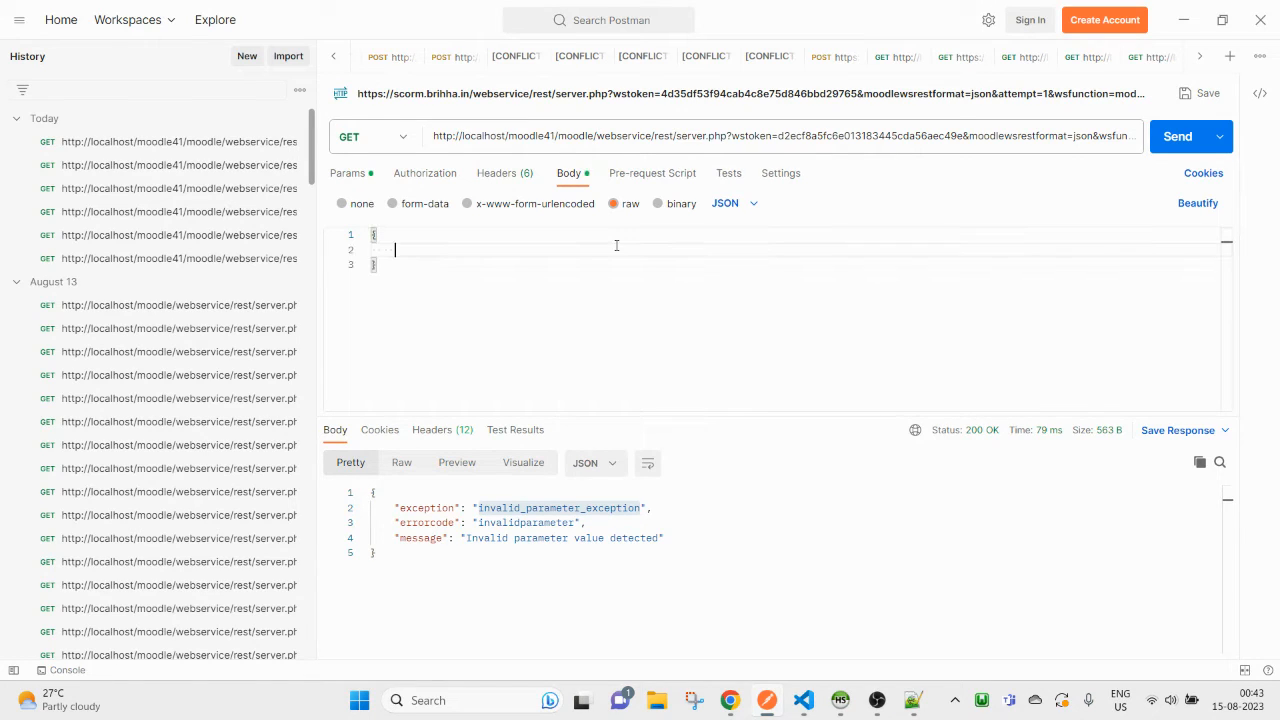
pyautogui.write("'fullname")
pyautogui.hotkey('ctrl', 'BackSpace')
pyautogui.press('BackSpace')
pyautogui.write('"fullname "')
pyautogui.press('BackSpace')
pyautogui.write('"')
pyautogui.hotkey('ctrl', 'z')
pyautogui.hotkey('ctrl', 'z')
pyautogui.hotkey('ctrl', 'z')
pyautogui.click(419, 209)
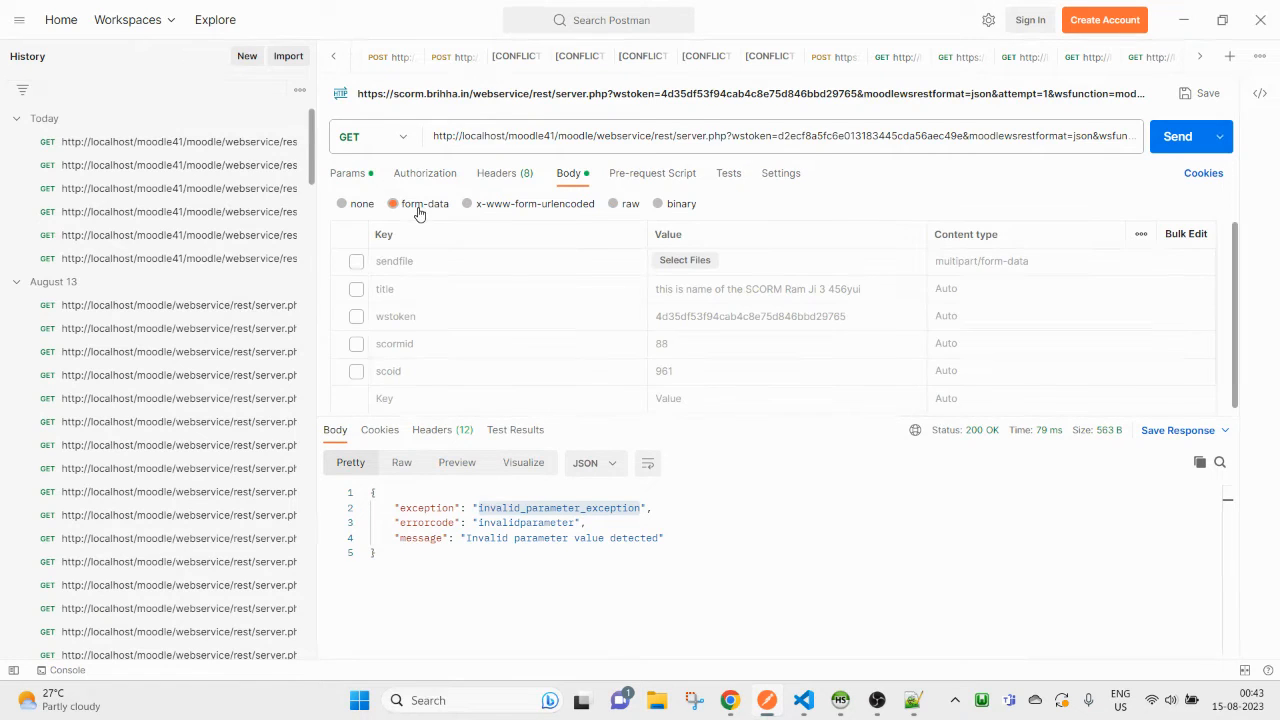
# - Dismiss the file chooser and delete the sendfile field from the form-data body
pyautogui.click(399, 261)
pyautogui.hotkey('ctrl', 'v')
pyautogui.hotkey('ctrl', 'a')
pyautogui.click(685, 260)
pyautogui.click(1262, 13)
pyautogui.click(1195, 262)
# - Rename the title field in the form data to fullname and set its value to "My course name"
pyautogui.click(454, 263)
pyautogui.hotkey('ctrl', 'a')
pyautogui.hotkey('ctrl', 'v')
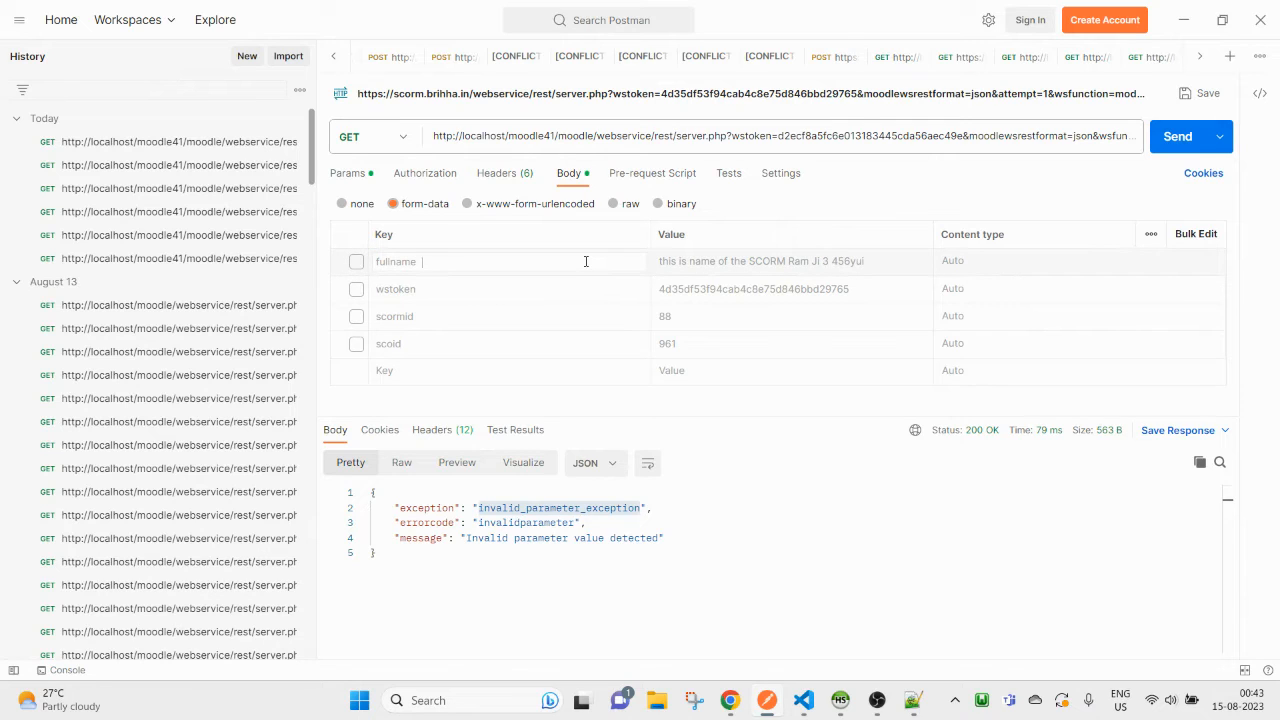
pyautogui.doubleClick(704, 261)
pyautogui.hotkey('ctrl', 'a')
pyautogui.write('M')
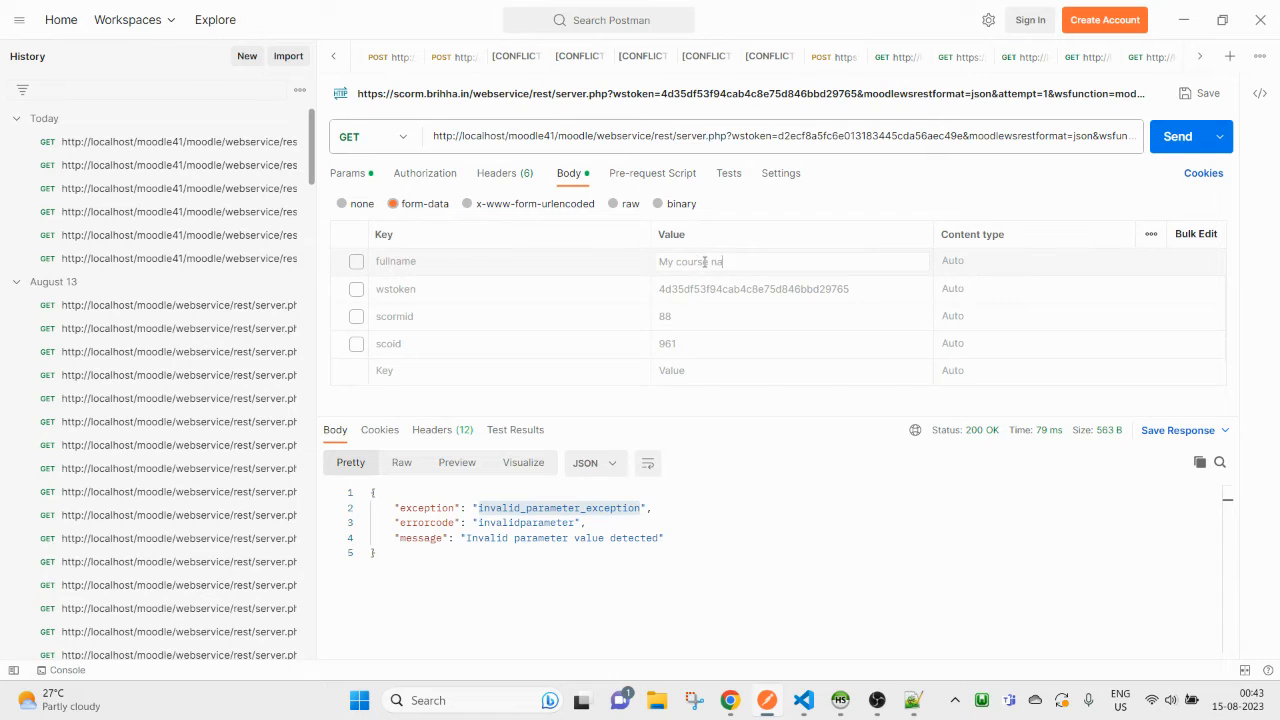
# - Send the request, enable the fullname form-data field, and resend the request to check the response and URL
pyautogui.click(1177, 136)
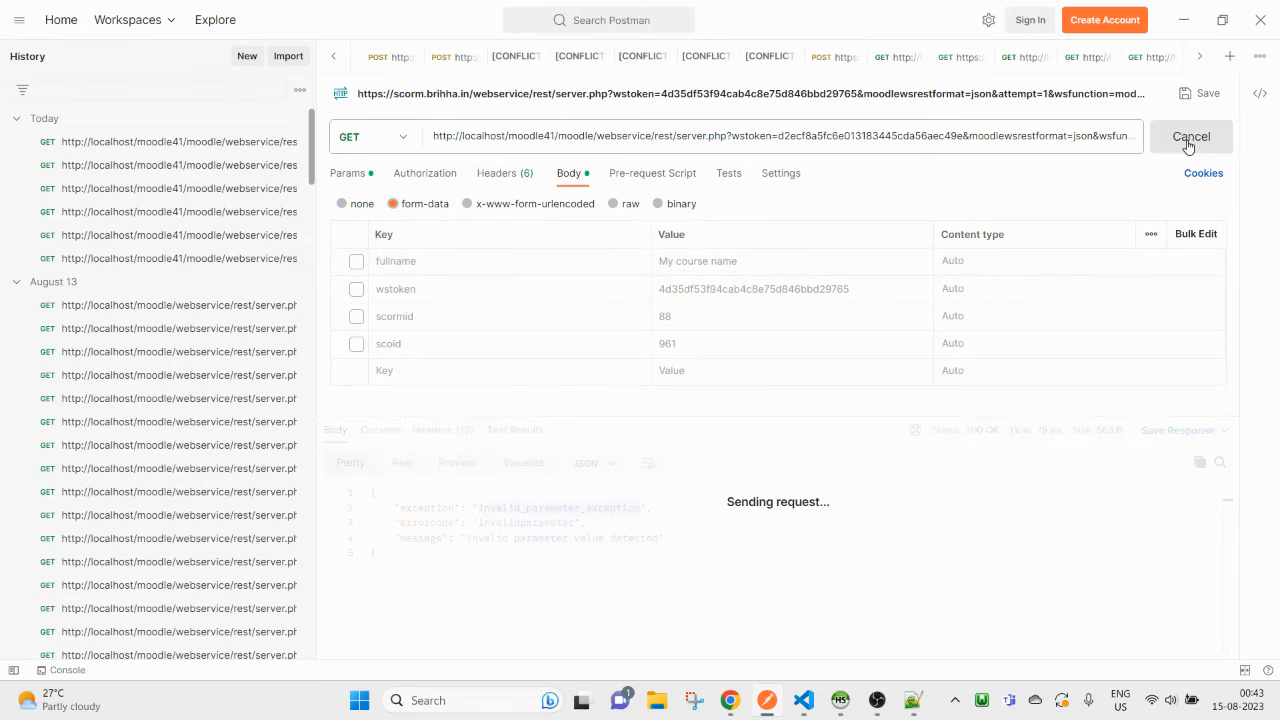
pyautogui.click(356, 261)
pyautogui.click(1180, 137)
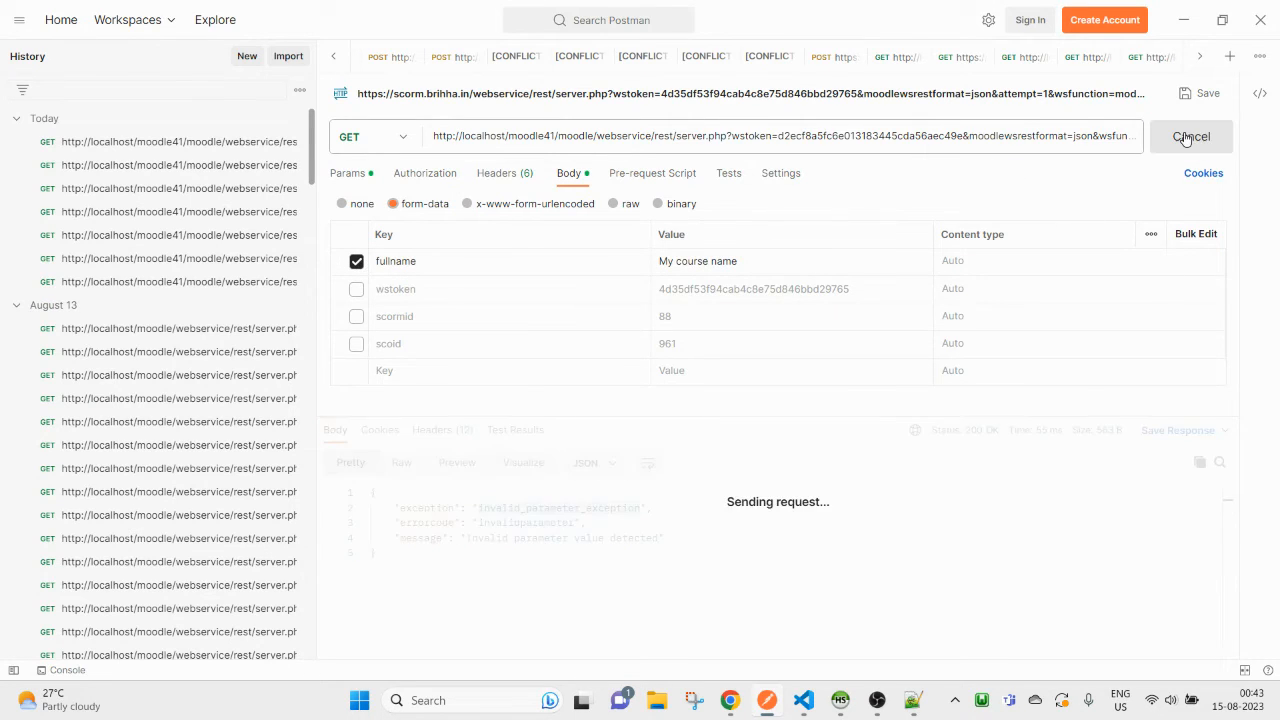
pyautogui.click(558, 592)
pyautogui.click(853, 133)
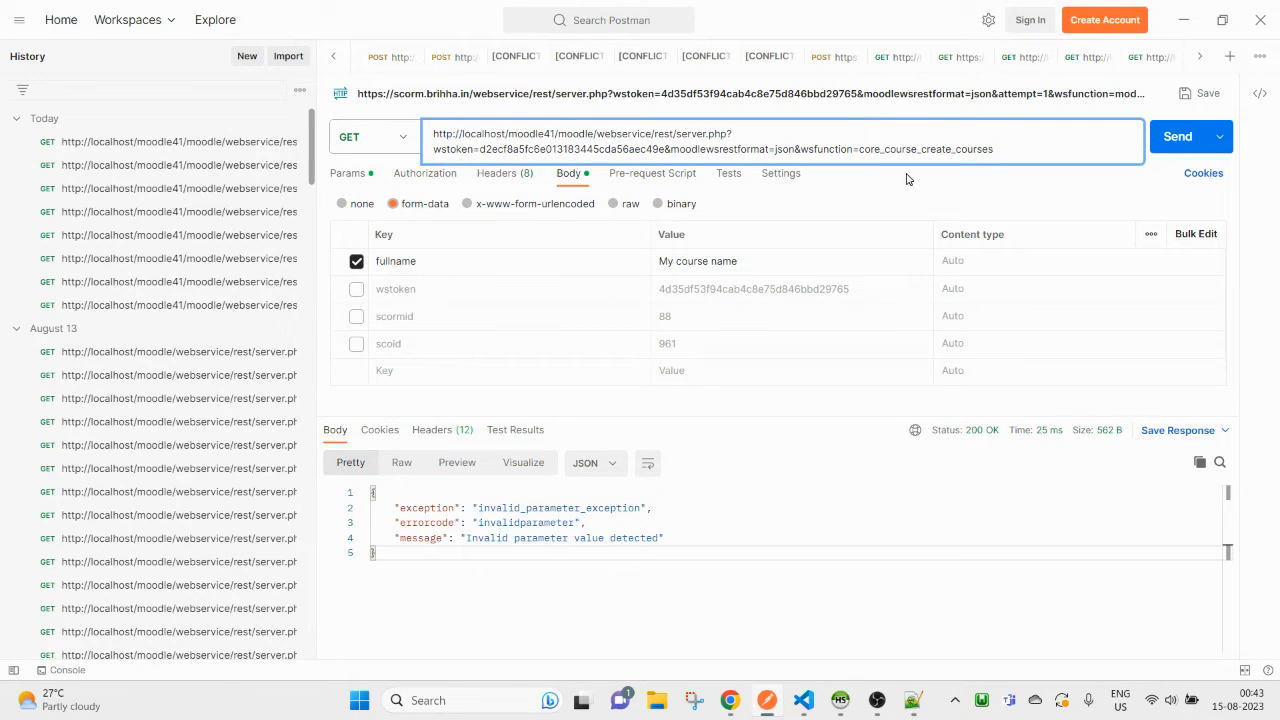
# - Select the fullname key in the form-data body and send the request again
pyautogui.click(405, 262)
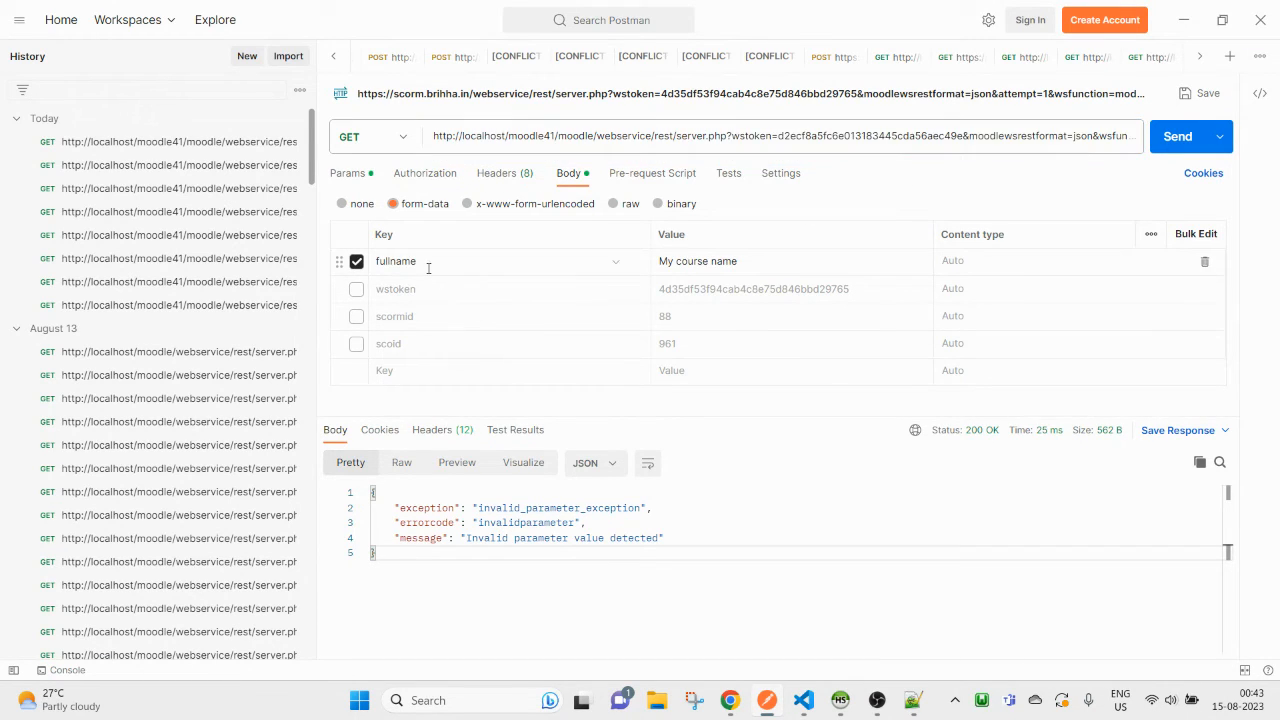
pyautogui.doubleClick(411, 262)
pyautogui.click(1177, 136)
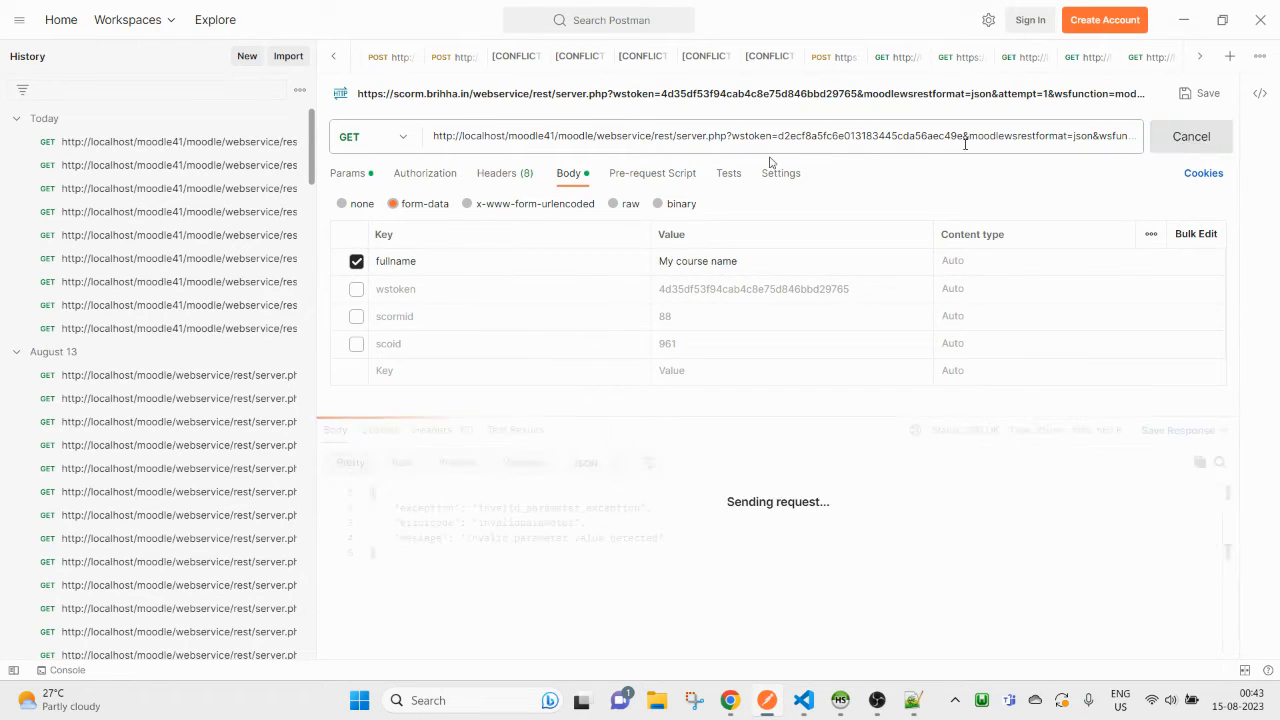
# - Disable the fullname form-data field, append fullname=my course as a parameter to the request URL, and send the request
pyautogui.doubleClick(411, 262)
pyautogui.hotkey('ctrl', 'c')
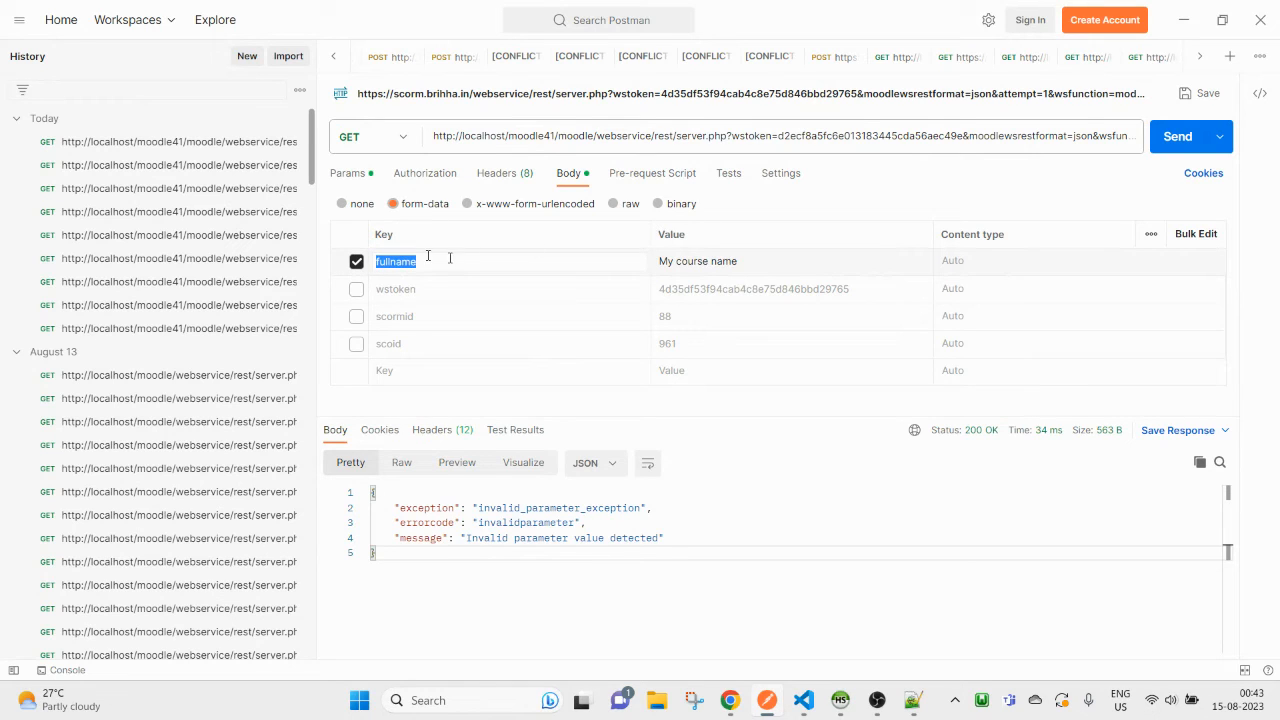
pyautogui.click(357, 264)
pyautogui.click(357, 264)
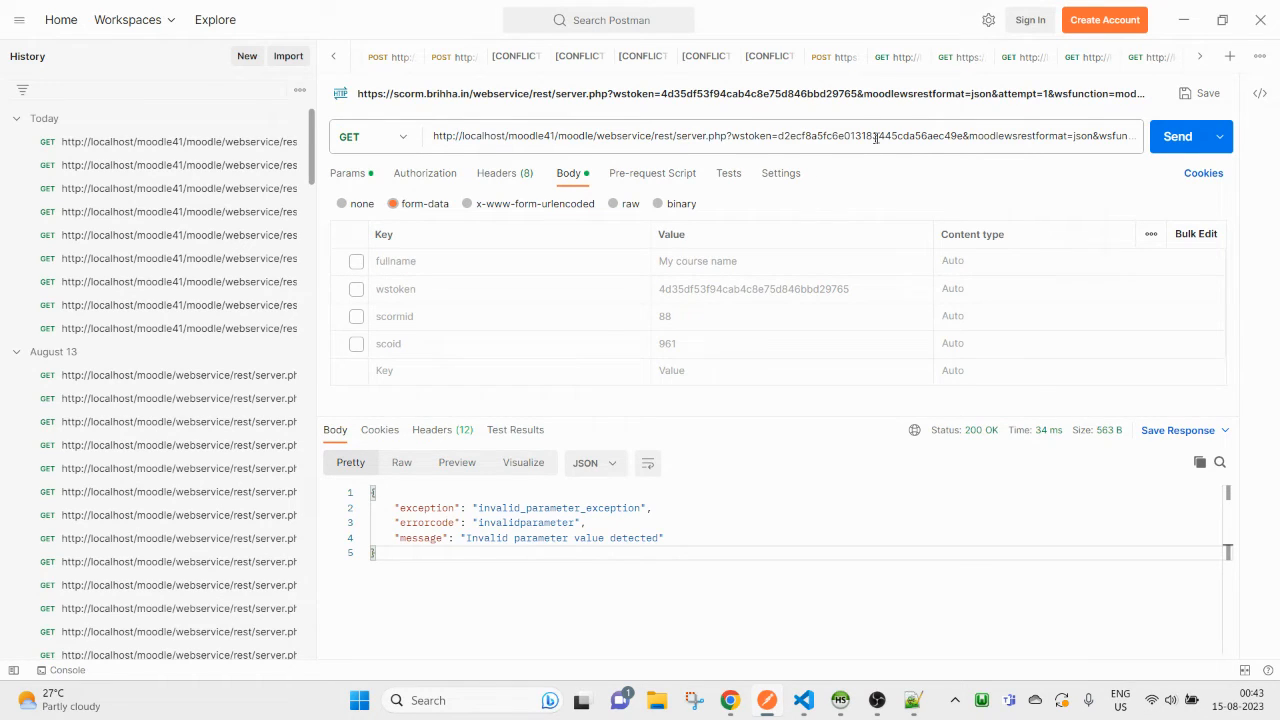
pyautogui.click(1021, 148)
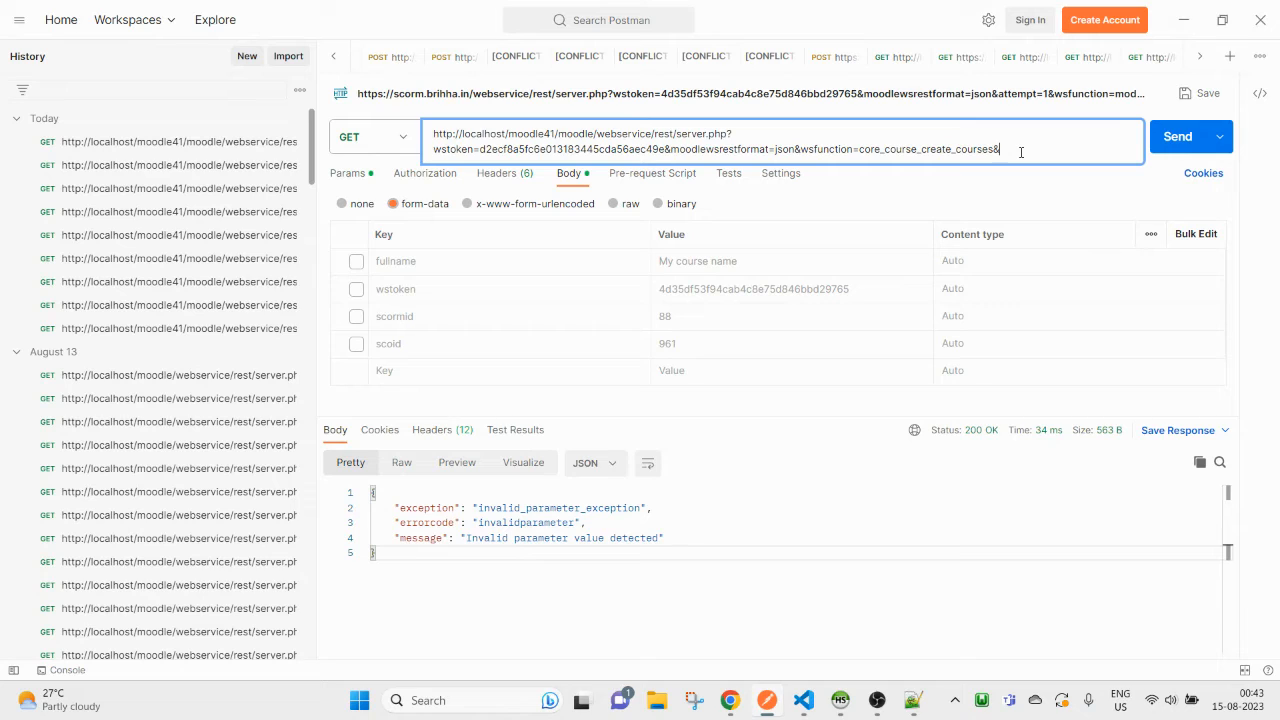
pyautogui.hotkey('ctrl', 'v')
pyautogui.click(1190, 142)
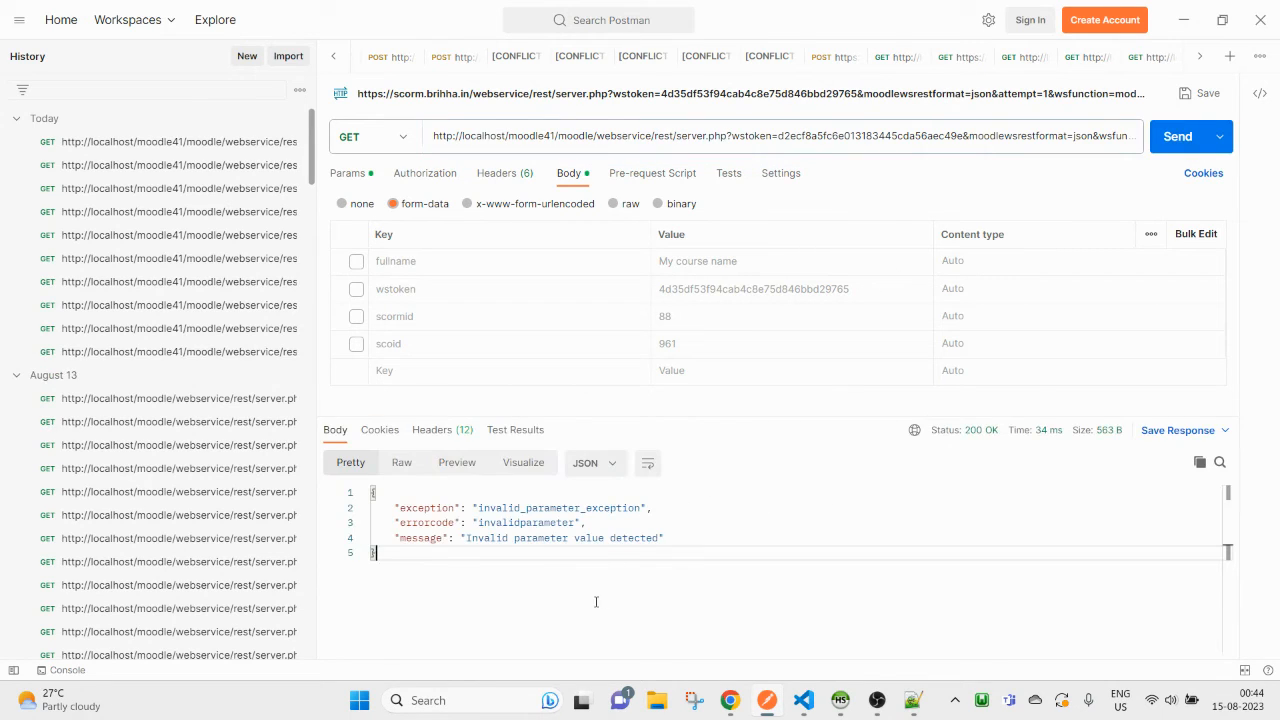
# - Review the error response, switch to the documentation page in Chrome, and search it for "courses" from the core_course_create_courses arguments
pyautogui.moveTo(596, 602); pyautogui.dragTo(343, 481)
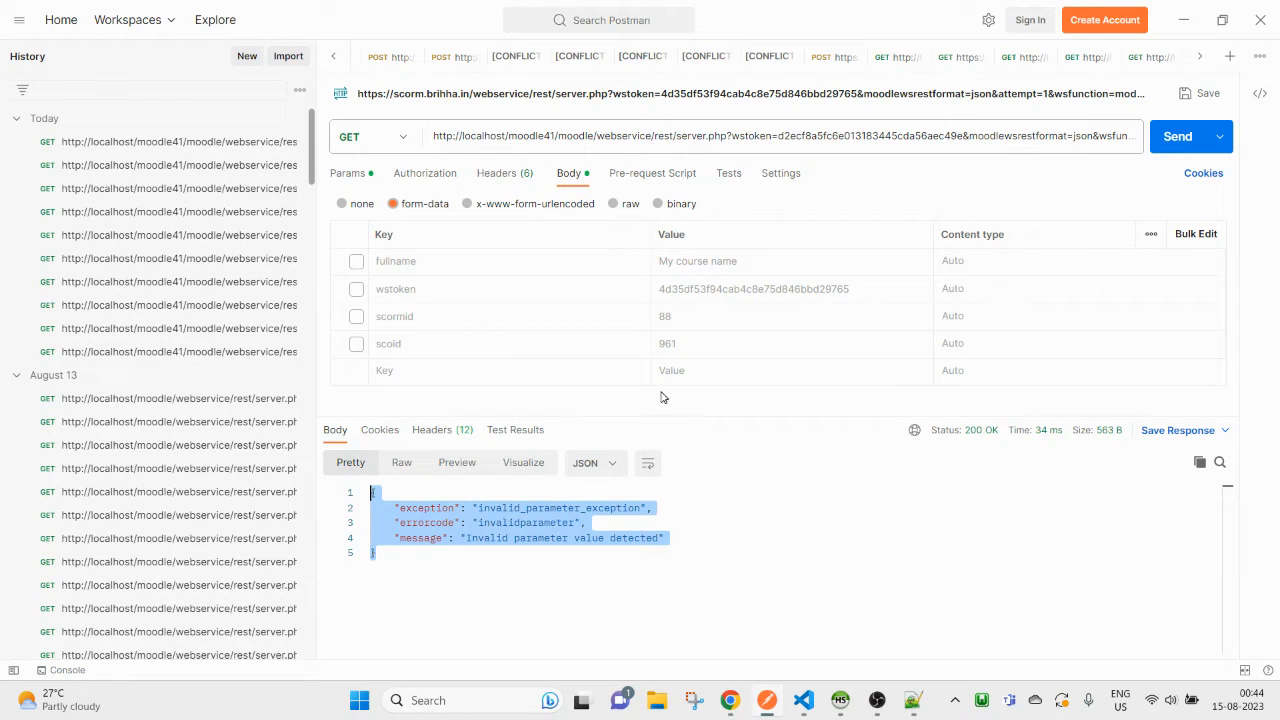
pyautogui.hotkey('alt', 'Tab')
pyautogui.scroll(2, 168, 216)
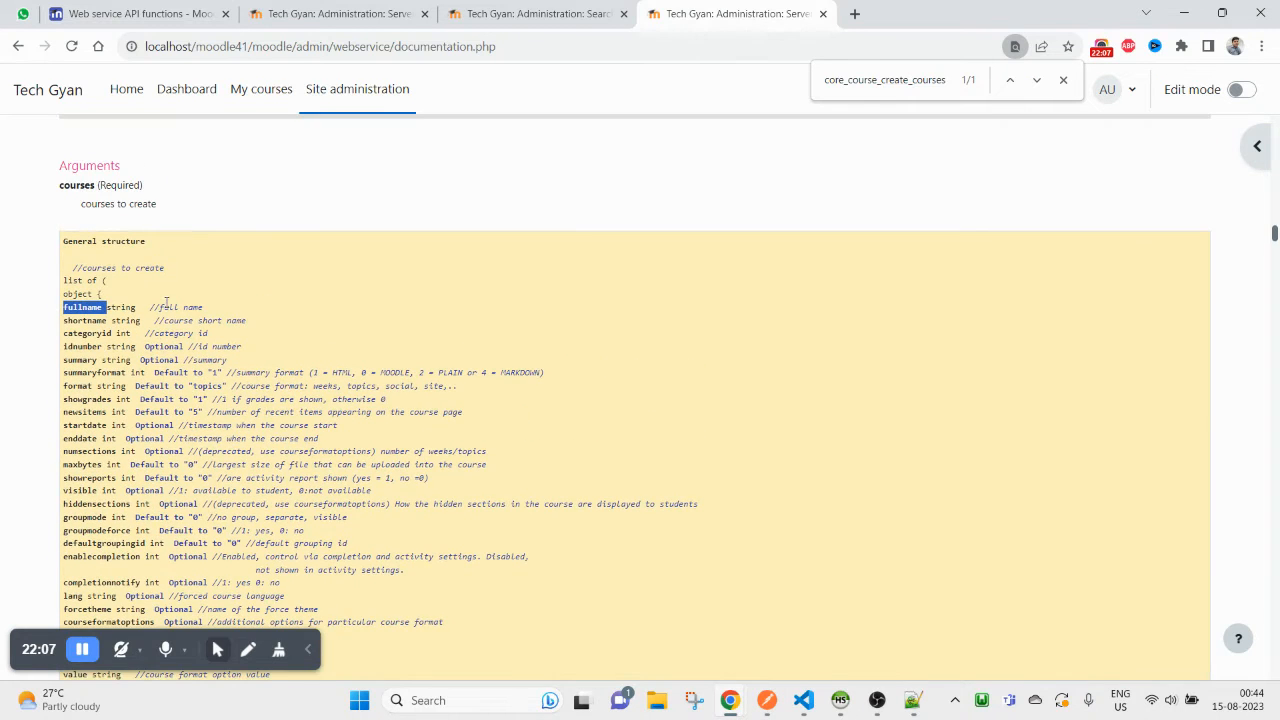
pyautogui.scroll(2, 157, 345)
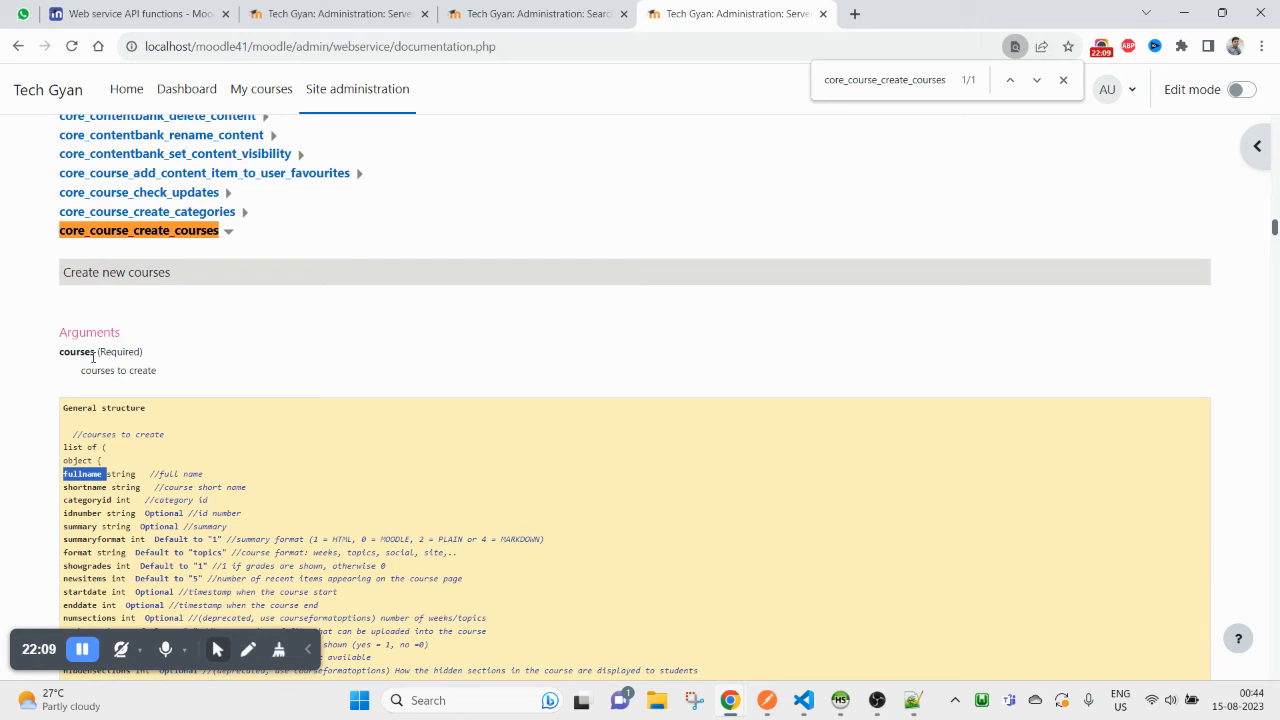
pyautogui.scroll(-1, 140, 397)
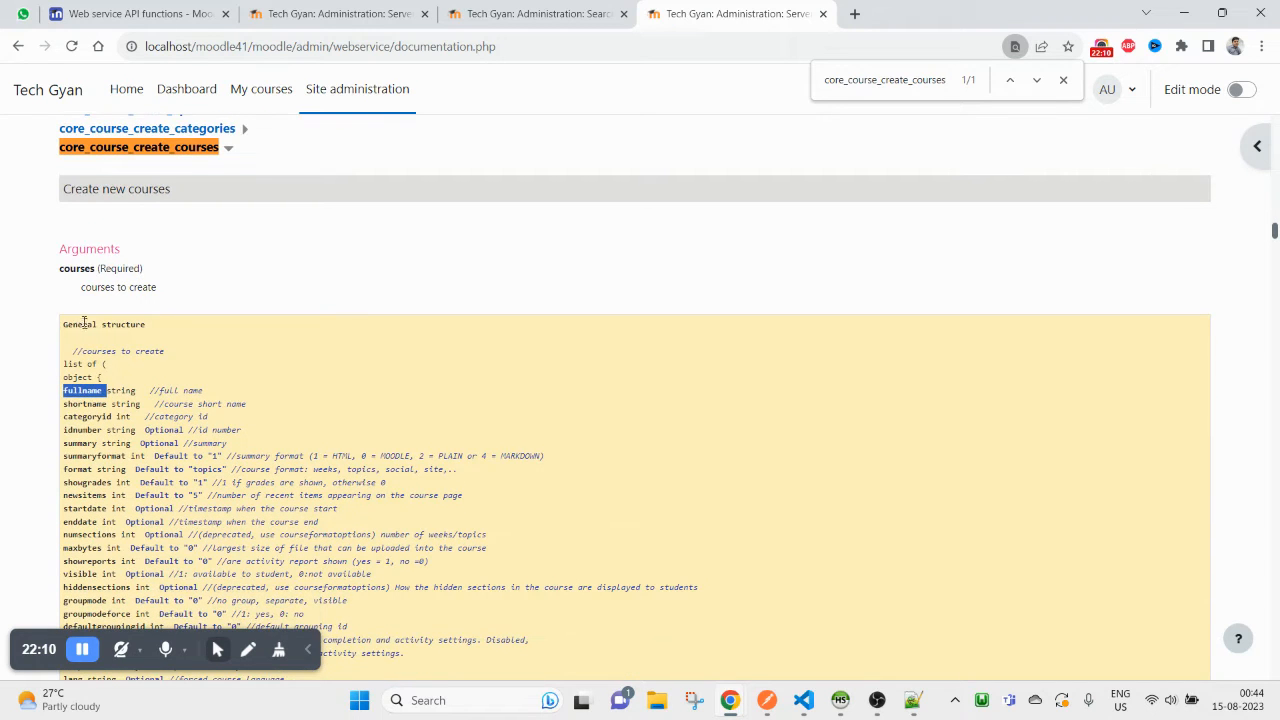
pyautogui.doubleClick(72, 270)
pyautogui.hotkey('ctrl', 'f')
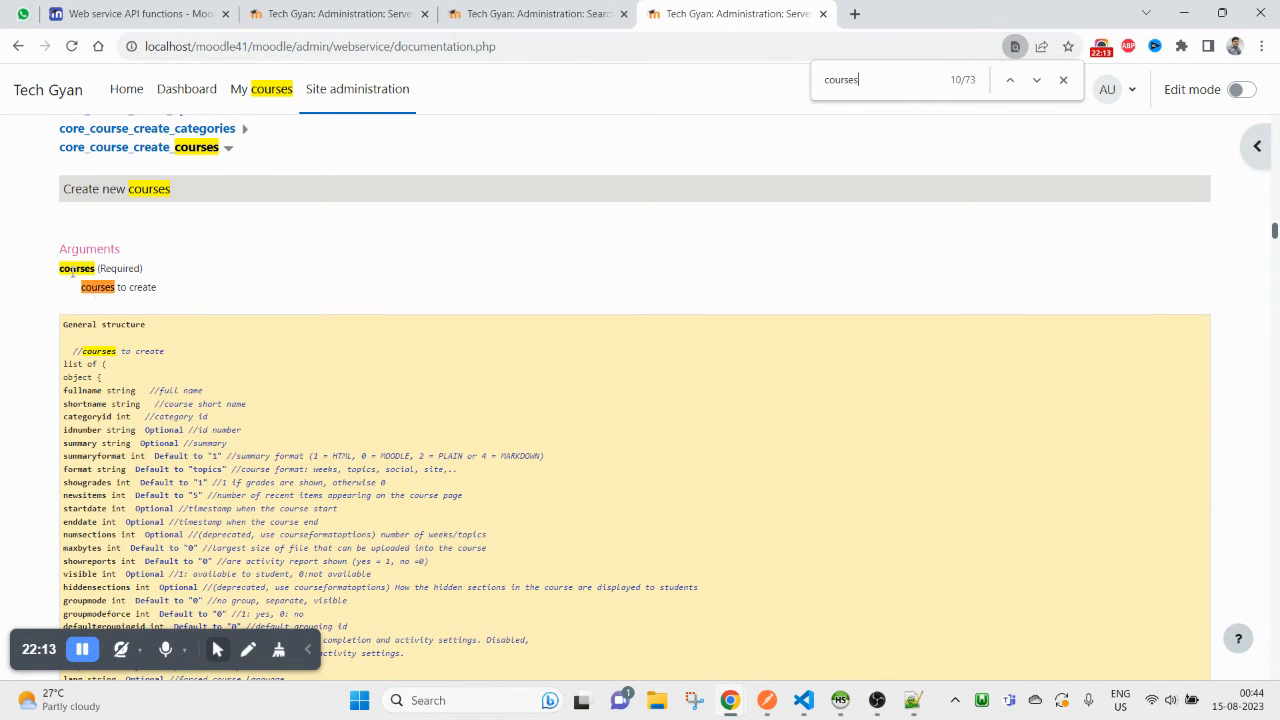
# - Examine the XML-RPC structure and the REST (POST parameters) list for core_course_create_courses, including the fullname and shortname entries
pyautogui.scroll(-7, 118, 403)
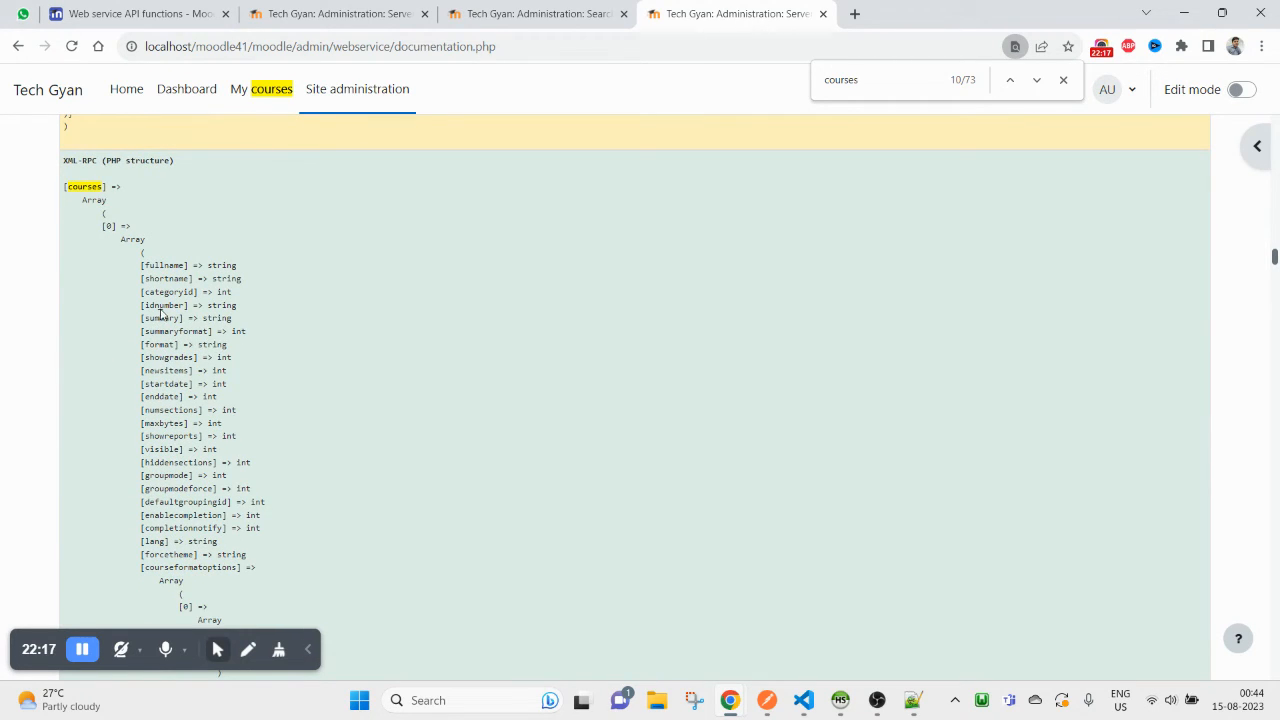
pyautogui.scroll(-4, 160, 313)
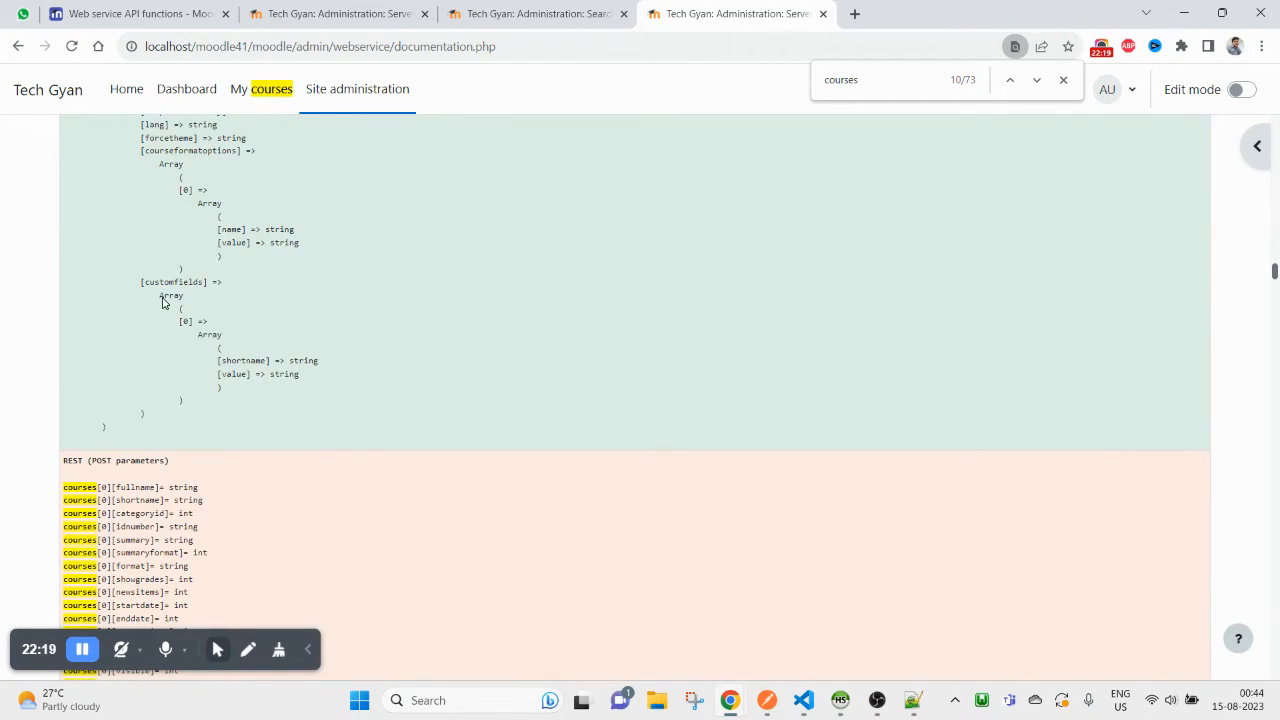
pyautogui.scroll(-3, 200, 300)
pyautogui.scroll(-2, 218, 363)
pyautogui.scroll(2, 220, 364)
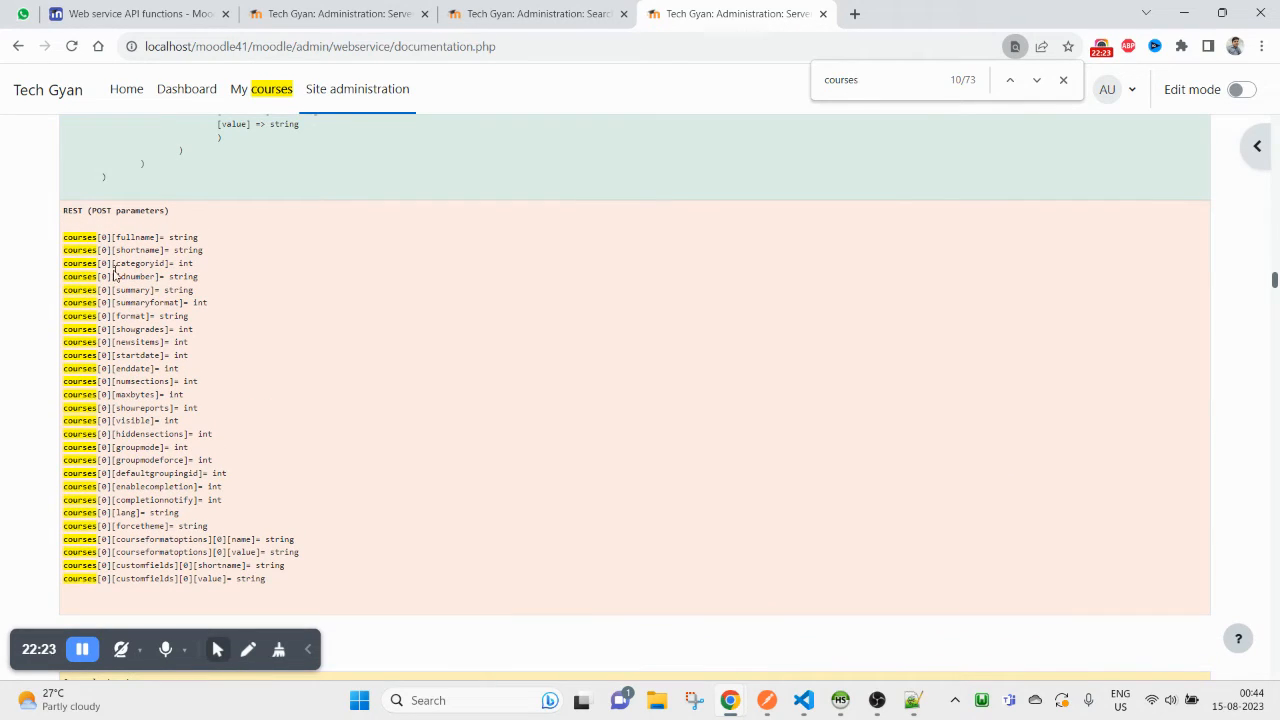
pyautogui.moveTo(64, 238); pyautogui.dragTo(231, 253)
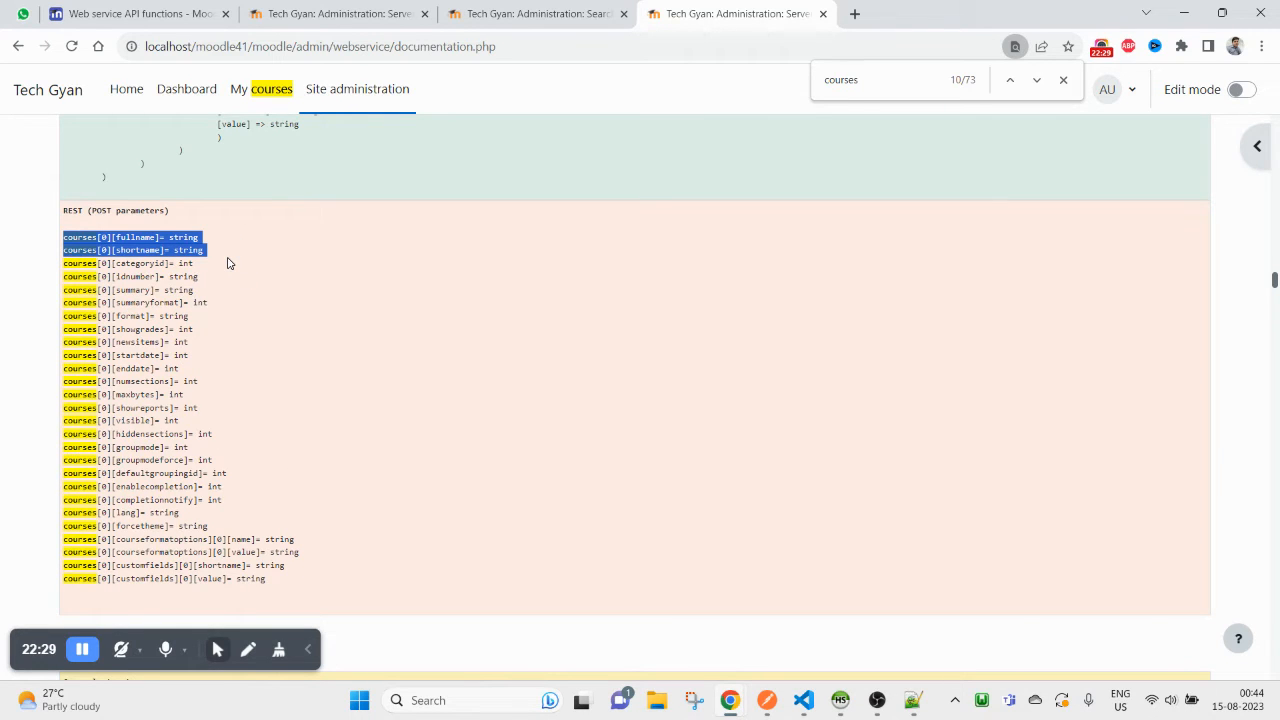
pyautogui.scroll(-3, 240, 460)
pyautogui.scroll(-1, 240, 460)
pyautogui.scroll(8, 240, 460)
pyautogui.scroll(-4, 245, 410)
# - Copy the complete REST parameter list for core_course_create_courses and paste it into a new document in Notepad++
pyautogui.moveTo(283, 588); pyautogui.dragTo(34, 240)
pyautogui.hotkey('ctrl', 'c')
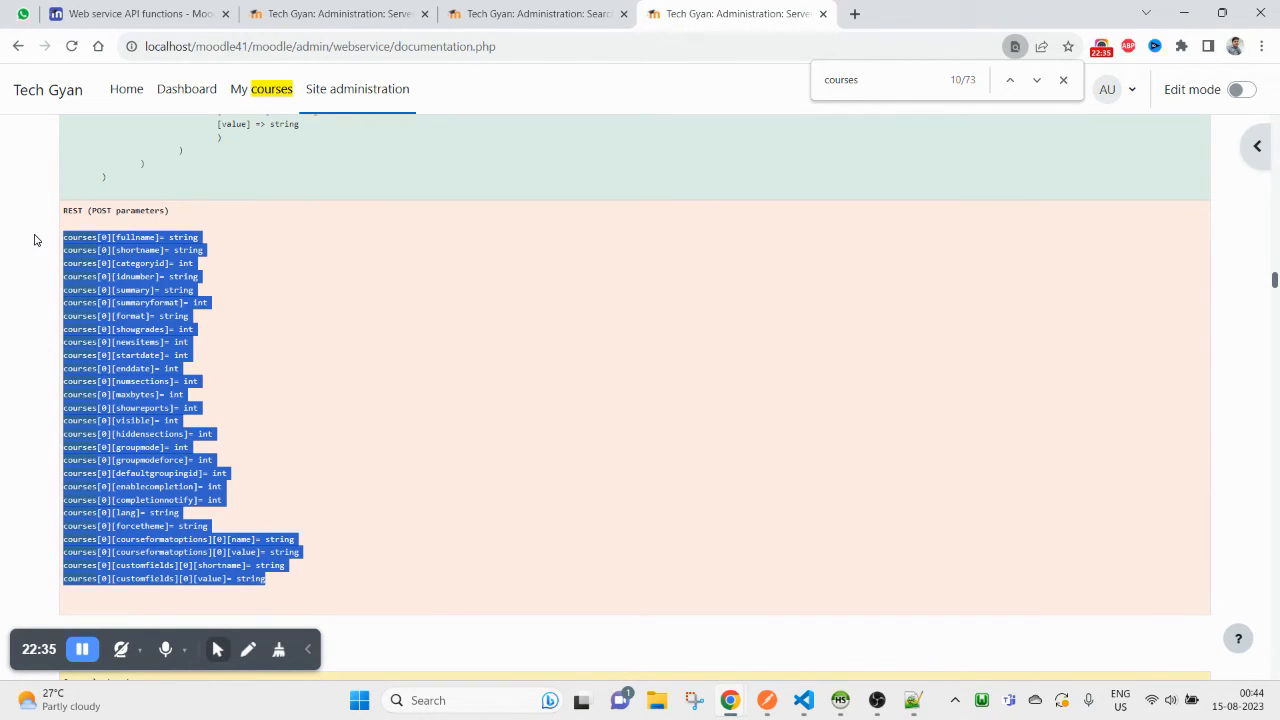
pyautogui.click(910, 703)
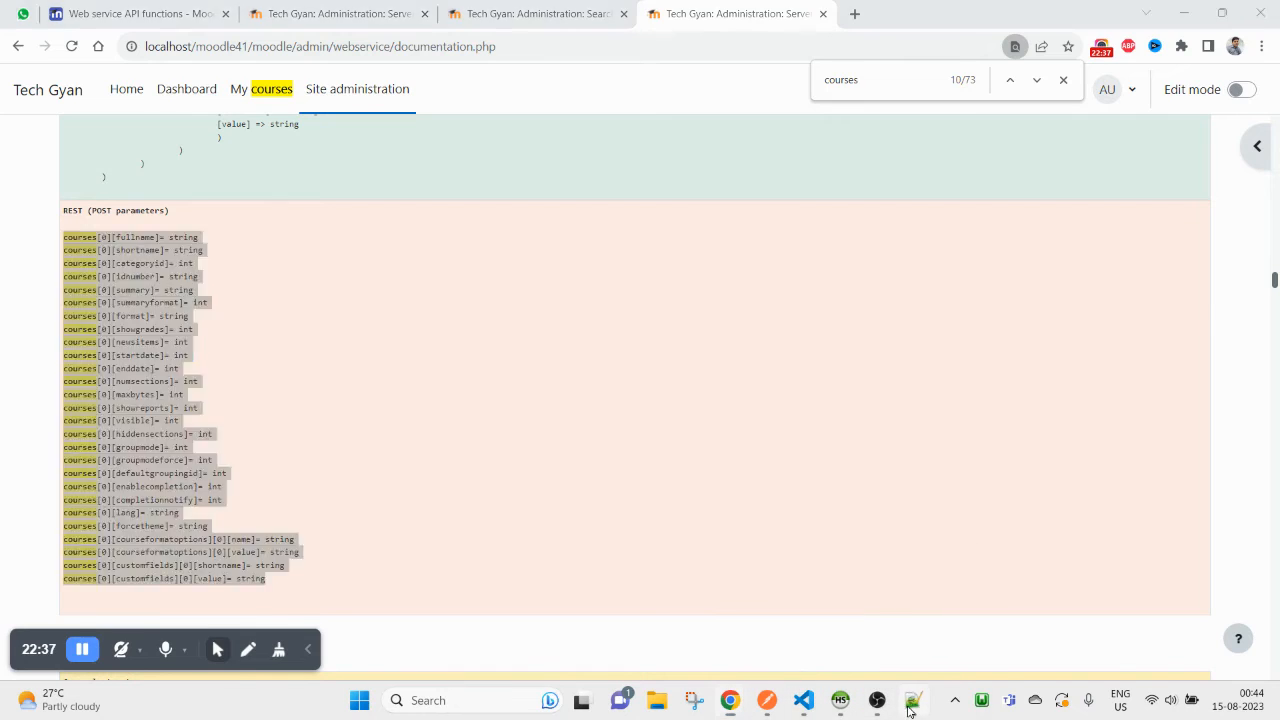
pyautogui.doubleClick(588, 72)
pyautogui.hotkey('ctrl', 'v')
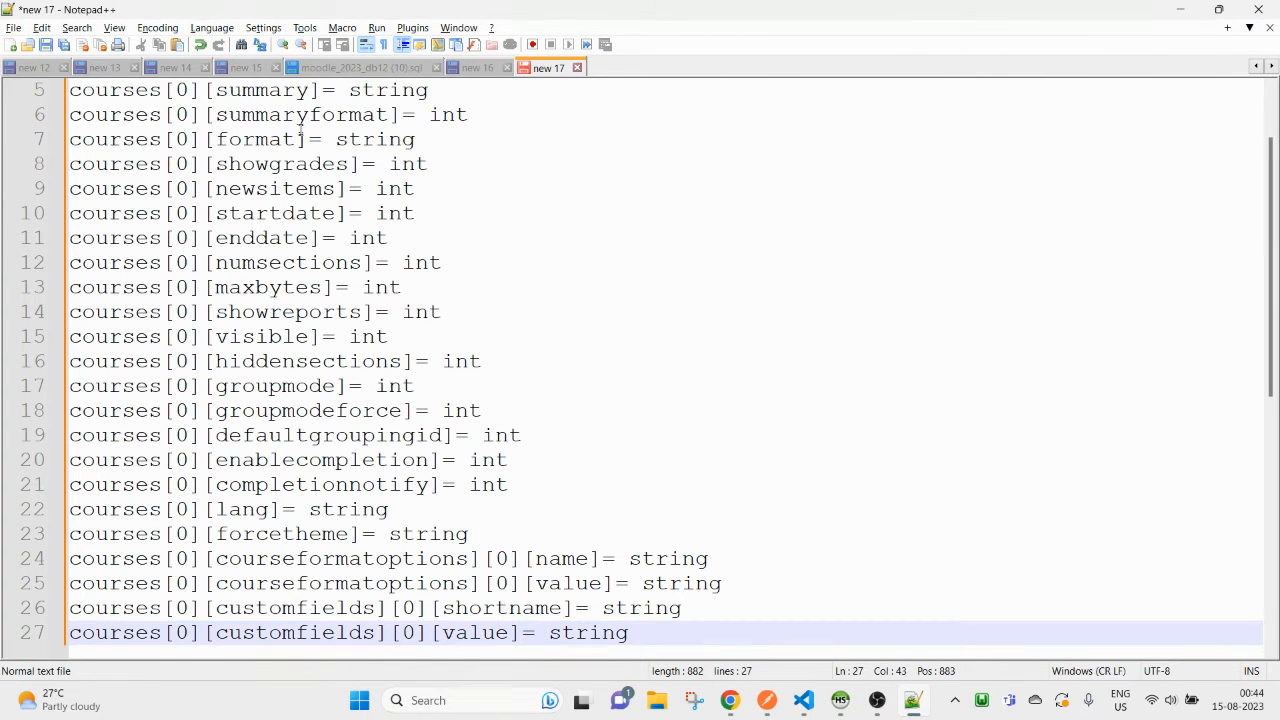
# - Remove the placeholder type "string" from the courses[0][summary] line
pyautogui.moveTo(349, 92); pyautogui.dragTo(429, 91)
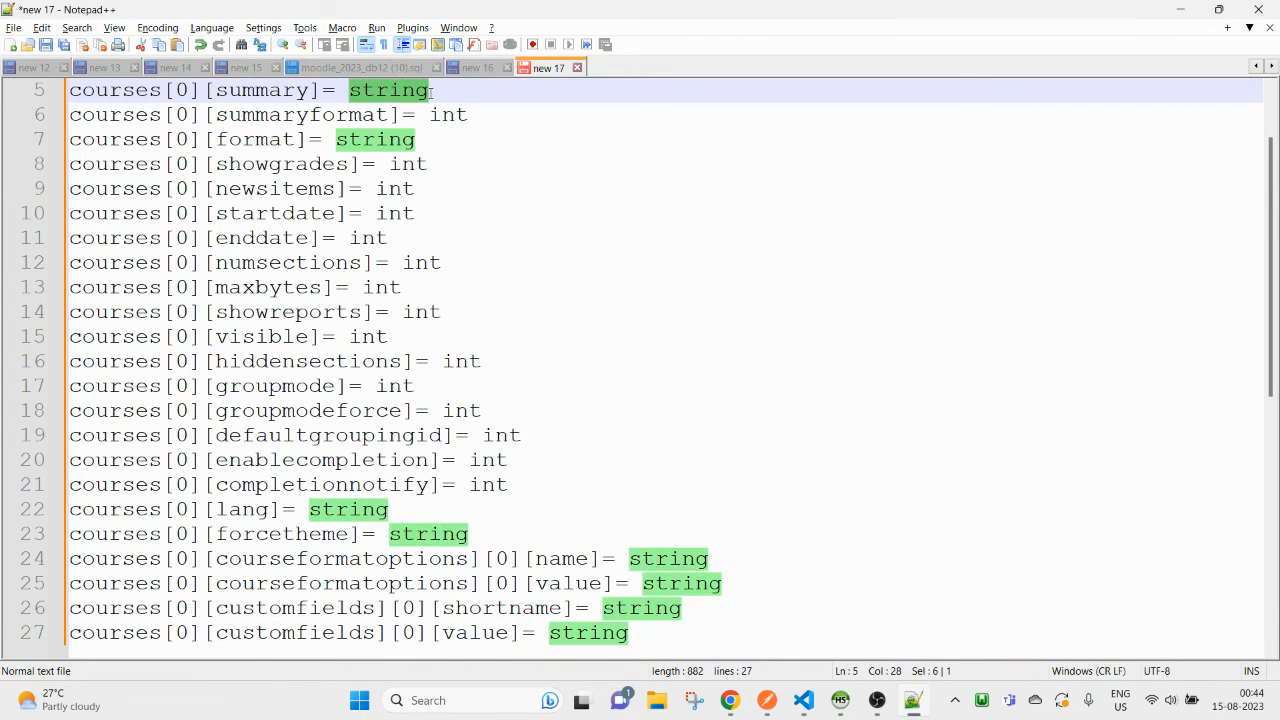
pyautogui.write('"')
pyautogui.press('BackSpace')
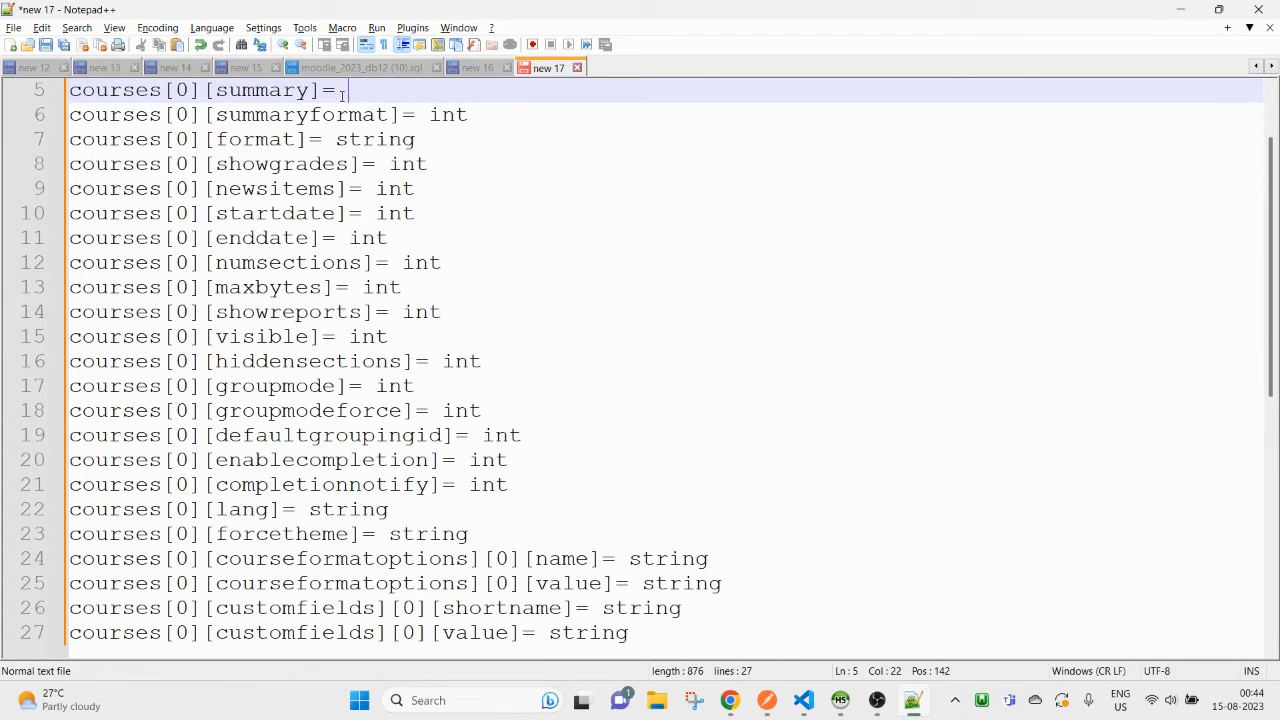
# - Copy the parameter name summary, switch to Postman, append summary=ccc to the request URL, and send the request
pyautogui.doubleClick(285, 91)
pyautogui.hotkey('ctrl', 'c')
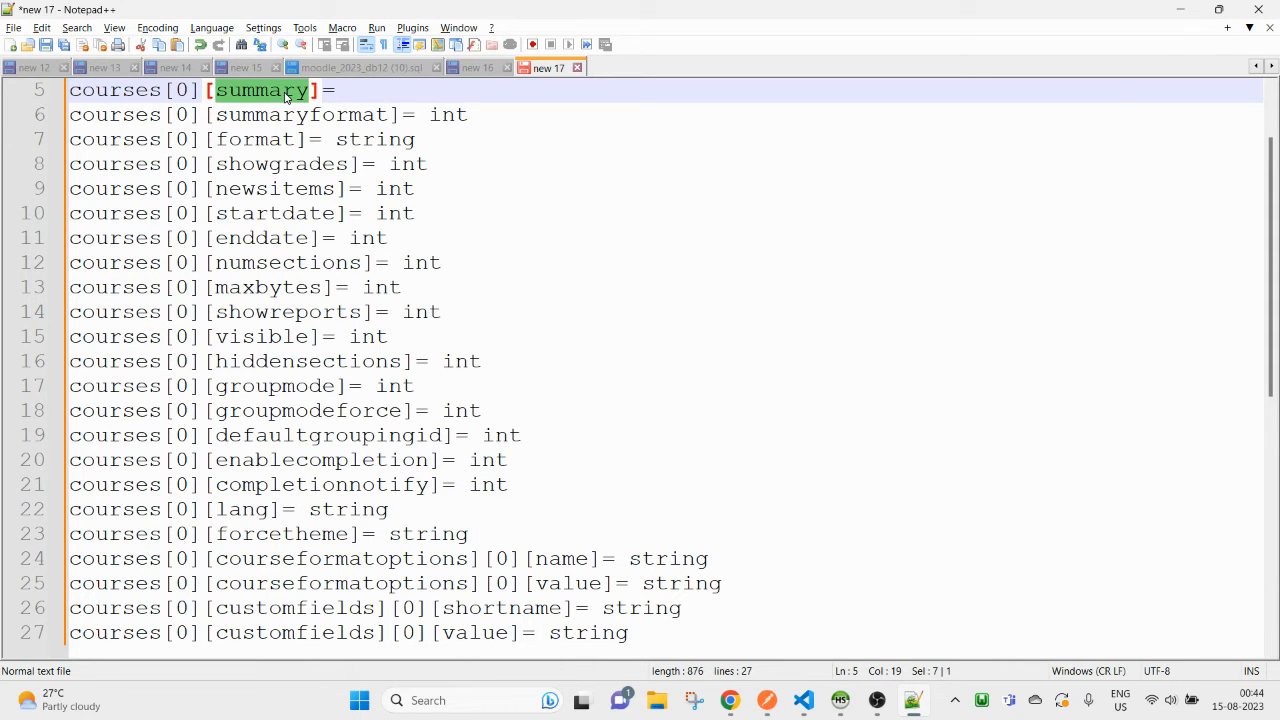
pyautogui.hotkey('alt', 'Tab')
pyautogui.press('Tab')
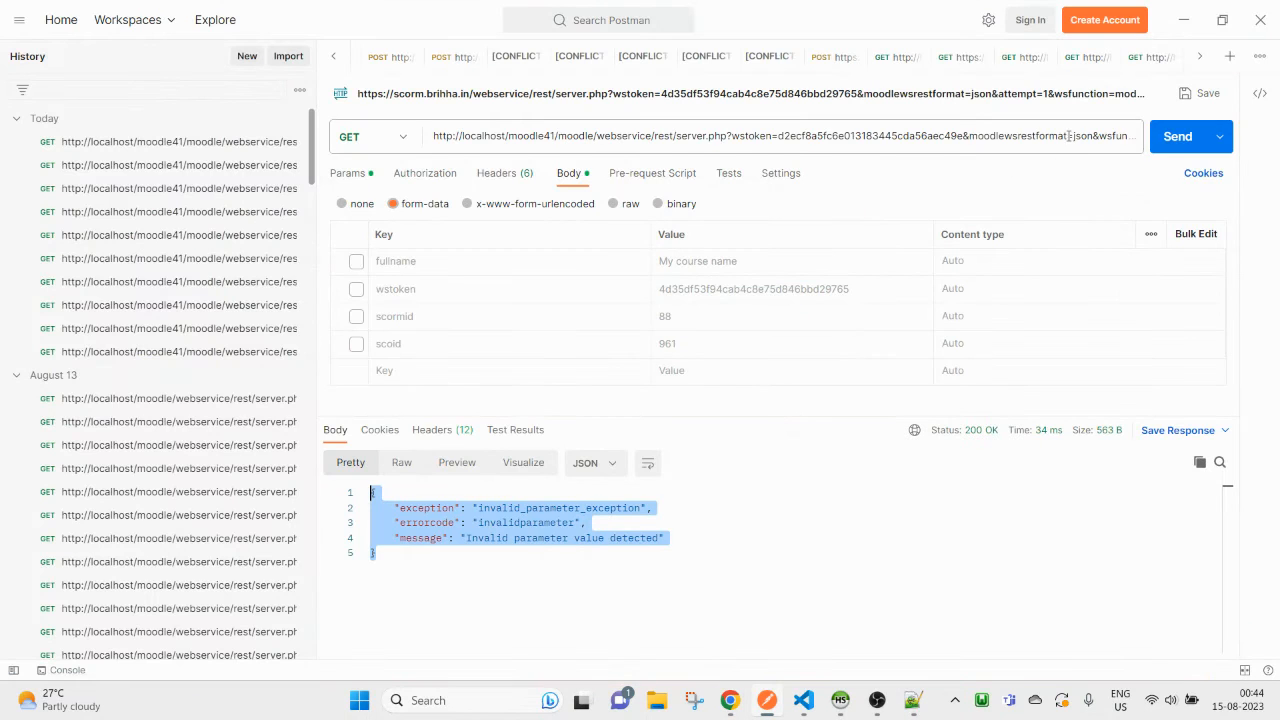
pyautogui.click(1067, 137)
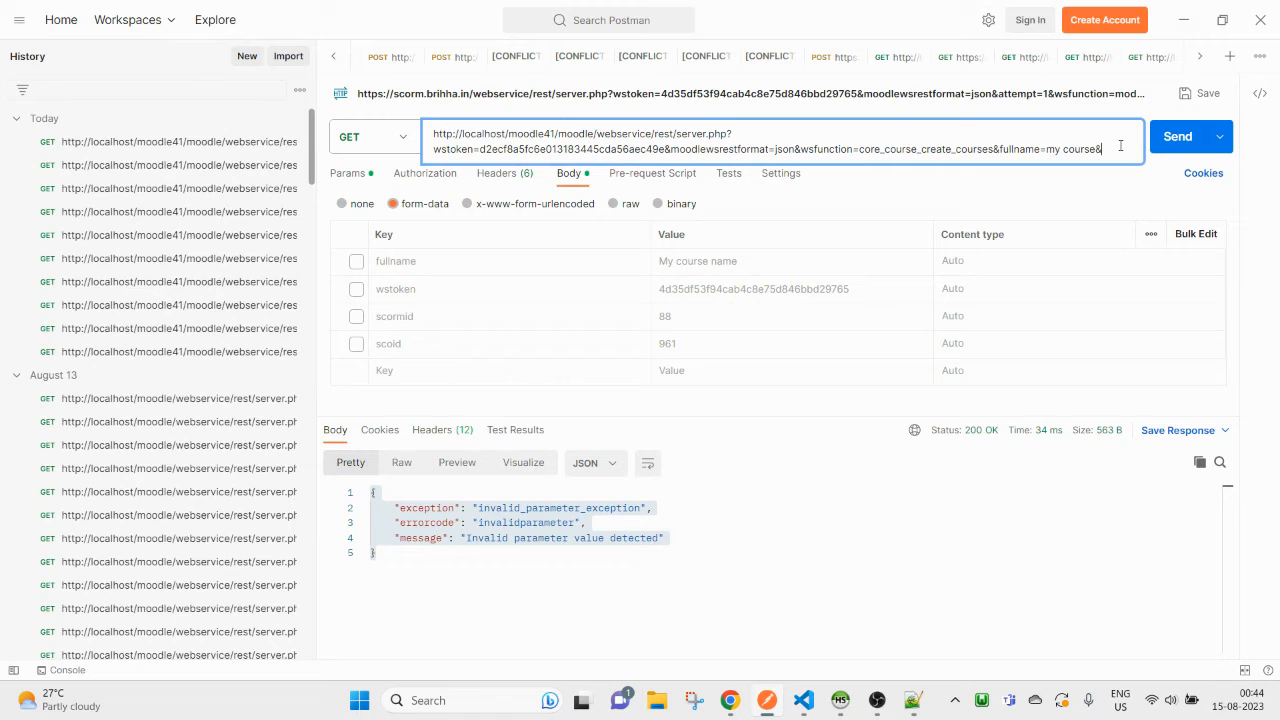
pyautogui.hotkey('ctrl', 'v')
pyautogui.write('=cou')
pyautogui.click(1176, 137)
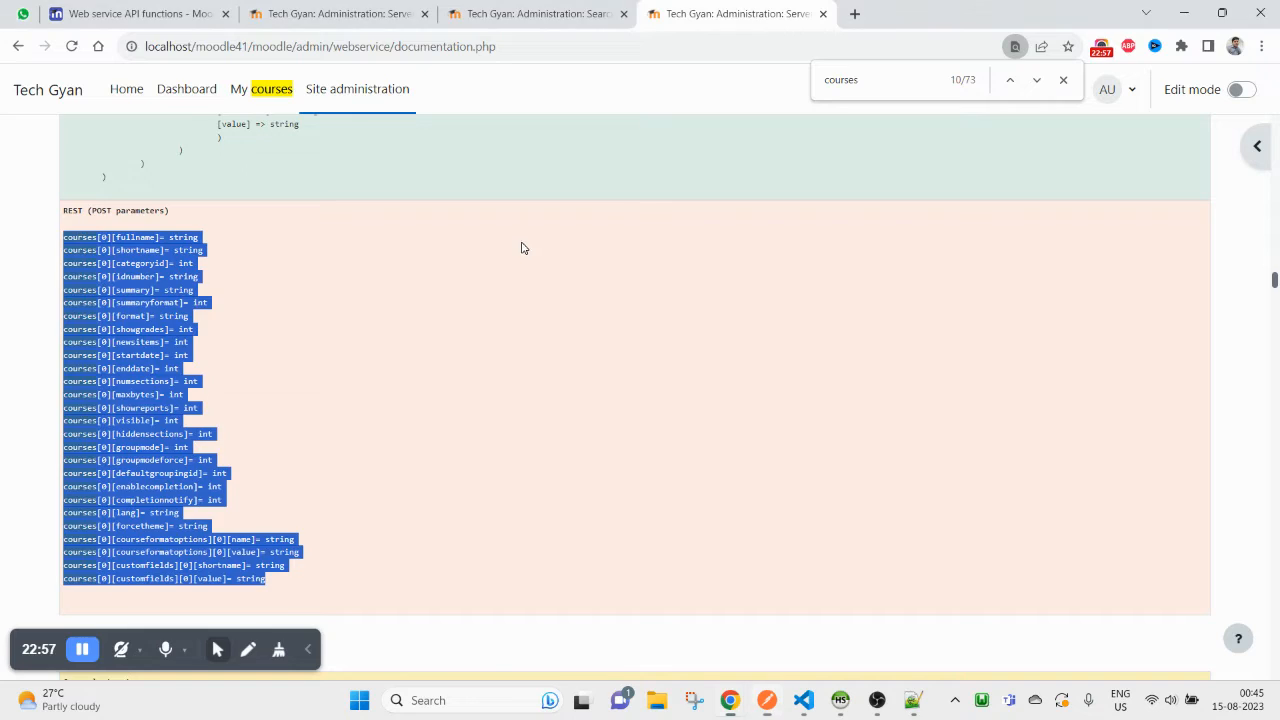
# - Copy categoryid from the documentation in Chrome, append categoryid=1 to the Postman request URL, and send the request
pyautogui.hotkey('alt', 'Tab')
pyautogui.click(131, 250)
pyautogui.doubleClick(143, 263)
pyautogui.hotkey('ctrl', 'c')
pyautogui.hotkey('alt', 'Tab')
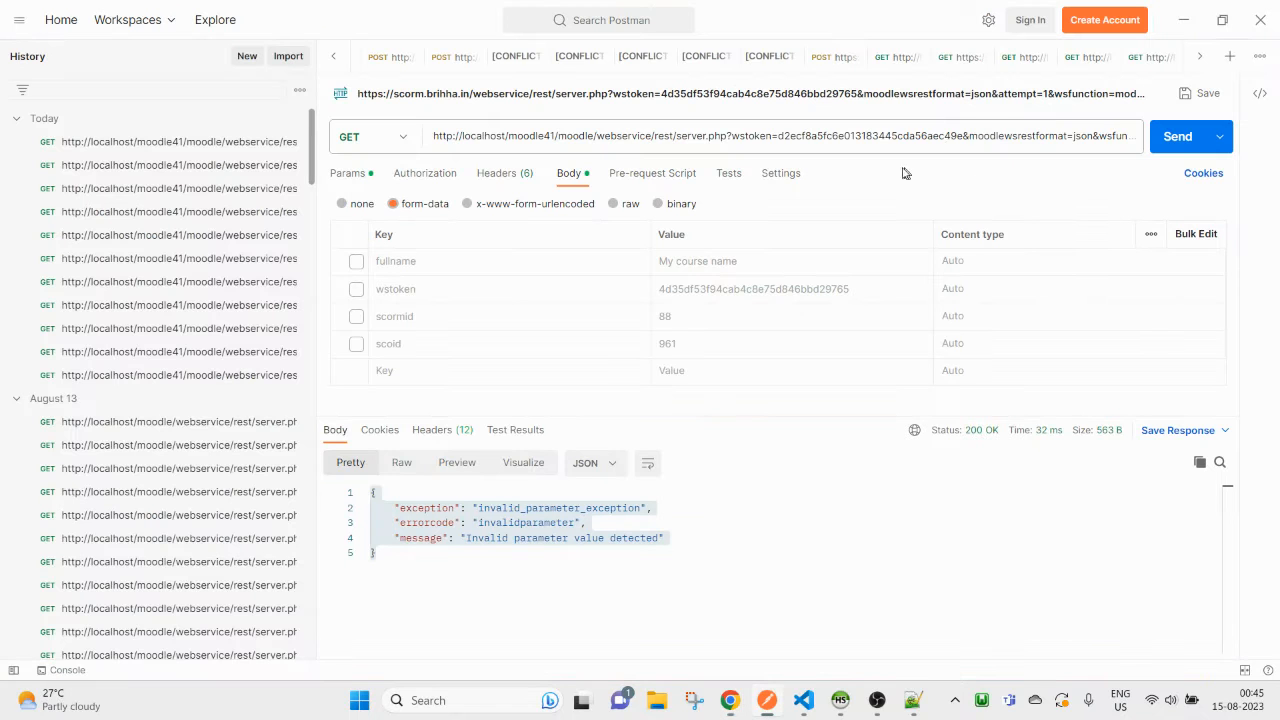
pyautogui.click(1010, 135)
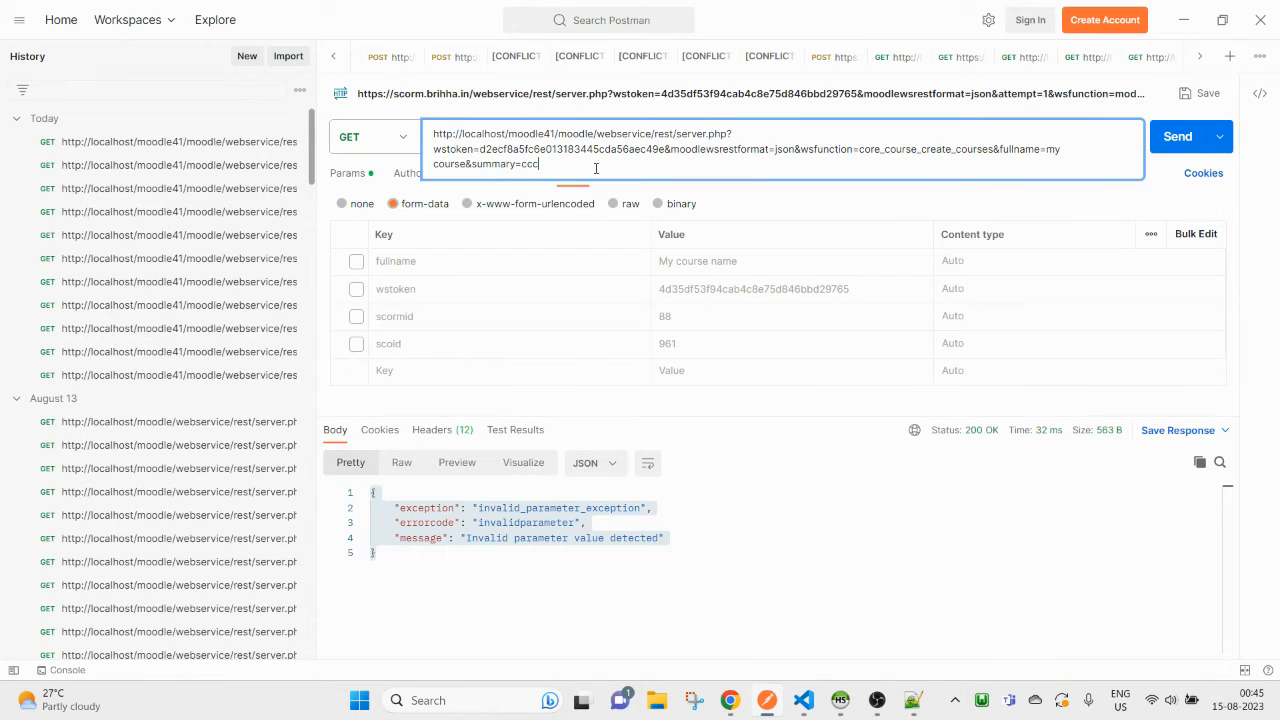
pyautogui.hotkey('ctrl', 'v')
pyautogui.write('=1')
pyautogui.click(1176, 136)
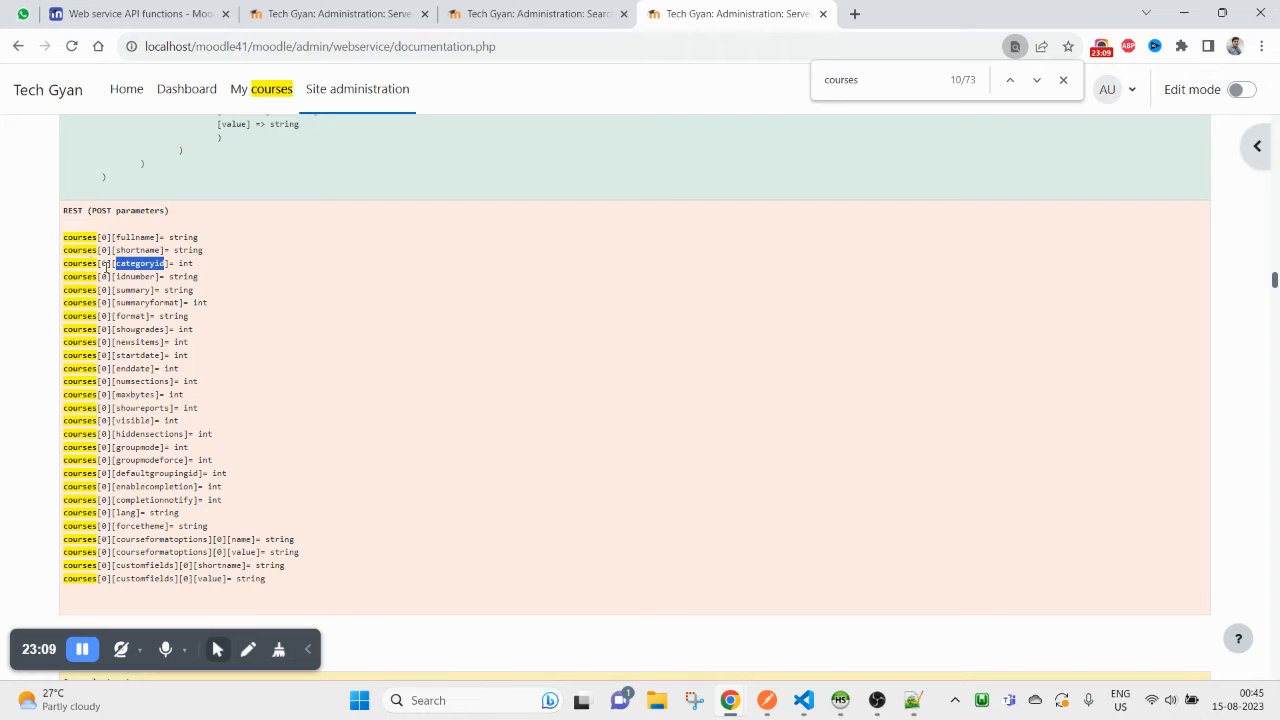
# - Replace the fullname parameter name in the Postman request URL with courses[0][fullname] from the documentation and send the request
pyautogui.moveTo(64, 237); pyautogui.dragTo(160, 238)
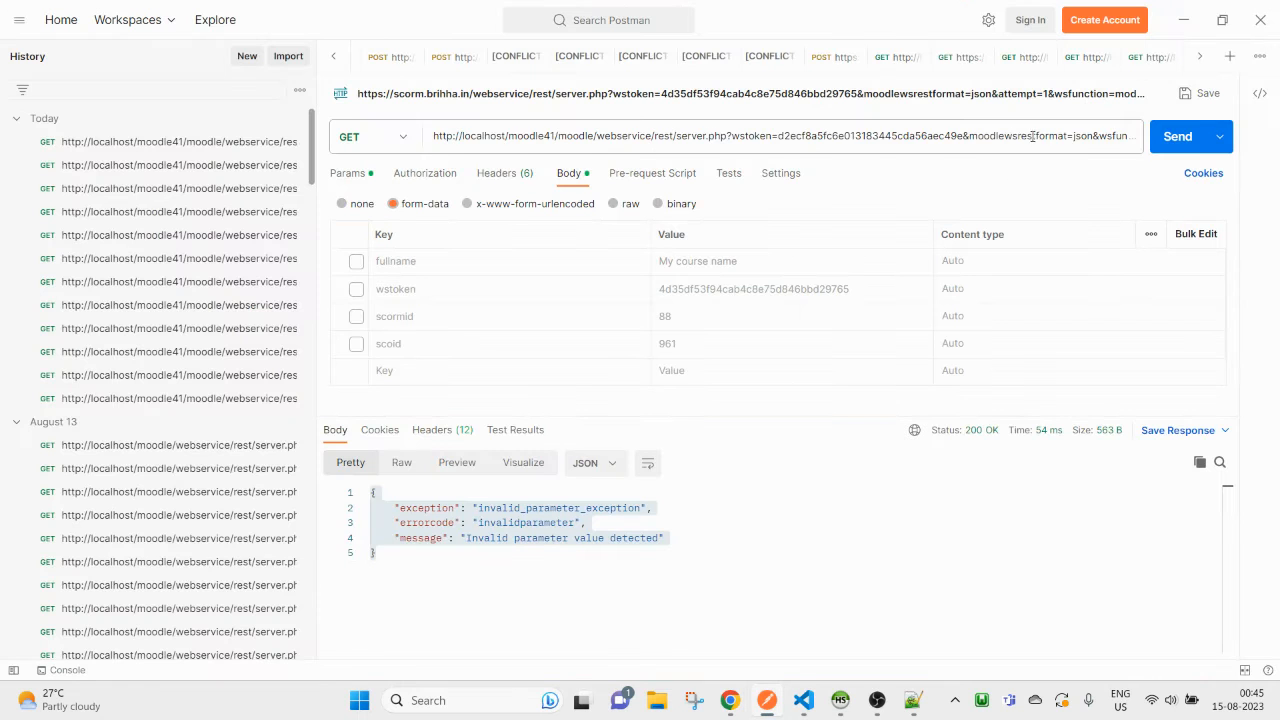
pyautogui.click(1032, 136)
pyautogui.doubleClick(1006, 149)
pyautogui.write('courses[0][fullname]')
pyautogui.click(1178, 137)
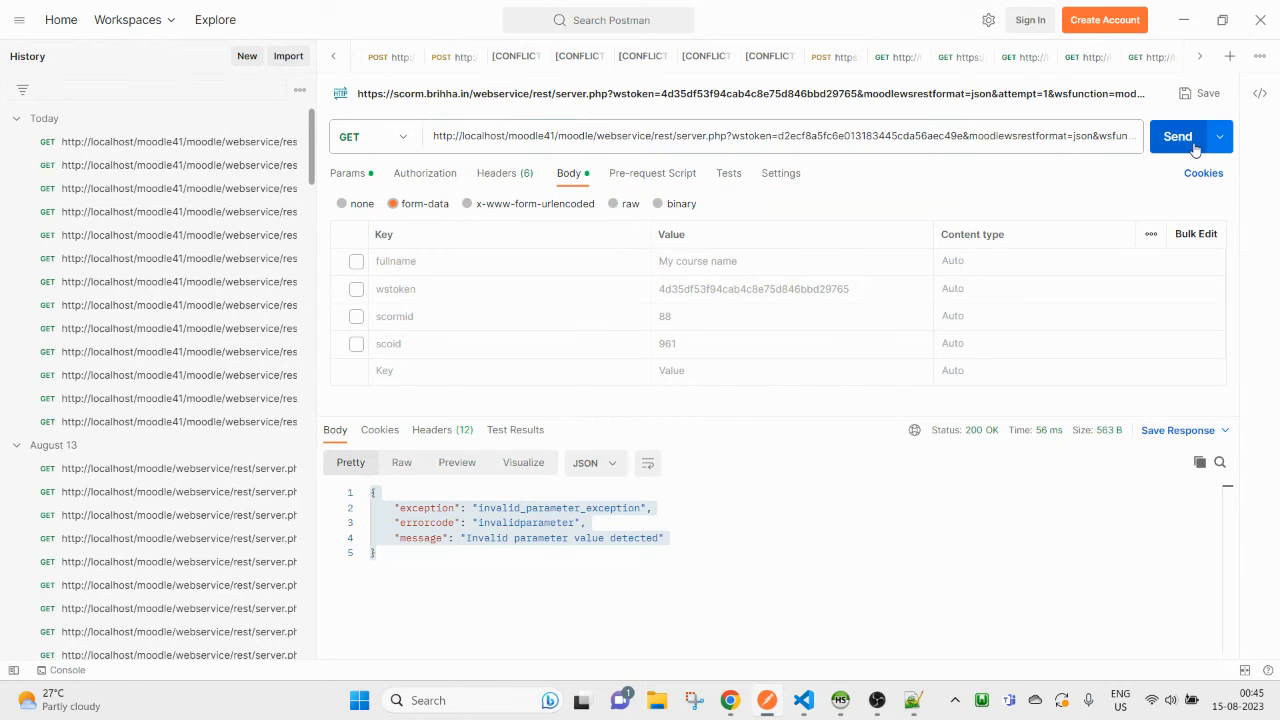
# - Replace the summary parameter name in the Postman request URL with courses[0][shortname] from the documentation and send the request
pyautogui.hotkey('alt', 'Tab')
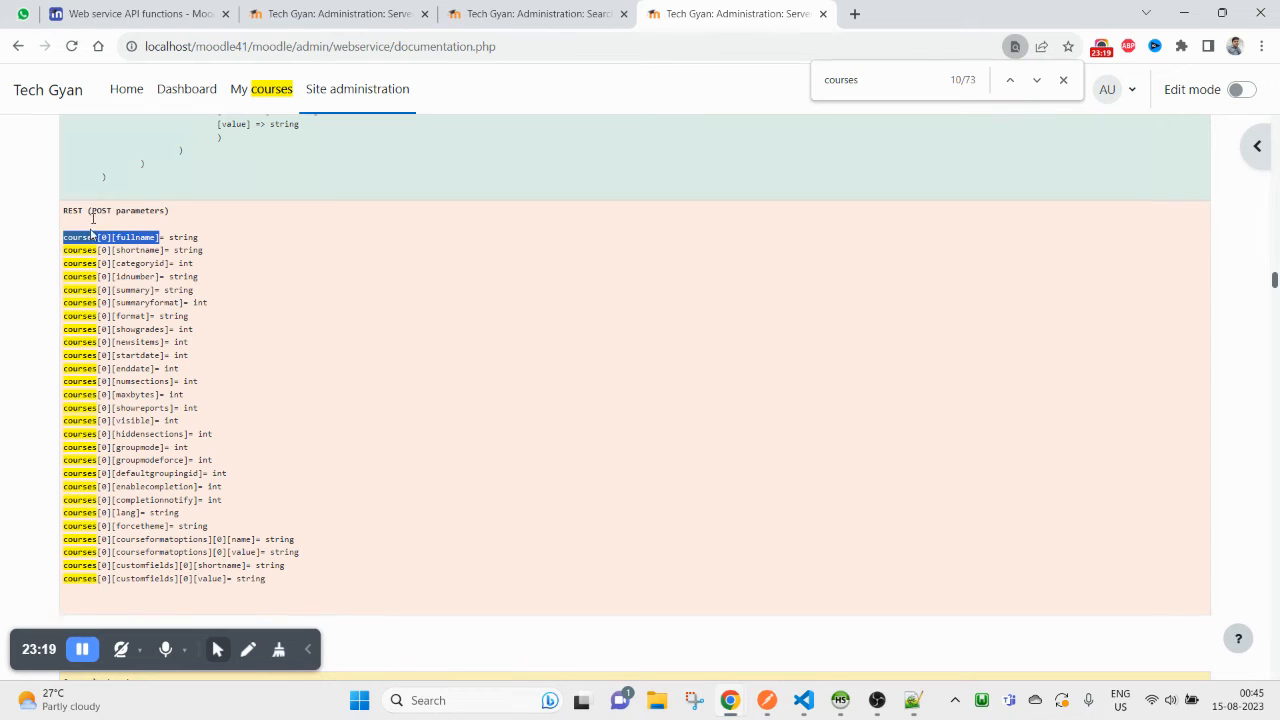
pyautogui.moveTo(63, 250); pyautogui.dragTo(160, 250)
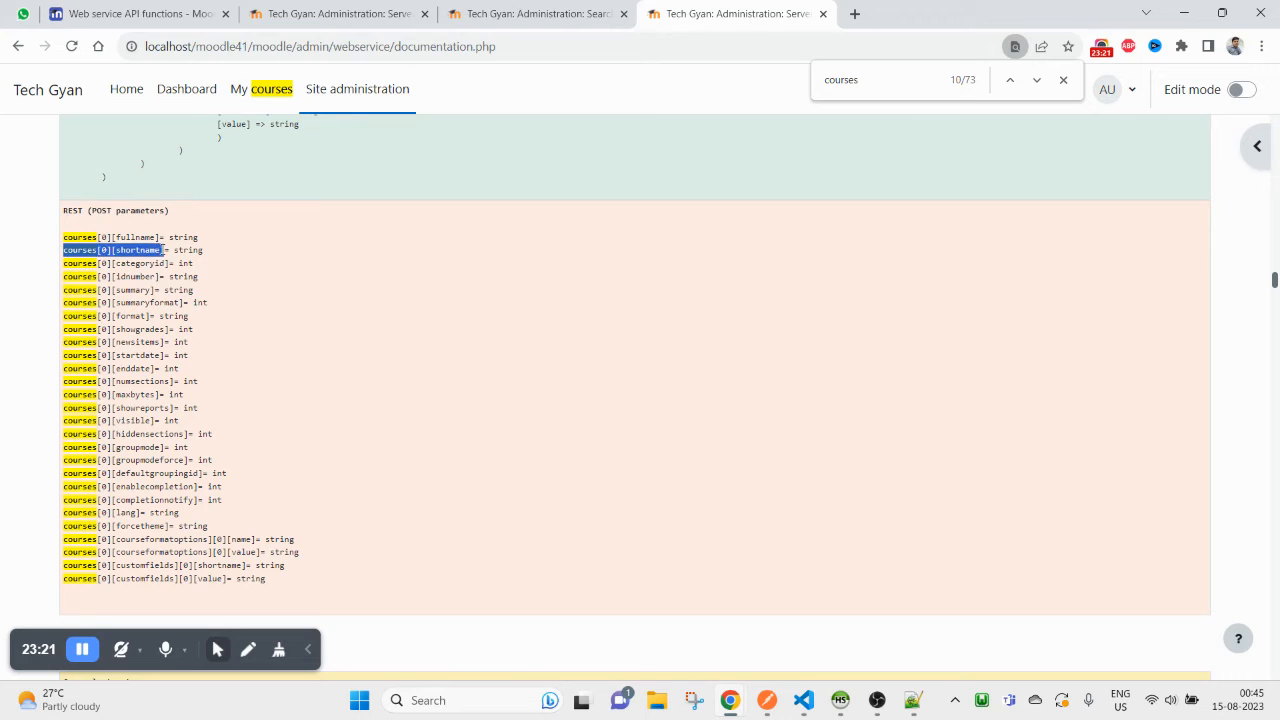
pyautogui.hotkey('alt', 'Tab')
pyautogui.doubleClick(454, 163)
pyautogui.click(505, 163)
pyautogui.doubleClick(505, 163)
pyautogui.write('courses[0][shortname]')
pyautogui.click(1160, 140)
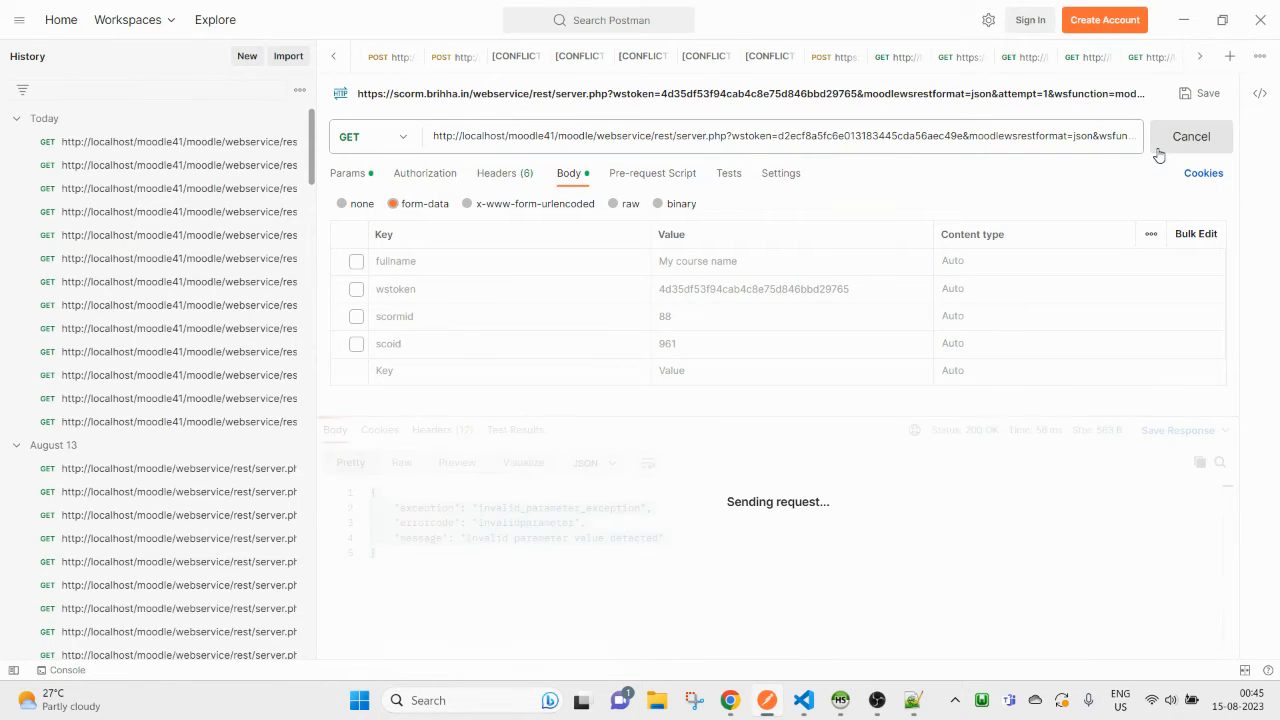
# - Replace the categoryid parameter name in the Postman request URL with courses[0][categoryid] from the Chrome documentation and send the request
pyautogui.hotkey('alt', 'Tab')
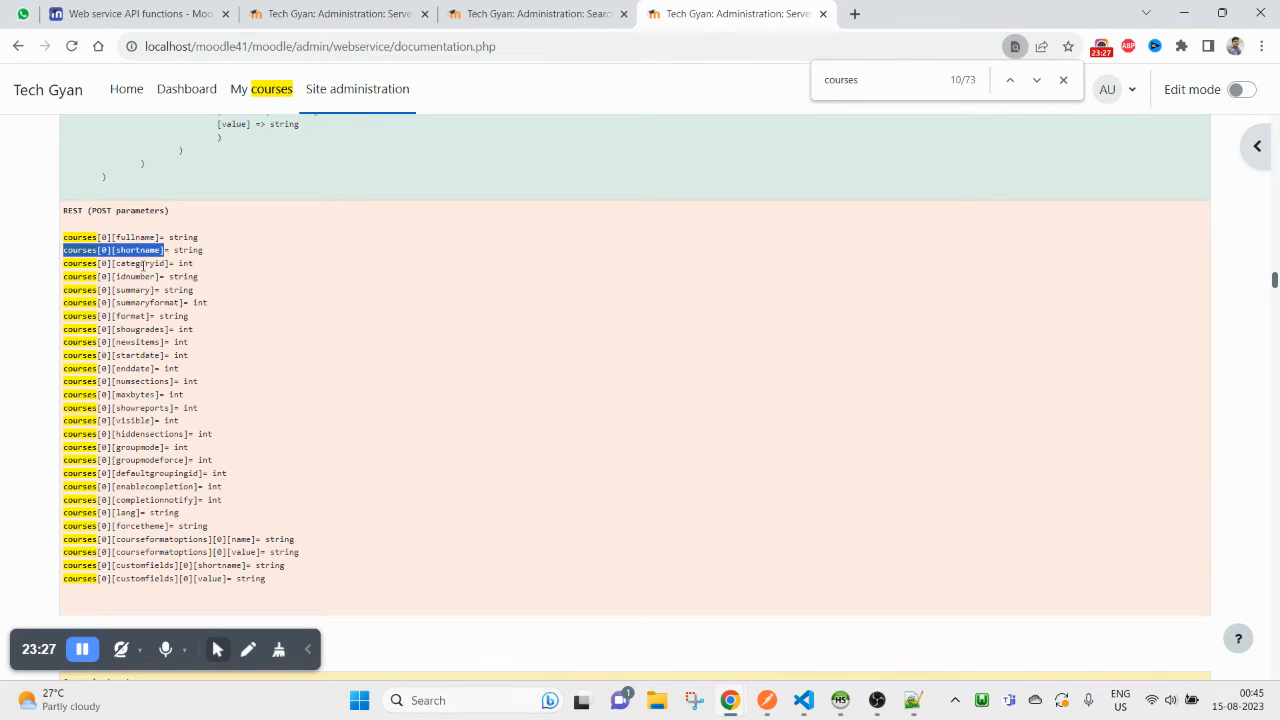
pyautogui.doubleClick(142, 264)
pyautogui.click(121, 276)
pyautogui.moveTo(65, 263); pyautogui.dragTo(170, 263)
pyautogui.hotkey('ctrl', 'c')
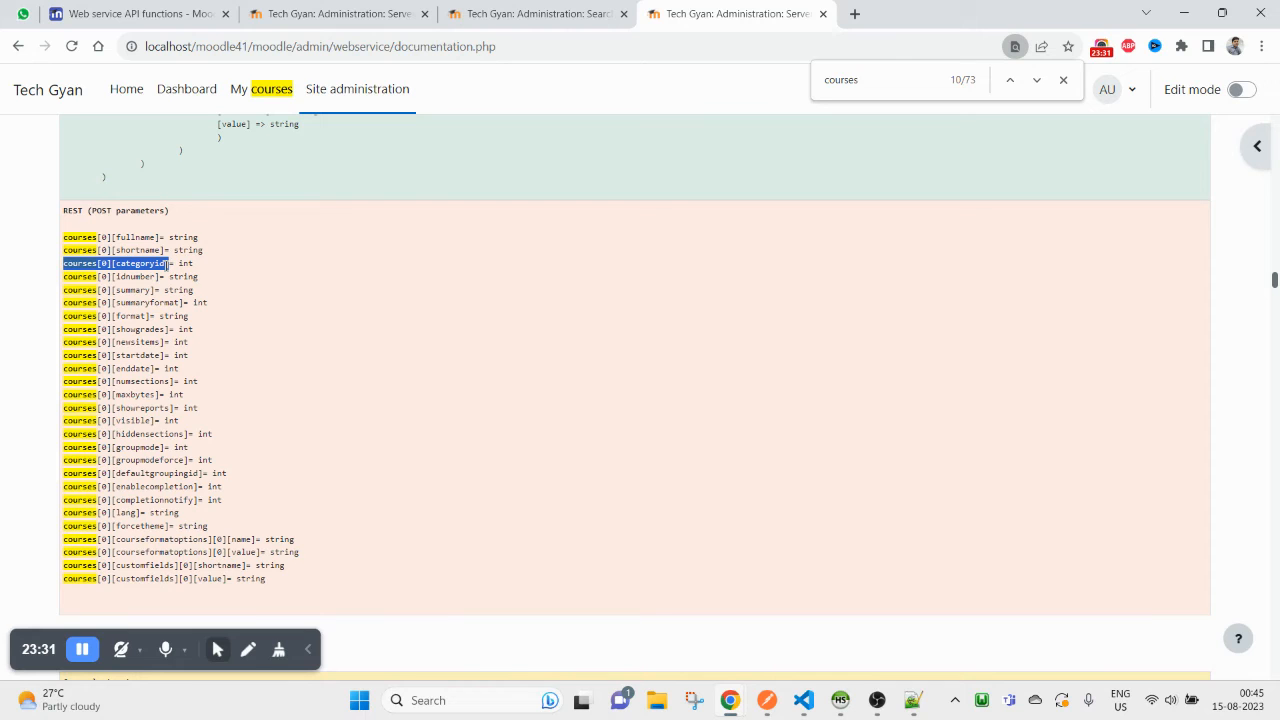
pyautogui.hotkey('alt', 'Tab')
pyautogui.click(648, 149)
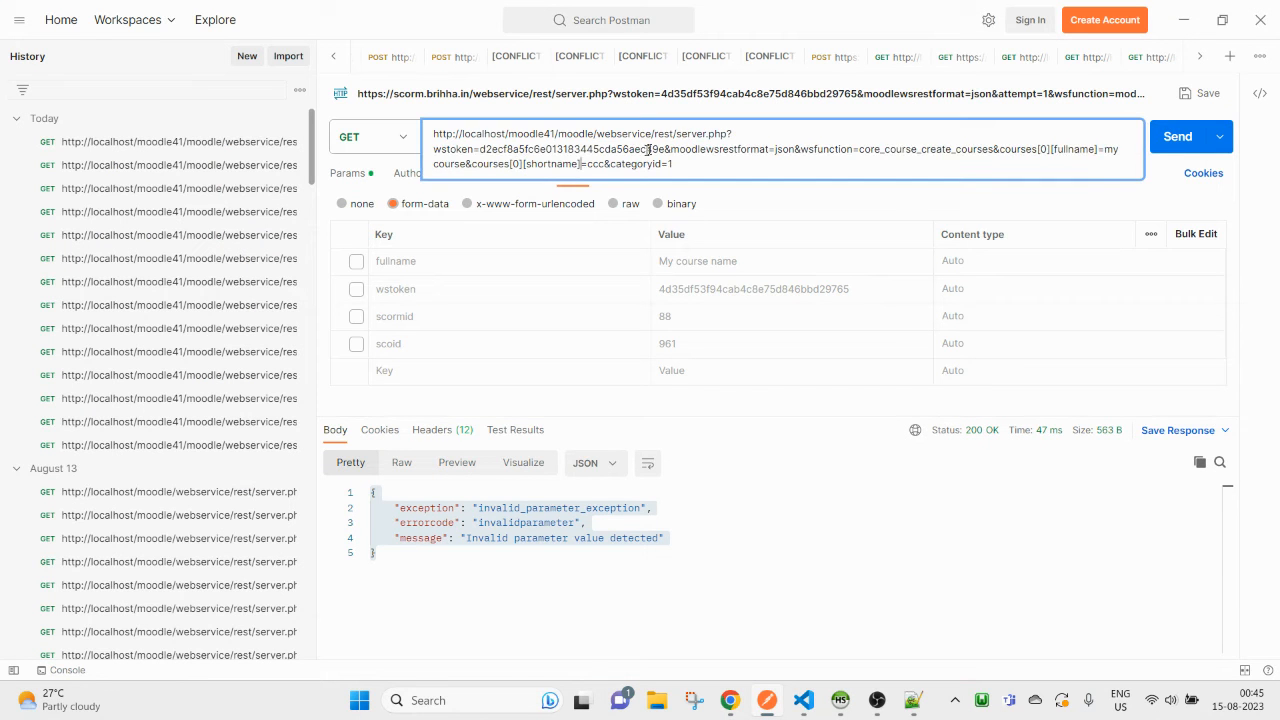
pyautogui.doubleClick(628, 162)
pyautogui.hotkey('ctrl', 'v')
pyautogui.press('Return')
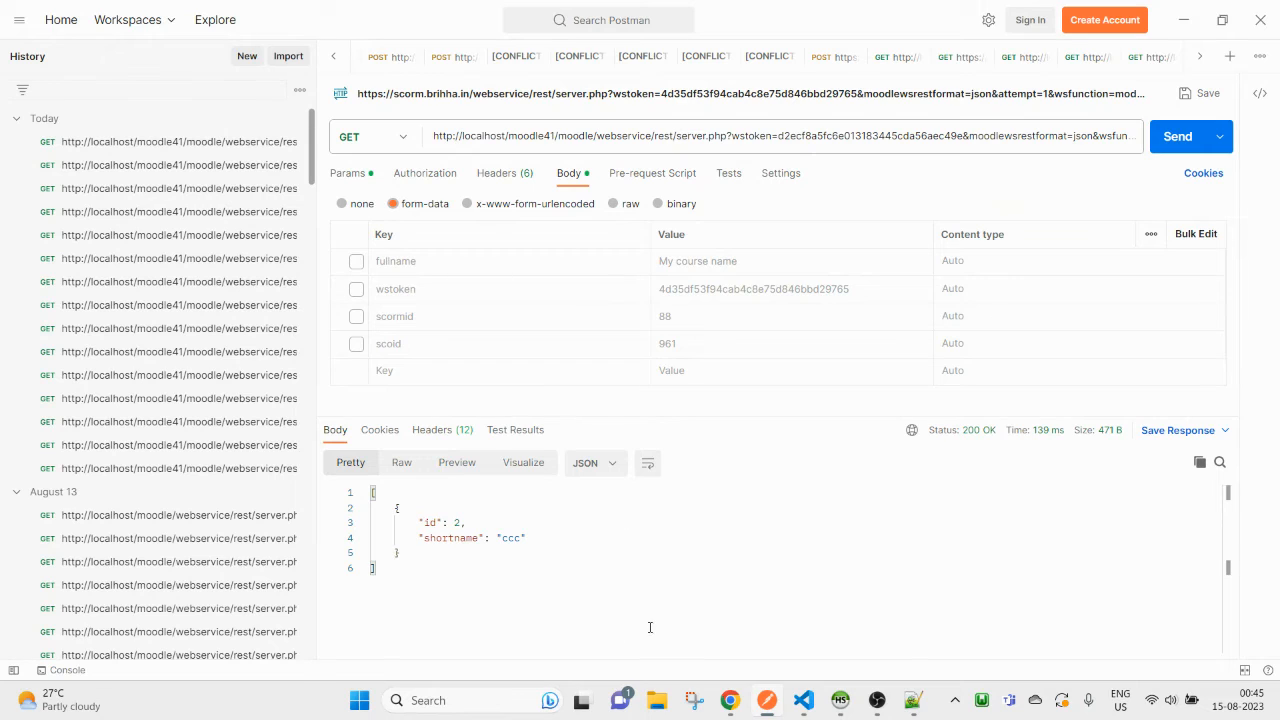
# - Review the JSON response and the fullname, shortname and categoryid parameters in the request URL
pyautogui.click(649, 627)
pyautogui.hotkey('ctrl', 'a')
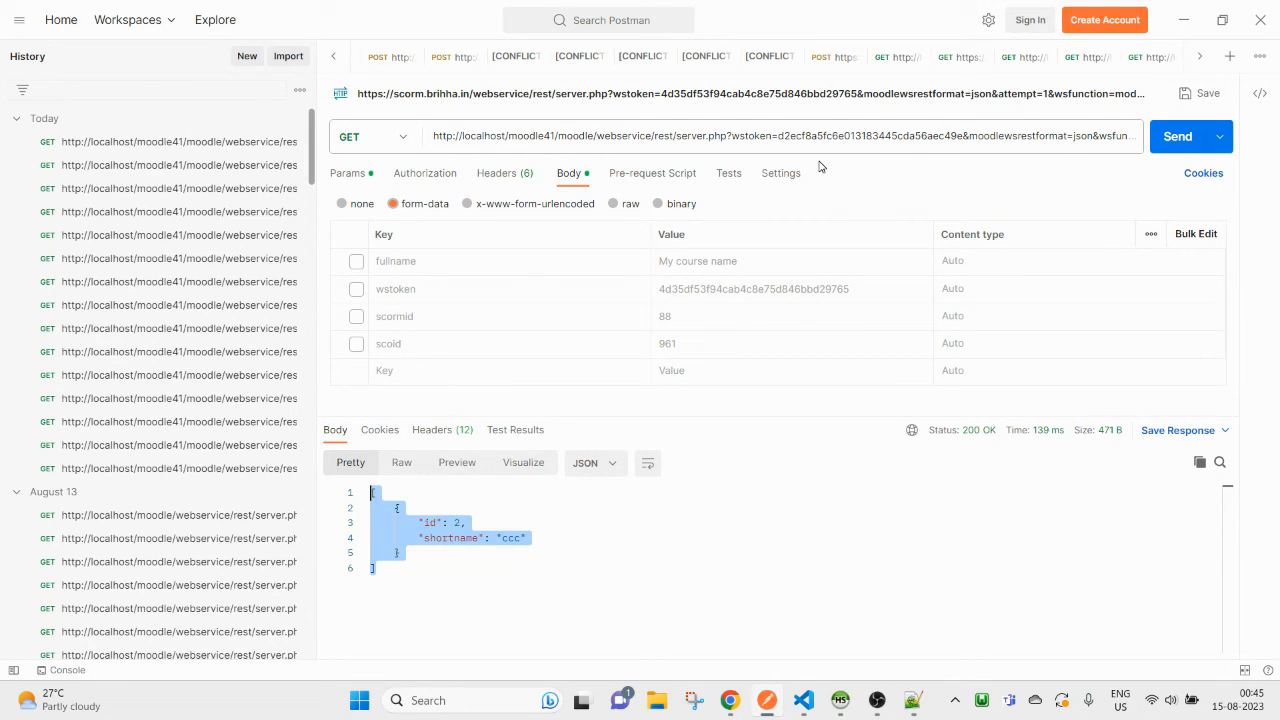
pyautogui.click(788, 149)
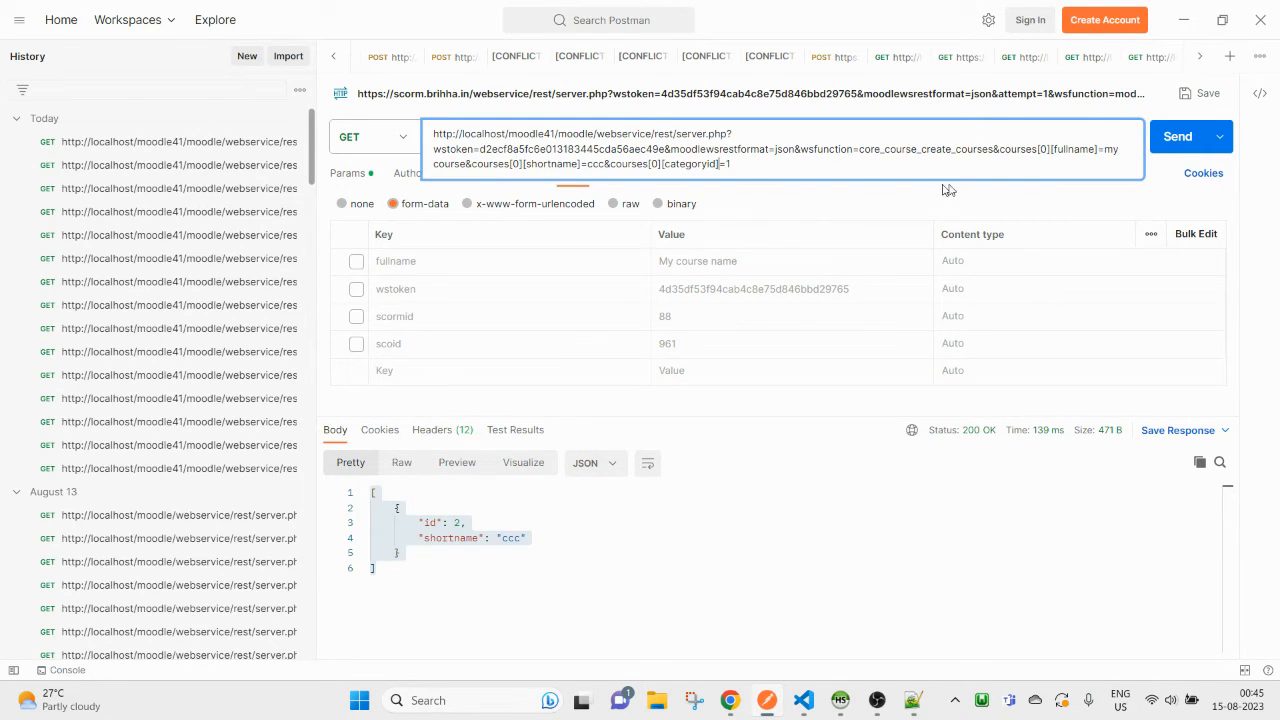
pyautogui.doubleClick(1088, 150)
pyautogui.doubleClick(546, 164)
pyautogui.doubleClick(690, 164)
pyautogui.moveTo(563, 600); pyautogui.dragTo(317, 444)
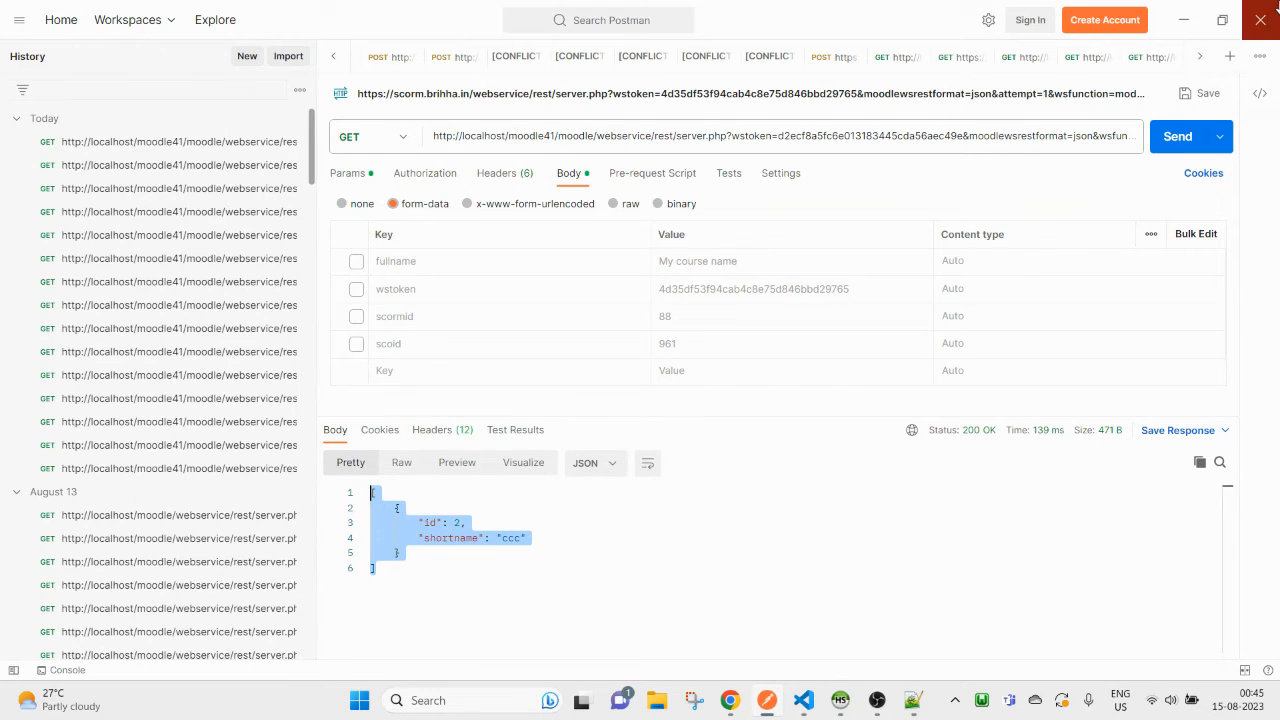
# - Switch to Moodle in Chrome, open the My courses page and dismiss the tour overlay
pyautogui.moveTo(728, 702)
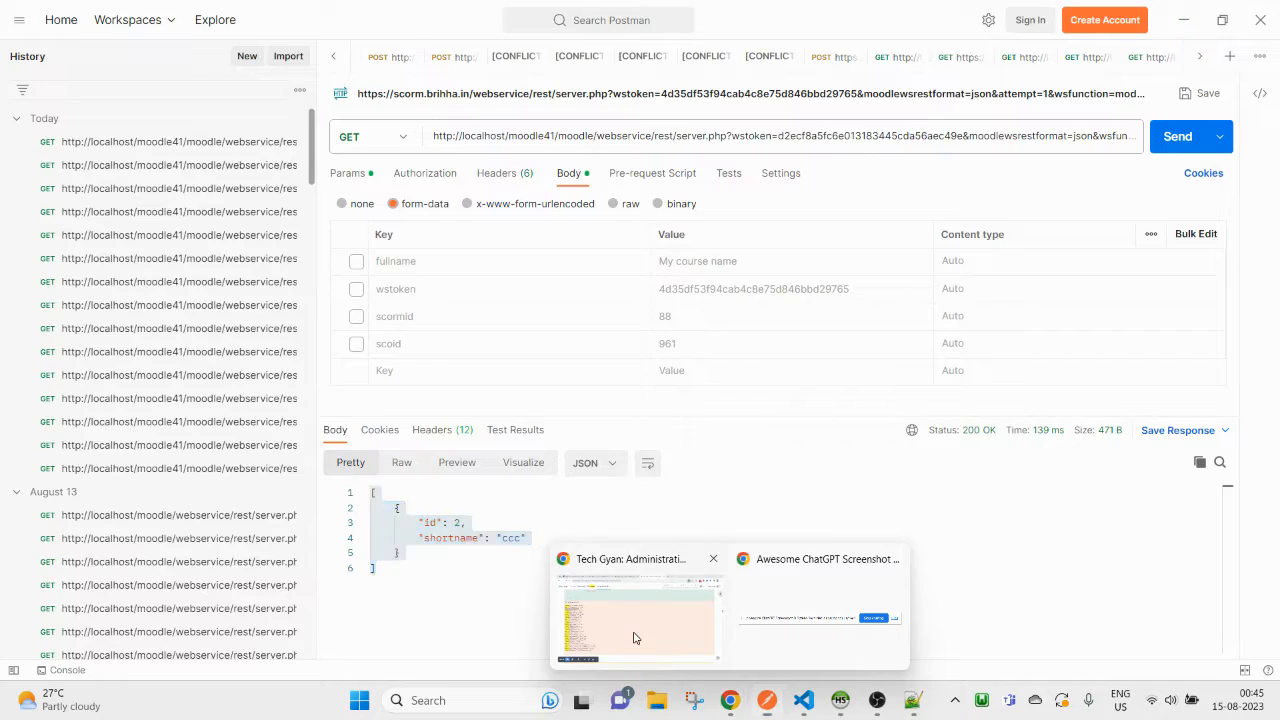
pyautogui.click(640, 620)
pyautogui.click(528, 6)
pyautogui.scroll(5, 478, 273)
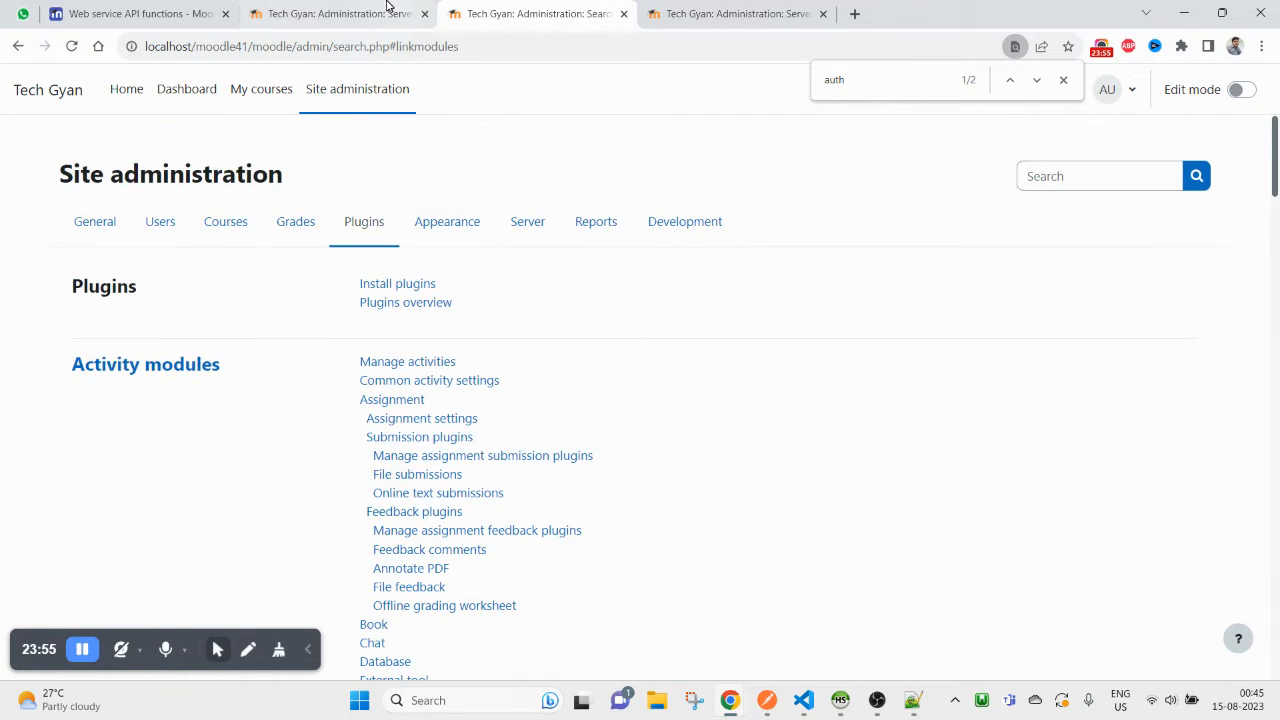
pyautogui.click(386, 8)
pyautogui.click(355, 95)
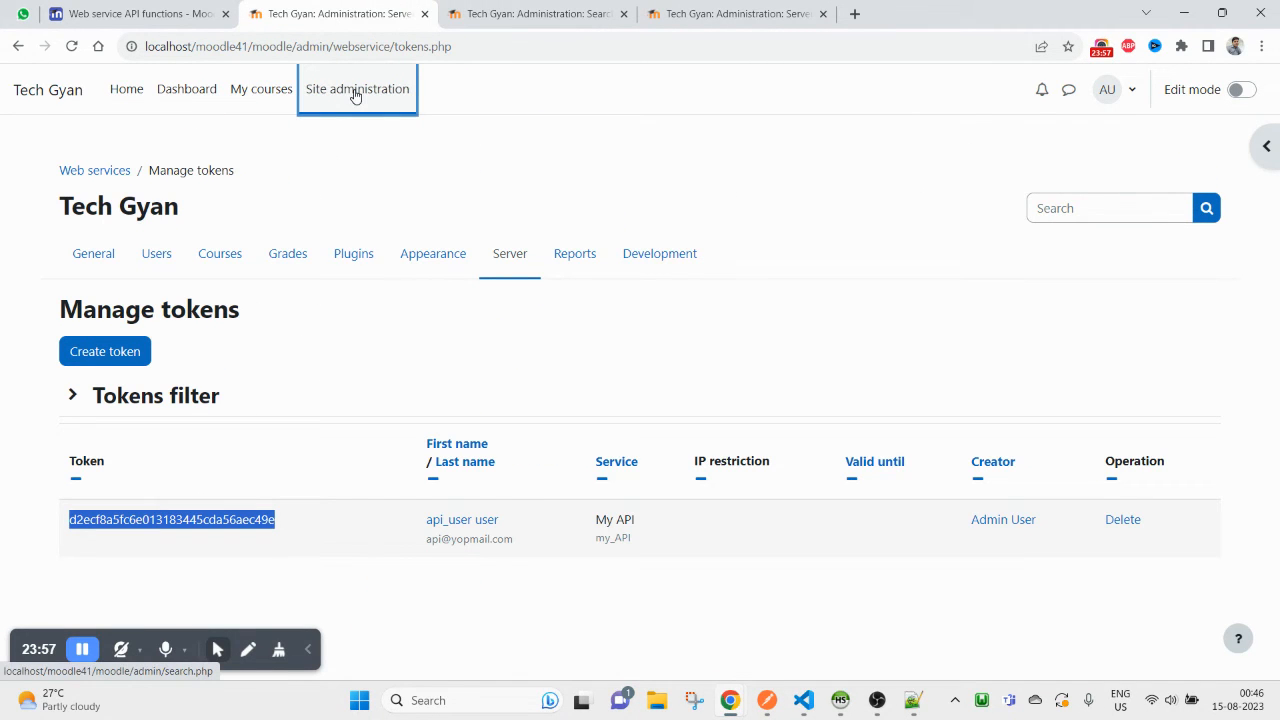
pyautogui.click(277, 105)
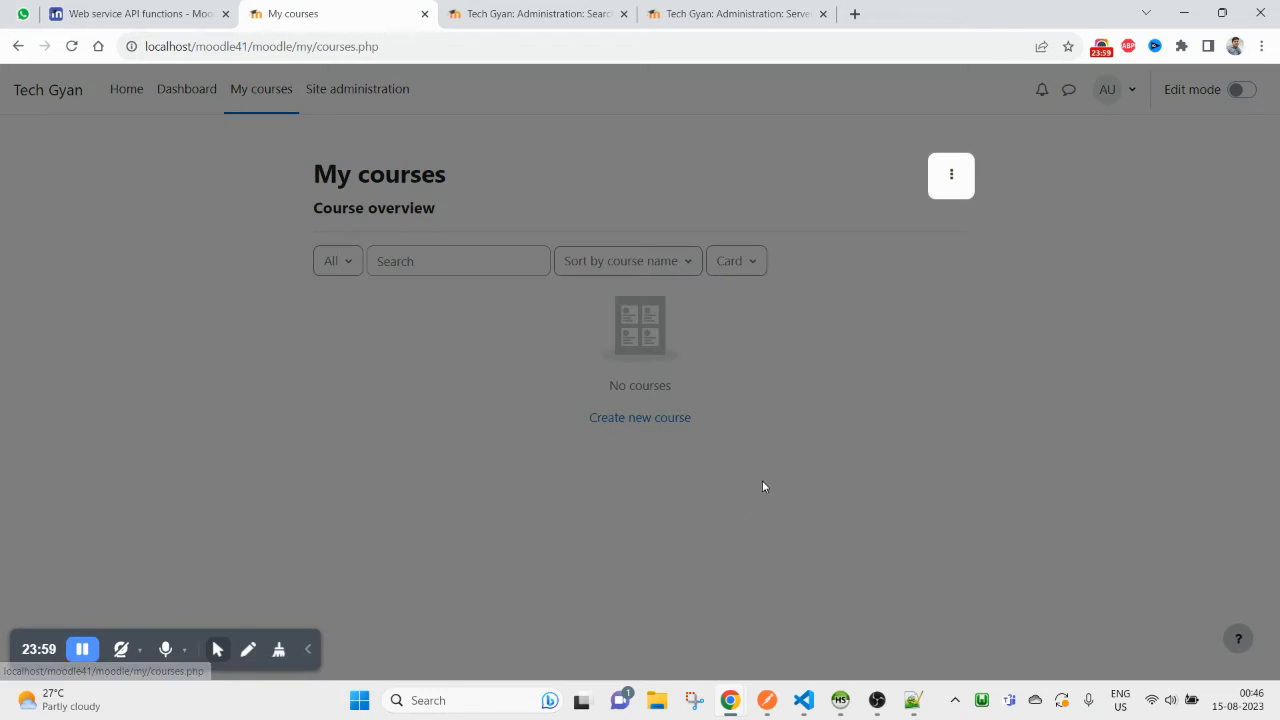
pyautogui.click(958, 528)
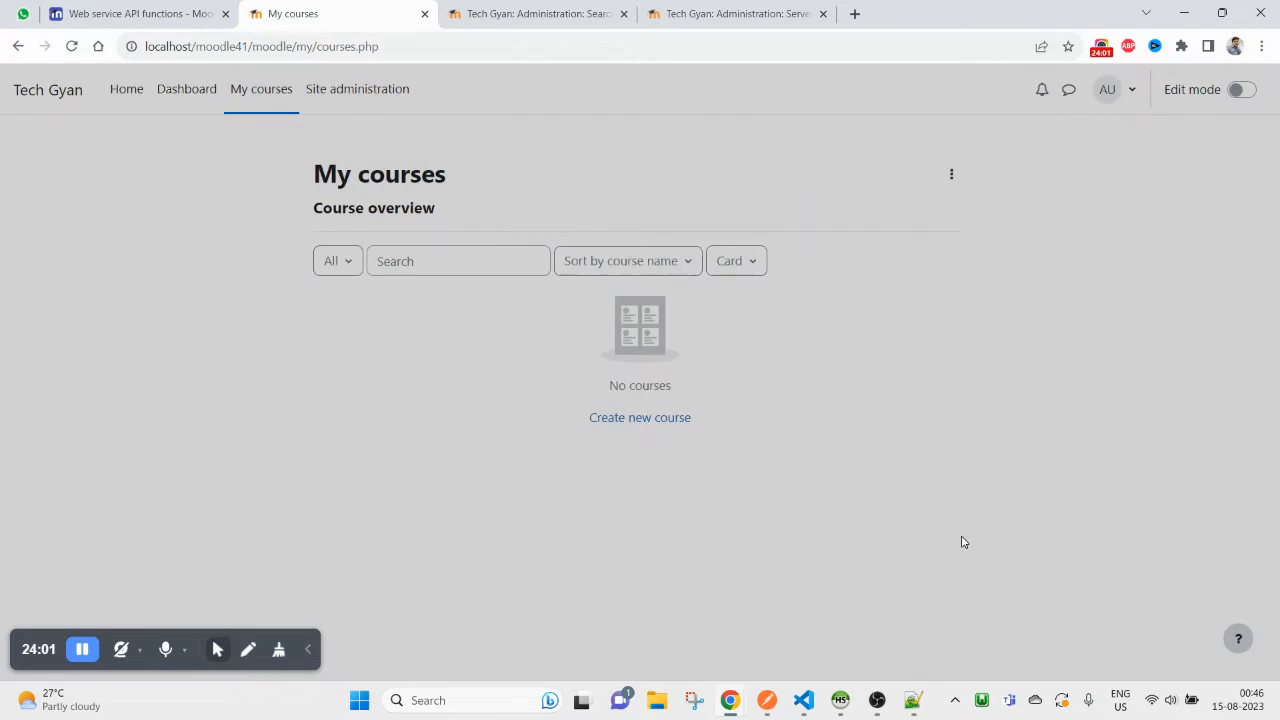
# - Open the course and category management page from Site administration and view the details of my course
pyautogui.click(334, 102)
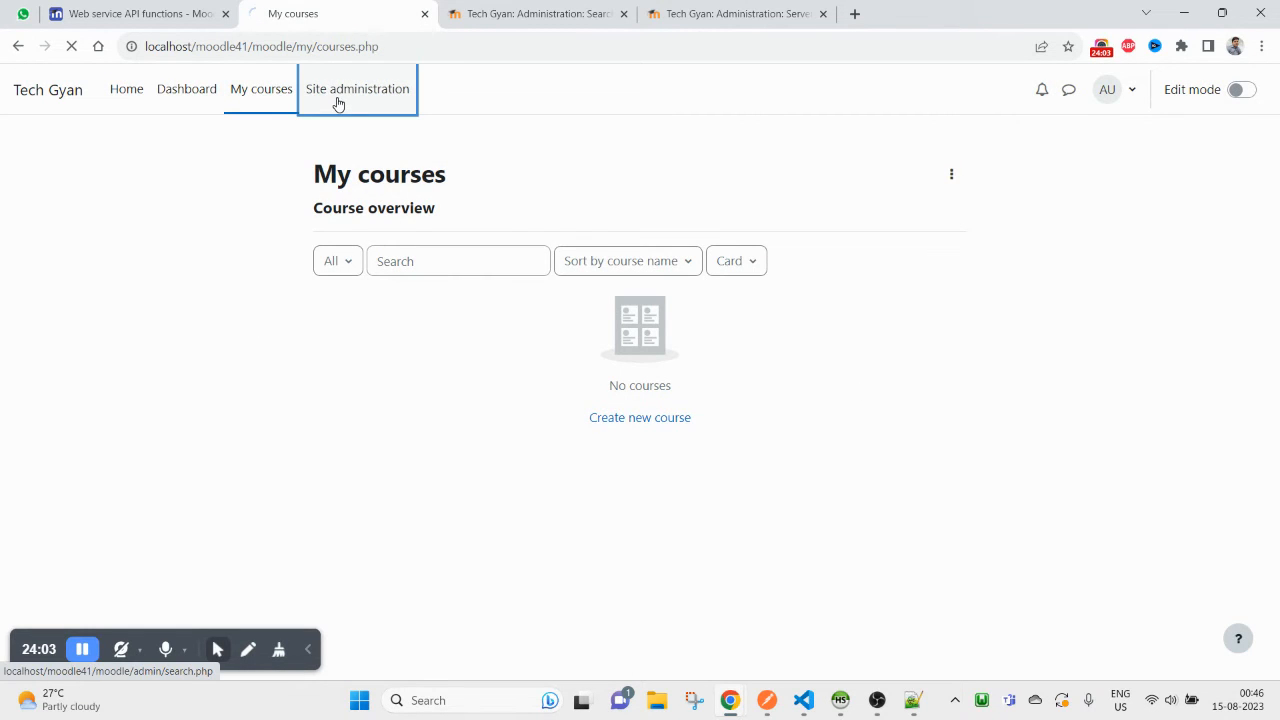
pyautogui.click(232, 228)
pyautogui.click(395, 283)
pyautogui.scroll(-2, 832, 403)
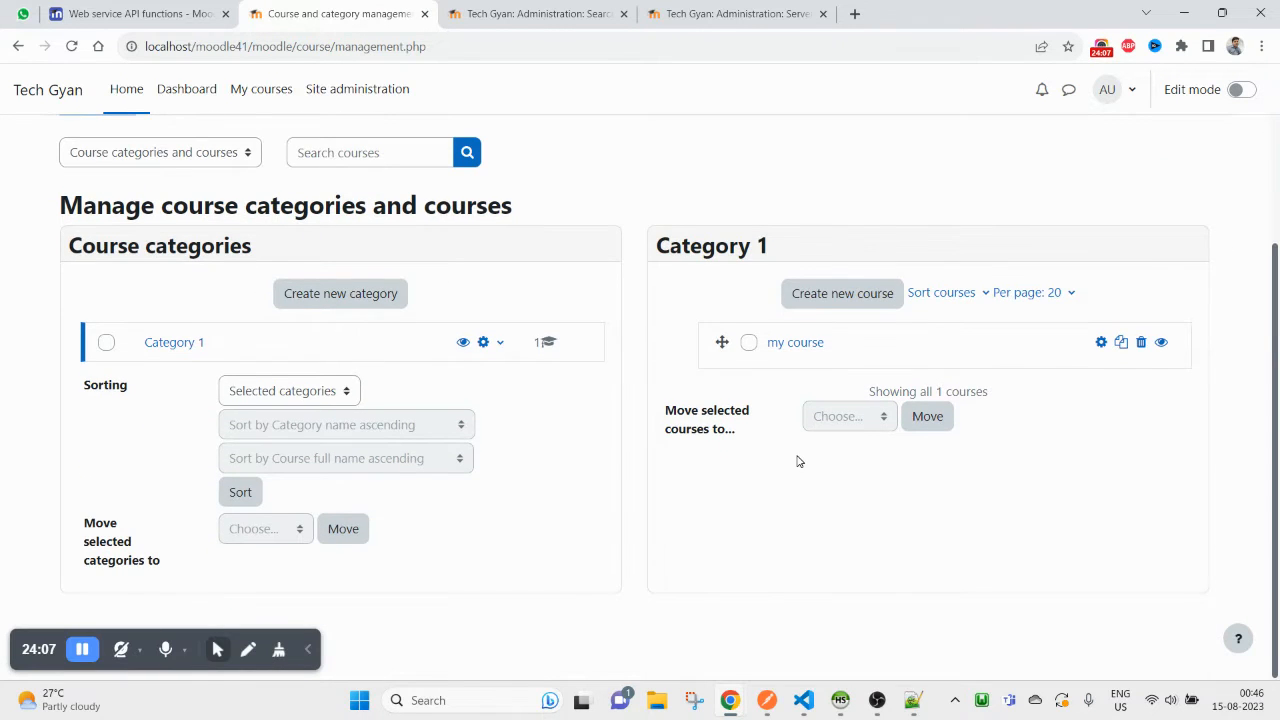
pyautogui.moveTo(822, 350); pyautogui.dragTo(771, 349)
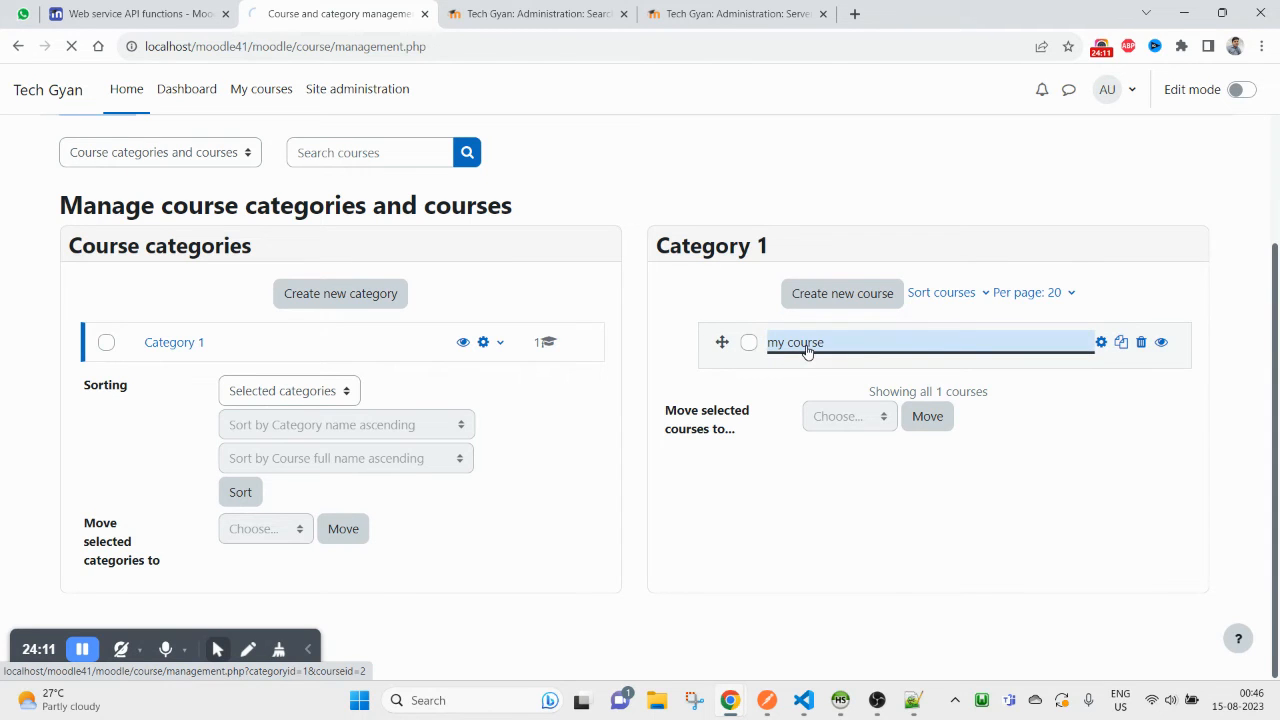
pyautogui.click(808, 343)
pyautogui.scroll(-5, 808, 351)
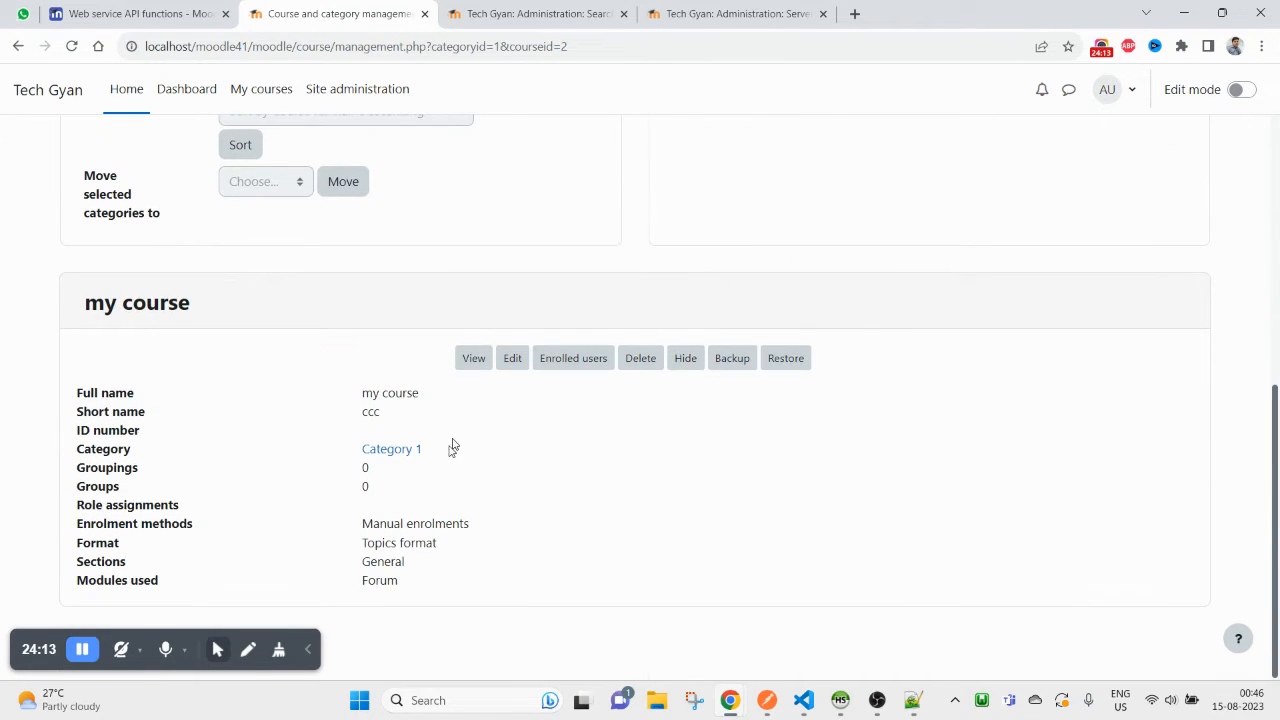
# - Switch to Postman, change the fullname to my course 2 and the shortname to ccc1, send the request and select the response
pyautogui.hotkey('alt', 'Tab')
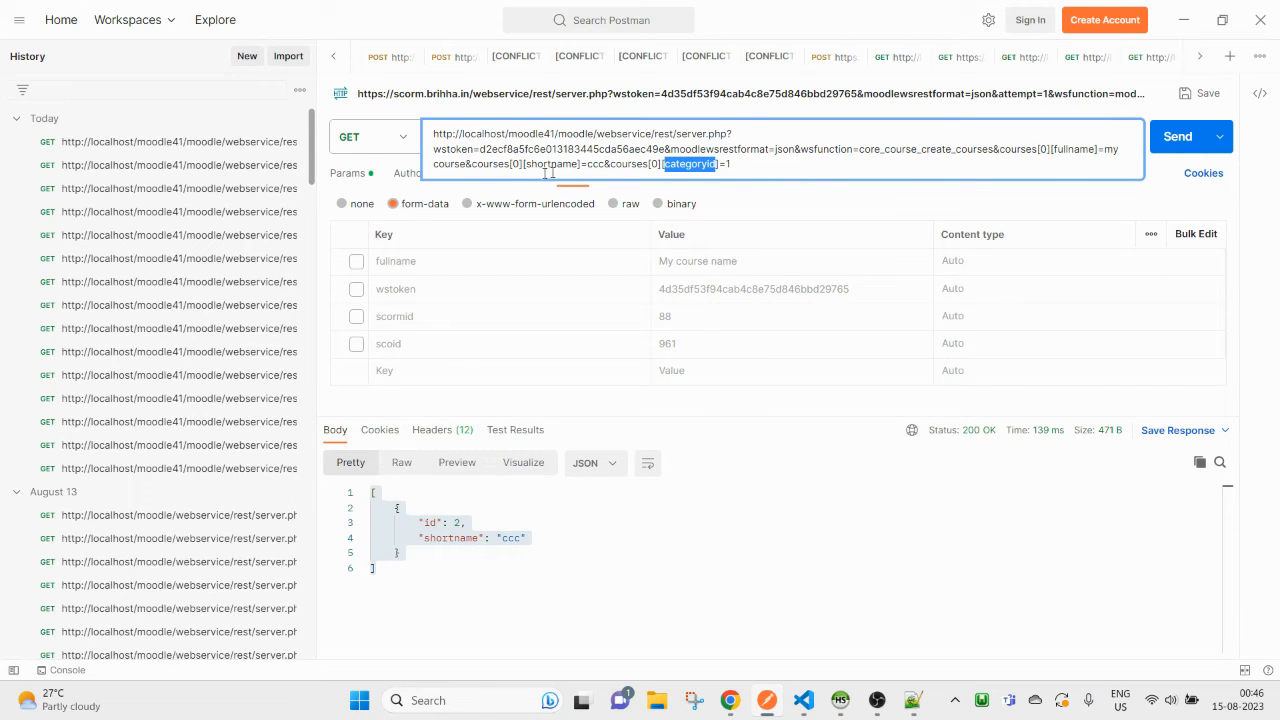
pyautogui.click(464, 164)
pyautogui.write('2')
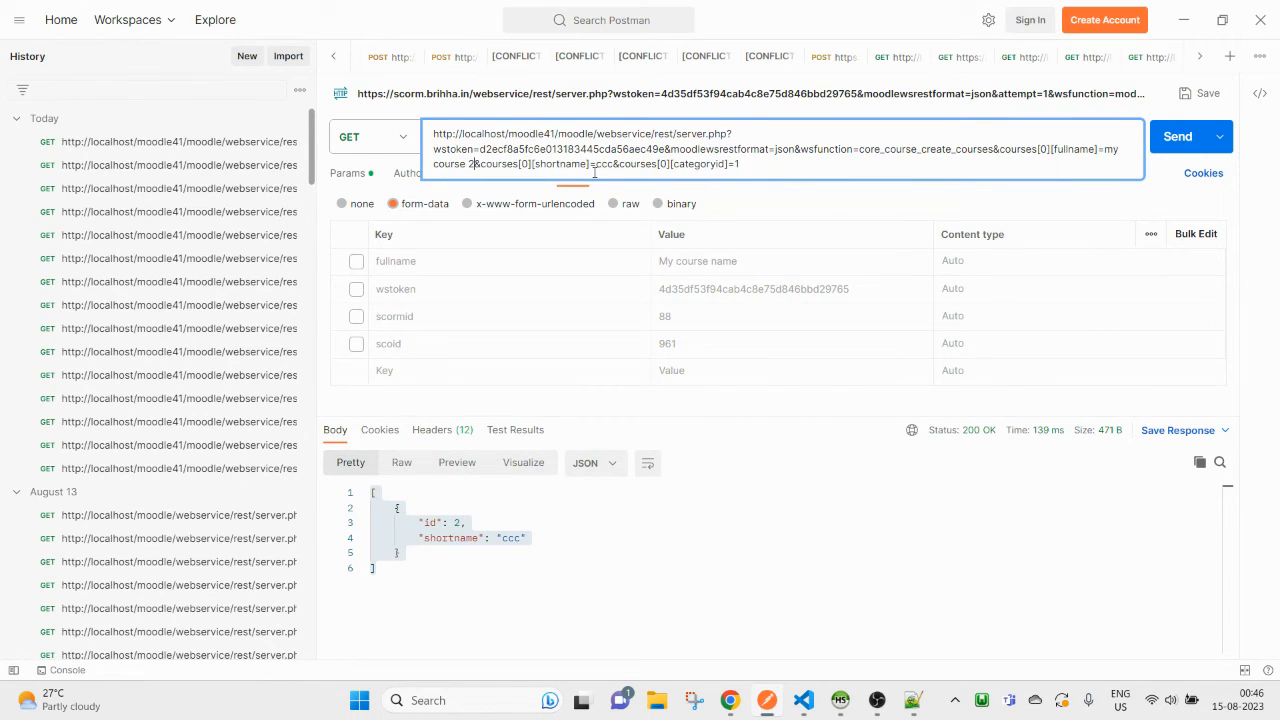
pyautogui.click(616, 164)
pyautogui.write('1')
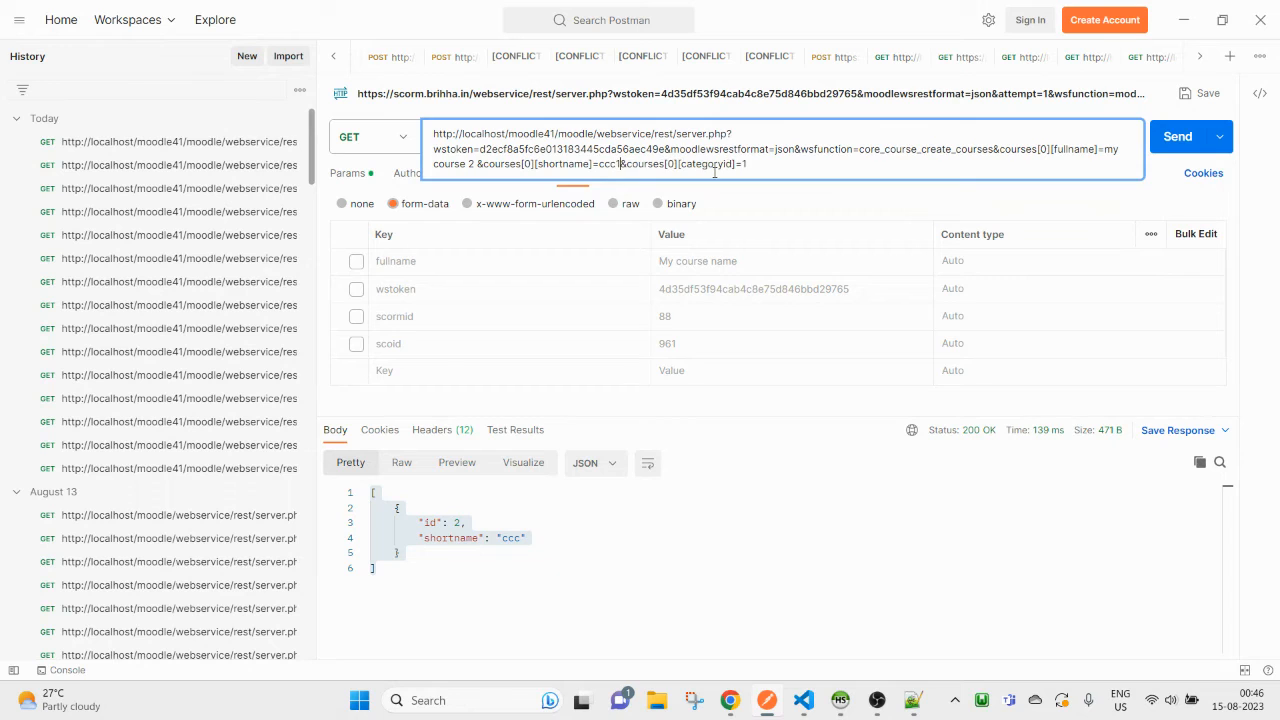
pyautogui.click(1175, 136)
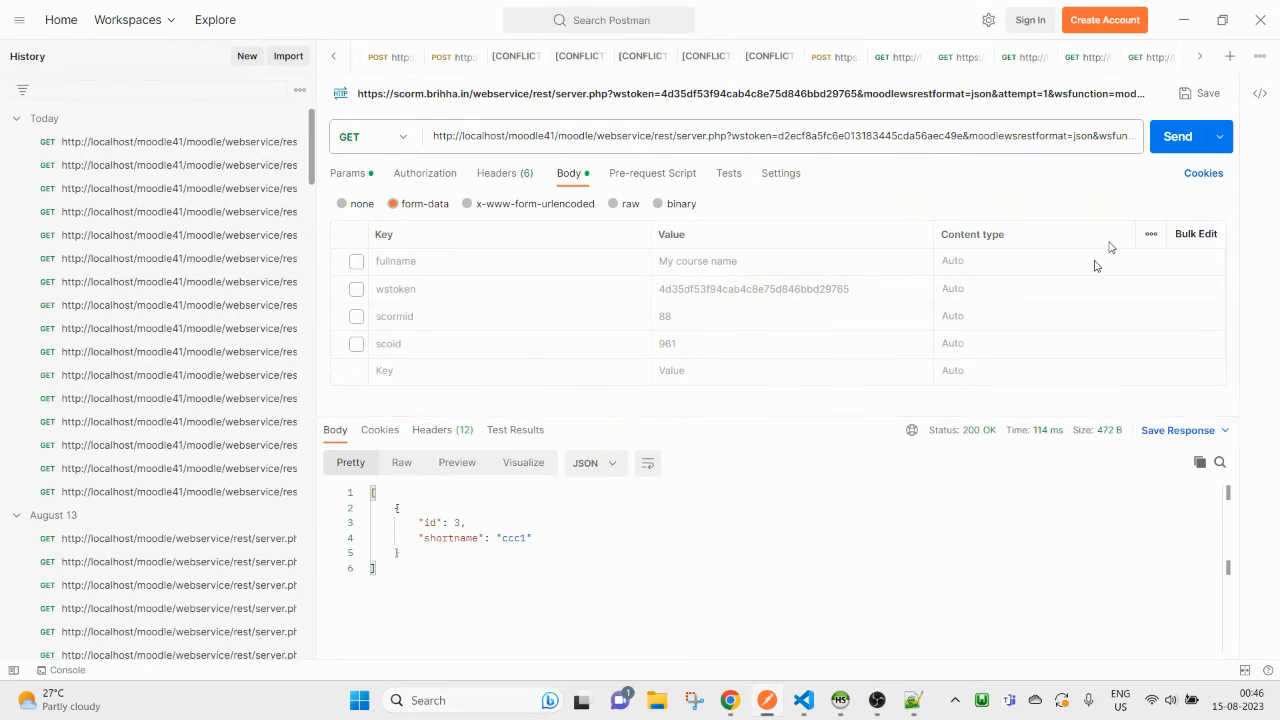
pyautogui.click(564, 537)
pyautogui.hotkey('ctrl', 'a')
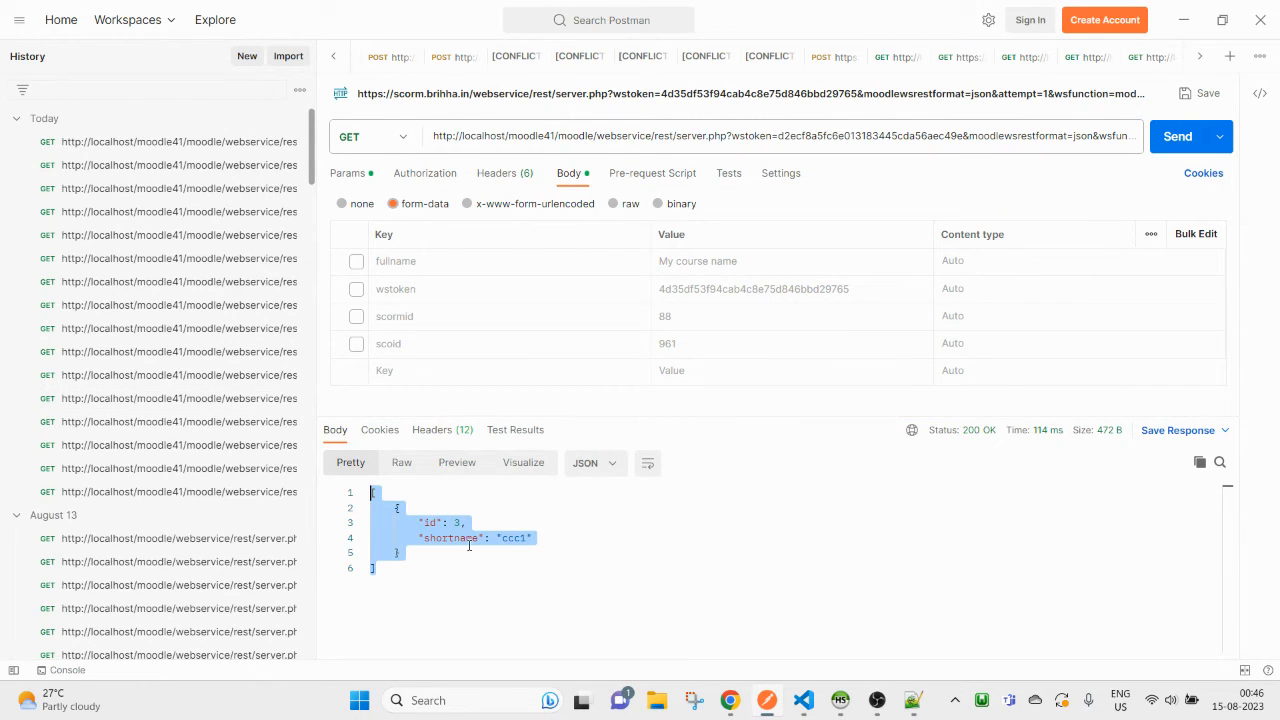
# - Switch to Chrome, reload the course management page and check Category 1 for my course 2
pyautogui.hotkey('alt', 'Tab')
pyautogui.scroll(10, 437, 257)
pyautogui.rightClick(666, 171)
pyautogui.click(710, 219)
pyautogui.moveTo(854, 510); pyautogui.dragTo(788, 514)
pyautogui.scroll(-1, 794, 490)
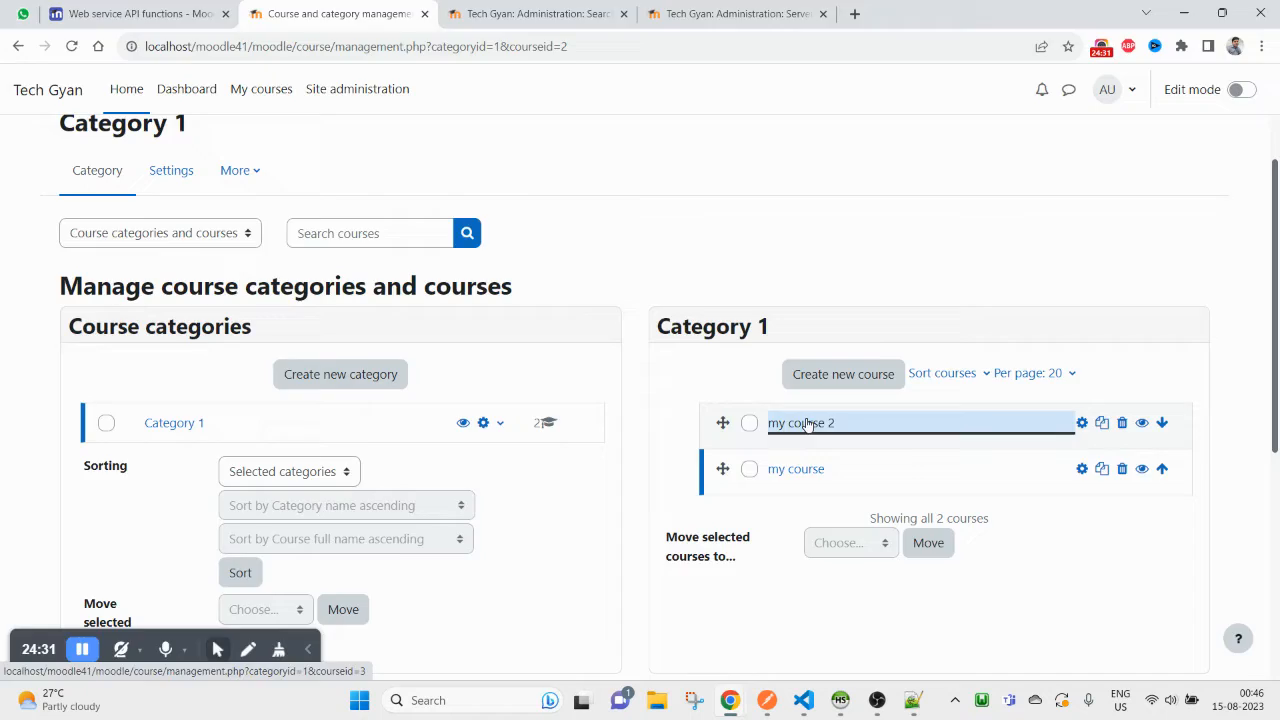
# - Switch to Postman, resend the request with the unchanged shortname ccc1 and examine the response
pyautogui.hotkey('alt', 'Tab')
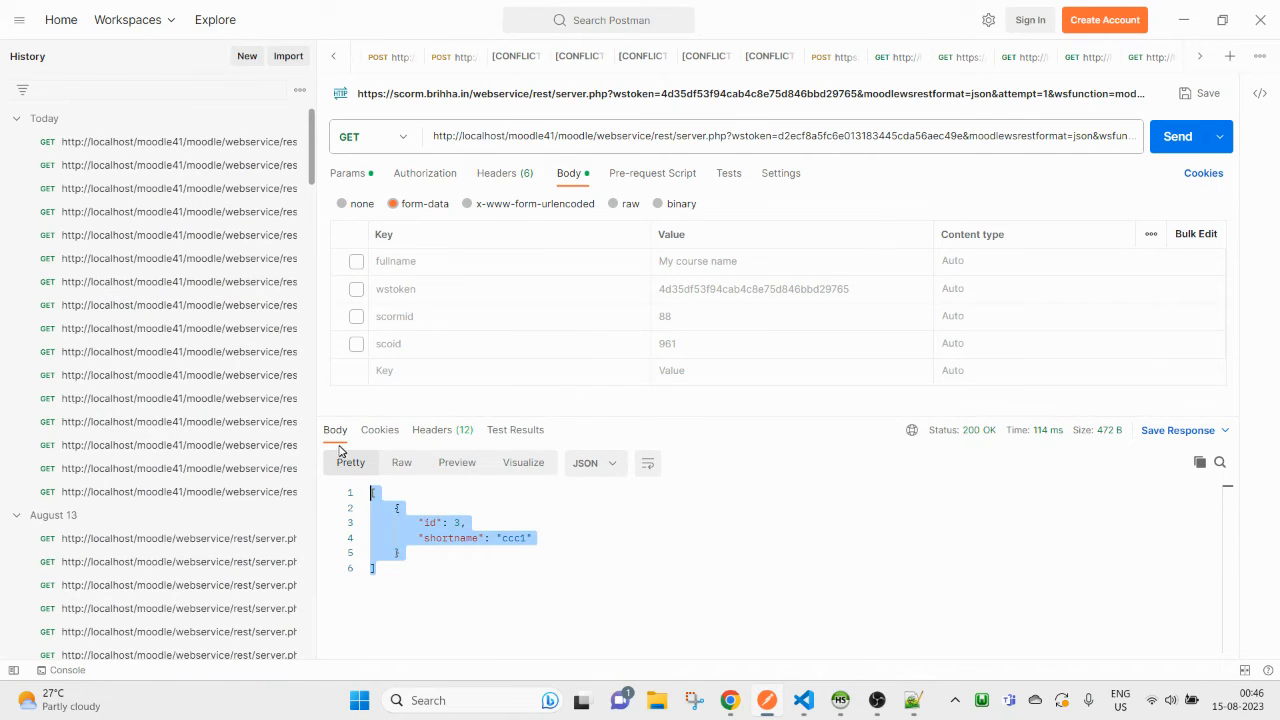
pyautogui.click(1177, 136)
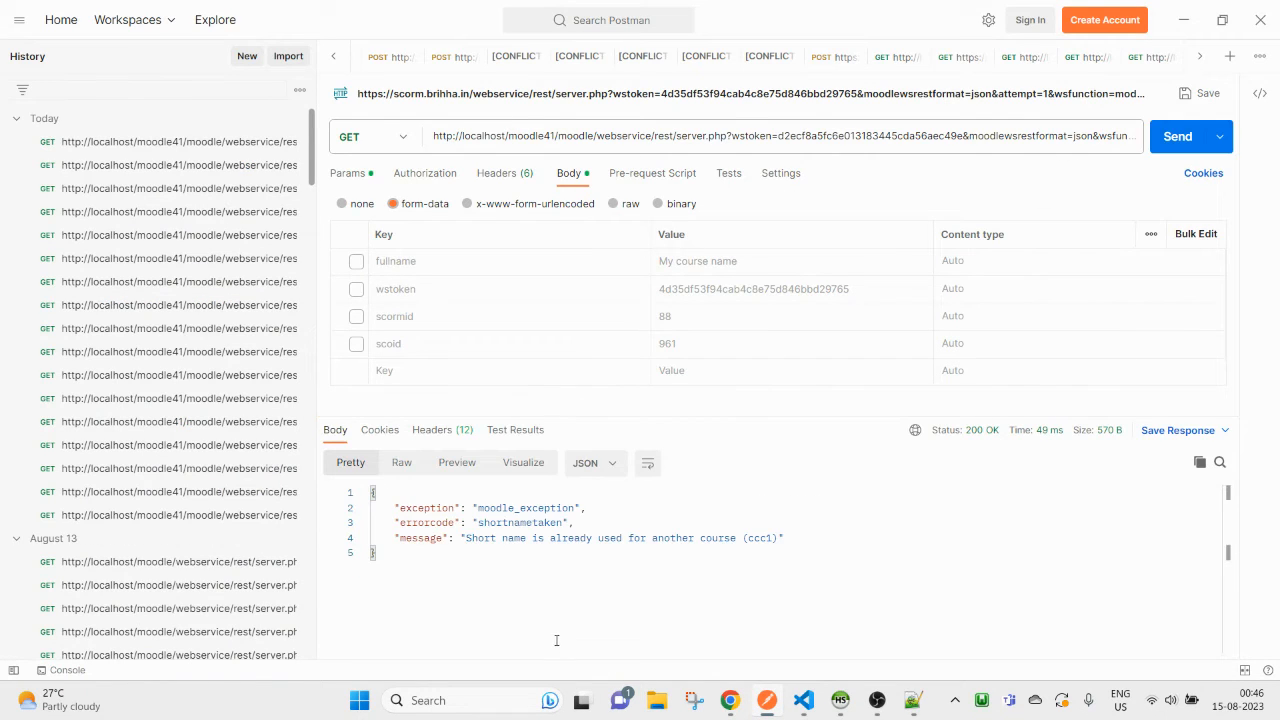
pyautogui.moveTo(558, 642); pyautogui.dragTo(294, 400)
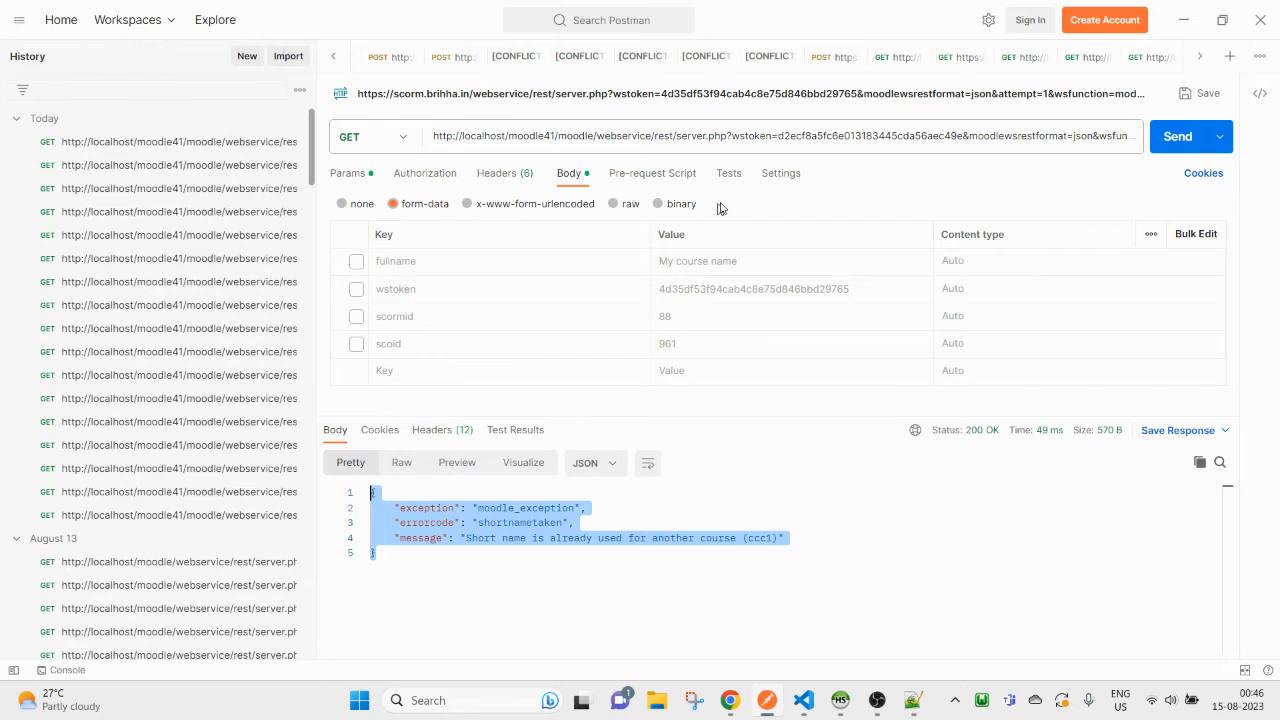
pyautogui.click(788, 134)
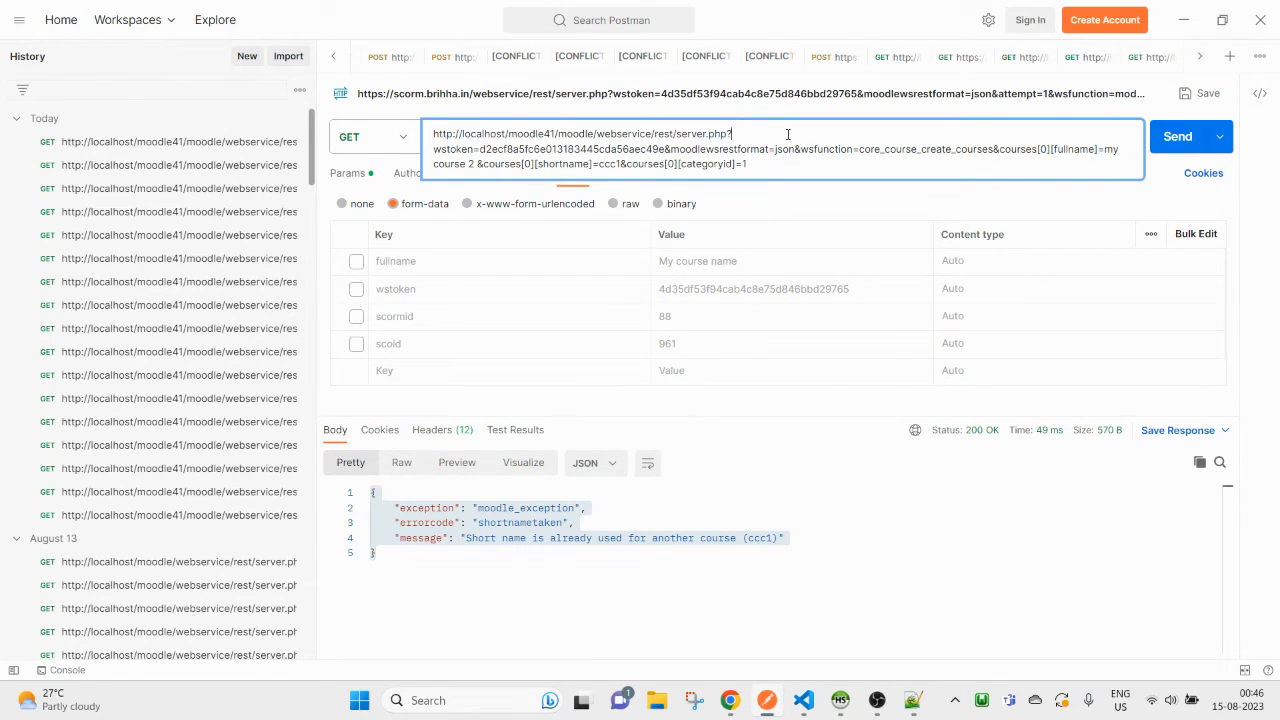
pyautogui.click(661, 573)
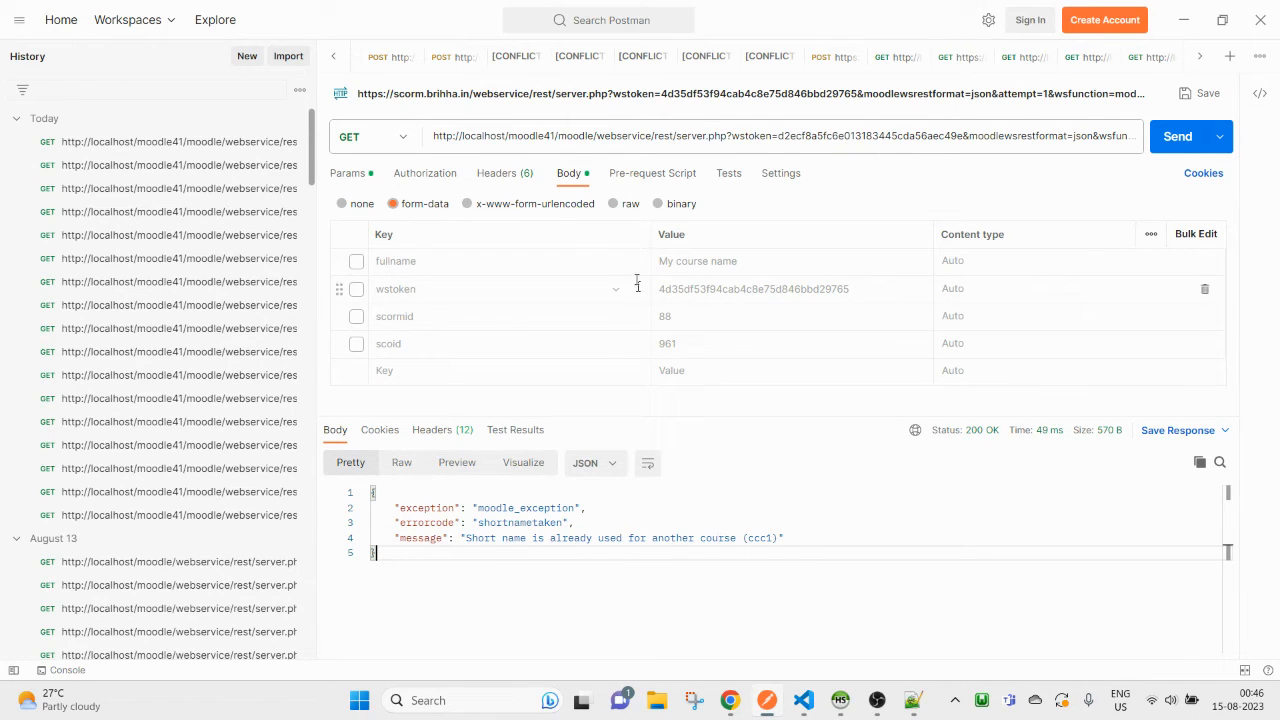
# - Change the courses[0][shortname] value in the request URL to ccc2 and send the request
pyautogui.click(633, 132)
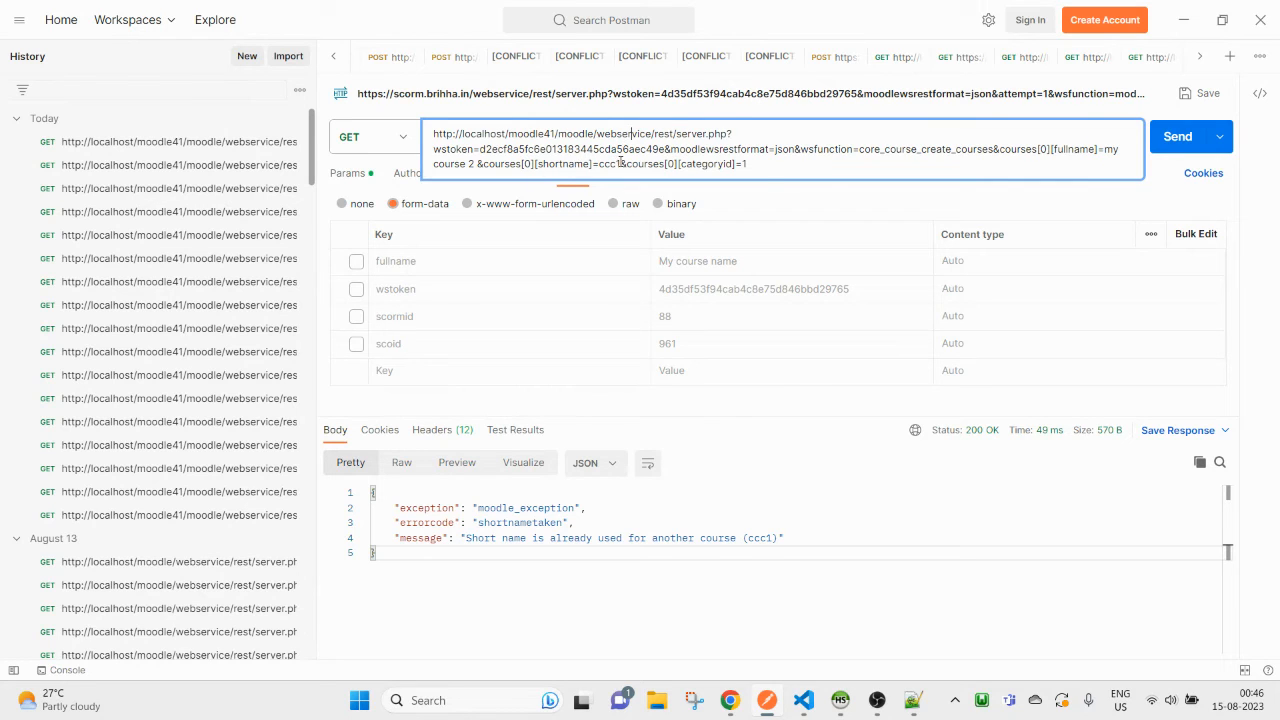
pyautogui.write('2')
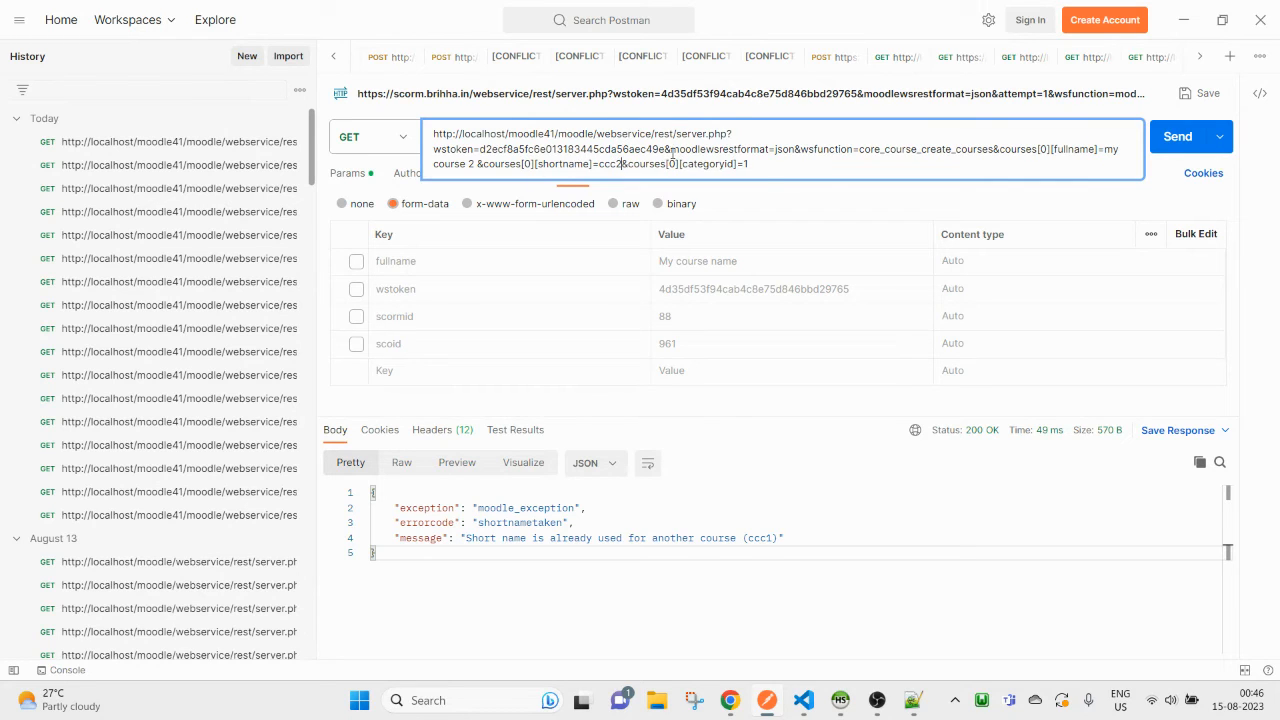
pyautogui.click(1175, 136)
pyautogui.click(655, 135)
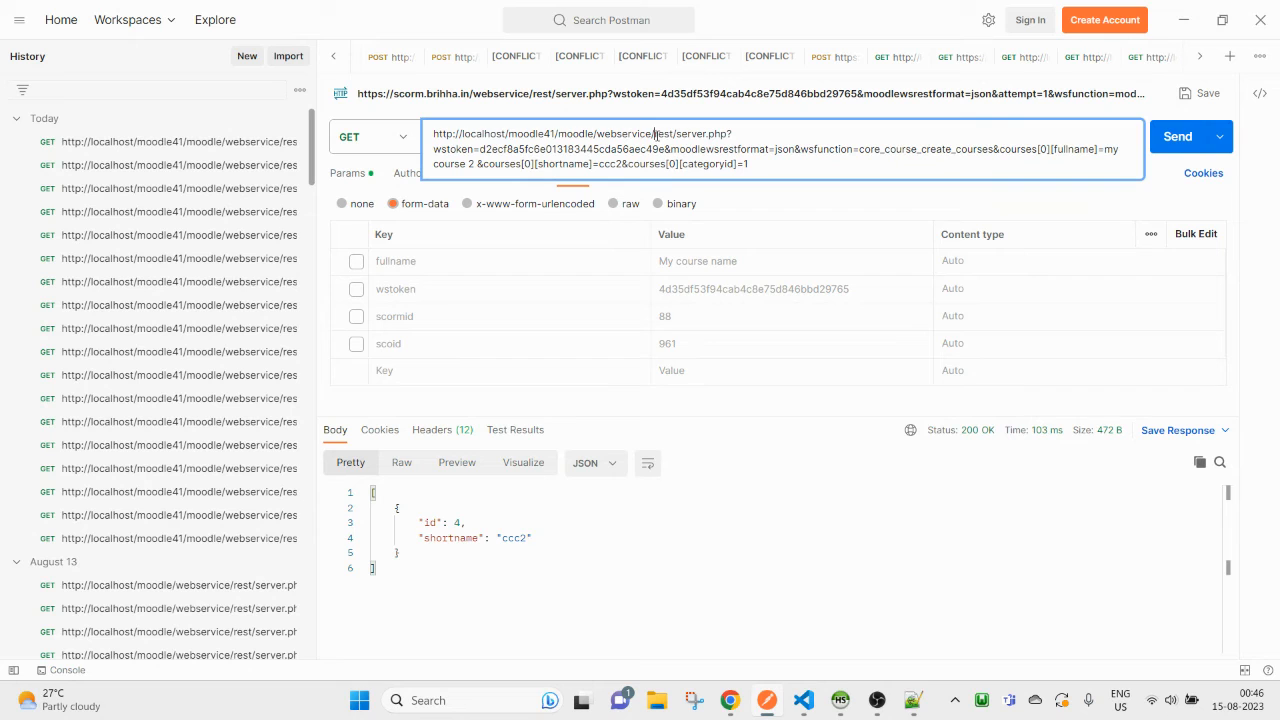
pyautogui.doubleClick(601, 163)
# - Switch to Chrome, reload the course management page and check the course list in Category 1
pyautogui.hotkey('alt', 'Tab')
pyautogui.click(689, 197)
pyautogui.rightClick(633, 157)
pyautogui.click(680, 207)
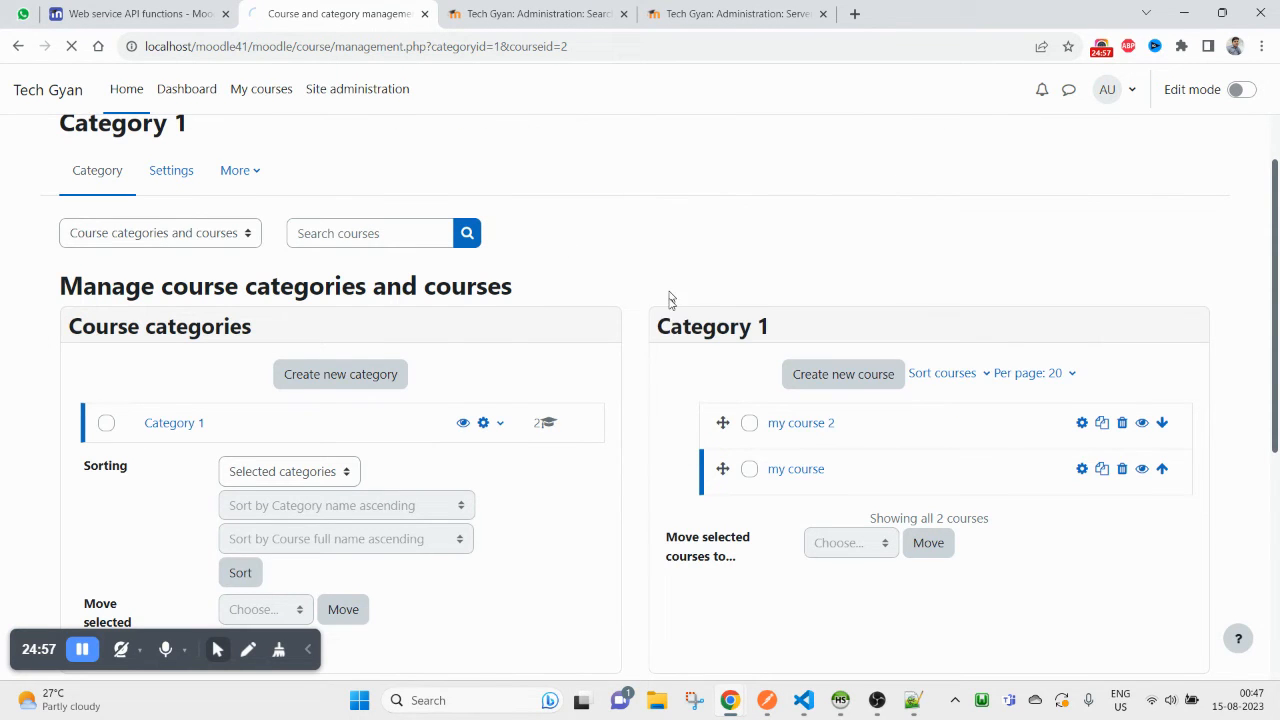
pyautogui.scroll(-1, 840, 547)
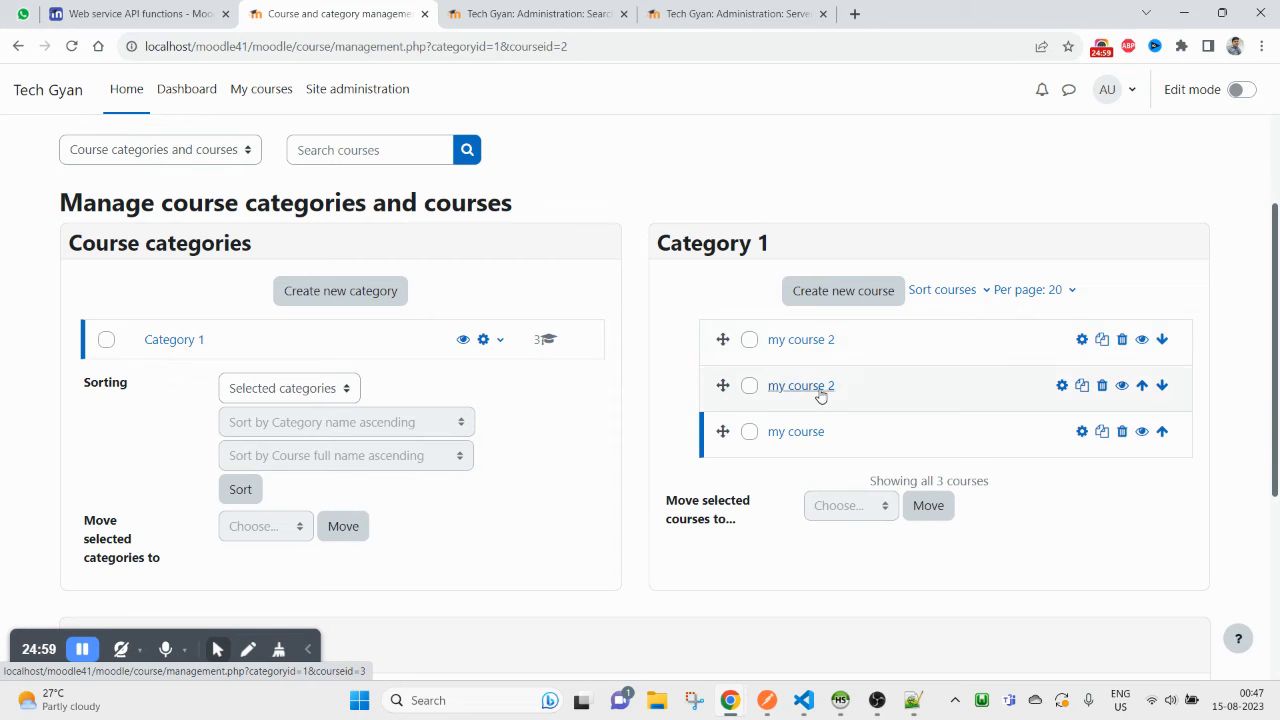
# - Open the details of both my course 2 entries in turn and compare their short names
pyautogui.click(808, 340)
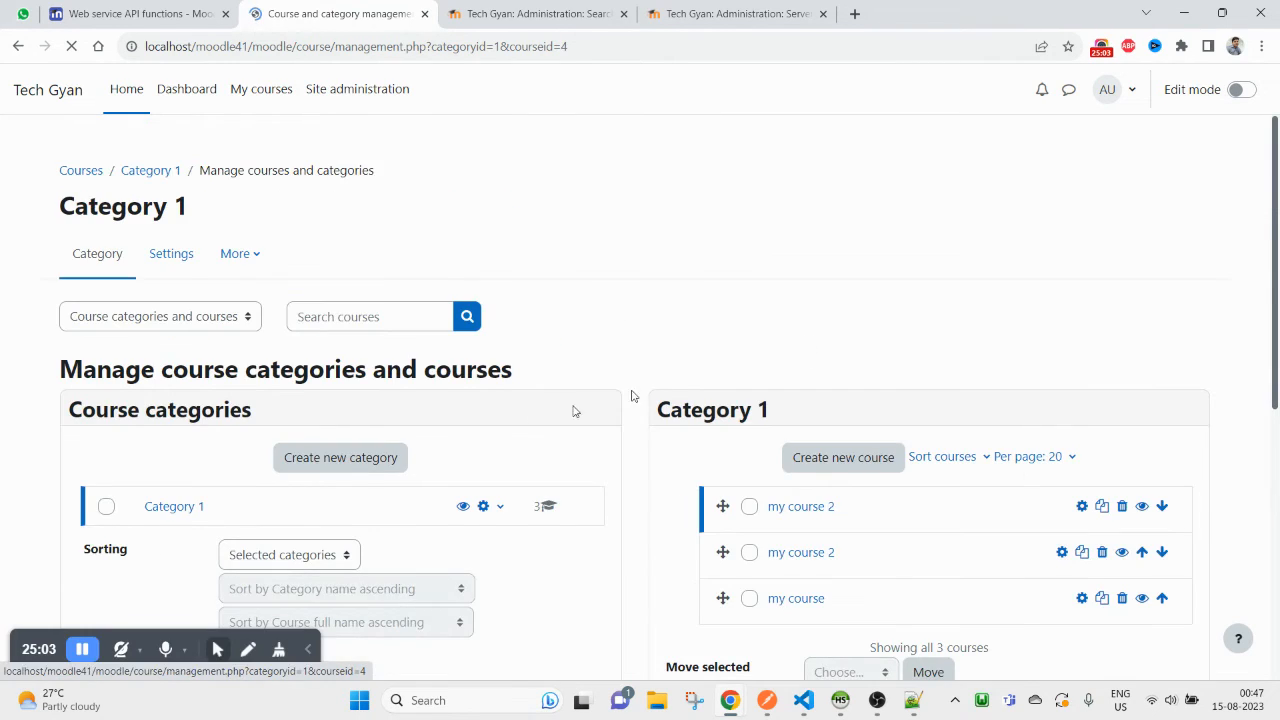
pyautogui.scroll(-5, 357, 477)
pyautogui.moveTo(360, 412); pyautogui.dragTo(390, 416)
pyautogui.scroll(3, 743, 209)
pyautogui.click(806, 291)
pyautogui.scroll(-5, 449, 540)
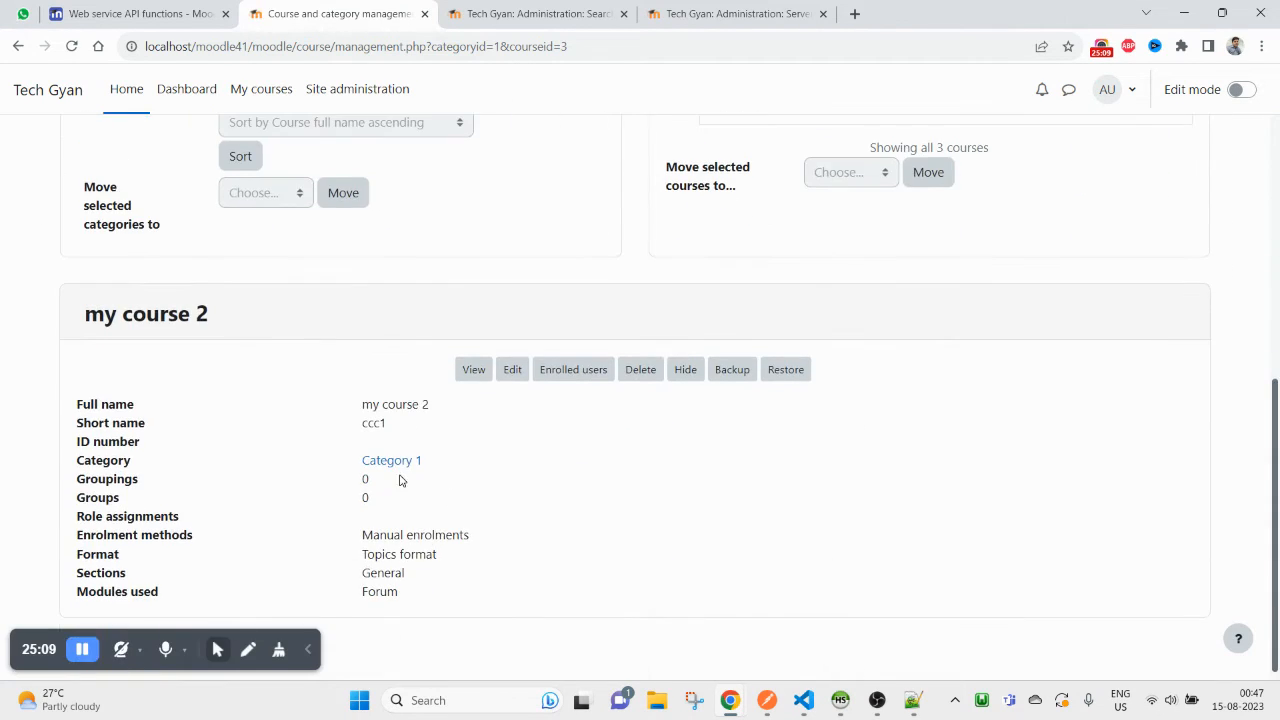
pyautogui.scroll(4, 380, 470)
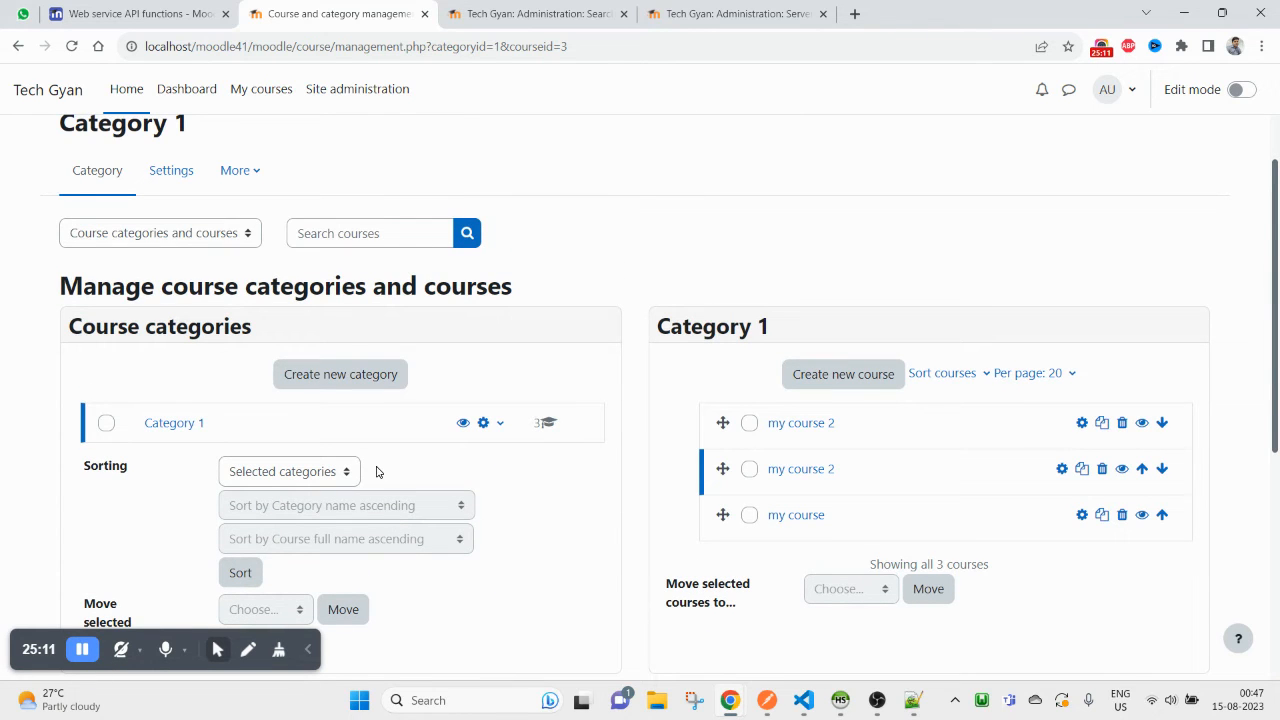
# - Go to the web service API documentation and locate the core_course_create_courses function
pyautogui.hotkey('ctrl', 'Tab')
pyautogui.hotkey('ctrl', 'Tab')
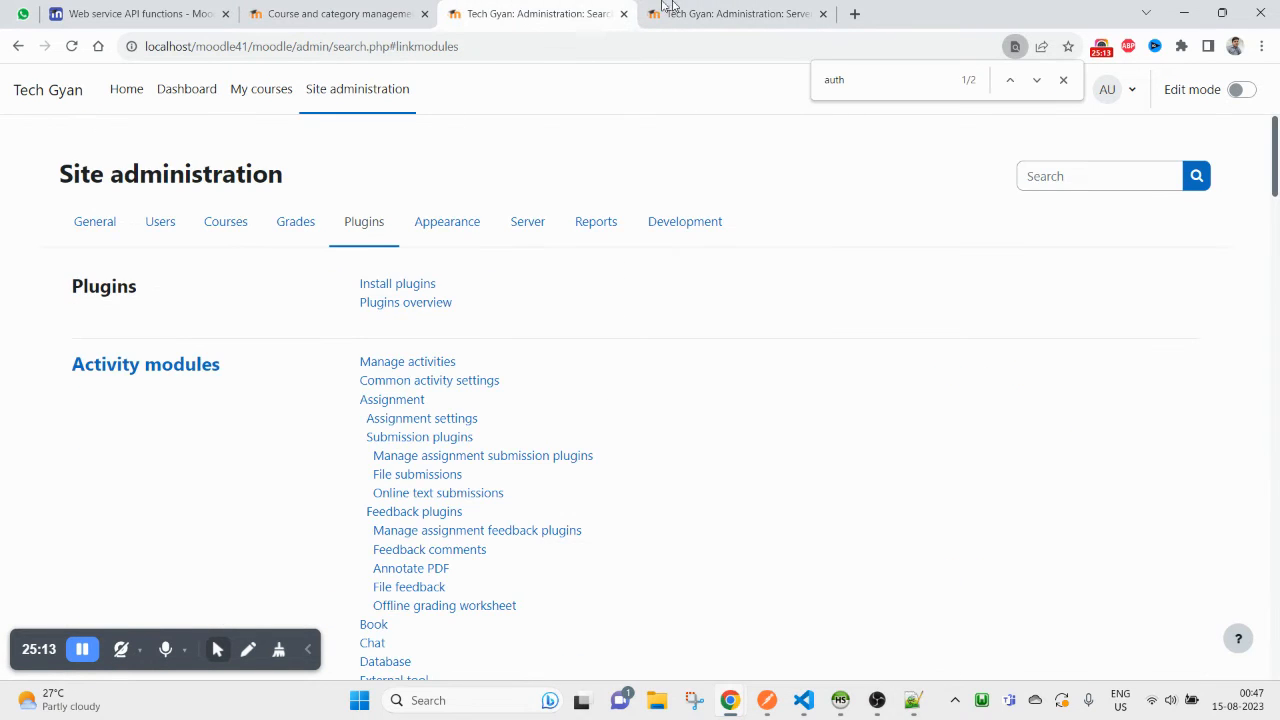
pyautogui.scroll(15, 357, 434)
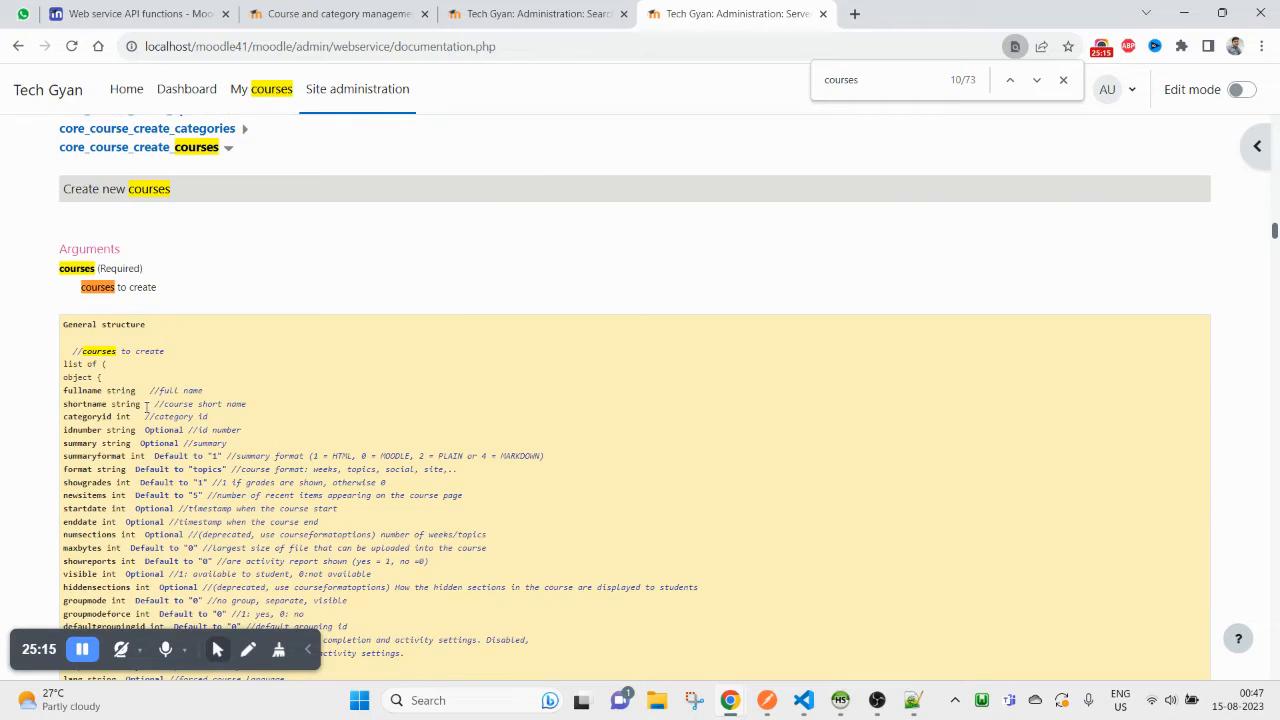
pyautogui.scroll(1, 117, 315)
pyautogui.moveTo(40, 322); pyautogui.dragTo(216, 314)
pyautogui.click(674, 327)
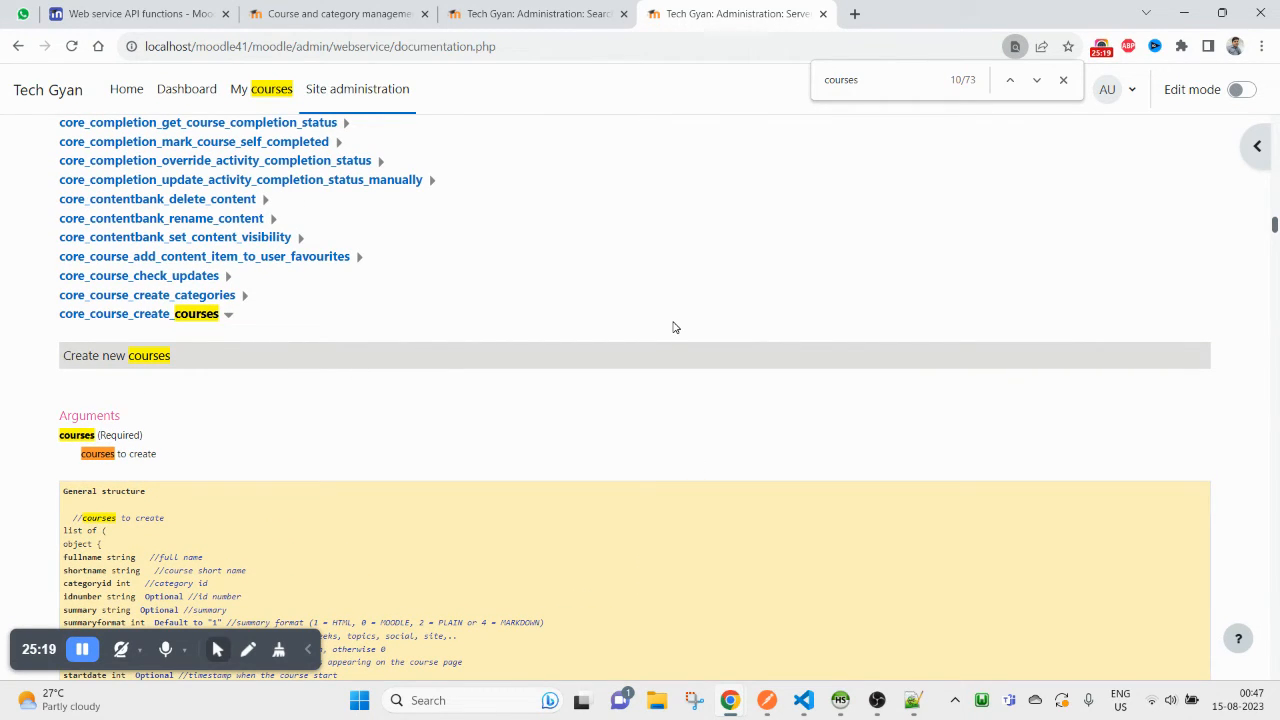
# - Search the documentation page for "catego" and expand the core_course_create_categories entry to view its description
pyautogui.hotkey('ctrl', 'f')
pyautogui.write('cre')
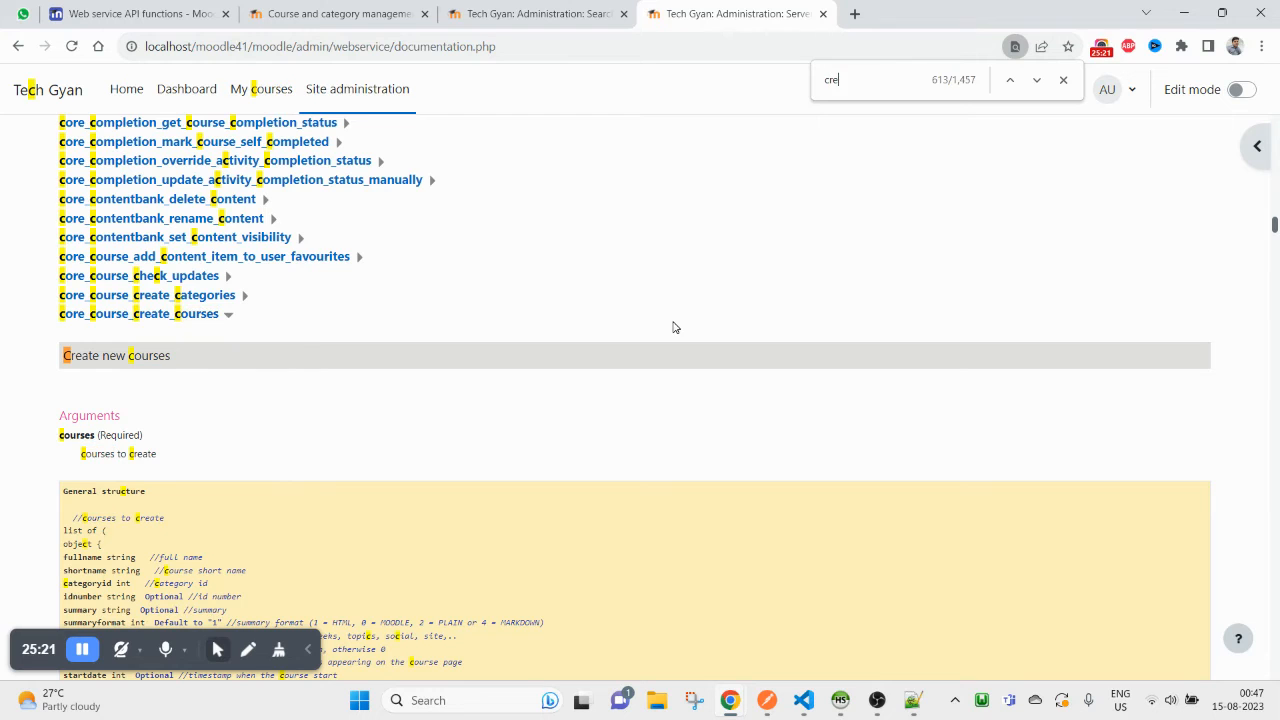
pyautogui.write('ate_cca')
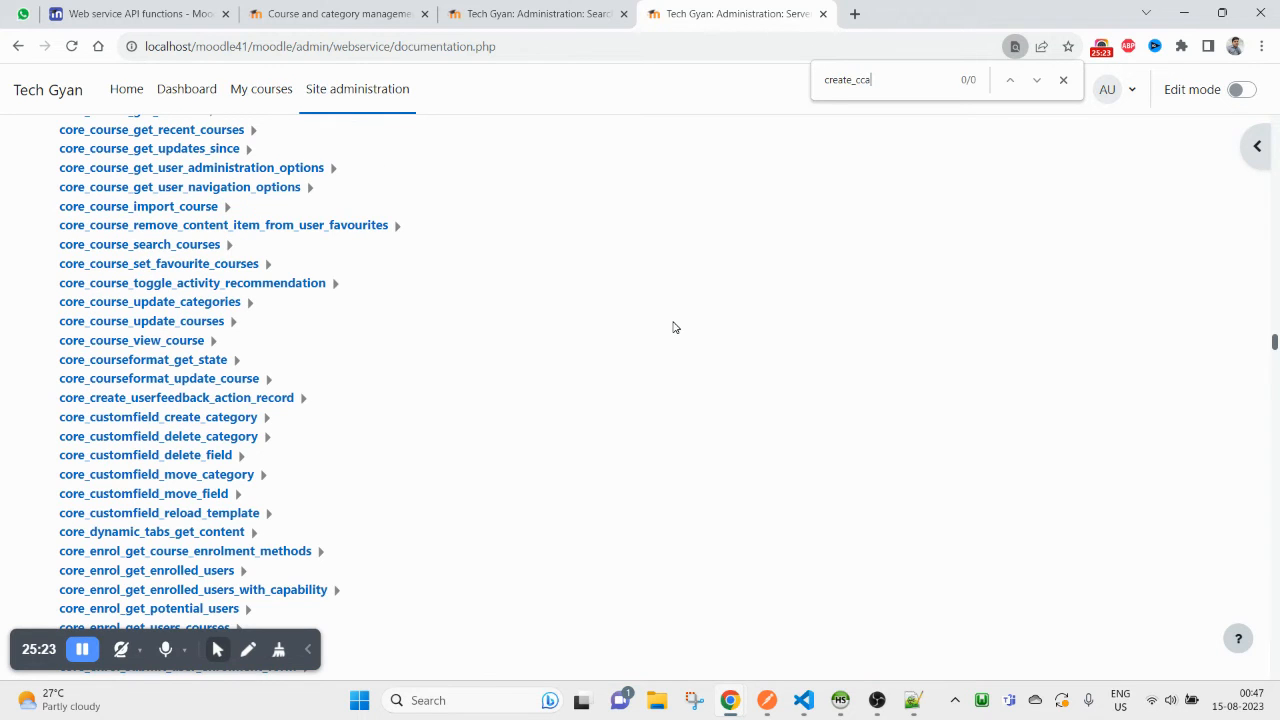
pyautogui.hotkey('ctrl', 'a')
pyautogui.press('BackSpace')
pyautogui.write('categ')
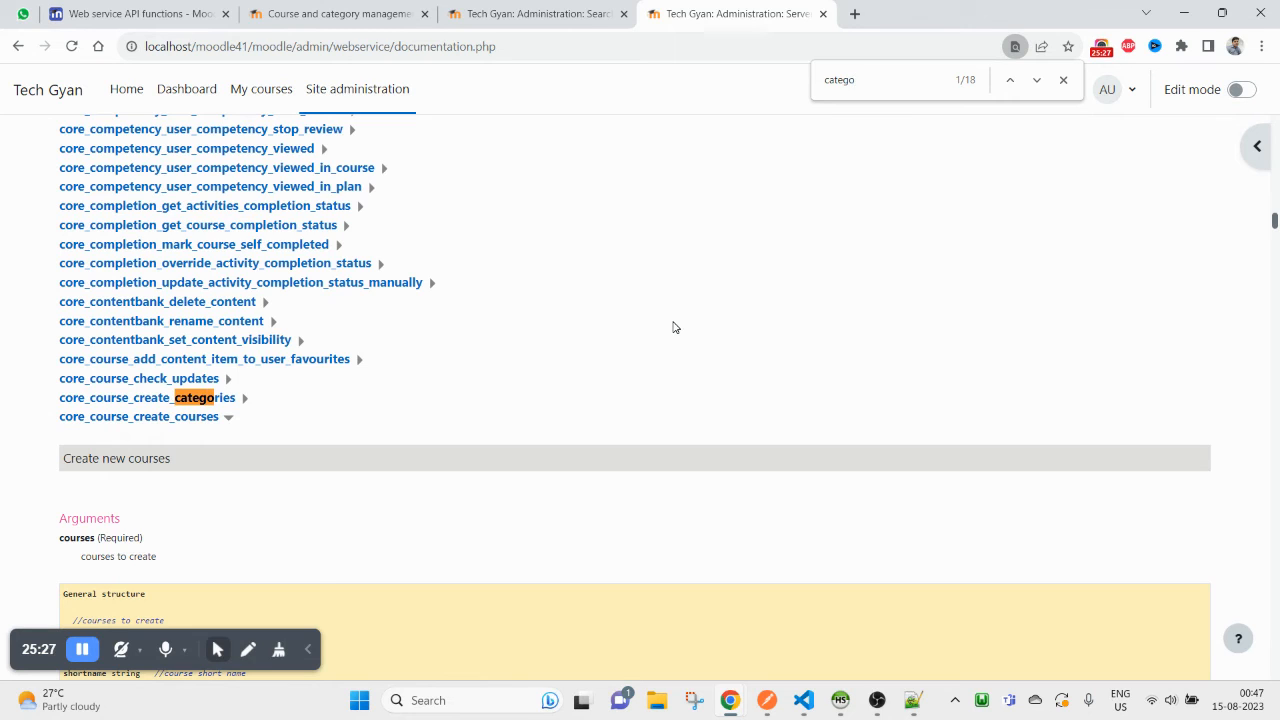
pyautogui.click(244, 399)
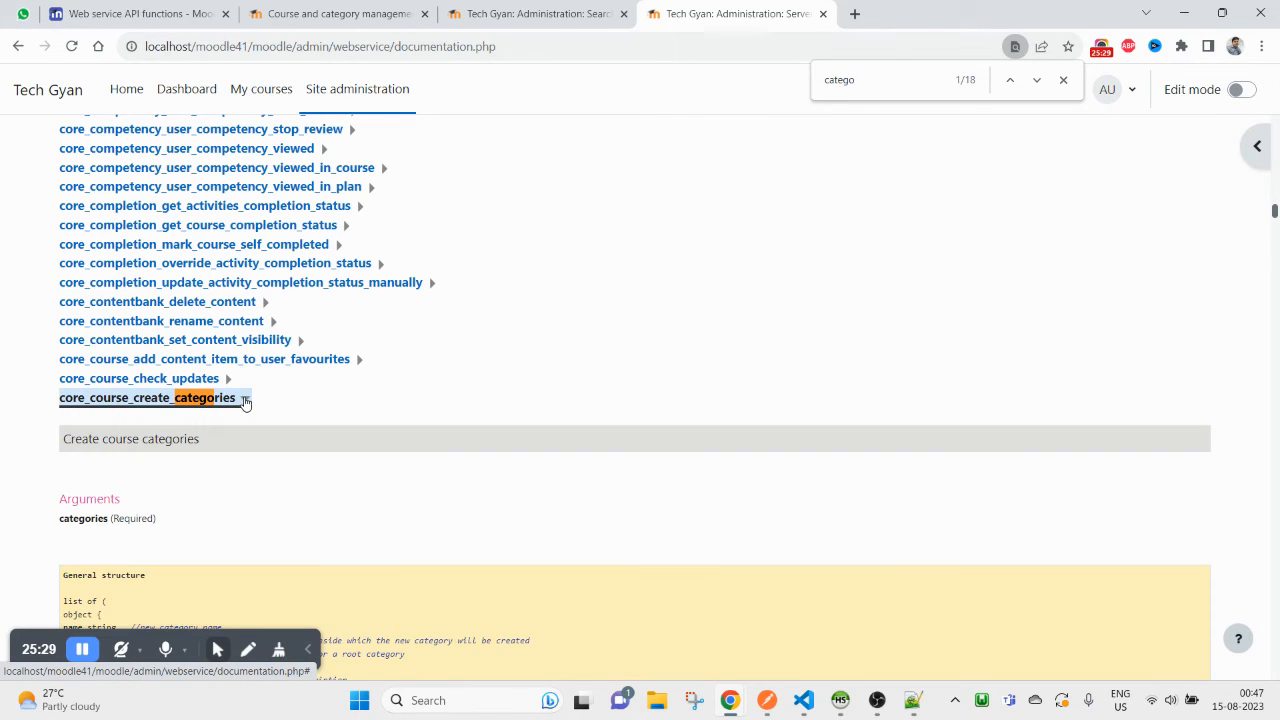
pyautogui.scroll(-3, 187, 443)
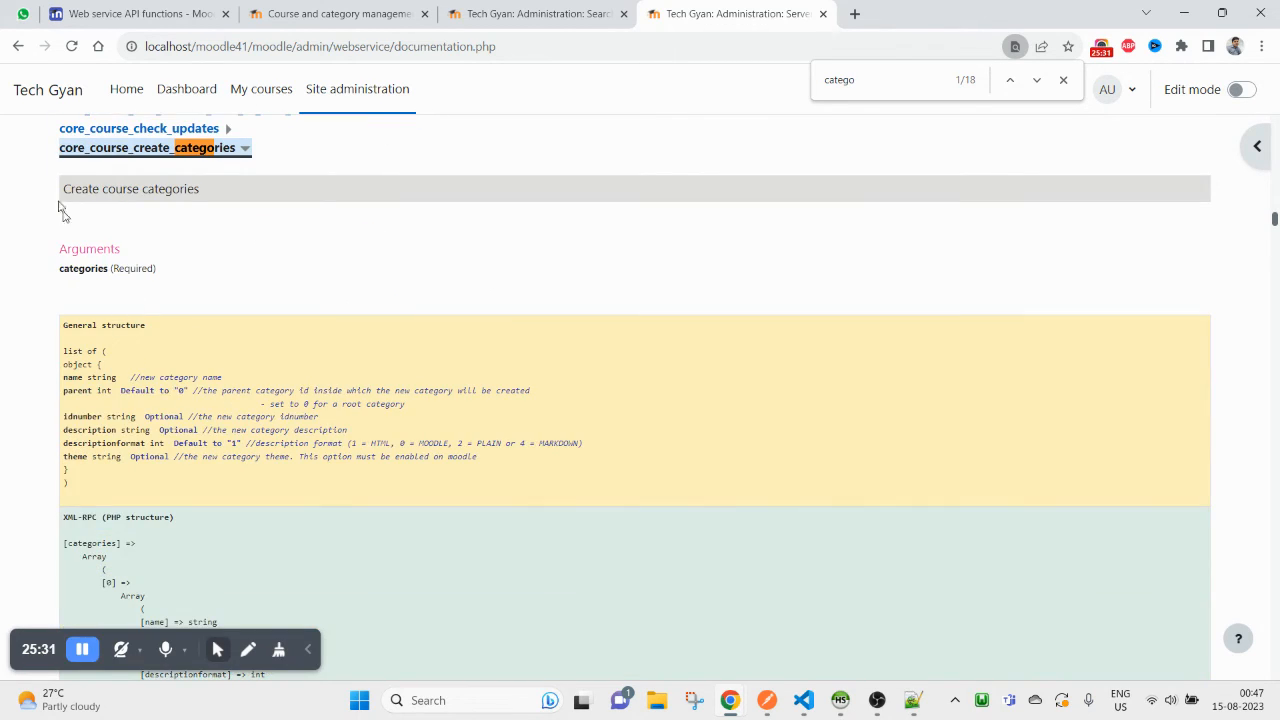
pyautogui.scroll(1, 71, 226)
pyautogui.moveTo(57, 231); pyautogui.dragTo(240, 231)
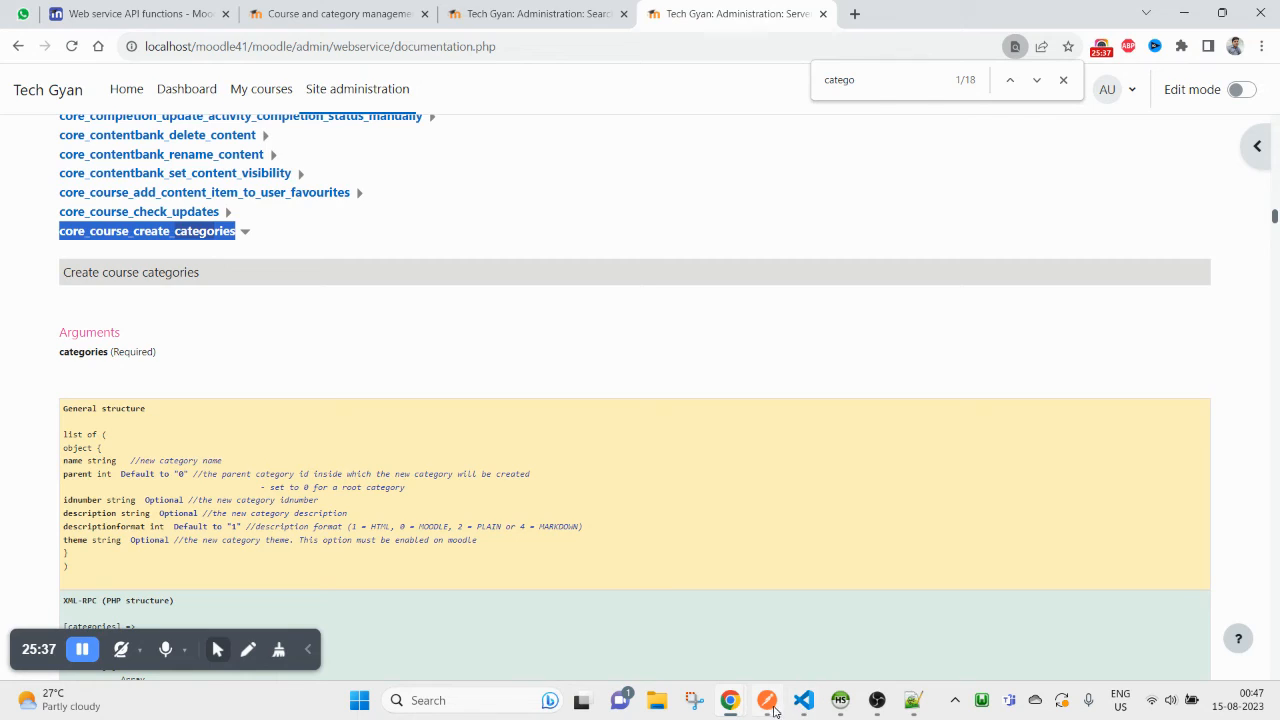
# - Copy the full Postman request URL, including its web service token, into the Notepad++ note in place of its existing text
pyautogui.click(769, 708)
pyautogui.tripleClick(558, 160)
pyautogui.hotkey('ctrl', 'c')
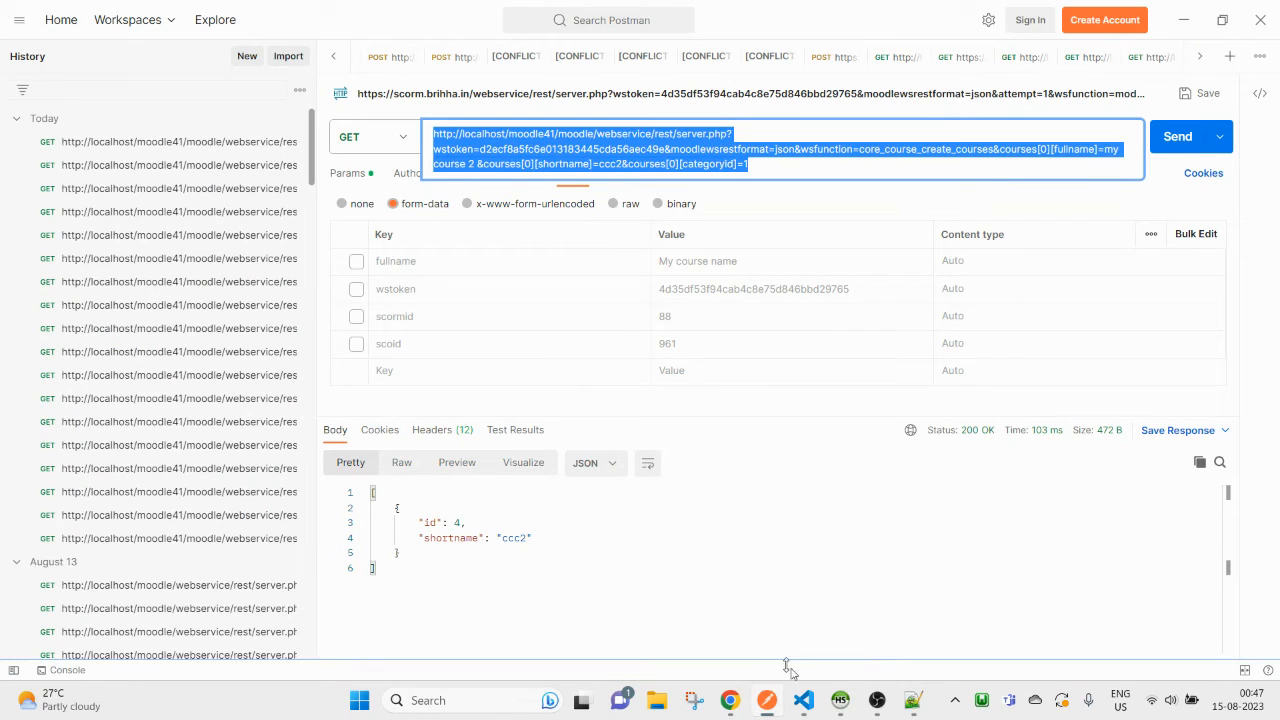
pyautogui.click(912, 700)
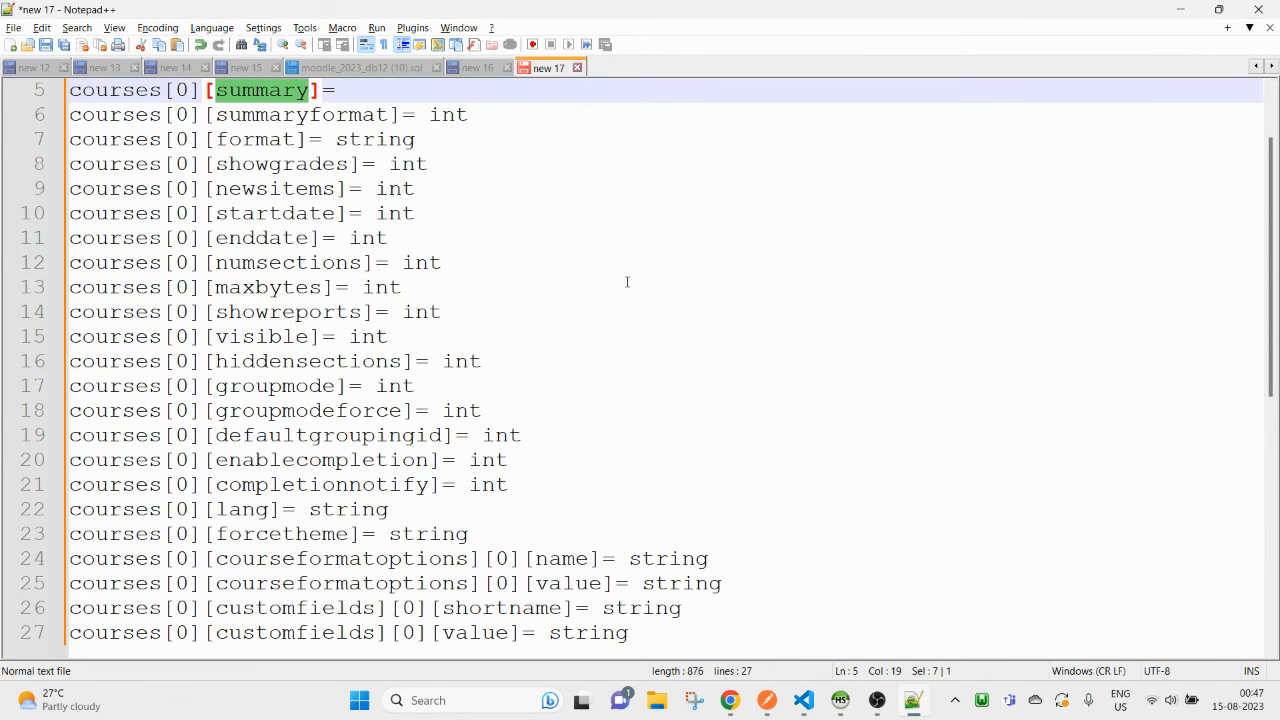
pyautogui.hotkey('ctrl', 'a')
pyautogui.press('Return')
pyautogui.hotkey('ctrl', 'v')
pyautogui.press('Return')
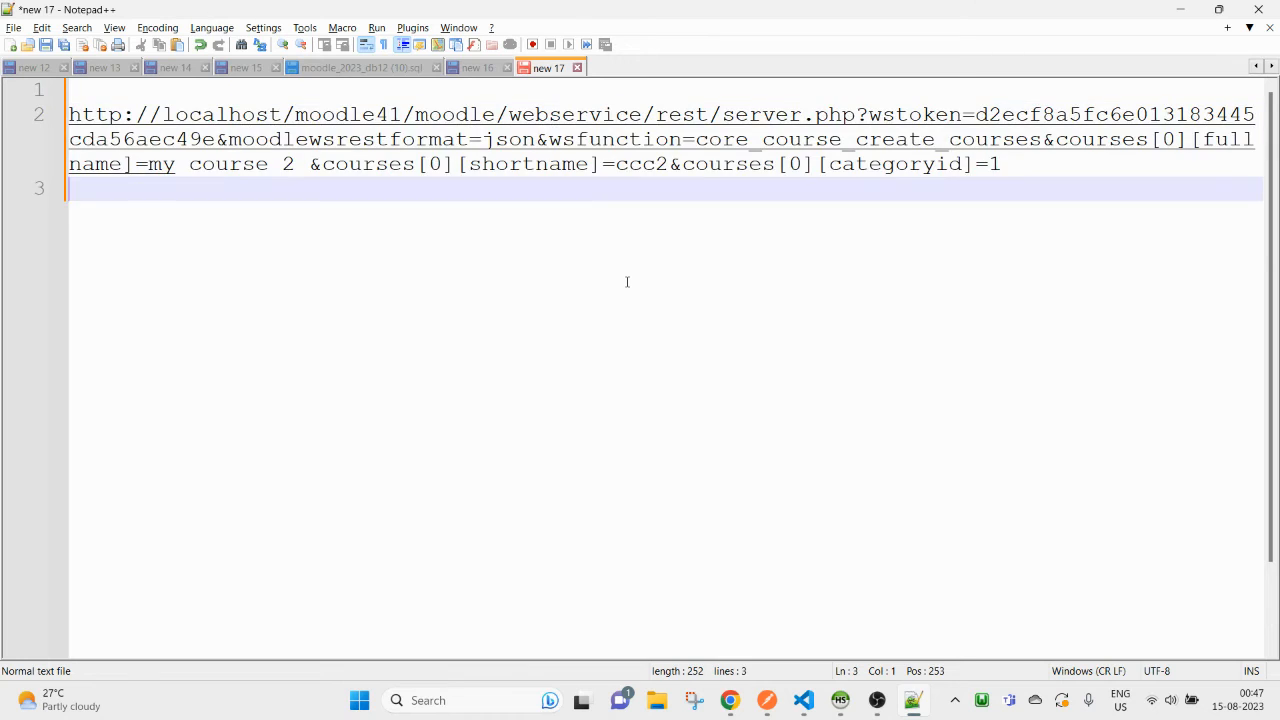
pyautogui.press('Return')
pyautogui.press('Return')
pyautogui.press('Return')
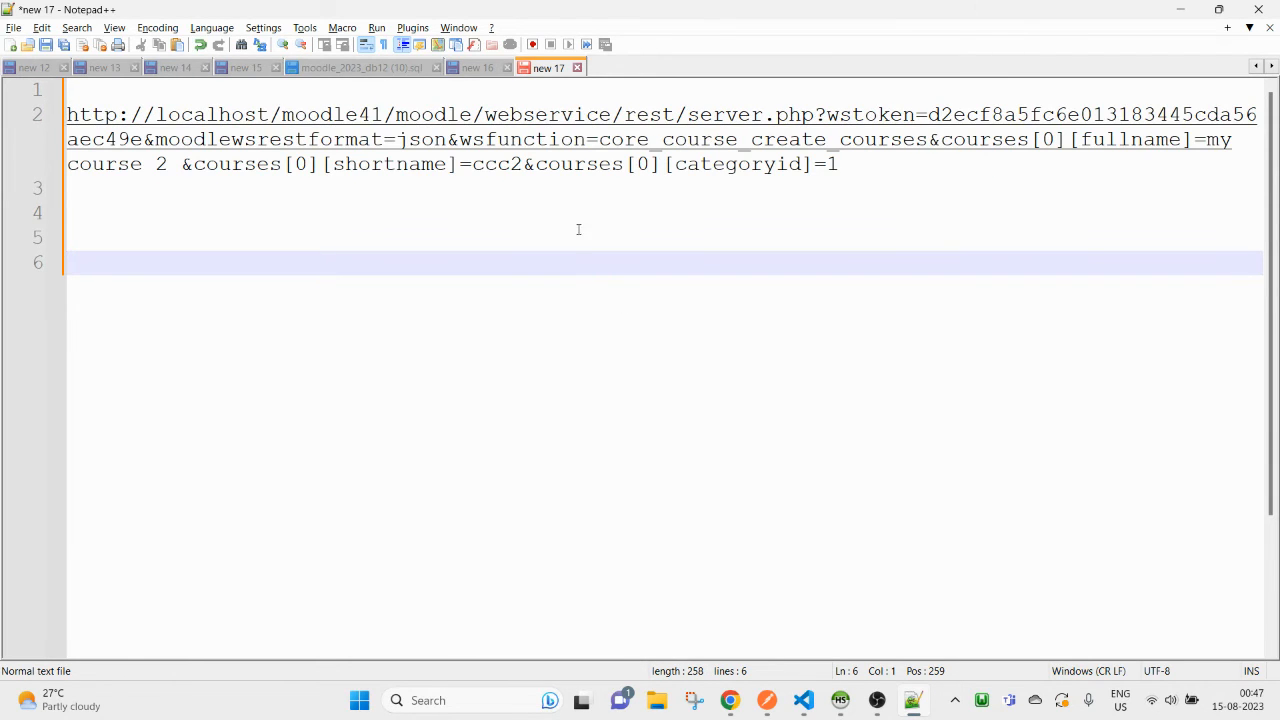
pyautogui.hotkey('alt', 'Tab')
pyautogui.hotkey('ctrl', 'a')
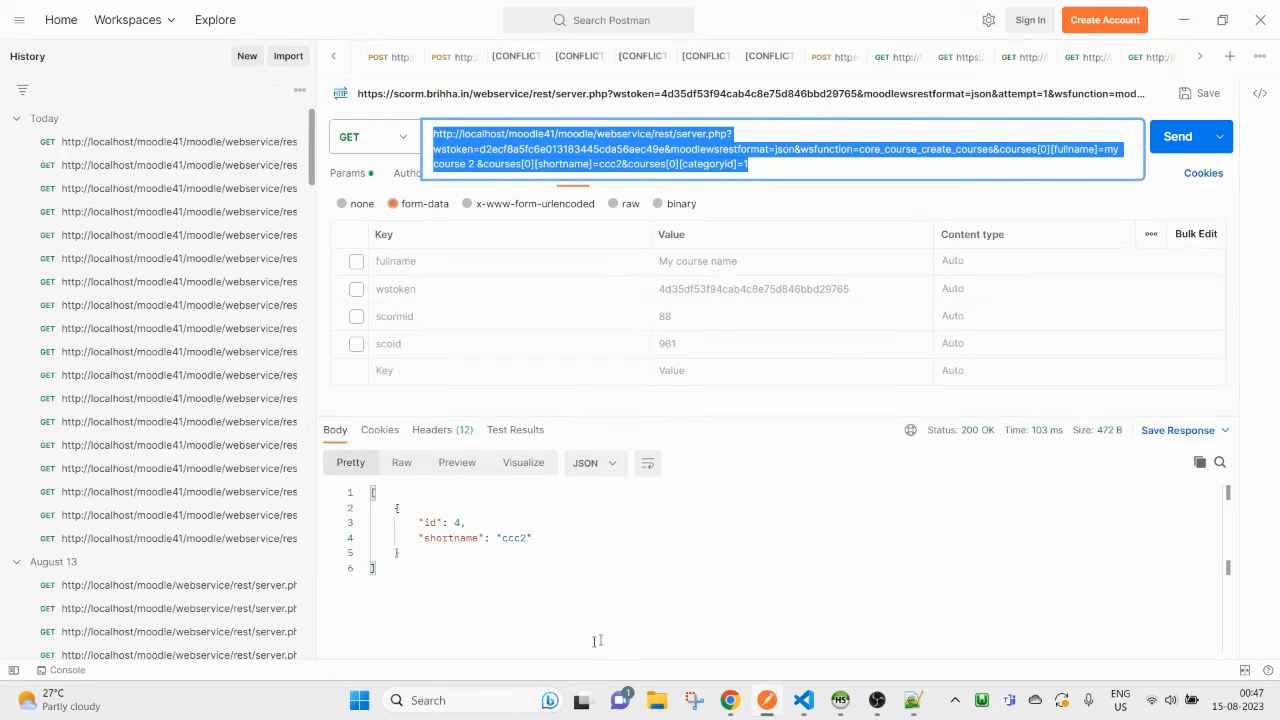
pyautogui.hotkey('alt', 'Tab')
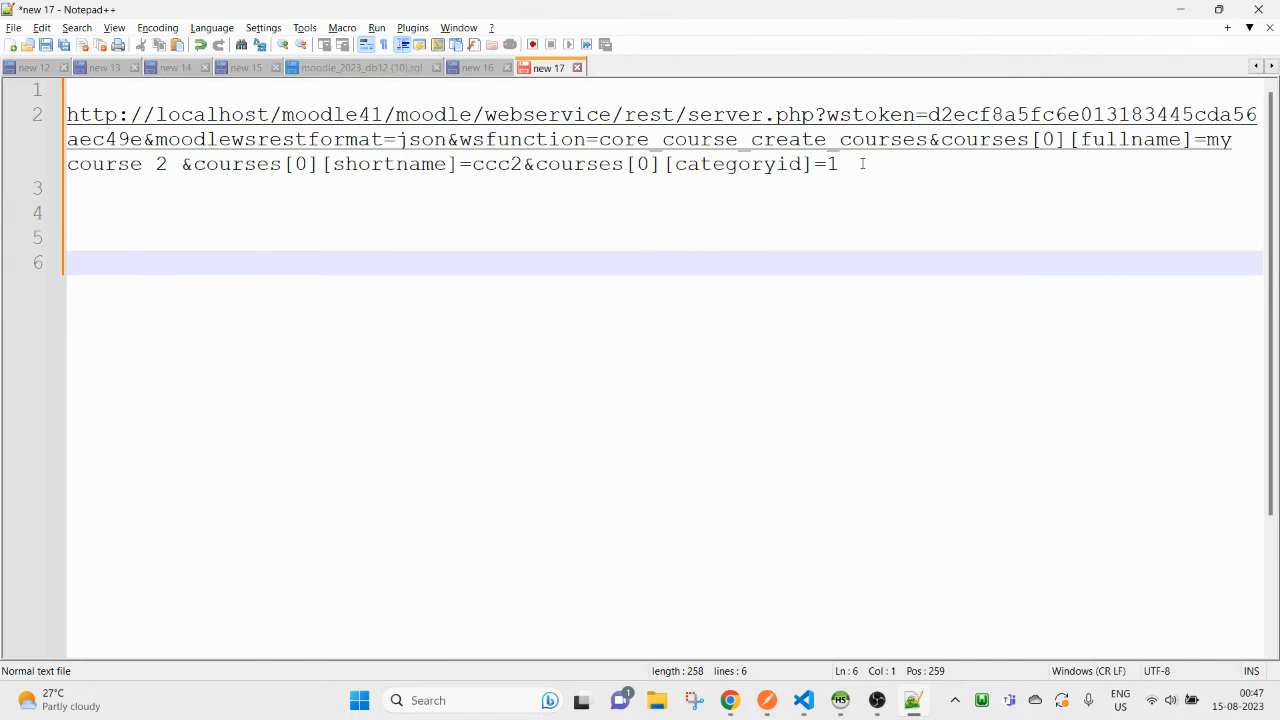
pyautogui.hotkey('alt', 'Tab')
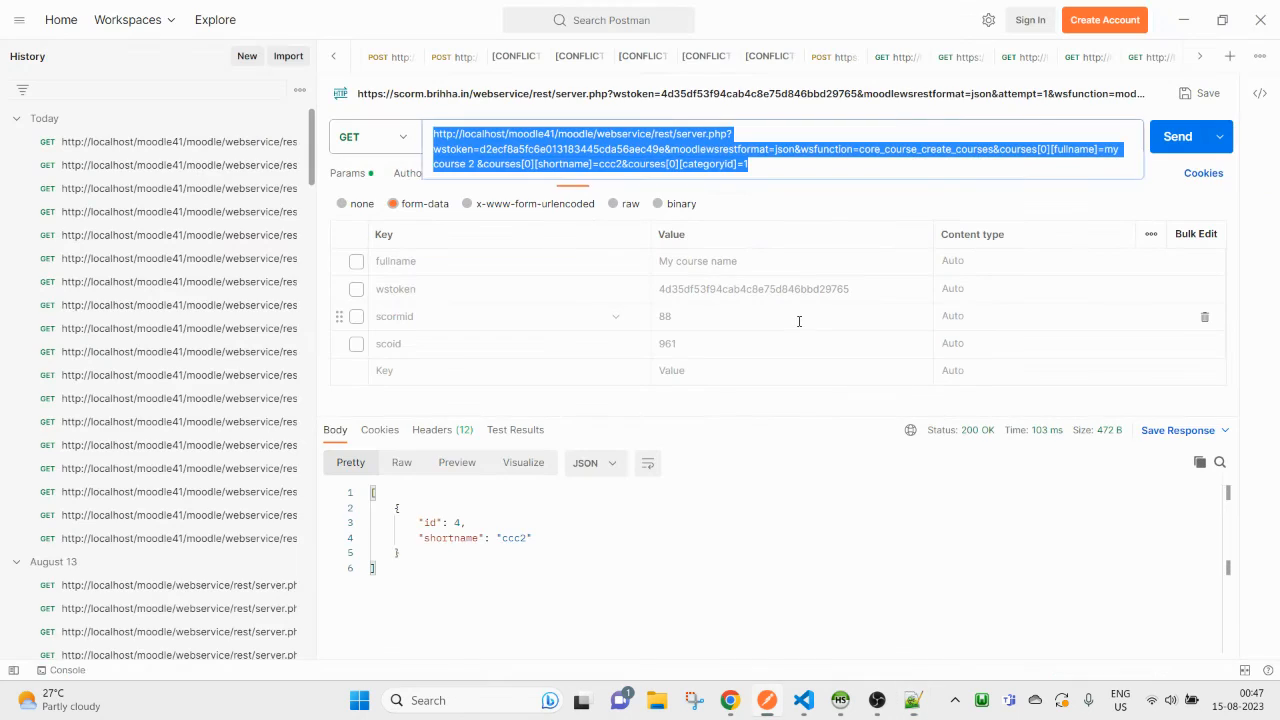
pyautogui.click(446, 594)
# - Switch to Chrome and copy the function name core_course_create_categories from the API documentation
pyautogui.hotkey('alt', 'Tab')
pyautogui.hotkey('alt', 'Tab')
pyautogui.press('Tab')
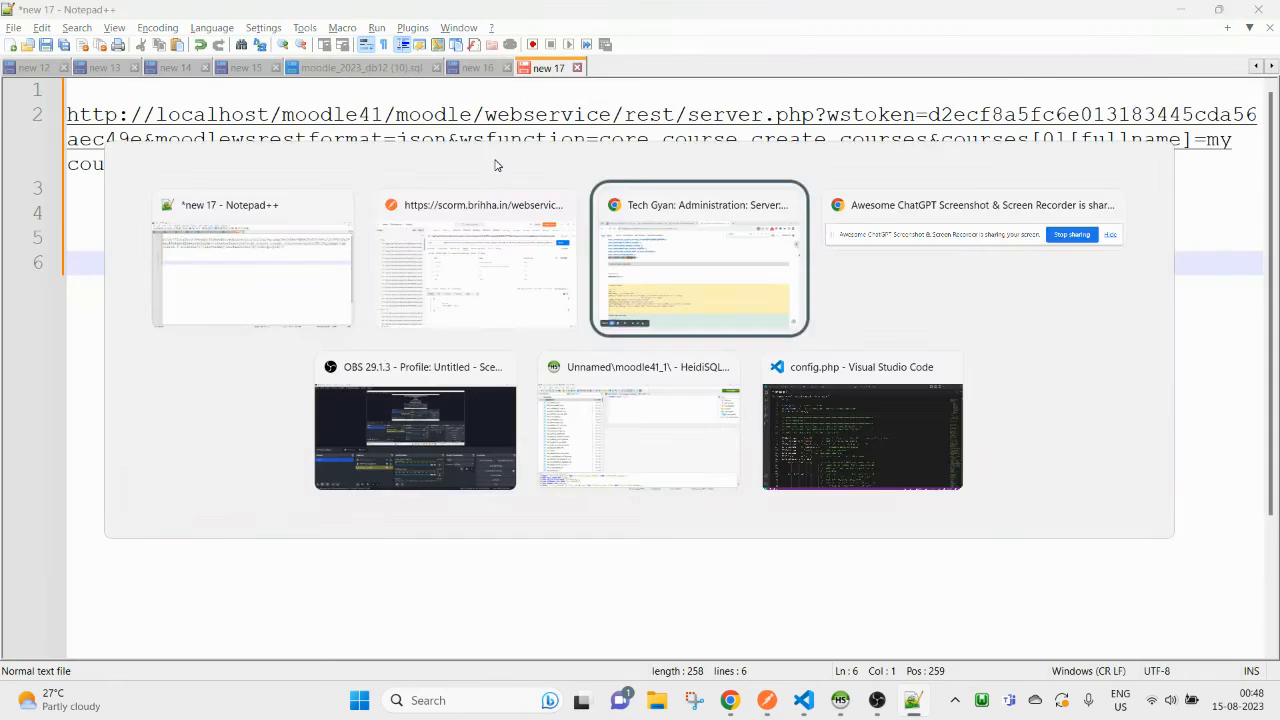
pyautogui.moveTo(48, 246); pyautogui.dragTo(232, 238)
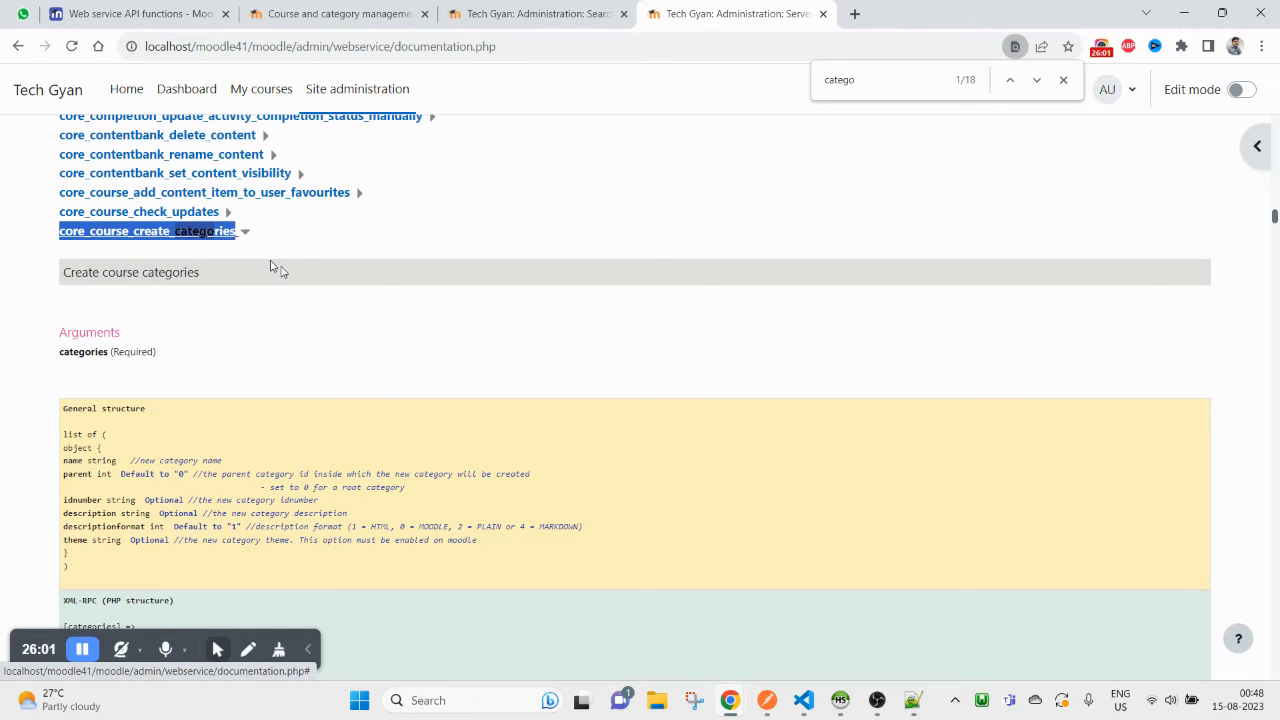
# - Switch to Postman and replace the function name and all course parameters in the request URL with core_course_create_categories
pyautogui.click(771, 700)
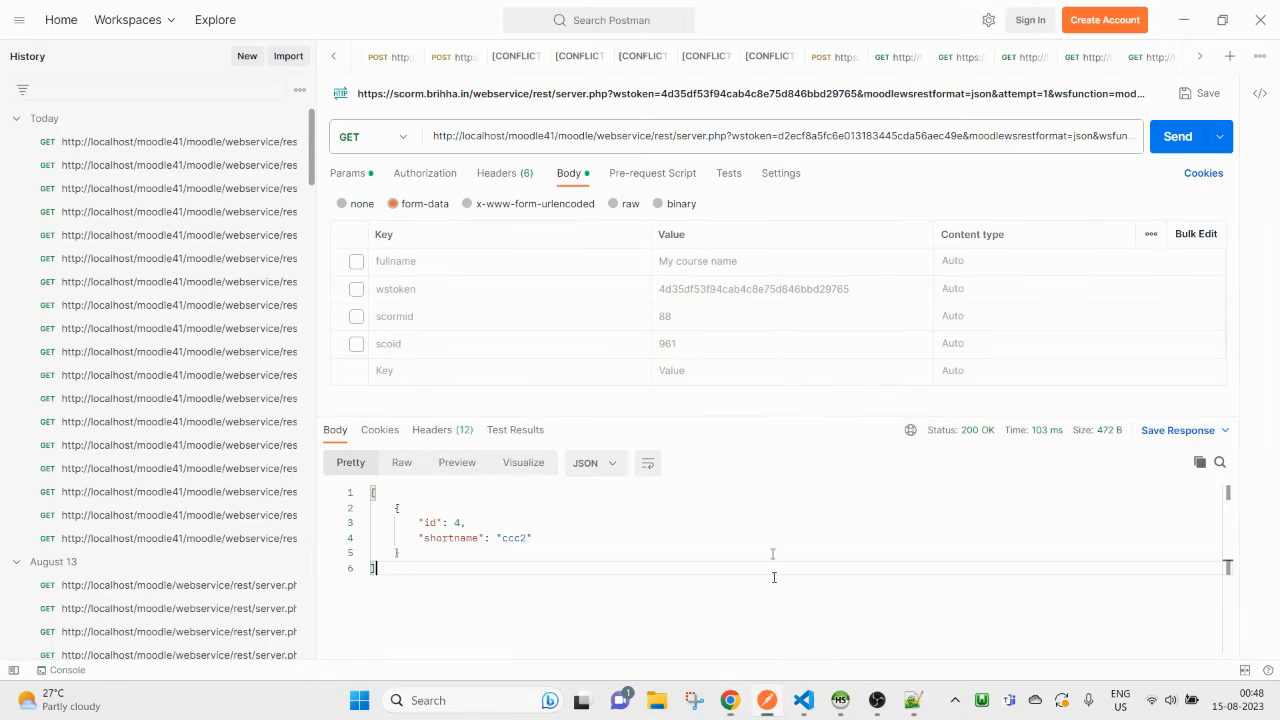
pyautogui.click(994, 140)
pyautogui.click(917, 155)
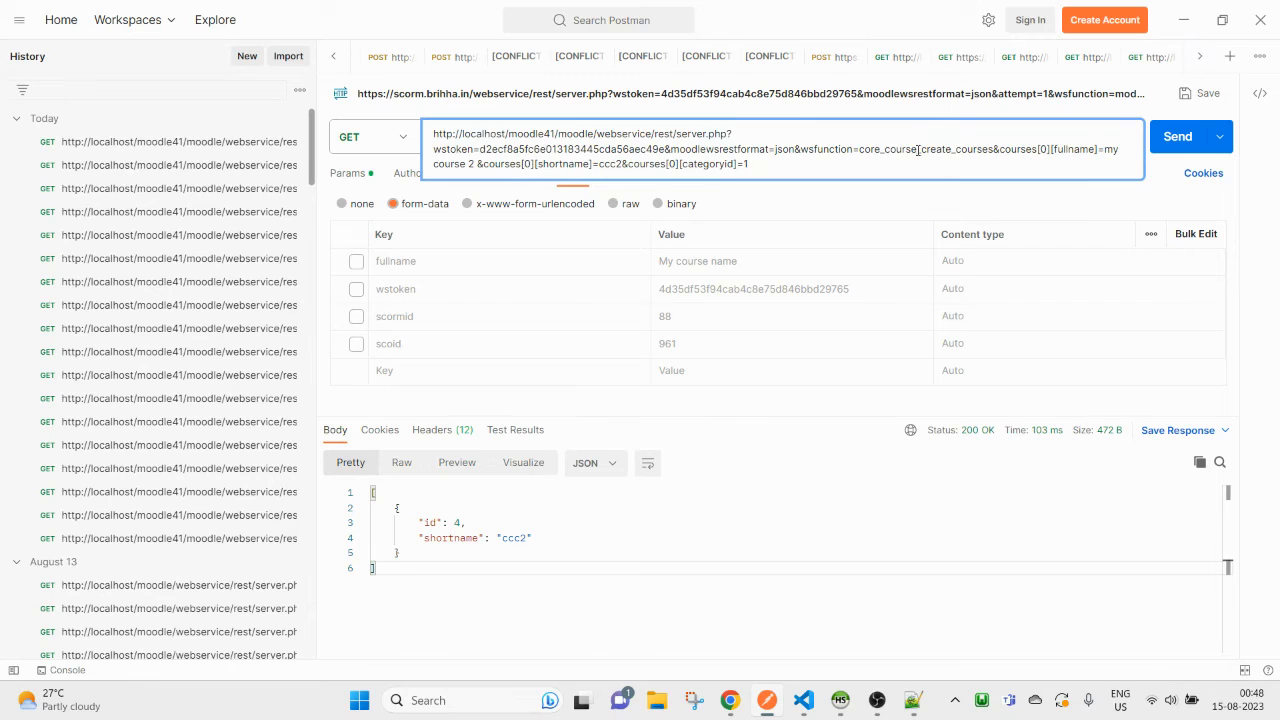
pyautogui.moveTo(907, 149); pyautogui.dragTo(932, 167)
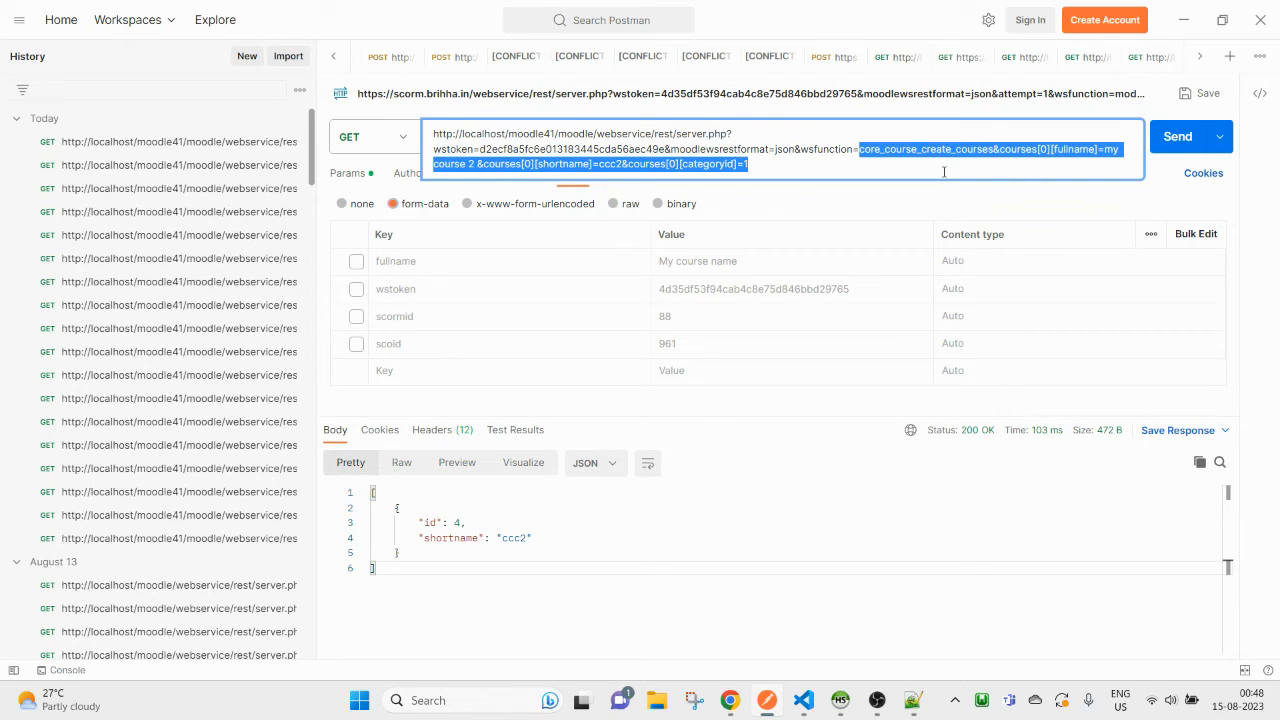
pyautogui.press('BackSpace')
pyautogui.write('core_course_create_categories')
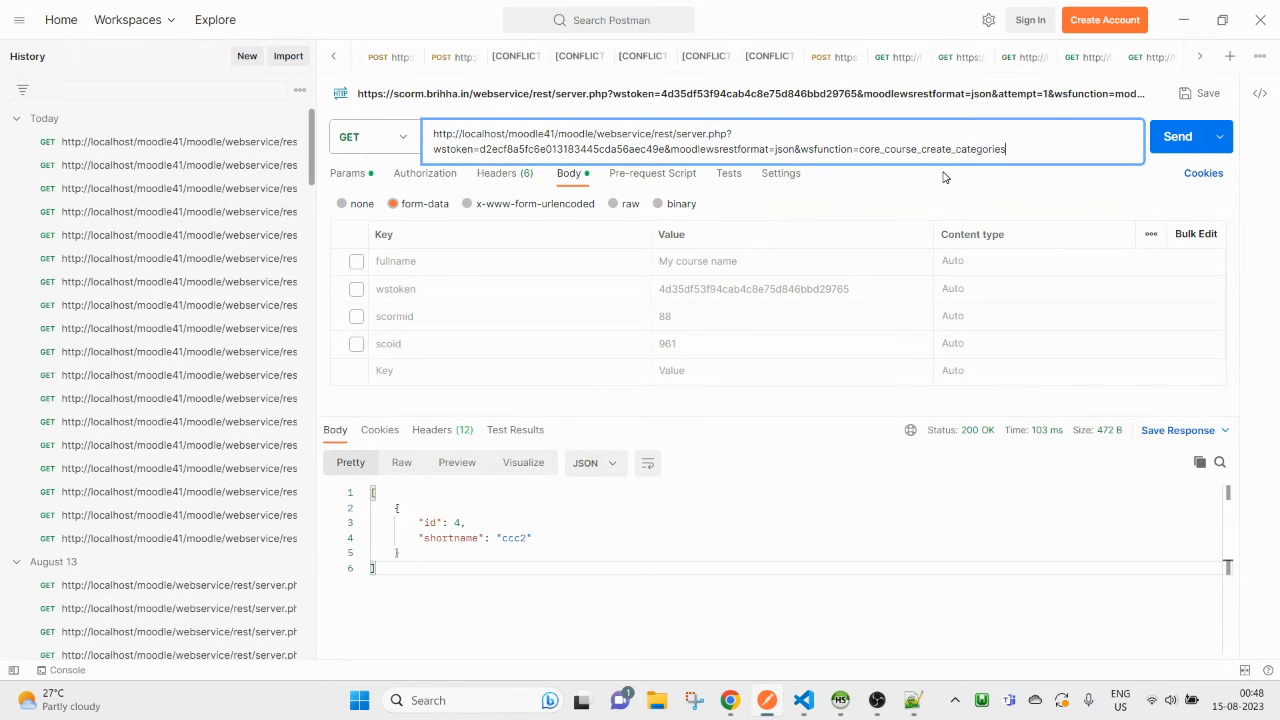
# - Send the category request as GET, change its method to POST and send it again
pyautogui.click(1178, 136)
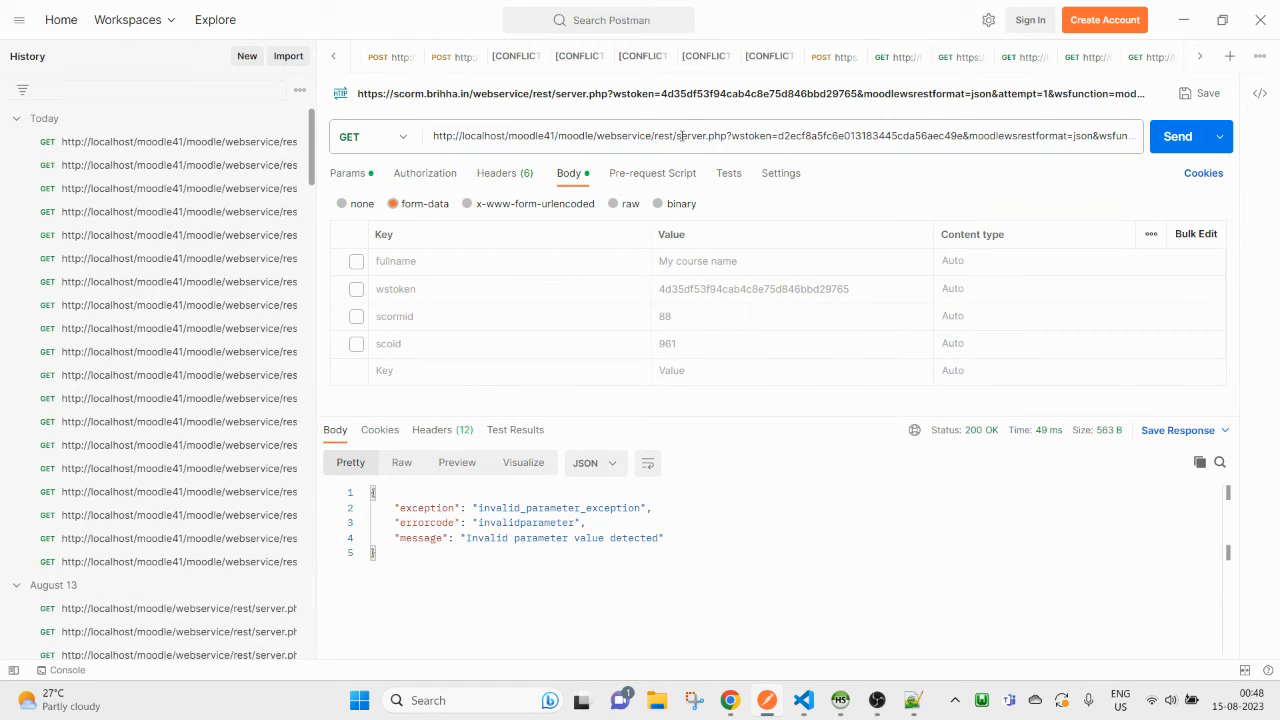
pyautogui.click(686, 125)
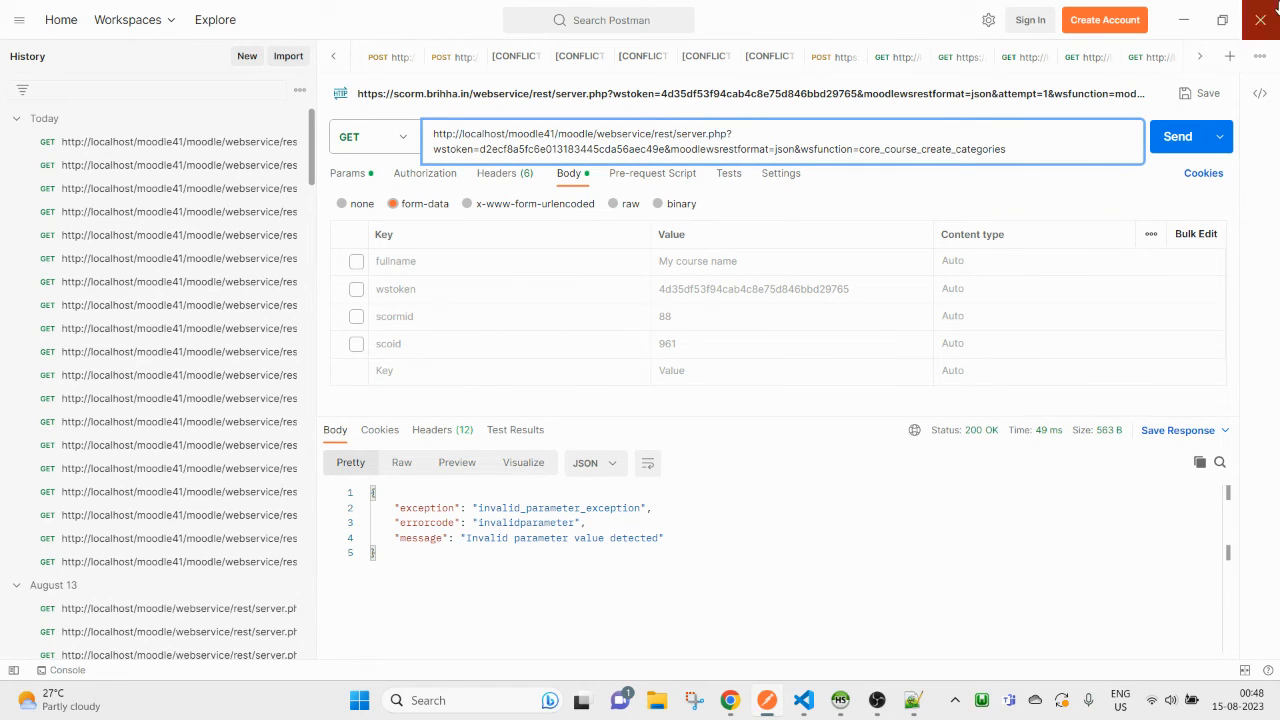
pyautogui.click(412, 140)
pyautogui.click(370, 207)
pyautogui.click(1172, 135)
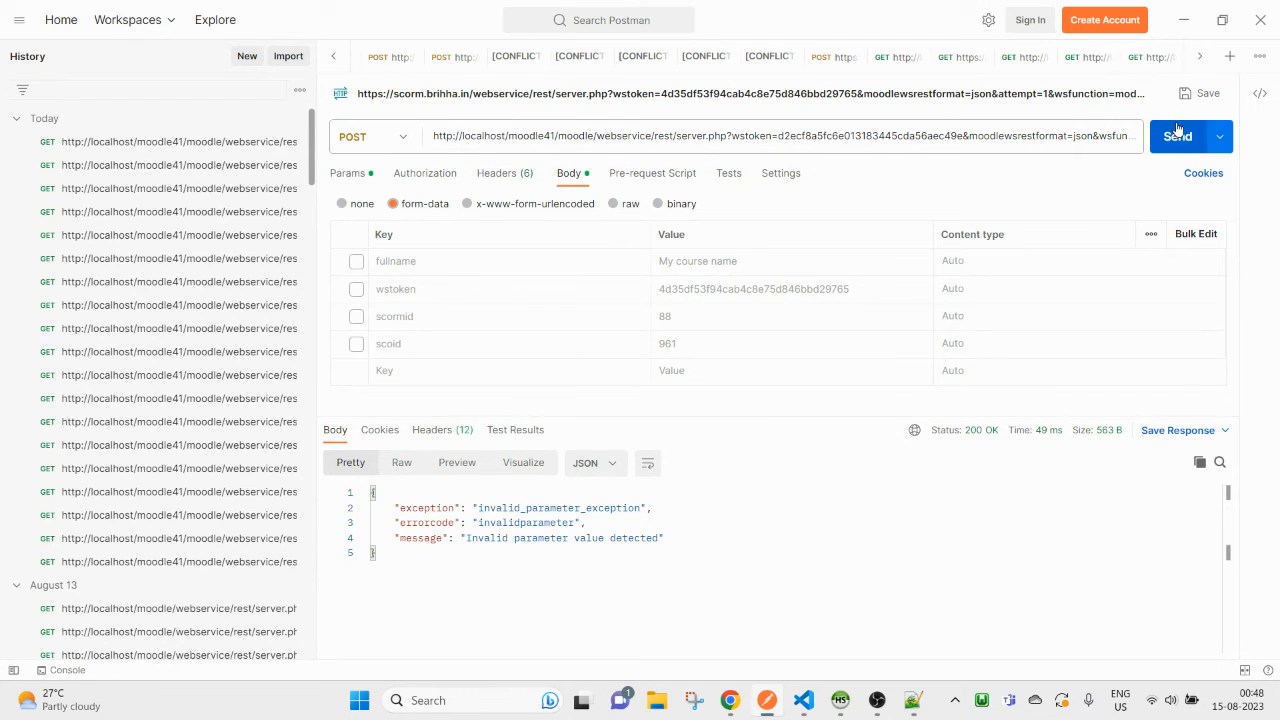
# - Switch to Chrome and examine the required arguments and structure of core_course_create_categories
pyautogui.hotkey('alt', 'Tab')
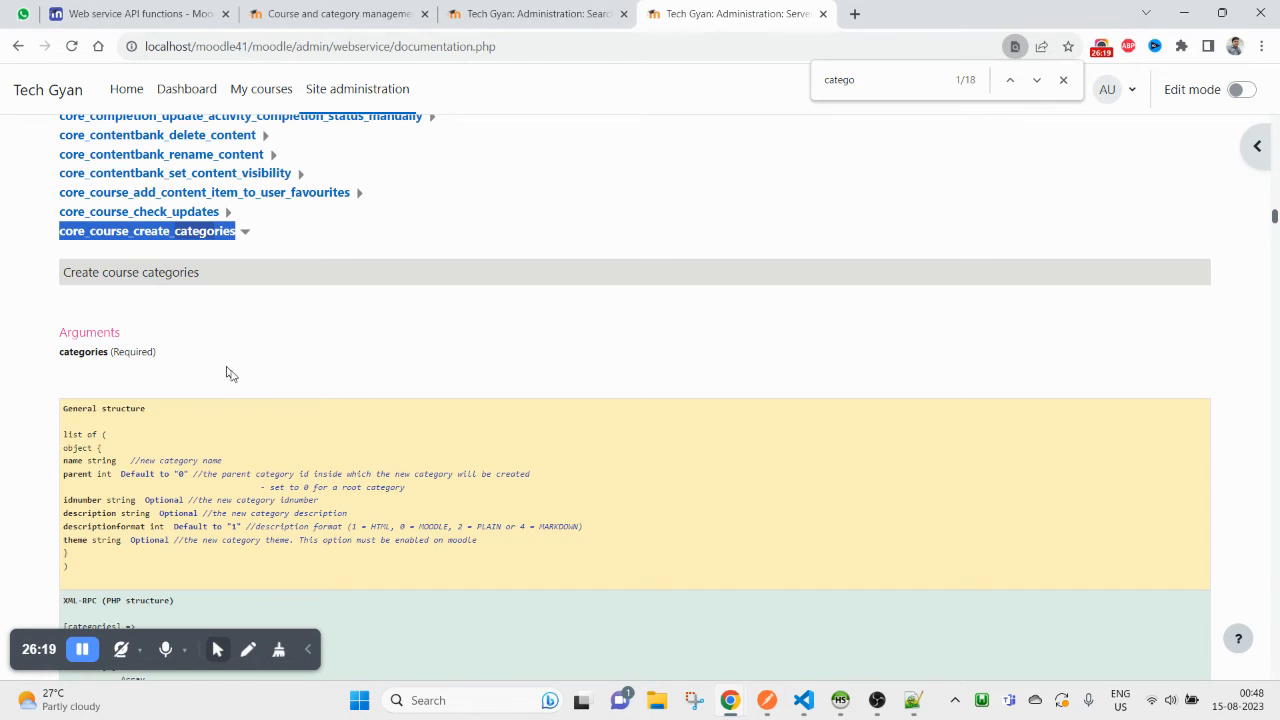
pyautogui.scroll(-1, 236, 402)
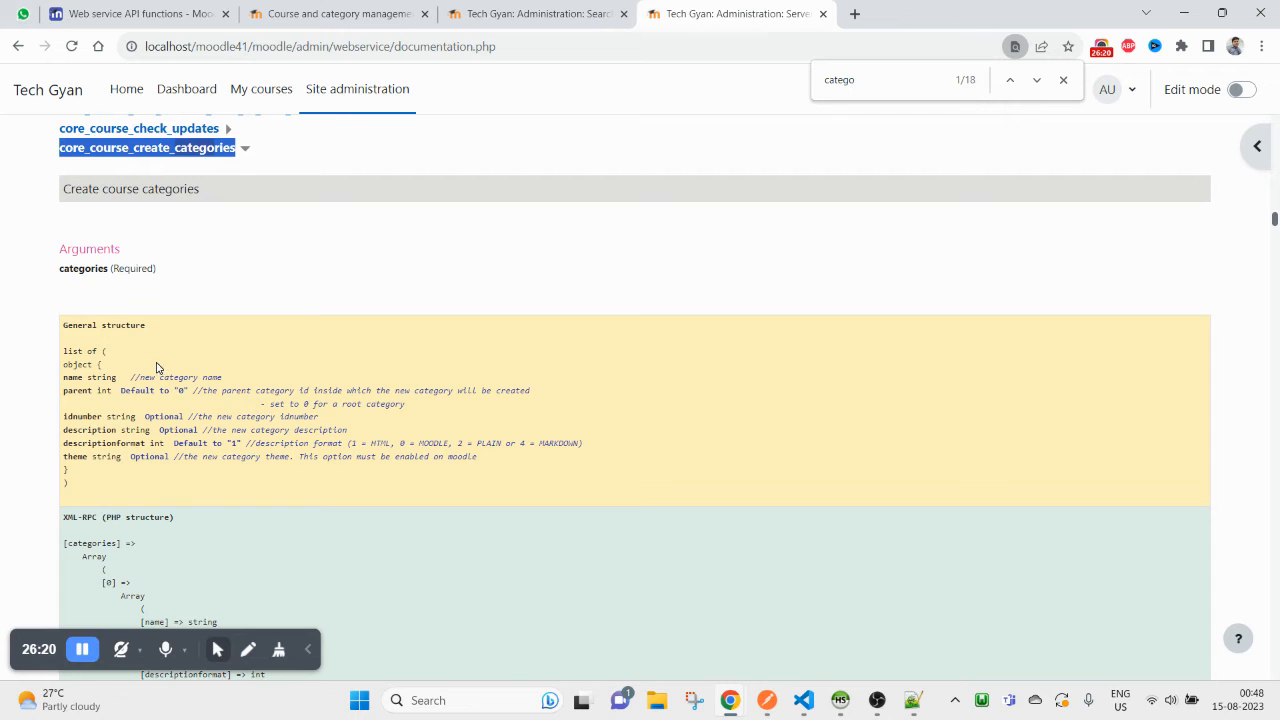
pyautogui.click(83, 275)
pyautogui.doubleClick(83, 270)
pyautogui.scroll(-2, 106, 517)
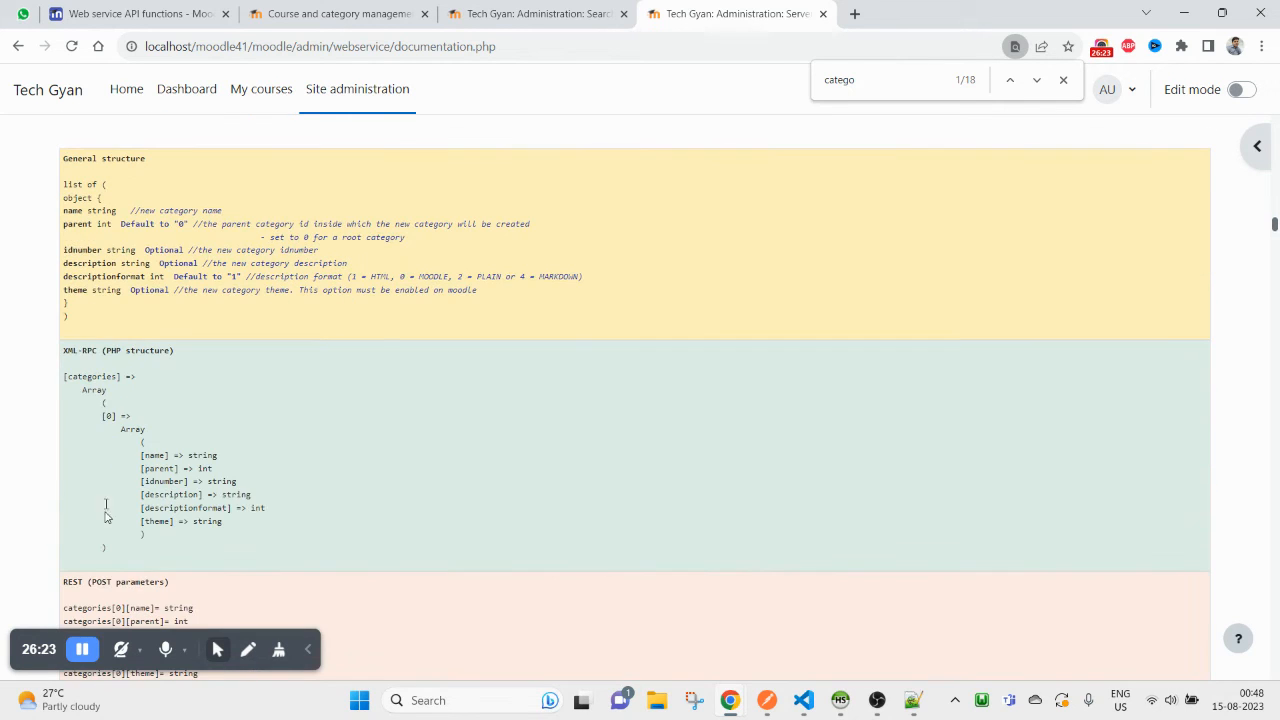
pyautogui.scroll(-1, 165, 447)
pyautogui.doubleClick(160, 371)
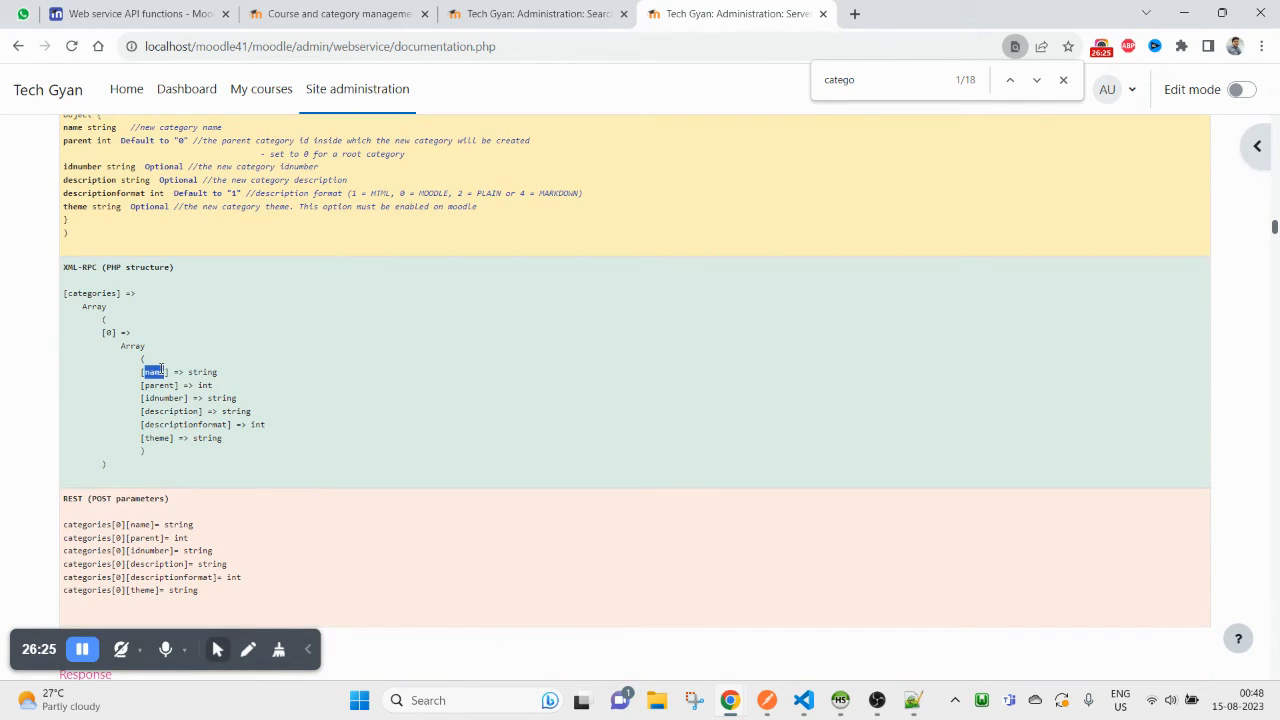
# - Copy the categories[0][name] parameter from the REST parameters and append it to the Postman request URL with the value My Category
pyautogui.scroll(-1, 134, 429)
pyautogui.moveTo(64, 441); pyautogui.dragTo(155, 441)
pyautogui.hotkey('ctrl', 'c')
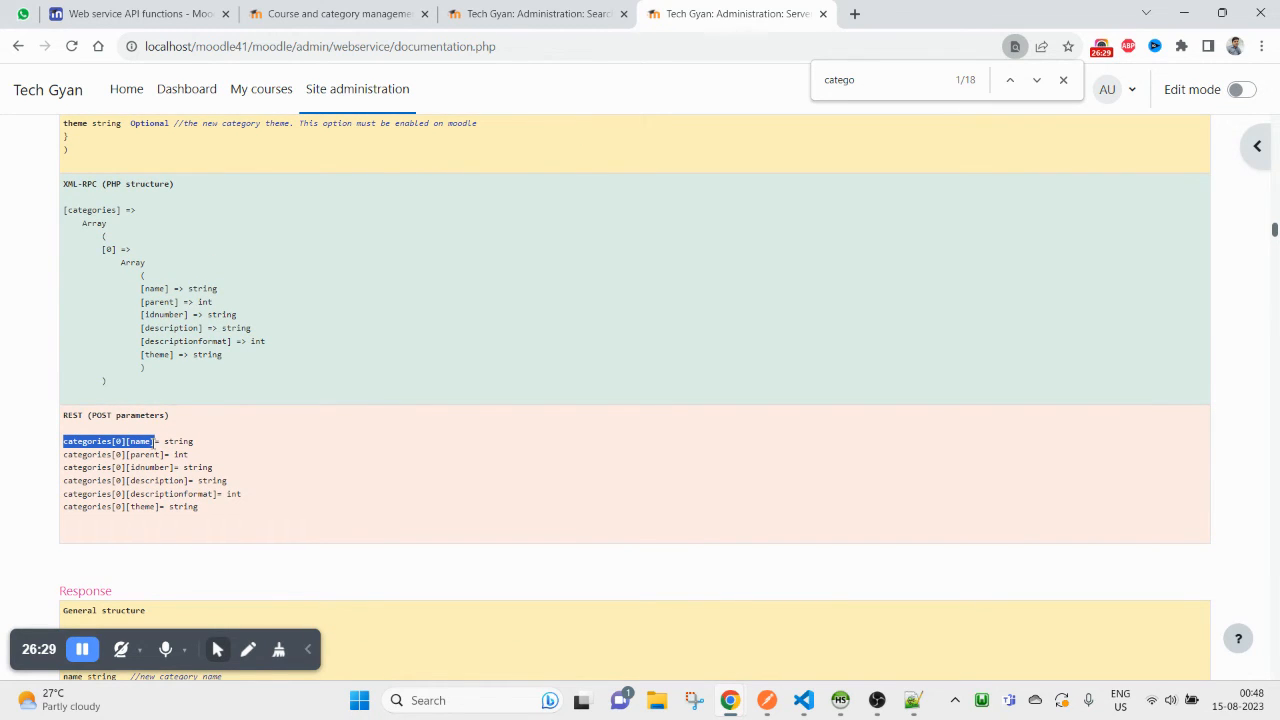
pyautogui.hotkey('alt', 'Tab')
pyautogui.click(1070, 135)
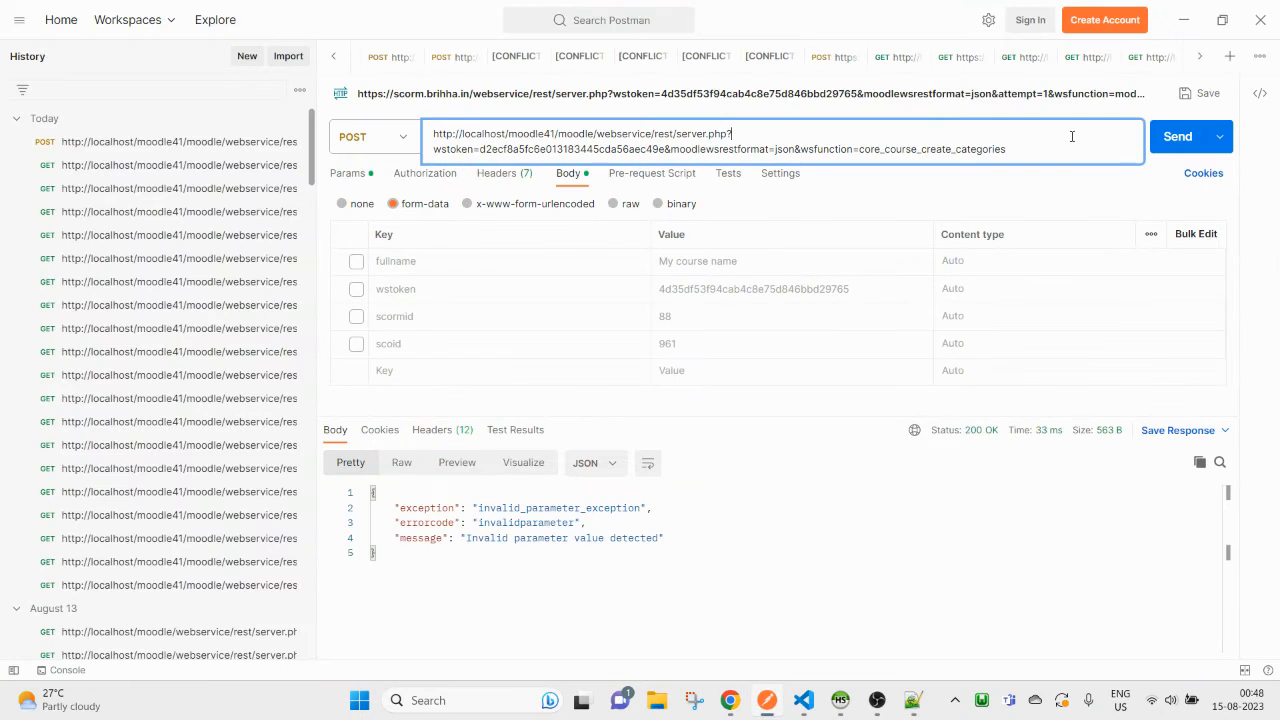
pyautogui.hotkey('ctrl', 'v')
pyautogui.hotkey('alt', 'Tab')
pyautogui.hotkey('alt', 'Tab')
pyautogui.hotkey('alt', 'Tab')
pyautogui.hotkey('alt', 'Tab')
pyautogui.write('=My Ca')
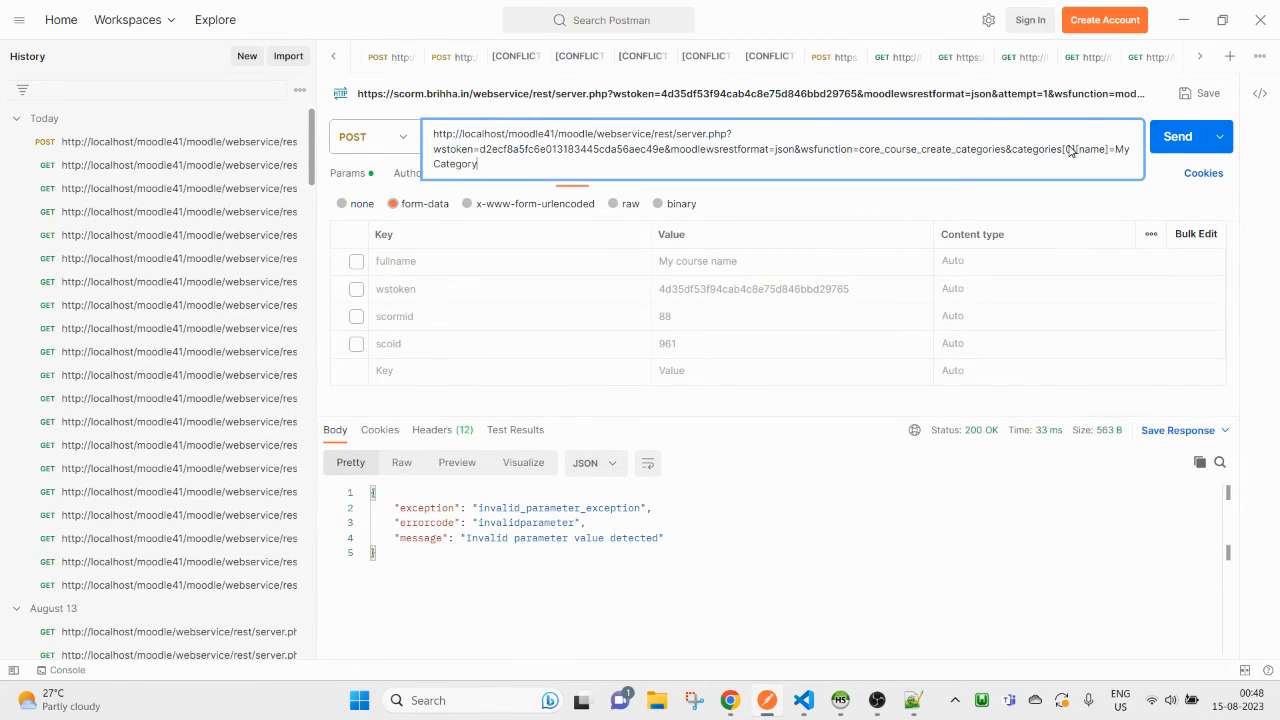
# - Copy the categories[0][parent] parameter from the Moodle API documentation in Chrome and append it to the Postman request URL with the value 0
pyautogui.hotkey('alt', 'Tab')
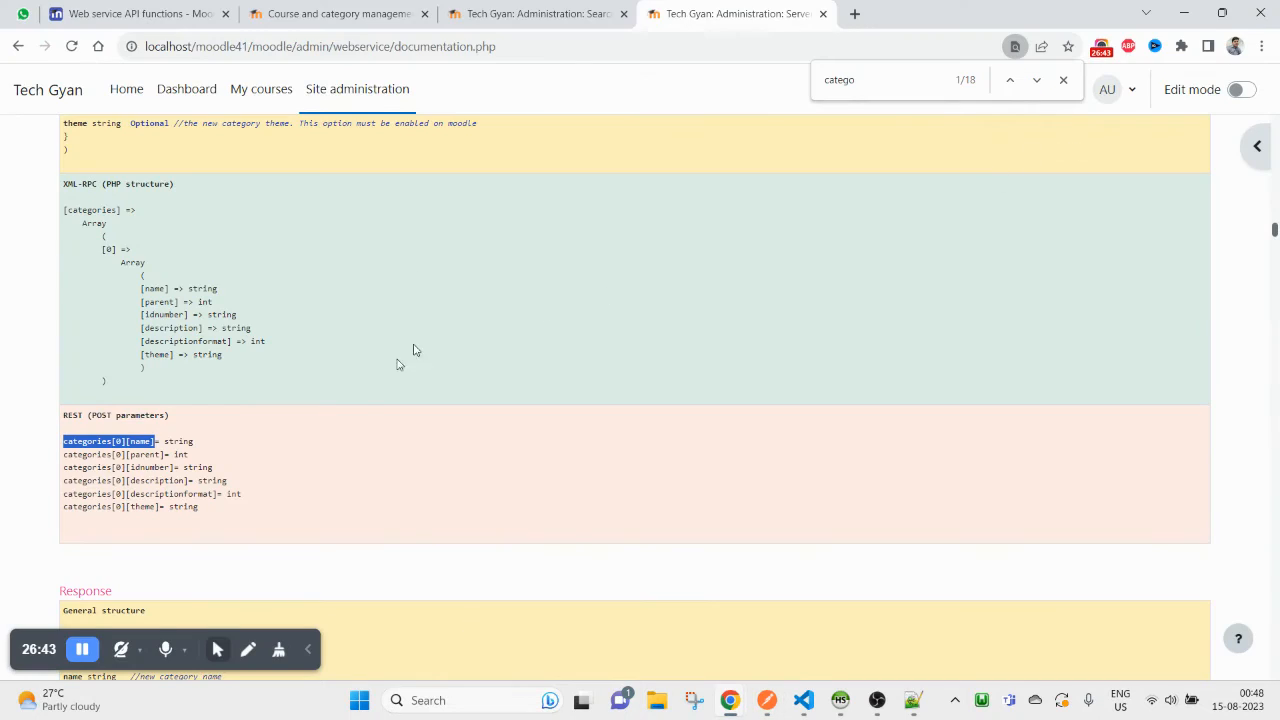
pyautogui.moveTo(63, 455); pyautogui.dragTo(162, 455)
pyautogui.hotkey('ctrl', 'c')
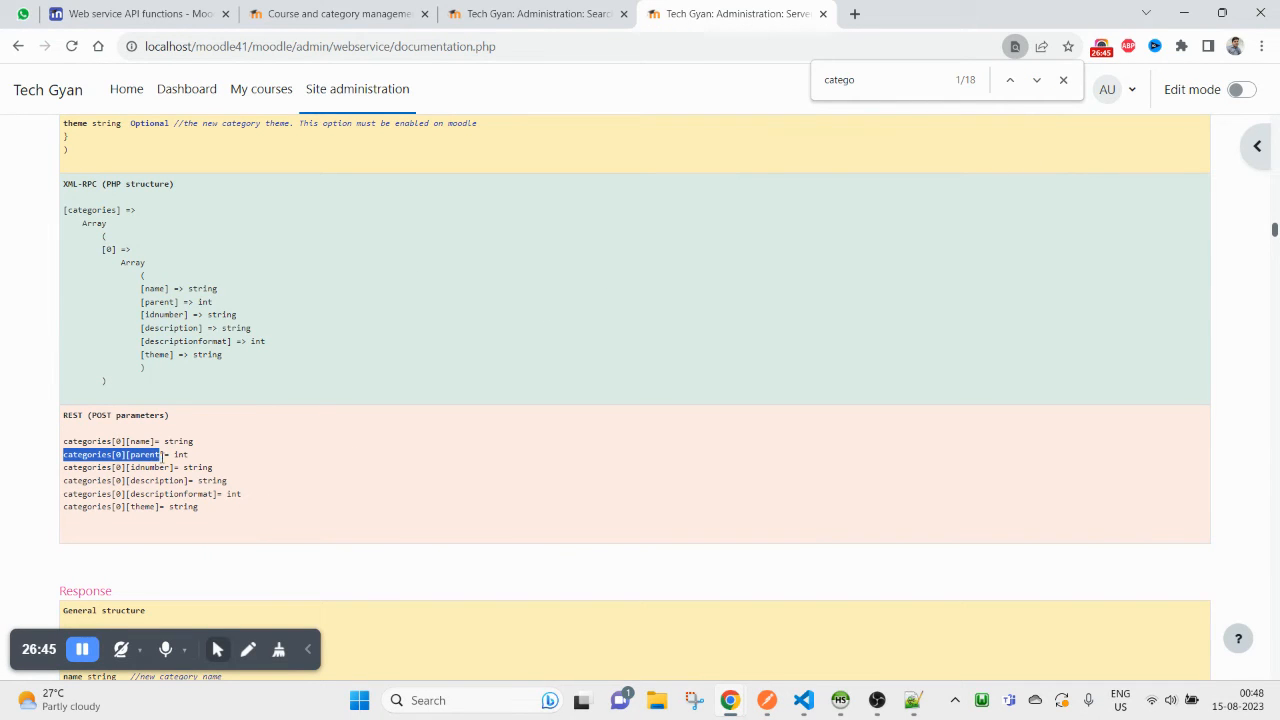
pyautogui.click(241, 459)
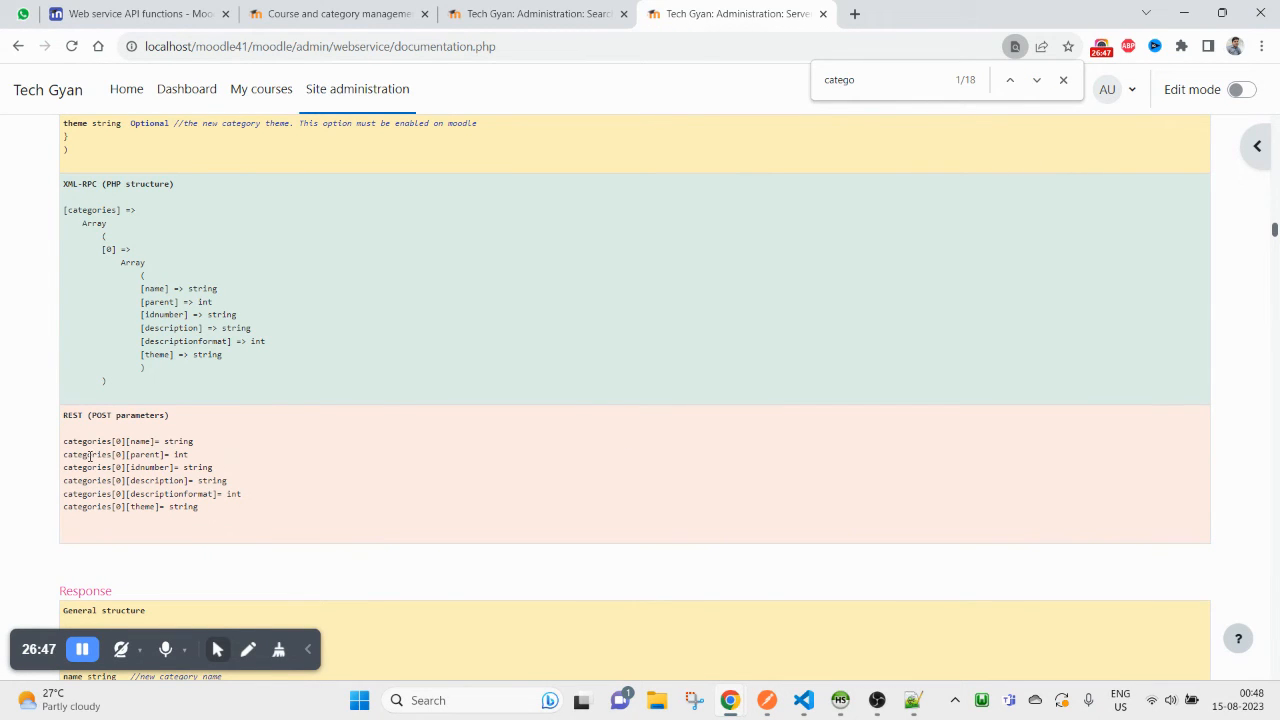
pyautogui.moveTo(63, 455); pyautogui.dragTo(145, 455)
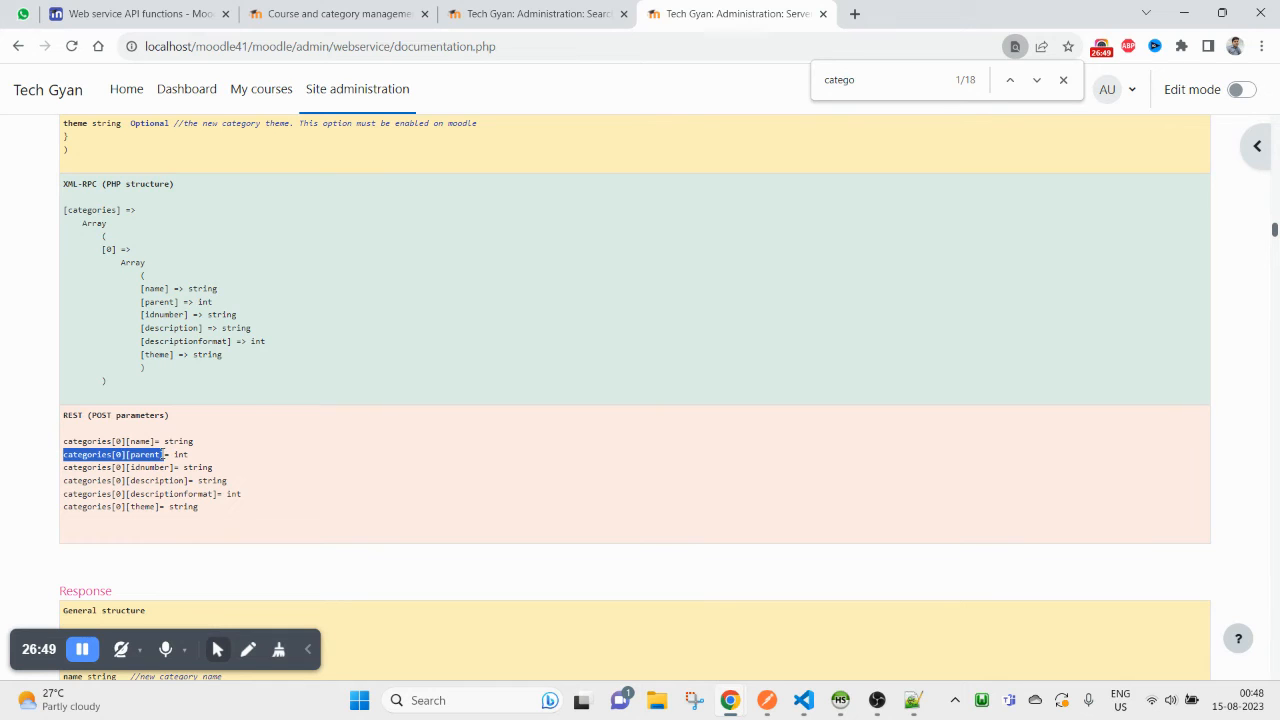
pyautogui.hotkey('alt', 'Tab')
pyautogui.hotkey('ctrl', 'v')
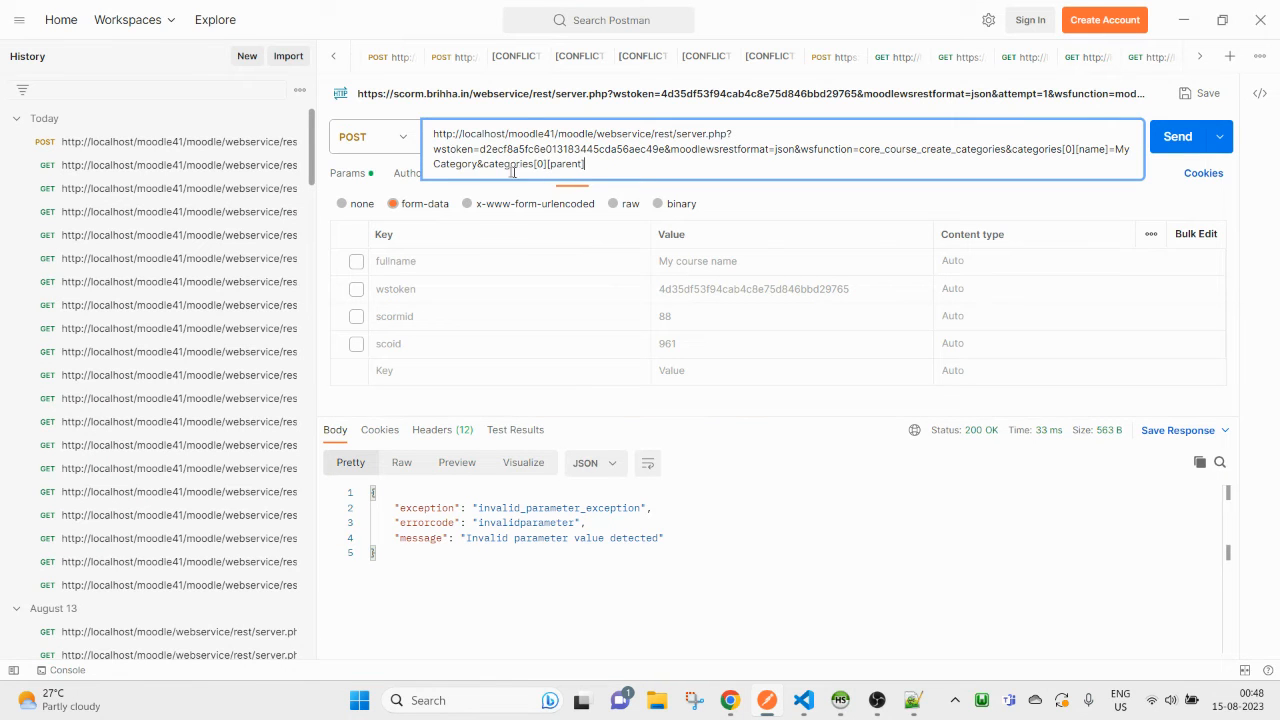
pyautogui.moveTo(434, 164); pyautogui.dragTo(773, 162)
pyautogui.moveTo(1112, 149); pyautogui.dragTo(477, 164)
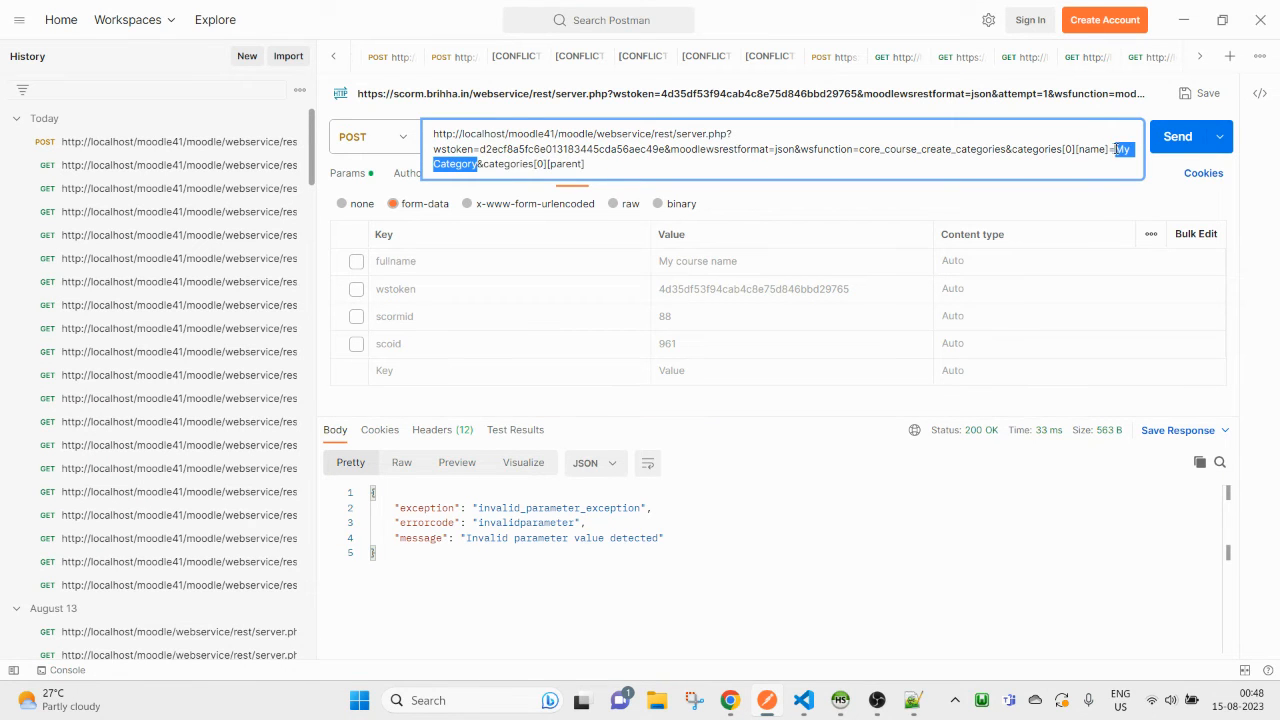
pyautogui.click(616, 164)
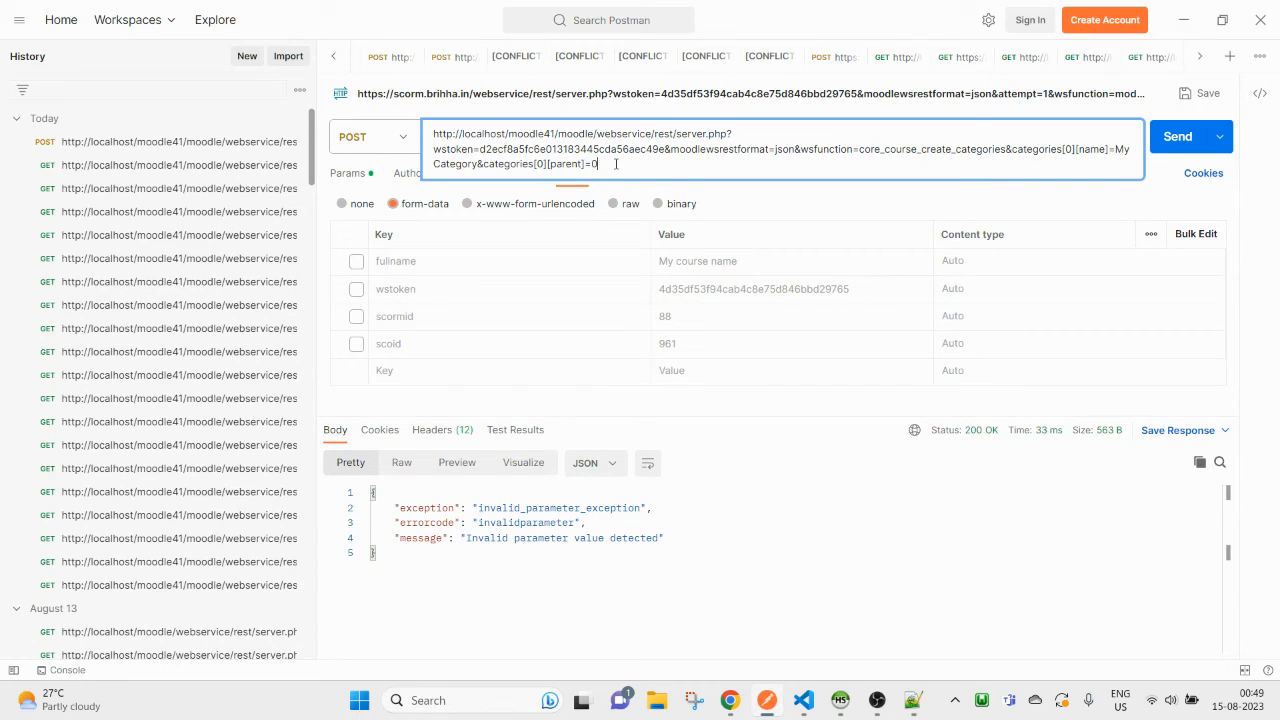
# - Copy categories[0][idnumber] from the documentation, append it to the Postman request URL with the value mc1, and send the POST request
pyautogui.hotkey('alt', 'Tab')
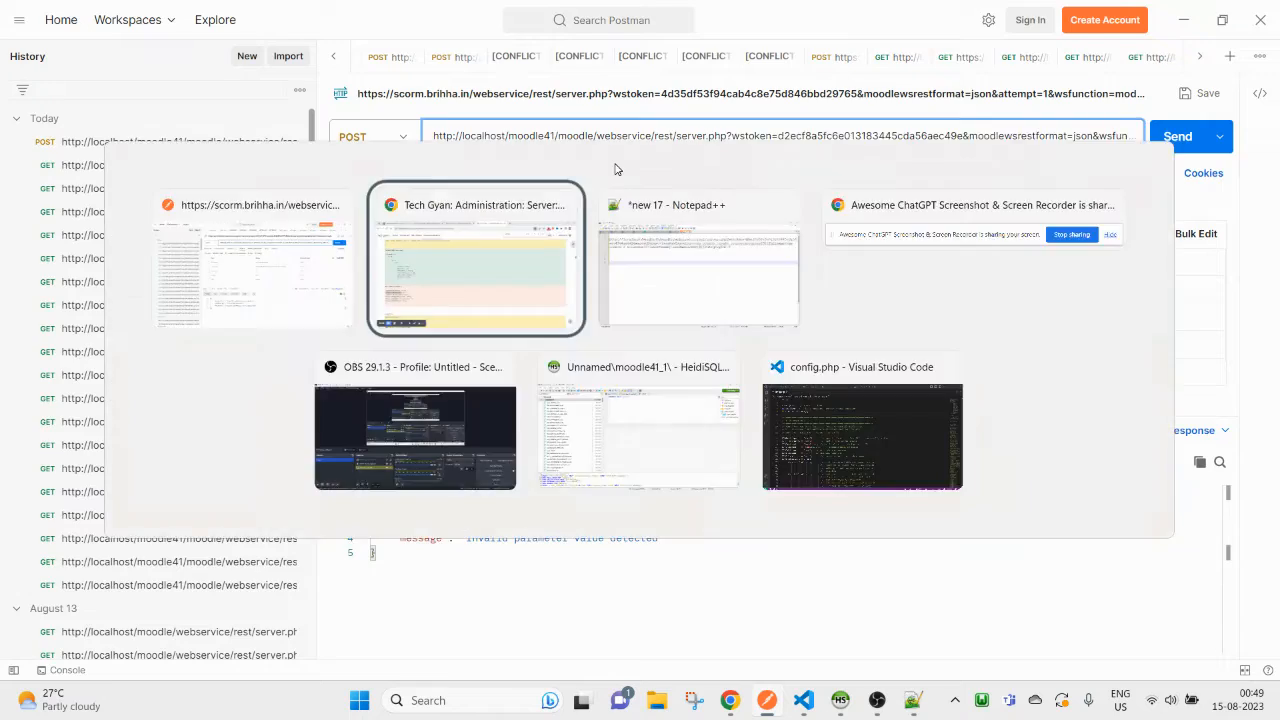
pyautogui.moveTo(63, 467); pyautogui.dragTo(180, 467)
pyautogui.hotkey('ctrl', 'c')
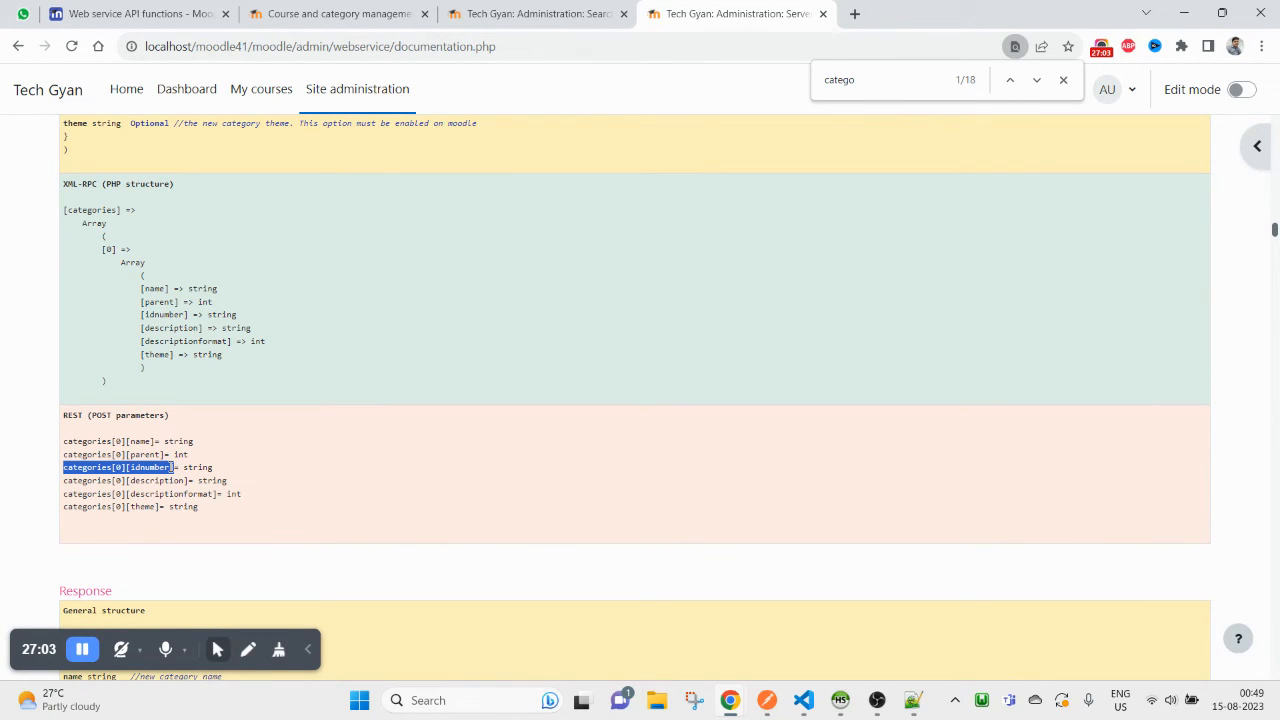
pyautogui.hotkey('alt', 'Tab')
pyautogui.click(683, 167)
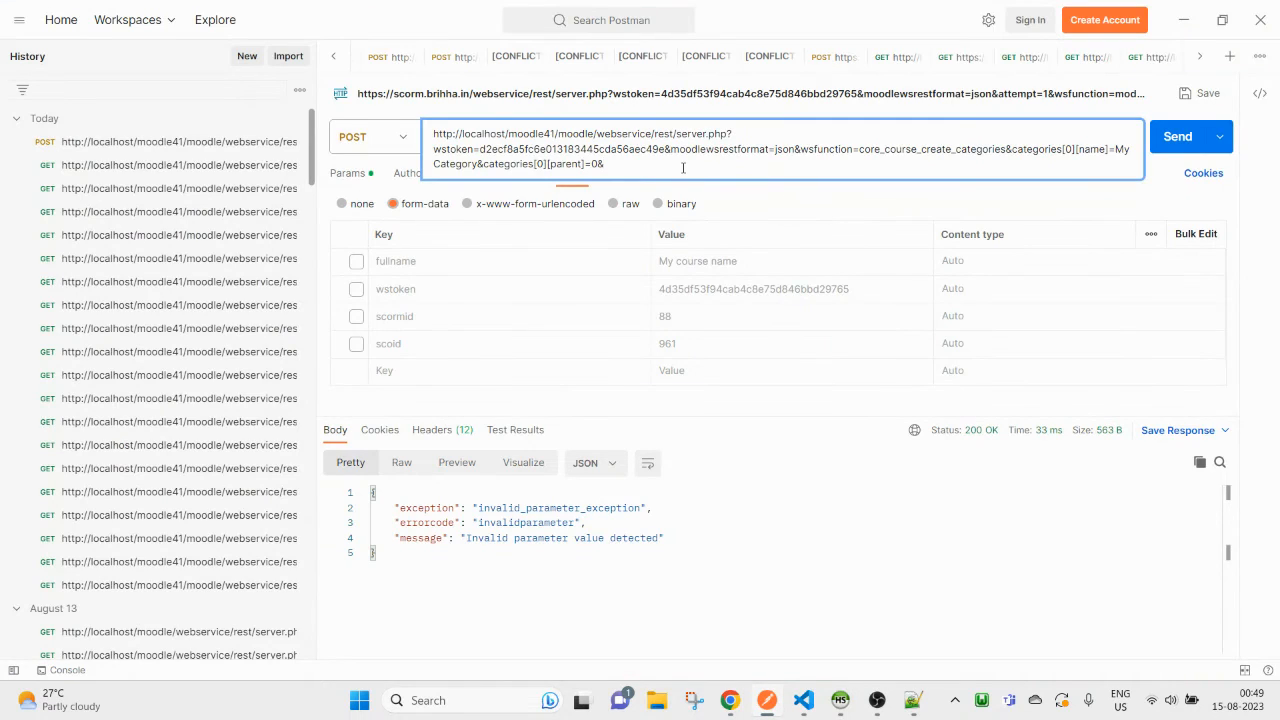
pyautogui.hotkey('ctrl', 'v')
pyautogui.write('=mc1')
pyautogui.click(1158, 146)
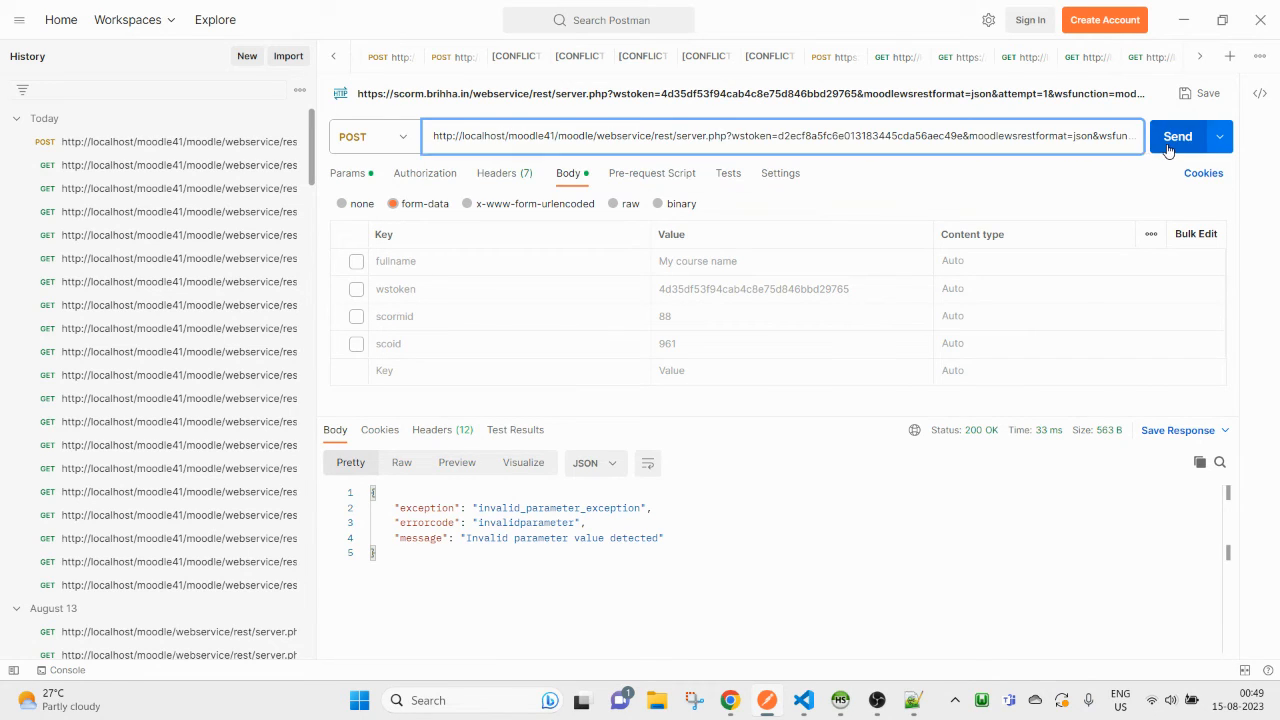
pyautogui.hotkey('ctrl', 'a')
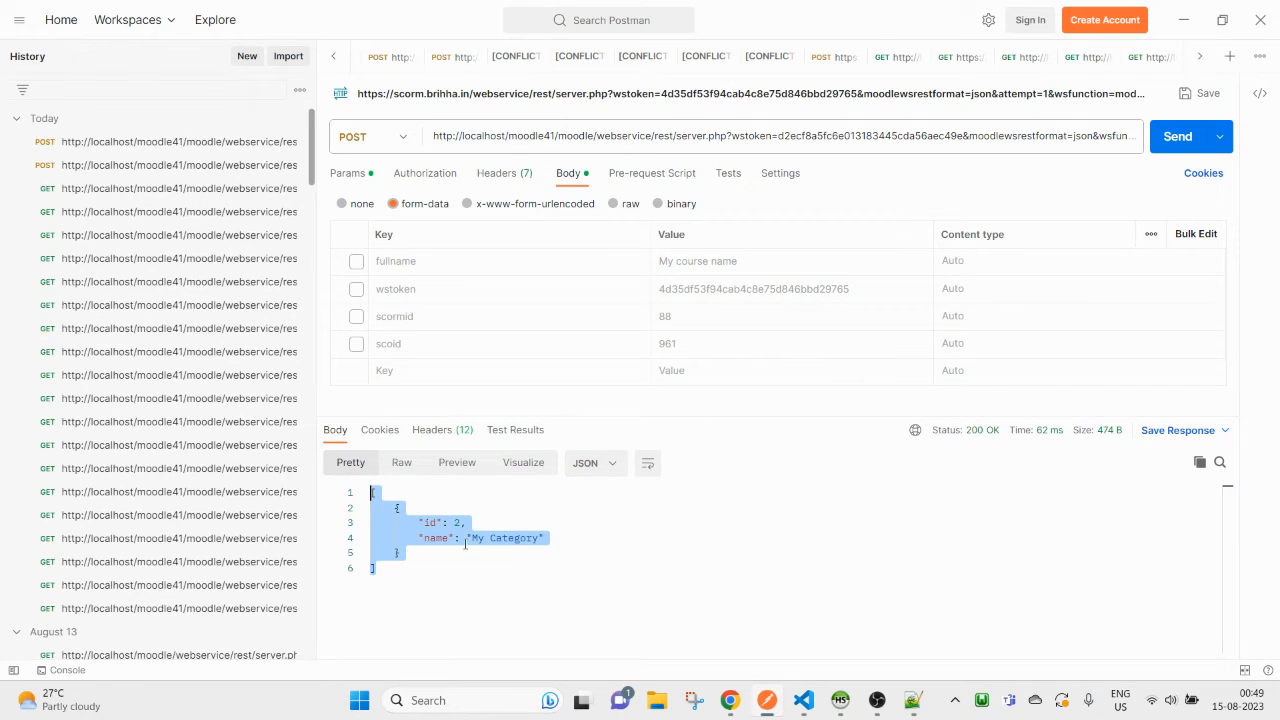
# - Switch to Chrome, reload the course and category management page, and check the list for My Category and its ID number
pyautogui.hotkey('alt', 'Tab')
pyautogui.click(510, 12)
pyautogui.click(382, 12)
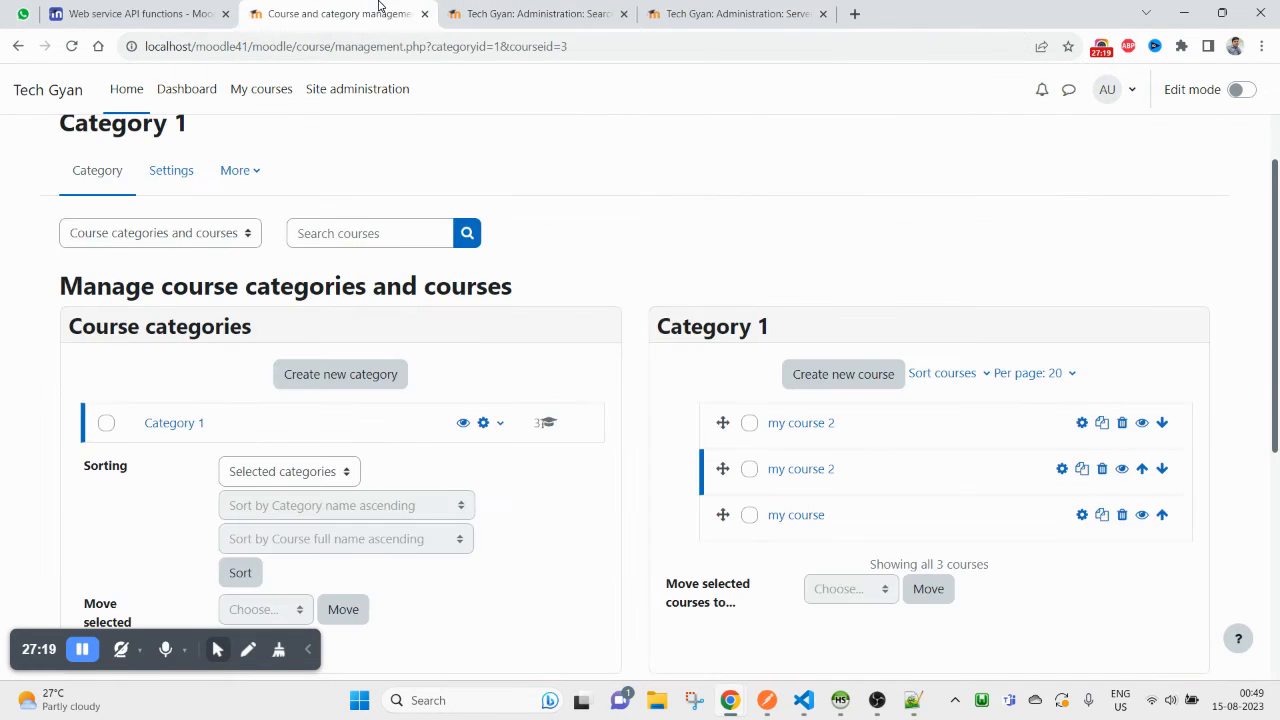
pyautogui.scroll(1, 480, 315)
pyautogui.scroll(-2, 160, 530)
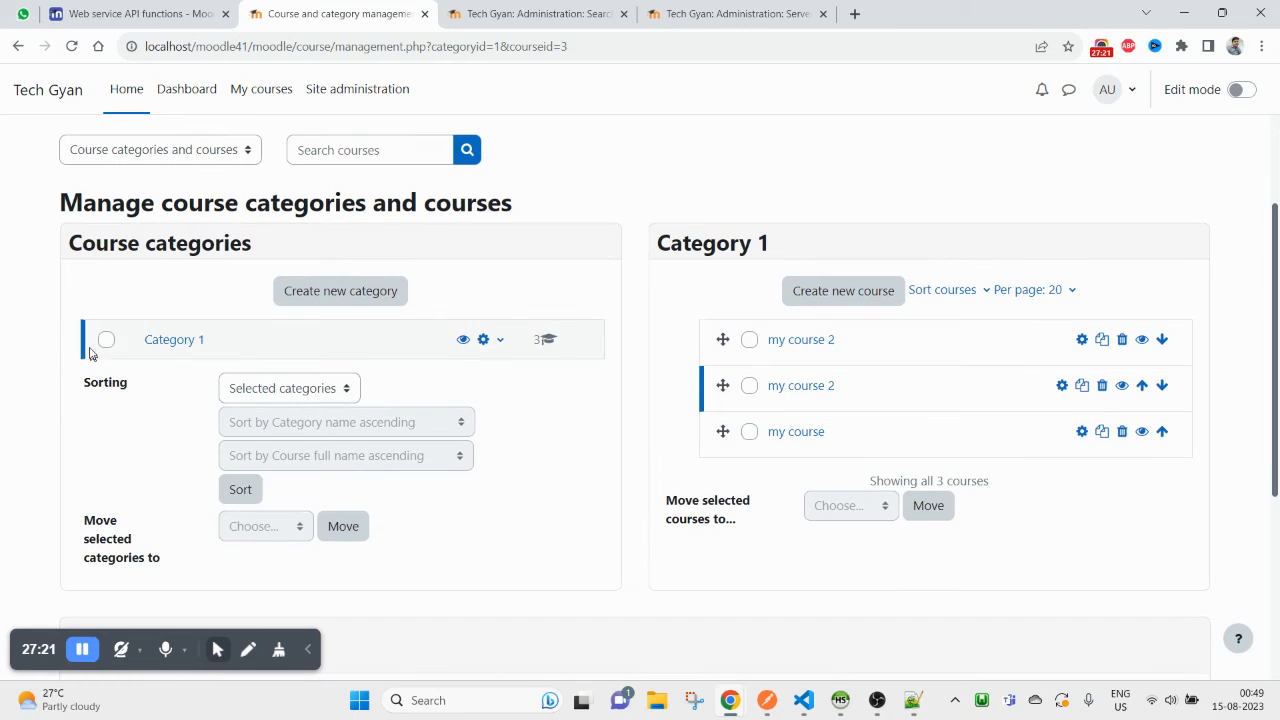
pyautogui.rightClick(578, 137)
pyautogui.click(648, 196)
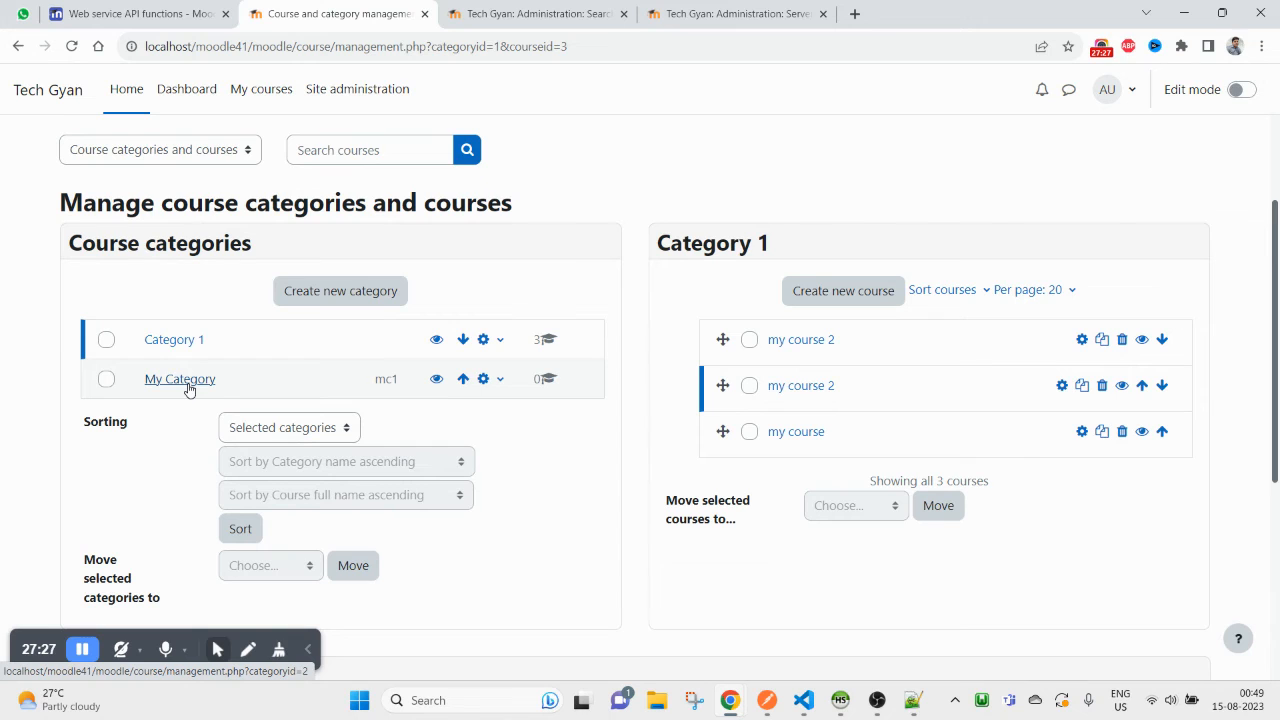
pyautogui.doubleClick(386, 380)
# - Switch to Postman, change the category name to My Category 2 and the idnumber to mc2 in the request URL, and send it
pyautogui.hotkey('alt', 'Tab')
pyautogui.click(990, 150)
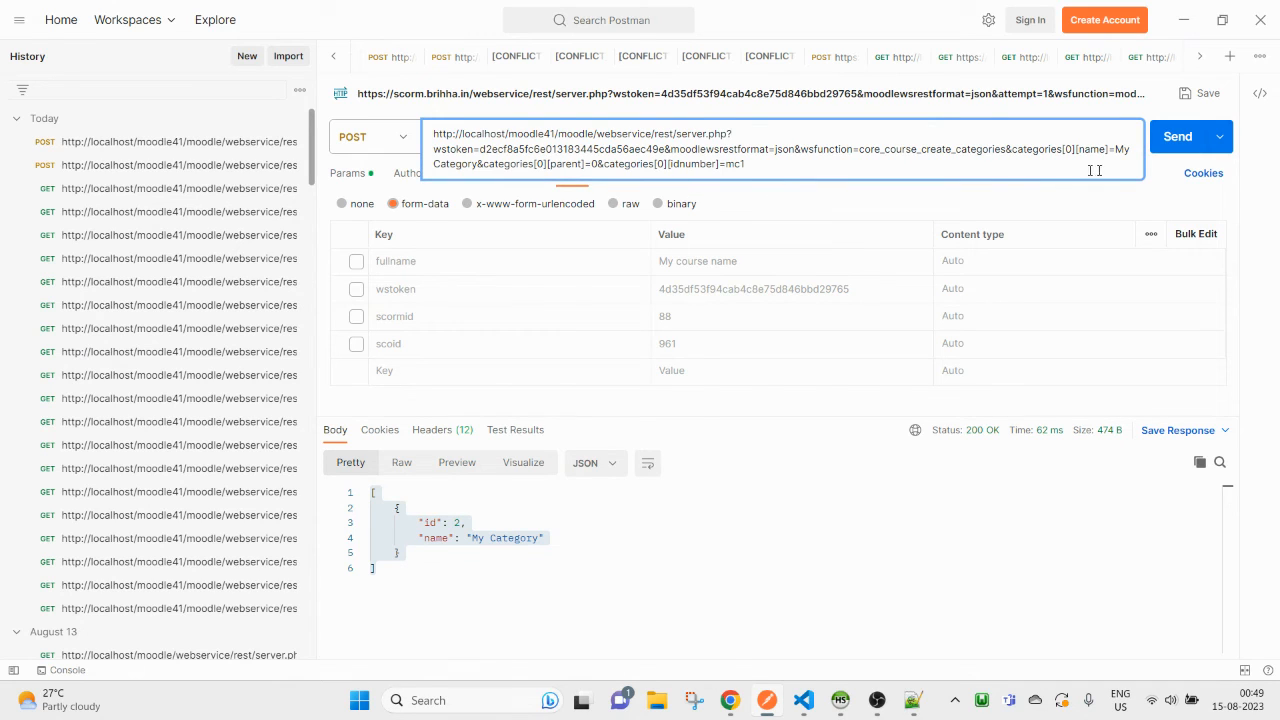
pyautogui.write('2')
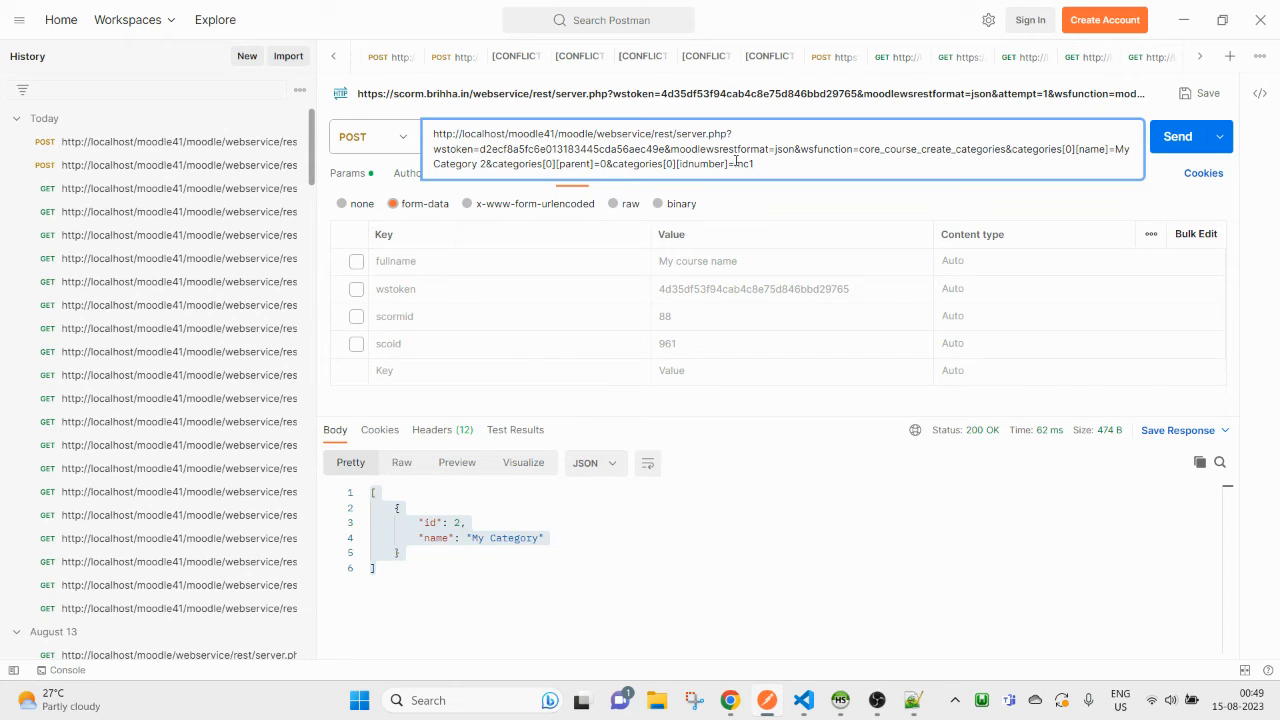
pyautogui.click(1178, 137)
# - Switch to Chrome, reload the course and category management page, and check the category list for My Category 2
pyautogui.hotkey('alt', 'Tab')
pyautogui.rightClick(608, 128)
pyautogui.click(687, 193)
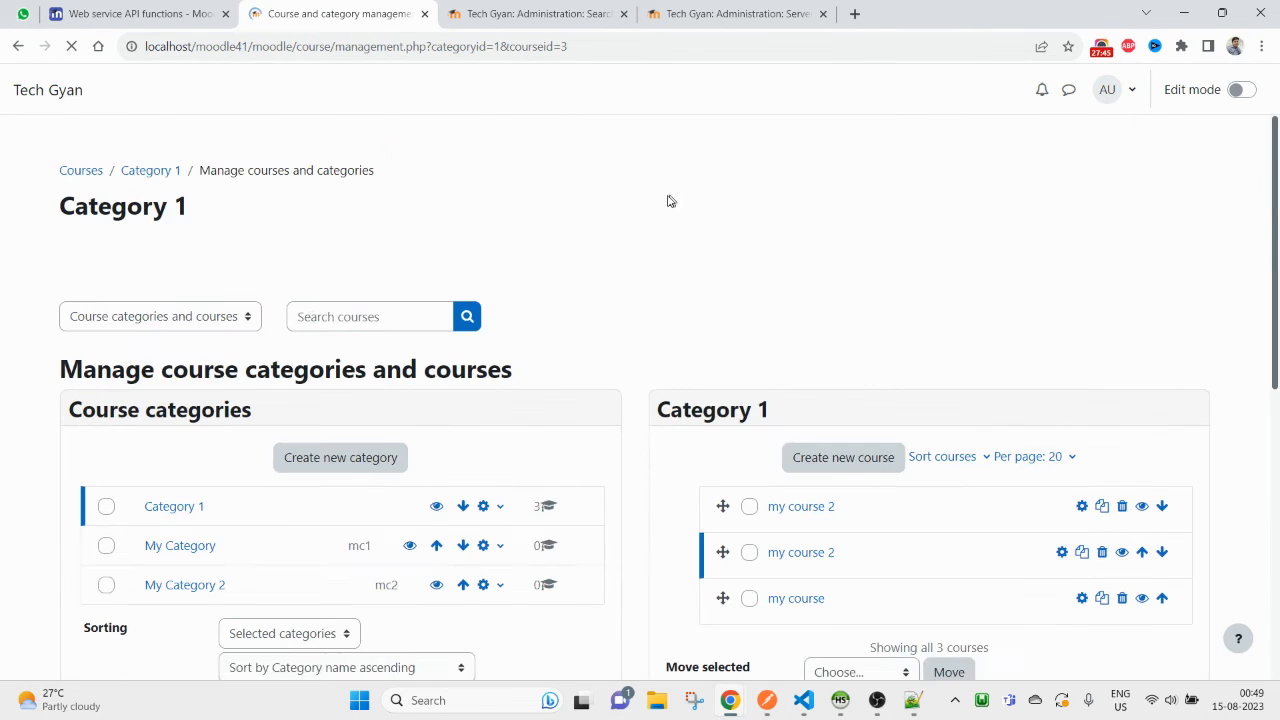
pyautogui.scroll(-3, 354, 423)
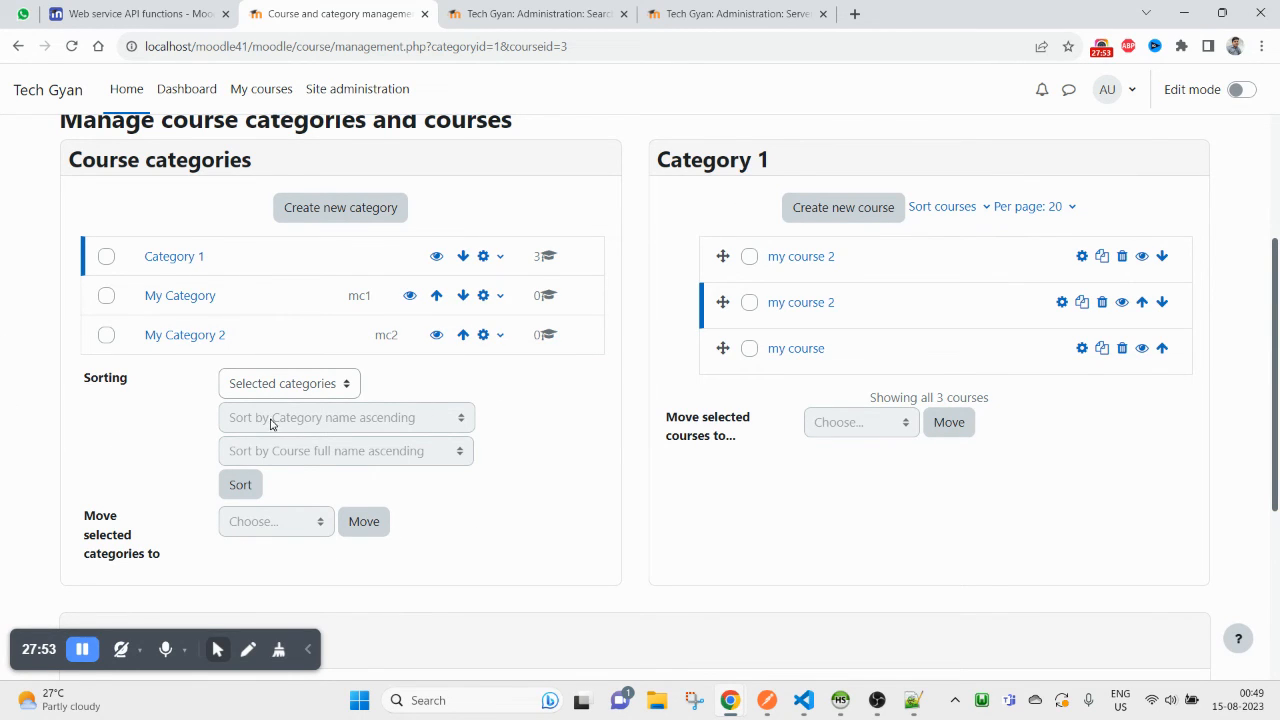
pyautogui.scroll(3, 487, 354)
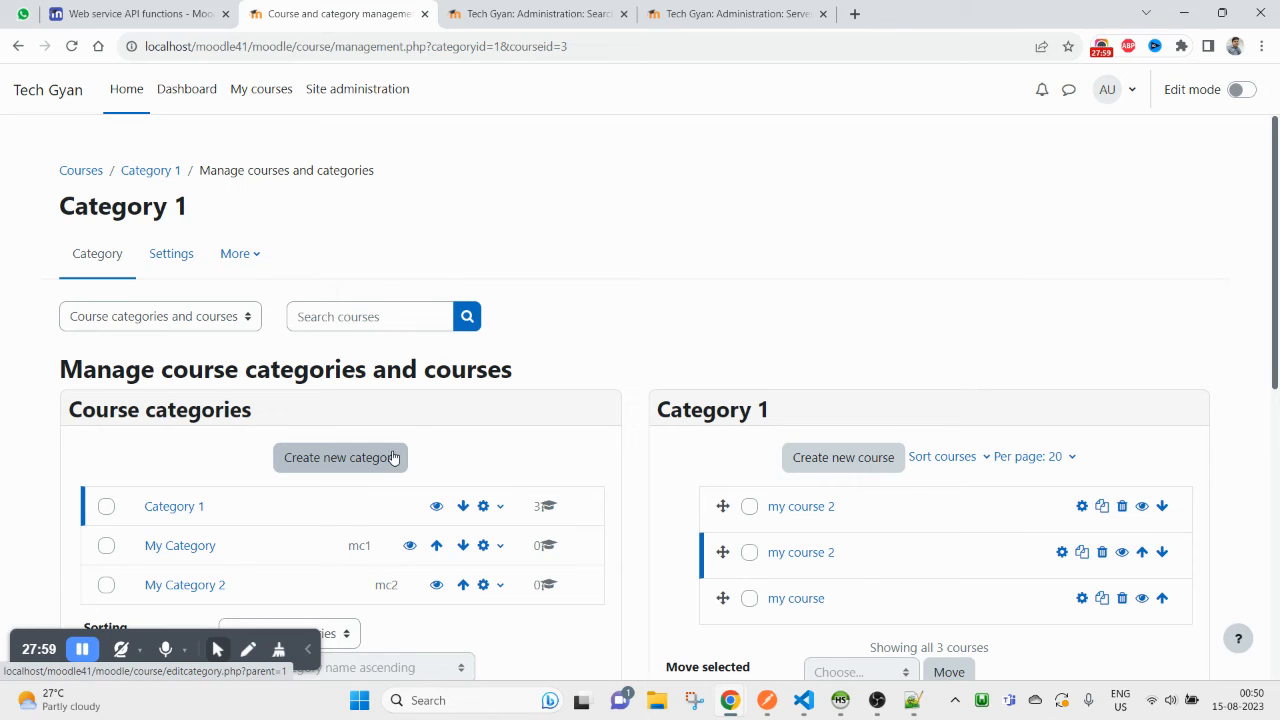
# - Open the web services Overview page from the Server section of Site administration
pyautogui.click(568, 8)
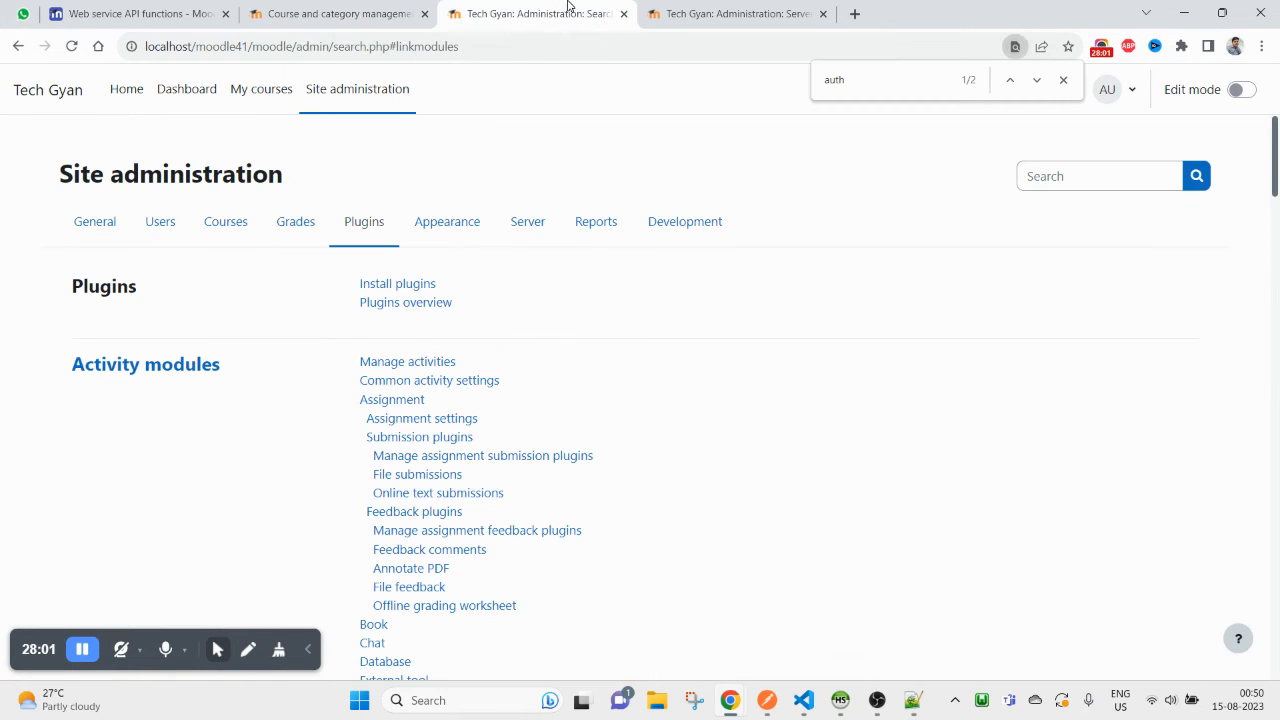
pyautogui.click(400, 12)
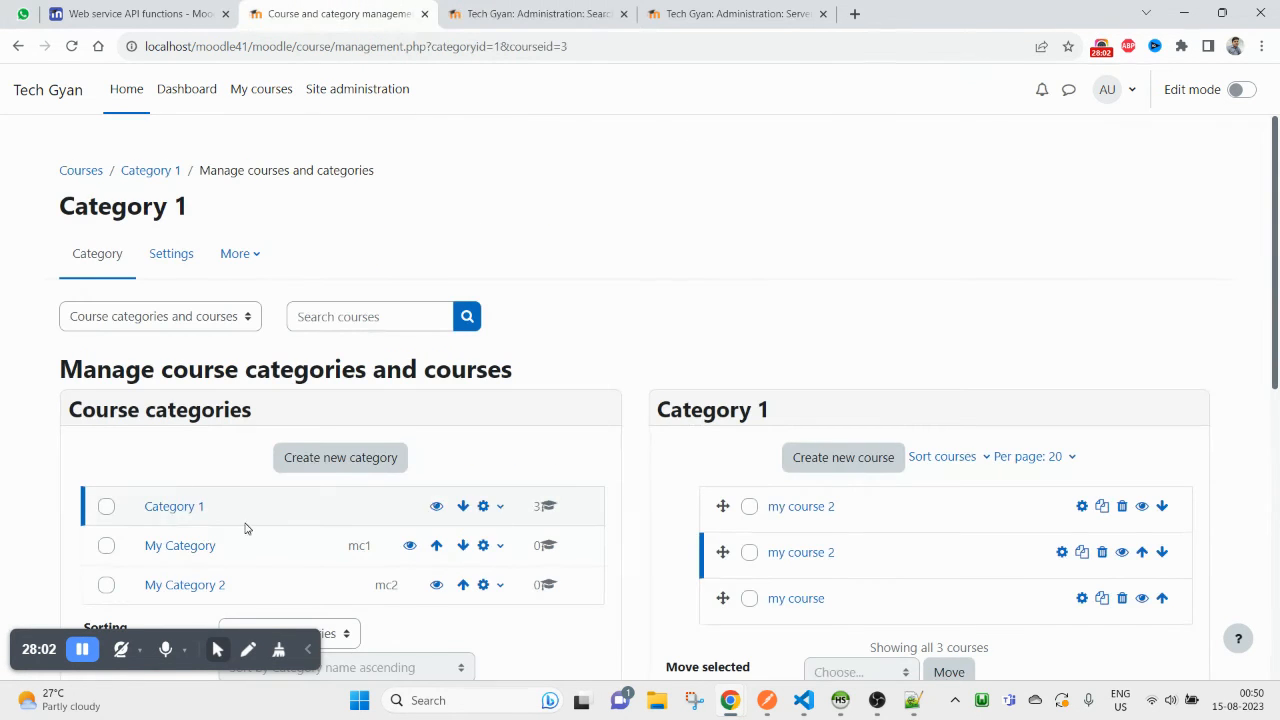
pyautogui.click(474, 6)
pyautogui.scroll(-12, 352, 400)
pyautogui.scroll(15, 334, 237)
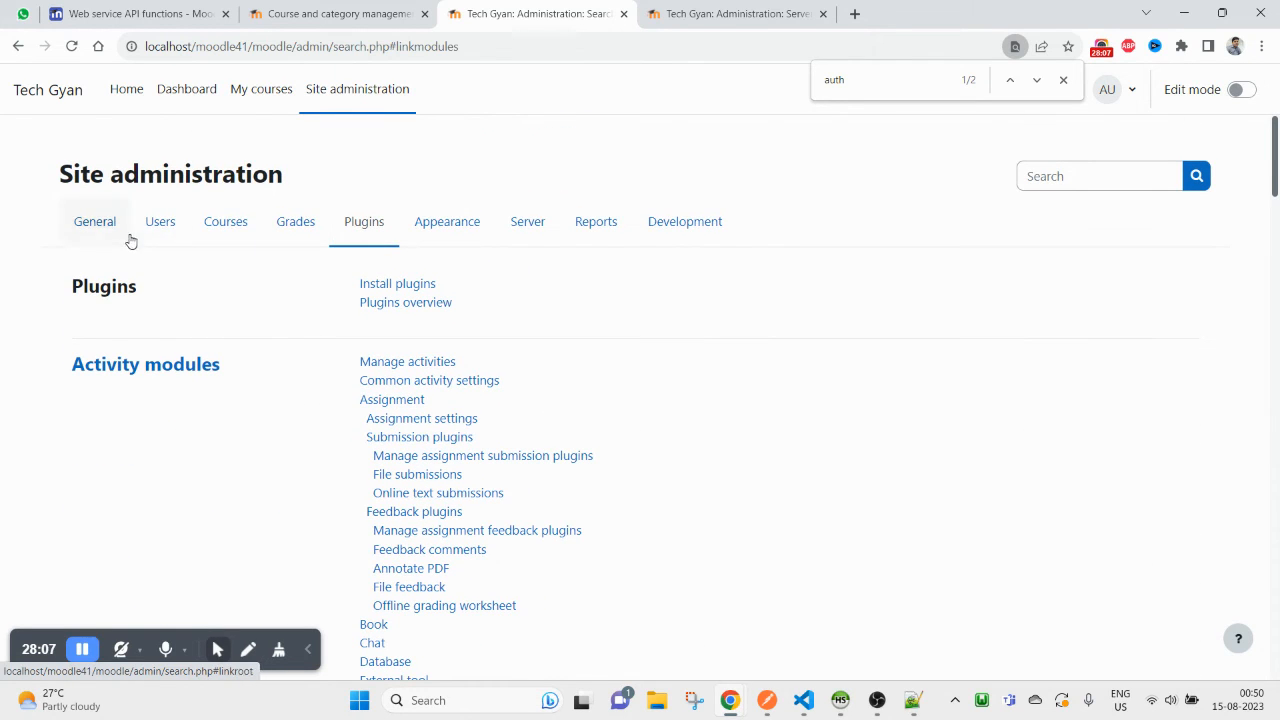
pyautogui.click(518, 238)
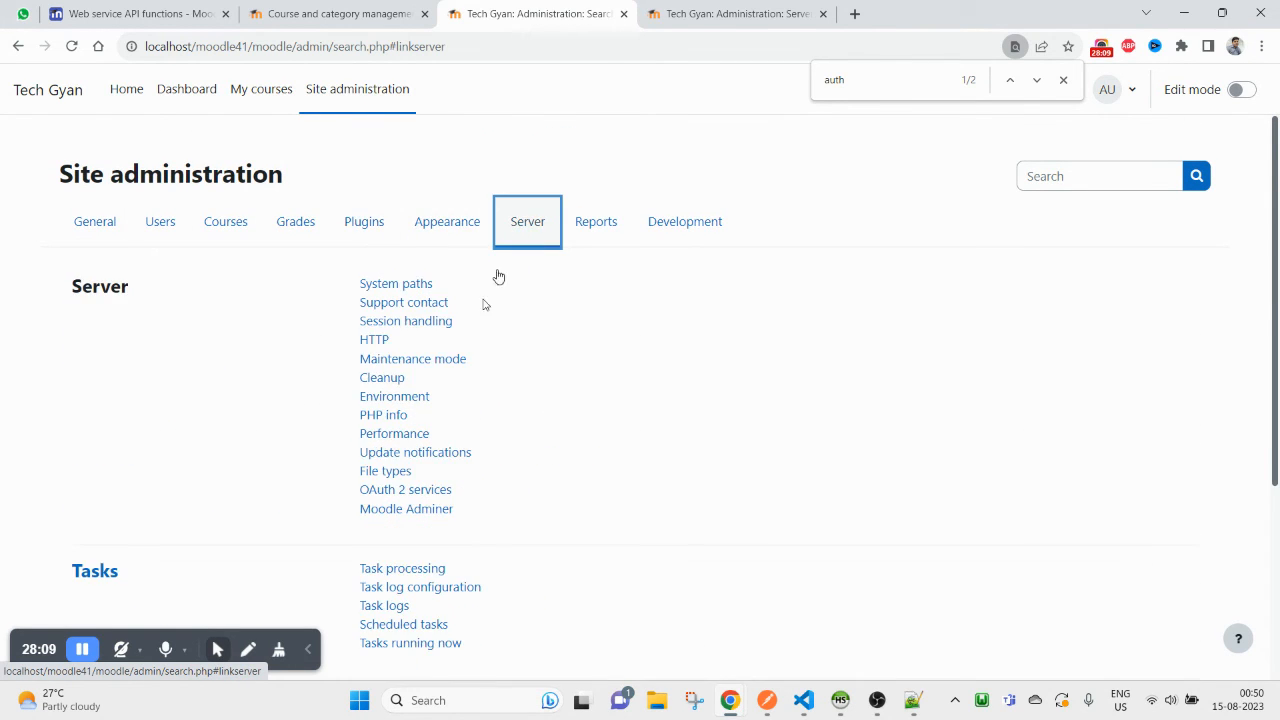
pyautogui.scroll(-3, 483, 304)
pyautogui.click(385, 510)
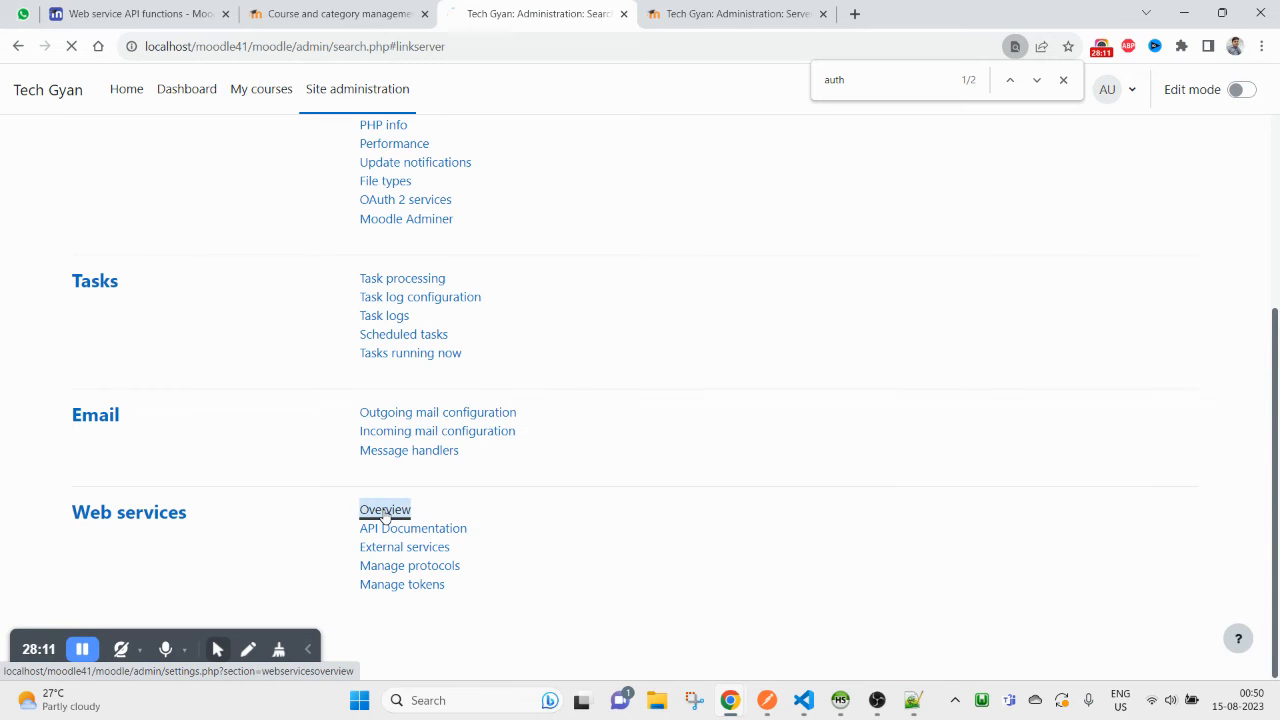
# - Review the first four web services setup steps, from enabling web services to checking user capability
pyautogui.scroll(-3, 337, 463)
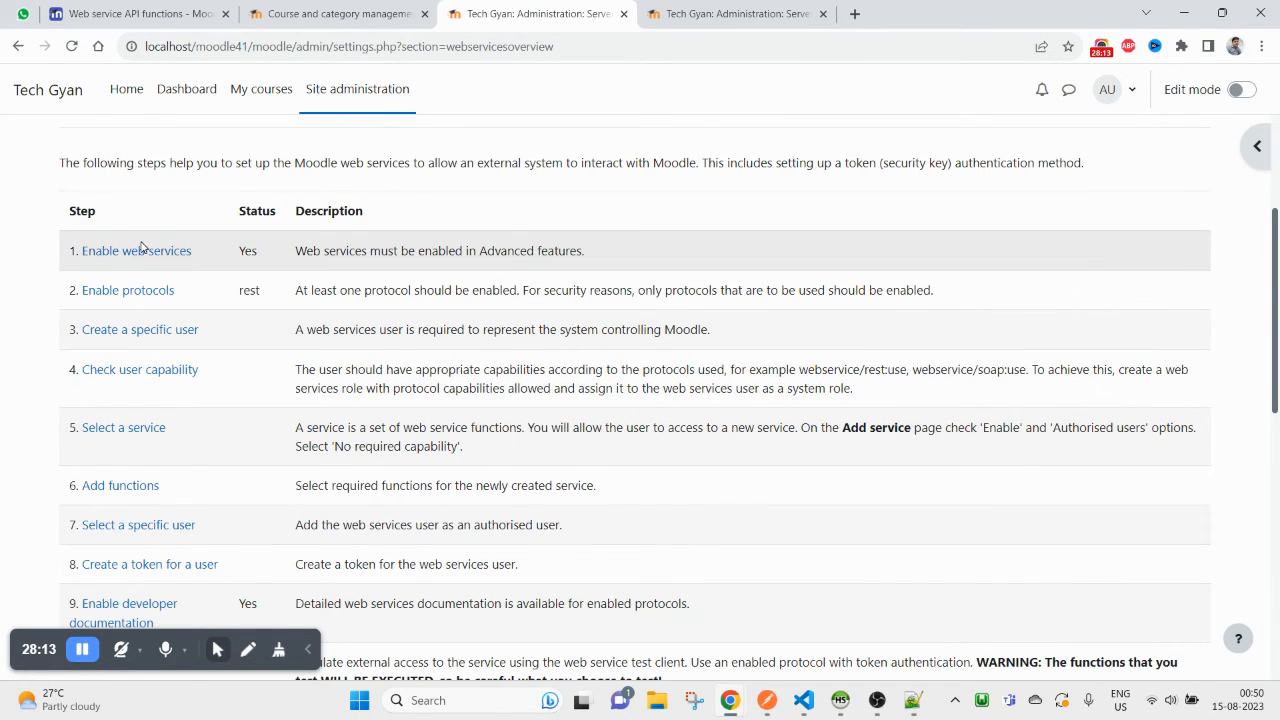
pyautogui.moveTo(257, 253); pyautogui.dragTo(149, 254)
pyautogui.moveTo(208, 294); pyautogui.dragTo(88, 246)
pyautogui.moveTo(229, 336); pyautogui.dragTo(61, 335)
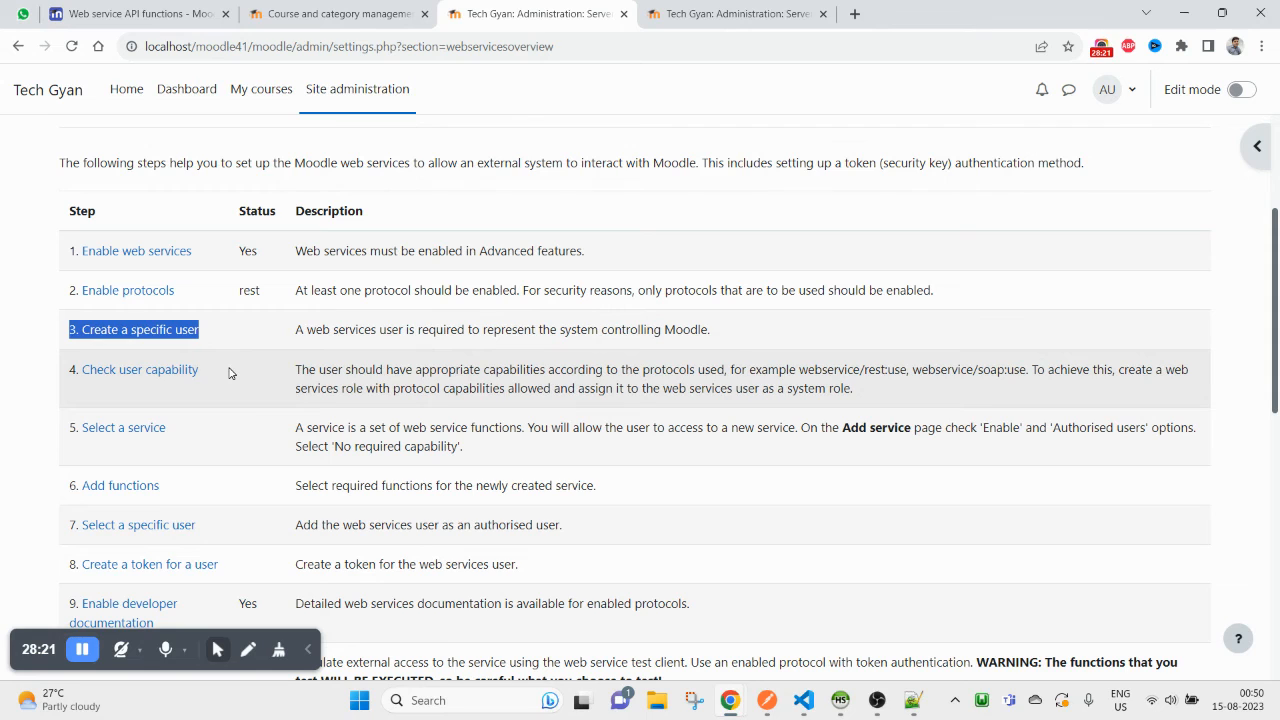
pyautogui.click(229, 373)
pyautogui.tripleClick(225, 340)
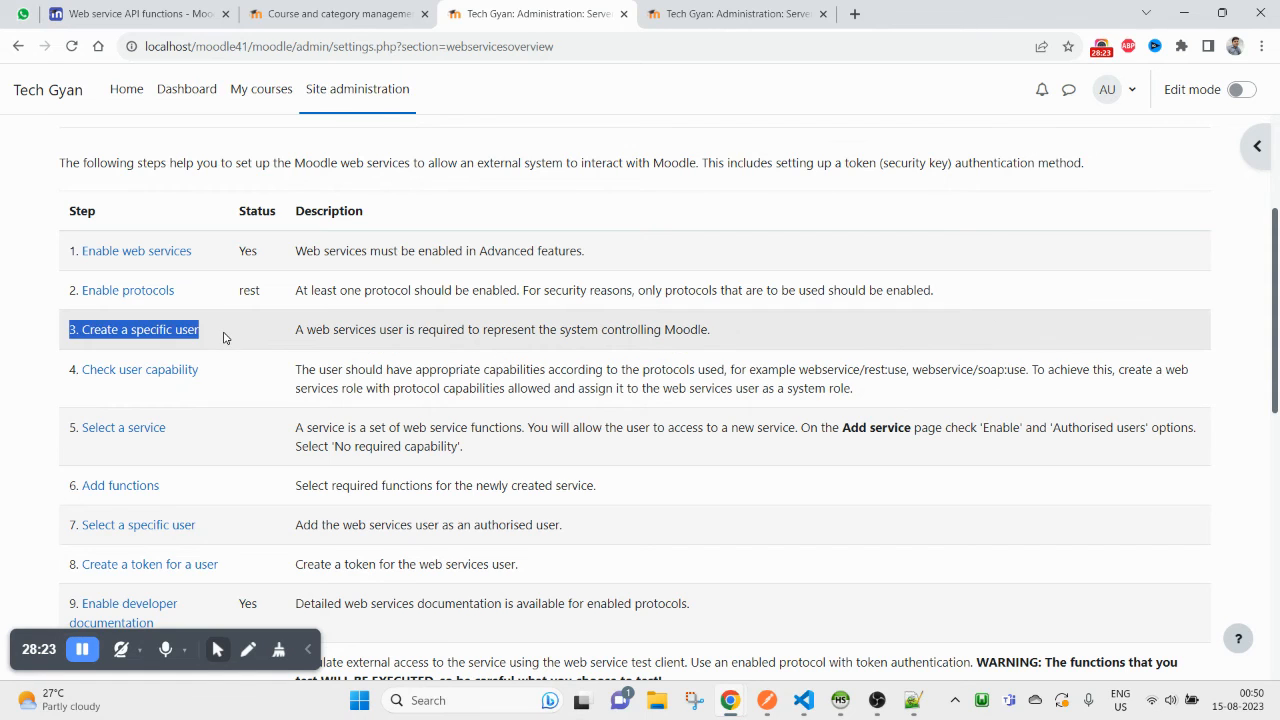
pyautogui.click(223, 380)
pyautogui.tripleClick(223, 380)
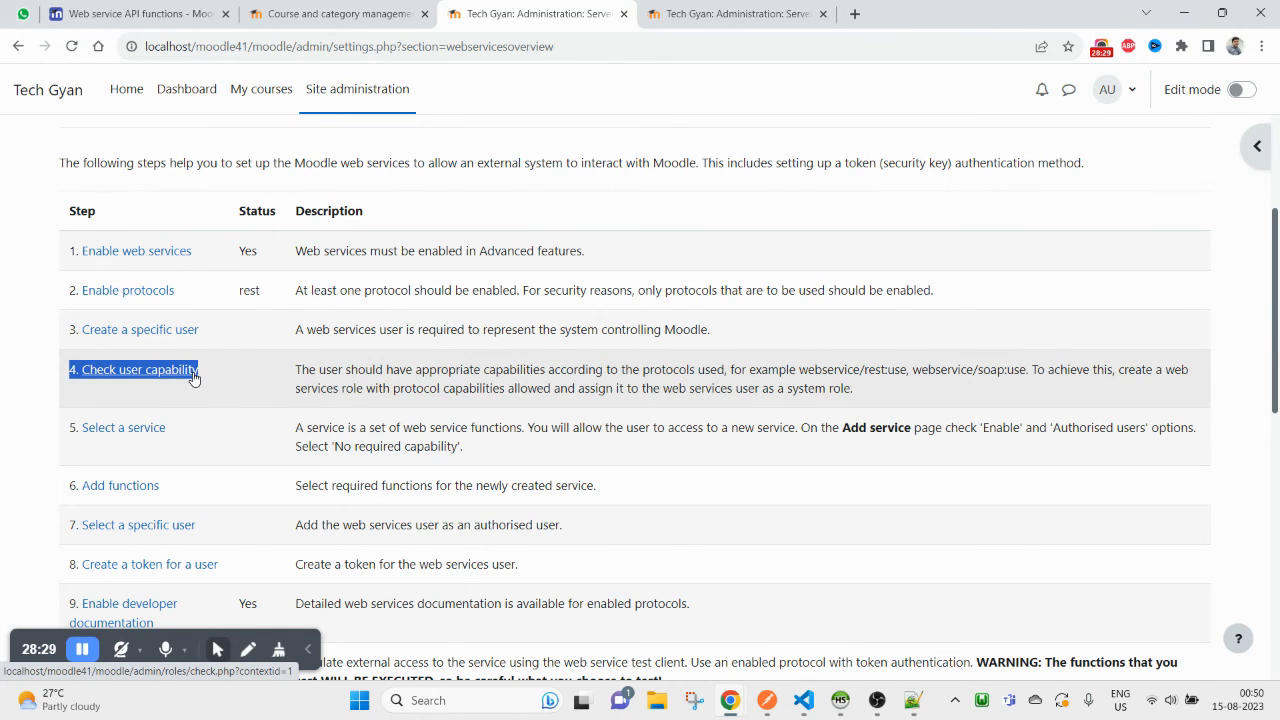
pyautogui.click(208, 394)
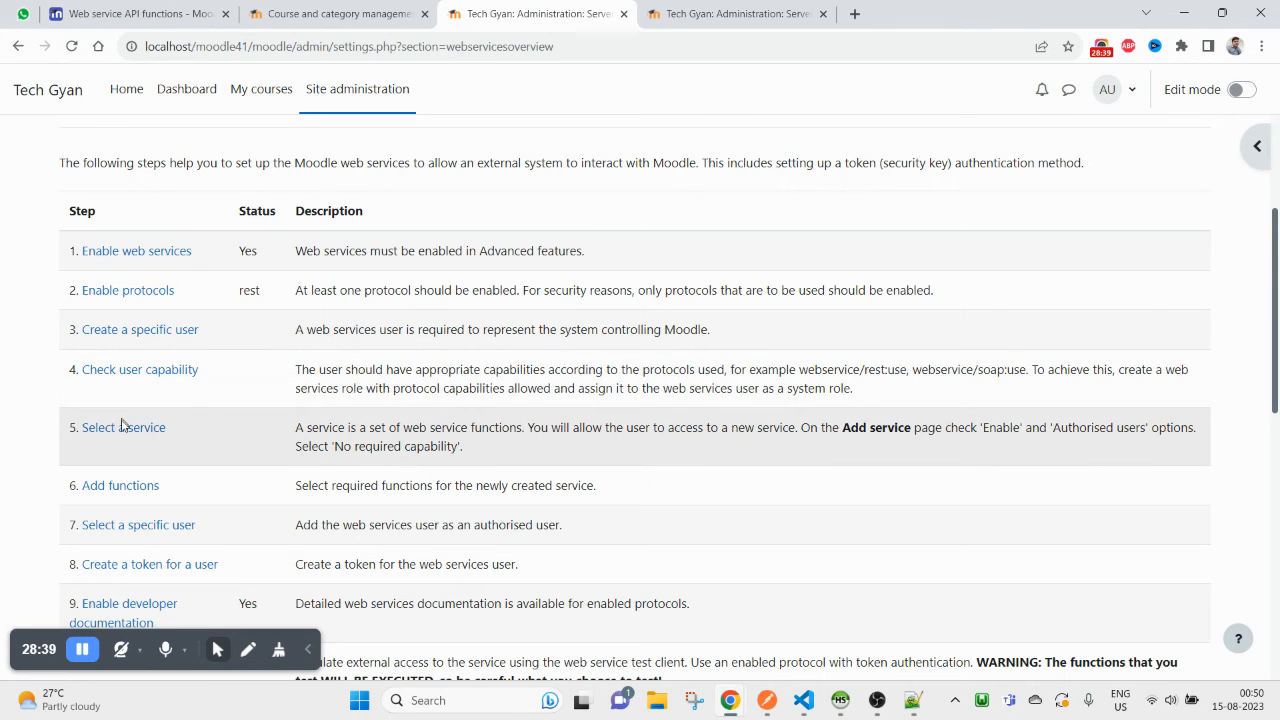
# - Review the setup steps for selecting a service and adding functions to it
pyautogui.moveTo(201, 437); pyautogui.dragTo(66, 430)
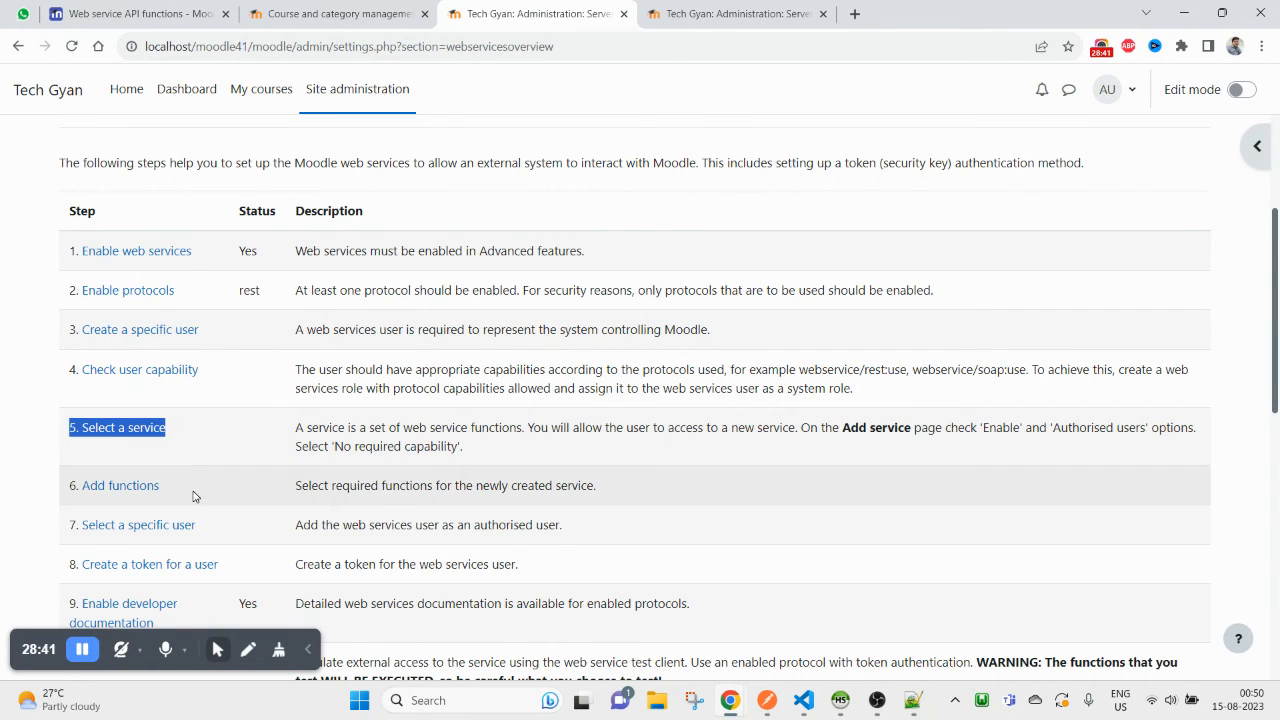
pyautogui.scroll(-1, 193, 496)
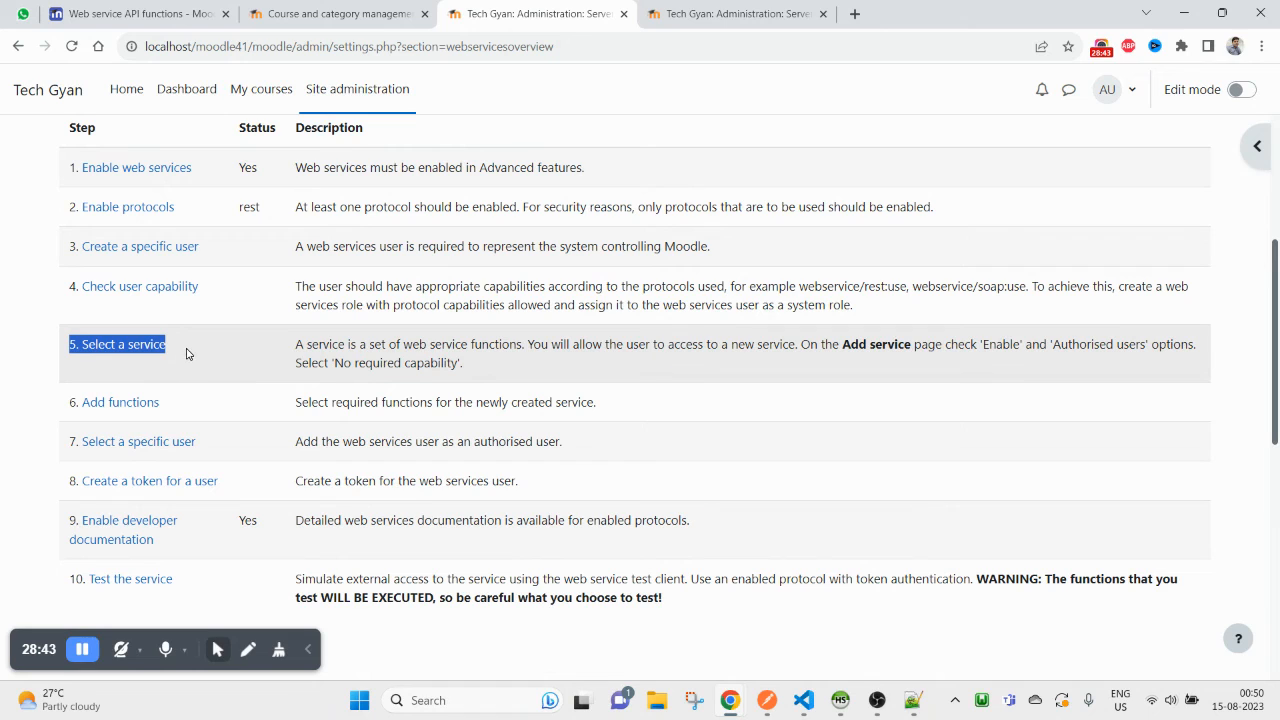
pyautogui.moveTo(182, 404); pyautogui.dragTo(72, 400)
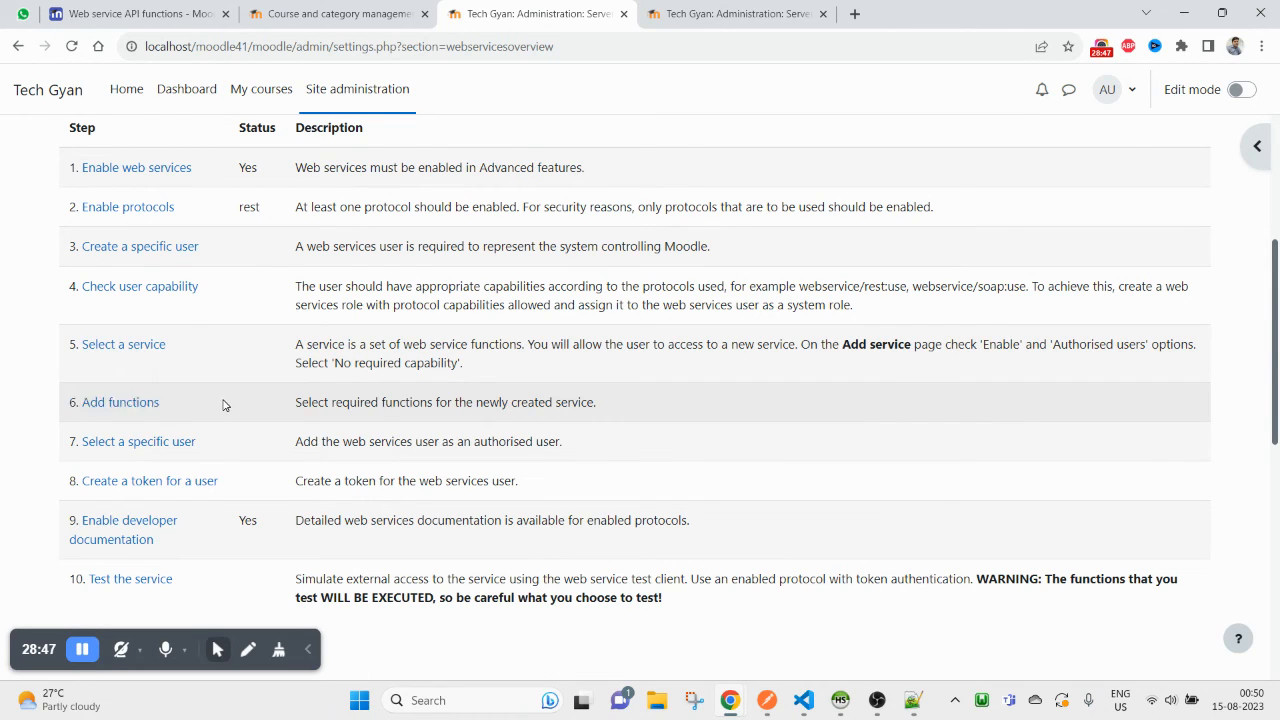
pyautogui.tripleClick(185, 356)
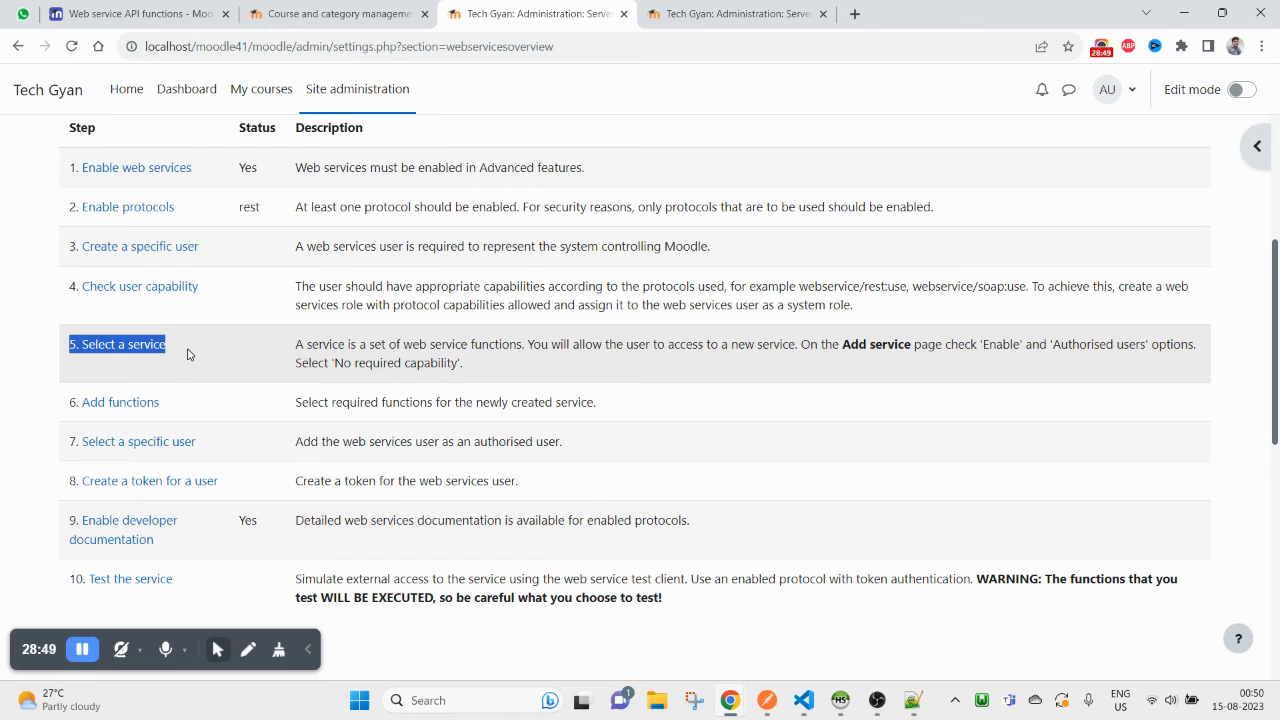
pyautogui.tripleClick(185, 405)
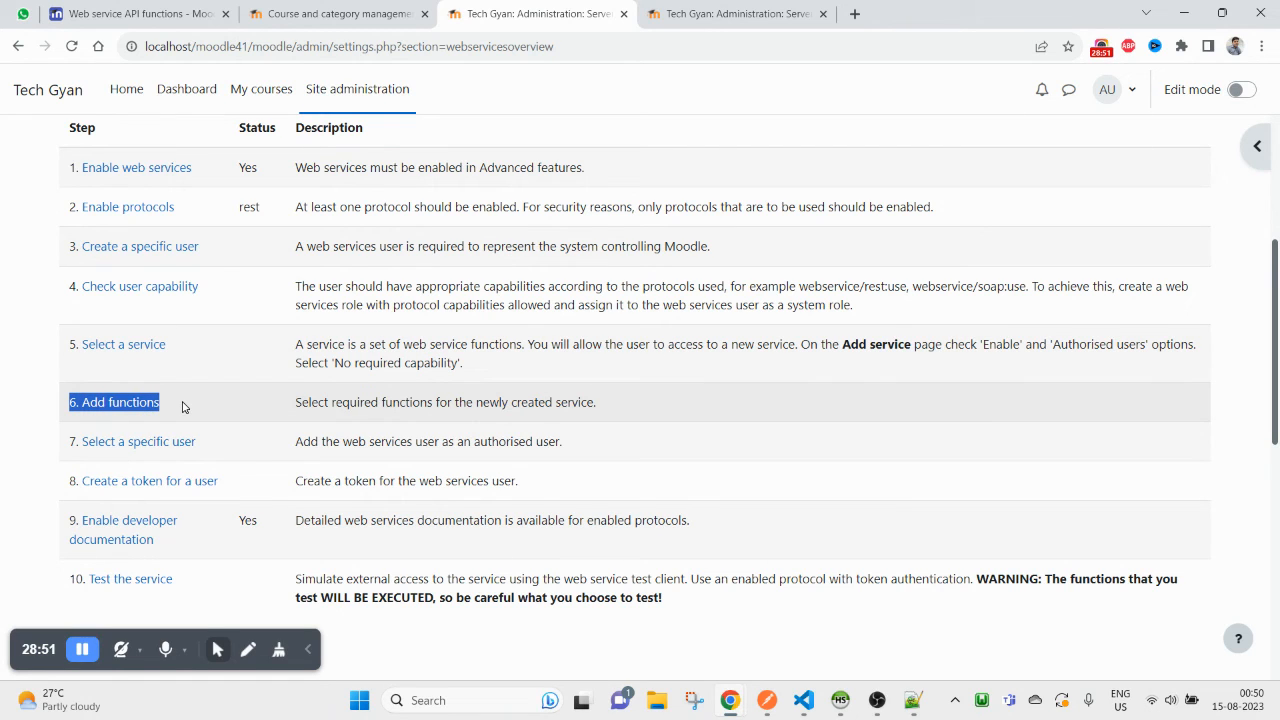
# - Review the setup steps for selecting a specific user, creating a token for a user, and testing the service
pyautogui.tripleClick(186, 441)
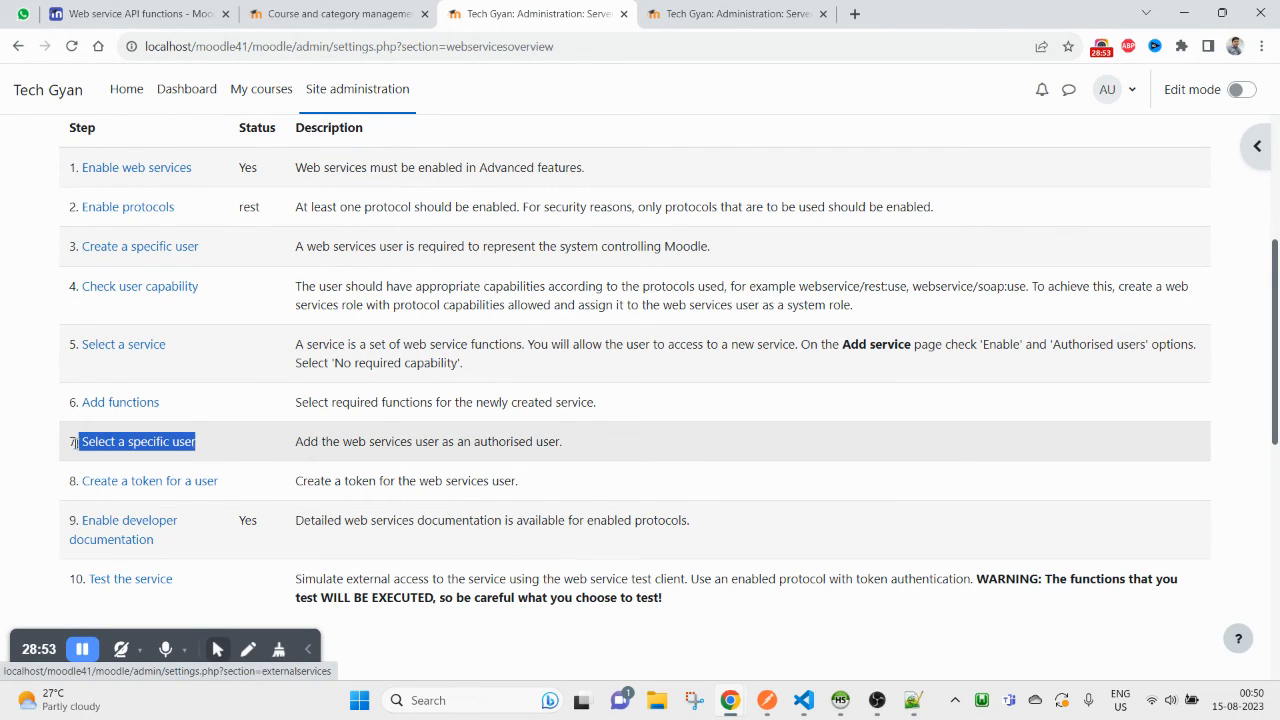
pyautogui.scroll(-1, 297, 474)
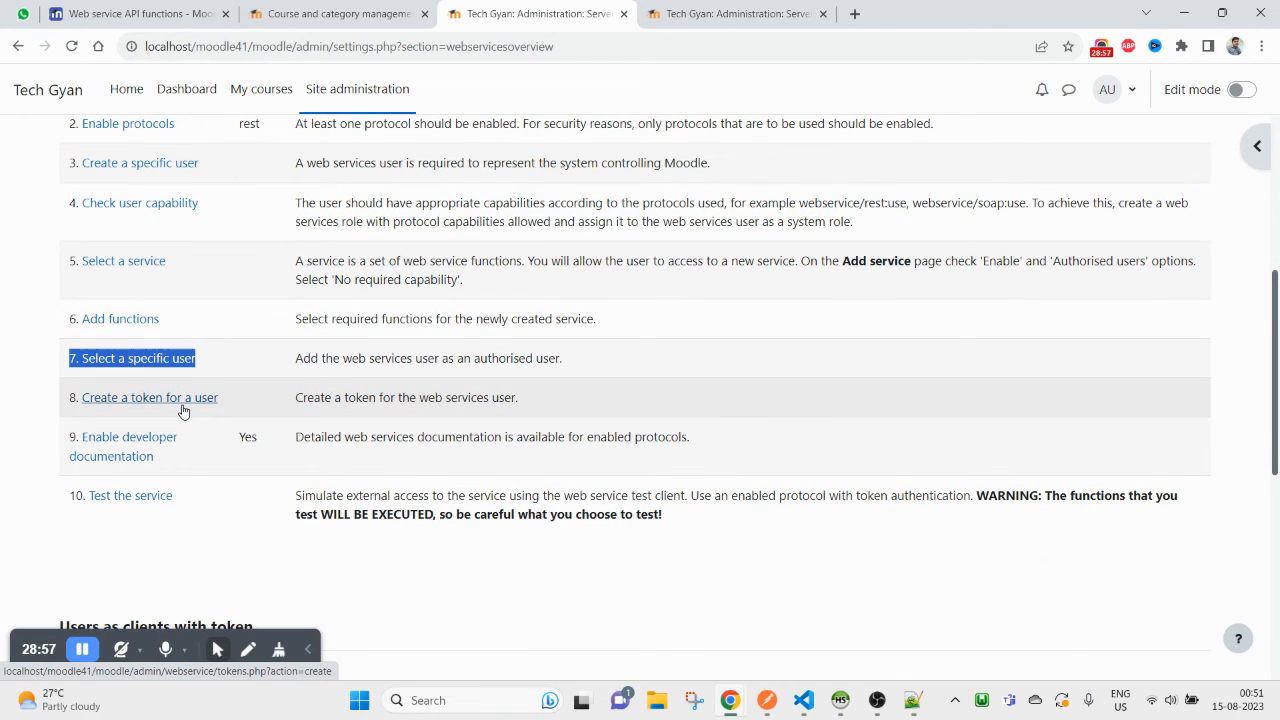
pyautogui.click(172, 417)
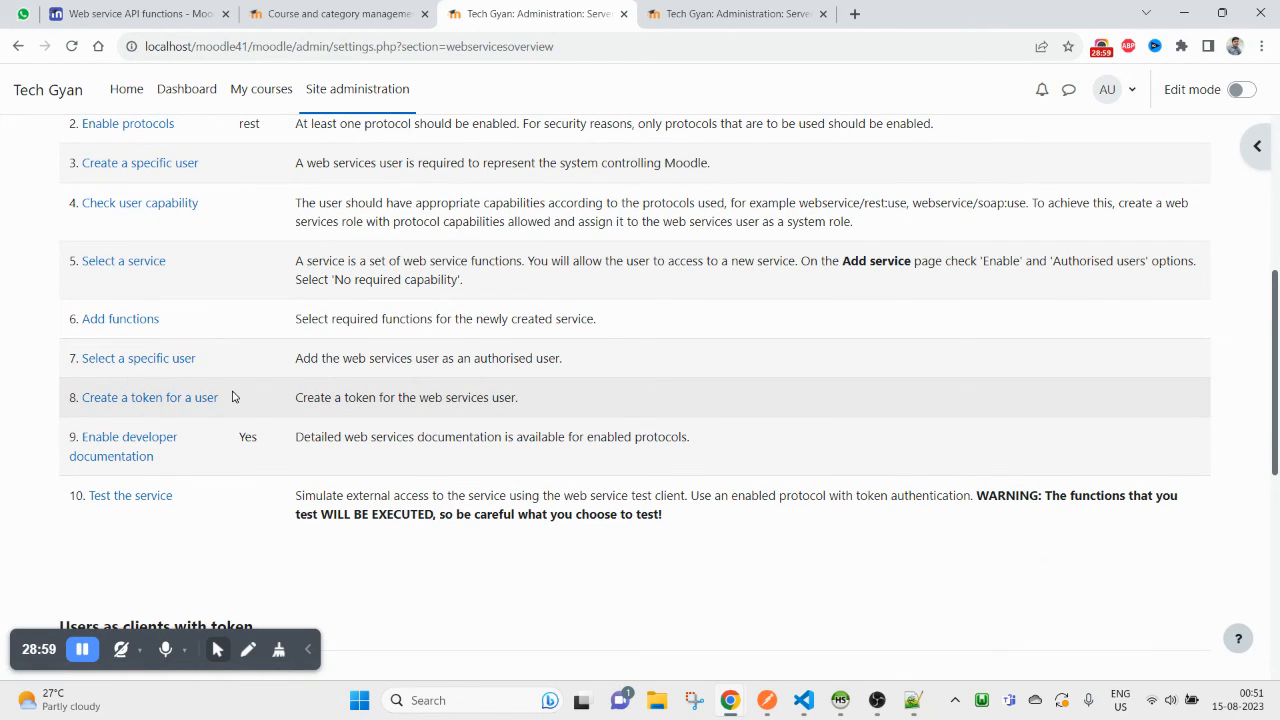
pyautogui.click(127, 399)
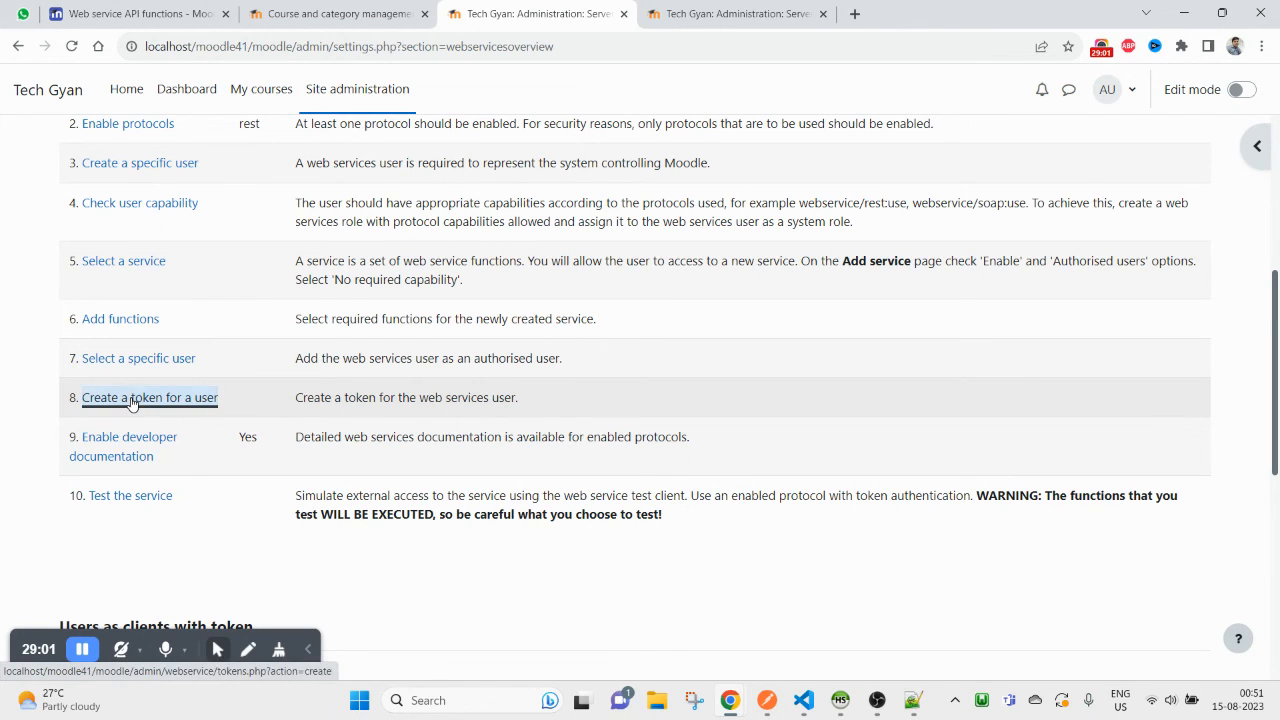
pyautogui.click(823, 13)
pyautogui.scroll(-3, 175, 470)
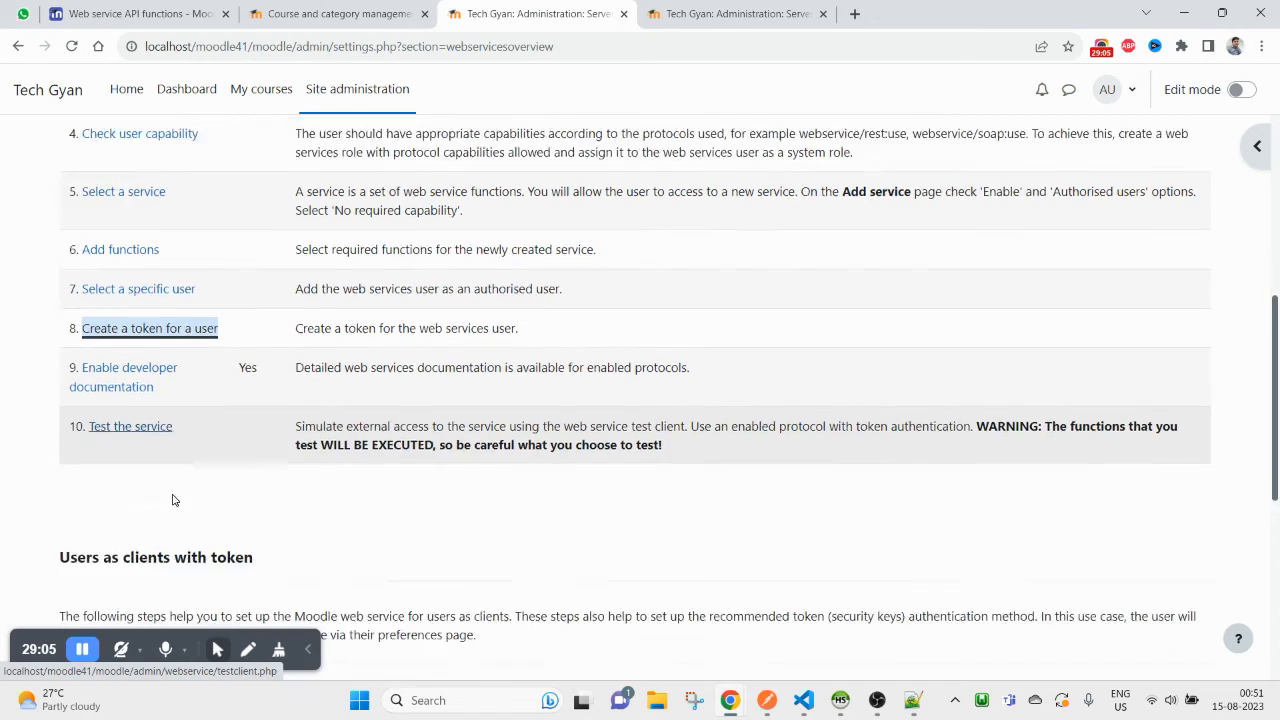
pyautogui.scroll(3, 280, 337)
# - Return to the Server section of Site administration and open the Manage tokens page under Web services
pyautogui.click(18, 46)
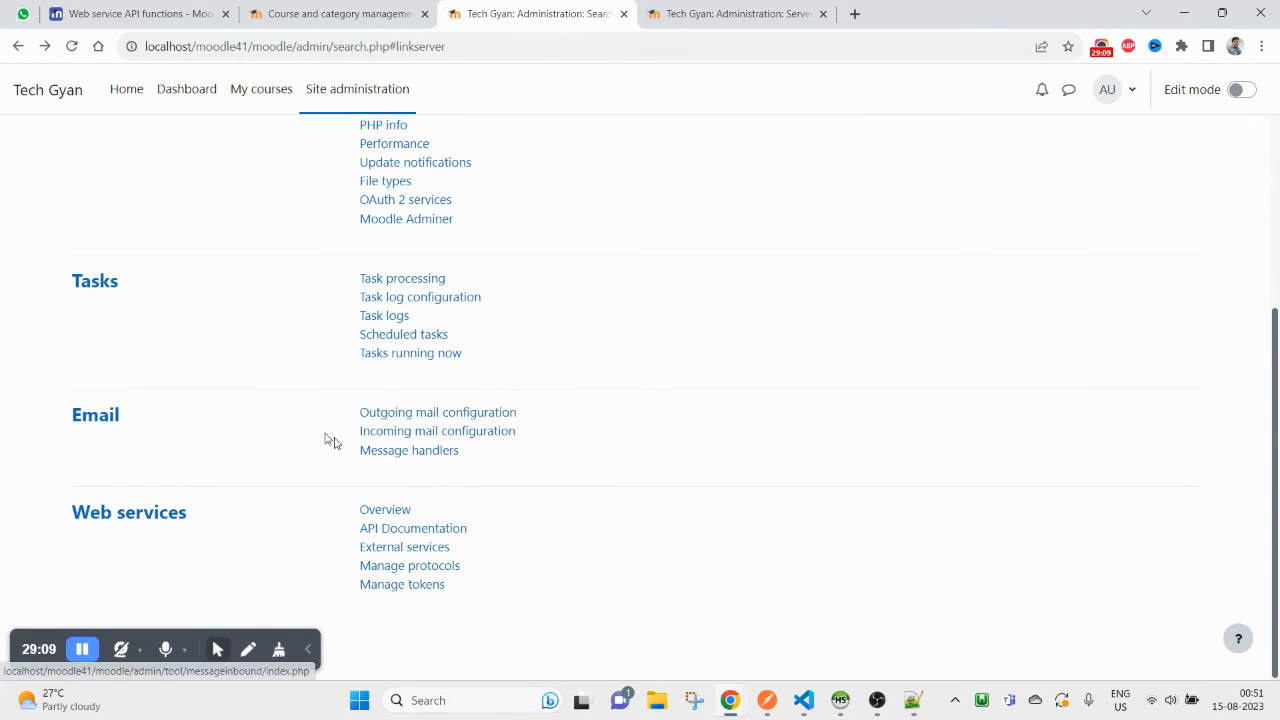
pyautogui.scroll(3, 331, 440)
pyautogui.click(534, 235)
pyautogui.scroll(-3, 480, 380)
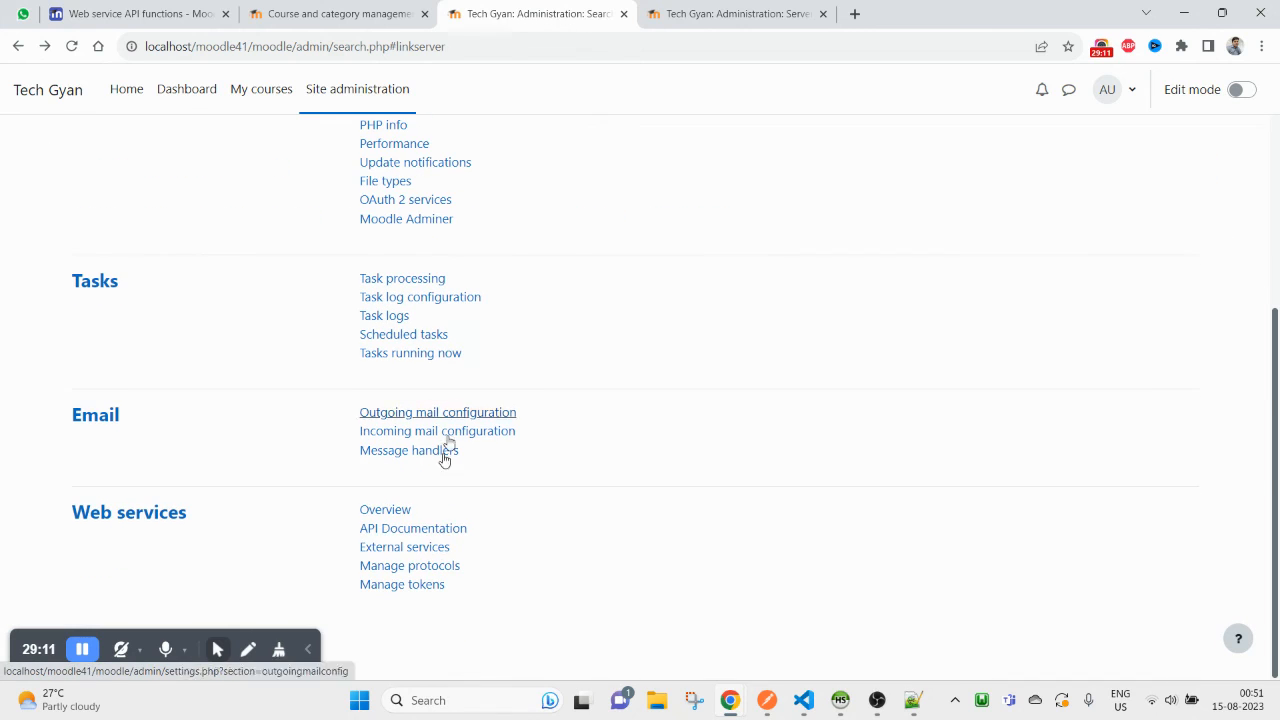
pyautogui.moveTo(432, 598); pyautogui.dragTo(362, 587)
pyautogui.click(399, 592)
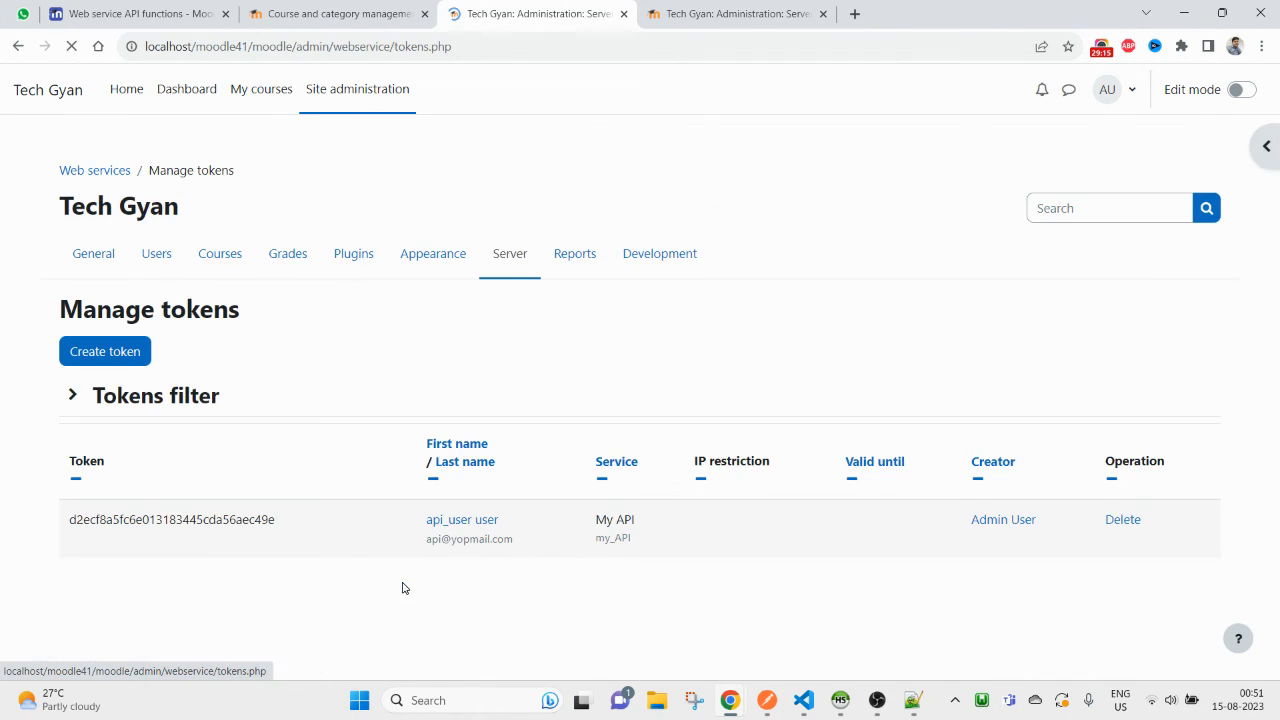
# - Examine the token entry of the API user for the My API service
pyautogui.moveTo(60, 517); pyautogui.dragTo(960, 514)
pyautogui.click(960, 569)
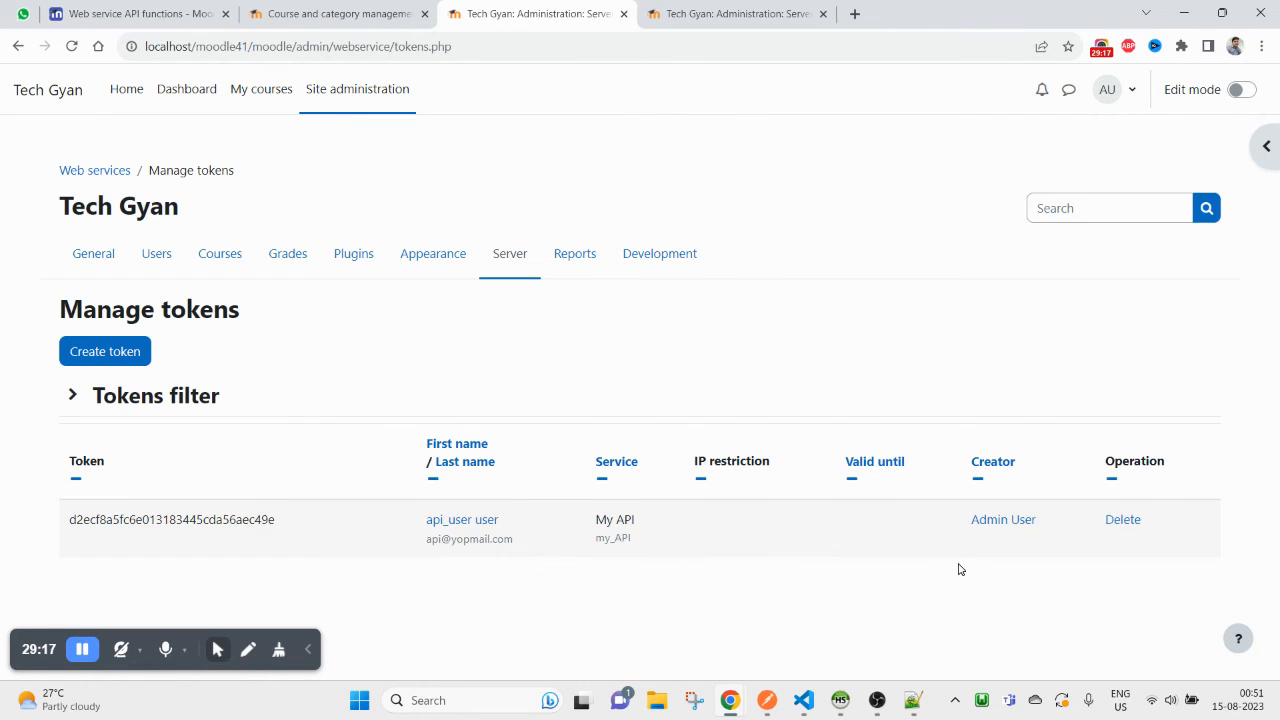
pyautogui.doubleClick(152, 516)
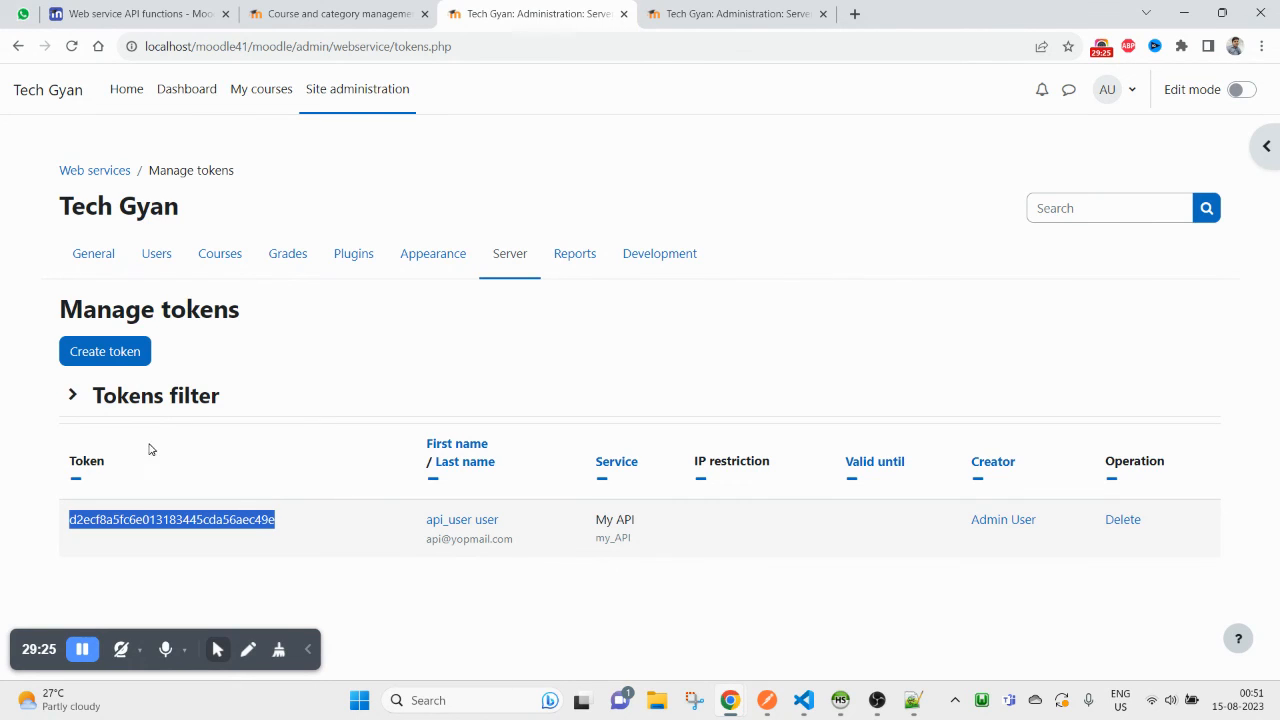
# - Go back to the Server section and open the API Documentation page under Web services
pyautogui.click(415, 393)
pyautogui.hotkey('alt', 'Left')
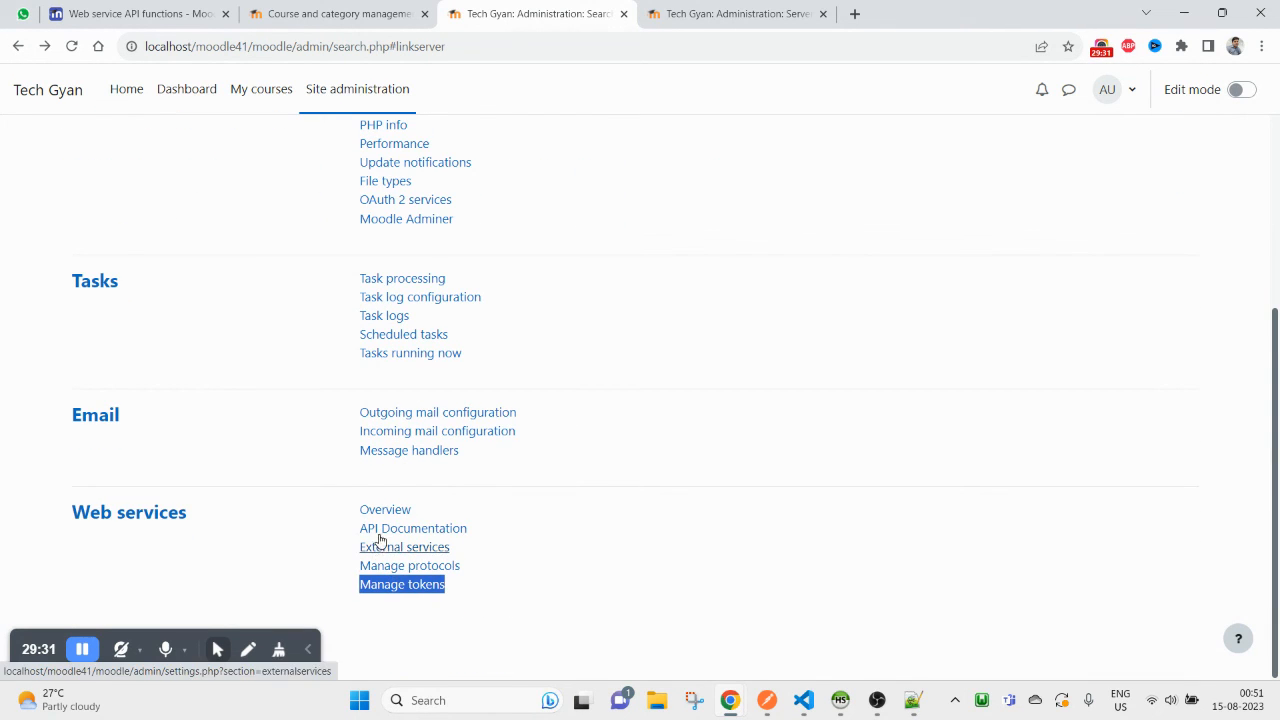
pyautogui.click(438, 535)
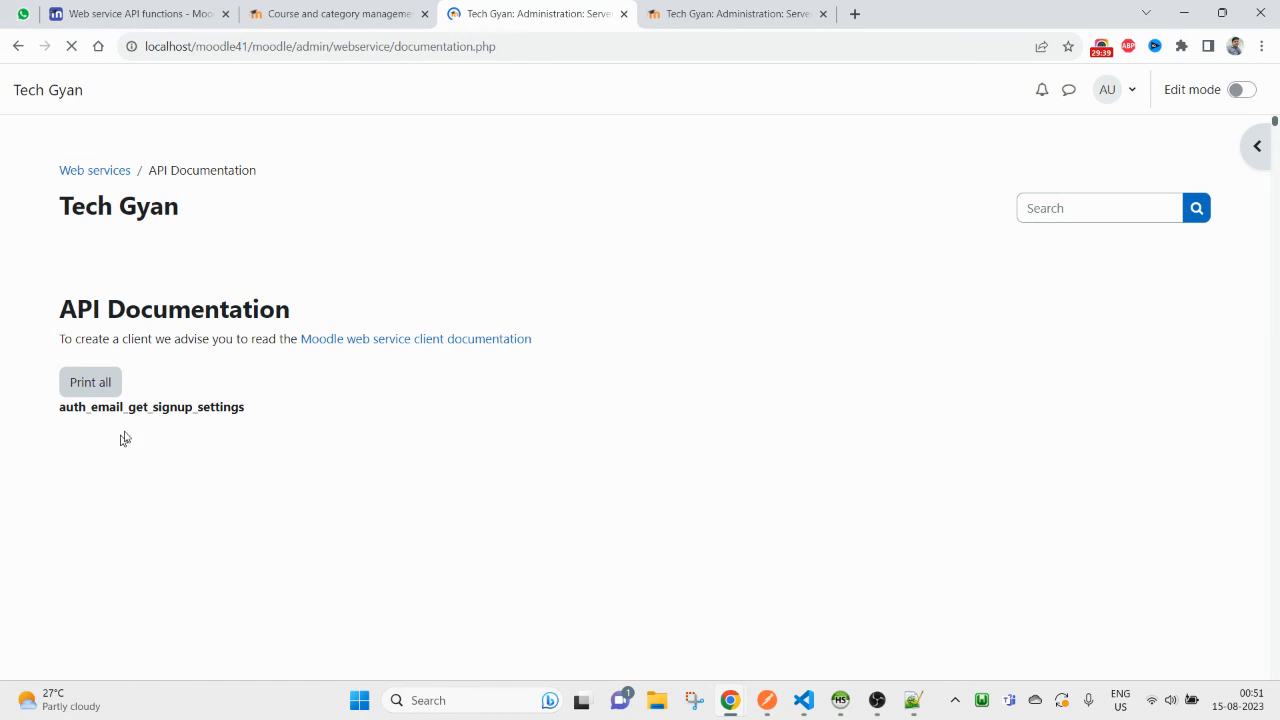
# - Switch to Postman and examine the full core_course_create_categories request URL with its parameters
pyautogui.click(767, 700)
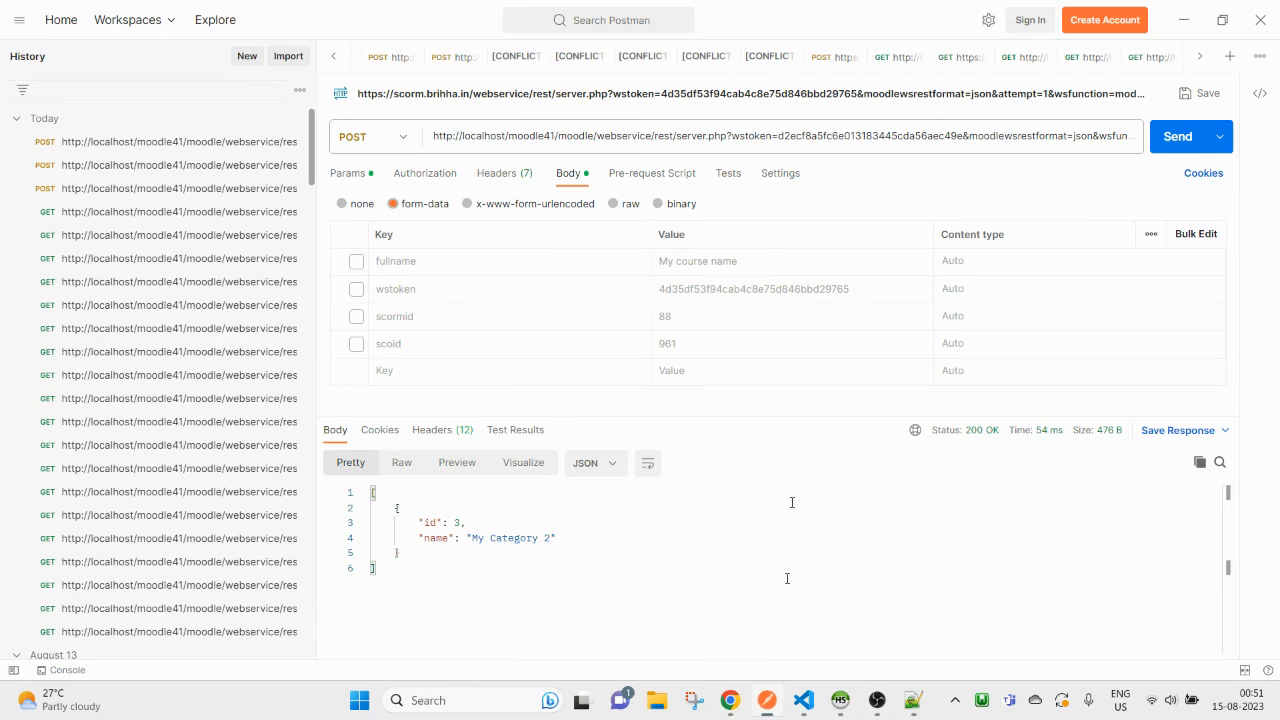
pyautogui.click(737, 137)
pyautogui.doubleClick(891, 148)
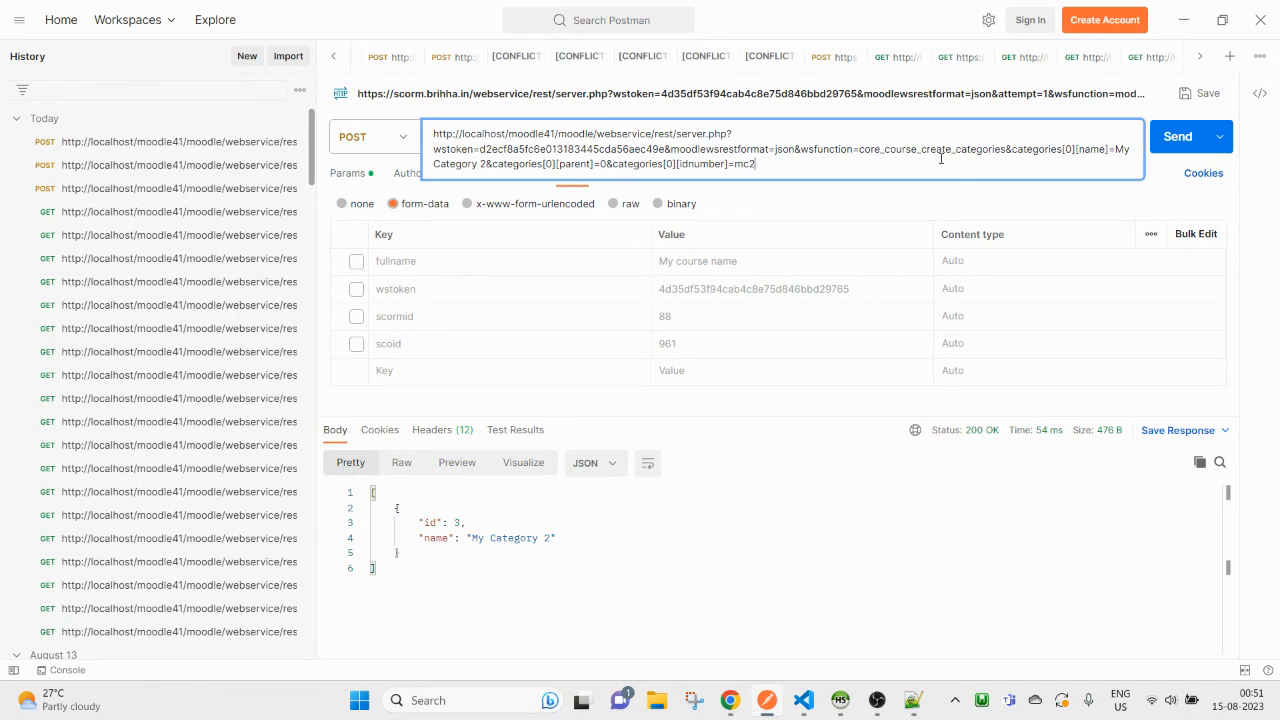
pyautogui.hotkey('ctrl', 'shift', 'End')
# - Switch to Chrome and expand auth_email_get_signup_settings in the API documentation to examine its arguments and response structure
pyautogui.hotkey('alt', 'Tab')
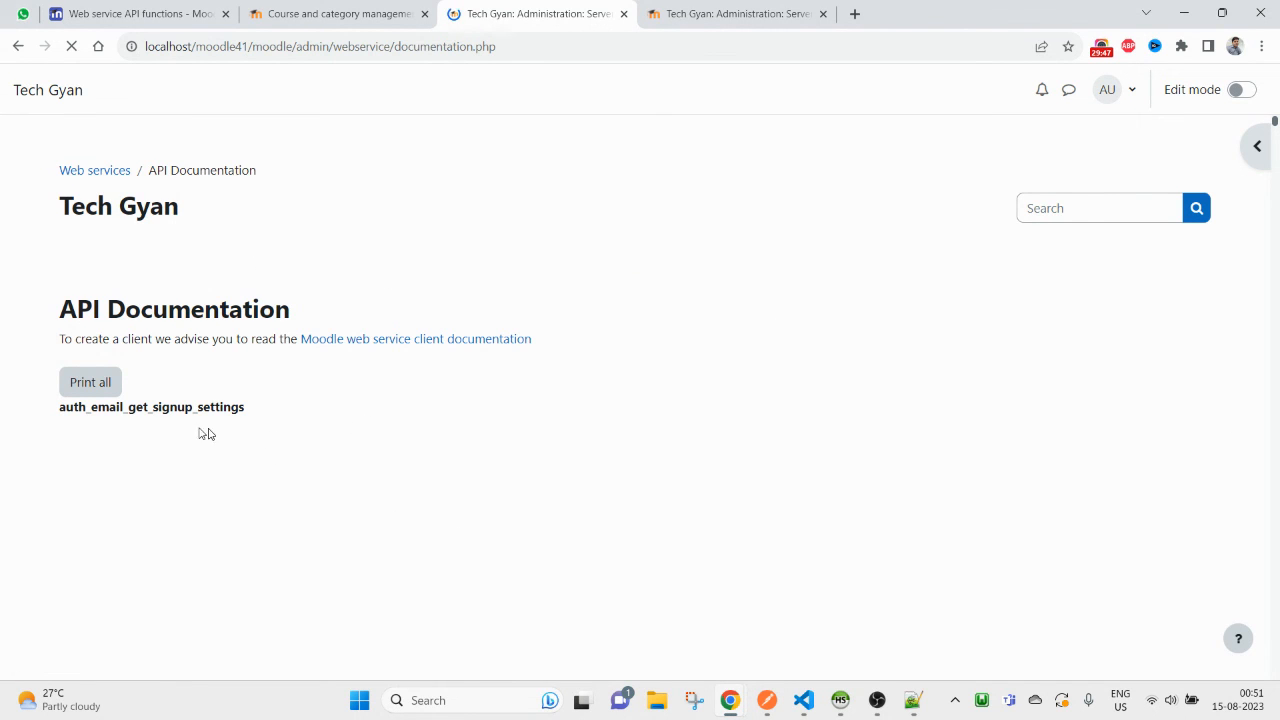
pyautogui.click(152, 418)
pyautogui.click(66, 418)
pyautogui.moveTo(50, 418); pyautogui.dragTo(247, 412)
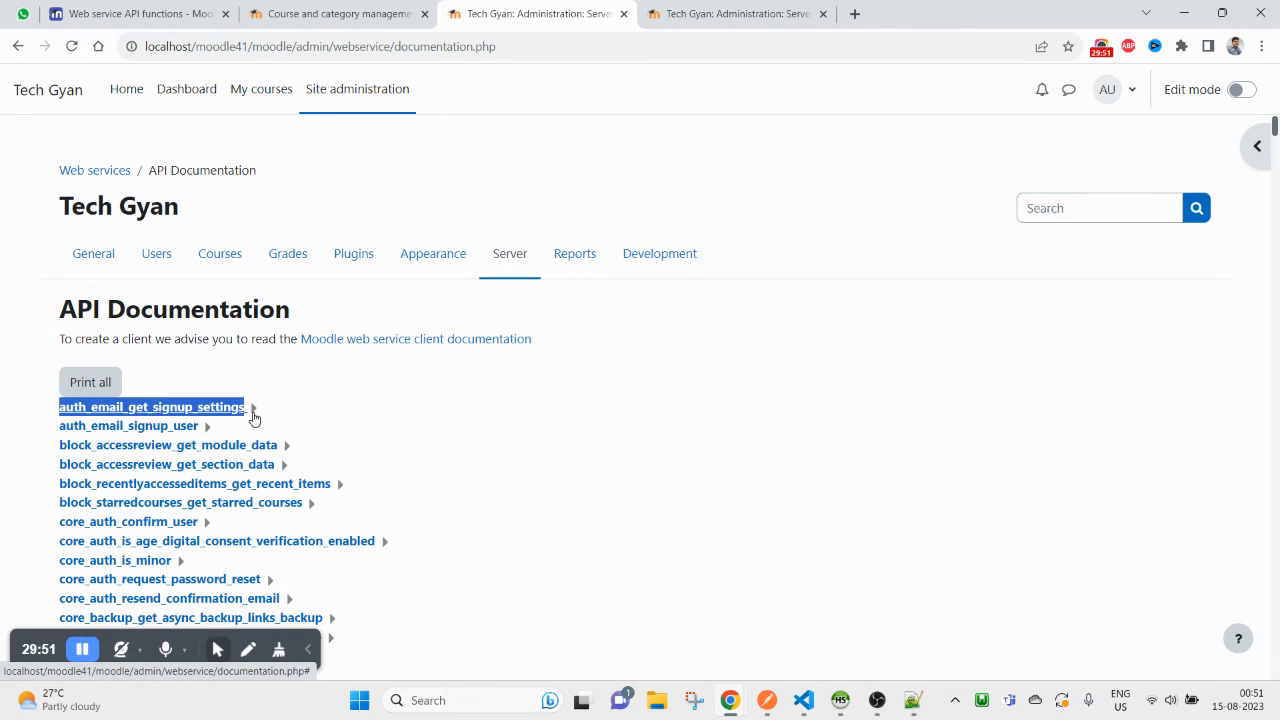
pyautogui.scroll(-1, 330, 440)
pyautogui.click(254, 326)
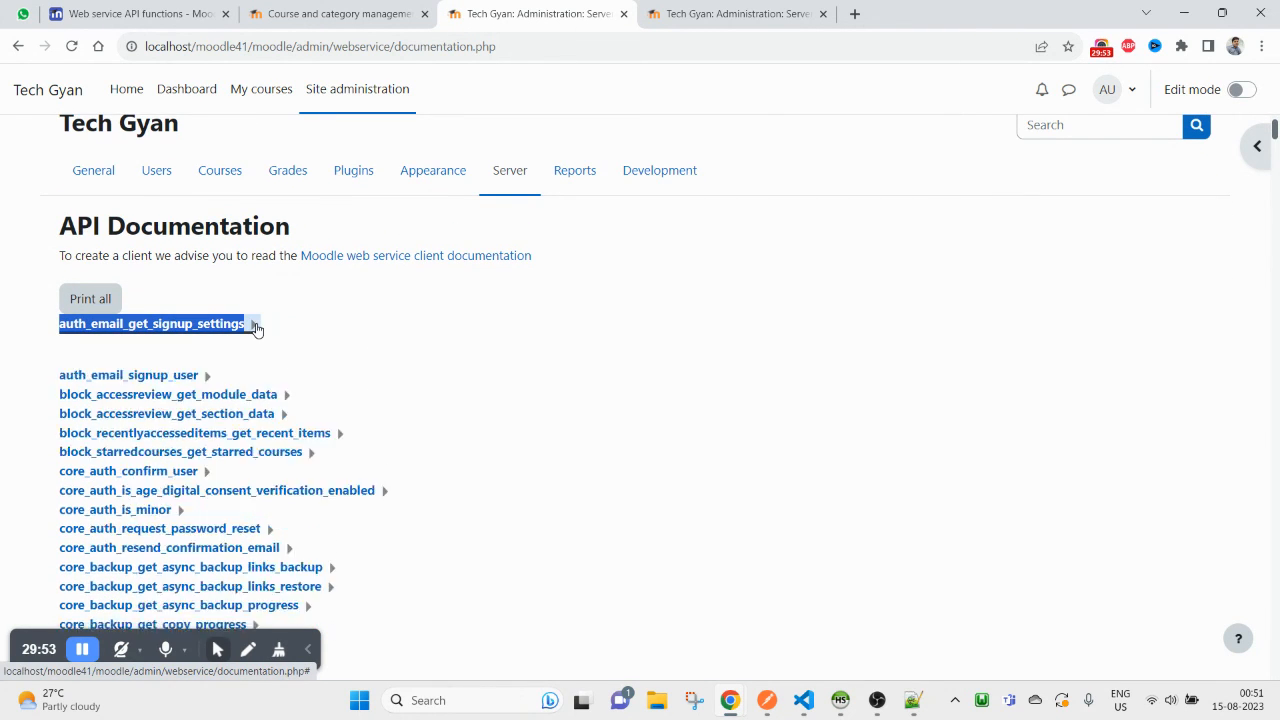
pyautogui.scroll(-1, 228, 452)
pyautogui.scroll(-1, 403, 446)
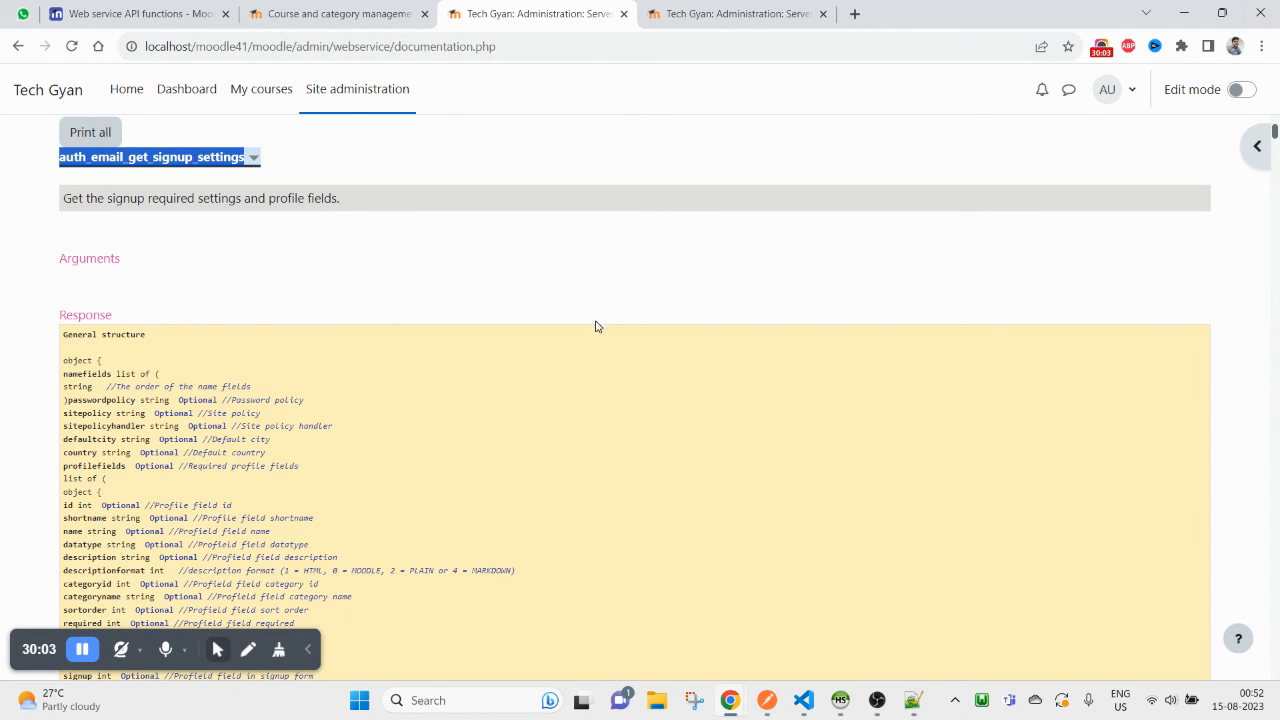
# - Copy the core_course_create_categories request URL, including its web service token, from Postman into line 6 of new 17 in Notepad++
pyautogui.hotkey('alt', 'Tab')
pyautogui.click(686, 148)
pyautogui.tripleClick(686, 146)
pyautogui.hotkey('ctrl', 'c')
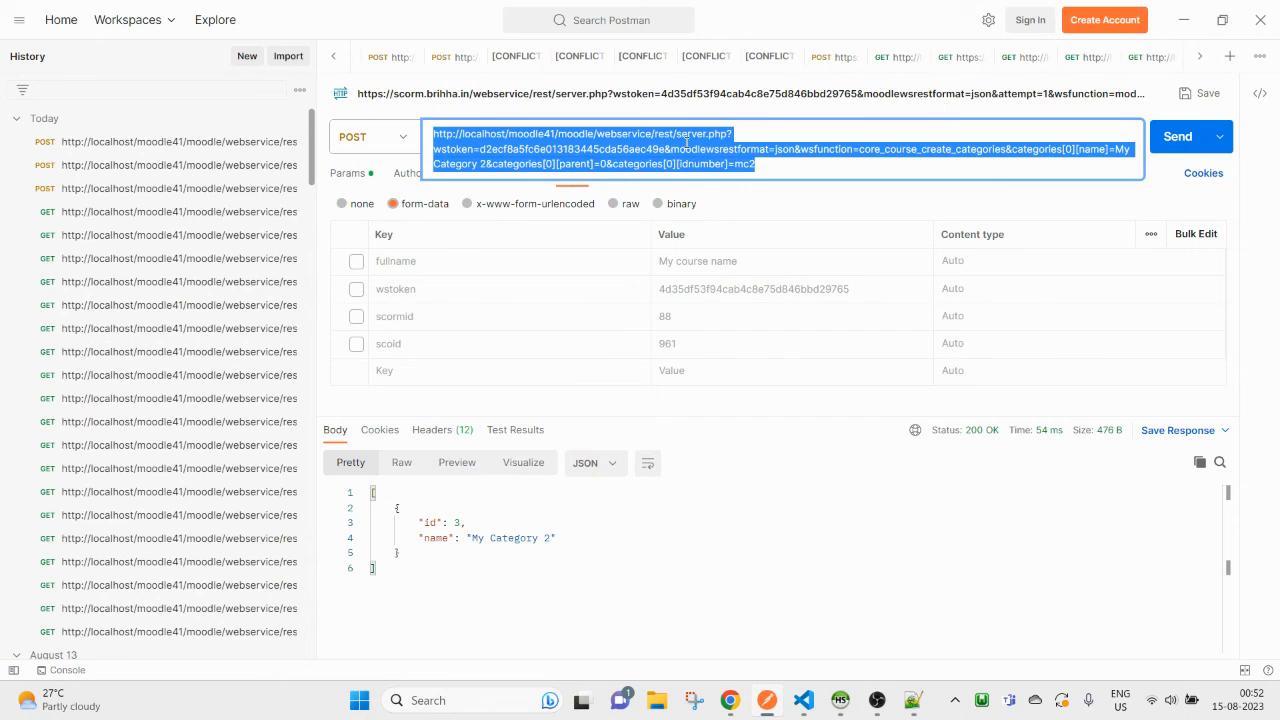
pyautogui.click(912, 700)
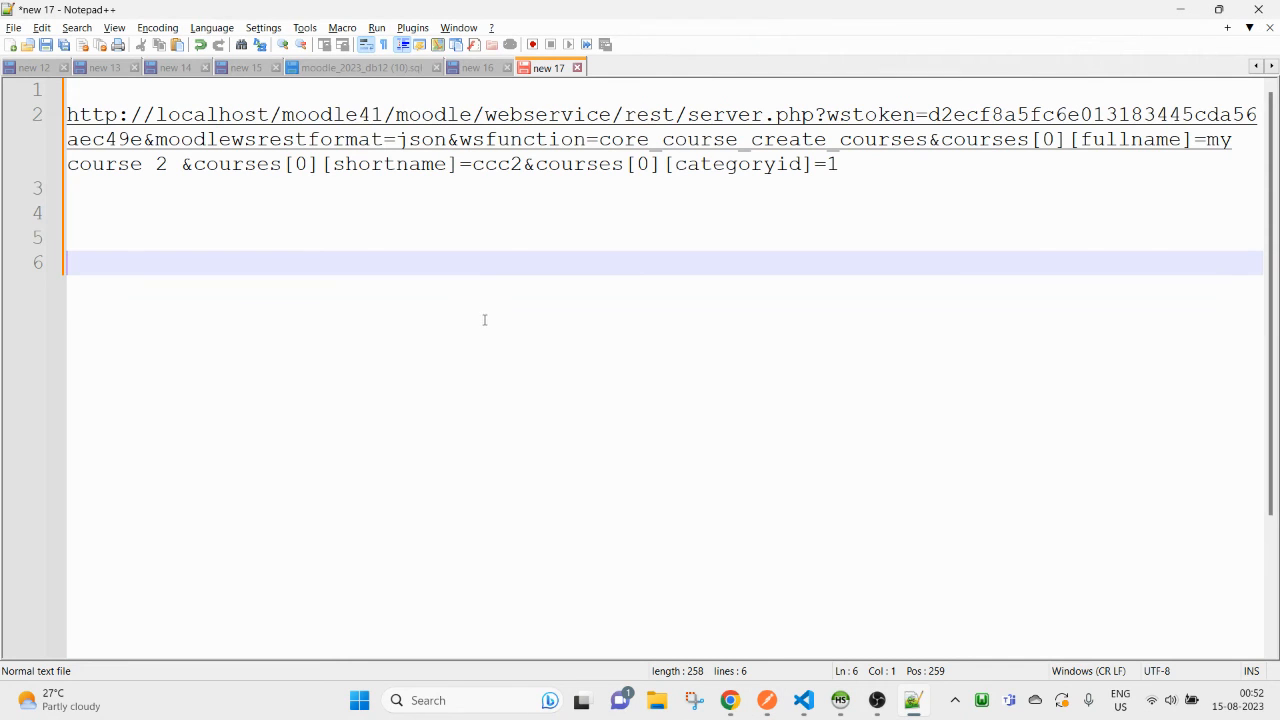
pyautogui.hotkey('ctrl', 'v')
pyautogui.hotkey('ctrl', 'a')
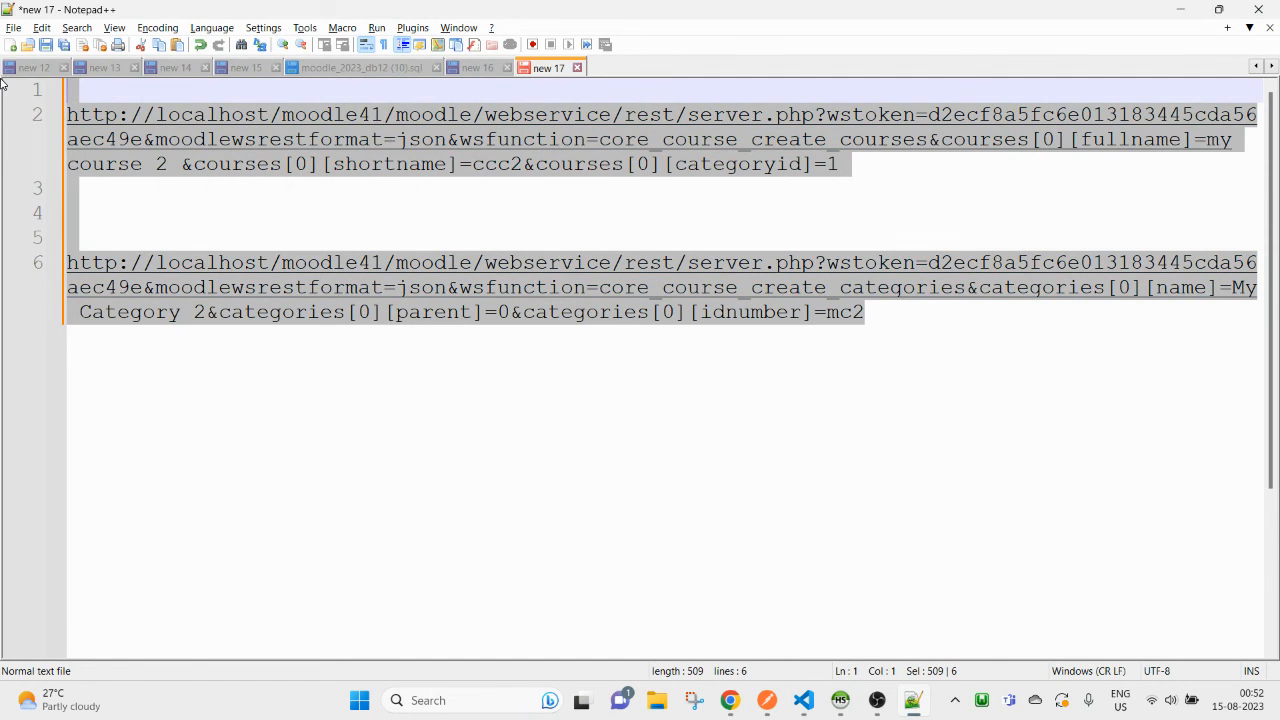
pyautogui.click(893, 317)
# - Switch to Chrome and examine the core_cohort_get_cohorts entry in the API documentation, collapsing it when done
pyautogui.hotkey('alt', 'Tab')
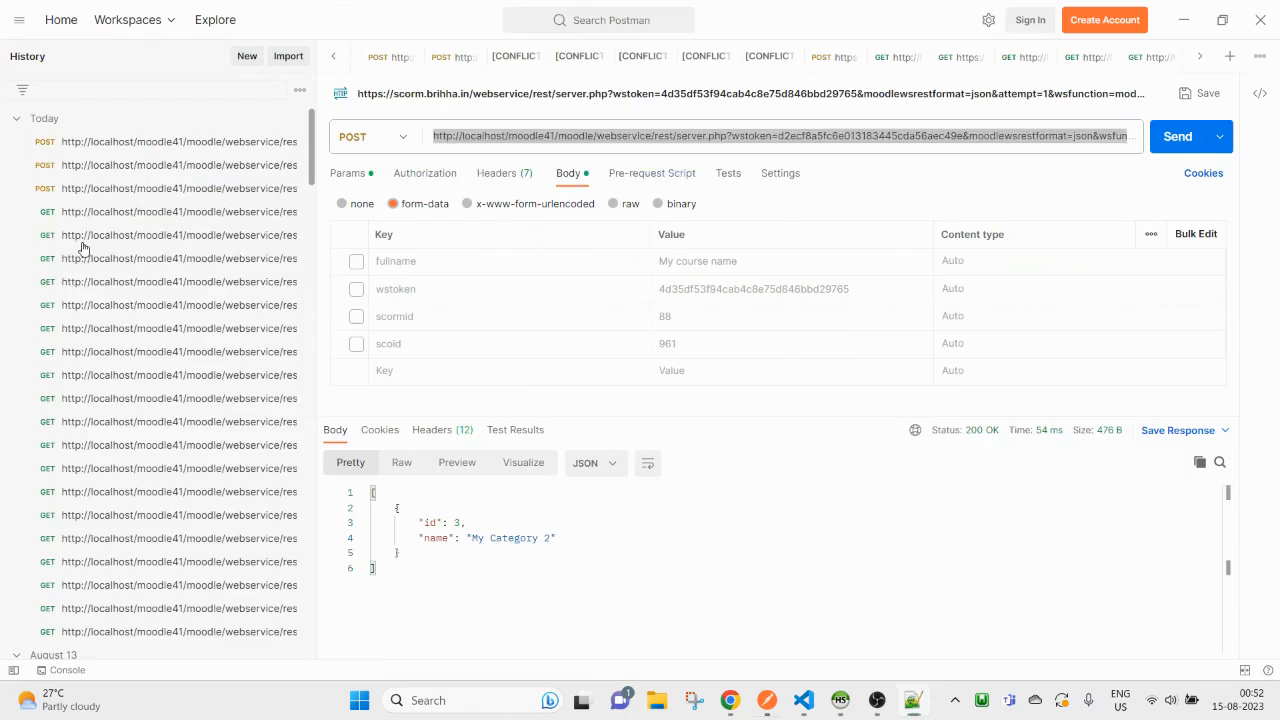
pyautogui.hotkey('alt', 'Tab')
pyautogui.scroll(3, 333, 385)
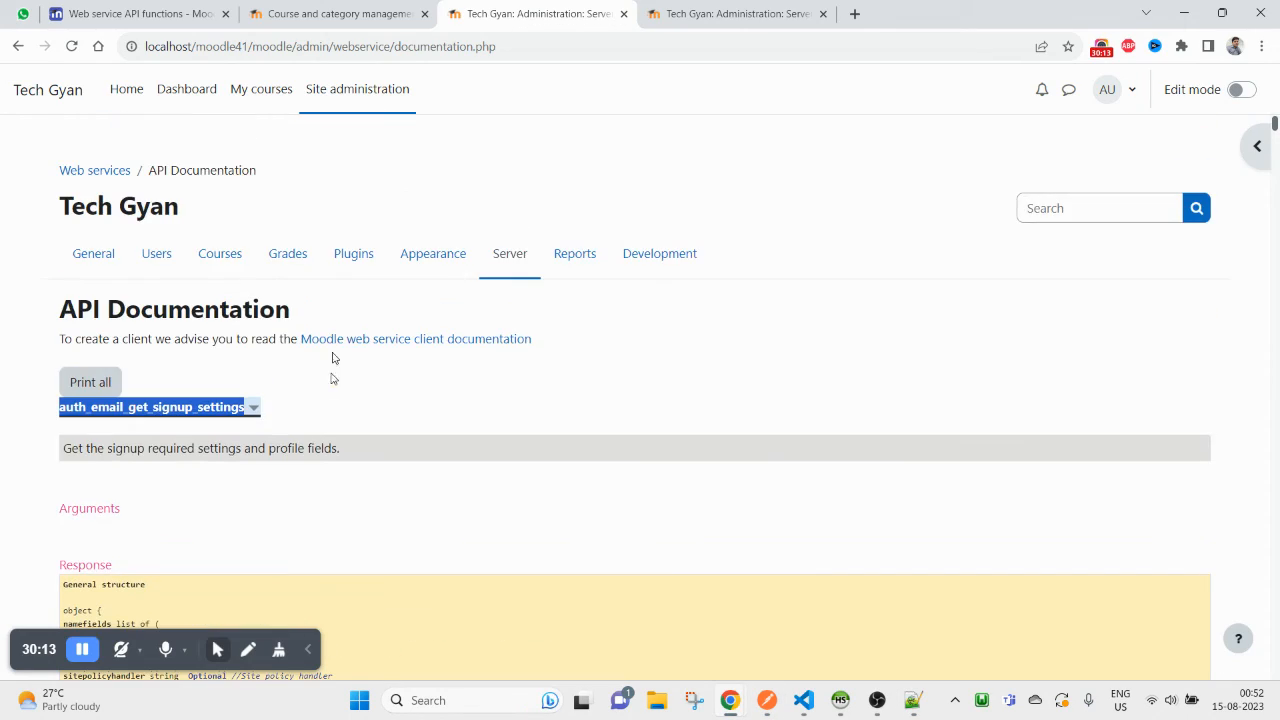
pyautogui.scroll(-15, 420, 437)
pyautogui.scroll(-20, 1121, 370)
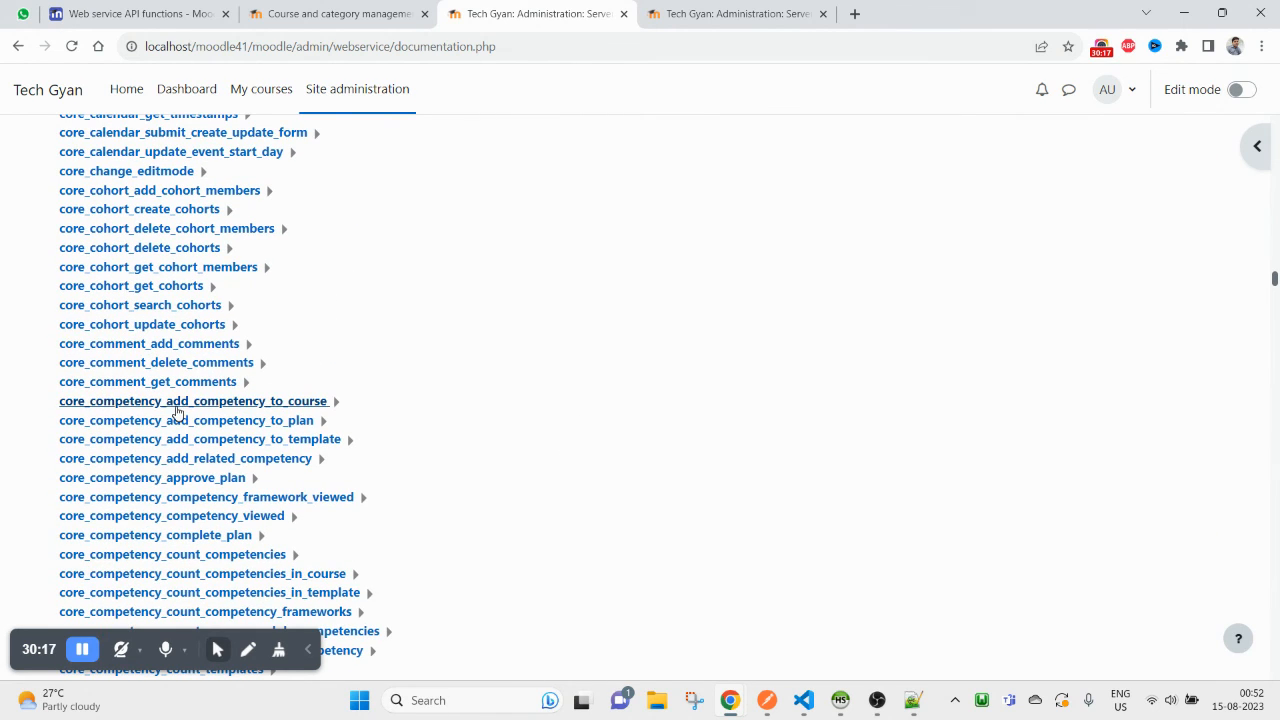
pyautogui.click(212, 291)
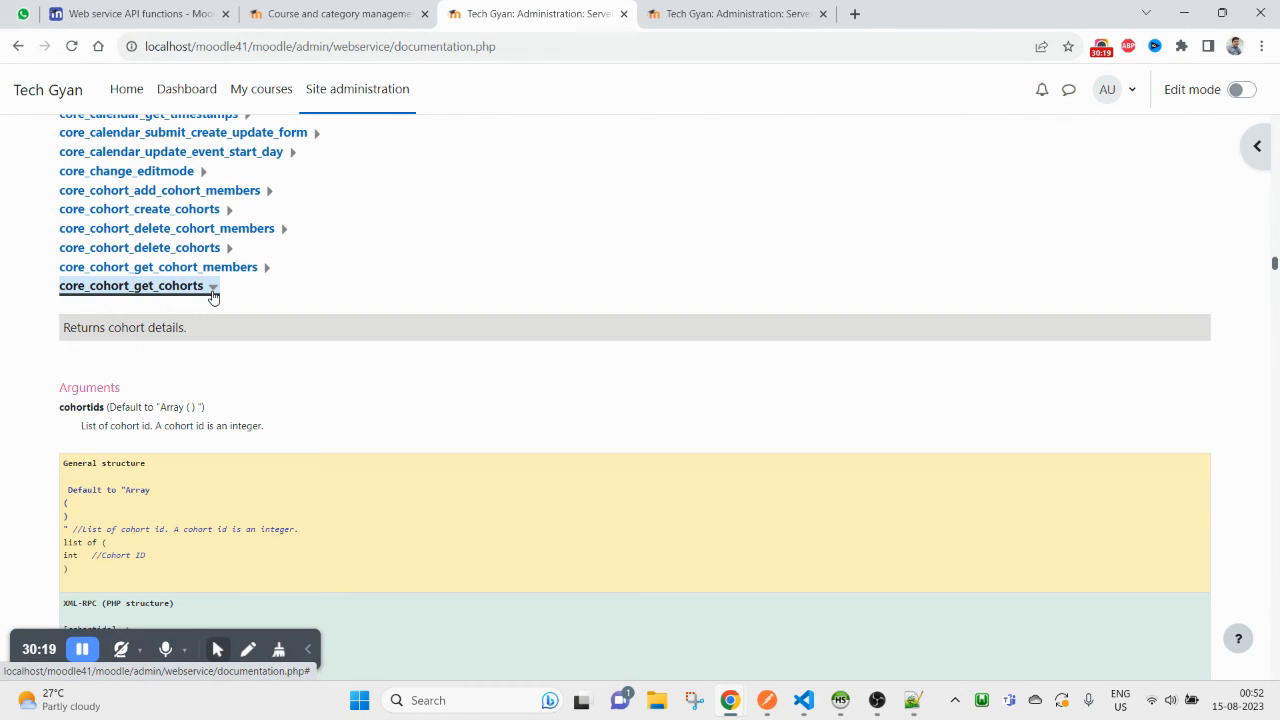
pyautogui.click(212, 291)
# - Glance at the course and category management page, and return to the API documentation to look back over its earlier entries
pyautogui.click(335, 13)
pyautogui.scroll(-3, 480, 400)
pyautogui.click(530, 13)
pyautogui.scroll(8, 287, 404)
pyautogui.scroll(20, 290, 400)
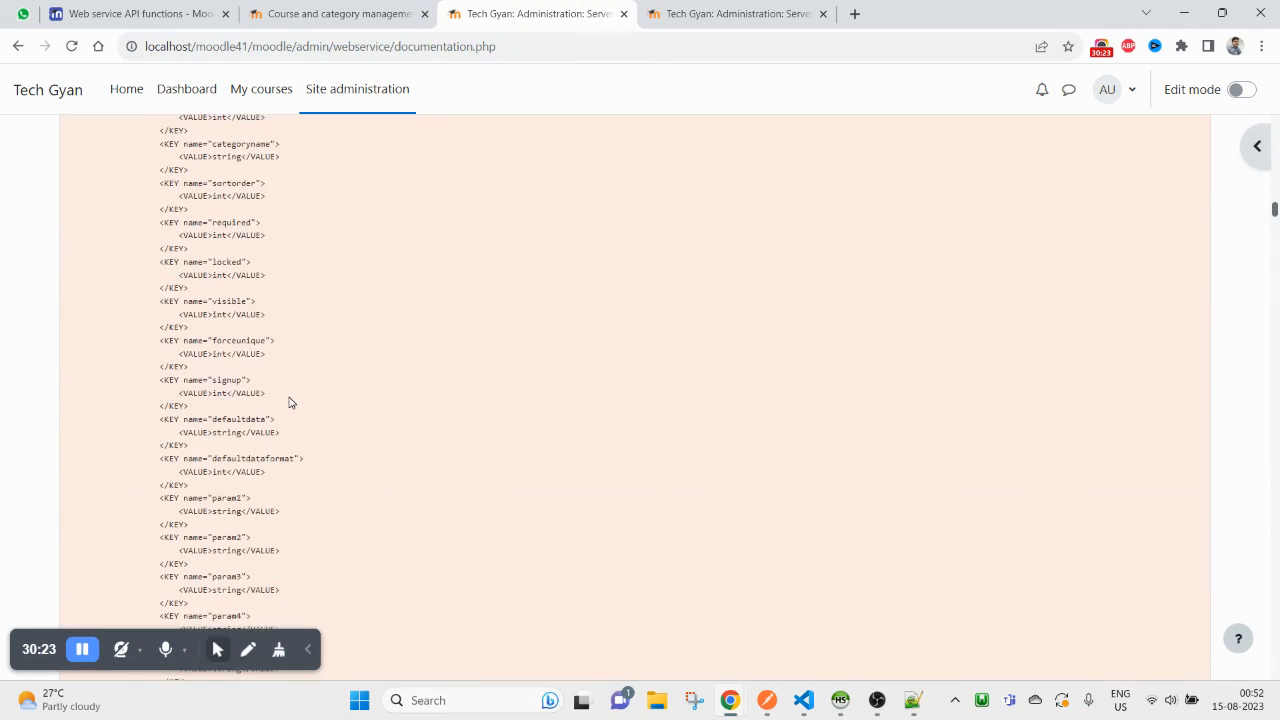